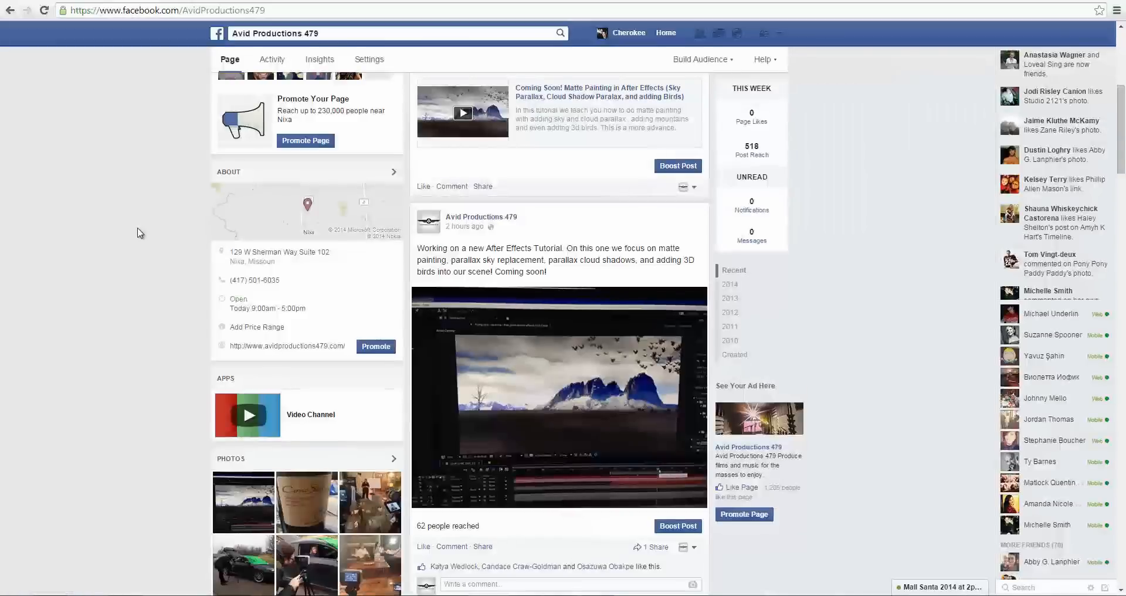
Look through the Avid Productions 479 Facebook page, including its recent posts, photos and About details.
{"action": "scroll", "coordinate": [691, 300], "scroll_direction": "down", "scroll_amount": 4}
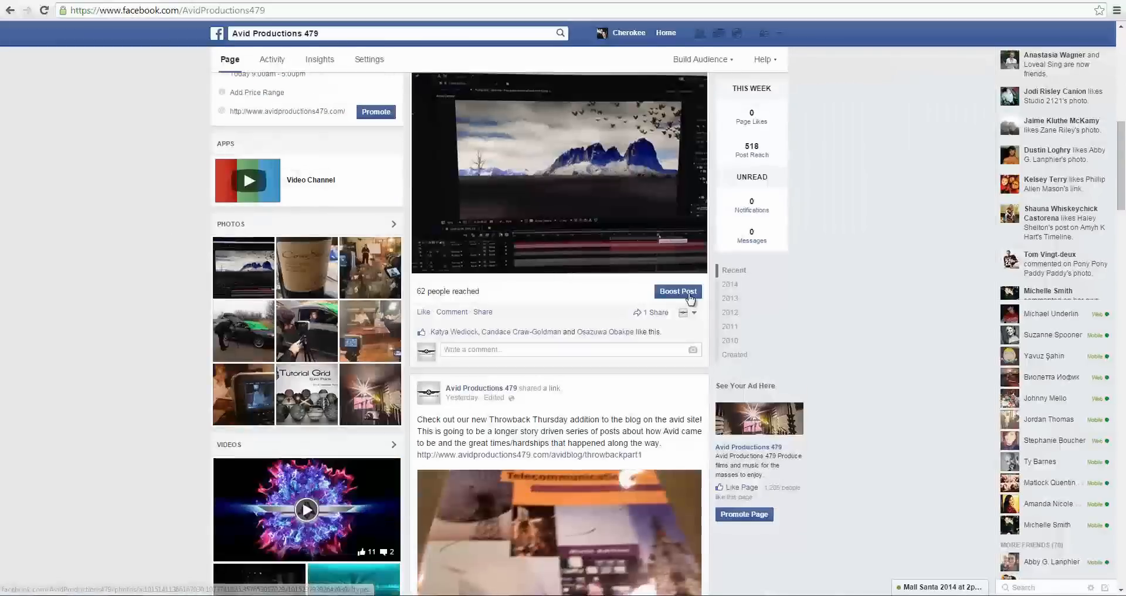
{"action": "scroll", "coordinate": [795, 360], "scroll_direction": "down", "scroll_amount": 8}
{"action": "scroll", "coordinate": [795, 360], "scroll_direction": "up", "scroll_amount": 10}
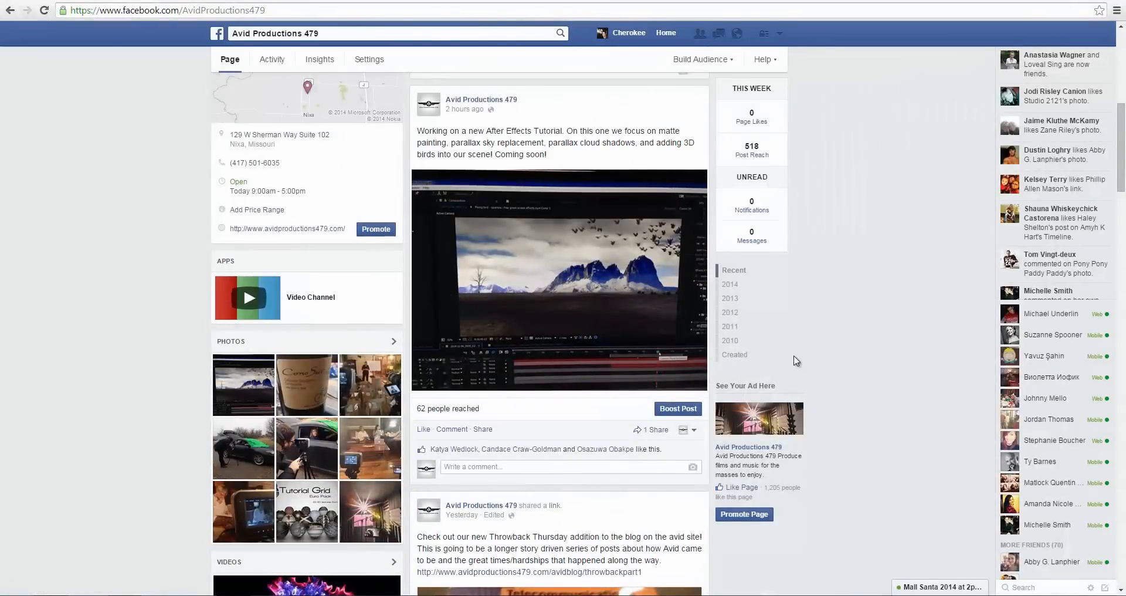
{"action": "scroll", "coordinate": [796, 358], "scroll_direction": "down", "scroll_amount": 4}
{"action": "scroll", "coordinate": [798, 350], "scroll_direction": "up", "scroll_amount": 8}
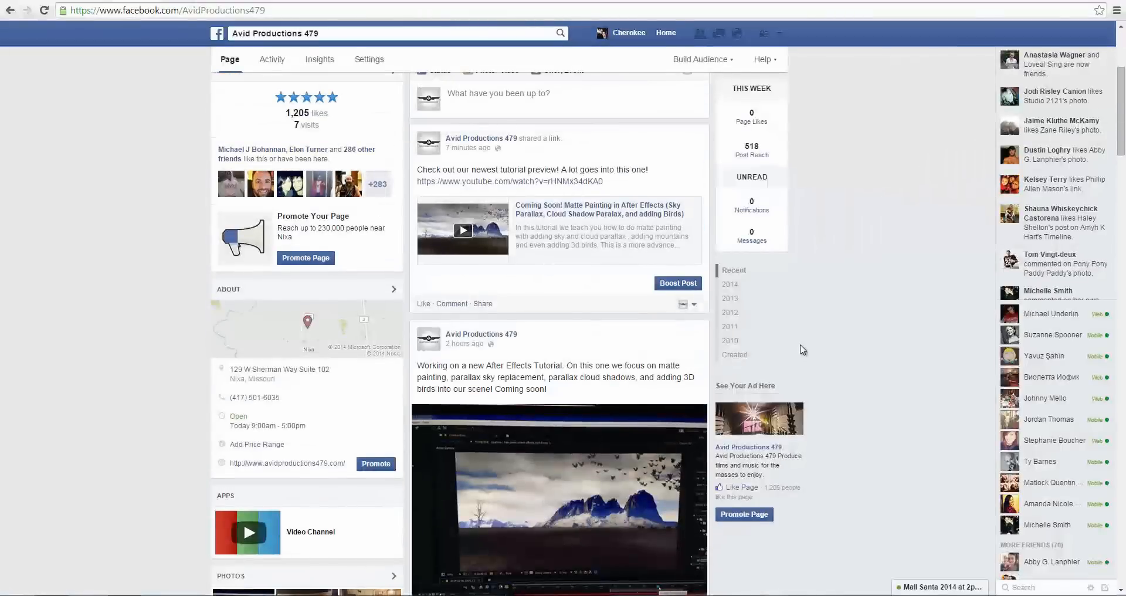
{"action": "scroll", "coordinate": [802, 349], "scroll_direction": "up", "scroll_amount": 4}
{"action": "scroll", "coordinate": [804, 349], "scroll_direction": "down", "scroll_amount": 6}
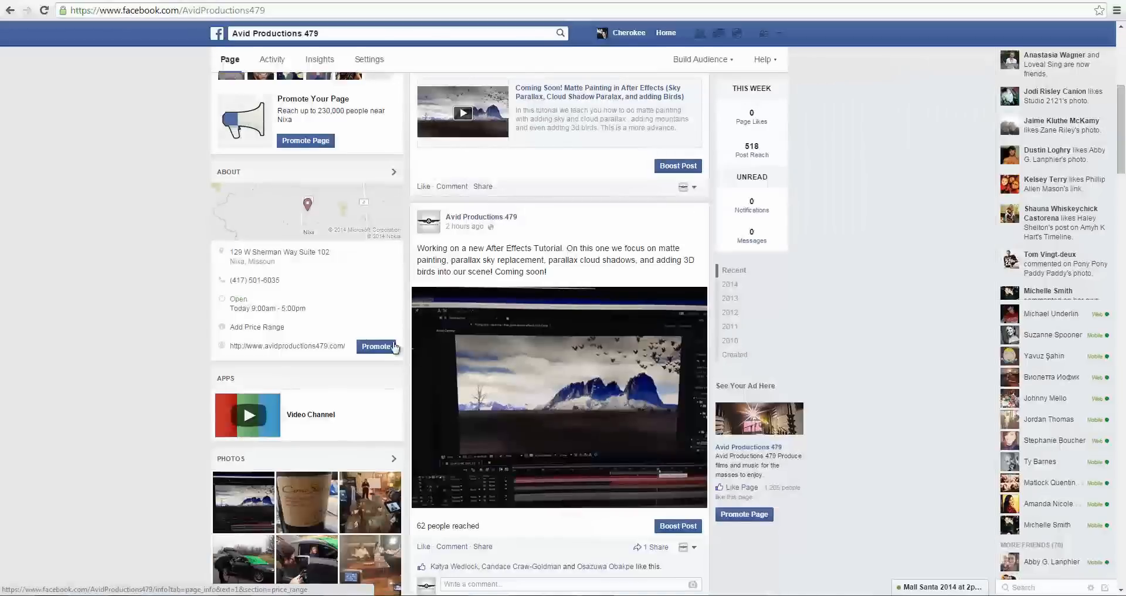
{"action": "scroll", "coordinate": [507, 165], "scroll_direction": "down", "scroll_amount": 3}
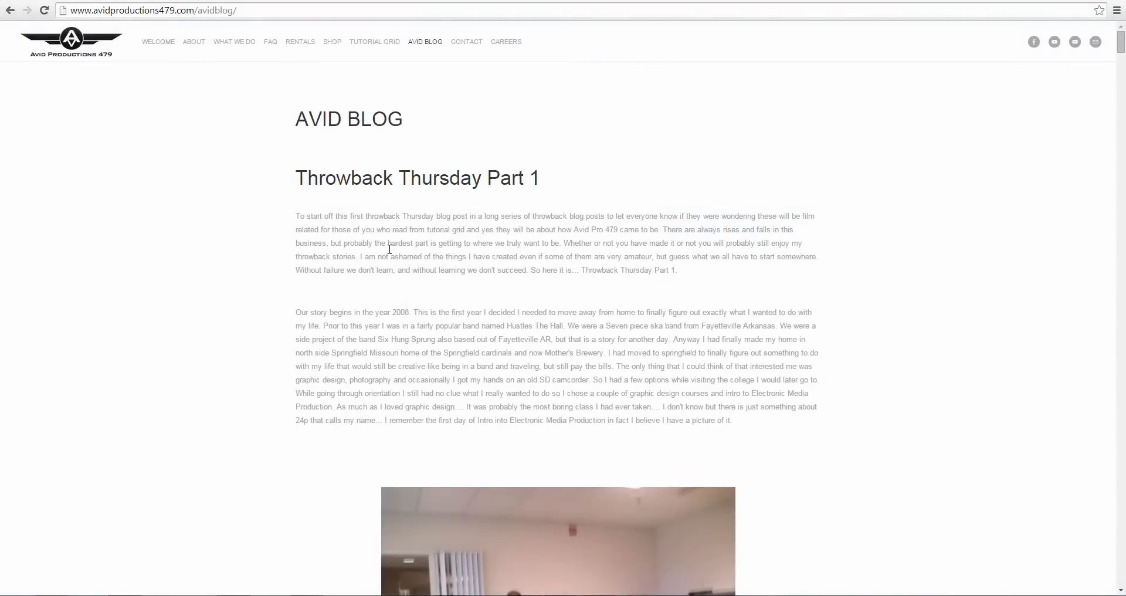
Browse the "Throwback Thursday Part 1" post and its pictures on the Avid Productions 479 blog.
{"action": "scroll", "coordinate": [390, 249], "scroll_direction": "down", "scroll_amount": 20}
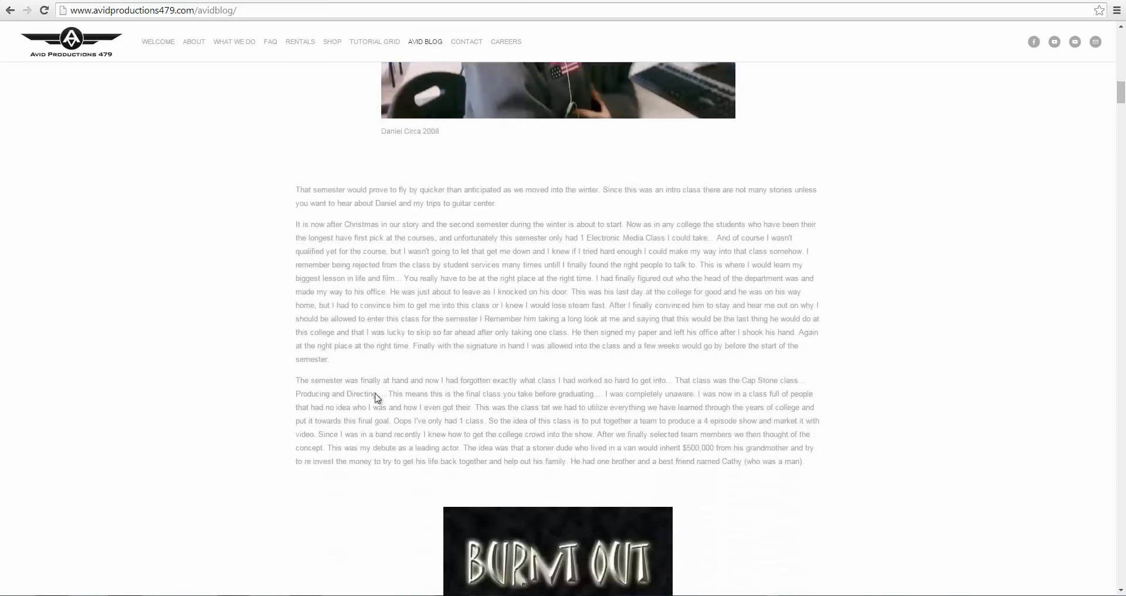
{"action": "scroll", "coordinate": [364, 400], "scroll_direction": "down", "scroll_amount": 15}
{"action": "scroll", "coordinate": [349, 384], "scroll_direction": "up", "scroll_amount": 20}
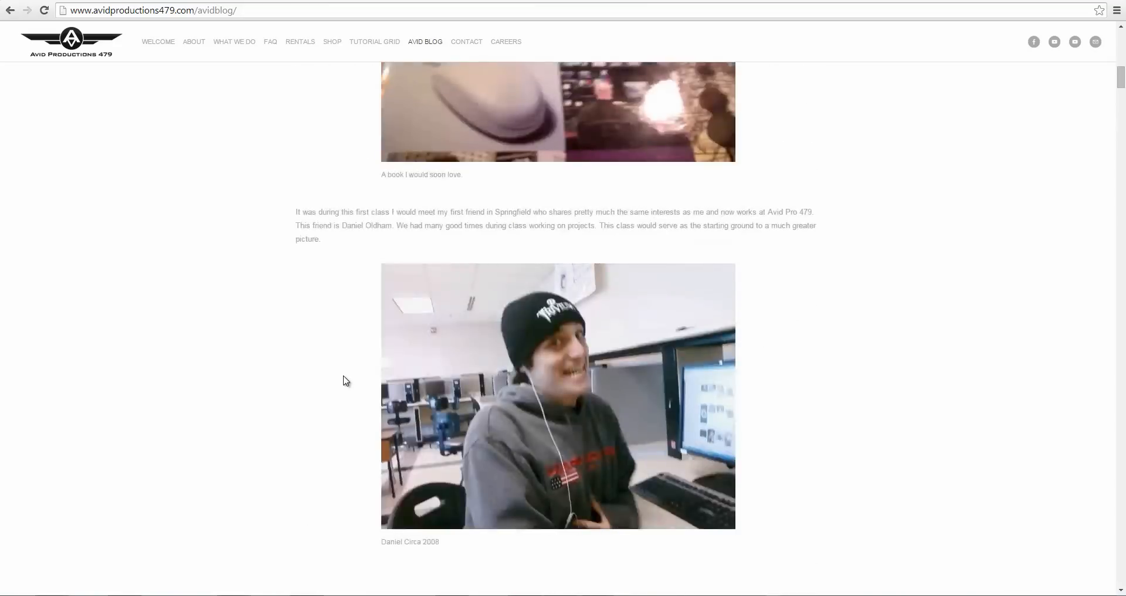
{"action": "scroll", "coordinate": [345, 380], "scroll_direction": "up", "scroll_amount": 9}
{"action": "scroll", "coordinate": [275, 328], "scroll_direction": "down", "scroll_amount": 5}
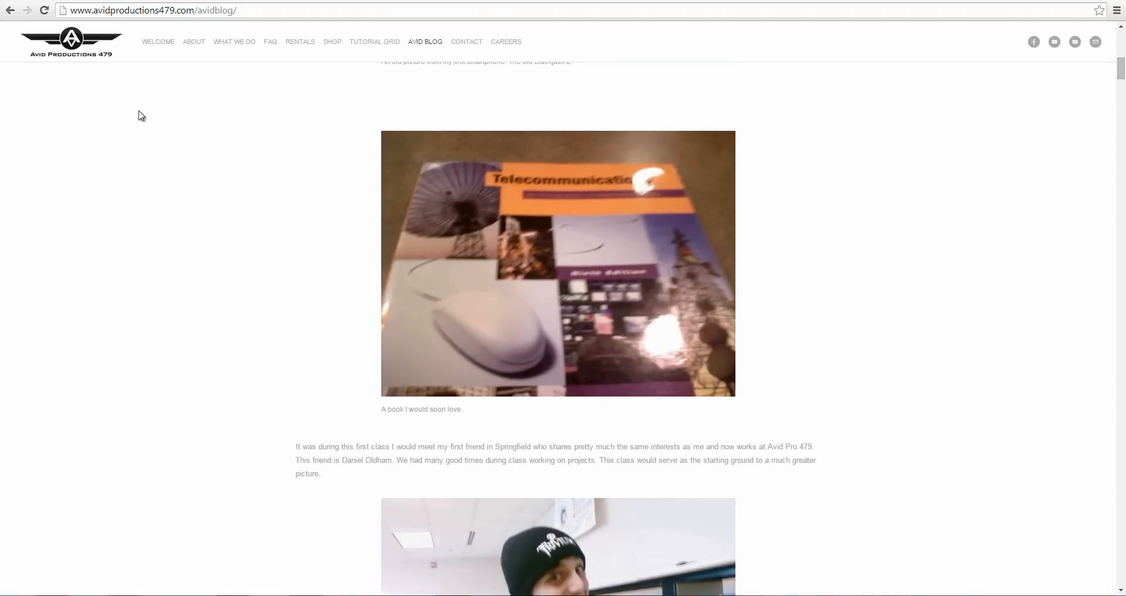
{"action": "scroll", "coordinate": [437, 370], "scroll_direction": "down", "scroll_amount": 15}
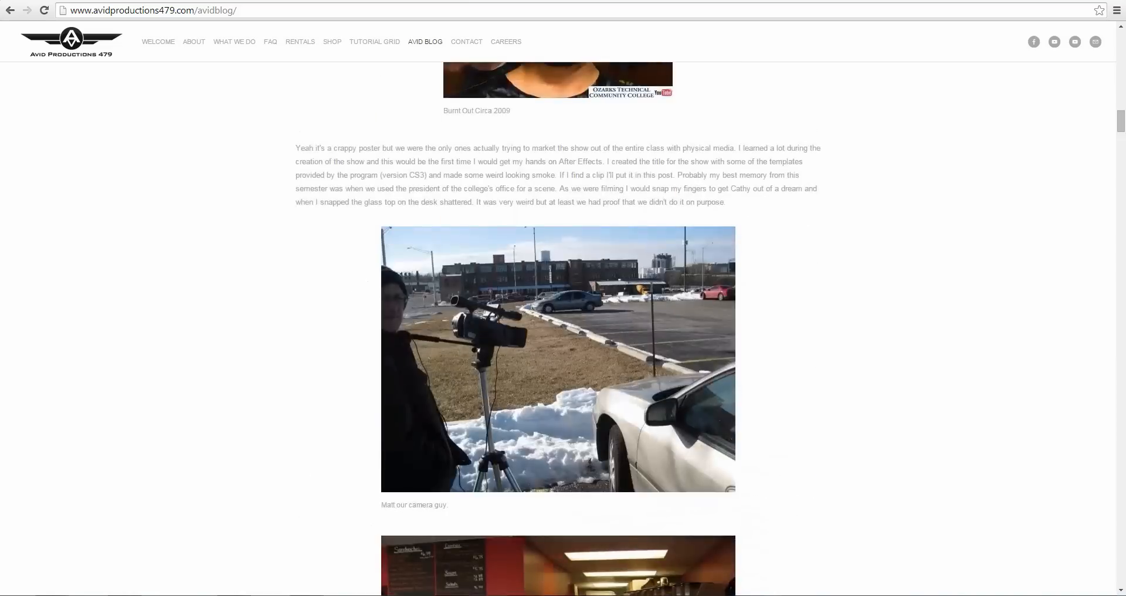
{"action": "scroll", "coordinate": [326, 397], "scroll_direction": "down", "scroll_amount": 9}
{"action": "scroll", "coordinate": [264, 370], "scroll_direction": "up", "scroll_amount": 12}
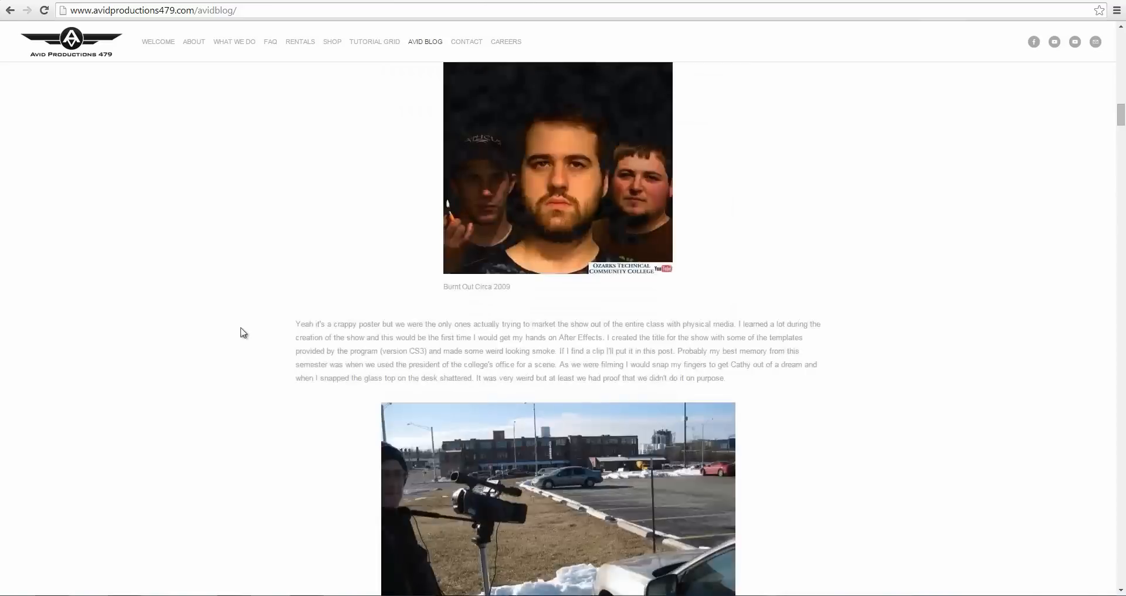
{"action": "scroll", "coordinate": [243, 333], "scroll_direction": "up", "scroll_amount": 9}
{"action": "mouse_move", "coordinate": [377, 43]}
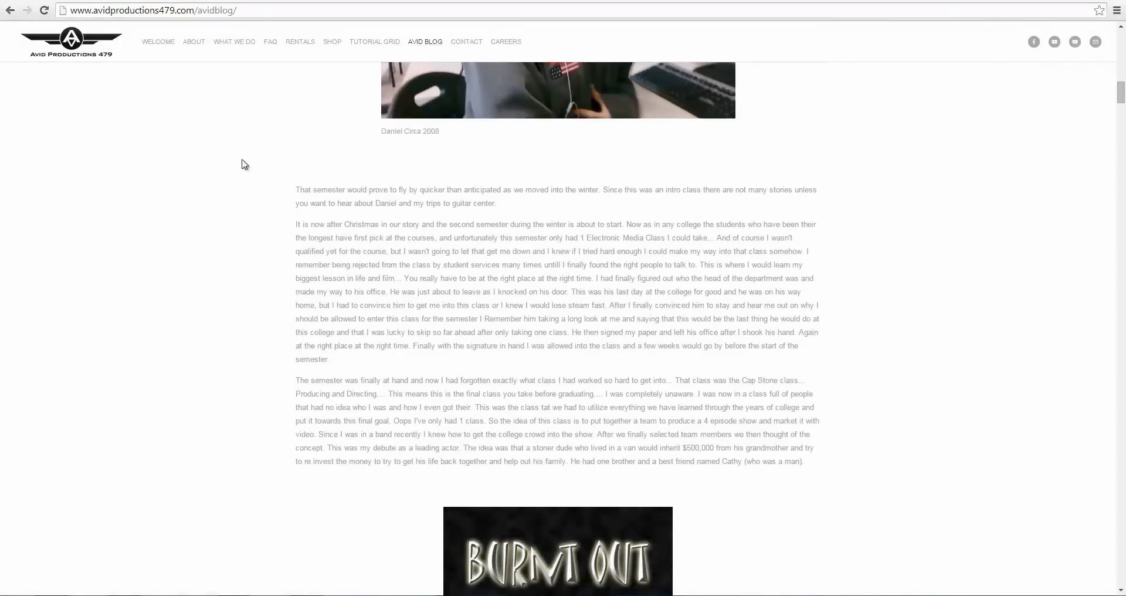
{"action": "scroll", "coordinate": [244, 164], "scroll_direction": "up", "scroll_amount": 7}
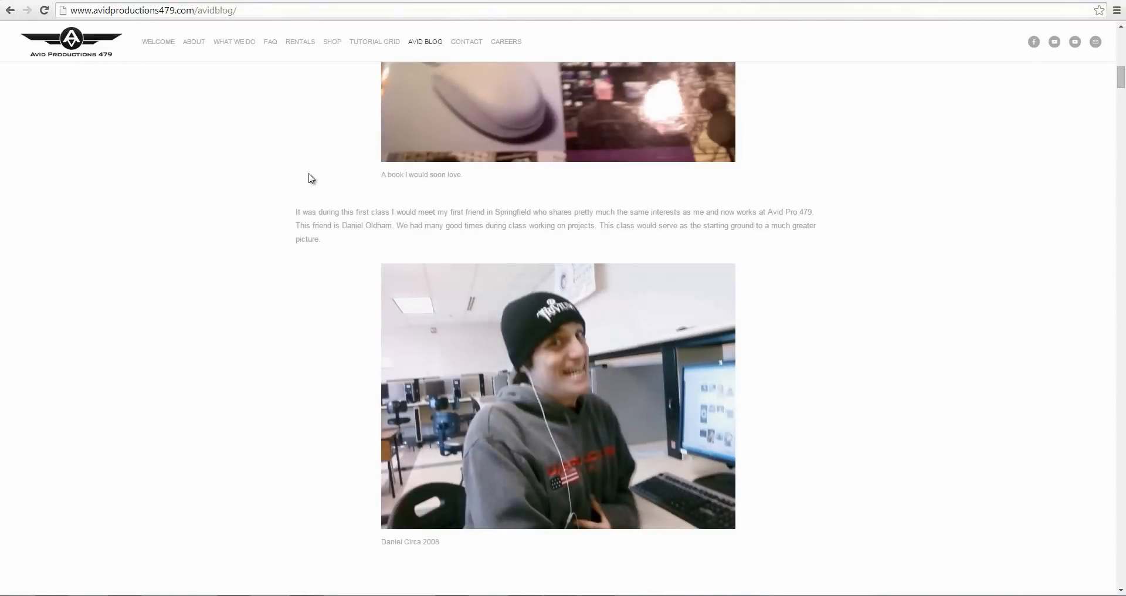
{"action": "scroll", "coordinate": [368, 125], "scroll_direction": "up", "scroll_amount": 2}
{"action": "scroll", "coordinate": [305, 237], "scroll_direction": "down", "scroll_amount": 2}
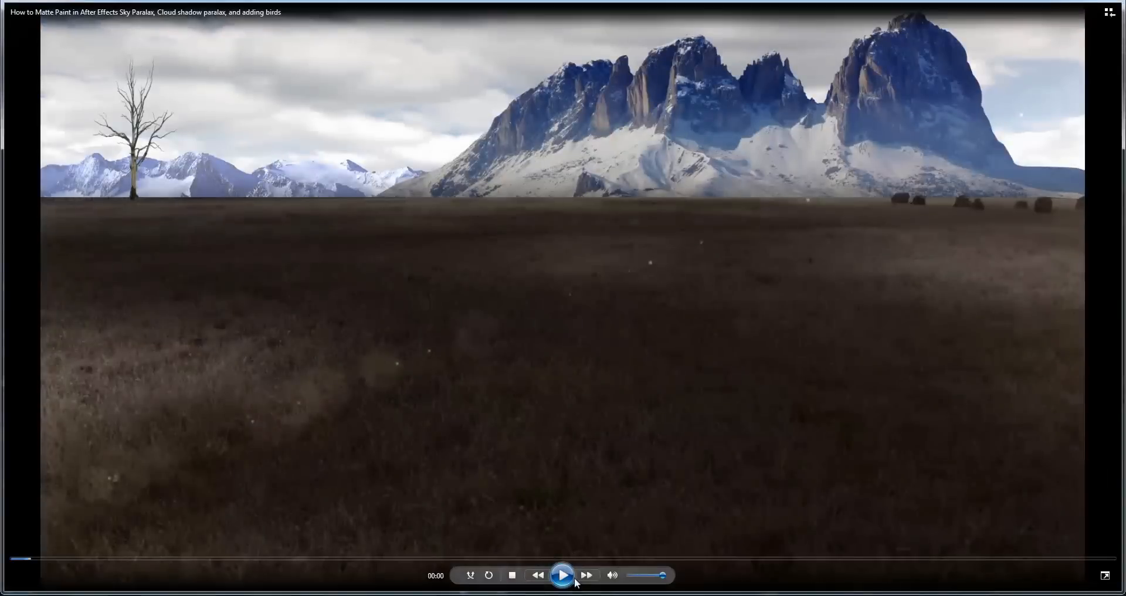
Review the matte painting tutorial video in the media player, replaying it from near the beginning and pausing on the composited scene.
{"action": "left_click", "coordinate": [573, 578]}
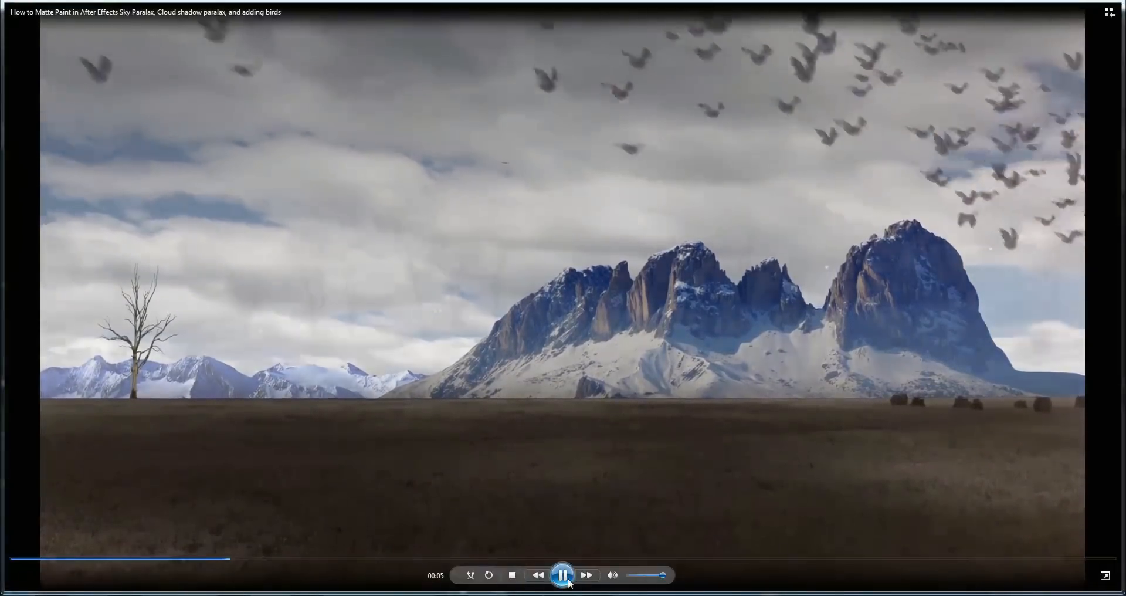
{"action": "left_click", "coordinate": [568, 580]}
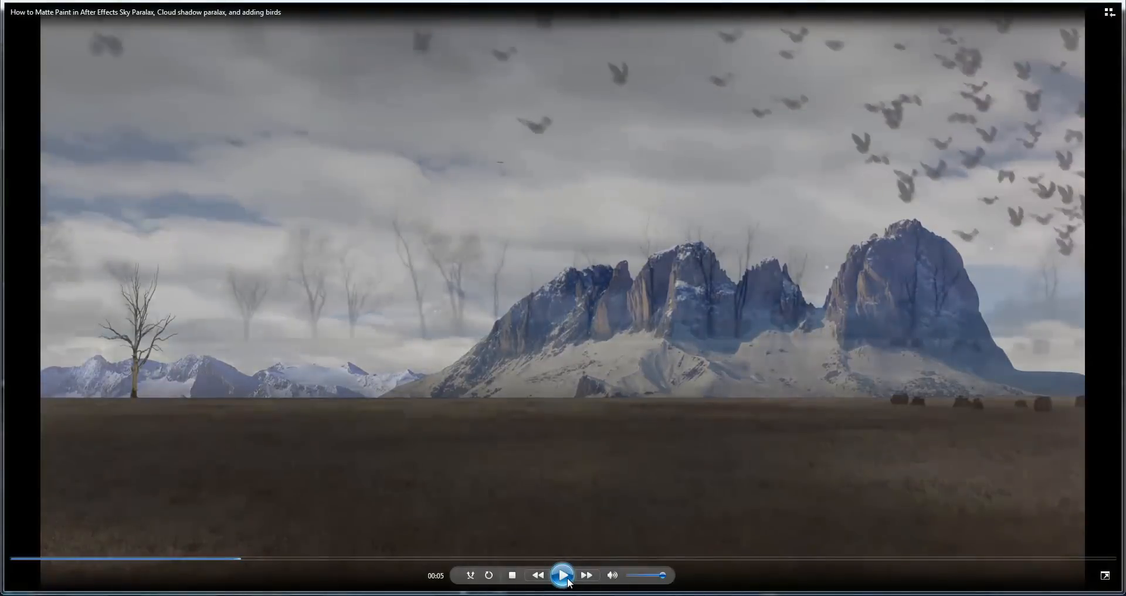
{"action": "left_click", "coordinate": [53, 559]}
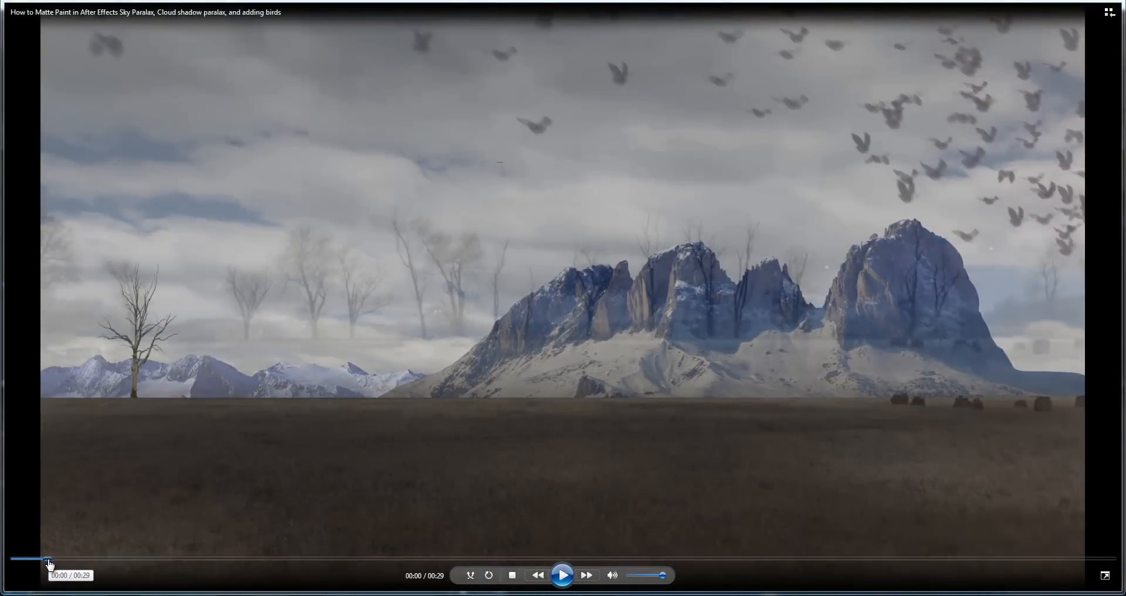
{"action": "left_click", "coordinate": [561, 575]}
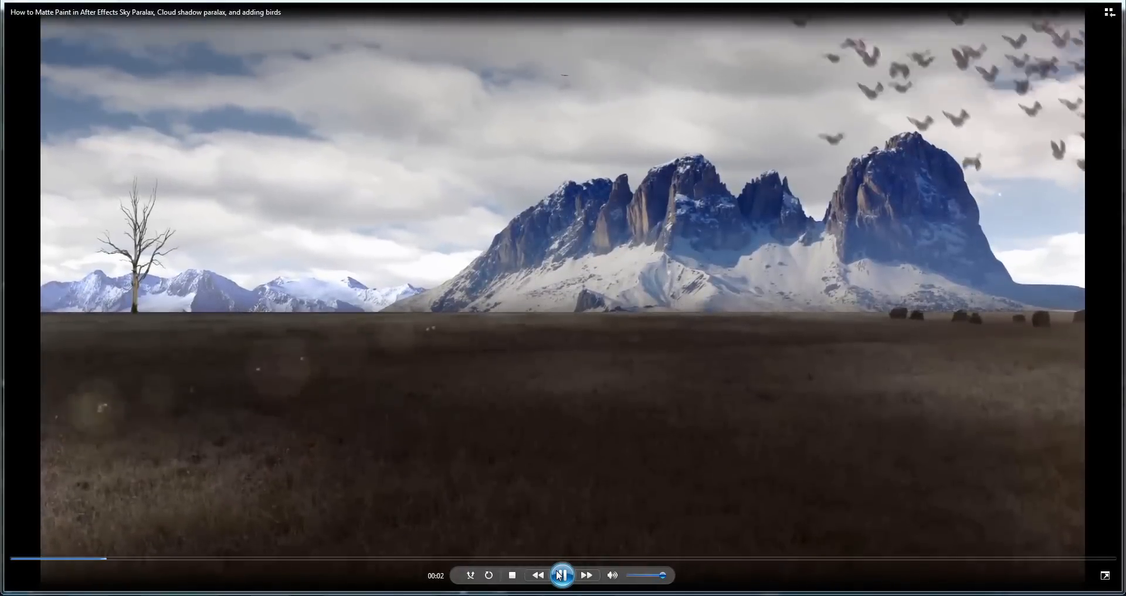
{"action": "left_click", "coordinate": [561, 575]}
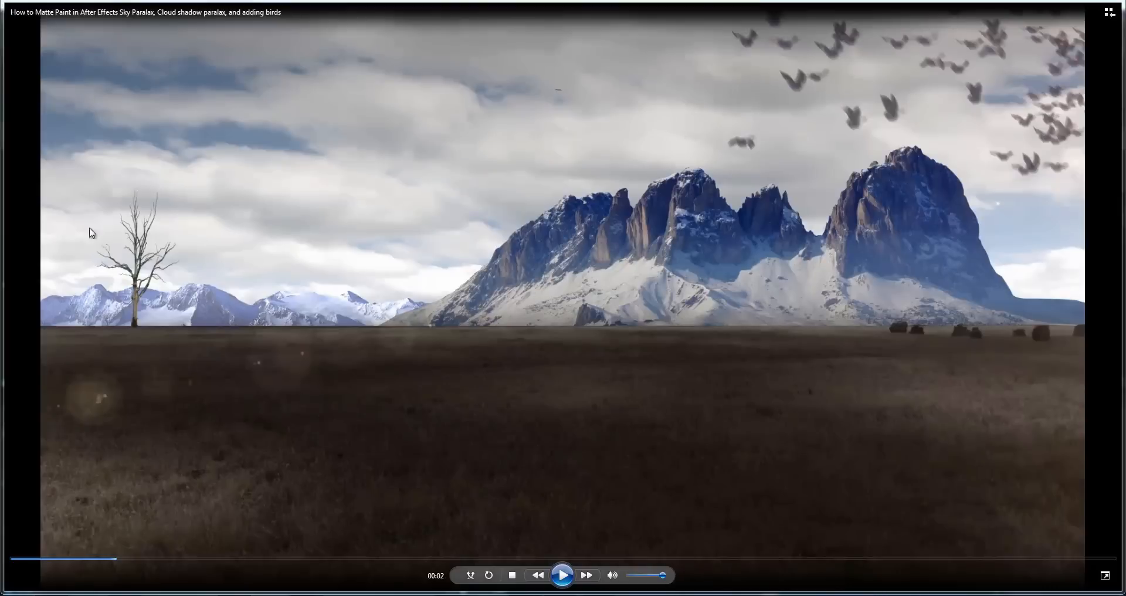
{"action": "left_click", "coordinate": [563, 580]}
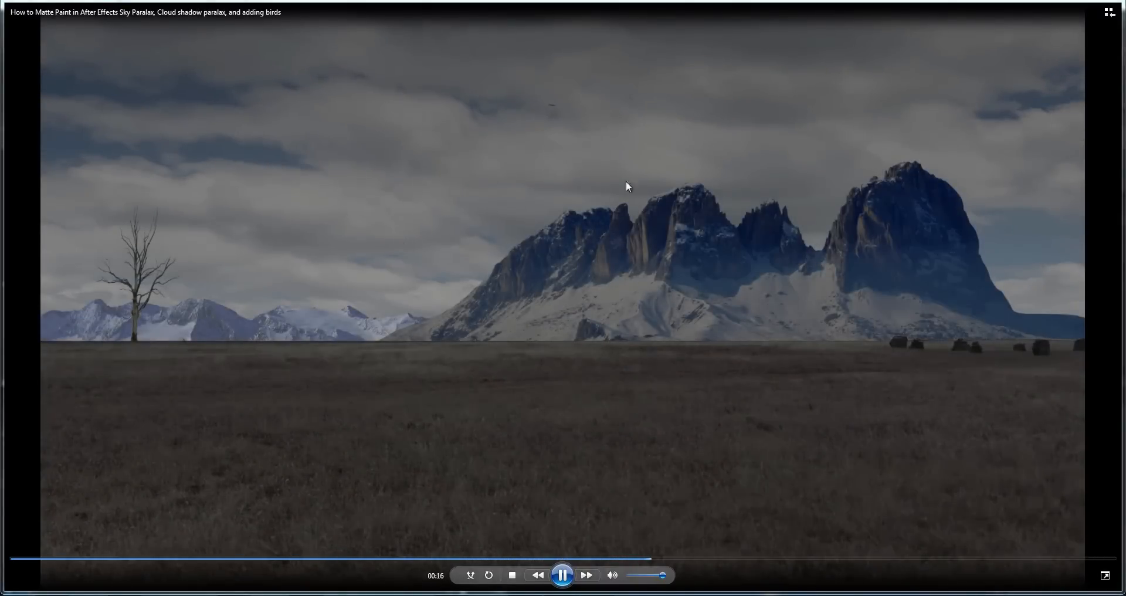
{"action": "left_click", "coordinate": [562, 574]}
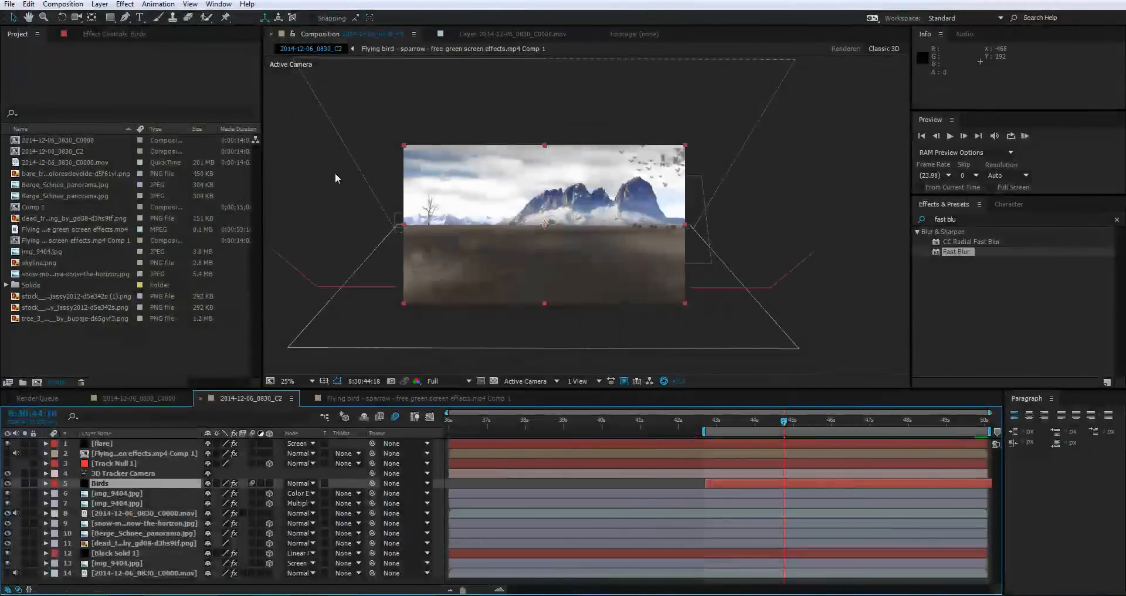
Switch to After Effects and create a new composition from the footage 2014-12-06_0830_C0000.mov.
{"action": "left_click", "coordinate": [124, 38]}
{"action": "left_click", "coordinate": [24, 35]}
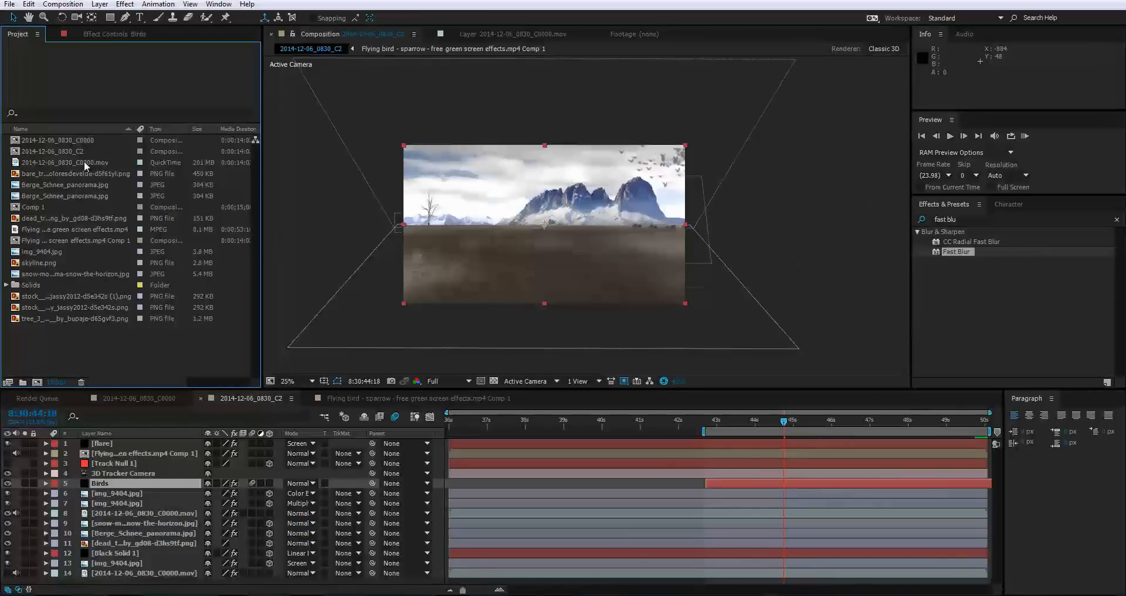
{"action": "left_click", "coordinate": [65, 163]}
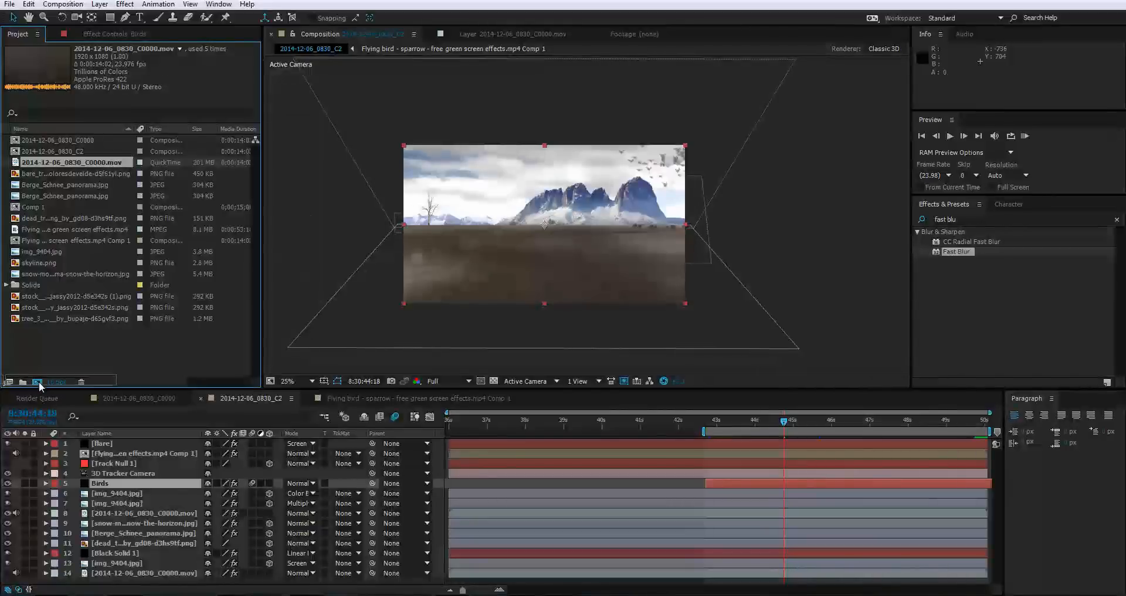
{"action": "left_click_drag", "start_coordinate": [38, 382], "coordinate": [38, 381]}
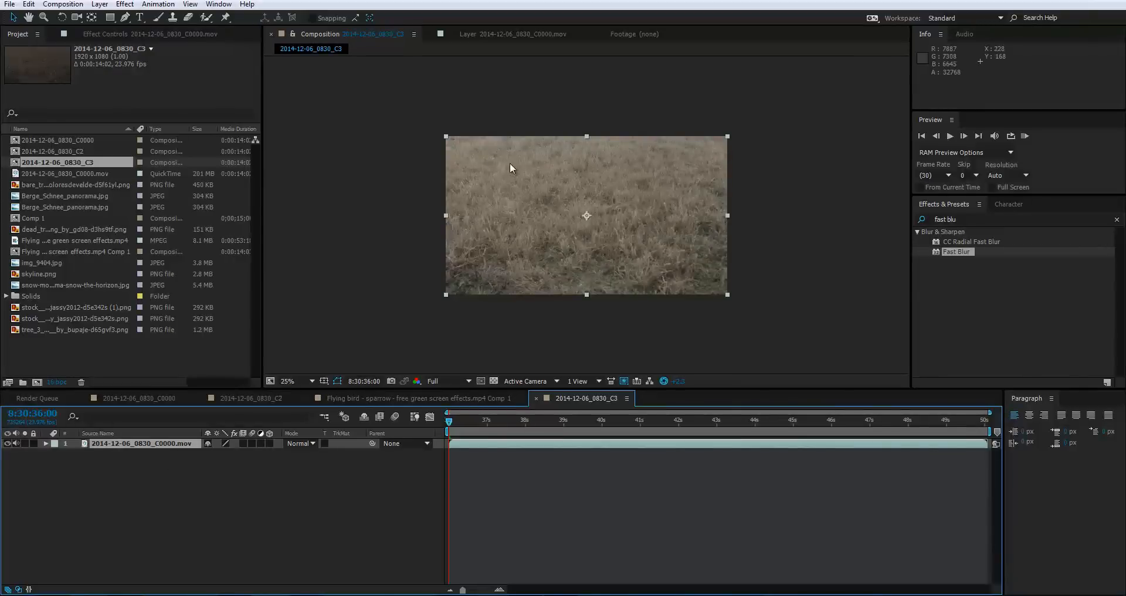
Scrub through the raw field footage and preview its final part from about 8:30:45:16.
{"action": "left_click_drag", "start_coordinate": [468, 424], "coordinate": [819, 440]}
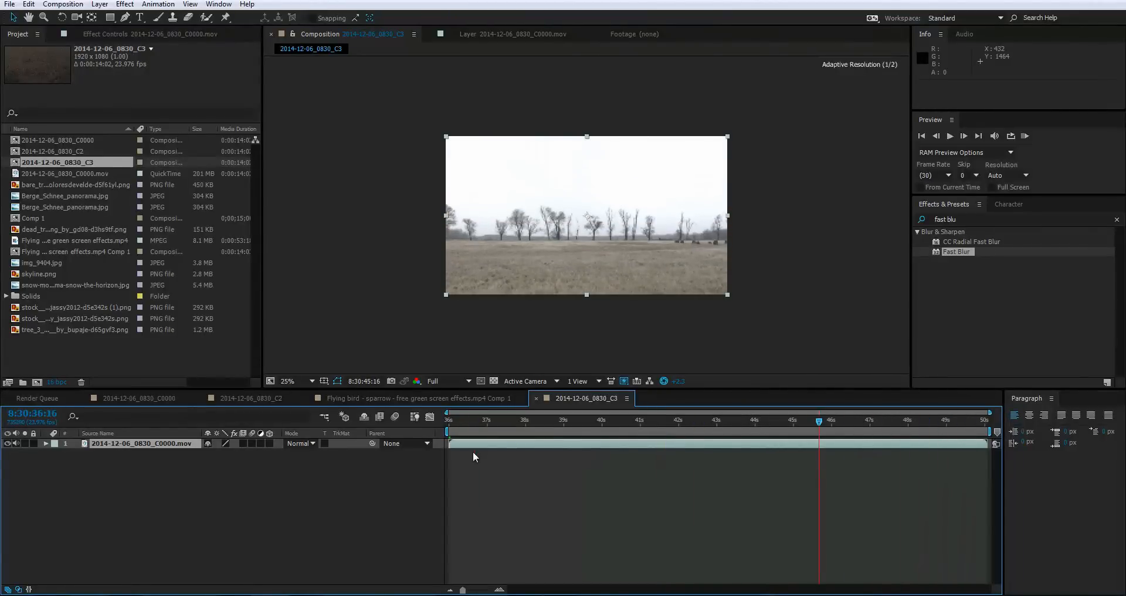
{"action": "left_click_drag", "start_coordinate": [457, 417], "coordinate": [686, 434]}
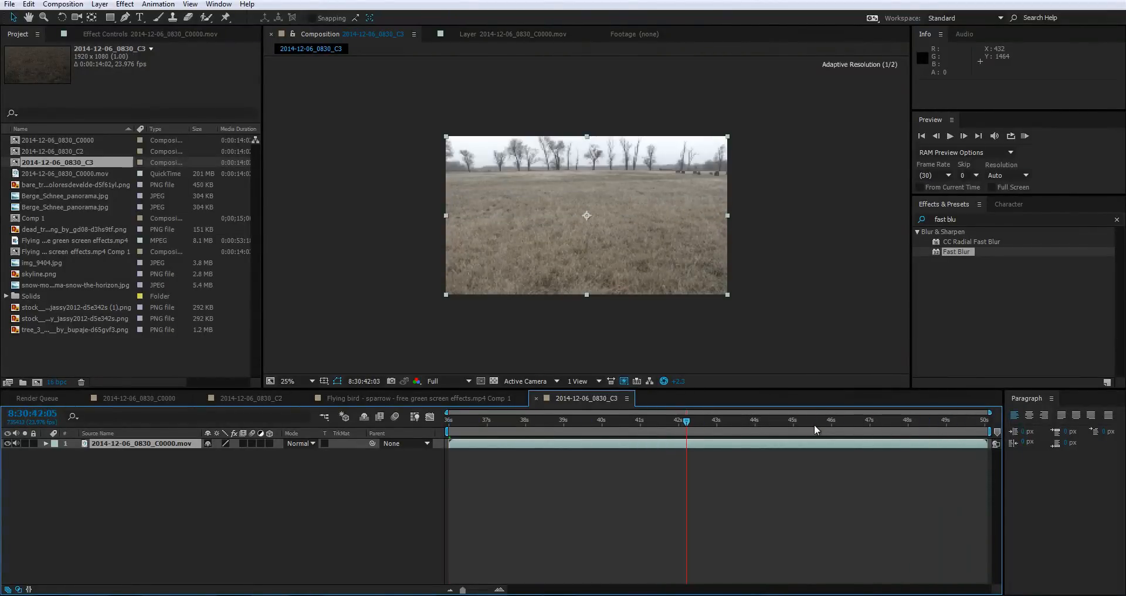
{"action": "left_click", "coordinate": [819, 428]}
{"action": "key", "text": "space"}
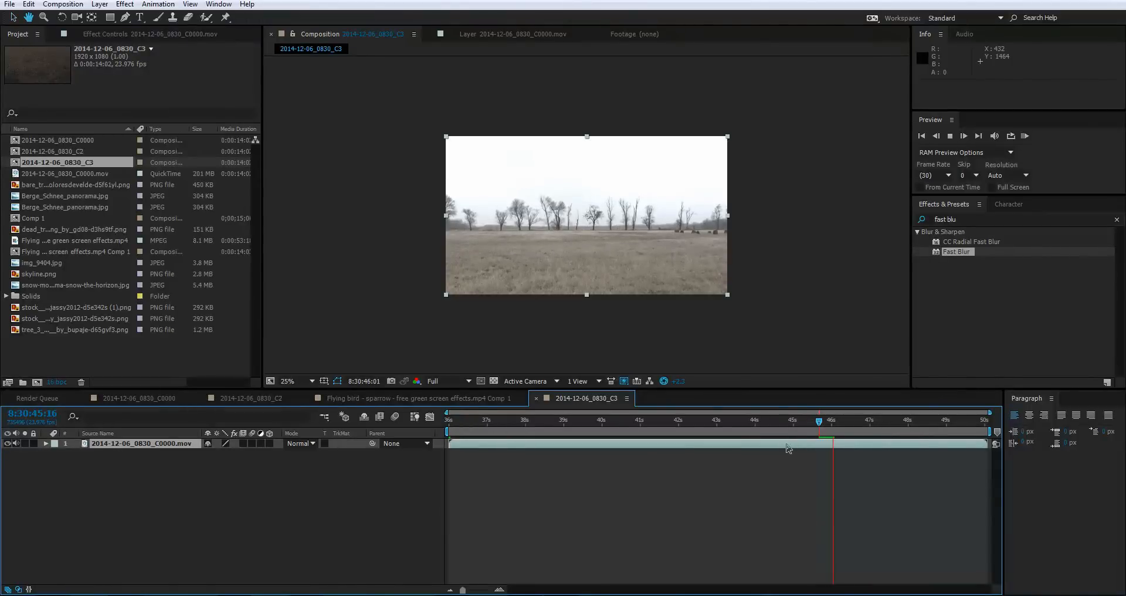
{"action": "key", "text": "space"}
Examine the trees and the horizon line in the footage up close.
{"action": "scroll", "coordinate": [576, 214], "scroll_direction": "up", "scroll_amount": 1}
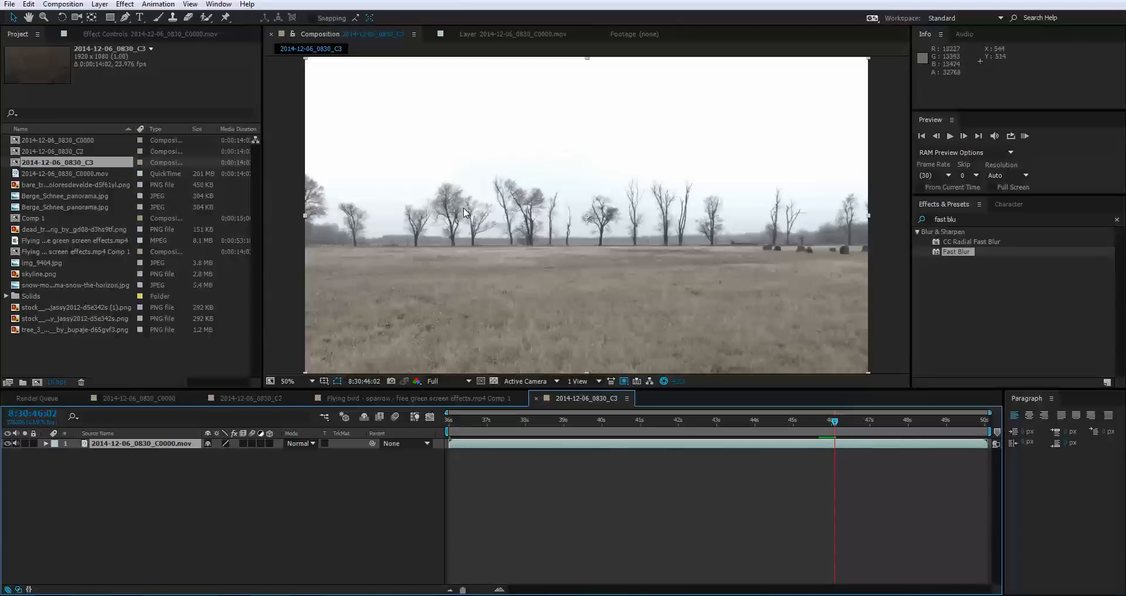
{"action": "scroll", "coordinate": [479, 217], "scroll_direction": "up", "scroll_amount": 2}
{"action": "scroll", "coordinate": [465, 212], "scroll_direction": "down", "scroll_amount": 1}
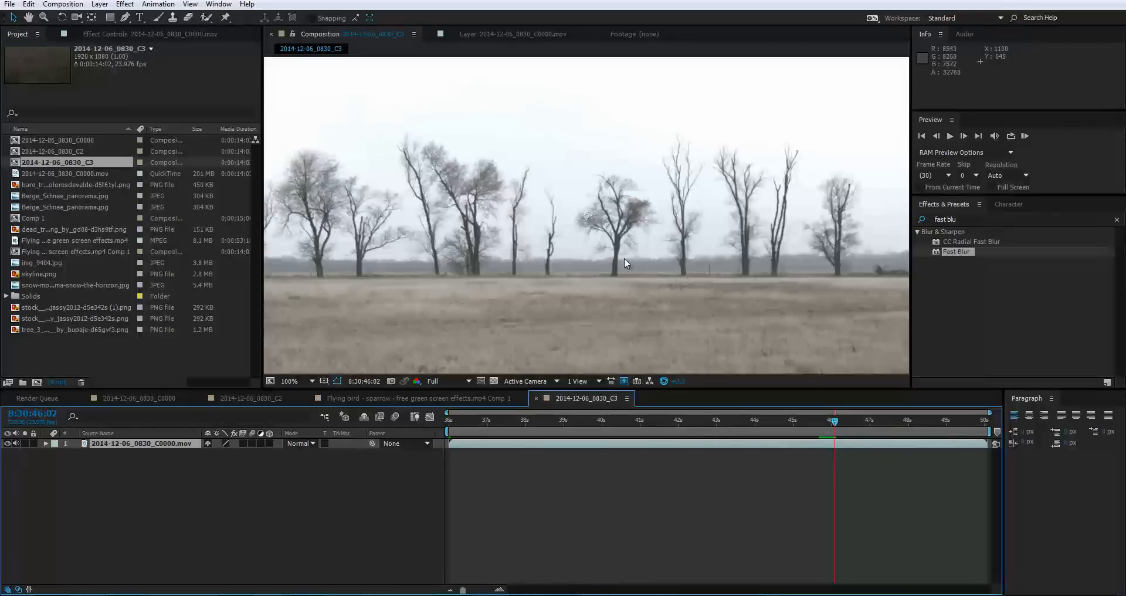
{"action": "scroll", "coordinate": [441, 199], "scroll_direction": "down", "scroll_amount": 1}
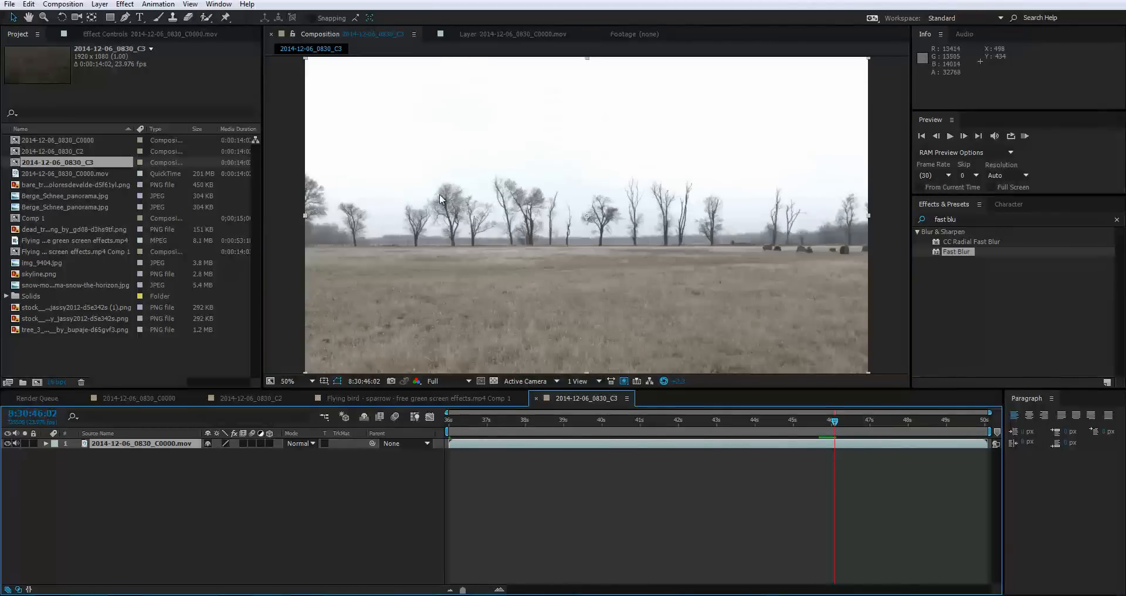
{"action": "scroll", "coordinate": [475, 202], "scroll_direction": "up", "scroll_amount": 1}
{"action": "scroll", "coordinate": [628, 228], "scroll_direction": "down", "scroll_amount": 1}
{"action": "scroll", "coordinate": [779, 262], "scroll_direction": "up", "scroll_amount": 1}
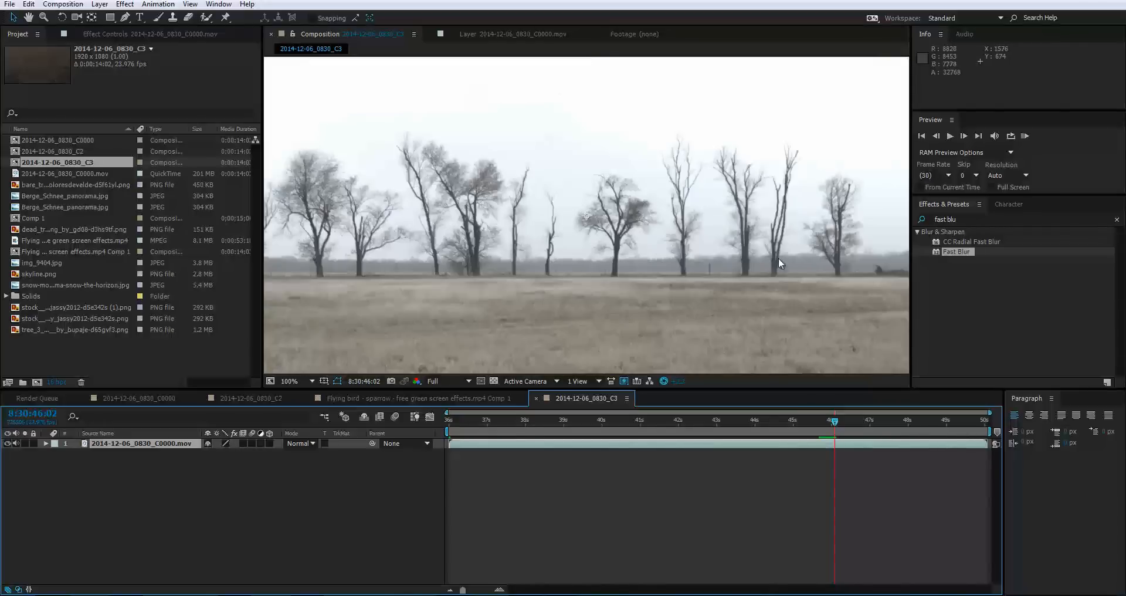
{"action": "scroll", "coordinate": [877, 270], "scroll_direction": "down", "scroll_amount": 1}
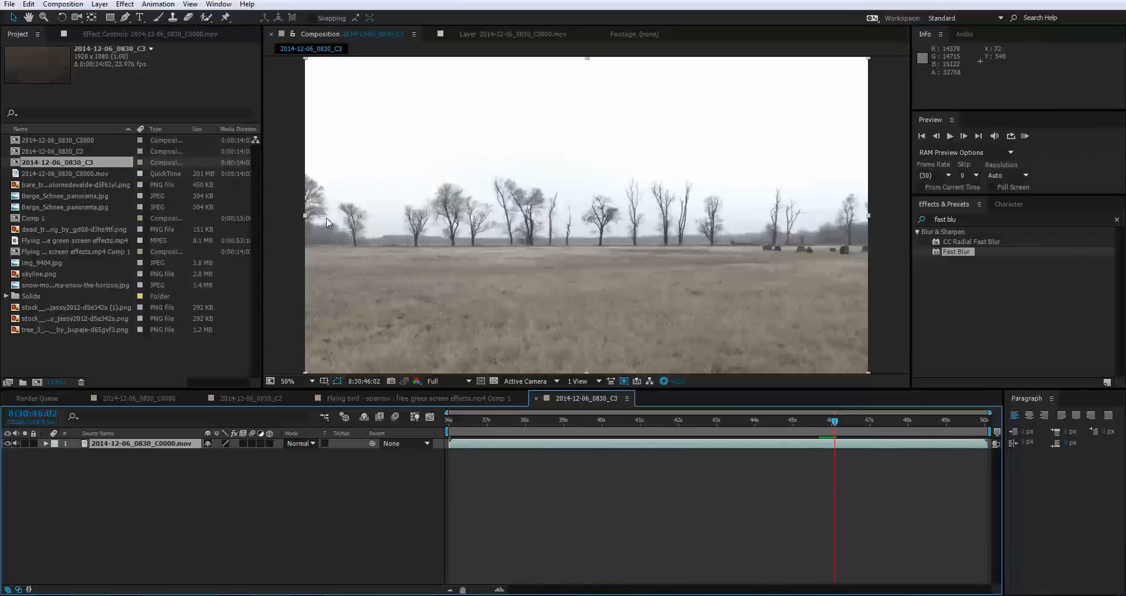
Find the Luma Key effect and apply it to the 2014-12-06_0830_C0000.mov layer.
{"action": "left_click", "coordinate": [915, 220]}
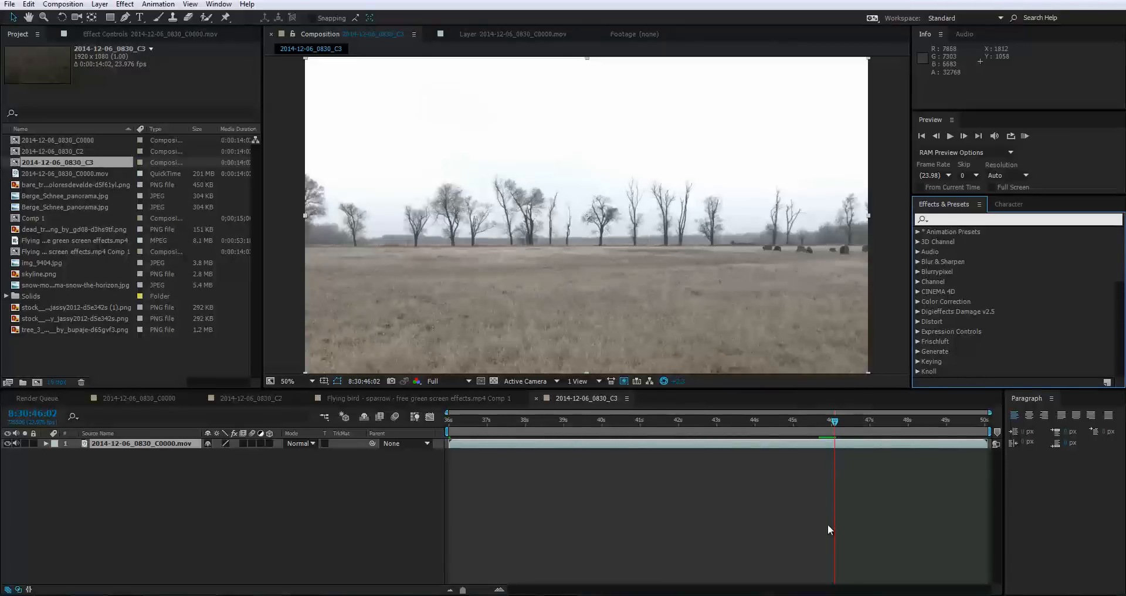
{"action": "type", "text": "lumina"}
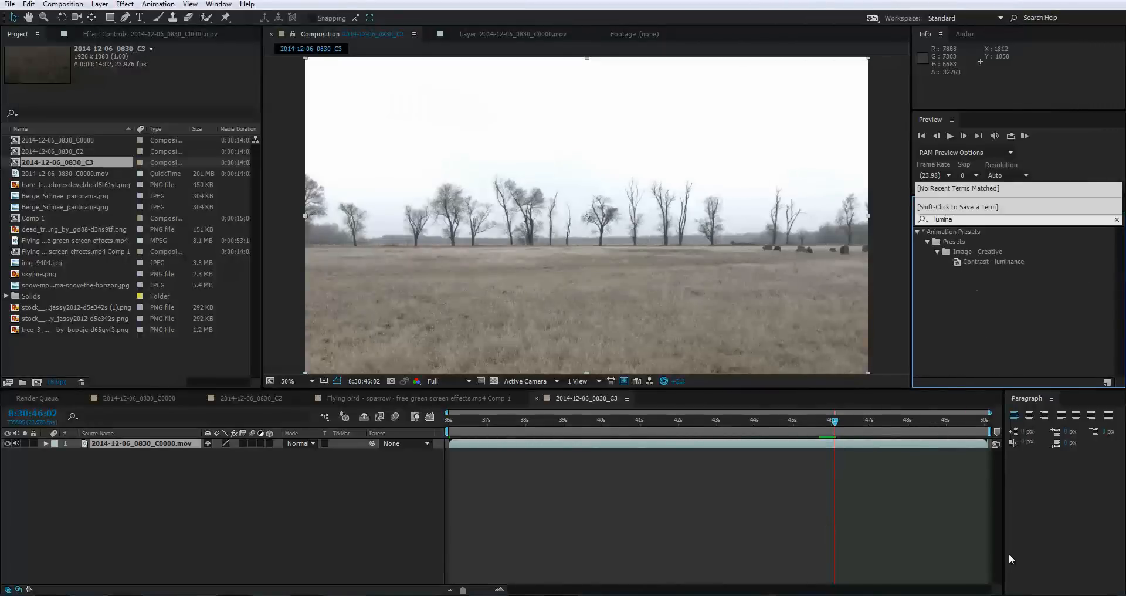
{"action": "key", "text": "BackSpace"}
{"action": "key", "text": "BackSpace"}
{"action": "key", "text": "BackSpace"}
{"action": "key", "text": "BackSpace"}
{"action": "key", "text": "BackSpace"}
{"action": "key", "text": "BackSpace"}
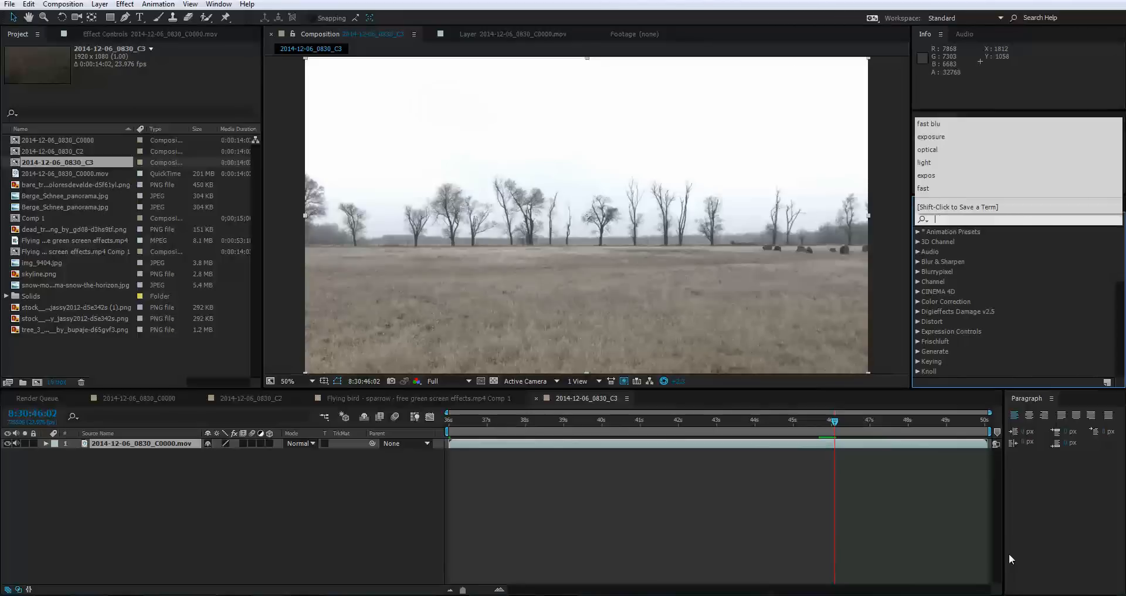
{"action": "type", "text": "luma"}
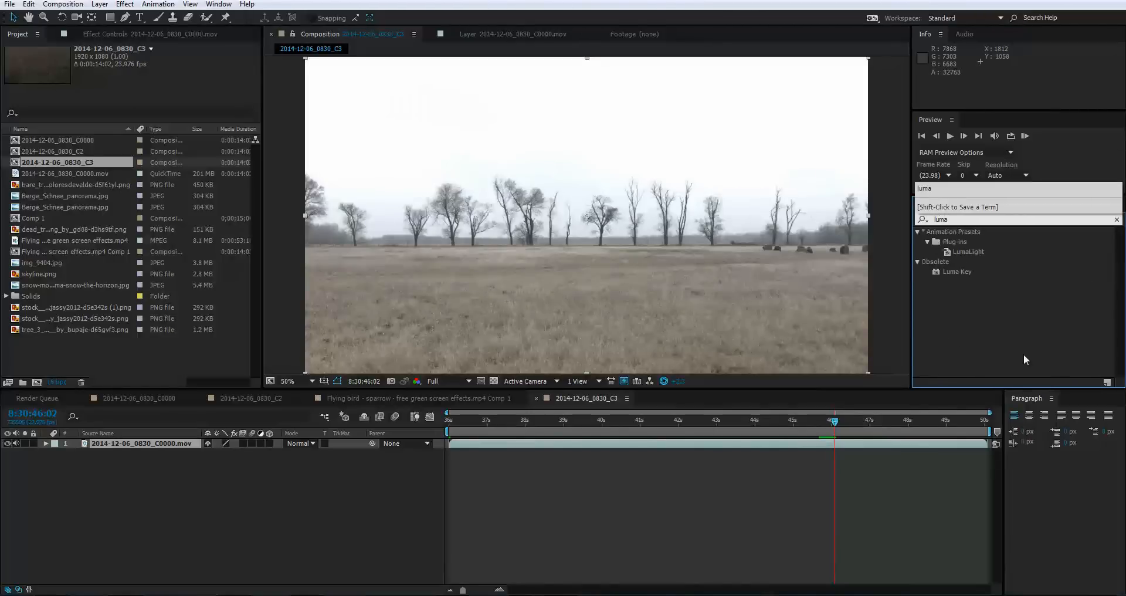
{"action": "left_click_drag", "start_coordinate": [942, 271], "coordinate": [731, 447]}
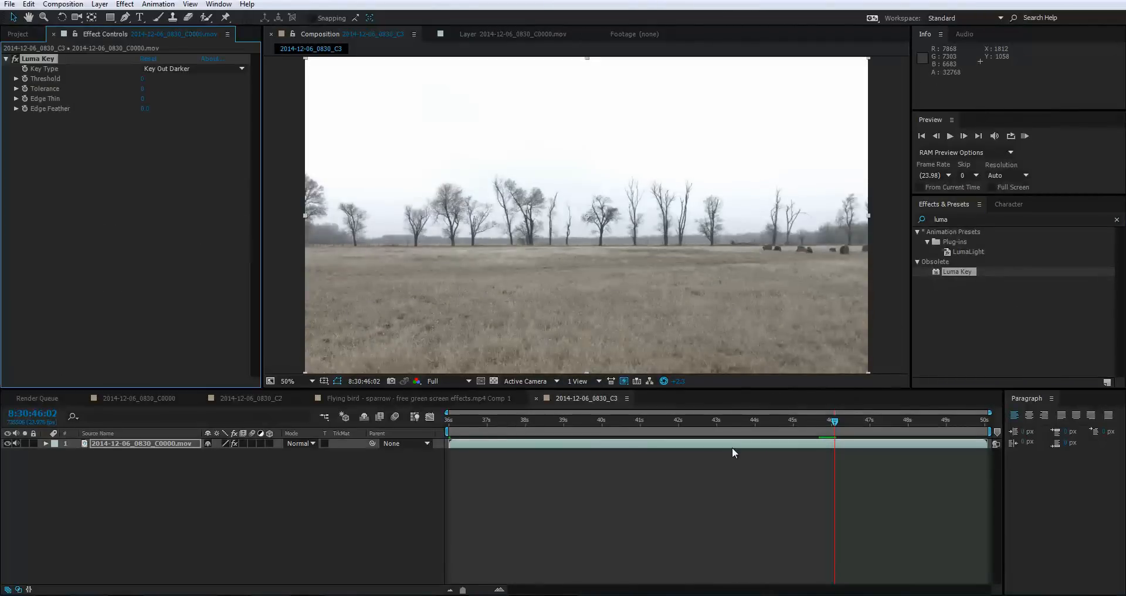
Set Luma Key to Key Out Brighter and raise its threshold until the bright sky is keyed out around the trees.
{"action": "left_click", "coordinate": [171, 68]}
{"action": "left_click", "coordinate": [186, 84]}
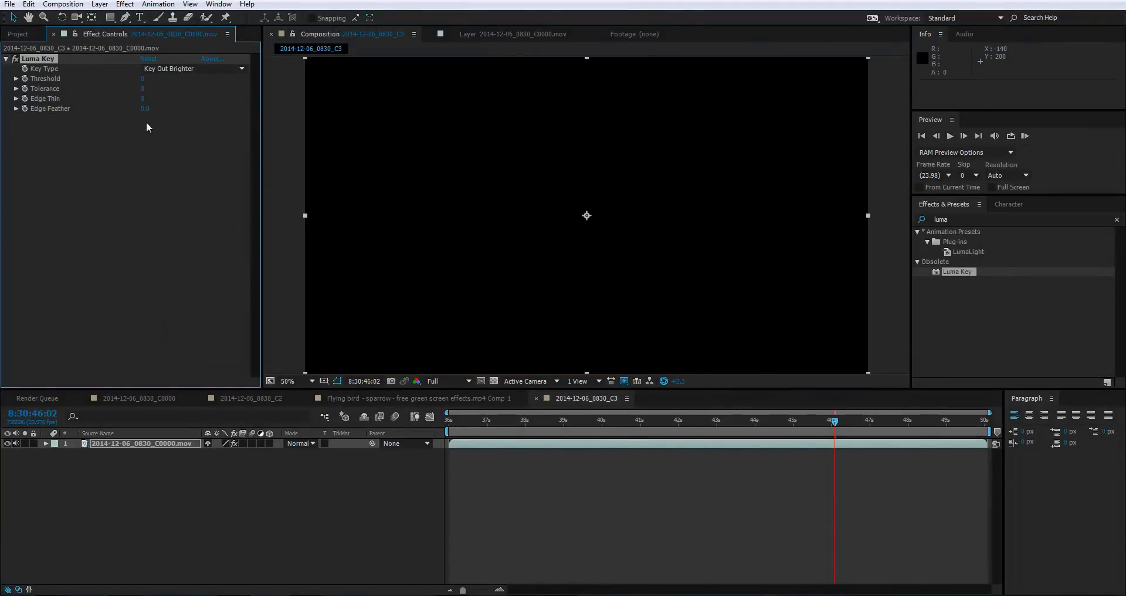
{"action": "left_click_drag", "start_coordinate": [141, 78], "coordinate": [204, 84]}
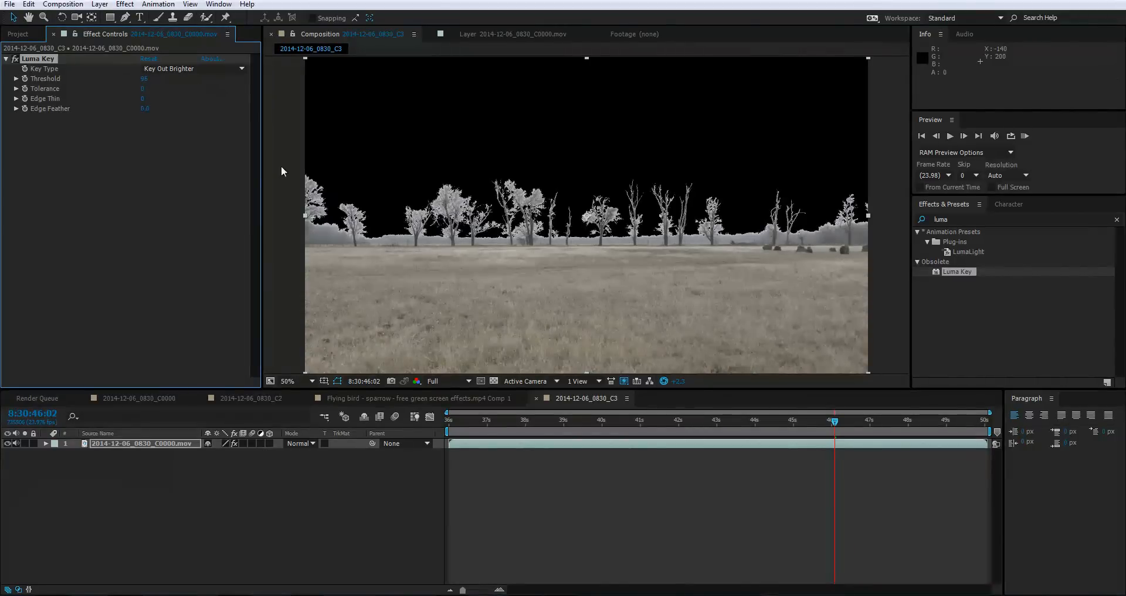
{"action": "scroll", "coordinate": [757, 249], "scroll_direction": "up", "scroll_amount": 2}
{"action": "scroll", "coordinate": [618, 240], "scroll_direction": "down", "scroll_amount": 1}
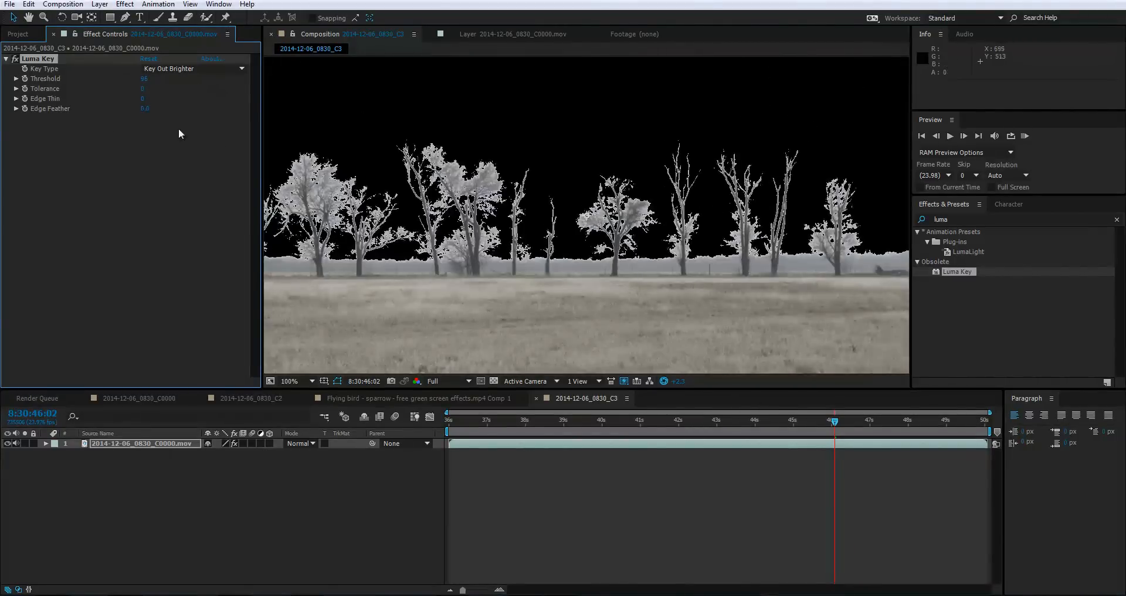
Set the Luma Key edge feather to 0.2 to judge the tree edges, and remove the effect from the layer.
{"action": "mouse_move", "coordinate": [146, 109]}
{"action": "left_mouse_down"}
{"action": "mouse_move", "coordinate": [165, 109]}
{"action": "mouse_move", "coordinate": [149, 109]}
{"action": "left_mouse_up"}
{"action": "scroll", "coordinate": [535, 186], "scroll_direction": "down", "scroll_amount": 4}
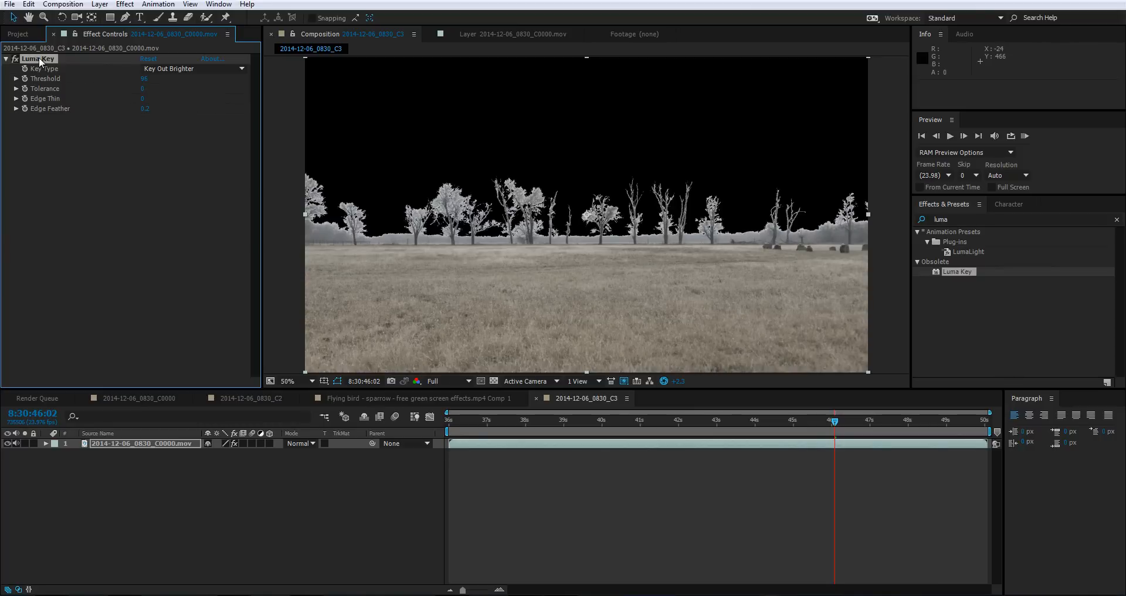
{"action": "key", "text": "Delete"}
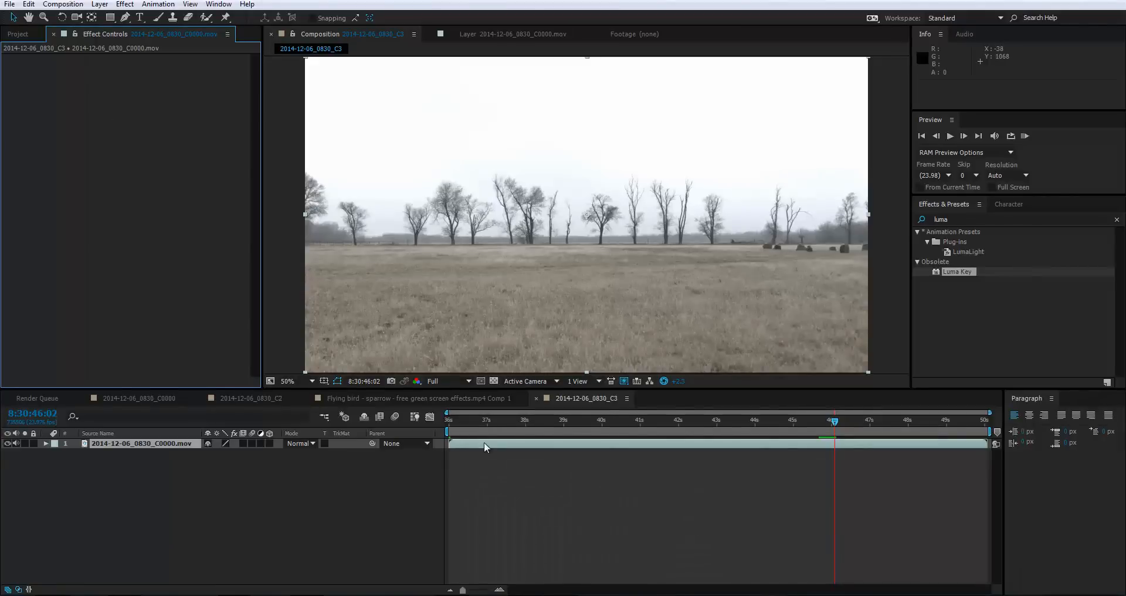
Trim the start of the footage layer and the start of the work area to 8:30:40:11.
{"action": "left_click_drag", "start_coordinate": [501, 434], "coordinate": [980, 436]}
{"action": "left_click_drag", "start_coordinate": [860, 431], "coordinate": [620, 417]}
{"action": "left_click_drag", "start_coordinate": [449, 444], "coordinate": [615, 452]}
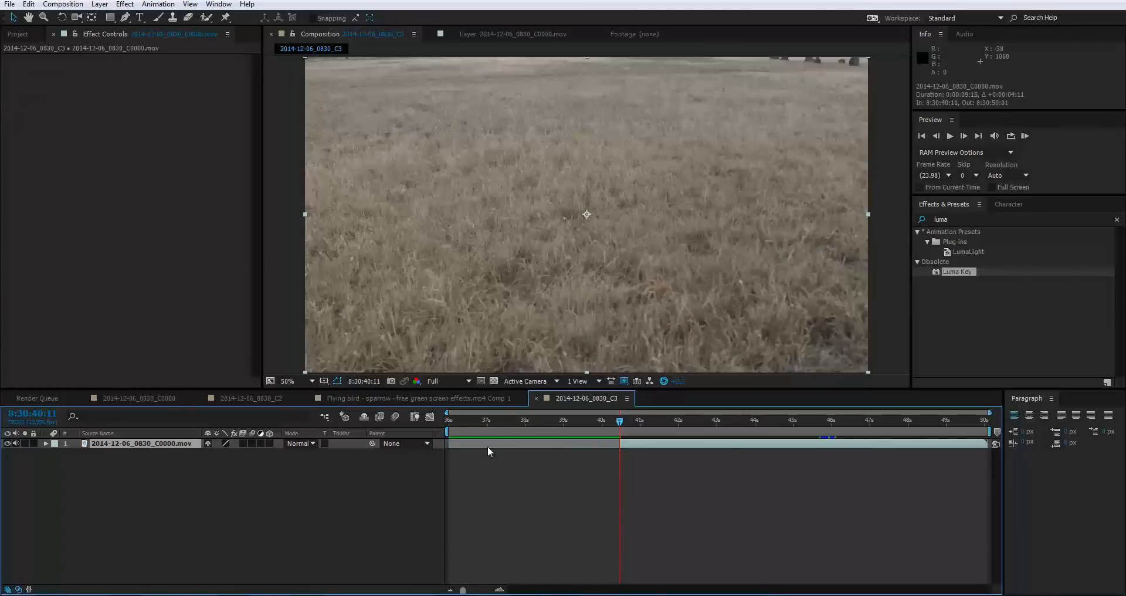
{"action": "left_click_drag", "start_coordinate": [446, 431], "coordinate": [618, 453]}
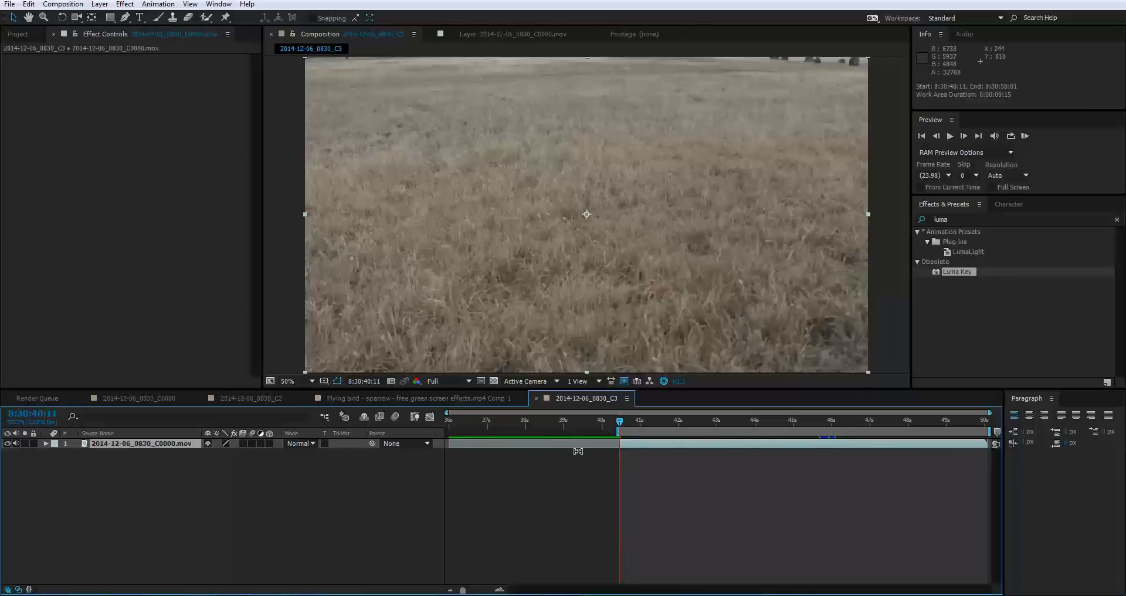
Set the work area end to 8:30:46:23 and preview the shortened shot from its start.
{"action": "key", "text": "space"}
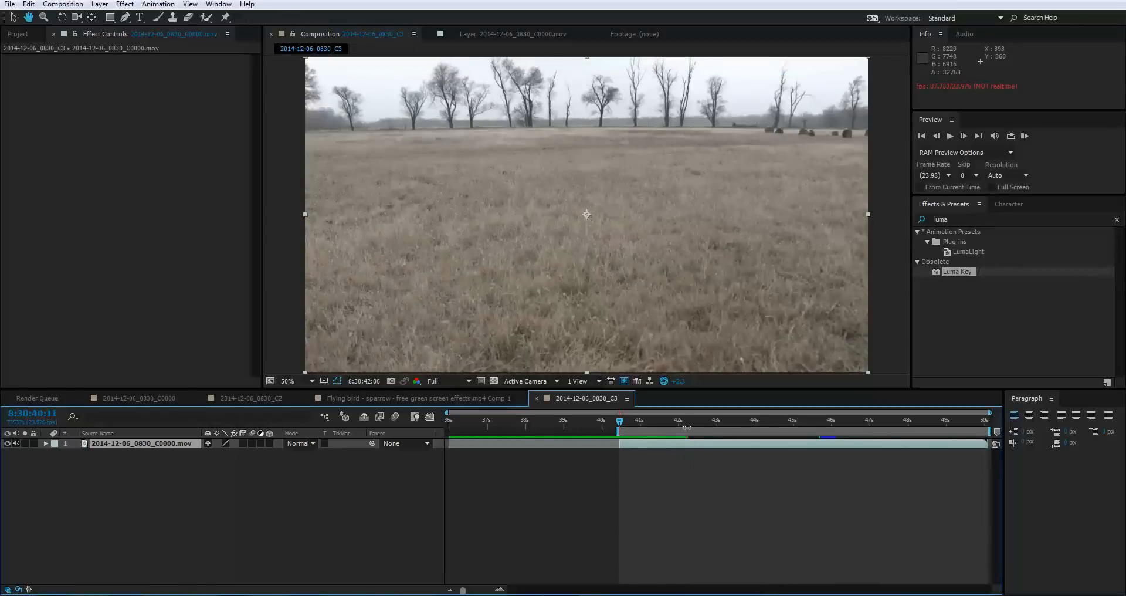
{"action": "left_click_drag", "start_coordinate": [691, 424], "coordinate": [871, 427]}
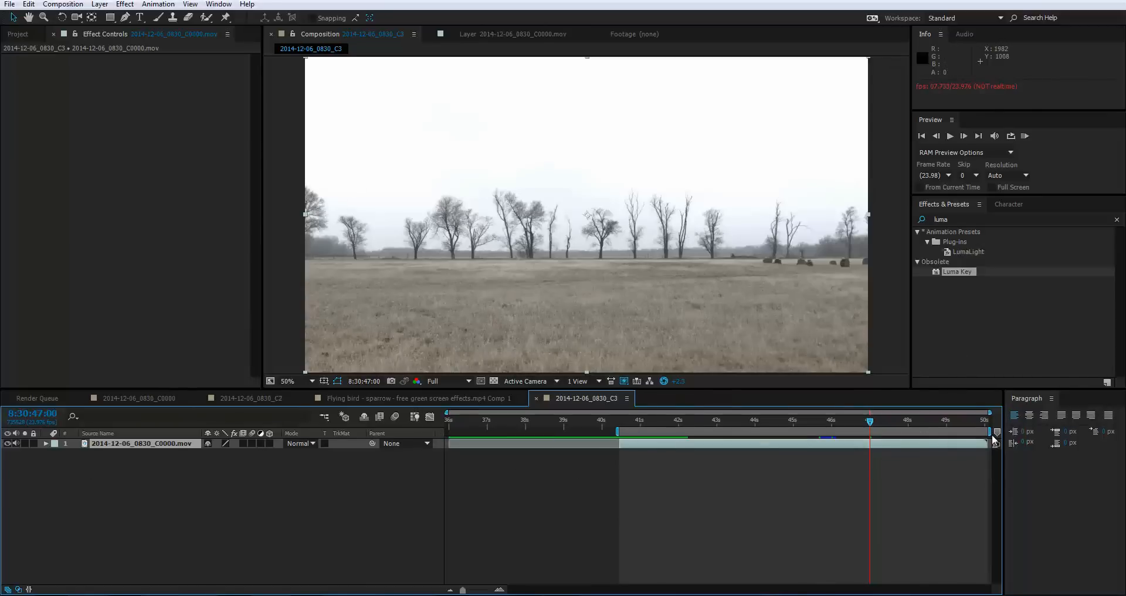
{"action": "left_click_drag", "start_coordinate": [991, 431], "coordinate": [872, 462]}
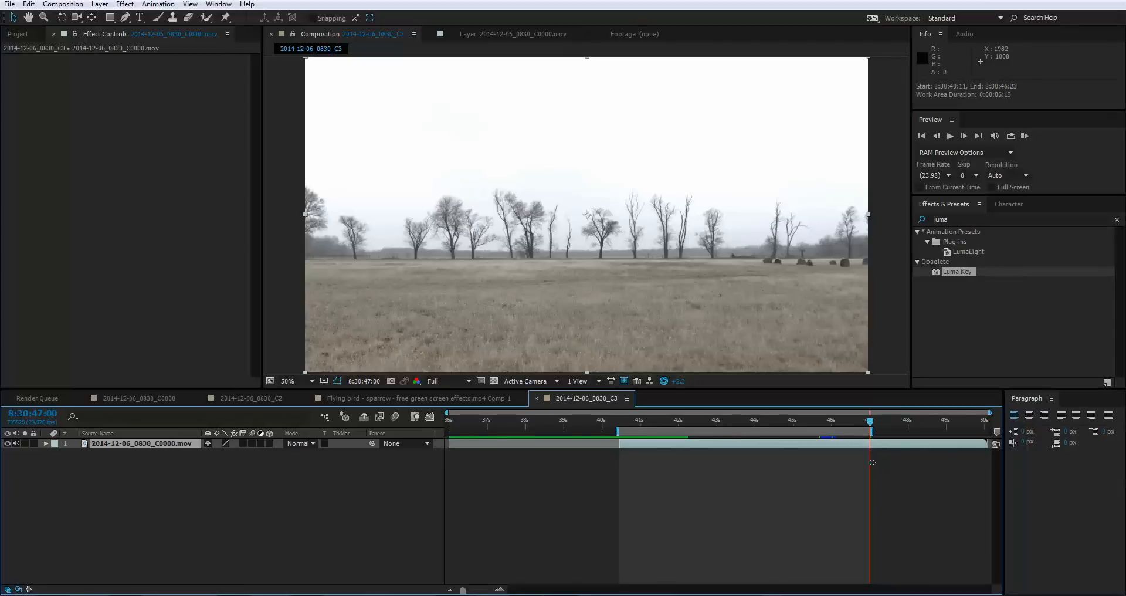
{"action": "left_click_drag", "start_coordinate": [790, 418], "coordinate": [623, 438]}
{"action": "key", "text": "space"}
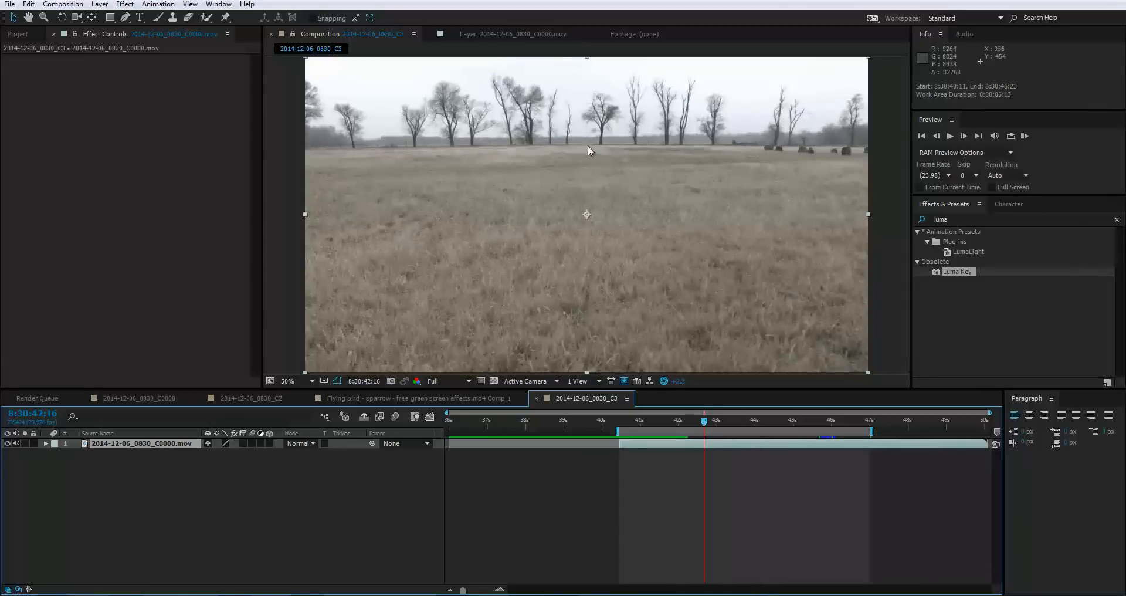
Start a Pen tool mask on the footage at 8:30:42:16, curving along the horizon from the frame edge to the first hay bale.
{"action": "scroll", "coordinate": [601, 147], "scroll_direction": "down", "scroll_amount": 2}
{"action": "scroll", "coordinate": [534, 126], "scroll_direction": "up", "scroll_amount": 2}
{"action": "left_click", "coordinate": [124, 18]}
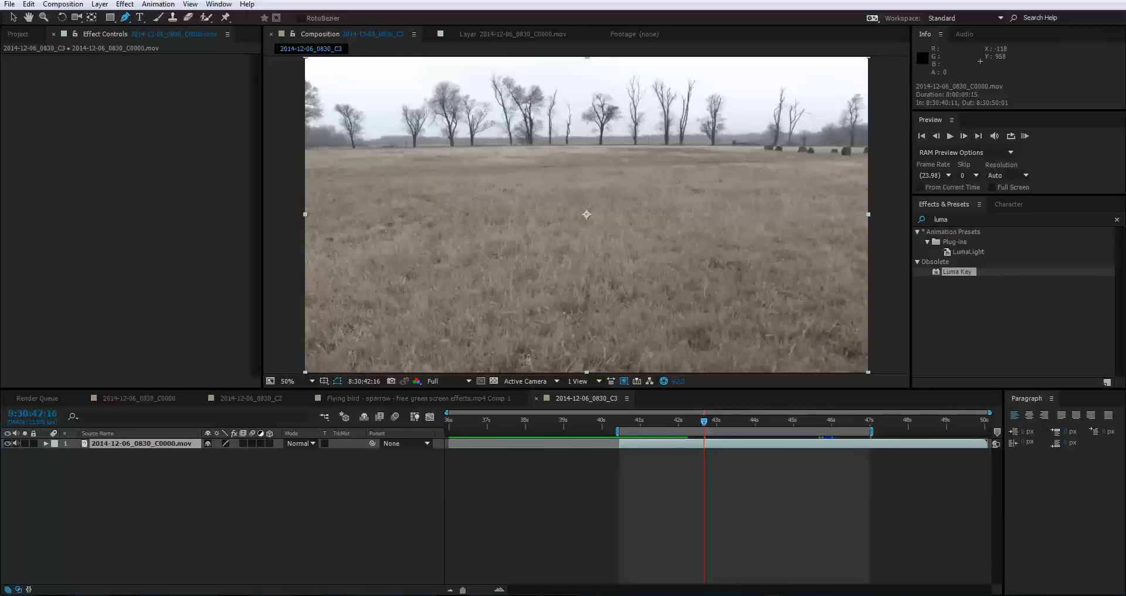
{"action": "left_click", "coordinate": [303, 150]}
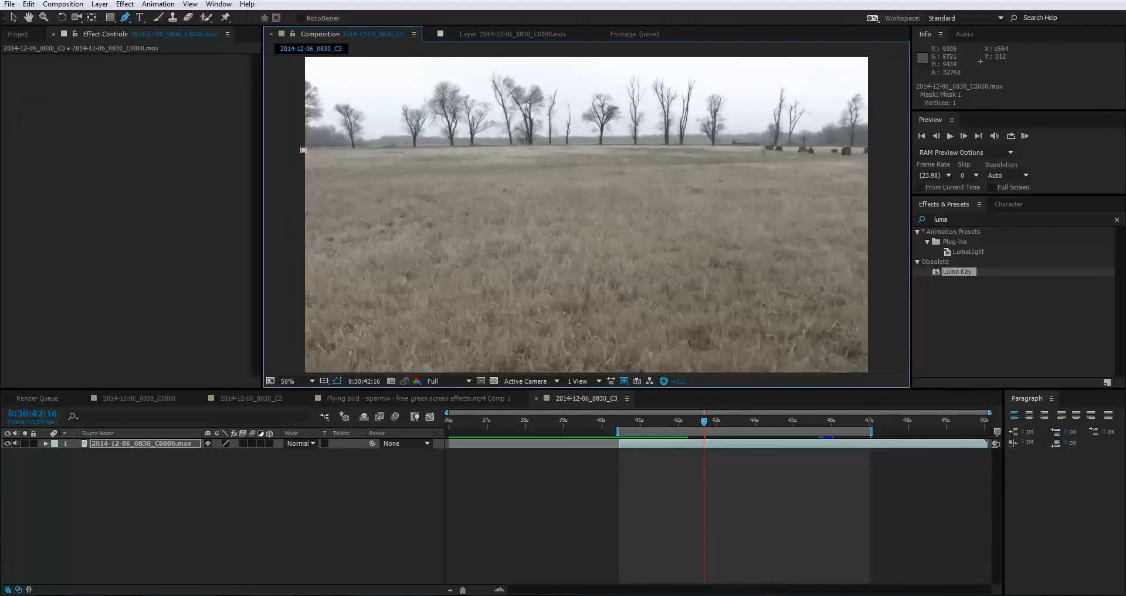
{"action": "left_click_drag", "start_coordinate": [762, 147], "coordinate": [906, 154]}
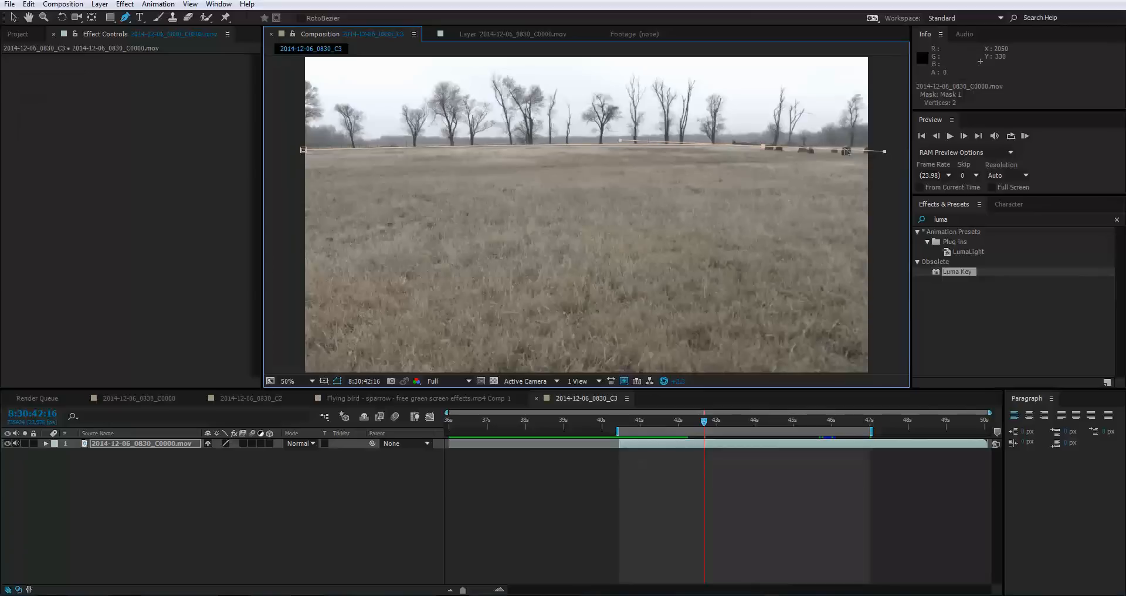
{"action": "left_click_drag", "start_coordinate": [907, 154], "coordinate": [766, 148]}
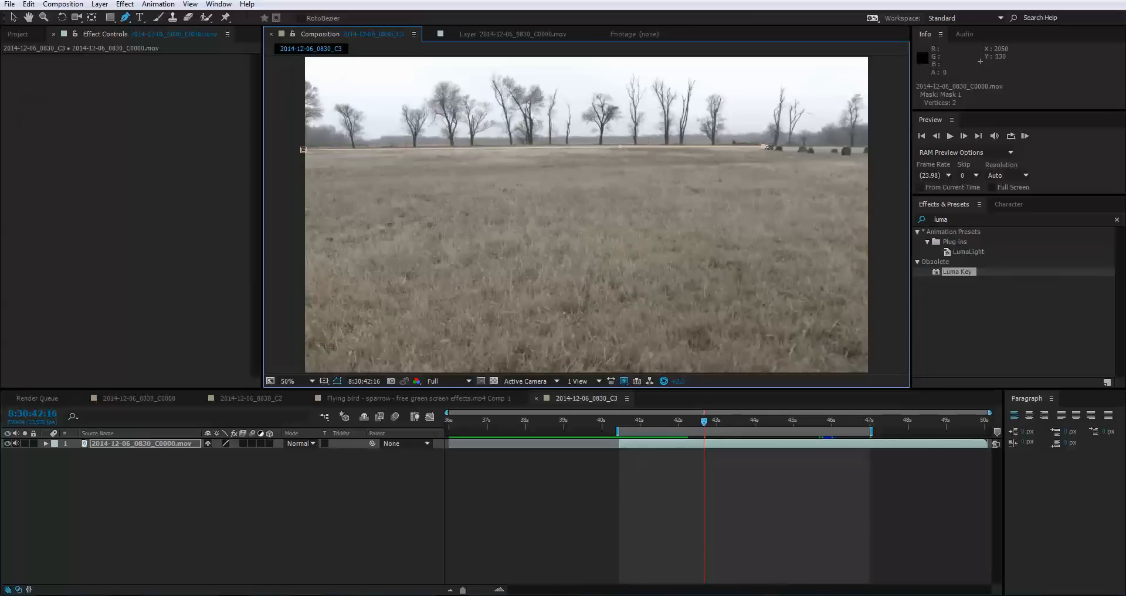
{"action": "left_click_drag", "start_coordinate": [620, 147], "coordinate": [619, 143]}
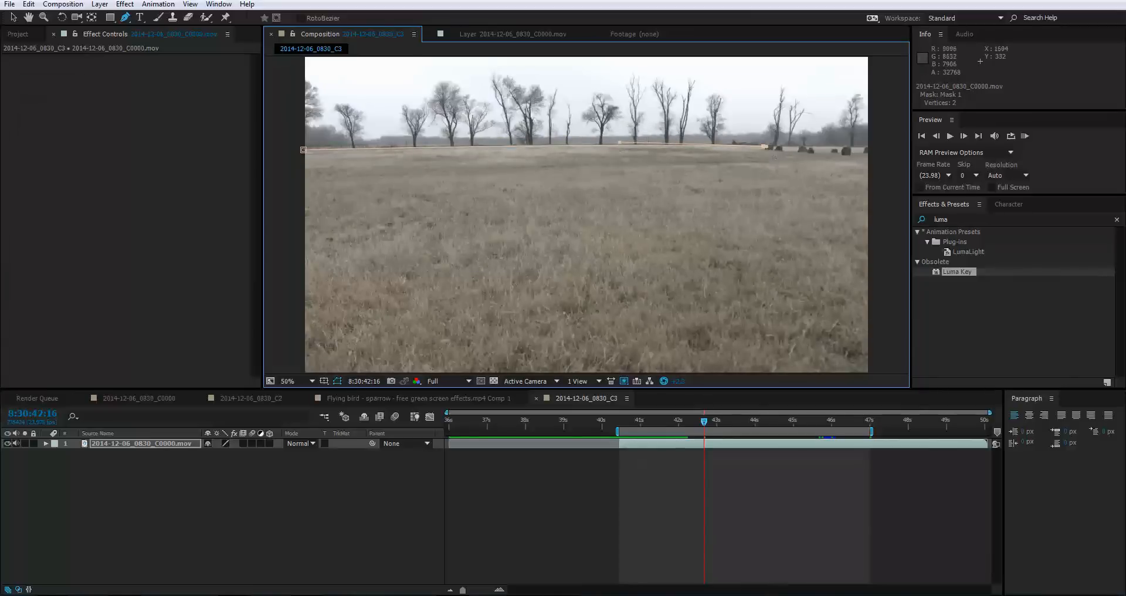
Try to continue the mask path with a curved point on top of the first hay bale.
{"action": "scroll", "coordinate": [775, 154], "scroll_direction": "up", "scroll_amount": 2}
{"action": "scroll", "coordinate": [557, 228], "scroll_direction": "up", "scroll_amount": 1}
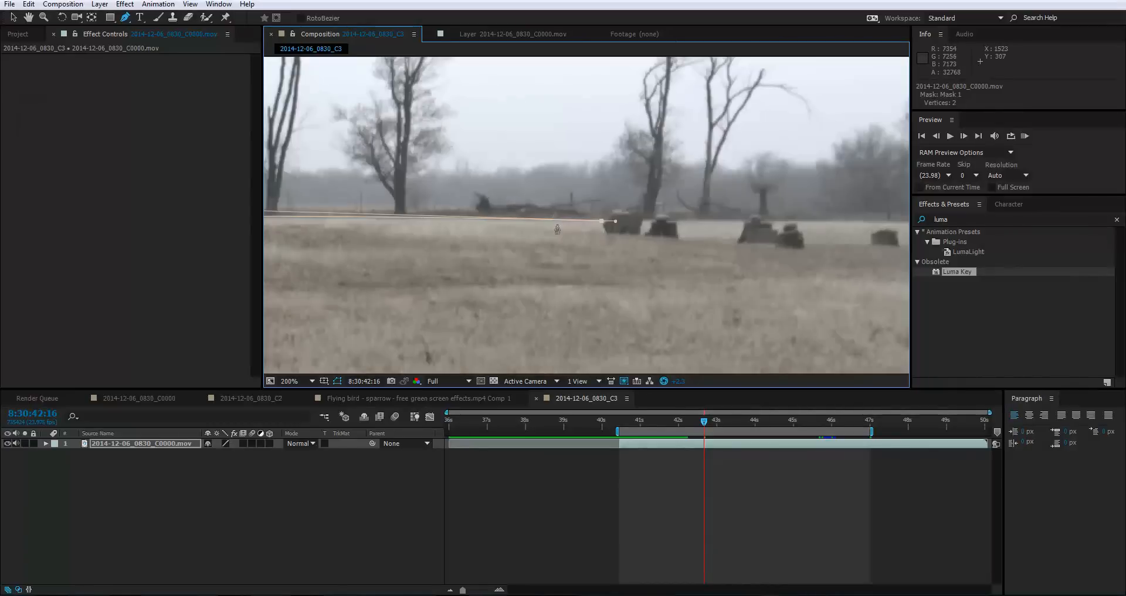
{"action": "scroll", "coordinate": [637, 234], "scroll_direction": "up", "scroll_amount": 1}
{"action": "left_click", "coordinate": [586, 189]}
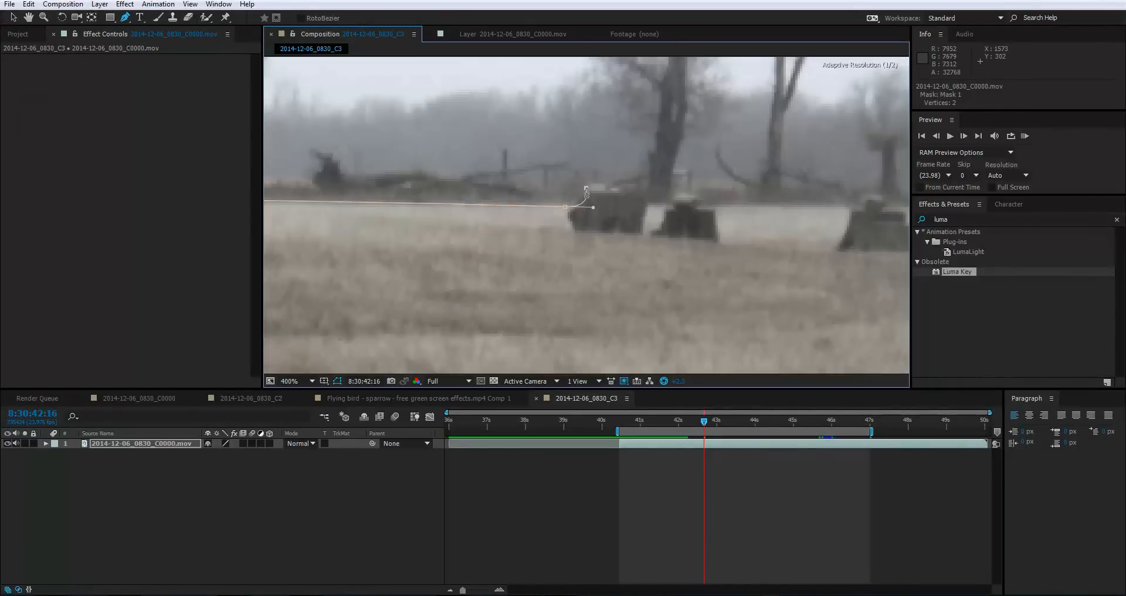
{"action": "left_click_drag", "start_coordinate": [586, 189], "coordinate": [604, 175]}
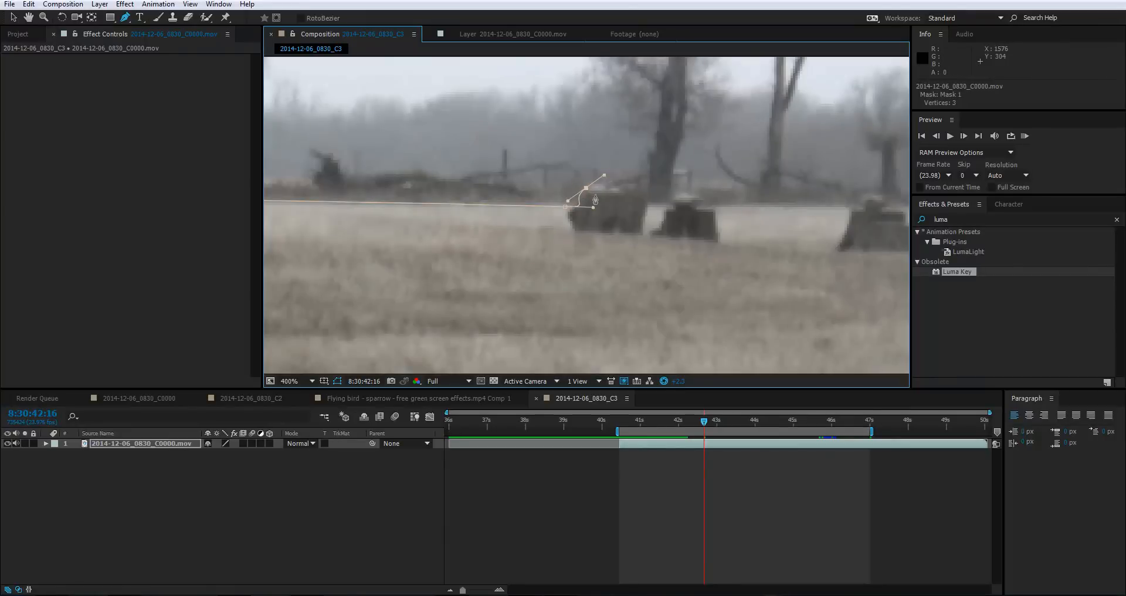
{"action": "key", "text": "ctrl+z"}
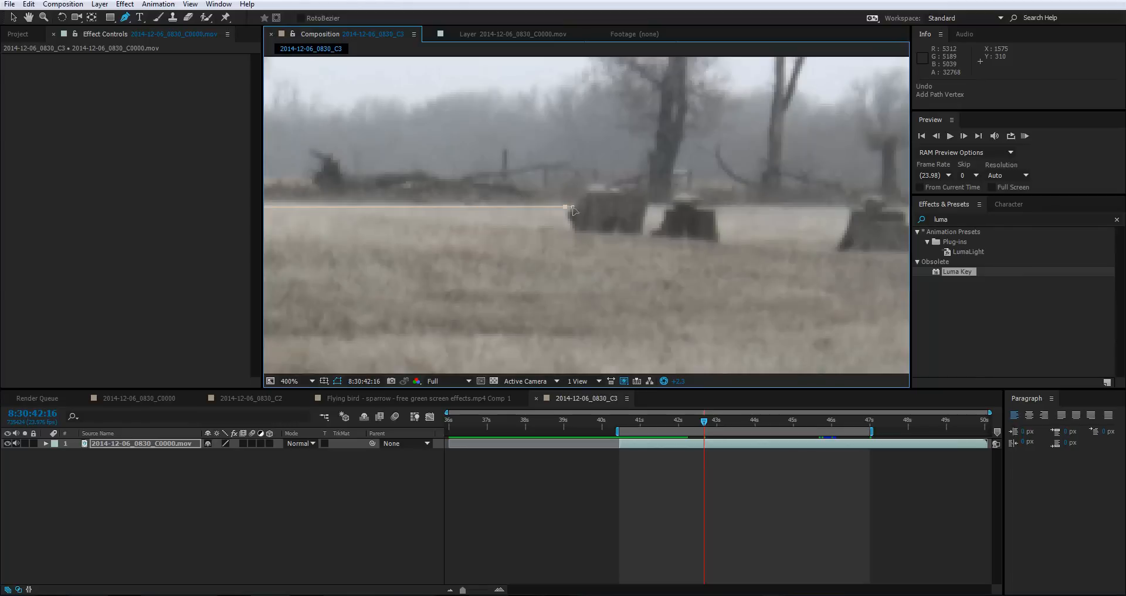
Retract the outgoing handle of the mask point beside the first hay bale and realign the incoming curve with the horizon.
{"action": "left_click_drag", "start_coordinate": [571, 207], "coordinate": [567, 208]}
{"action": "scroll", "coordinate": [567, 208], "scroll_direction": "down", "scroll_amount": 4}
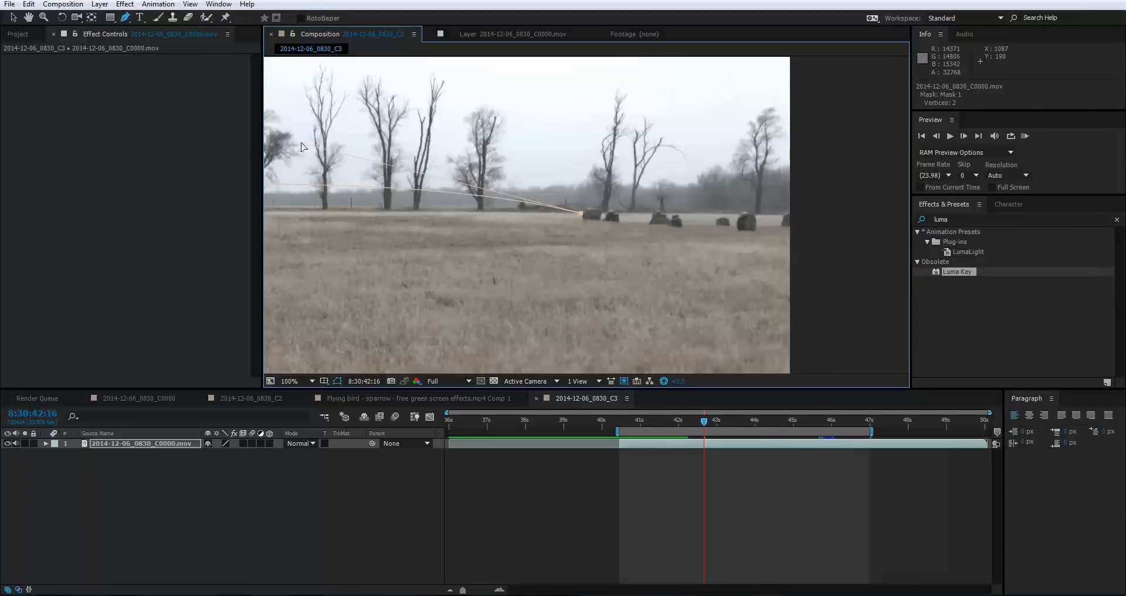
{"action": "left_click_drag", "start_coordinate": [306, 146], "coordinate": [299, 203]}
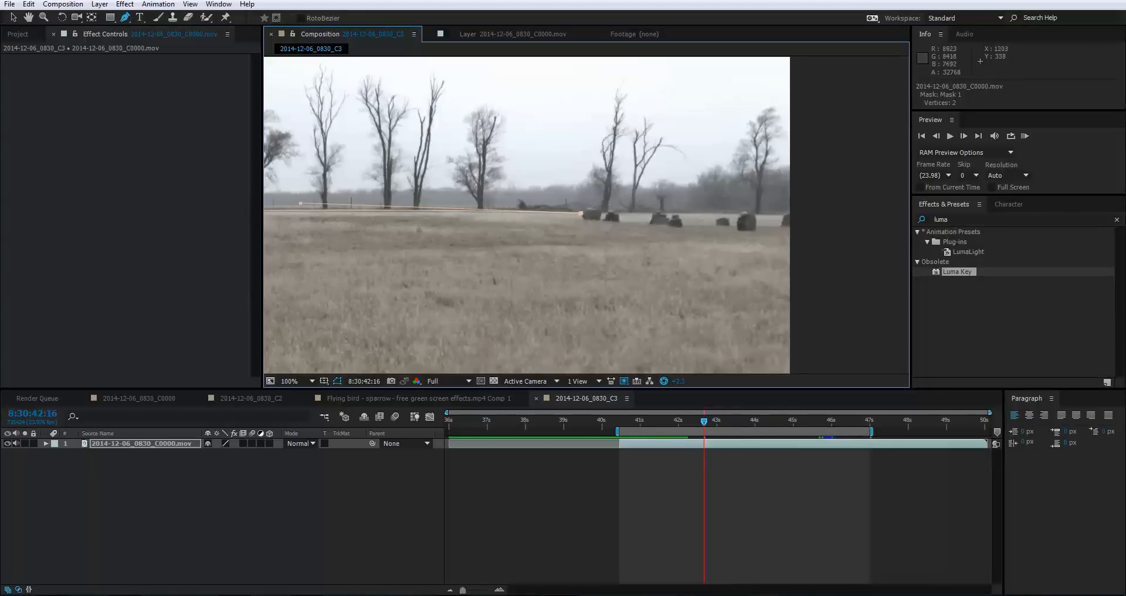
{"action": "scroll", "coordinate": [576, 228], "scroll_direction": "up", "scroll_amount": 4}
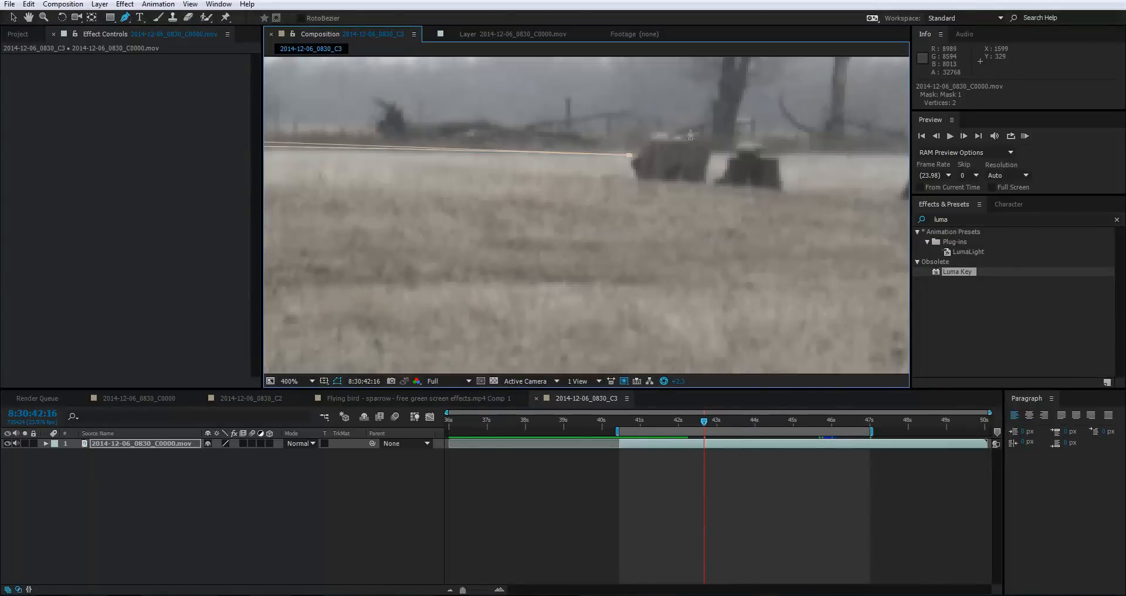
Trace the mask path over the top of the first hay bale and on to the edge of the second.
{"action": "left_click", "coordinate": [648, 137]}
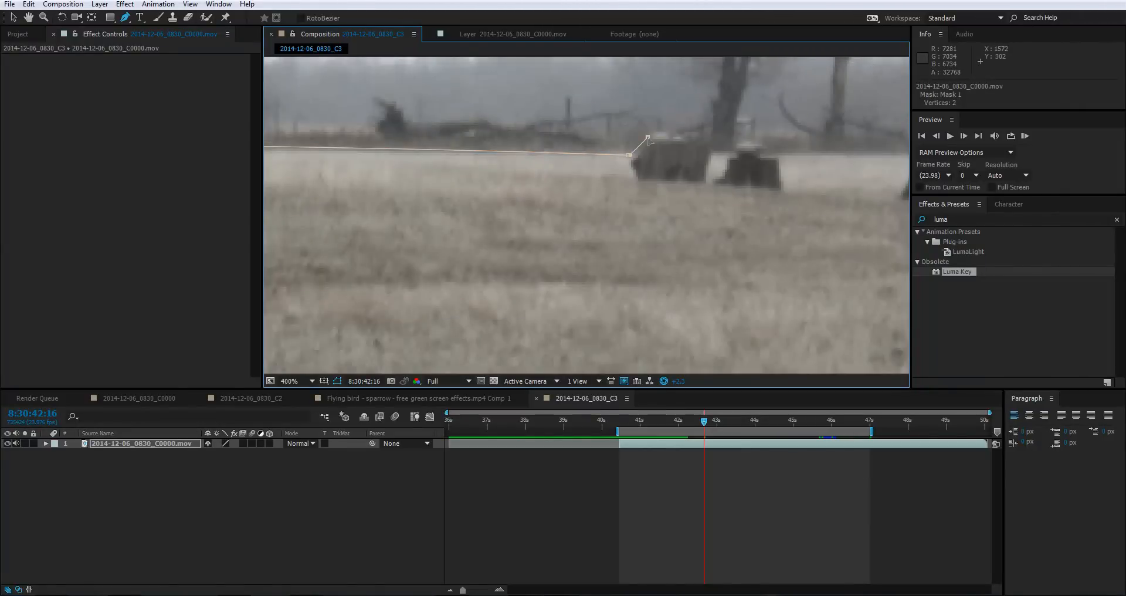
{"action": "left_click", "coordinate": [695, 134]}
{"action": "left_click", "coordinate": [706, 147]}
{"action": "left_click", "coordinate": [708, 155]}
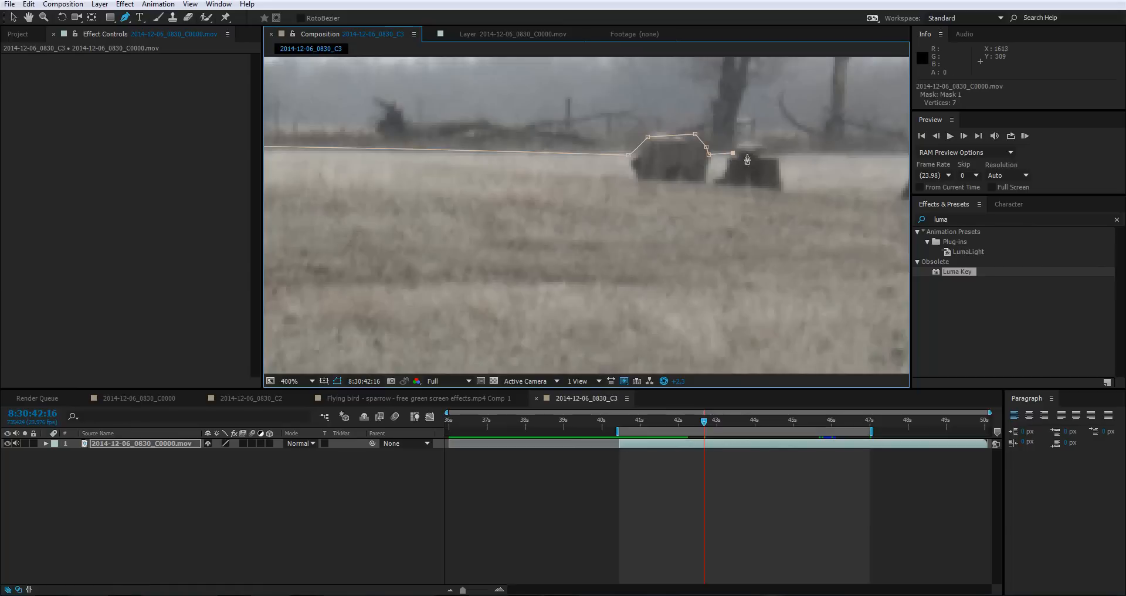
{"action": "left_click_drag", "start_coordinate": [774, 166], "coordinate": [778, 180]}
{"action": "key", "text": "ctrl+z"}
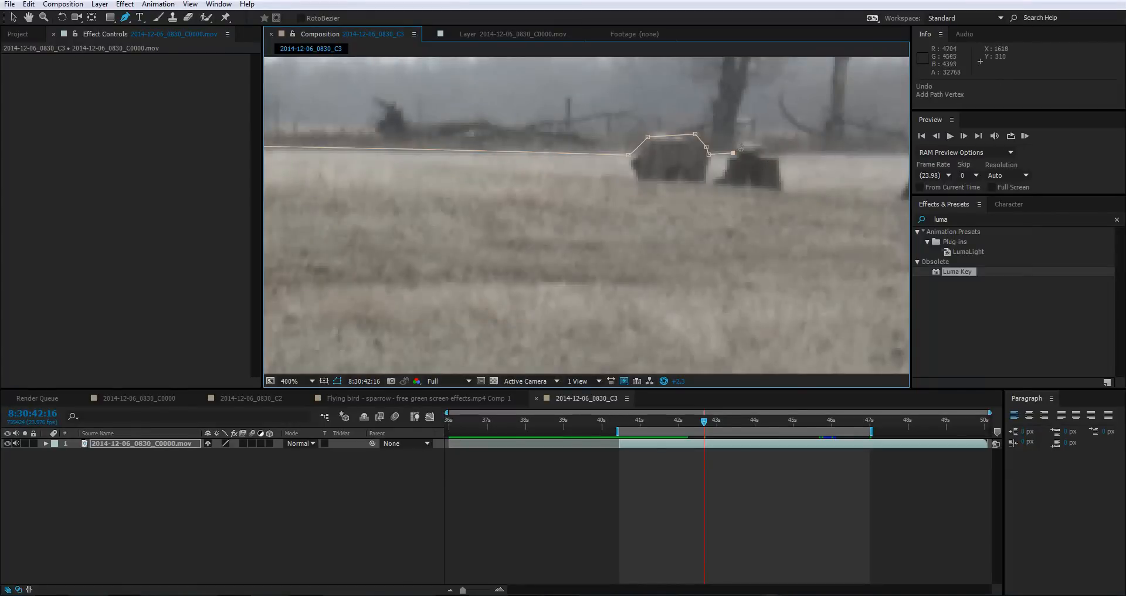
Continue the mask path over the second hay bale, along the field edge and around the top of the third bale.
{"action": "left_click", "coordinate": [738, 143]}
{"action": "left_click", "coordinate": [747, 141]}
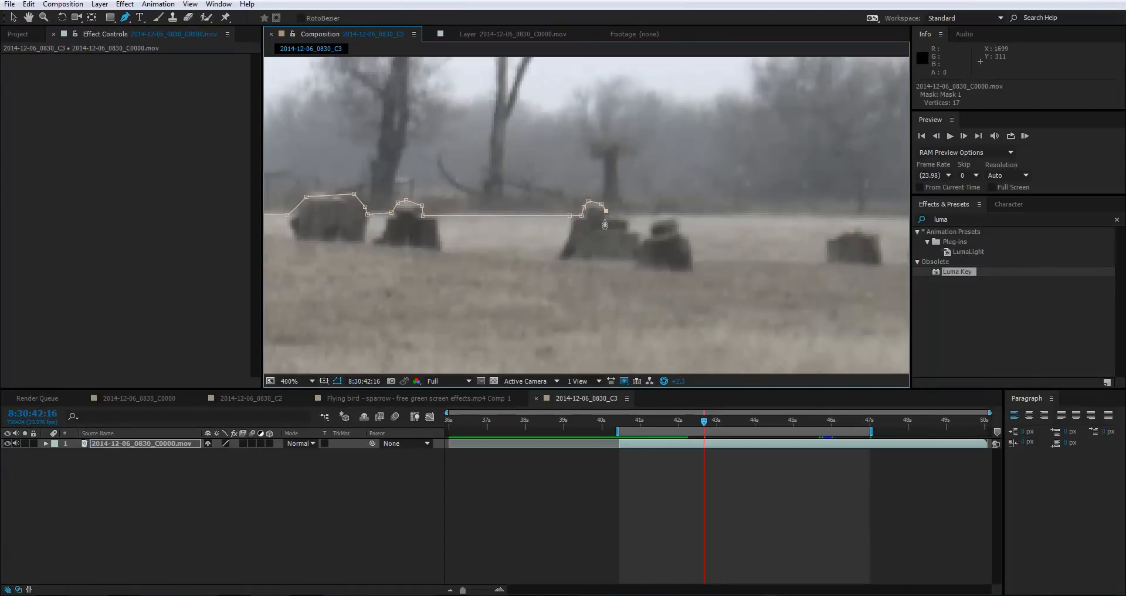
{"action": "left_click", "coordinate": [606, 217]}
Continue the mask path along the horizon, past the low hay bale, to the near edge of the large bale.
{"action": "left_click", "coordinate": [847, 217]}
{"action": "left_click_drag", "start_coordinate": [847, 217], "coordinate": [849, 220]}
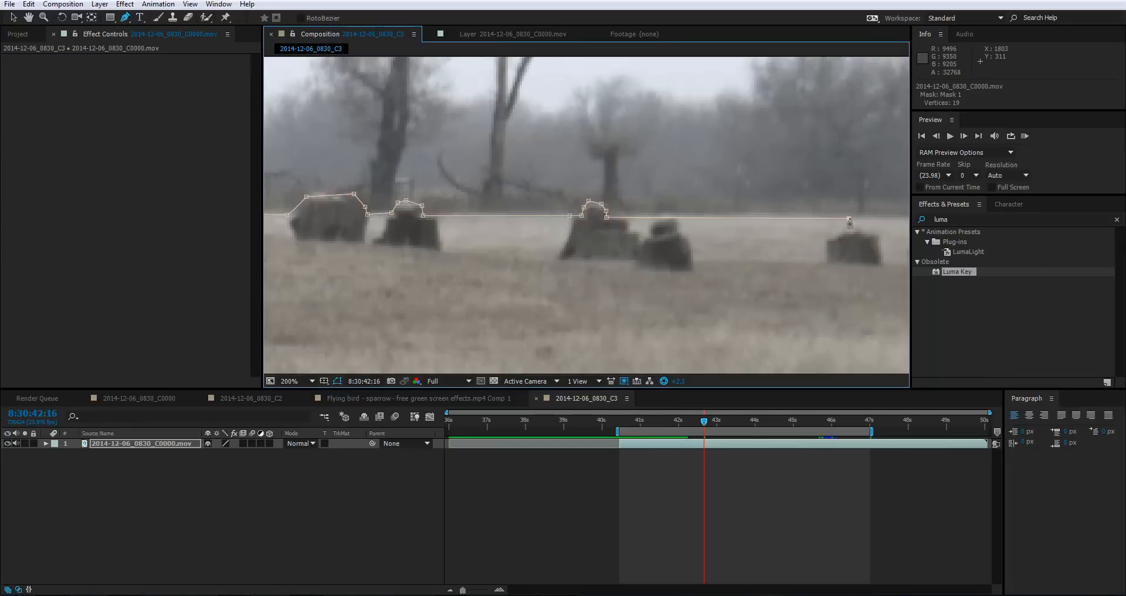
{"action": "key", "text": "comma"}
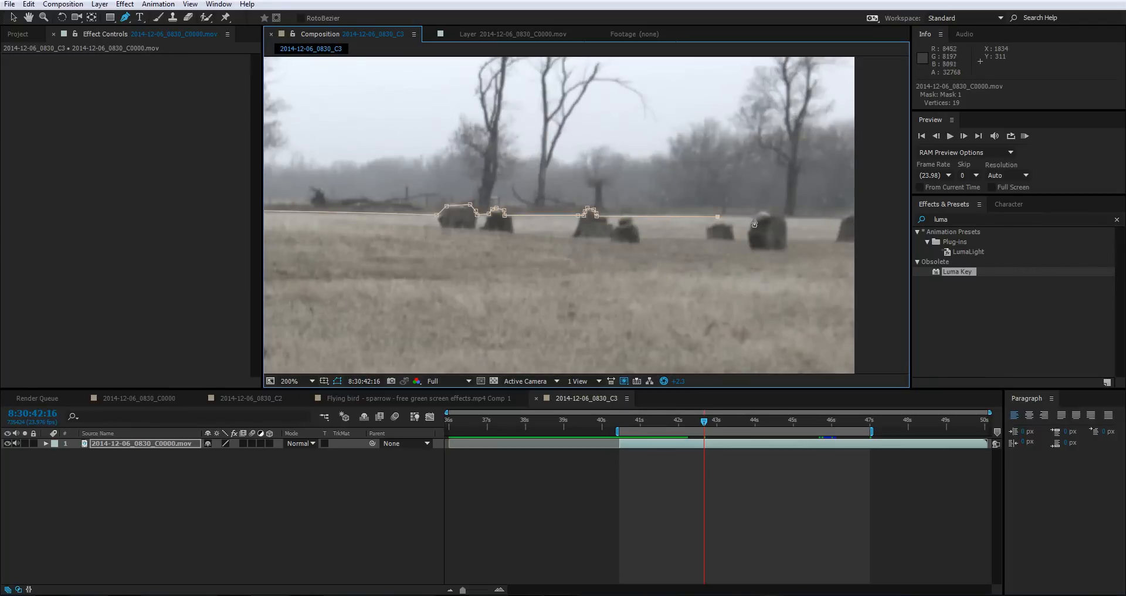
{"action": "left_click", "coordinate": [754, 220]}
{"action": "key", "text": "period"}
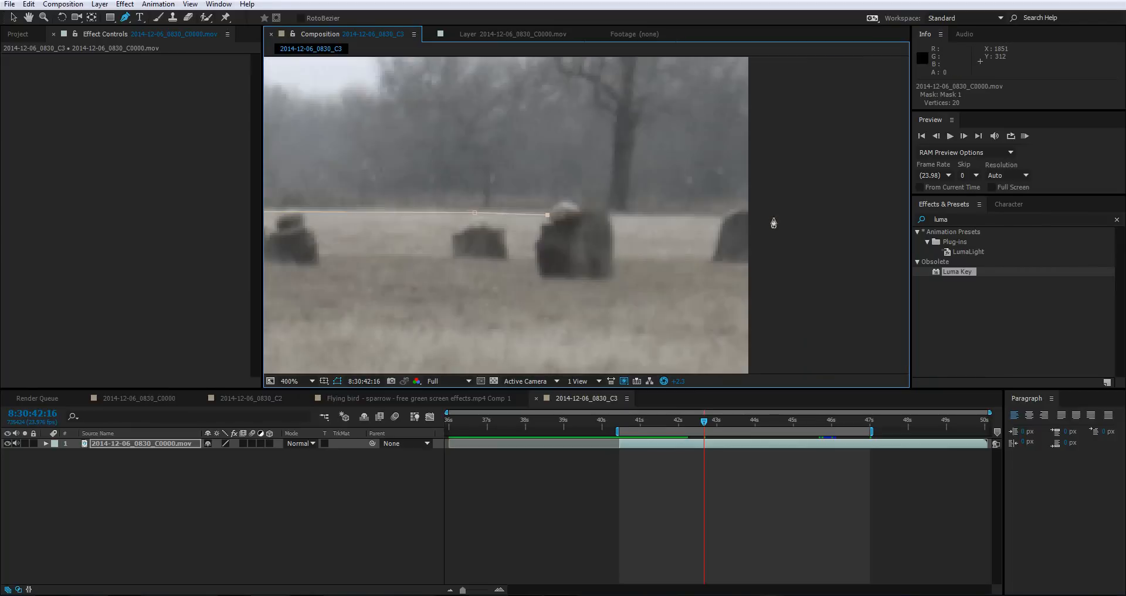
Trace the mask path over the large hay bale and along to the last bale, curving over its top at the frame edge.
{"action": "left_click", "coordinate": [557, 204]}
{"action": "left_click", "coordinate": [579, 213]}
{"action": "left_click", "coordinate": [604, 211]}
{"action": "left_click", "coordinate": [609, 218]}
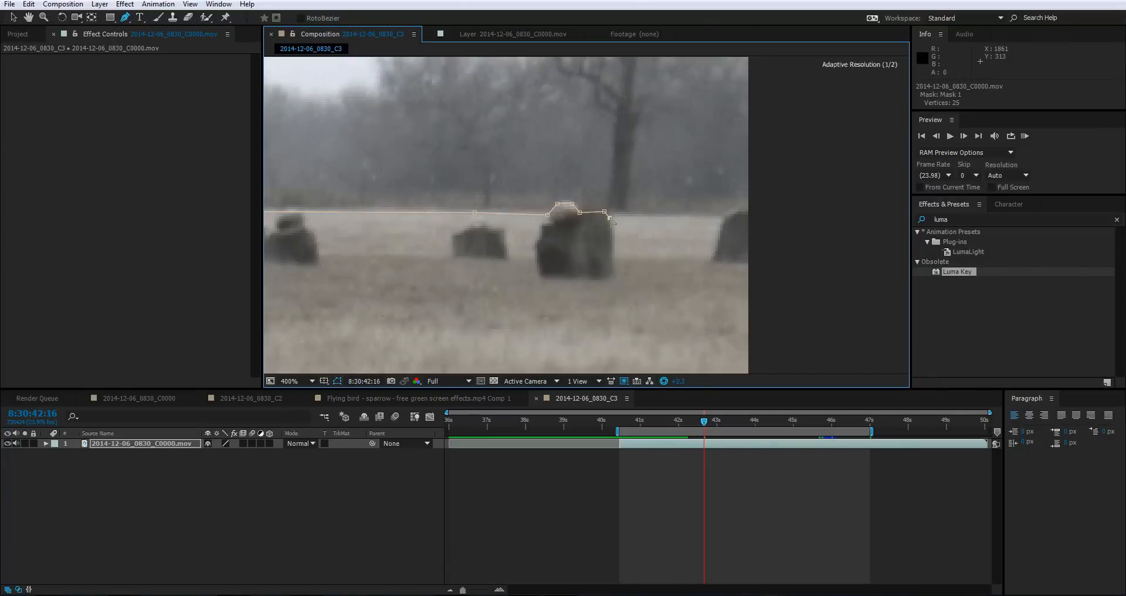
{"action": "left_click", "coordinate": [720, 219]}
{"action": "left_click_drag", "start_coordinate": [750, 212], "coordinate": [772, 227]}
{"action": "right_click", "coordinate": [772, 226]}
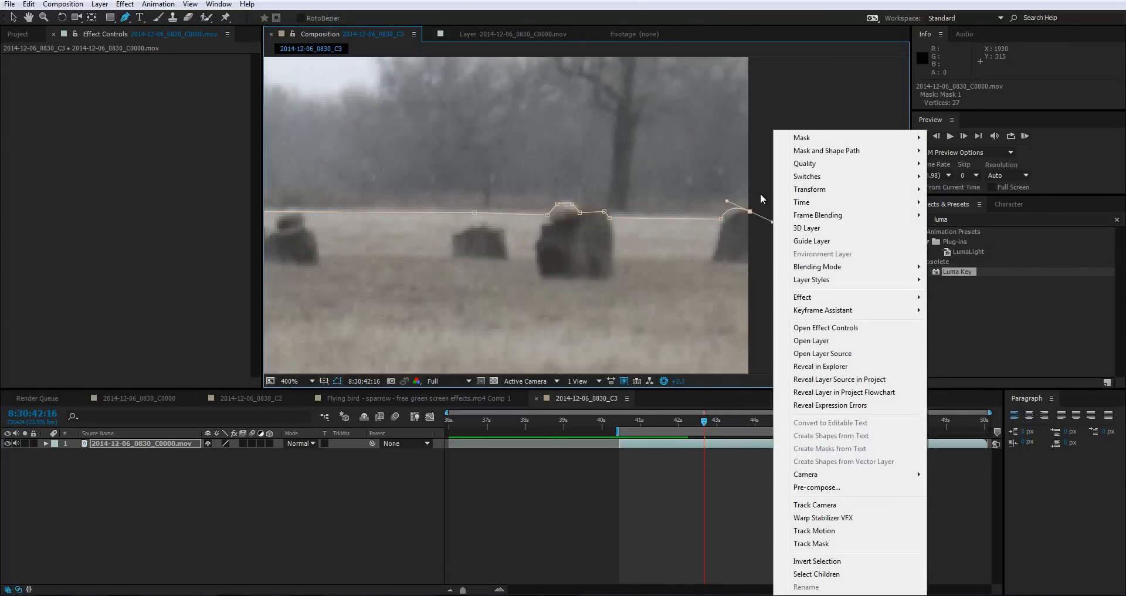
Run the mask path outside the frame around the whole field and close it at its starting point on the horizon.
{"action": "scroll", "coordinate": [677, 325], "scroll_direction": "down", "scroll_amount": 4}
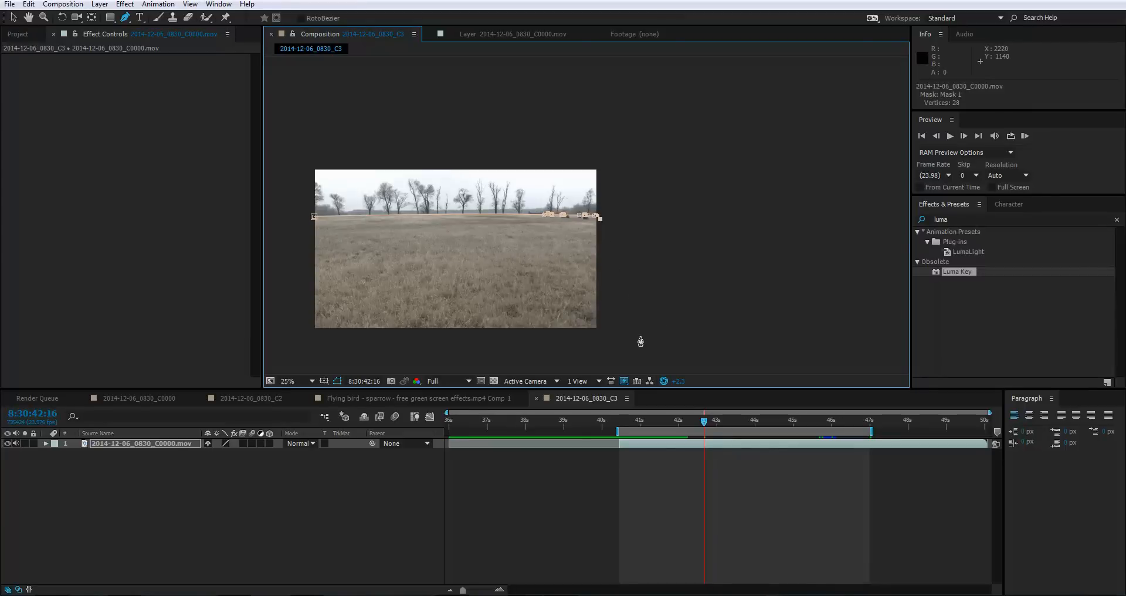
{"action": "left_click", "coordinate": [640, 336]}
{"action": "left_click", "coordinate": [575, 360]}
{"action": "left_click", "coordinate": [293, 357]}
{"action": "left_click", "coordinate": [277, 268]}
{"action": "left_click", "coordinate": [290, 216]}
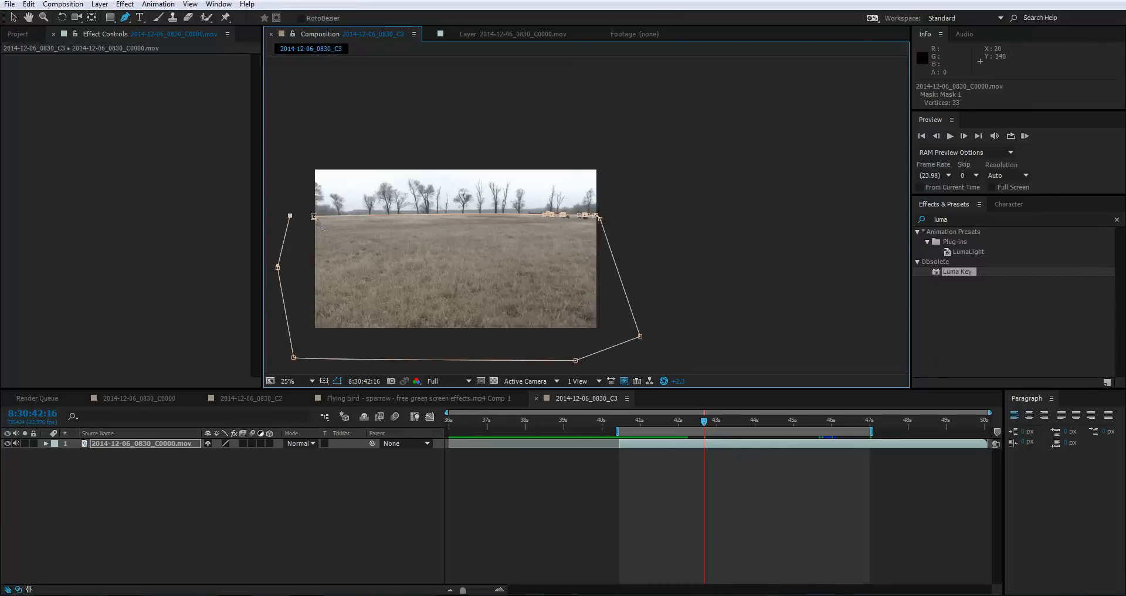
{"action": "left_click", "coordinate": [314, 216]}
Reveal the footage layer's mask path and turn on its keyframing at 8:30:42:16.
{"action": "scroll", "coordinate": [395, 240], "scroll_direction": "up", "scroll_amount": 6}
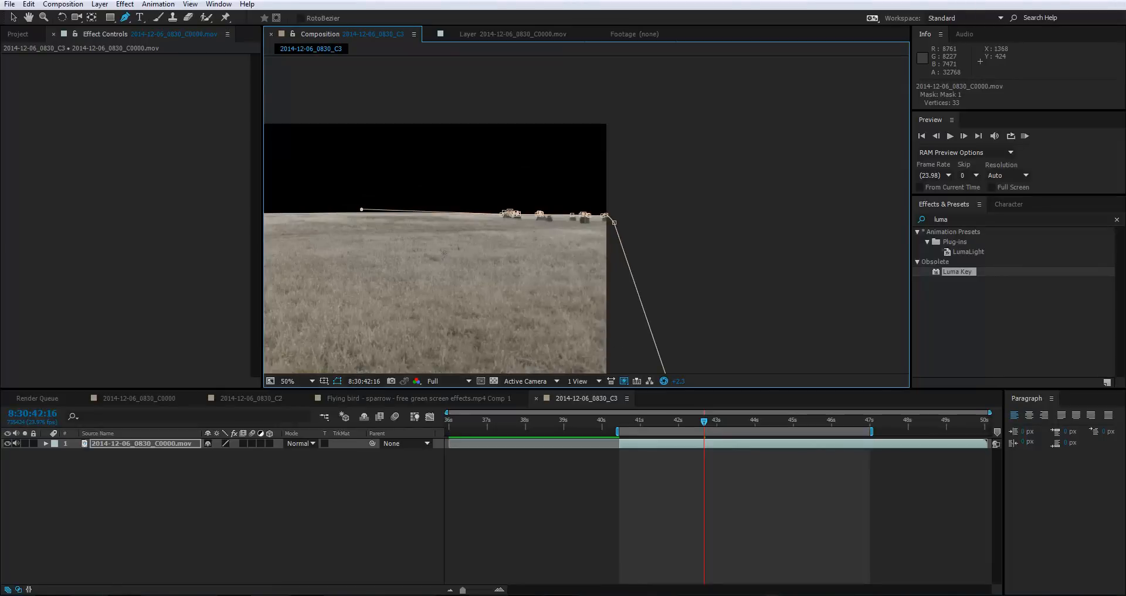
{"action": "scroll", "coordinate": [487, 245], "scroll_direction": "down", "scroll_amount": 2}
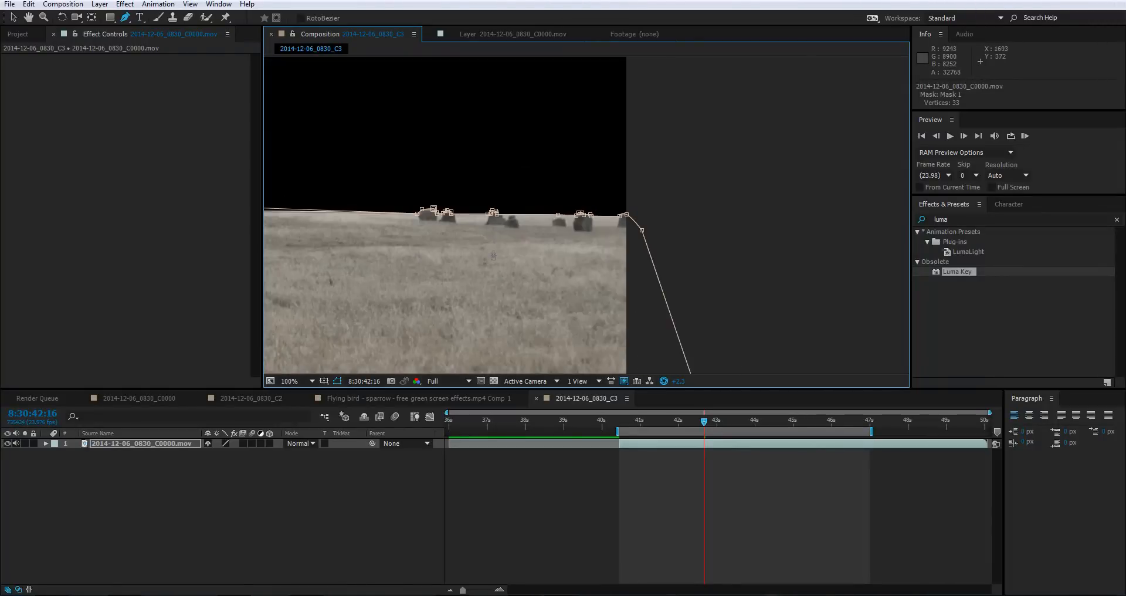
{"action": "scroll", "coordinate": [493, 256], "scroll_direction": "down", "scroll_amount": 4}
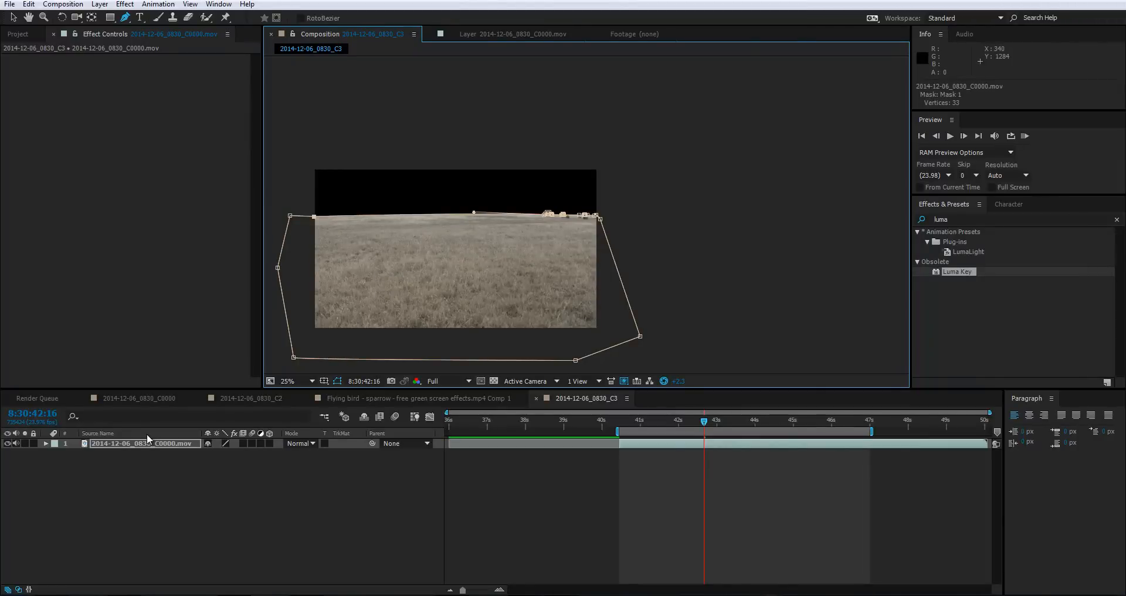
{"action": "key", "text": "m"}
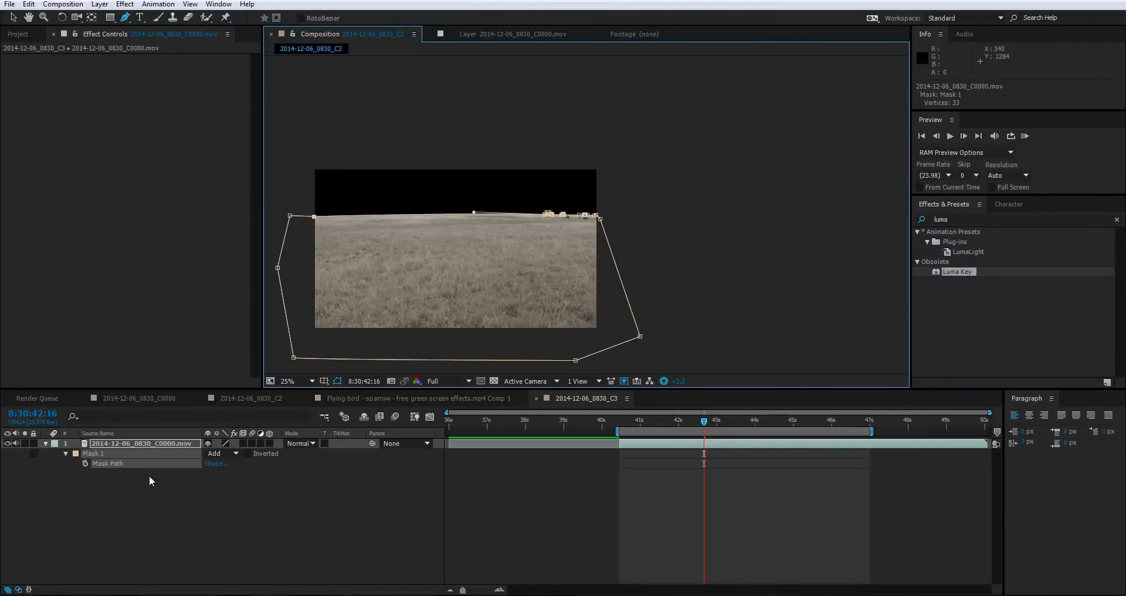
{"action": "left_click", "coordinate": [374, 524]}
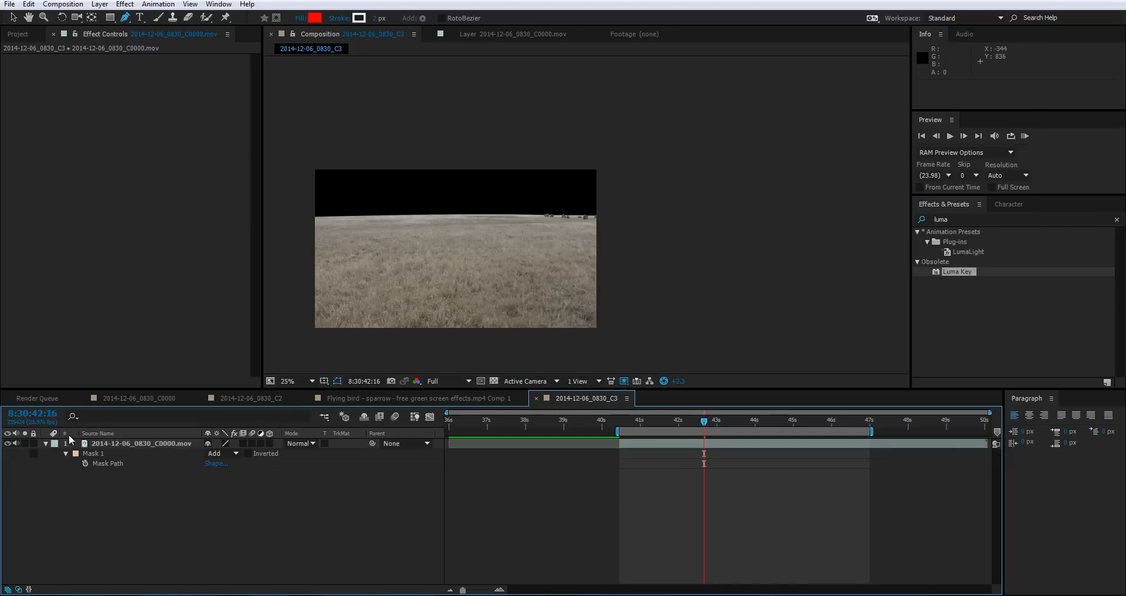
{"action": "left_click", "coordinate": [86, 463]}
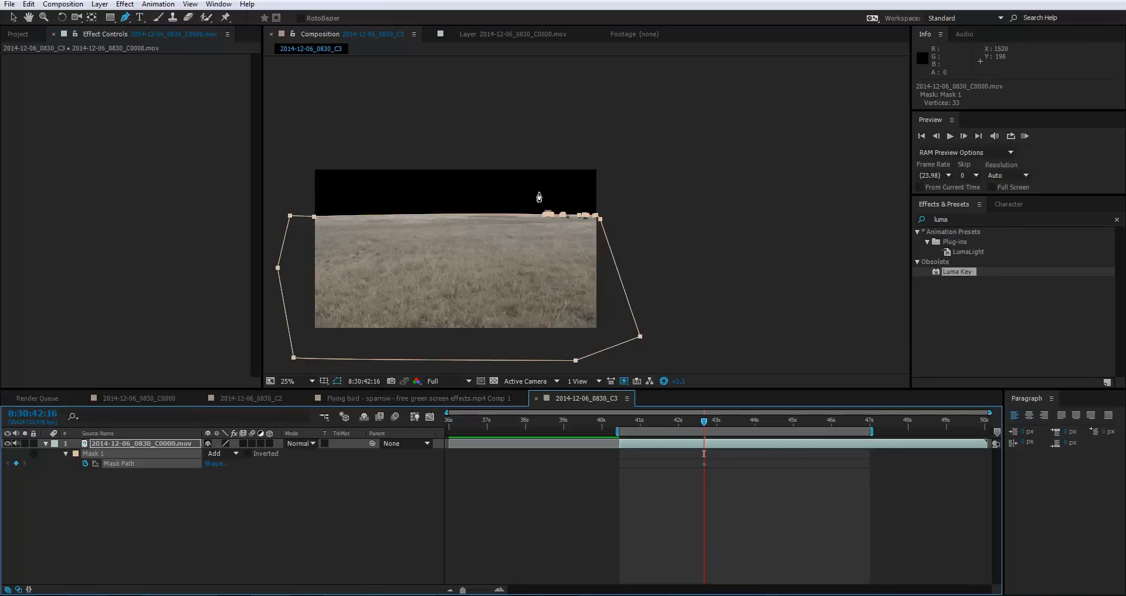
At 8:30:47:00, move the whole mask straight down by about 382 px to line it up with the horizon.
{"action": "scroll", "coordinate": [538, 197], "scroll_direction": "up", "scroll_amount": 4}
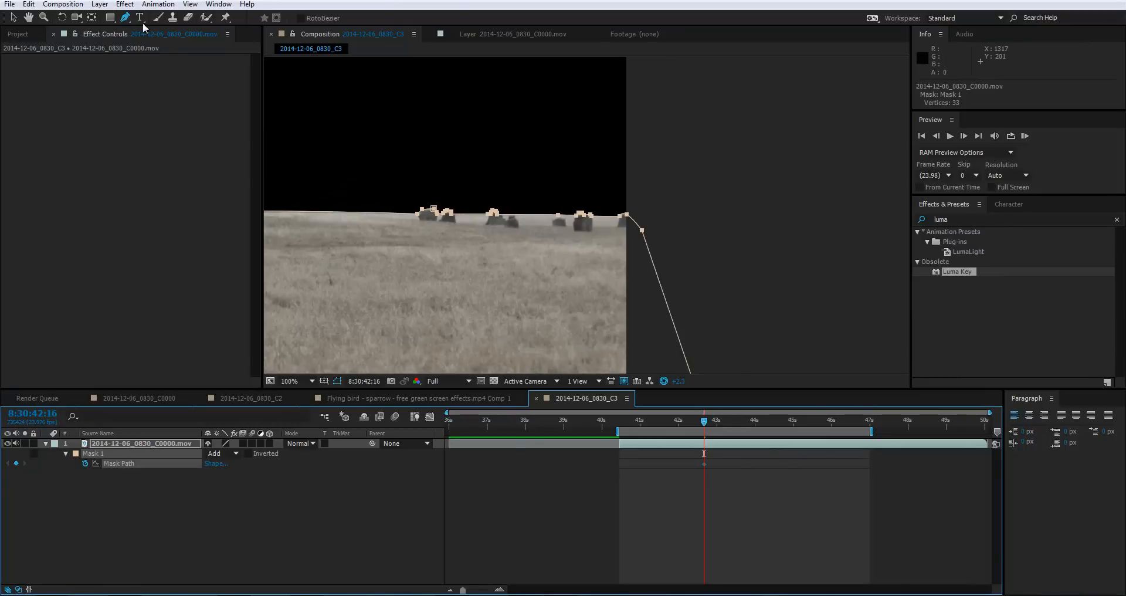
{"action": "left_click", "coordinate": [13, 17]}
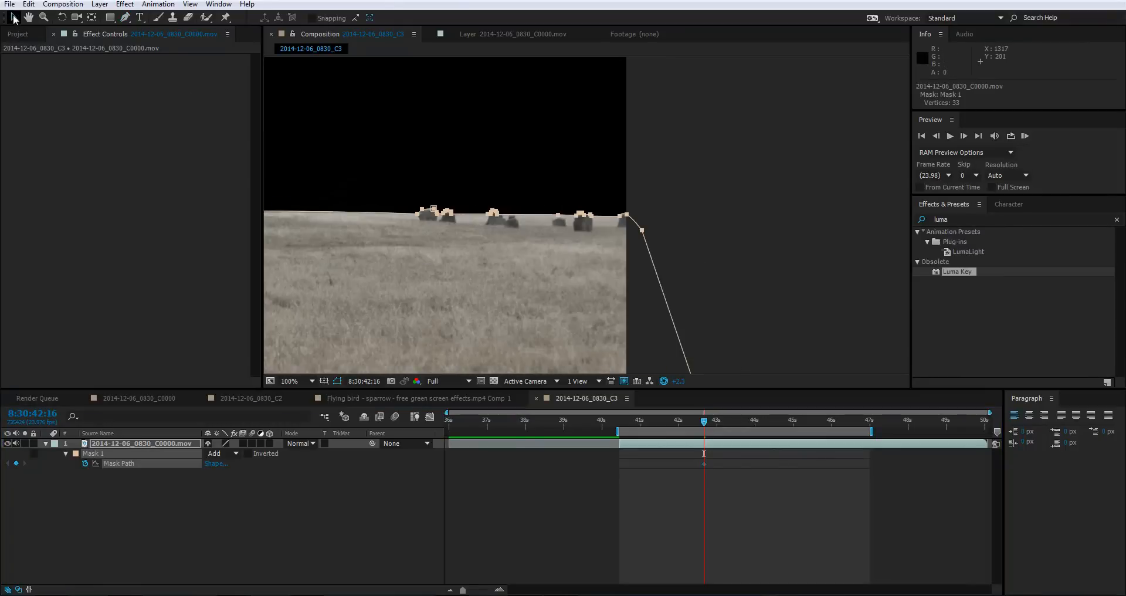
{"action": "left_click", "coordinate": [870, 420]}
{"action": "key", "text": "comma"}
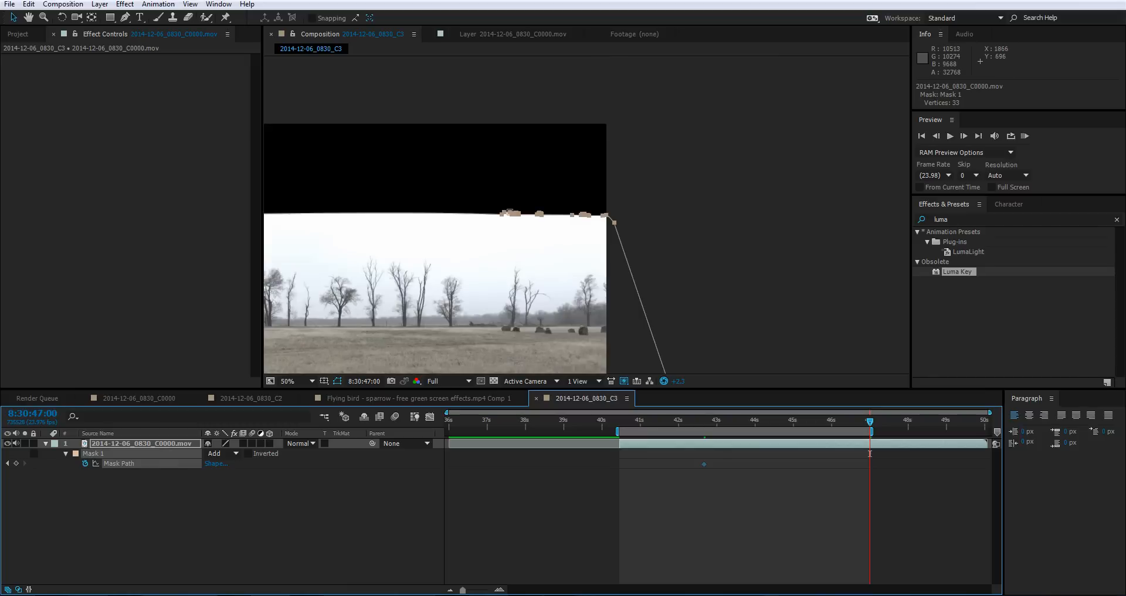
{"action": "left_click", "coordinate": [516, 218]}
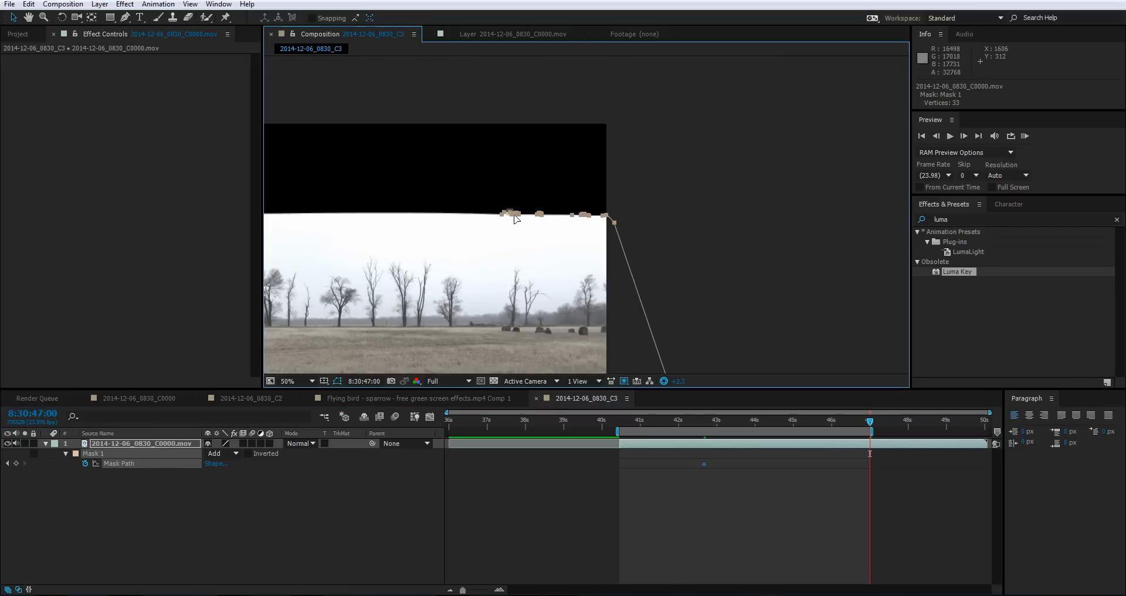
{"action": "double_click", "coordinate": [514, 215]}
{"action": "left_click_drag", "start_coordinate": [494, 273], "coordinate": [494, 352]}
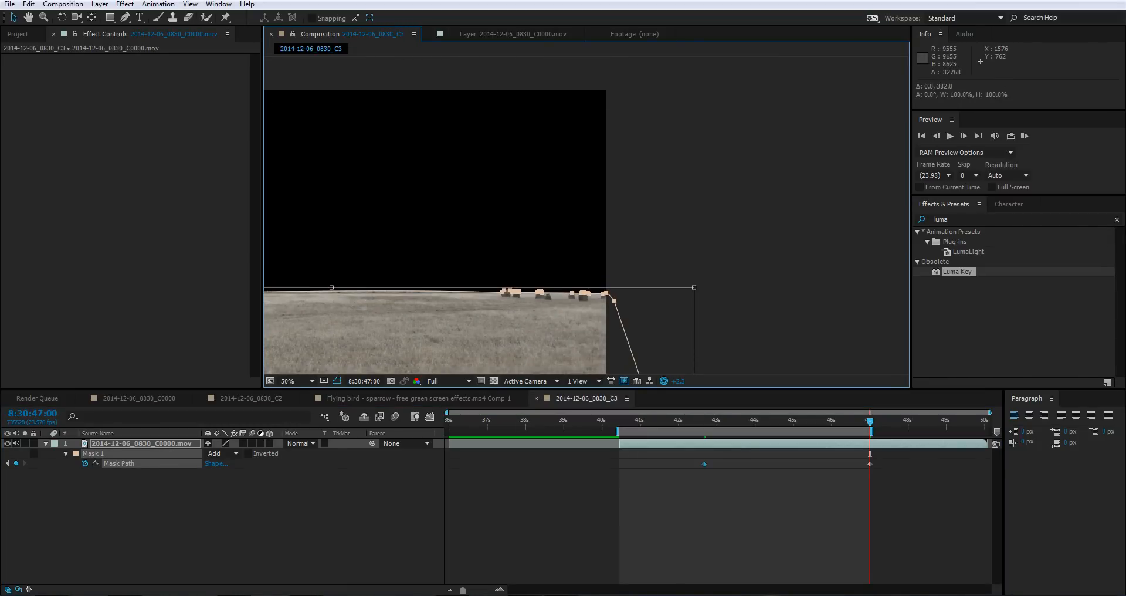
Lower the curve handle of the mask point beside the first hay bale so the mask edge follows the horizon at 8:30:47:00.
{"action": "scroll", "coordinate": [488, 339], "scroll_direction": "up", "scroll_amount": 1}
{"action": "scroll", "coordinate": [438, 336], "scroll_direction": "up", "scroll_amount": 3}
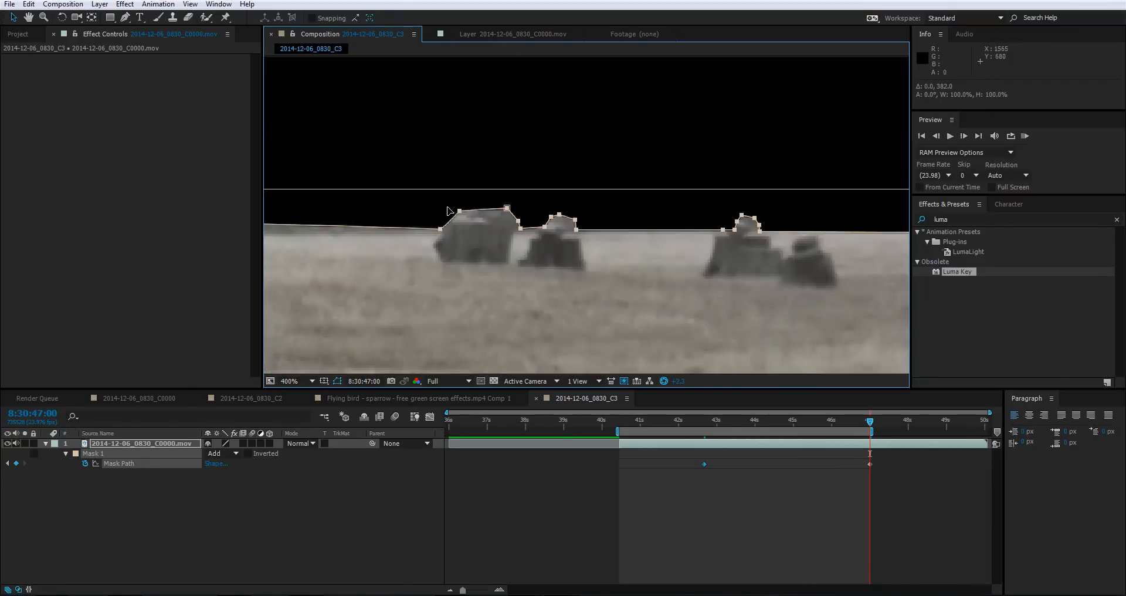
{"action": "scroll", "coordinate": [676, 235], "scroll_direction": "down", "scroll_amount": 2}
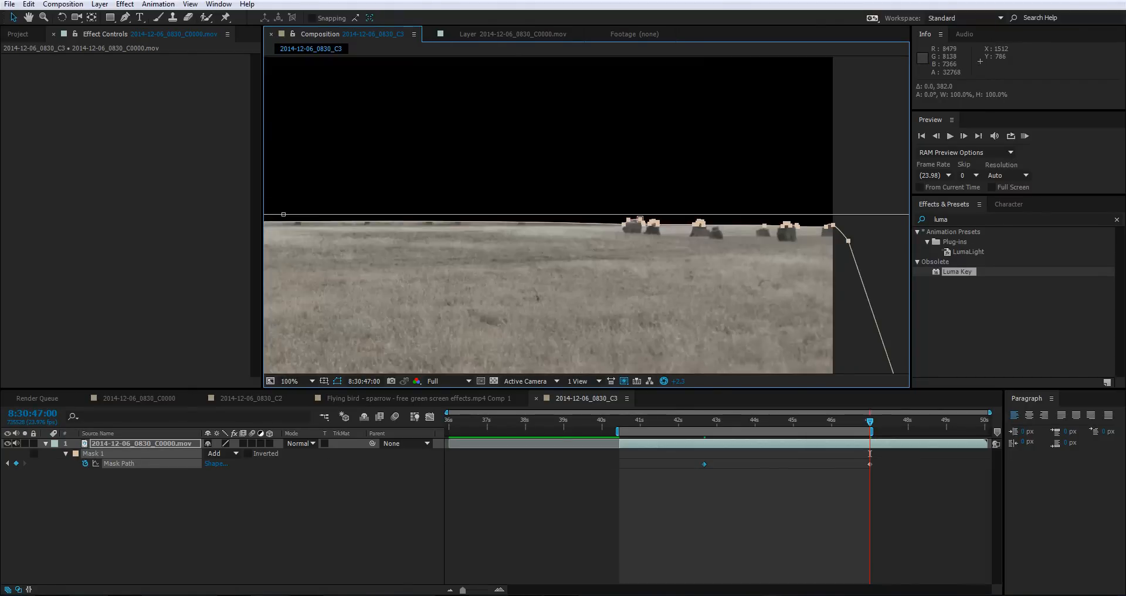
{"action": "scroll", "coordinate": [676, 235], "scroll_direction": "up", "scroll_amount": 1}
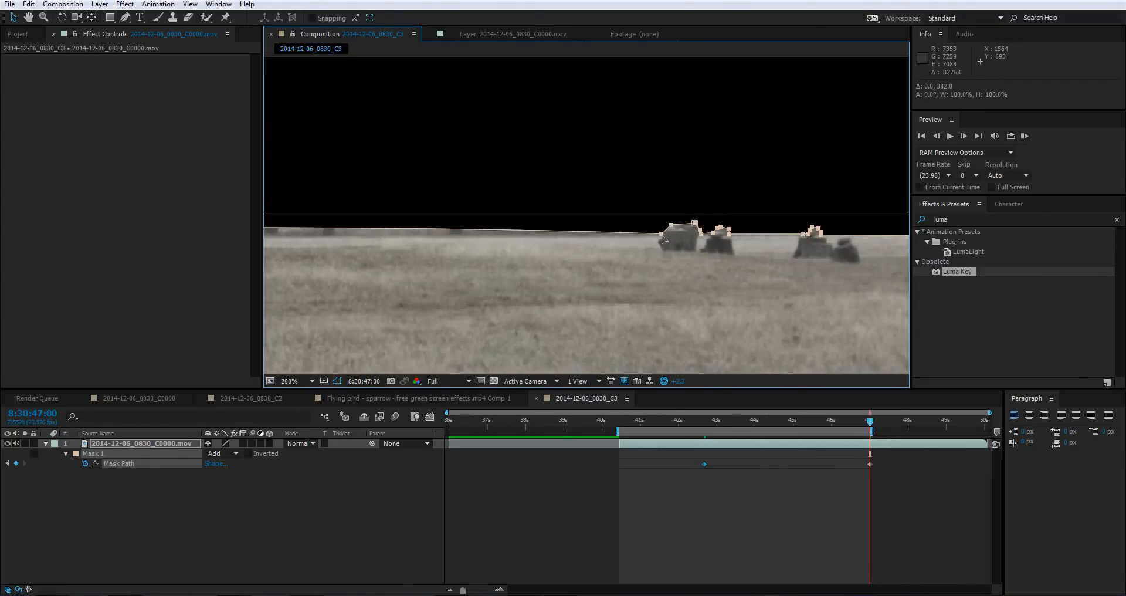
{"action": "scroll", "coordinate": [396, 220], "scroll_direction": "down", "scroll_amount": 1}
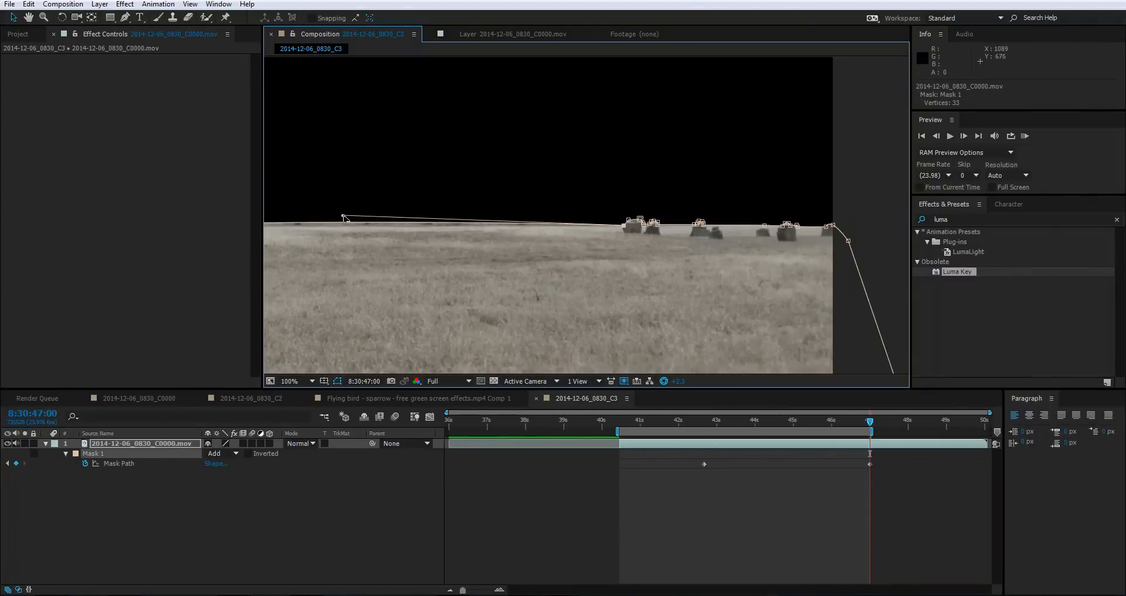
{"action": "left_click_drag", "start_coordinate": [342, 216], "coordinate": [334, 225]}
Refine the mask points around the tops of the first two hay bales at 8:30:47:00.
{"action": "scroll", "coordinate": [597, 212], "scroll_direction": "up", "scroll_amount": 1}
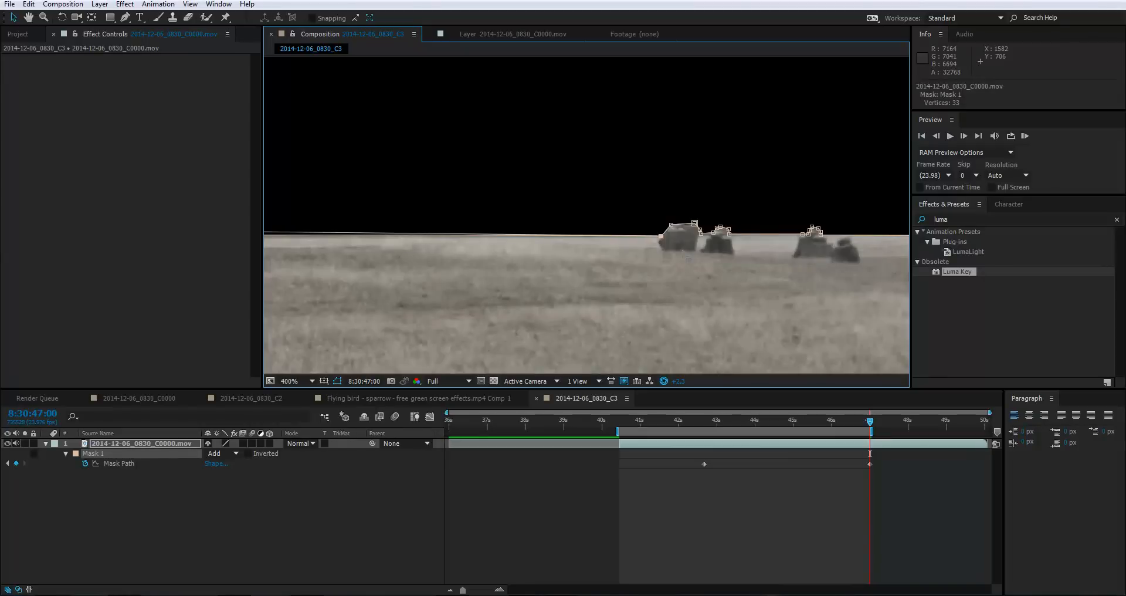
{"action": "scroll", "coordinate": [596, 212], "scroll_direction": "up", "scroll_amount": 1}
{"action": "left_click_drag", "start_coordinate": [736, 258], "coordinate": [812, 242]}
{"action": "left_click_drag", "start_coordinate": [817, 251], "coordinate": [811, 255]}
{"action": "mouse_move", "coordinate": [840, 250]}
{"action": "left_mouse_down"}
{"action": "mouse_move", "coordinate": [824, 226]}
{"action": "mouse_move", "coordinate": [835, 241]}
{"action": "mouse_move", "coordinate": [854, 226]}
{"action": "mouse_move", "coordinate": [851, 240]}
{"action": "left_mouse_up"}
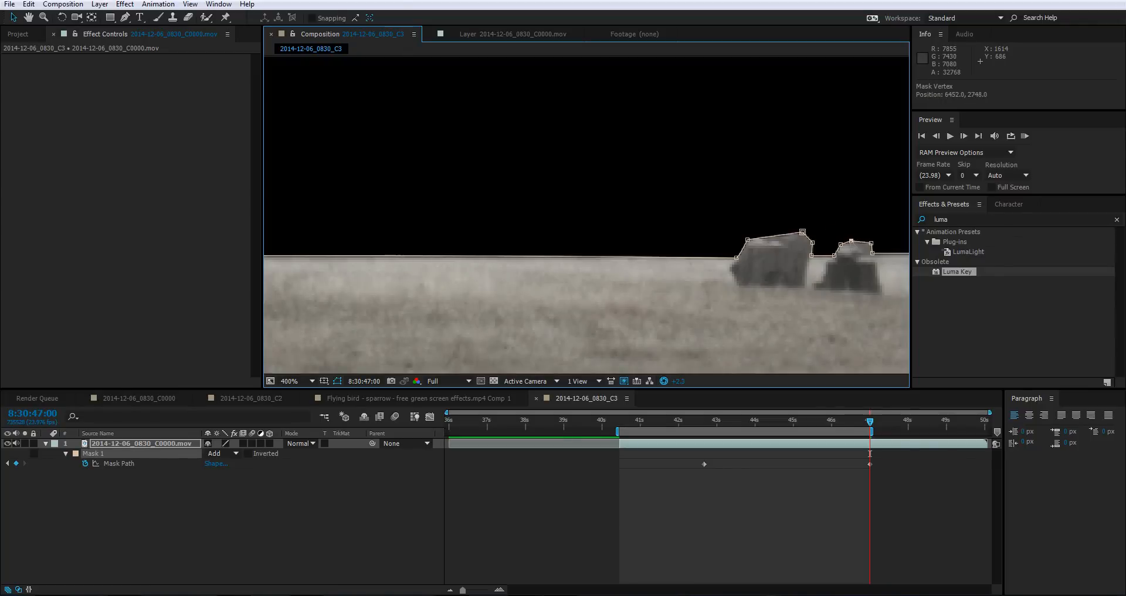
{"action": "scroll", "coordinate": [873, 246], "scroll_direction": "down", "scroll_amount": 7}
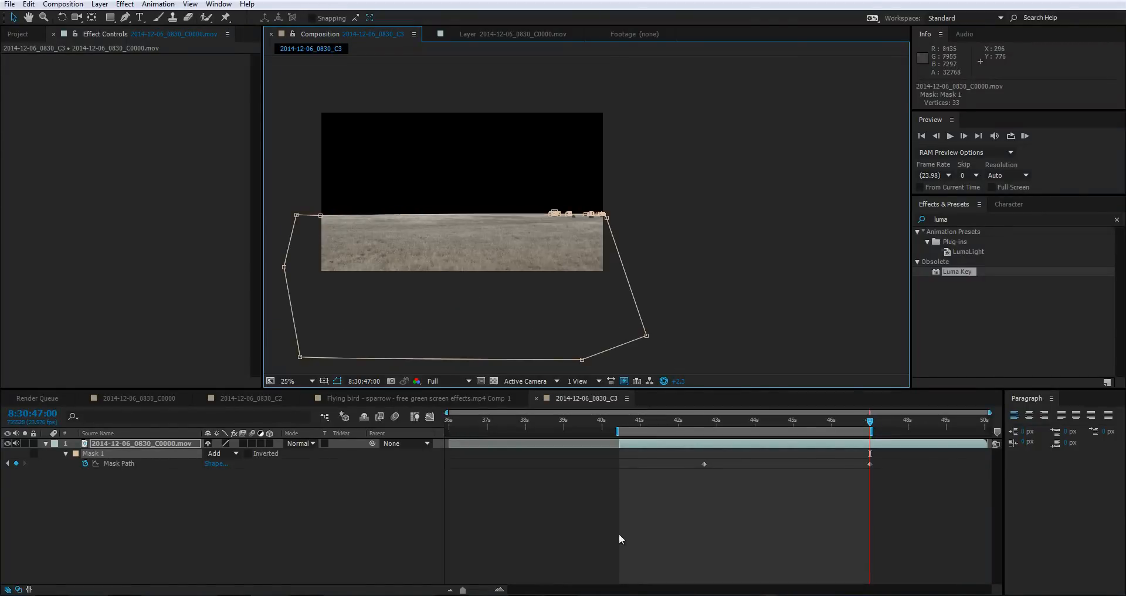
At 8:30:40:11, move the whole mask straight up by about 310 px to match the horizon.
{"action": "left_click_drag", "start_coordinate": [869, 421], "coordinate": [621, 441]}
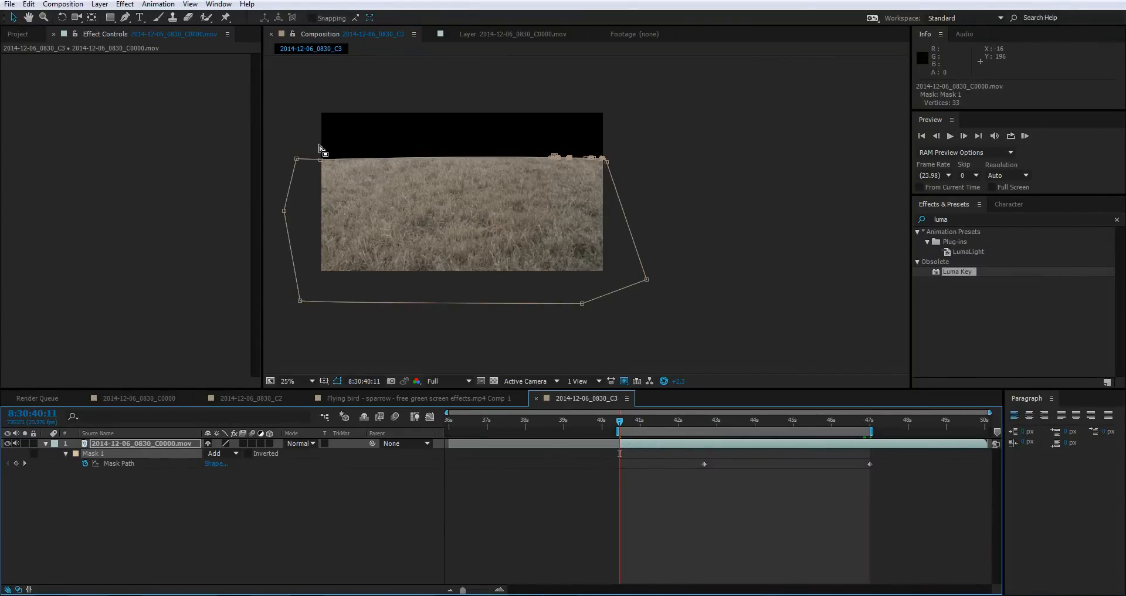
{"action": "key", "text": "period"}
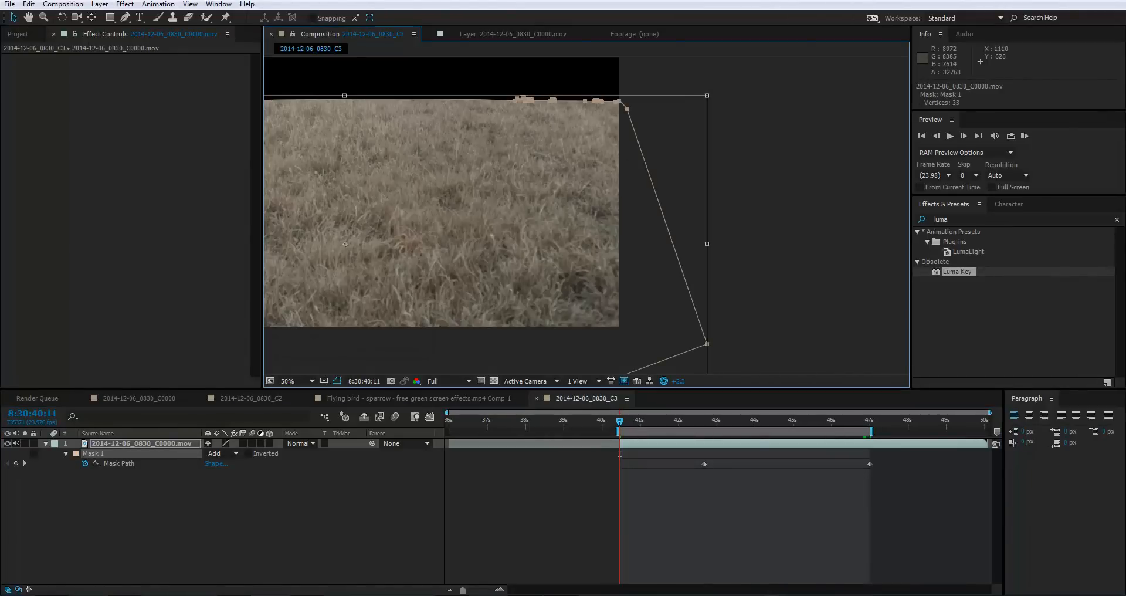
{"action": "left_click_drag", "start_coordinate": [382, 196], "coordinate": [382, 107]}
Go to 8:30:41:11 and realign the mask path with the horizon and hay bales.
{"action": "left_click_drag", "start_coordinate": [619, 421], "coordinate": [657, 423]}
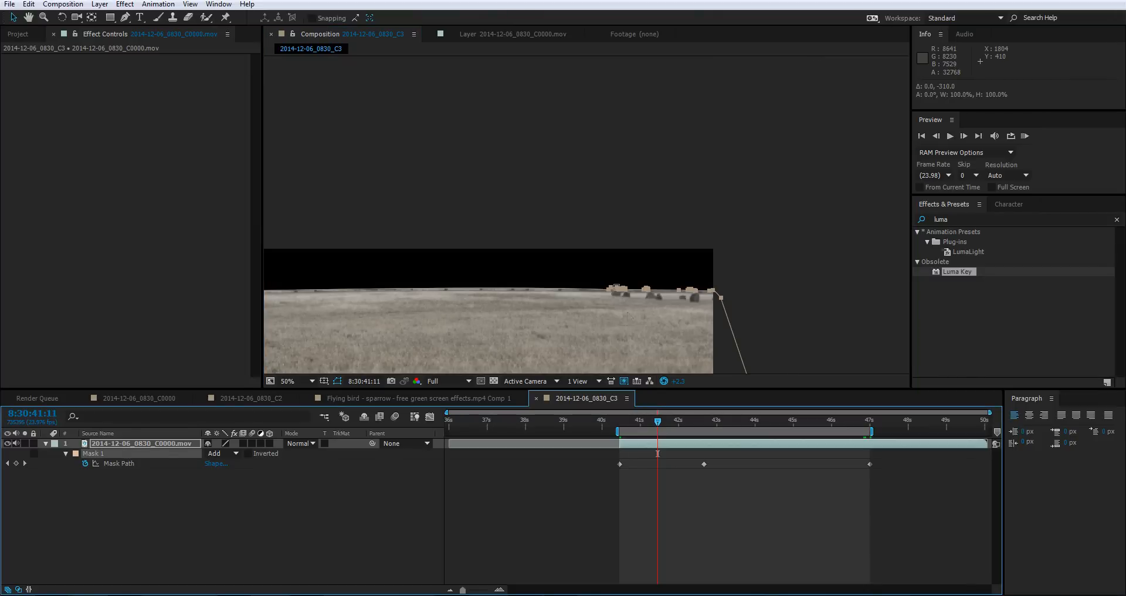
{"action": "key", "text": "period"}
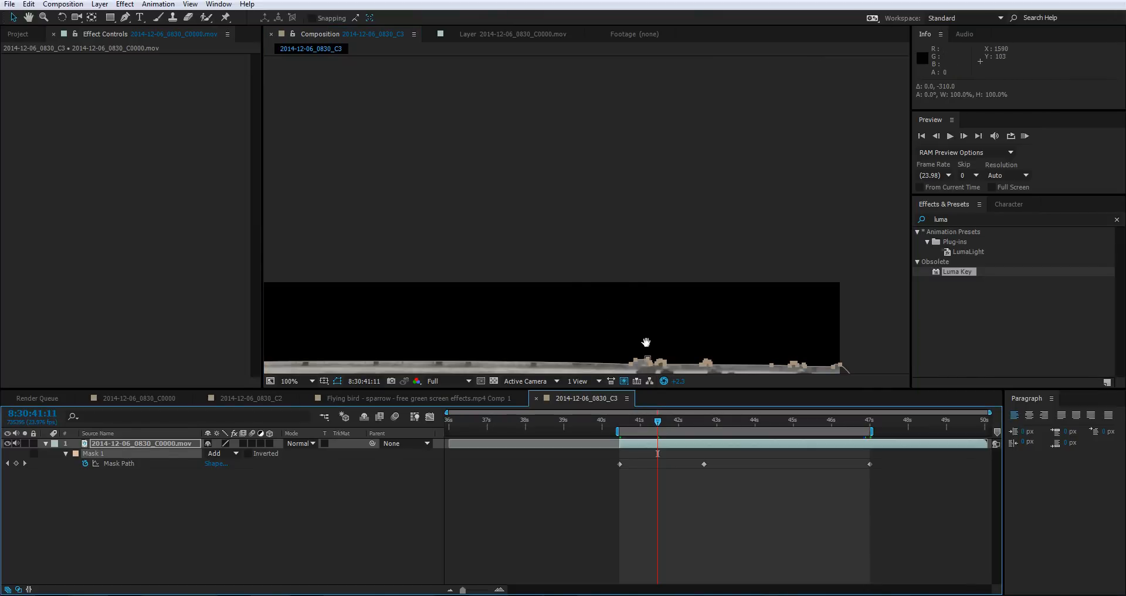
{"action": "left_click_drag", "start_coordinate": [645, 342], "coordinate": [646, 176]}
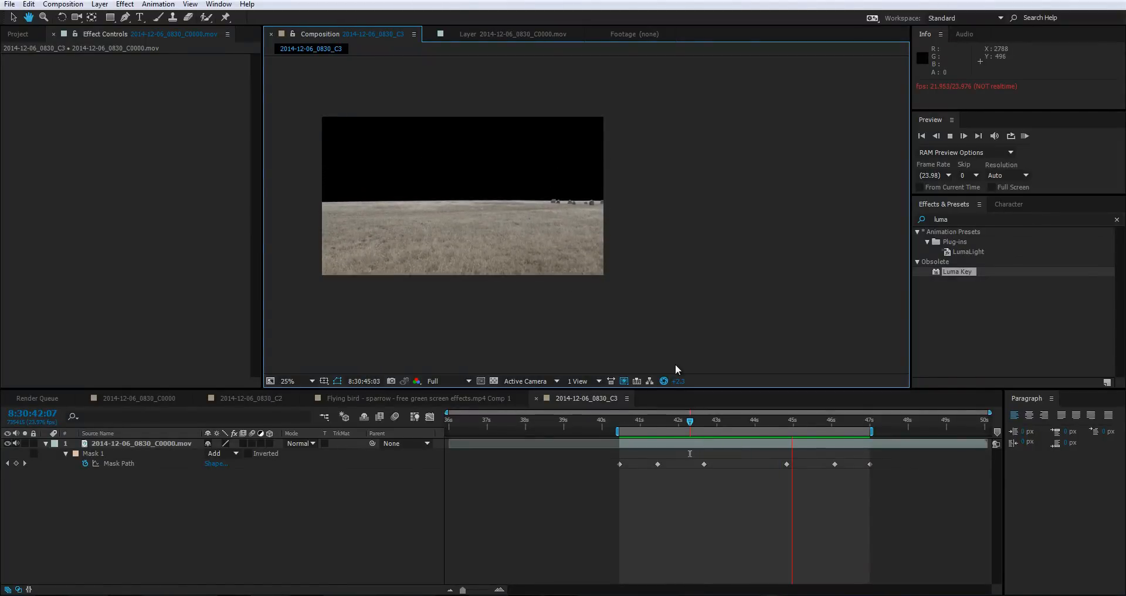
Stop the preview and correct the mask path with another keyframe at 8:30:45:08.
{"action": "key", "text": "space"}
{"action": "left_click", "coordinate": [804, 422]}
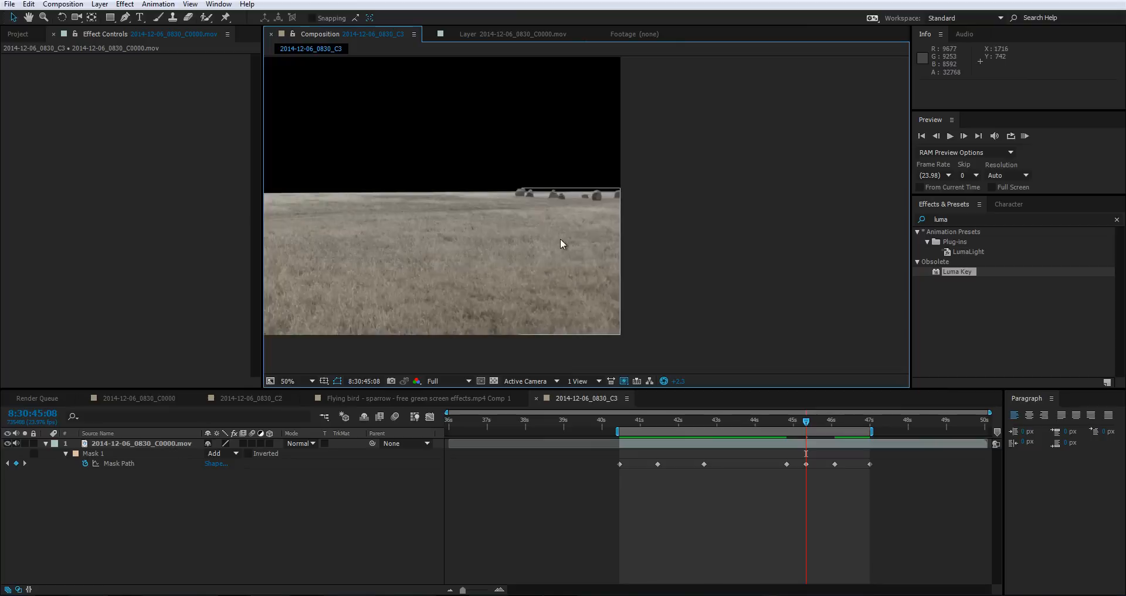
{"action": "scroll", "coordinate": [561, 238], "scroll_direction": "down", "scroll_amount": 2}
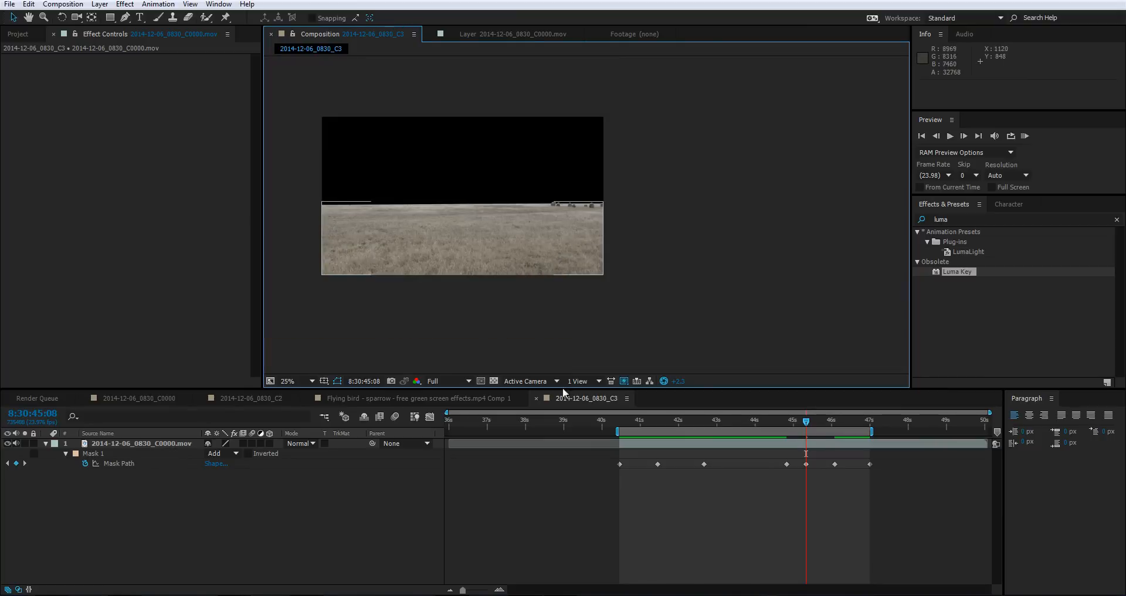
Return to the start of the clip at 8:30:40:12 and duplicate the masked footage layer.
{"action": "left_click_drag", "start_coordinate": [718, 422], "coordinate": [621, 420]}
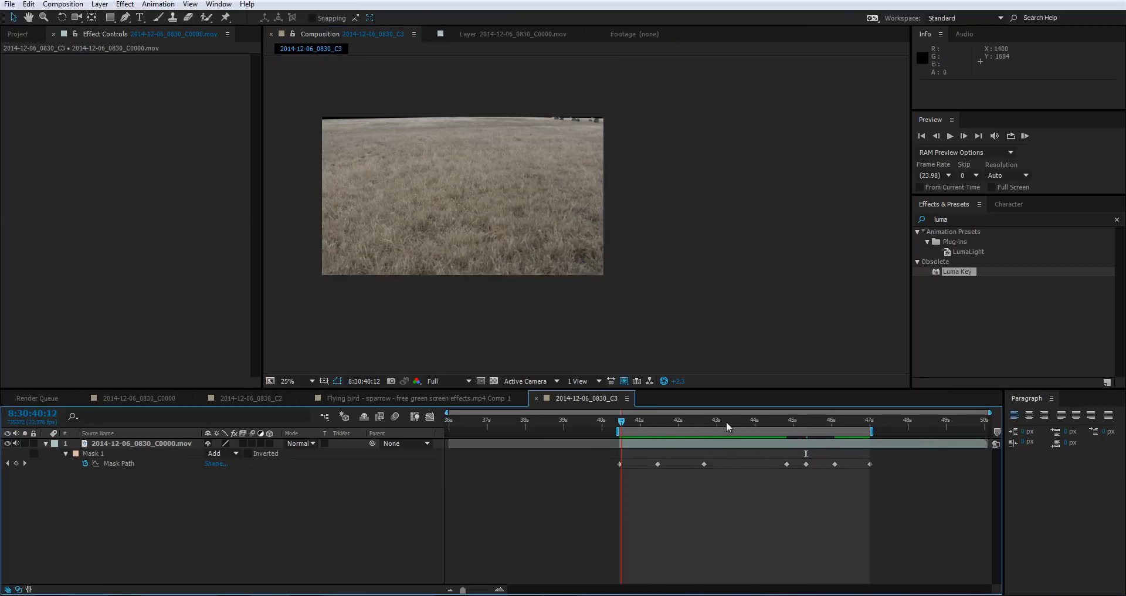
{"action": "left_click", "coordinate": [114, 444]}
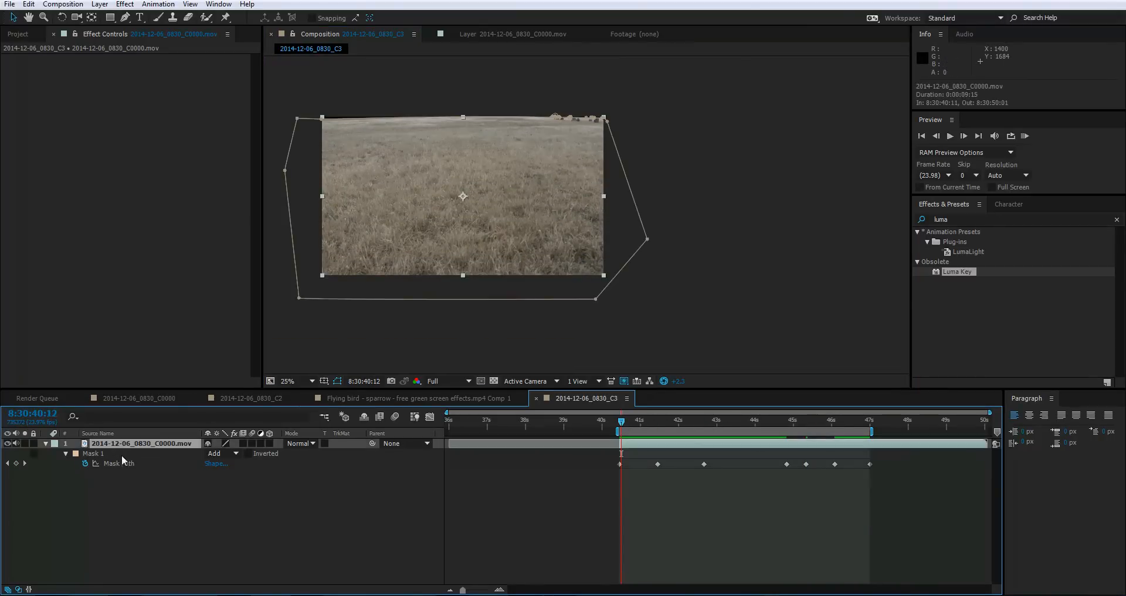
{"action": "key", "text": "ctrl+d"}
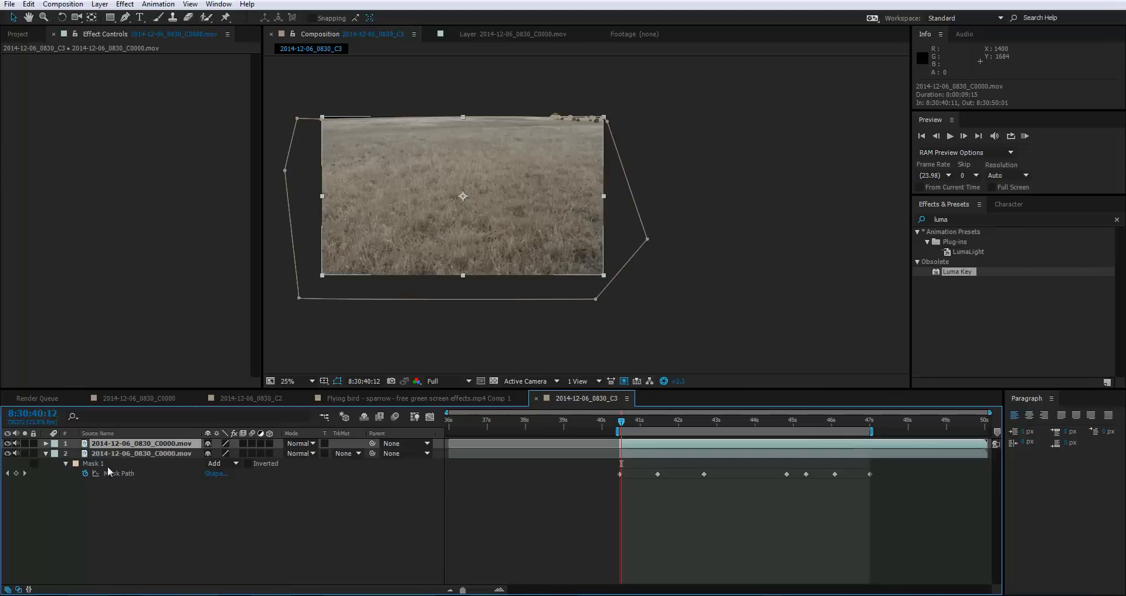
Delete all Mask Path keyframes from the lower copy of the field footage.
{"action": "left_click", "coordinate": [115, 454]}
{"action": "left_click", "coordinate": [118, 473]}
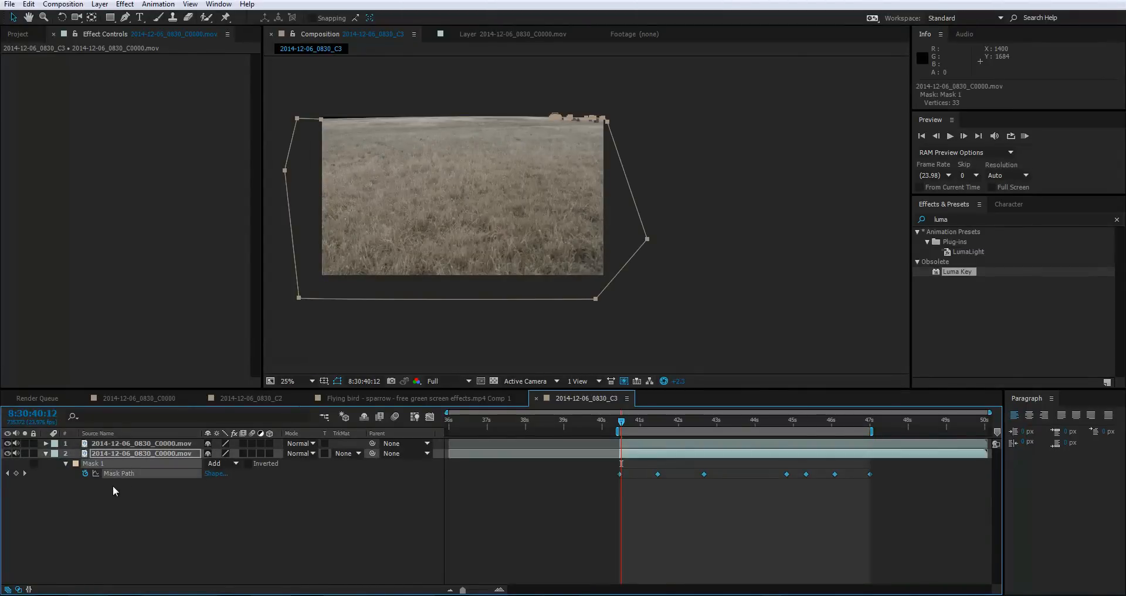
{"action": "key", "text": "Delete"}
{"action": "left_click", "coordinate": [121, 534]}
{"action": "left_click", "coordinate": [113, 443]}
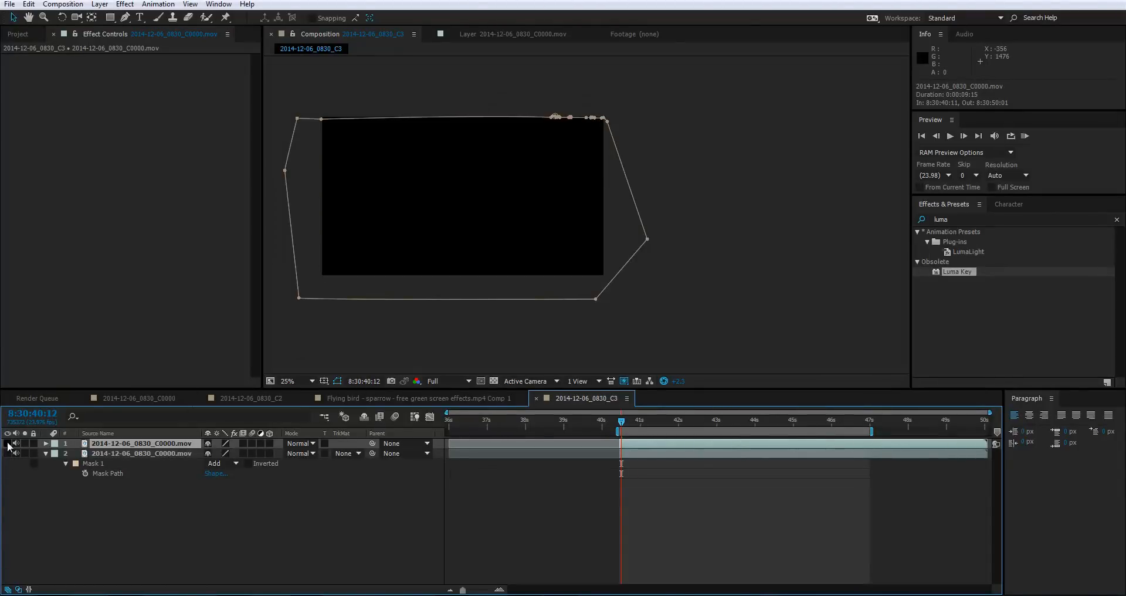
At 8:30:44:00, show the lower footage copy and delete its mask so the full frame is unmasked.
{"action": "left_click", "coordinate": [675, 422]}
{"action": "left_click", "coordinate": [755, 421]}
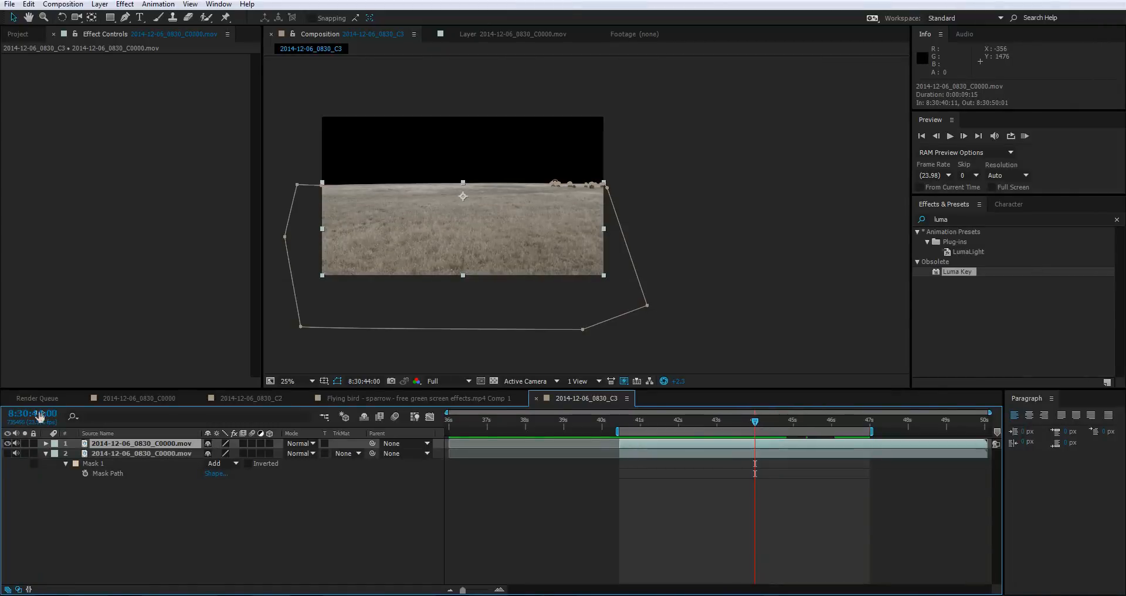
{"action": "key", "text": "F2"}
{"action": "left_click", "coordinate": [7, 454]}
{"action": "left_click", "coordinate": [125, 455]}
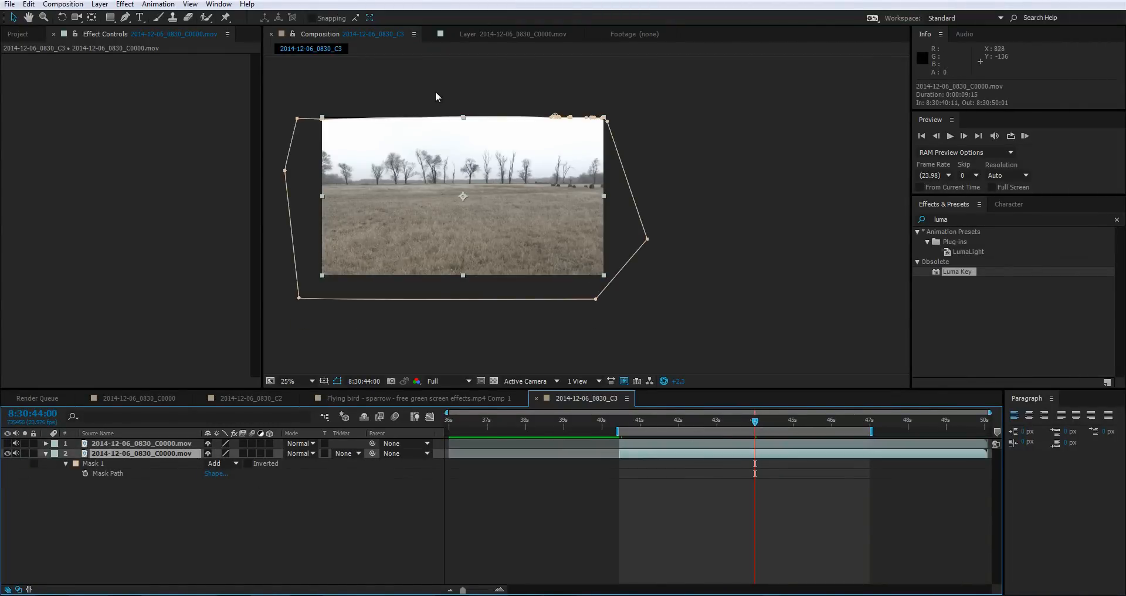
{"action": "left_click", "coordinate": [136, 473]}
{"action": "key", "text": "Delete"}
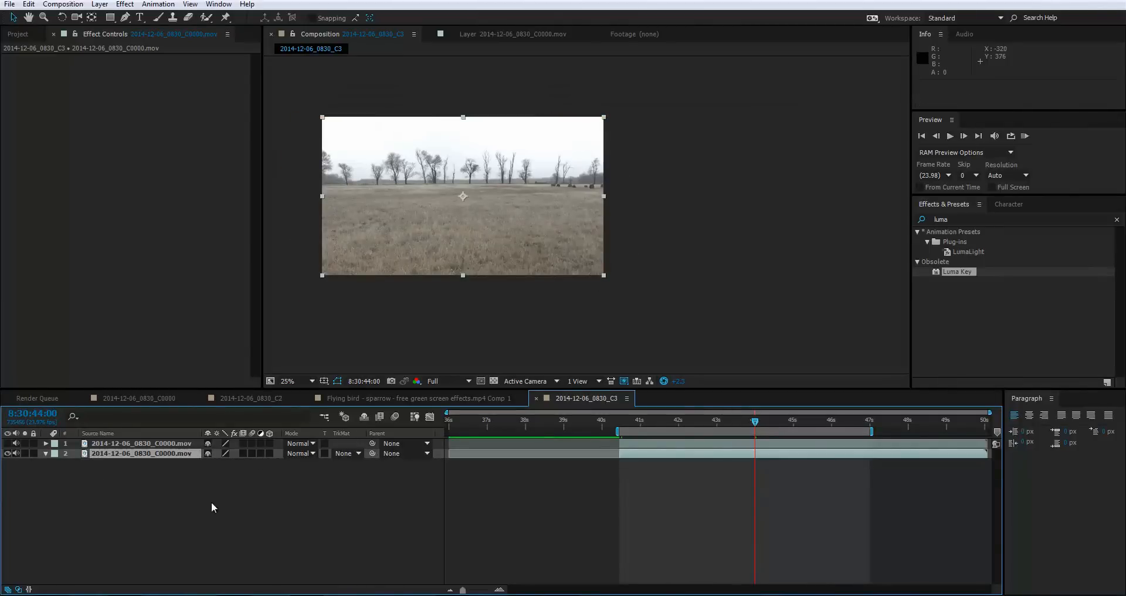
Compare the masked and unmasked footage copies by switching their visibility.
{"action": "left_click", "coordinate": [163, 466]}
{"action": "left_click", "coordinate": [164, 453]}
{"action": "left_click", "coordinate": [165, 443]}
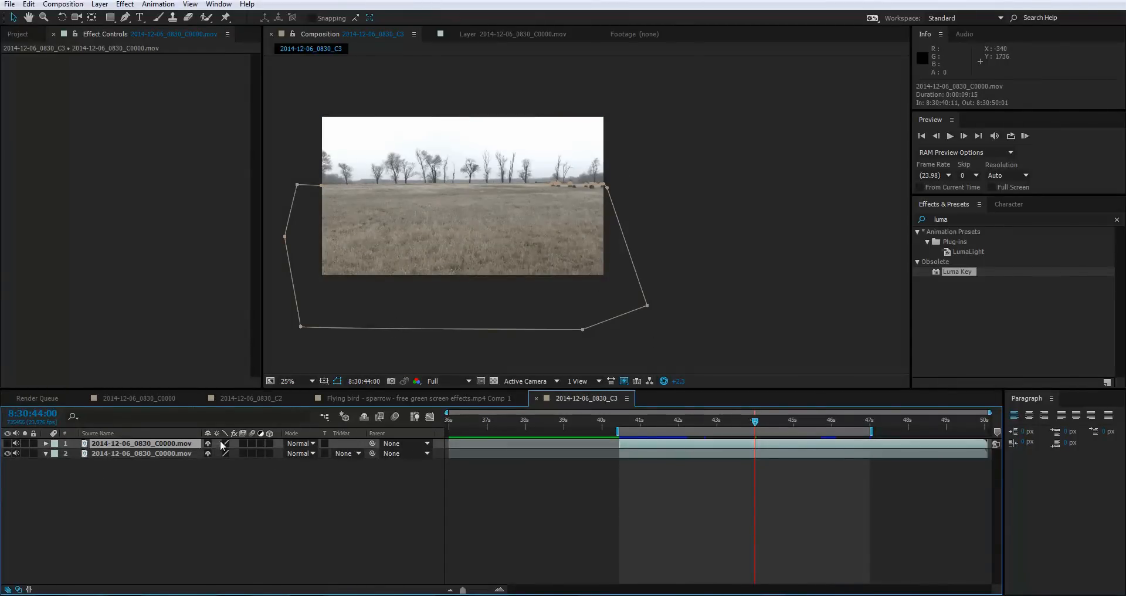
{"action": "left_click", "coordinate": [145, 477]}
{"action": "left_click", "coordinate": [138, 453]}
{"action": "left_click", "coordinate": [138, 444]}
{"action": "left_click", "coordinate": [8, 453]}
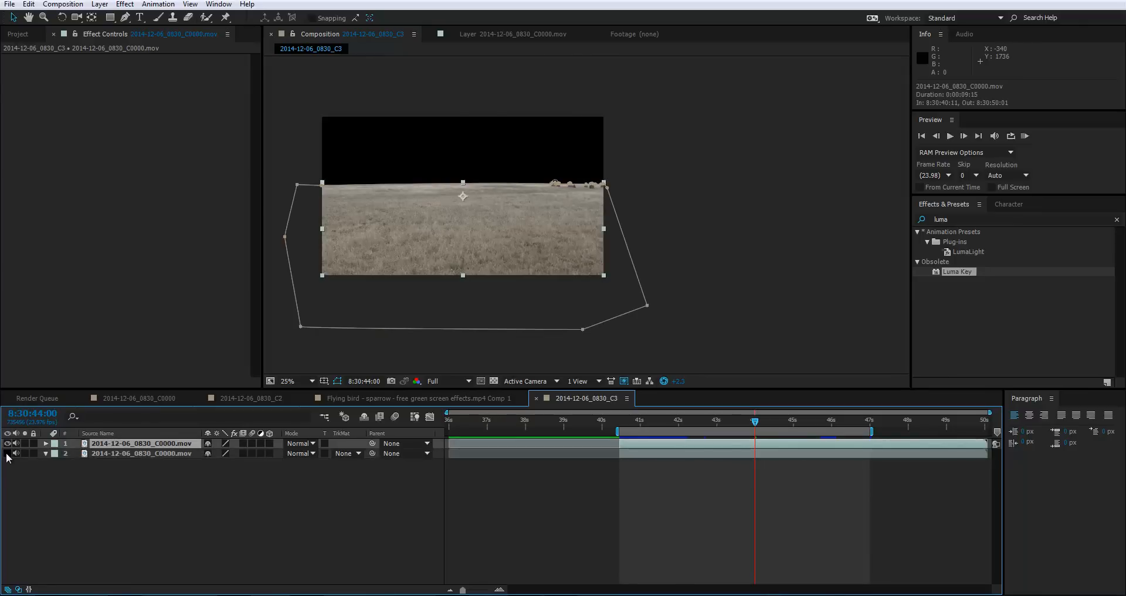
{"action": "left_click", "coordinate": [7, 454]}
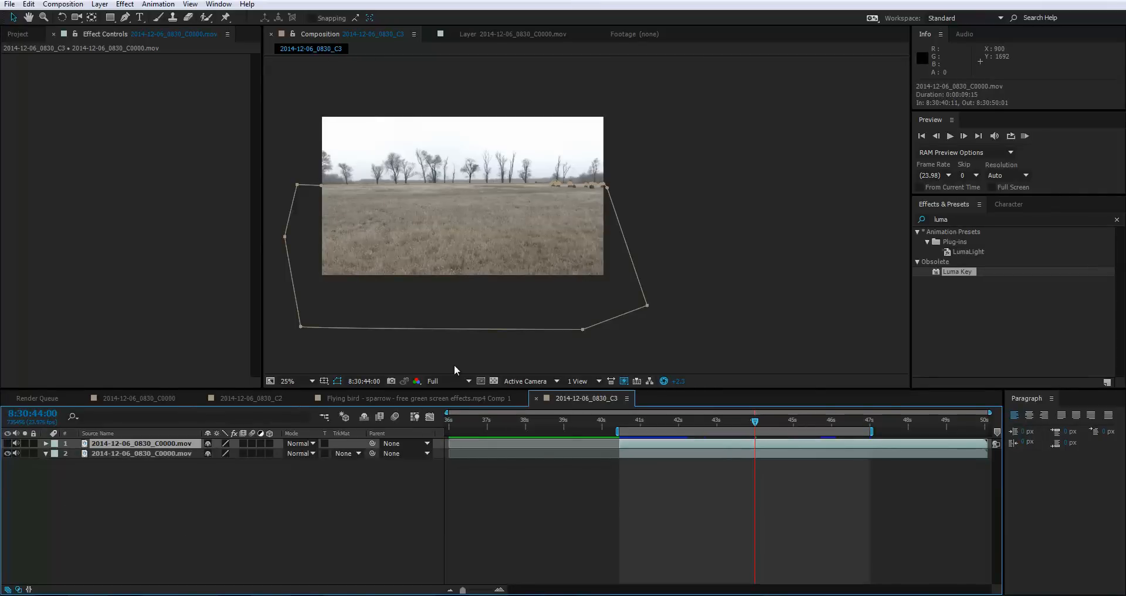
Search the effects for "3d ca" and apply 3D Camera Tracker to the unmasked footage layer.
{"action": "left_click", "coordinate": [976, 218]}
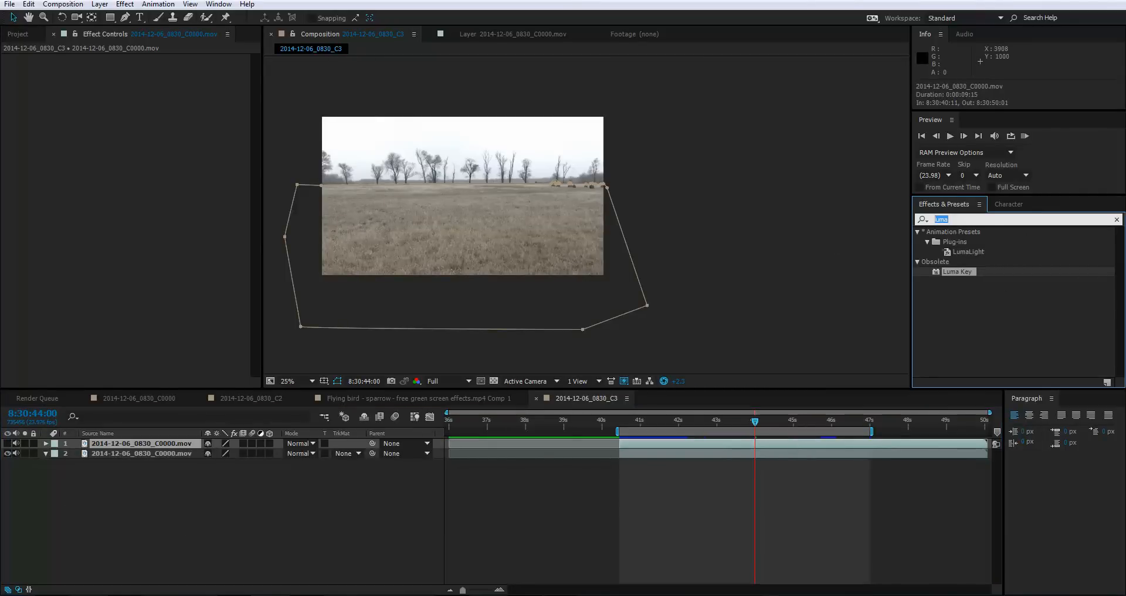
{"action": "type", "text": "3d"}
{"action": "type", "text": "ca"}
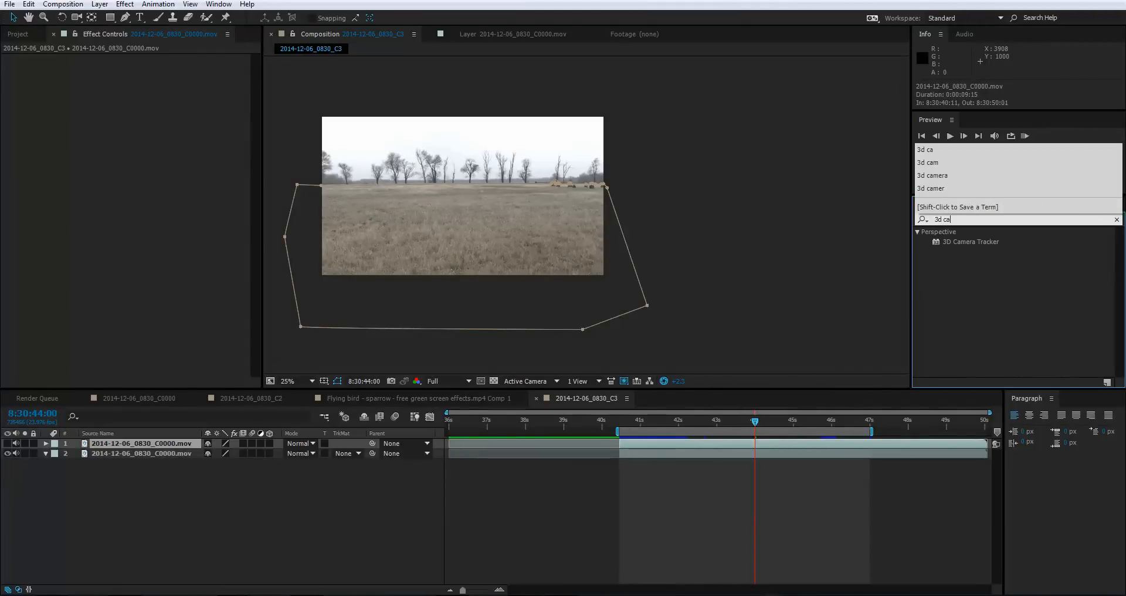
{"action": "left_click_drag", "start_coordinate": [944, 242], "coordinate": [715, 450]}
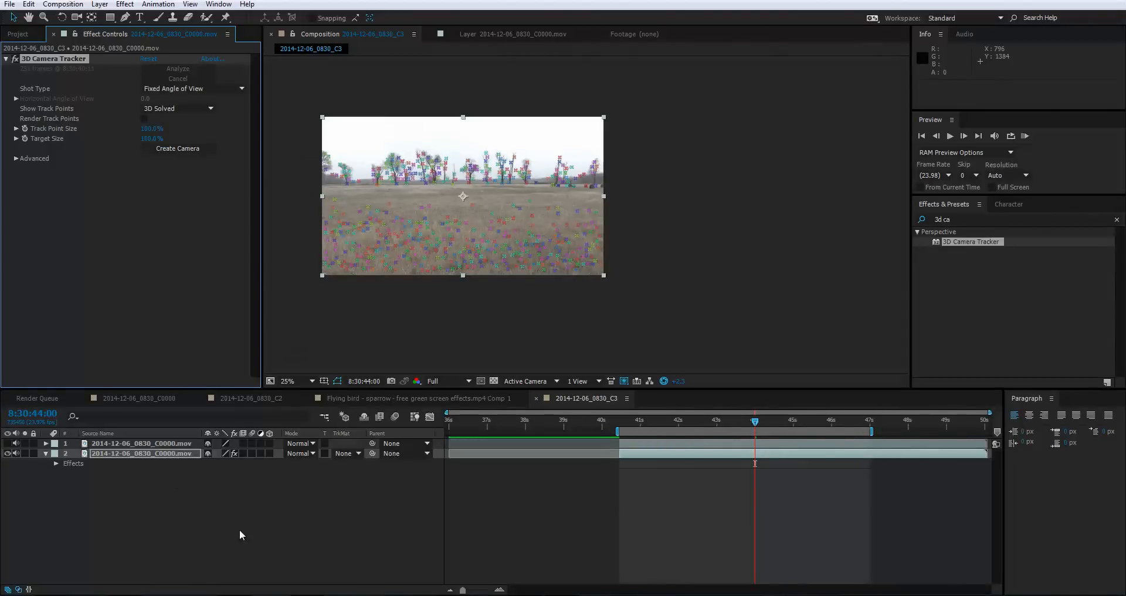
Create a null and camera from a track point on the horizon just beside the hay bales.
{"action": "key", "text": "period"}
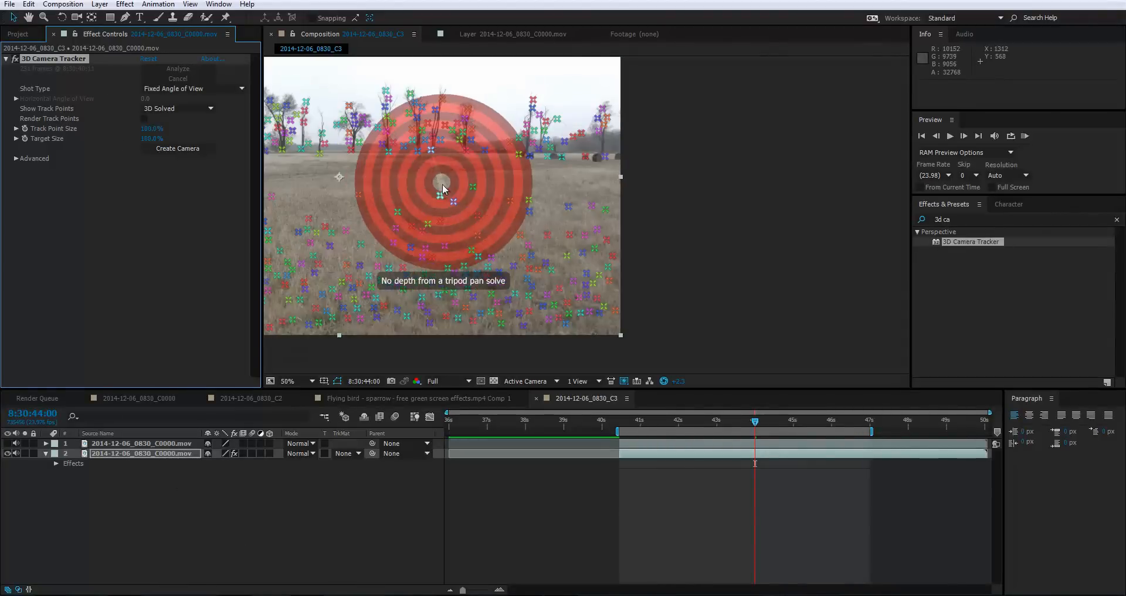
{"action": "left_click", "coordinate": [486, 151]}
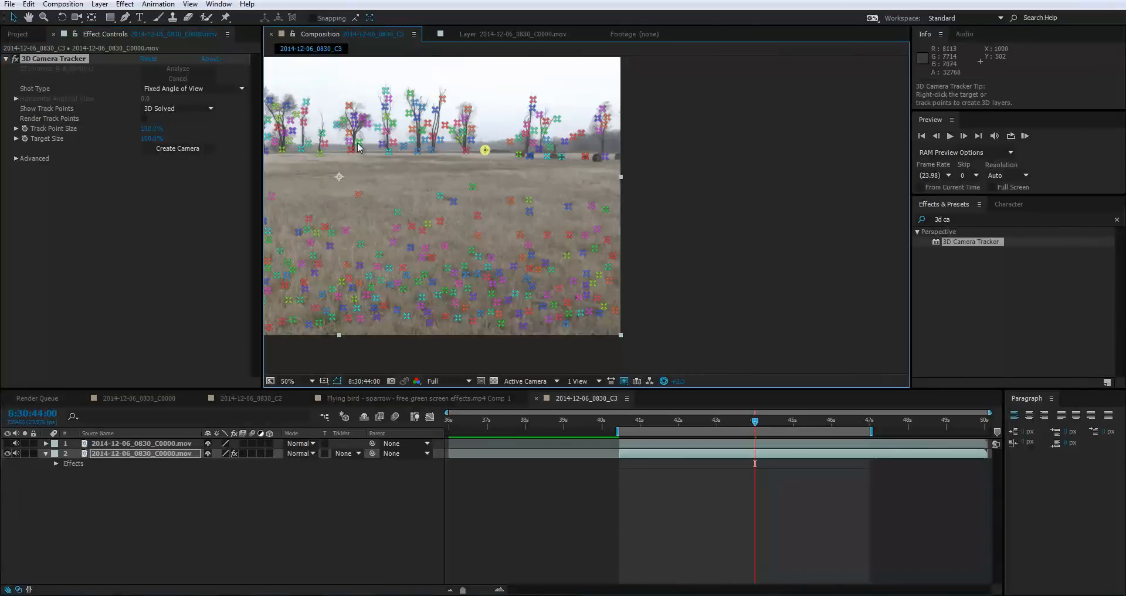
{"action": "left_click_drag", "start_coordinate": [498, 183], "coordinate": [703, 219]}
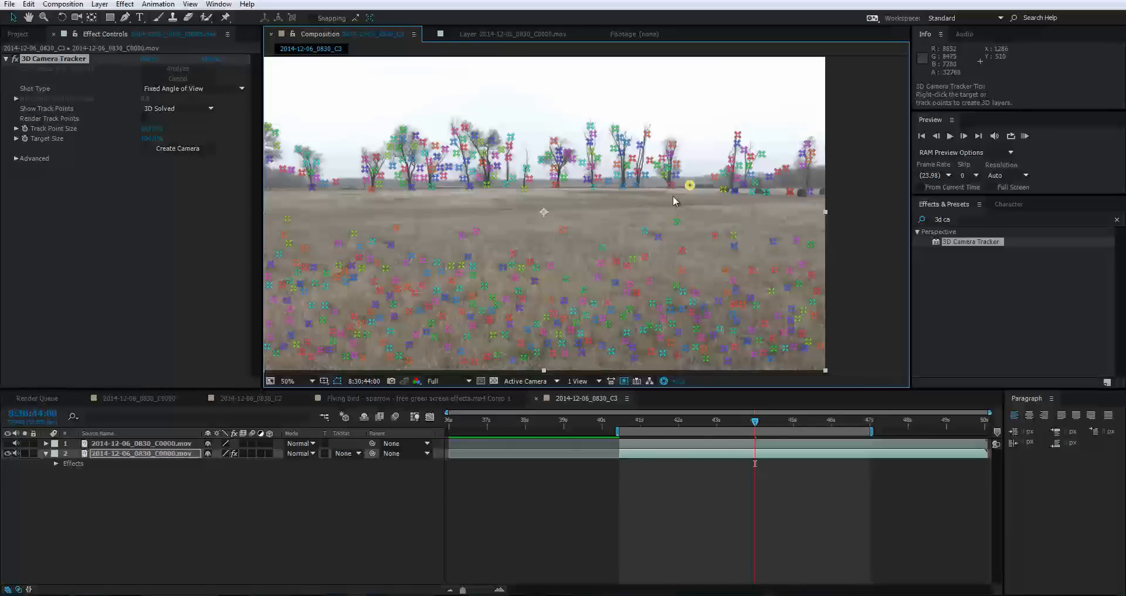
{"action": "right_click", "coordinate": [689, 186]}
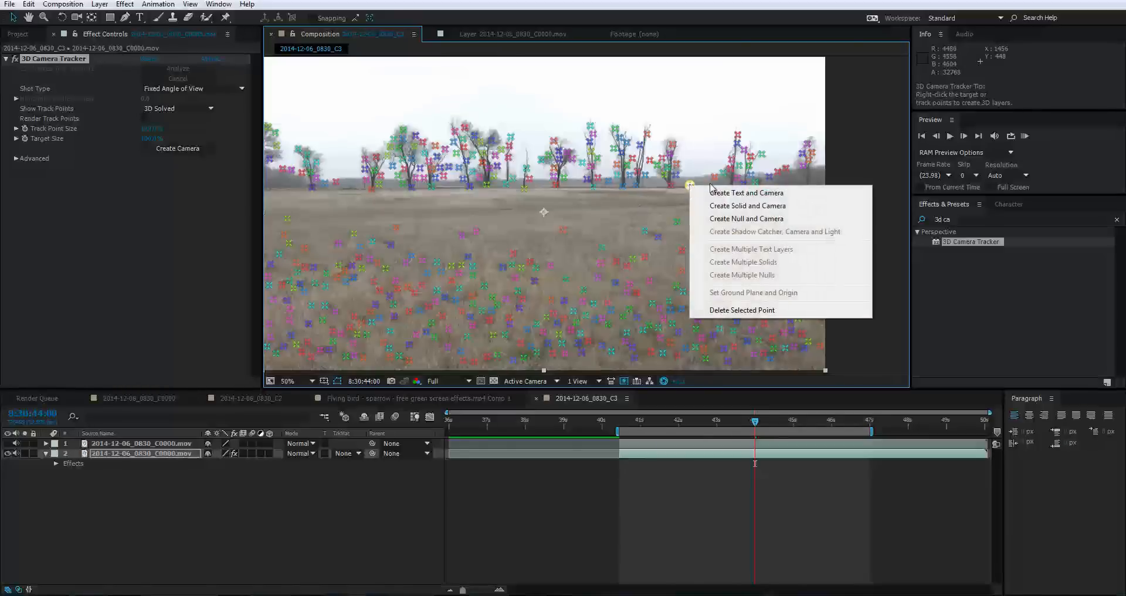
{"action": "left_click", "coordinate": [746, 218]}
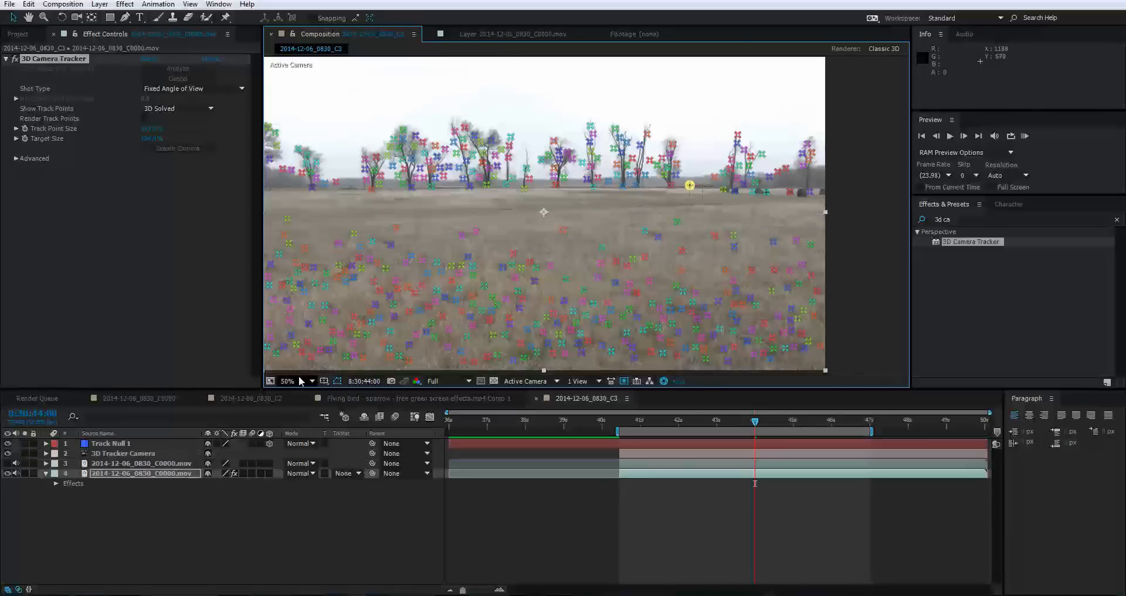
Hide the tracked full-frame footage and show the masked field layer.
{"action": "left_click", "coordinate": [64, 508]}
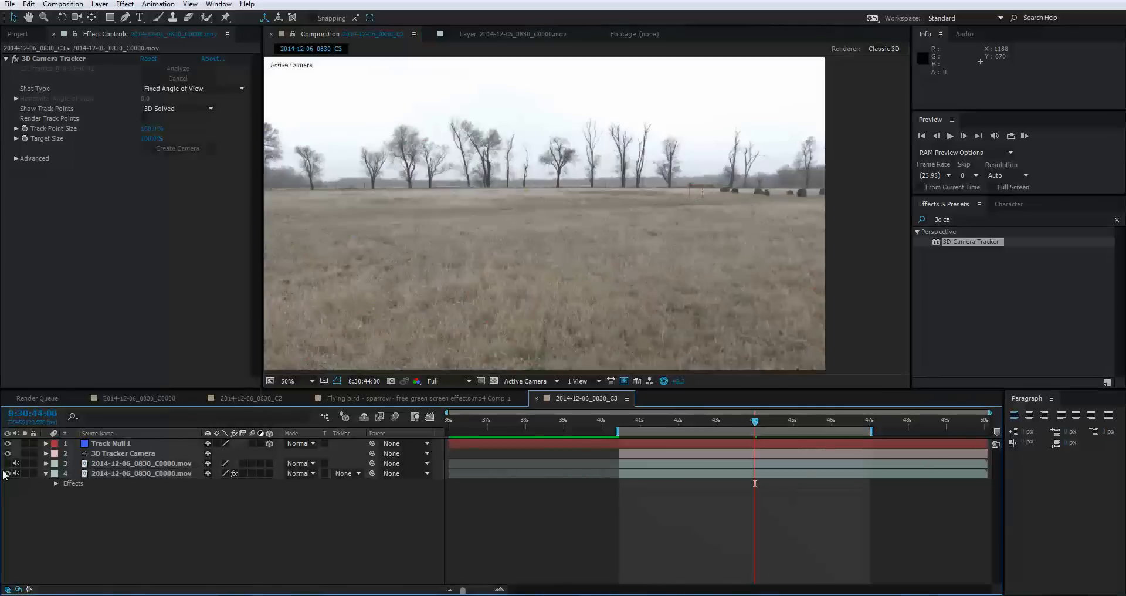
{"action": "left_click", "coordinate": [7, 473]}
{"action": "left_click", "coordinate": [8, 462]}
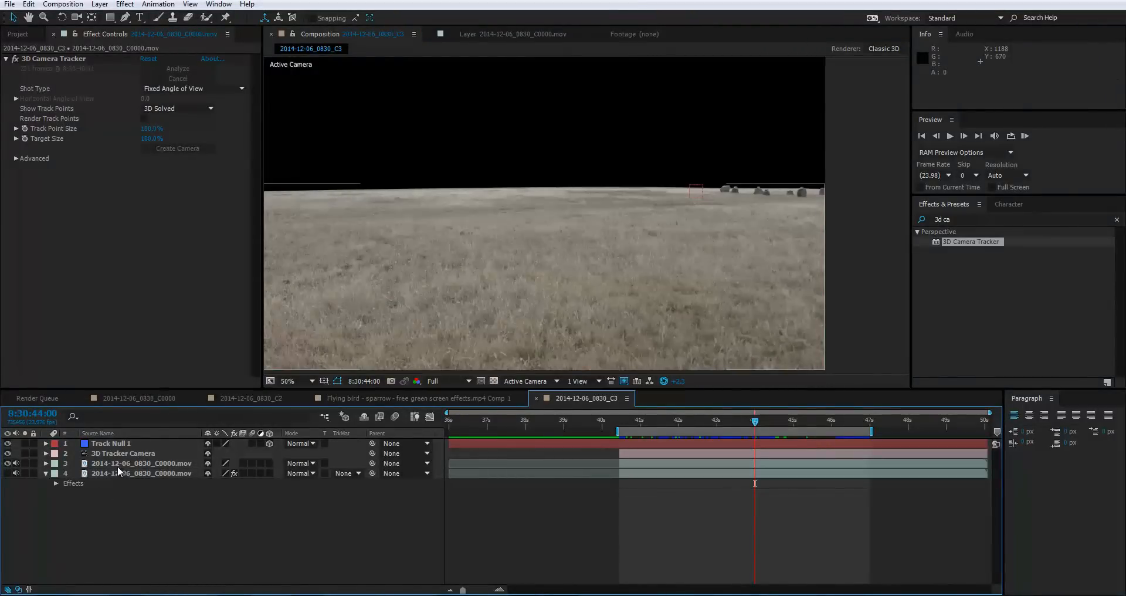
Rename the masked field footage layer to "Grass Layer".
{"action": "left_click", "coordinate": [120, 463]}
{"action": "right_click", "coordinate": [164, 466]}
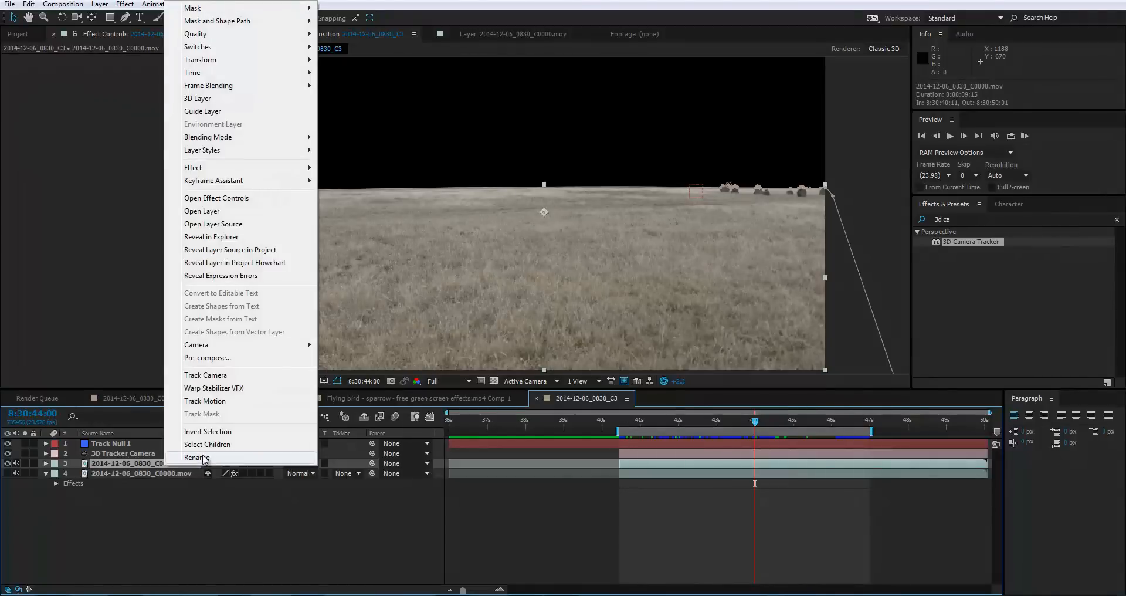
{"action": "left_click", "coordinate": [196, 457]}
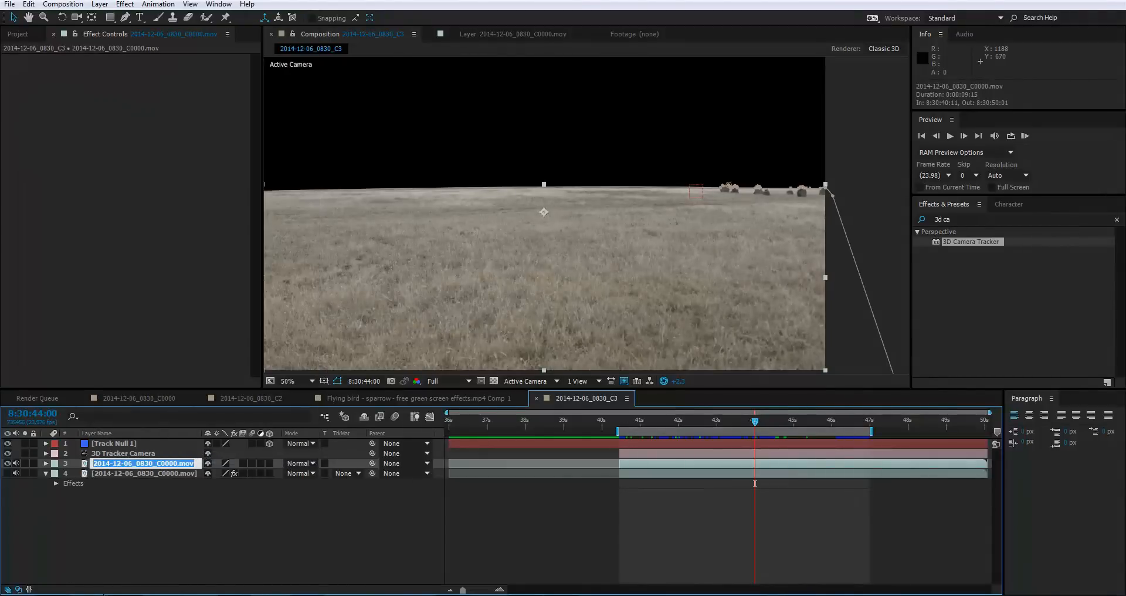
{"action": "type", "text": "Grass Laye"}
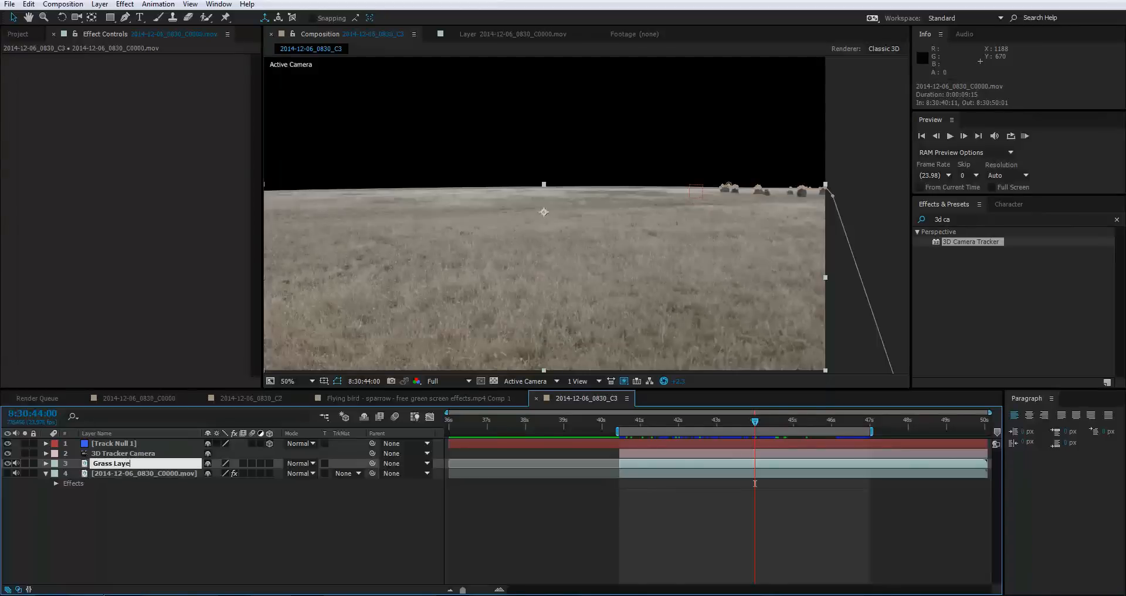
{"action": "type", "text": "r"}
{"action": "key", "text": "Return"}
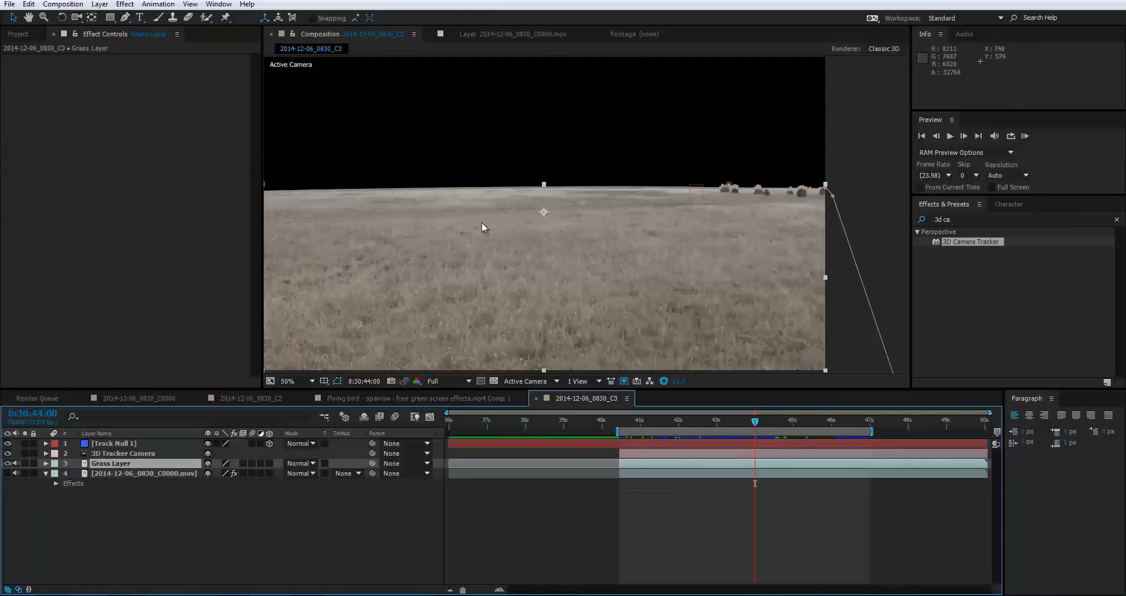
Review the tracked footage, Grass Layer, 3D Tracker Camera and Track Null 1 layers one by one.
{"action": "key", "text": "comma"}
{"action": "left_click", "coordinate": [356, 176]}
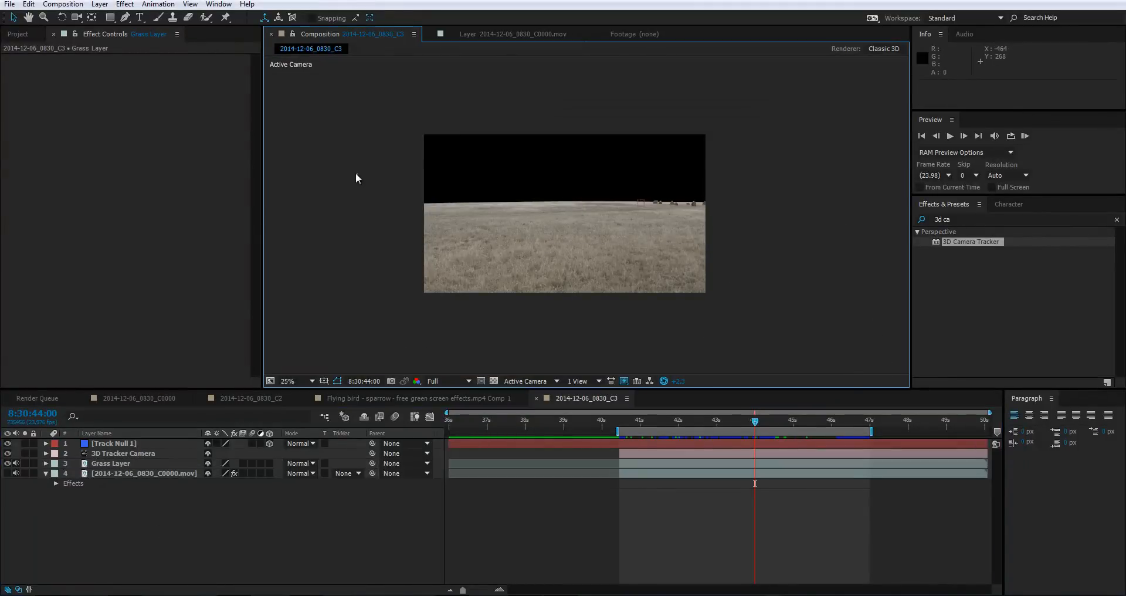
{"action": "left_click", "coordinate": [128, 470]}
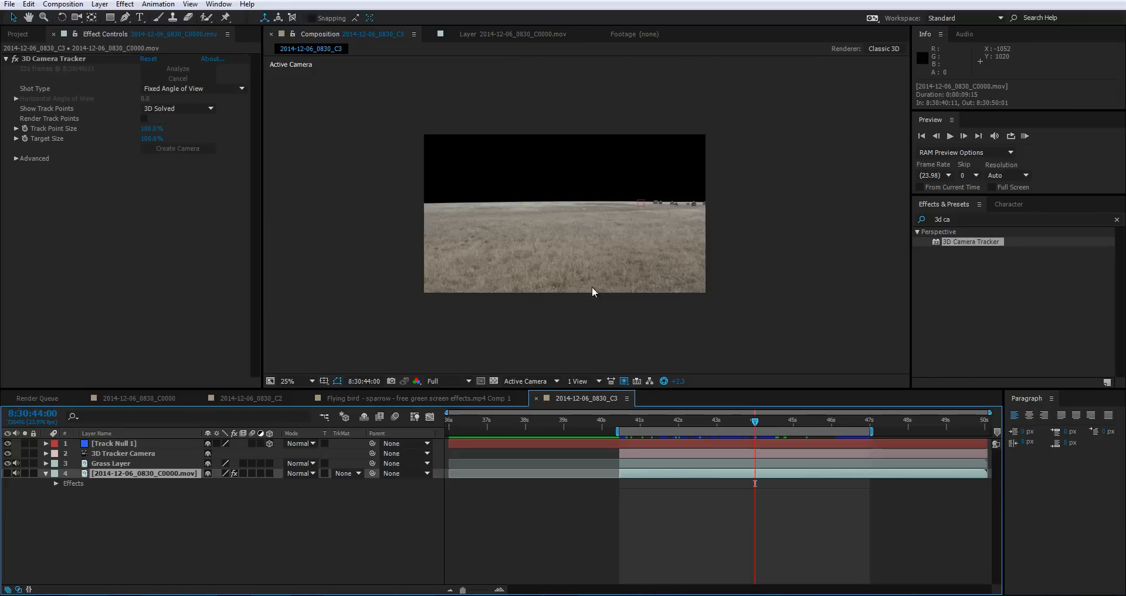
{"action": "left_click", "coordinate": [110, 463]}
{"action": "left_click", "coordinate": [125, 453]}
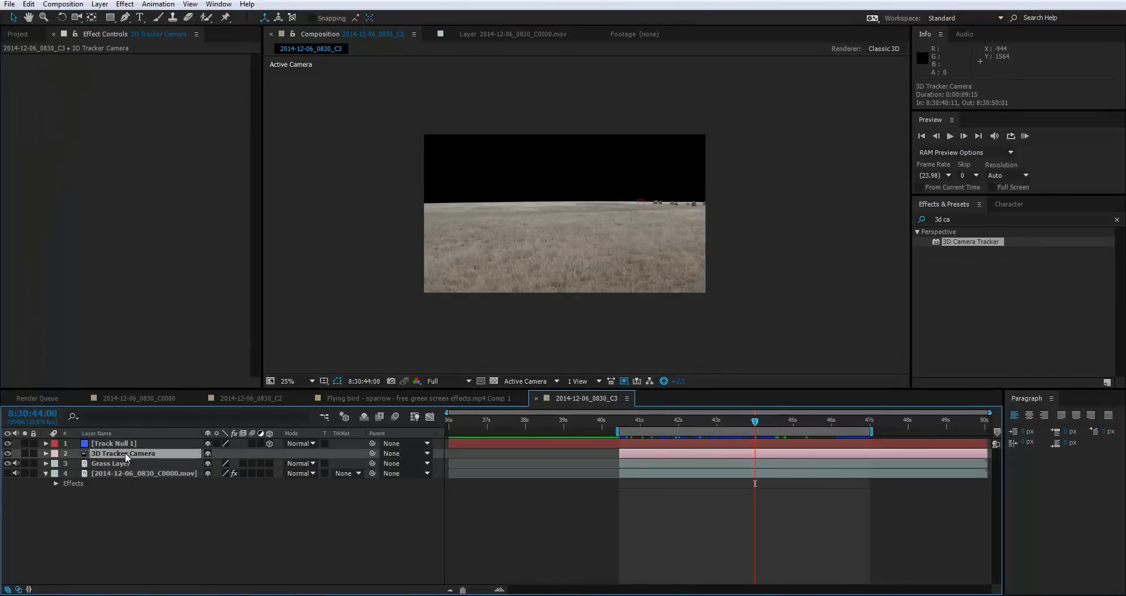
{"action": "left_click", "coordinate": [128, 445]}
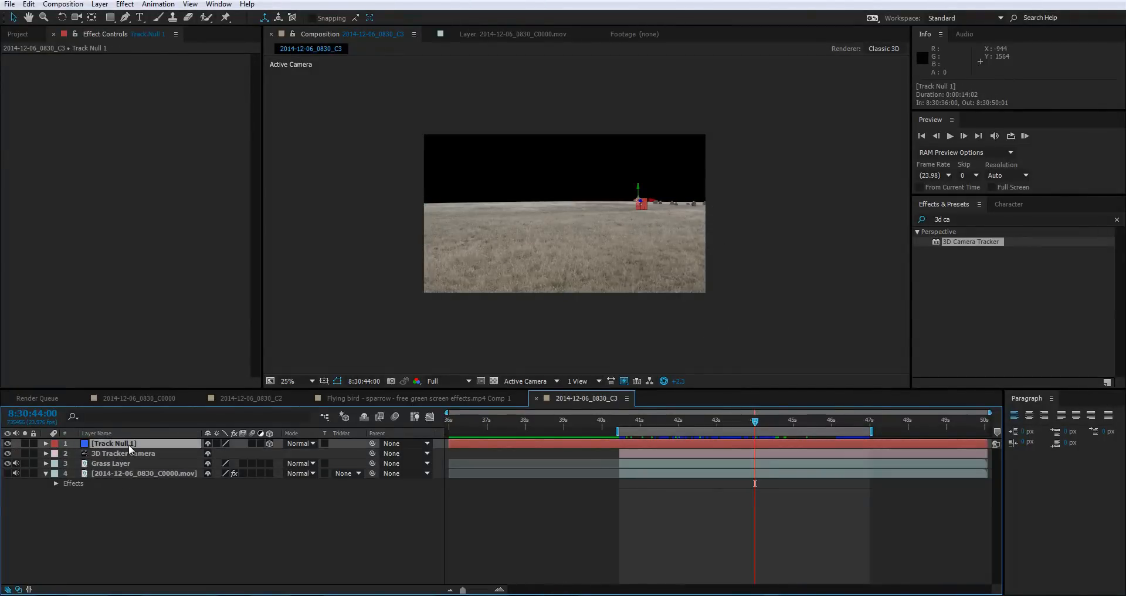
{"action": "scroll", "coordinate": [624, 212], "scroll_direction": "up", "scroll_amount": 1}
{"action": "scroll", "coordinate": [624, 212], "scroll_direction": "down", "scroll_amount": 1}
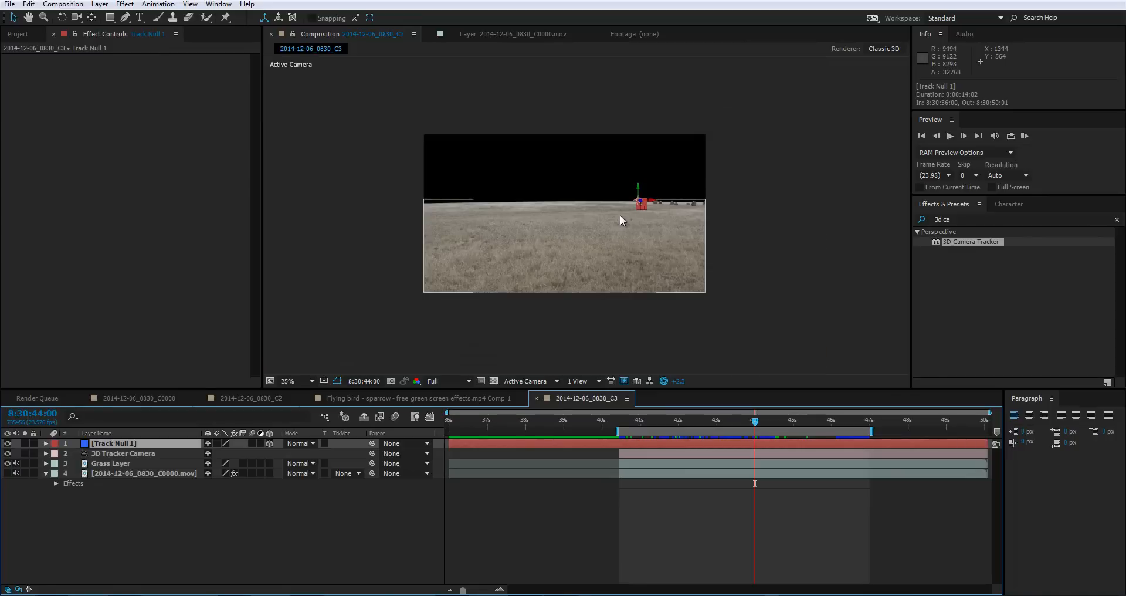
{"action": "scroll", "coordinate": [648, 241], "scroll_direction": "down", "scroll_amount": 1}
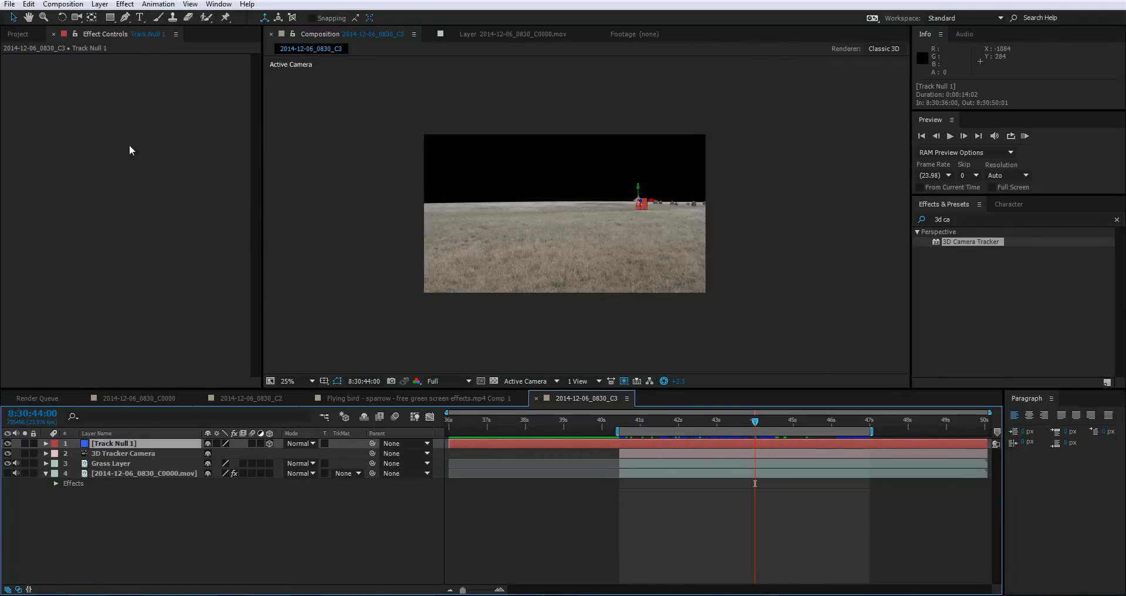
Add the cloud image img_9404.jpg from the project to the composition, between the 3D Tracker Camera and Grass Layer.
{"action": "left_click", "coordinate": [21, 35]}
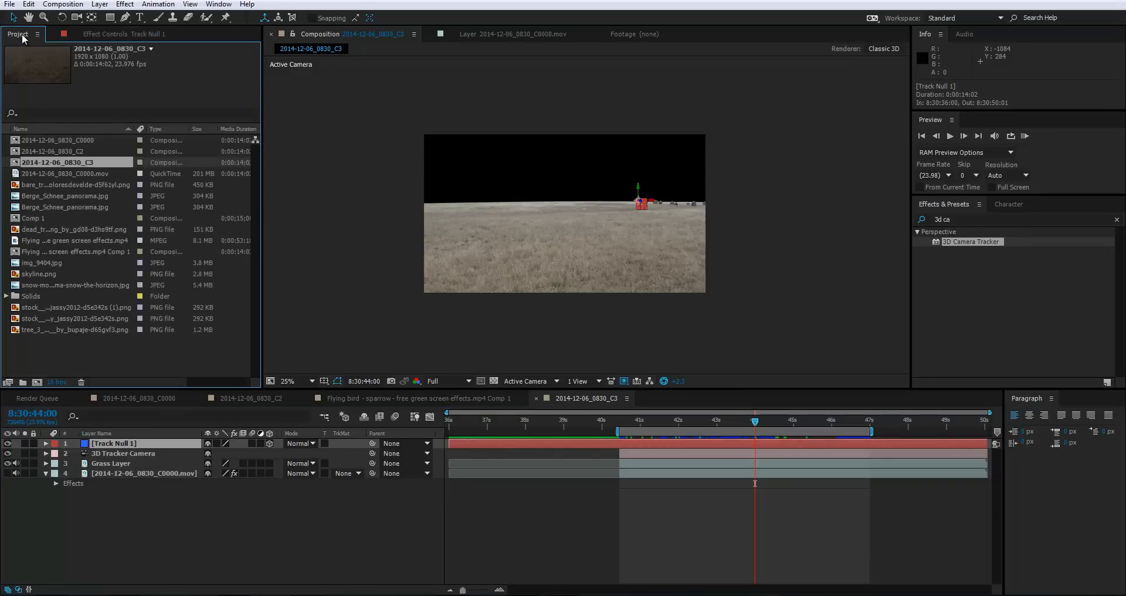
{"action": "left_click", "coordinate": [65, 197]}
{"action": "left_click", "coordinate": [62, 205]}
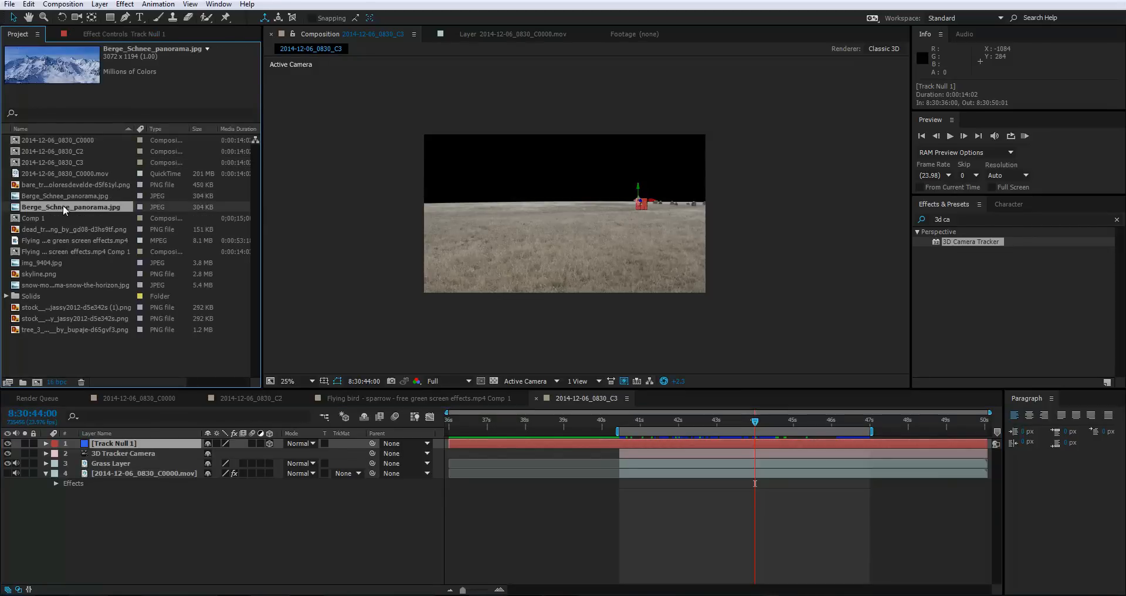
{"action": "left_click", "coordinate": [41, 242]}
{"action": "left_click", "coordinate": [41, 264]}
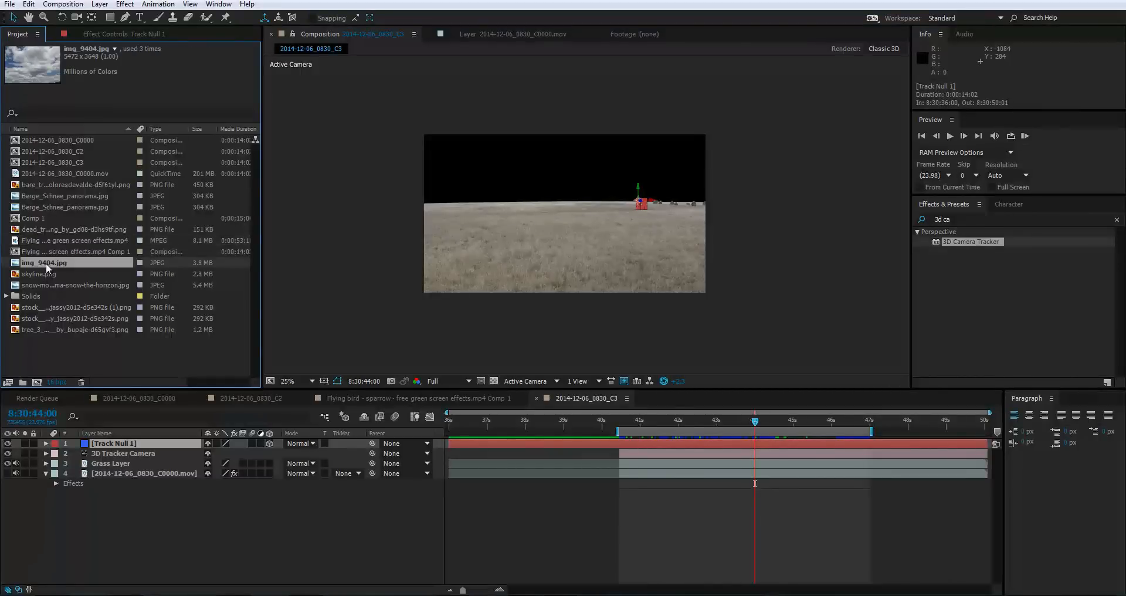
{"action": "left_click_drag", "start_coordinate": [45, 263], "coordinate": [119, 457]}
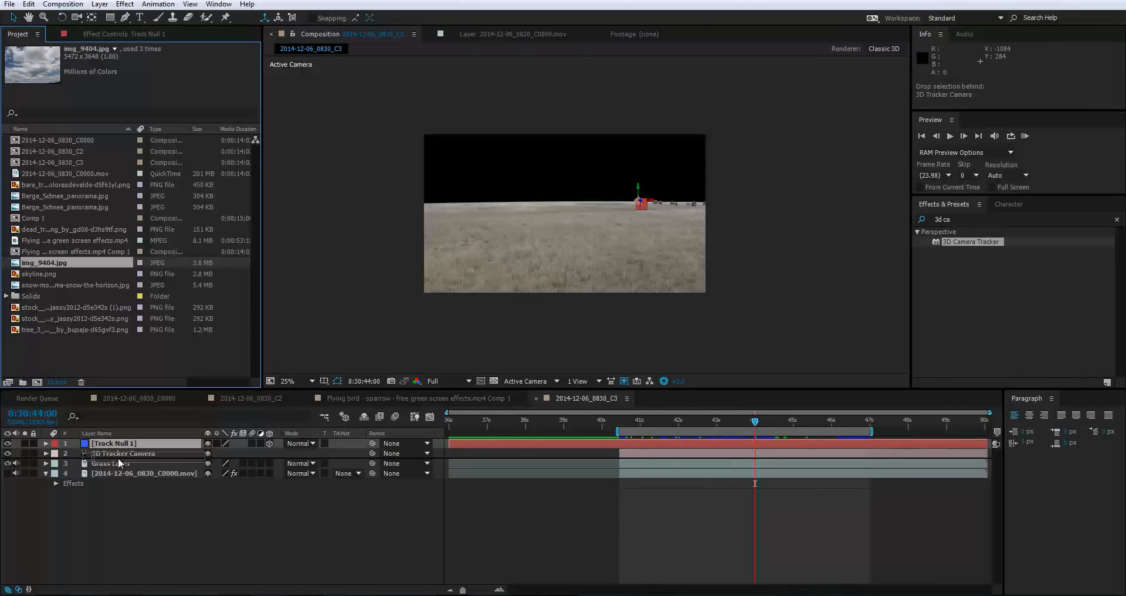
{"action": "left_click_drag", "start_coordinate": [118, 457], "coordinate": [118, 457]}
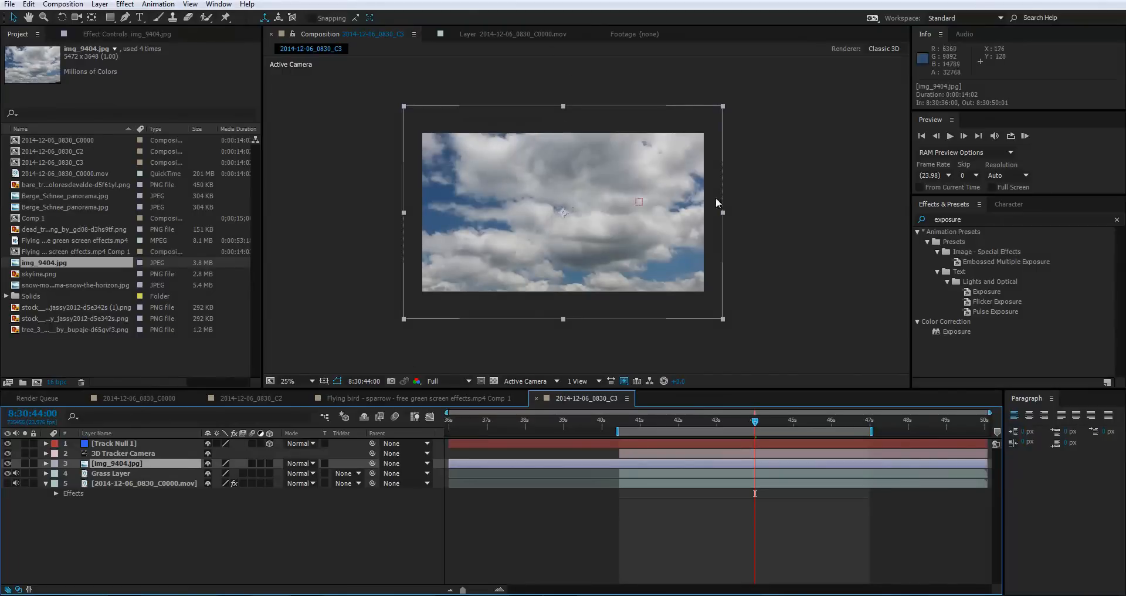
Make the img_9404.jpg layer 3D and link its Position to Track Null 1's Position with an expression.
{"action": "left_click", "coordinate": [269, 463]}
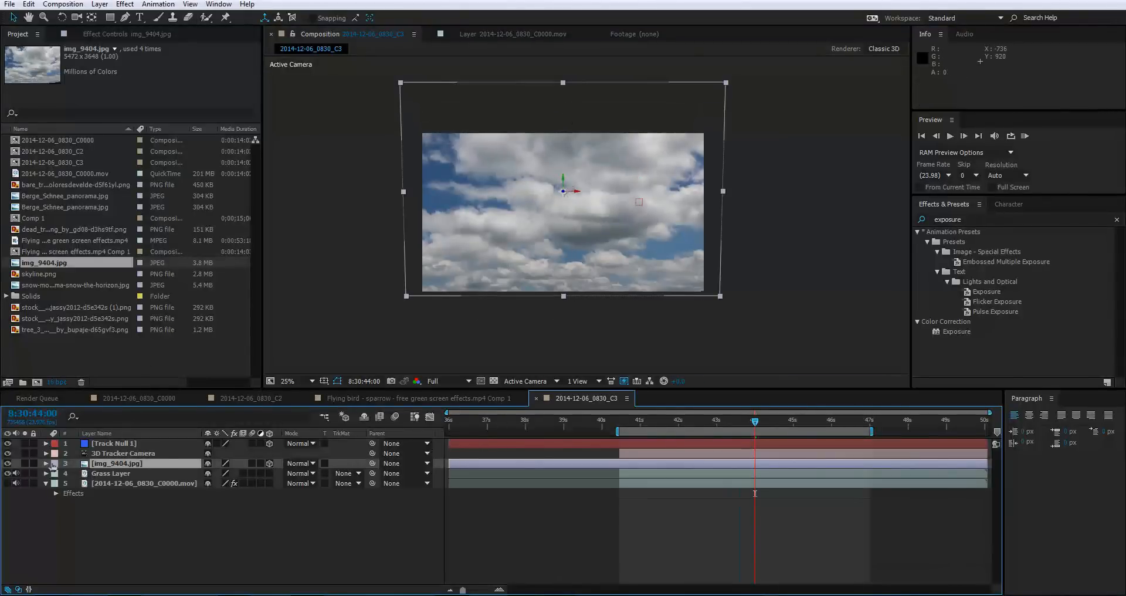
{"action": "key", "text": "p"}
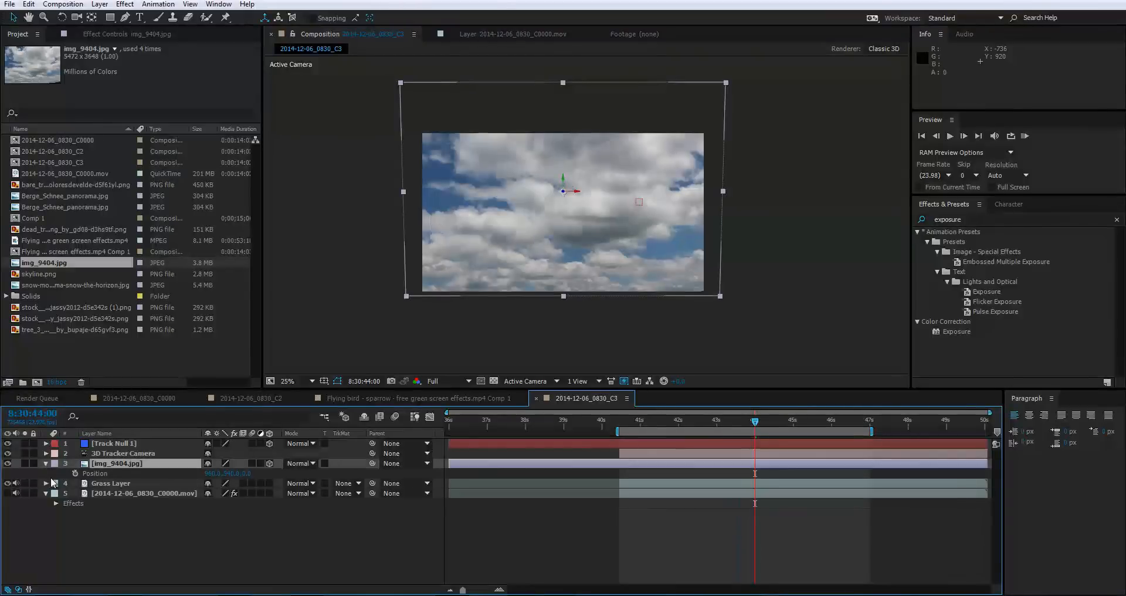
{"action": "left_click", "coordinate": [115, 444]}
{"action": "key", "text": "p"}
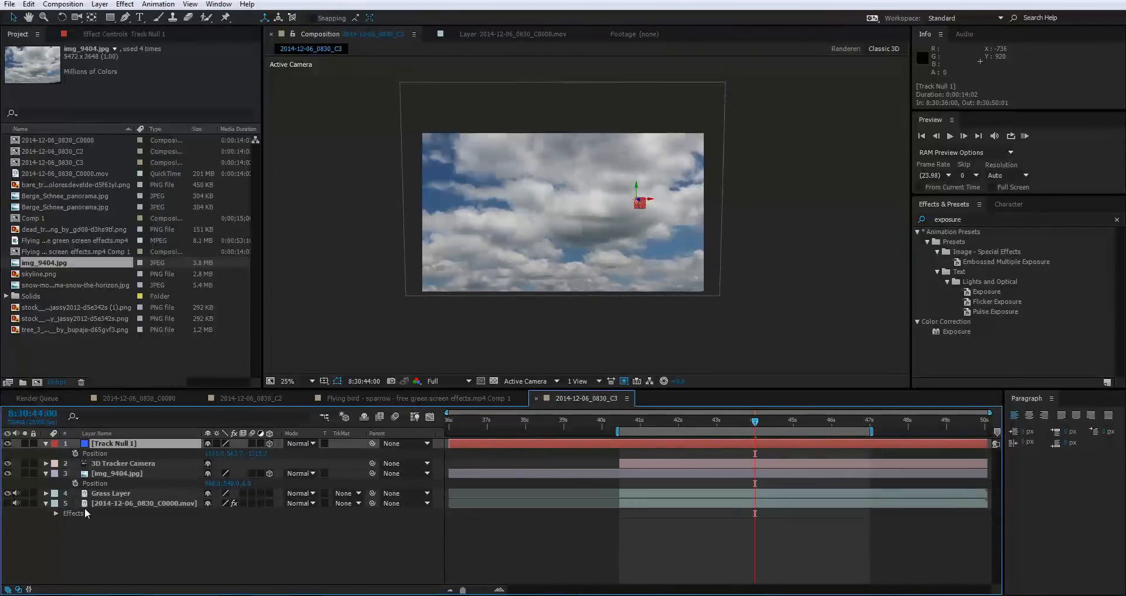
{"action": "left_click", "coordinate": [102, 473]}
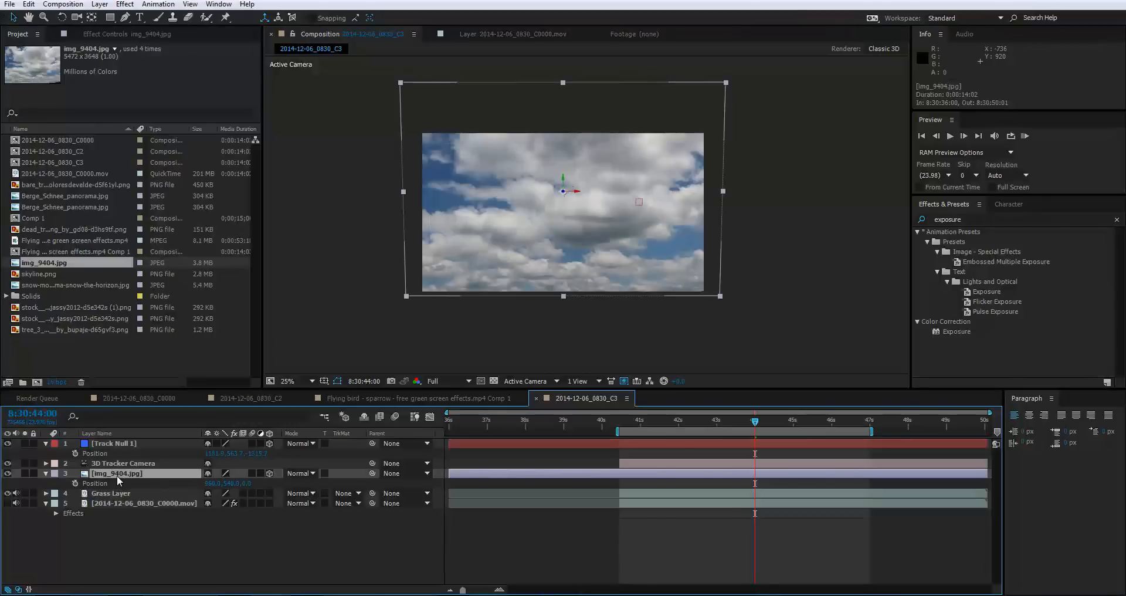
{"action": "left_click", "coordinate": [75, 483], "text": "alt"}
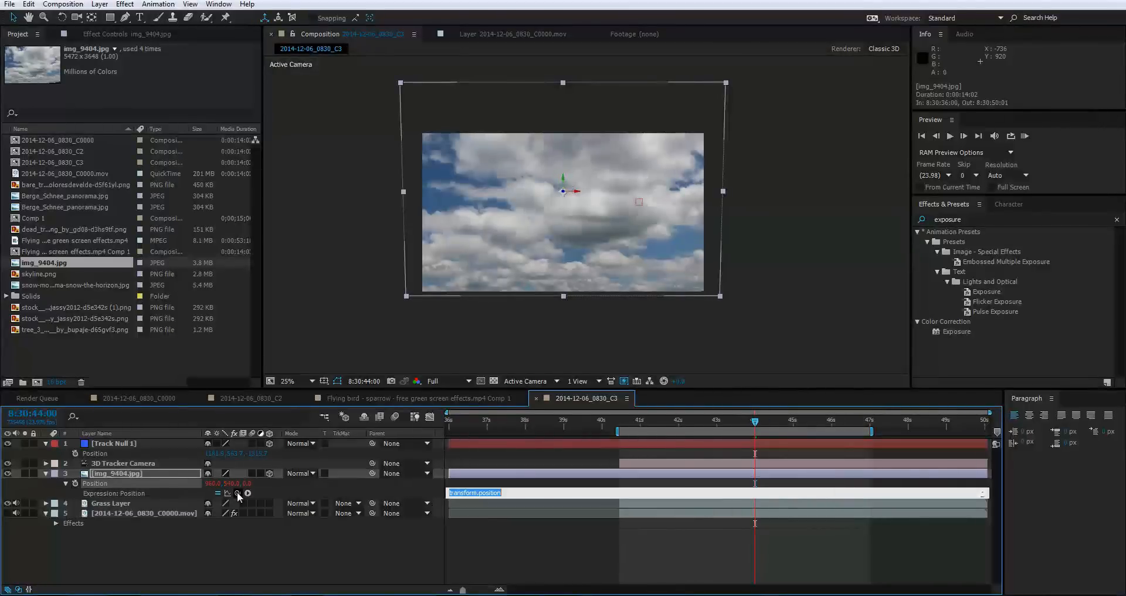
{"action": "left_click_drag", "start_coordinate": [238, 494], "coordinate": [95, 453]}
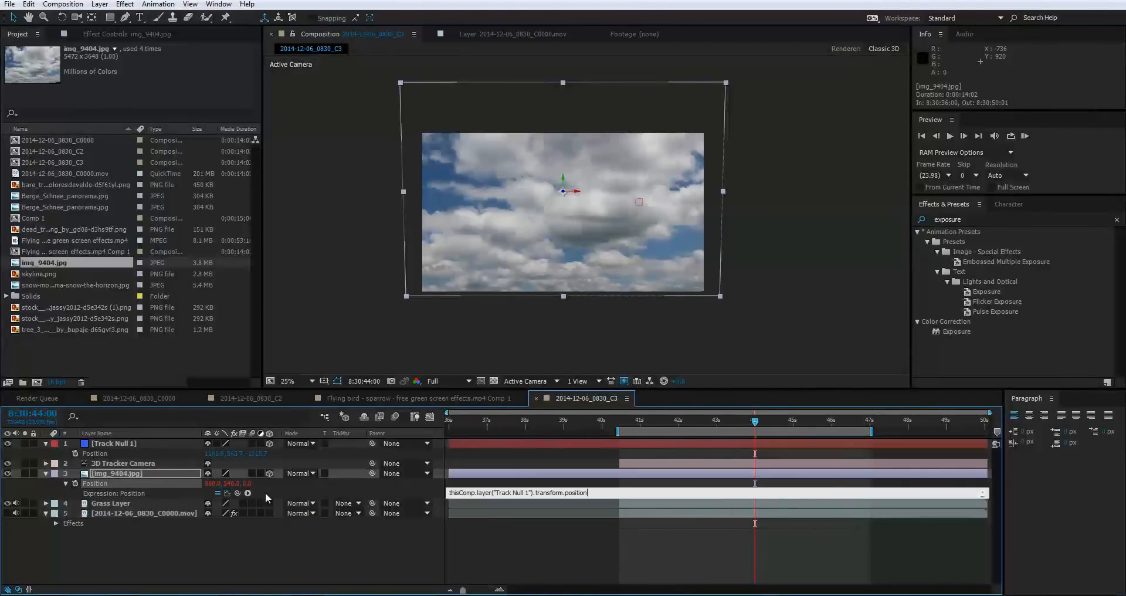
{"action": "left_click", "coordinate": [388, 561]}
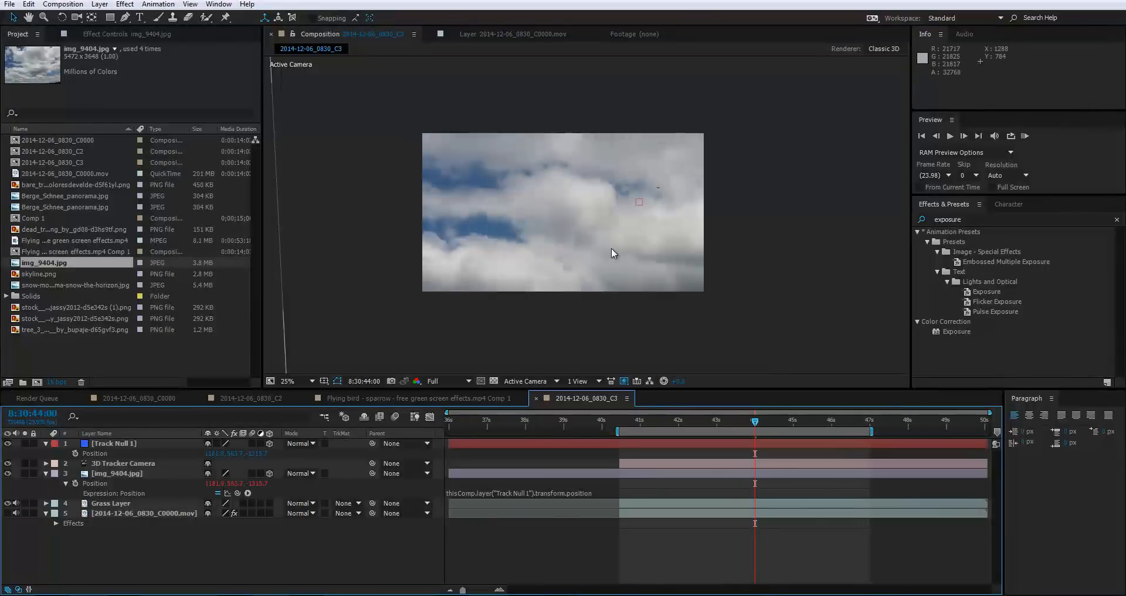
Scale the cloud image down proportionally to about 10% so the field is visible around it.
{"action": "key", "text": "comma"}
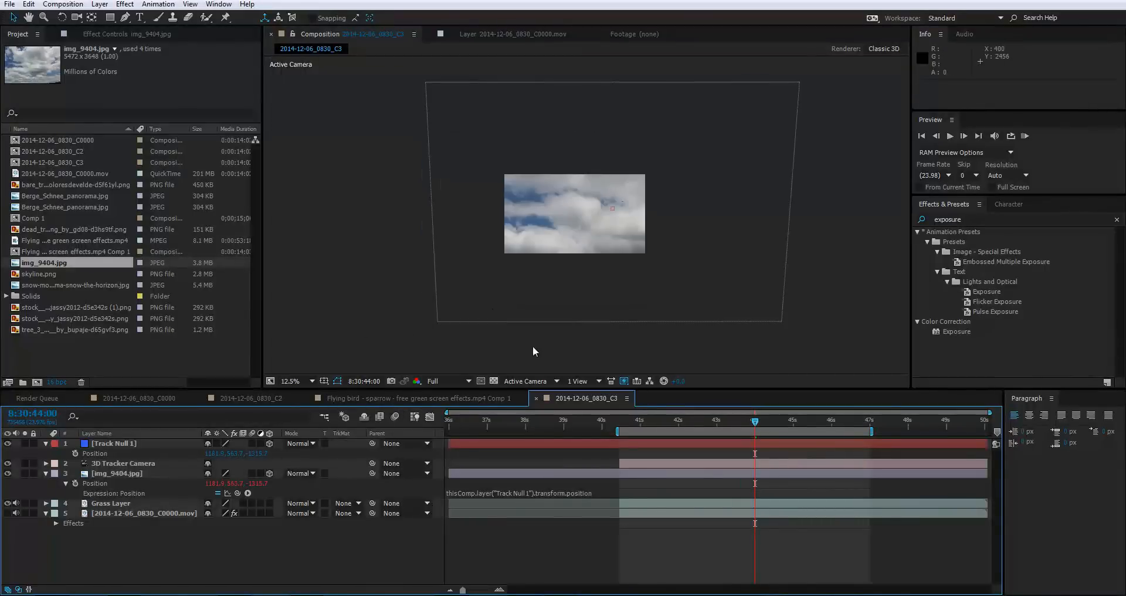
{"action": "left_click", "coordinate": [509, 320]}
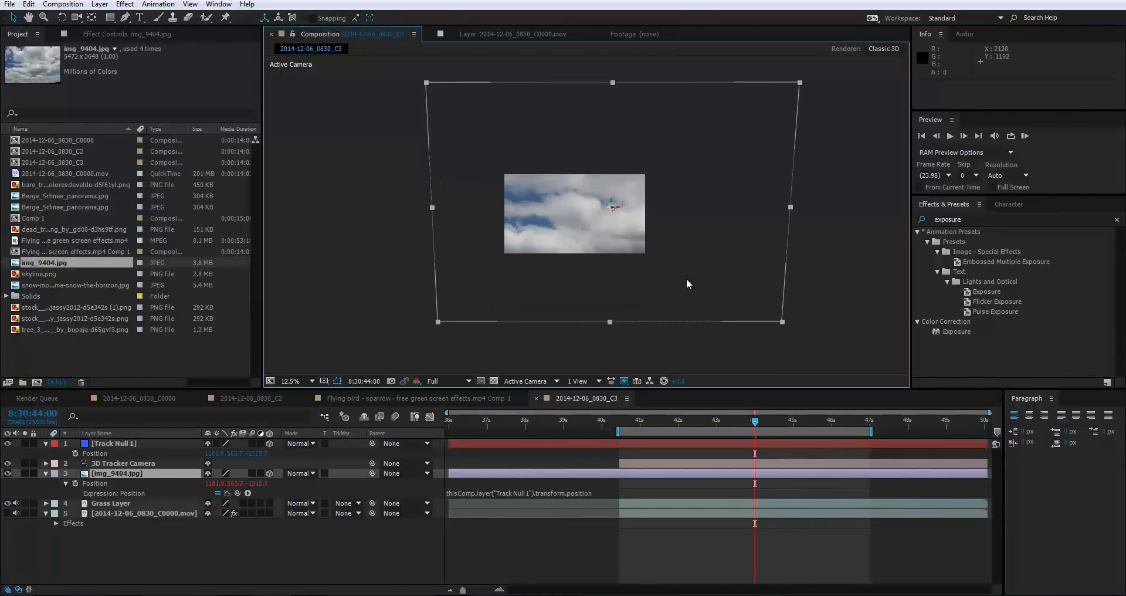
{"action": "left_click_drag", "start_coordinate": [783, 322], "coordinate": [656, 286]}
{"action": "key", "text": "period"}
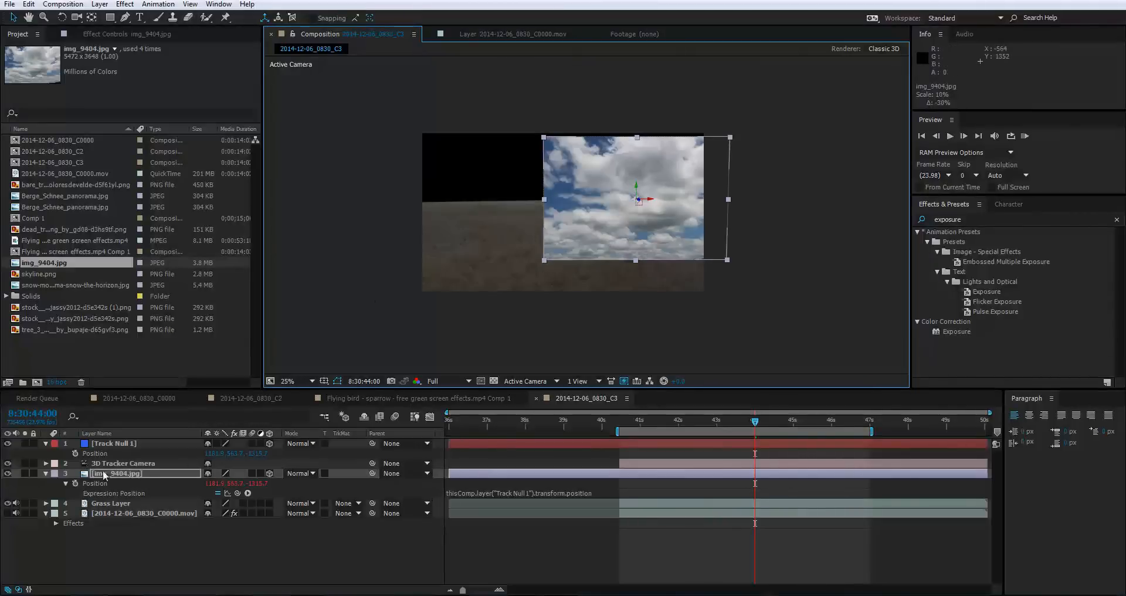
Shift the cloud image's Anchor Point vertically and horizontally so its lower edge sits on the horizon near the frame's centre.
{"action": "left_click", "coordinate": [45, 473]}
{"action": "left_click", "coordinate": [46, 473]}
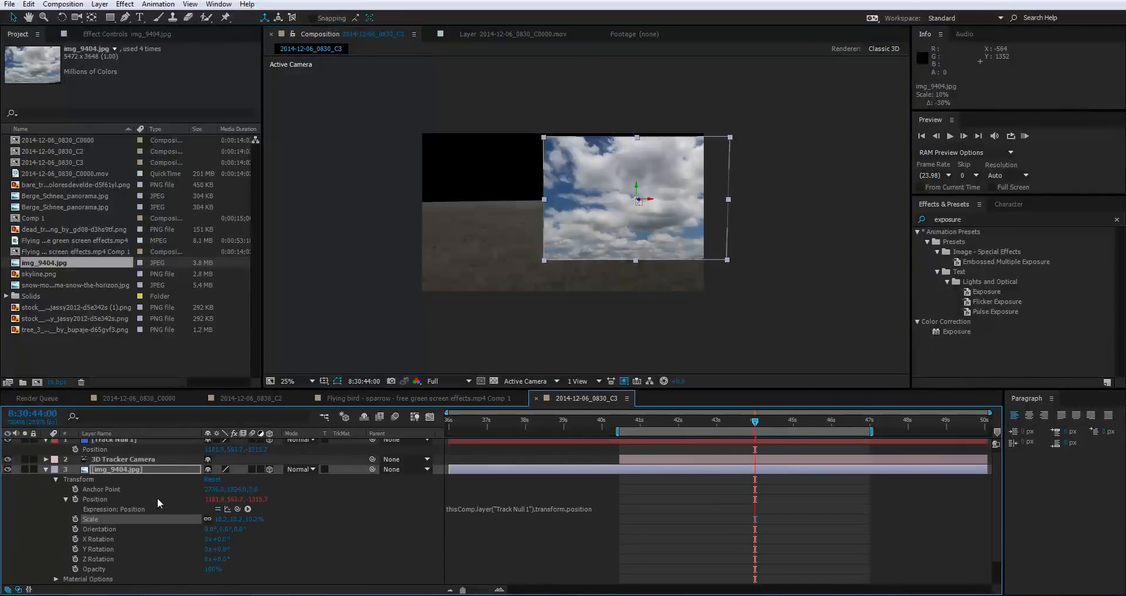
{"action": "left_click_drag", "start_coordinate": [235, 489], "coordinate": [1120, 569]}
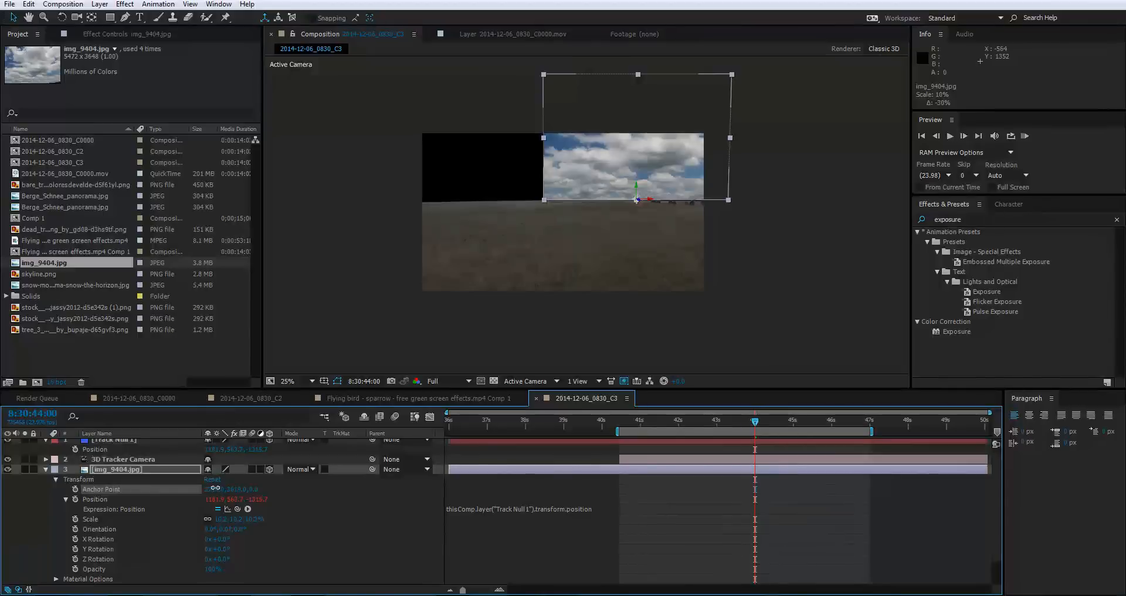
{"action": "left_click_drag", "start_coordinate": [216, 488], "coordinate": [591, 516]}
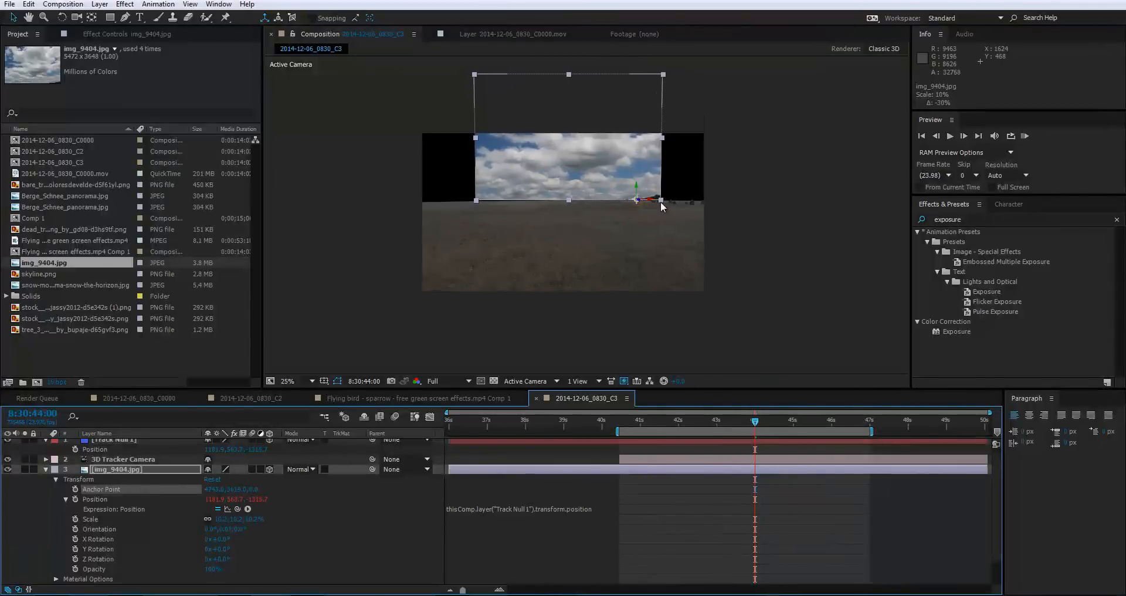
Enlarge the cloud image to about 18.4% and adjust its Anchor Point so it spans the frame width and dips slightly below the horizon.
{"action": "left_click_drag", "start_coordinate": [661, 203], "coordinate": [747, 217]}
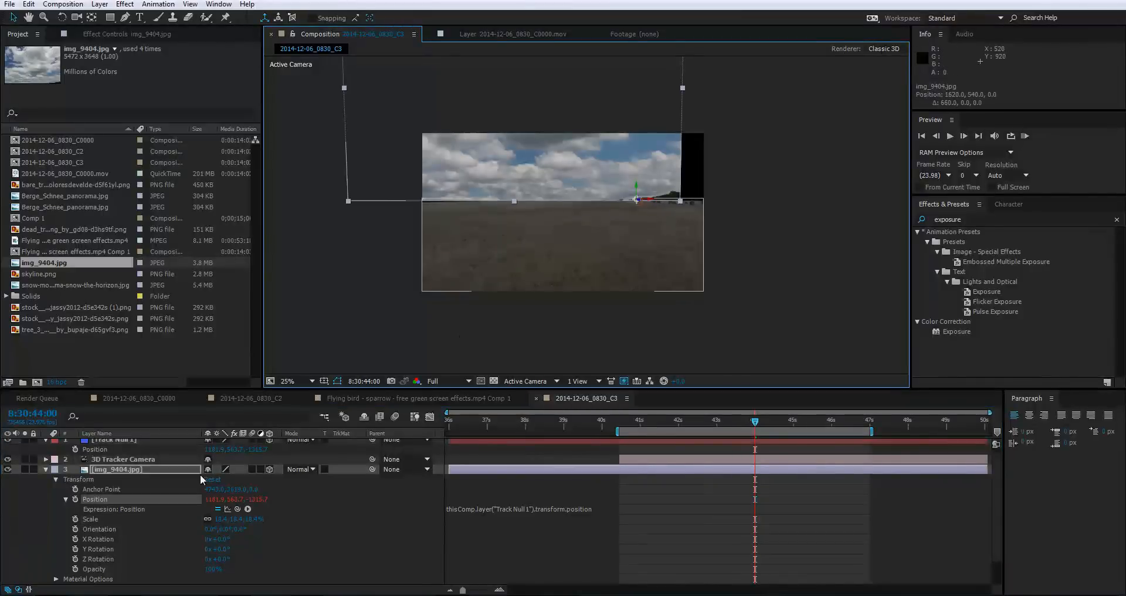
{"action": "left_click", "coordinate": [234, 499]}
{"action": "left_click_drag", "start_coordinate": [231, 488], "coordinate": [132, 480]}
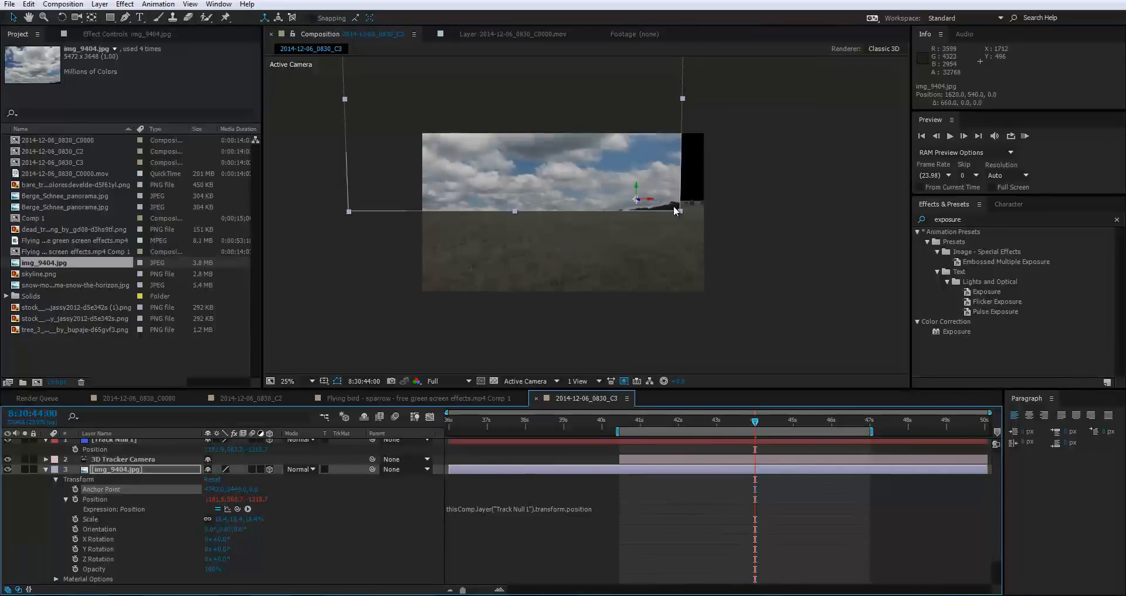
{"action": "left_click_drag", "start_coordinate": [218, 490], "coordinate": [6, 487]}
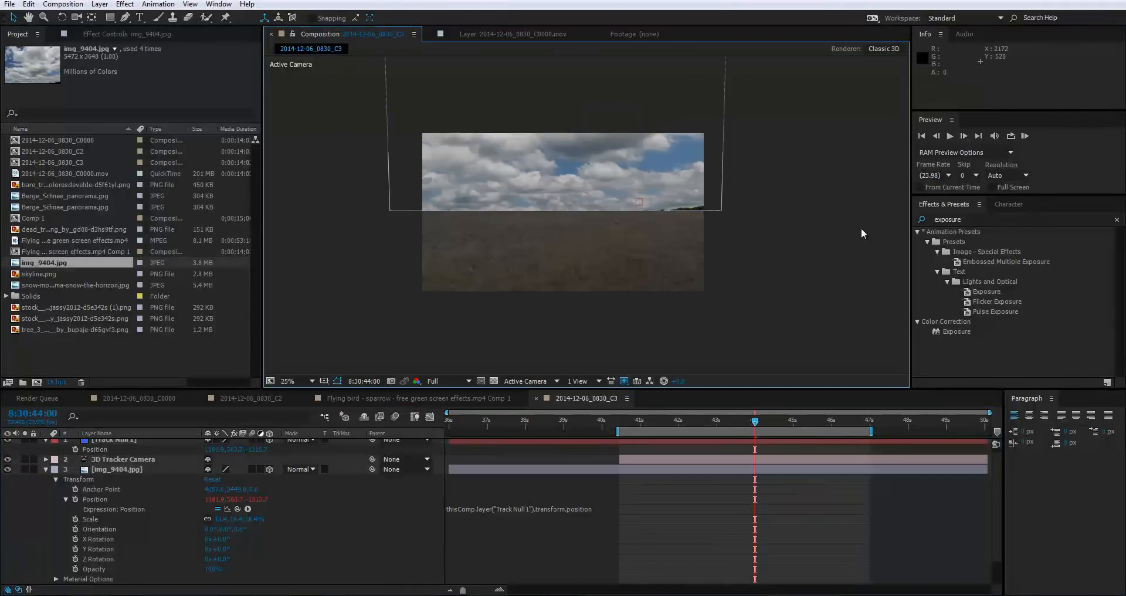
{"action": "key", "text": "period"}
{"action": "key", "text": "comma"}
{"action": "left_click", "coordinate": [45, 469]}
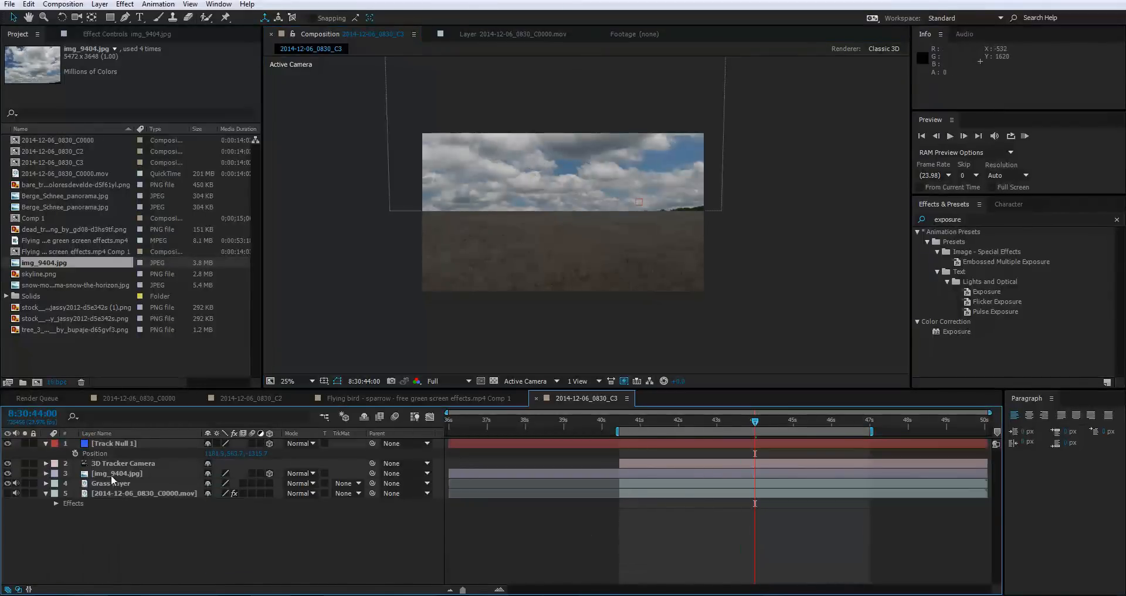
Move the img_9404.jpg layer beneath Grass Layer and check the horizon edge up close.
{"action": "left_click_drag", "start_coordinate": [111, 474], "coordinate": [110, 486]}
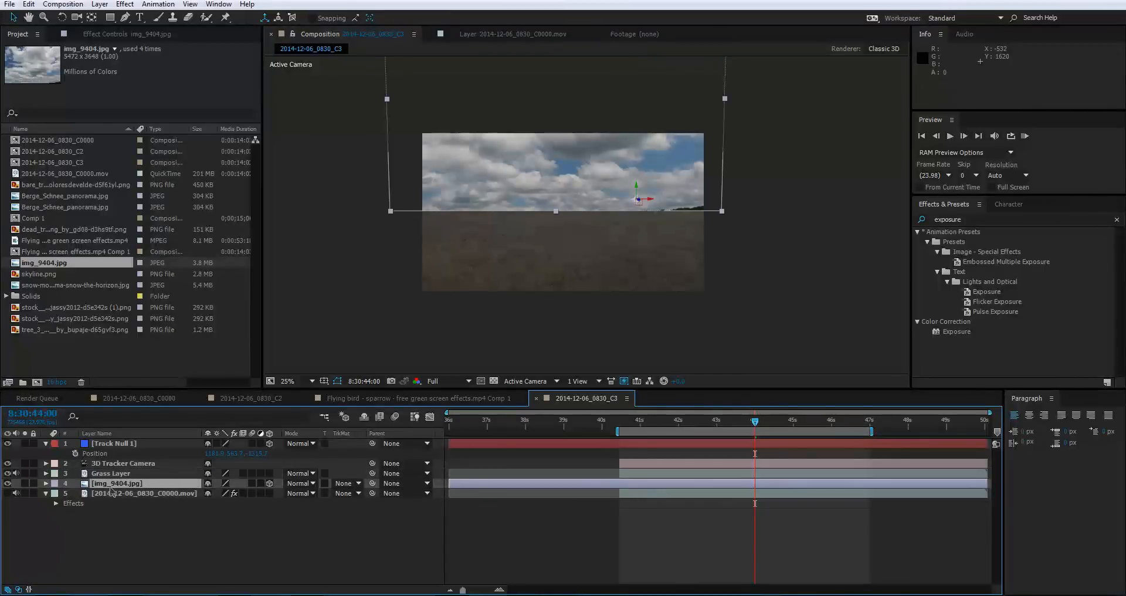
{"action": "left_click", "coordinate": [371, 249]}
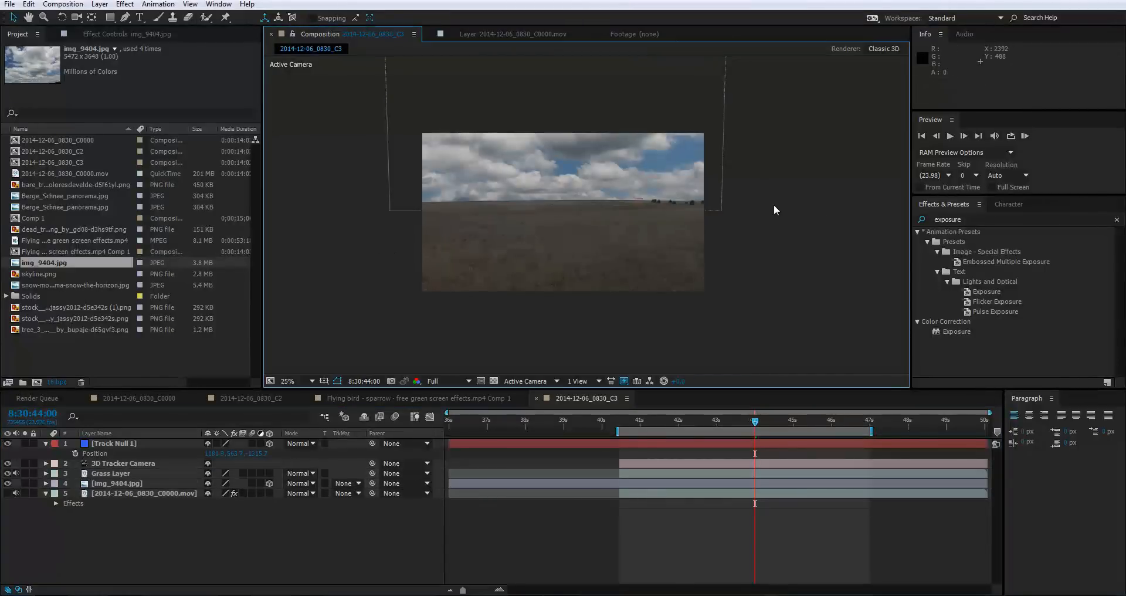
{"action": "scroll", "coordinate": [543, 141], "scroll_direction": "up", "scroll_amount": 2}
{"action": "scroll", "coordinate": [544, 141], "scroll_direction": "down", "scroll_amount": 2}
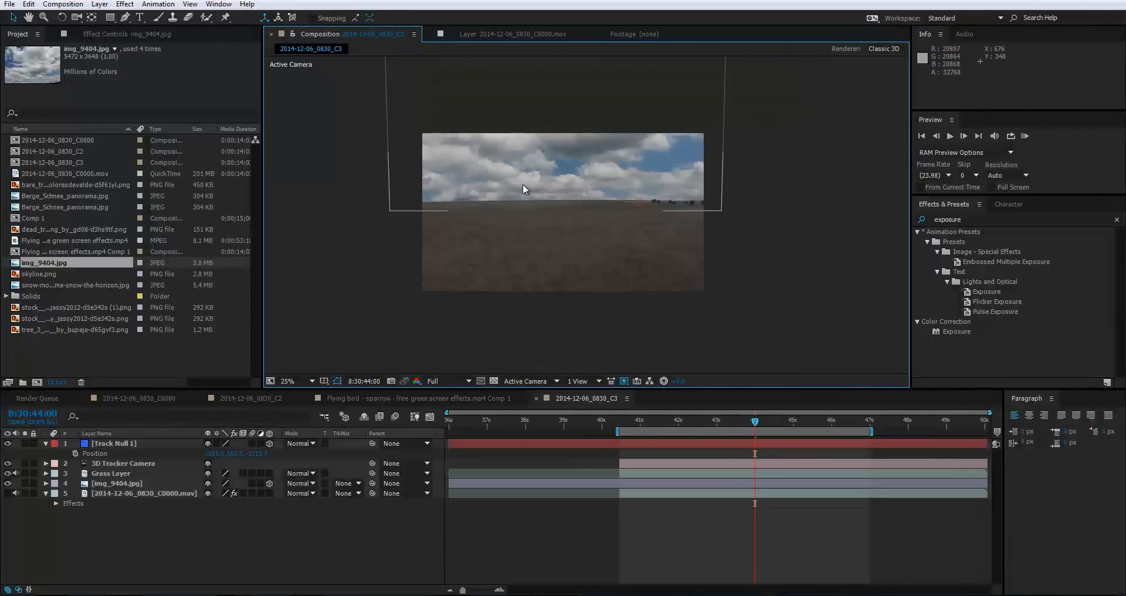
{"action": "scroll", "coordinate": [501, 151], "scroll_direction": "up", "scroll_amount": 2}
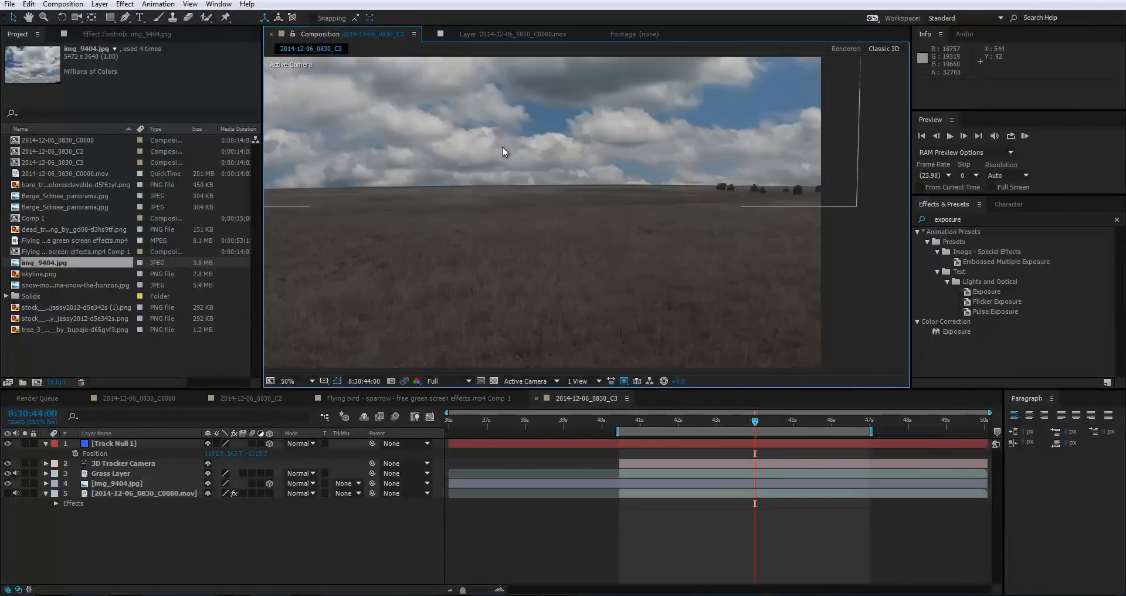
{"action": "scroll", "coordinate": [511, 150], "scroll_direction": "down", "scroll_amount": 2}
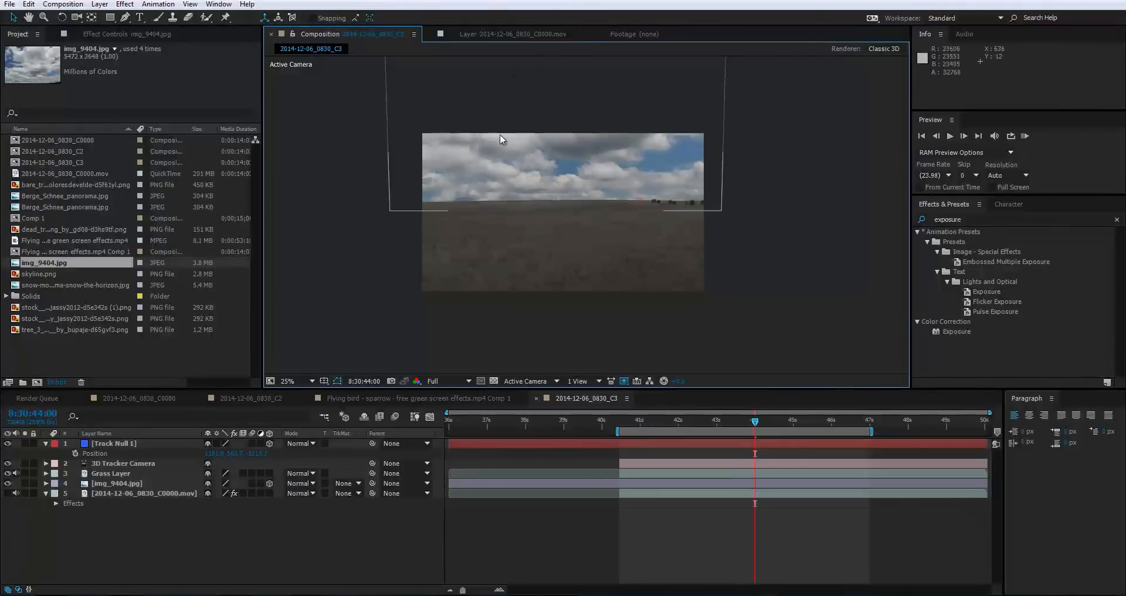
Rotate the cloud image about 32° around its X axis so its upper part tilts toward the camera.
{"action": "left_click", "coordinate": [122, 473]}
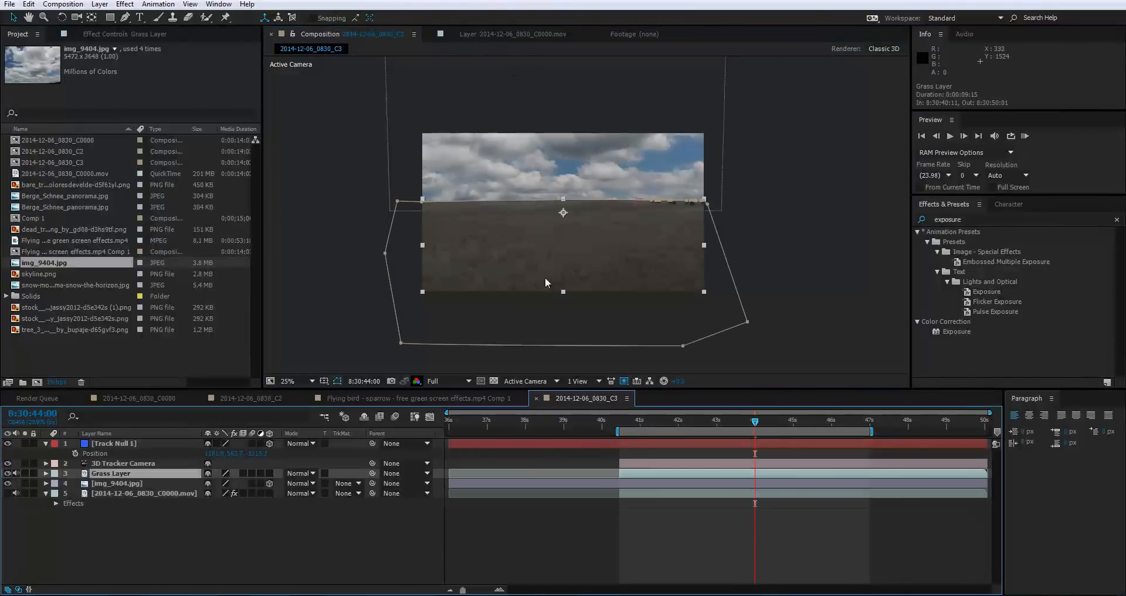
{"action": "left_click", "coordinate": [121, 486]}
{"action": "key", "text": "comma"}
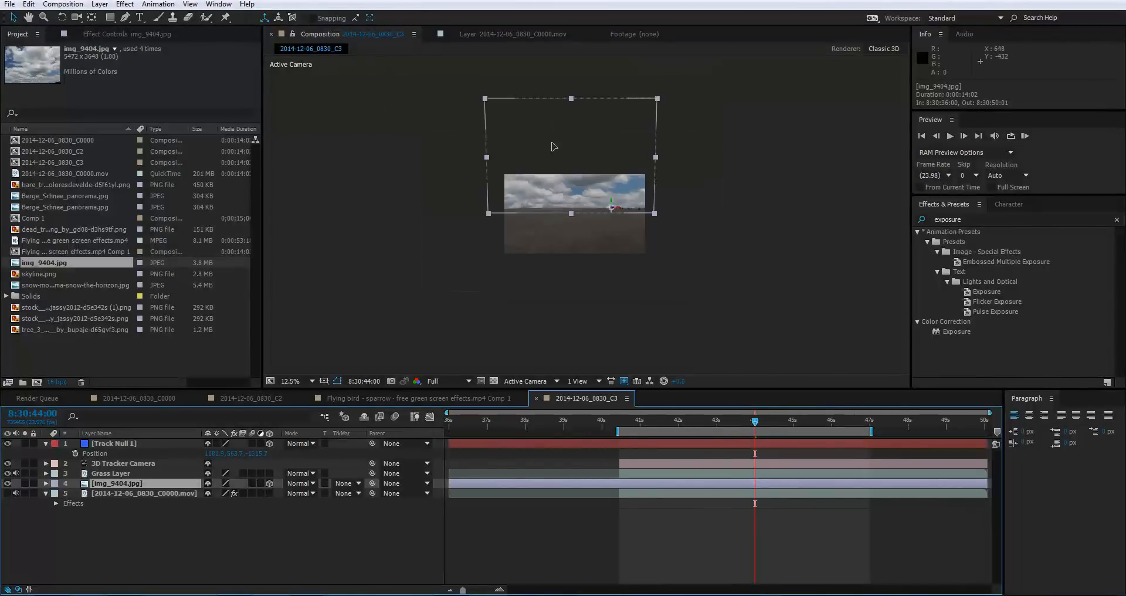
{"action": "left_click", "coordinate": [532, 170]}
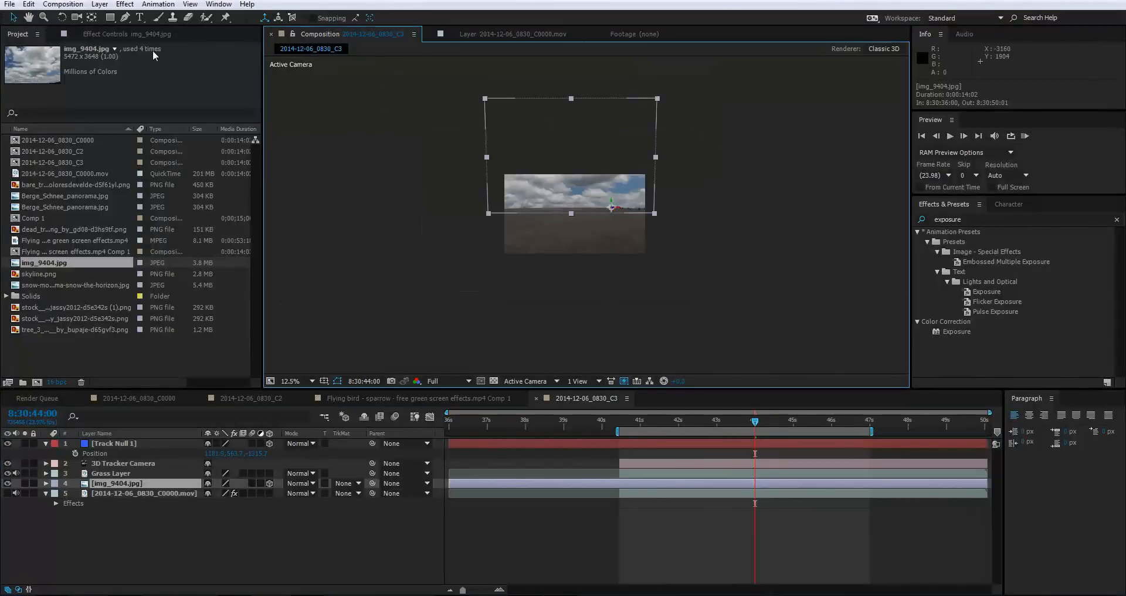
{"action": "left_click", "coordinate": [61, 17]}
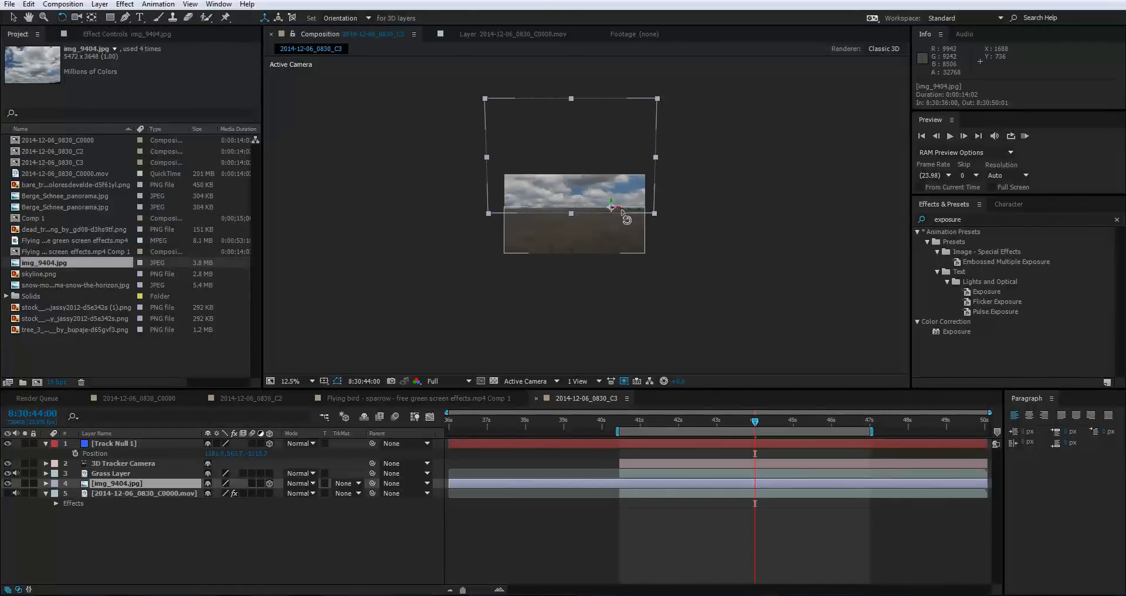
{"action": "key", "text": "period"}
{"action": "left_click", "coordinate": [150, 480]}
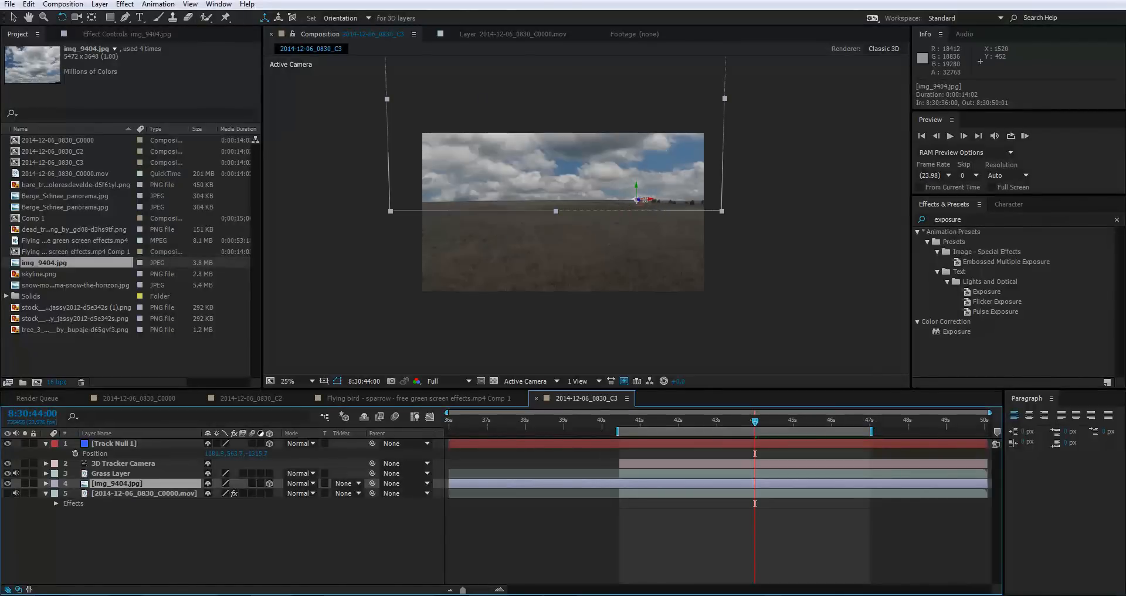
{"action": "left_click_drag", "start_coordinate": [644, 200], "coordinate": [641, 205]}
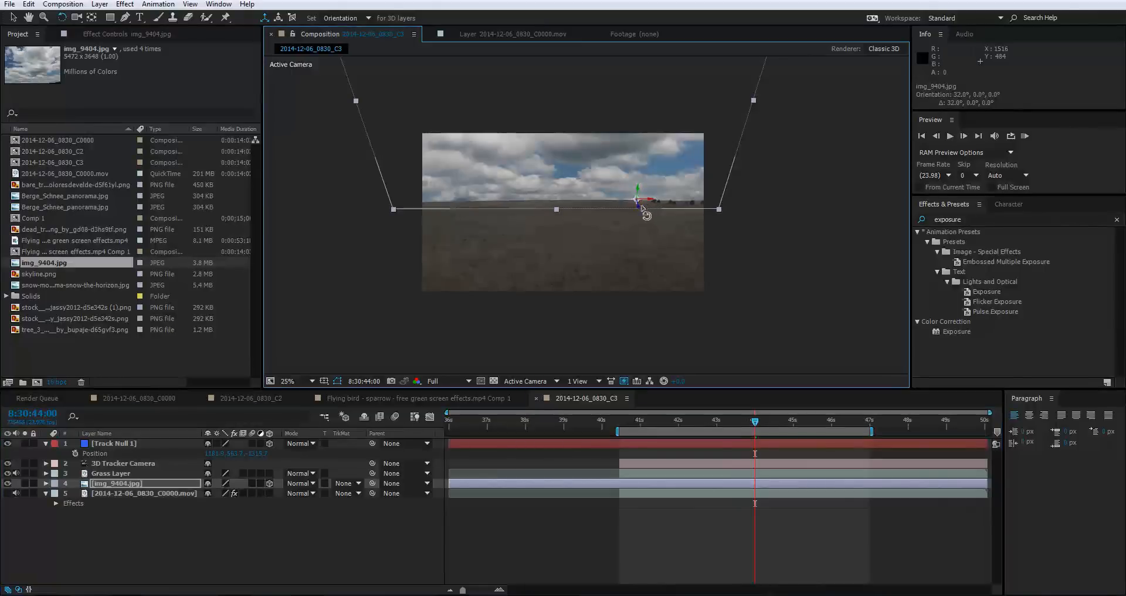
{"action": "key", "text": "v"}
{"action": "left_click", "coordinate": [372, 325]}
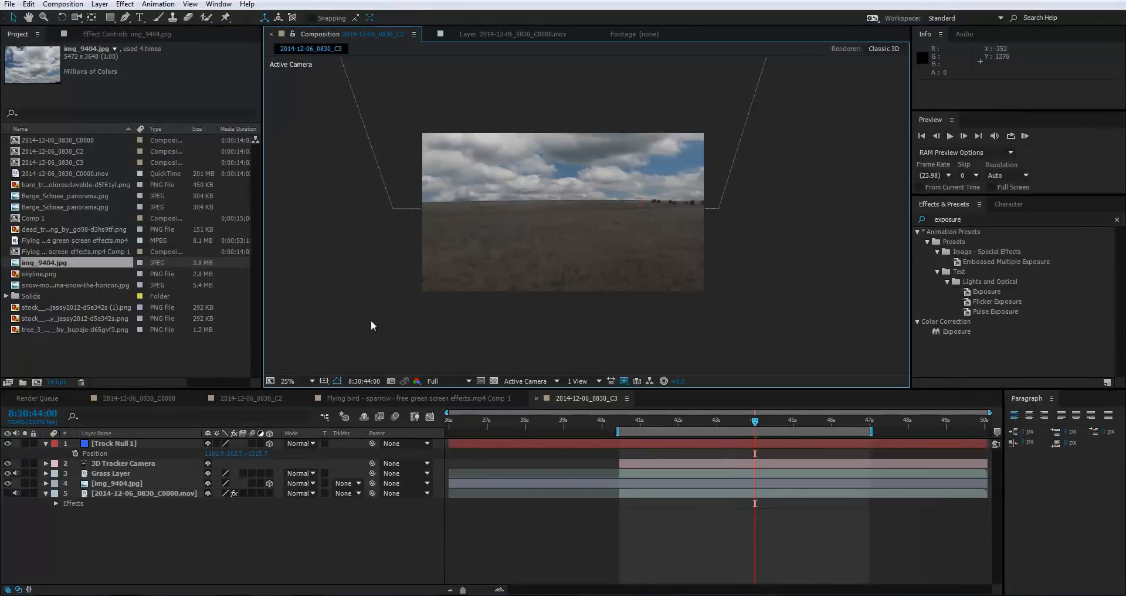
Find the Corner Pin effect and apply it to the cloud image layer.
{"action": "left_click", "coordinate": [986, 219]}
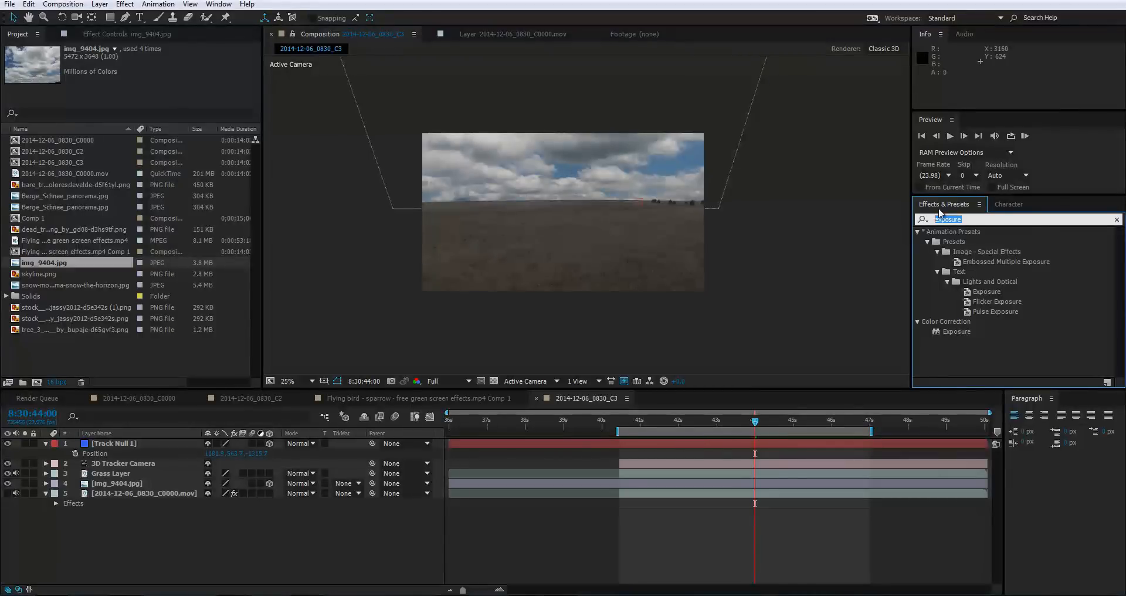
{"action": "type", "text": "corner"}
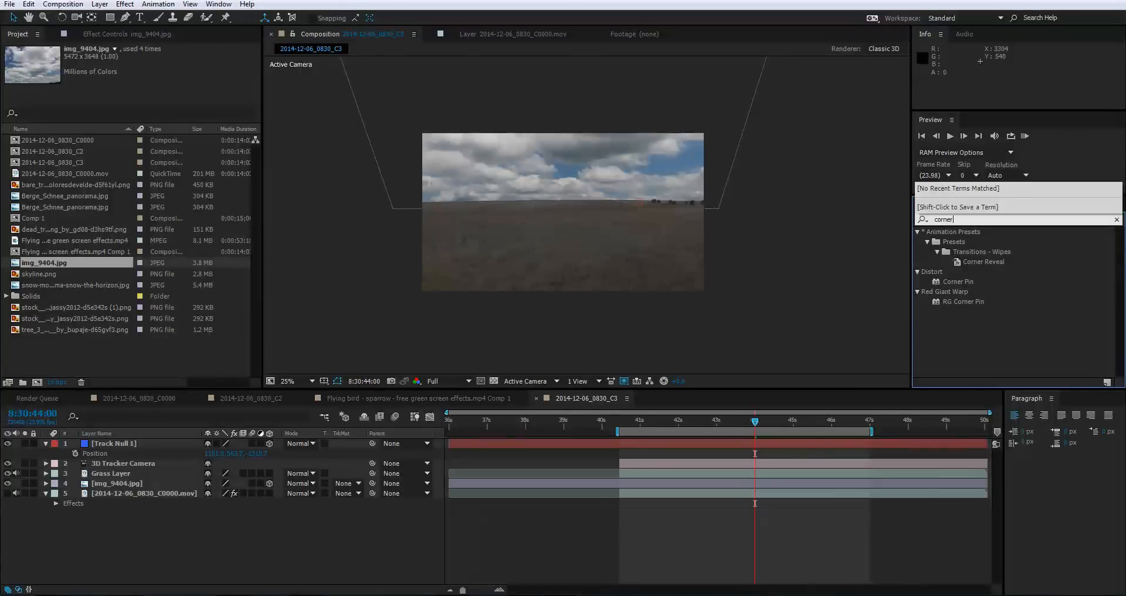
{"action": "left_click_drag", "start_coordinate": [942, 286], "coordinate": [125, 482]}
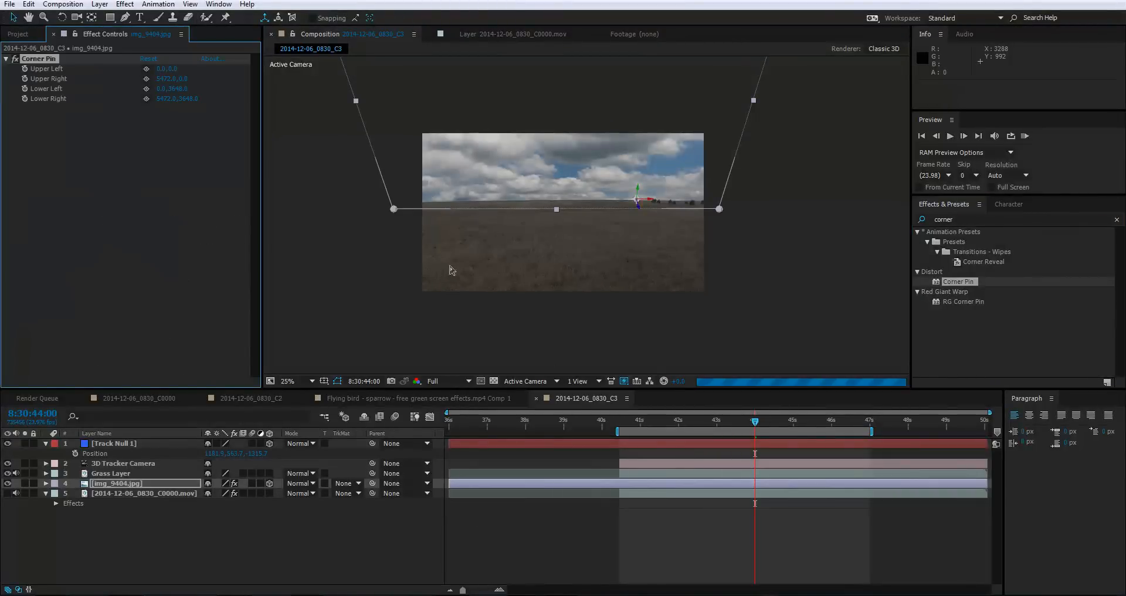
Rename the img_9404.jpg layer to "CLouds".
{"action": "right_click", "coordinate": [132, 484]}
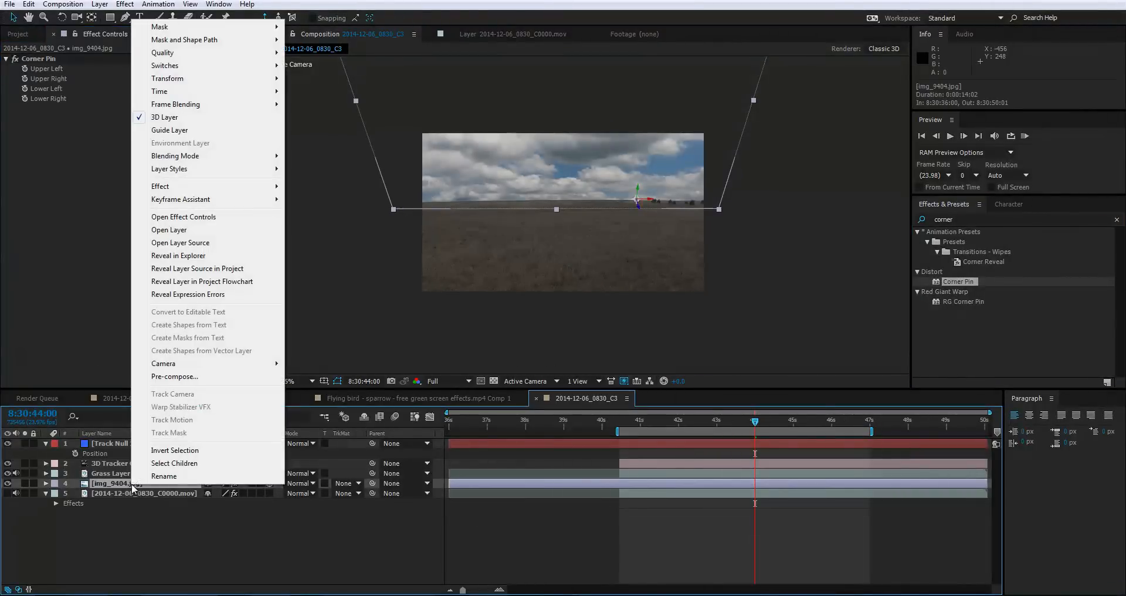
{"action": "left_click", "coordinate": [234, 475]}
{"action": "type", "text": "CLoud"}
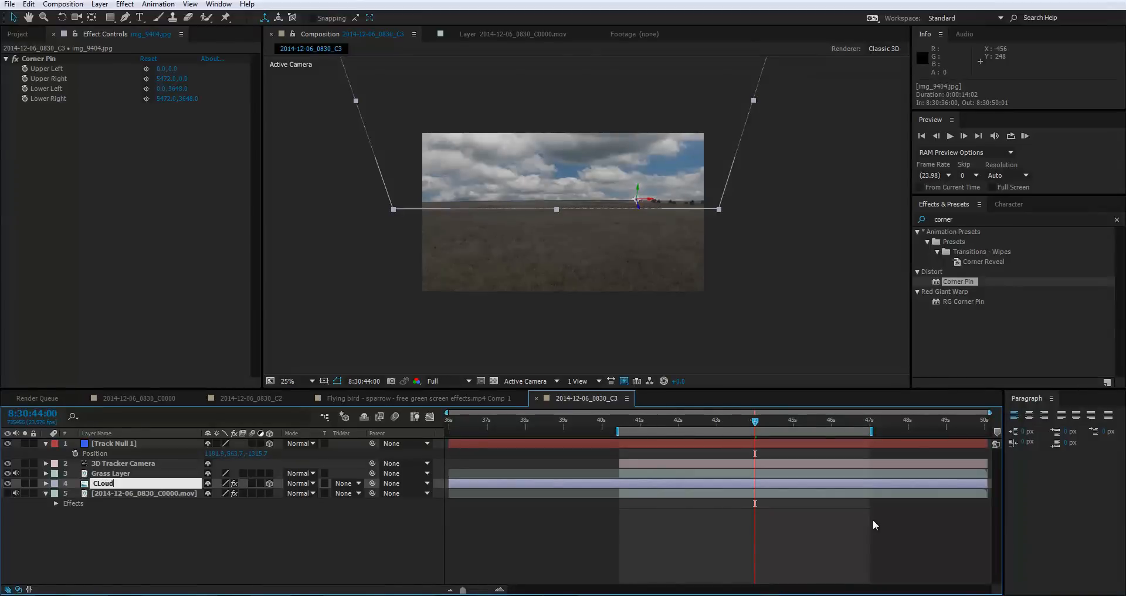
{"action": "type", "text": "s"}
{"action": "key", "text": "Return"}
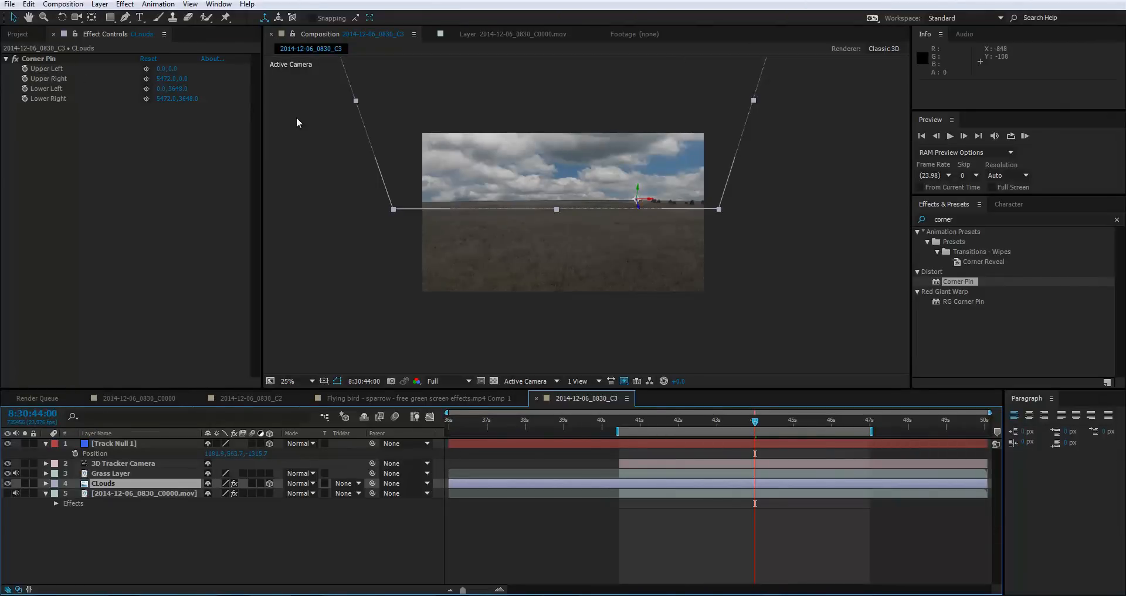
{"action": "key", "text": "comma"}
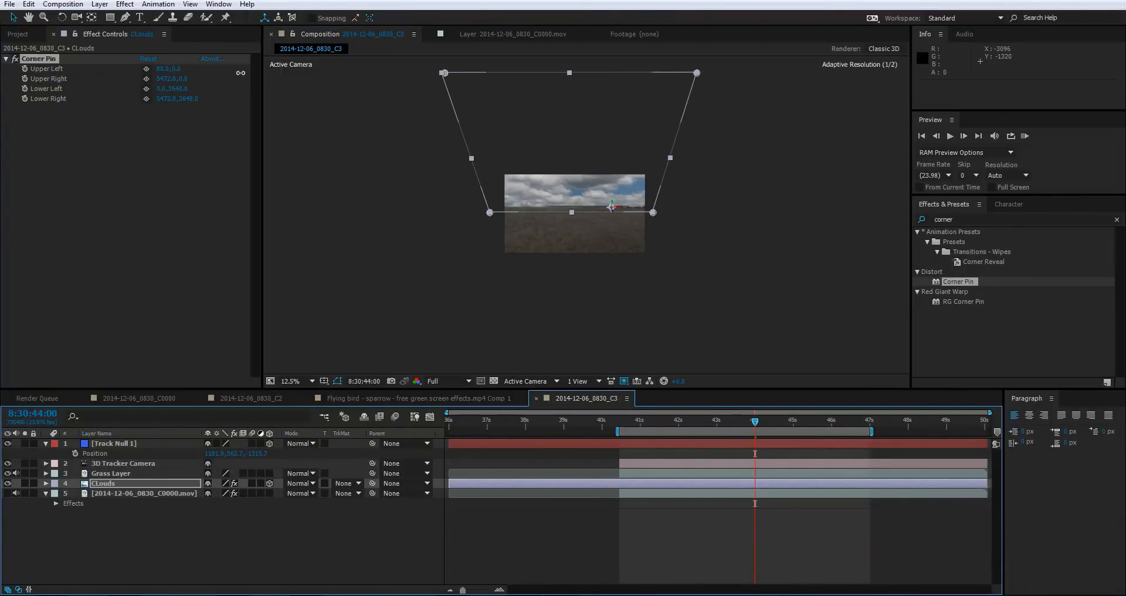
{"action": "left_click_drag", "start_coordinate": [172, 69], "coordinate": [473, 80]}
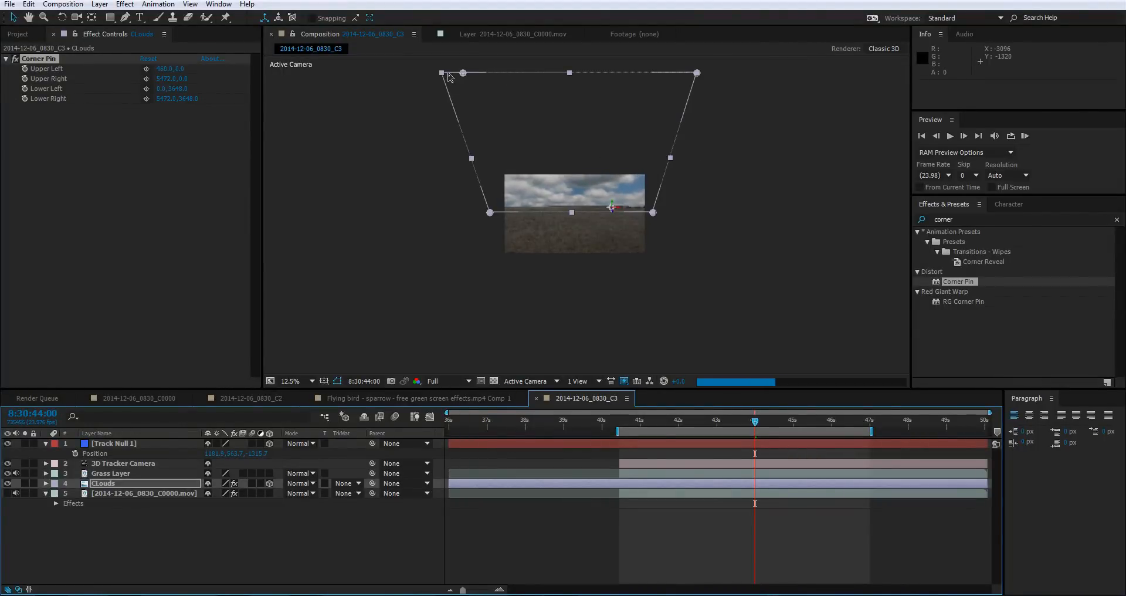
{"action": "key", "text": "ctrl+z"}
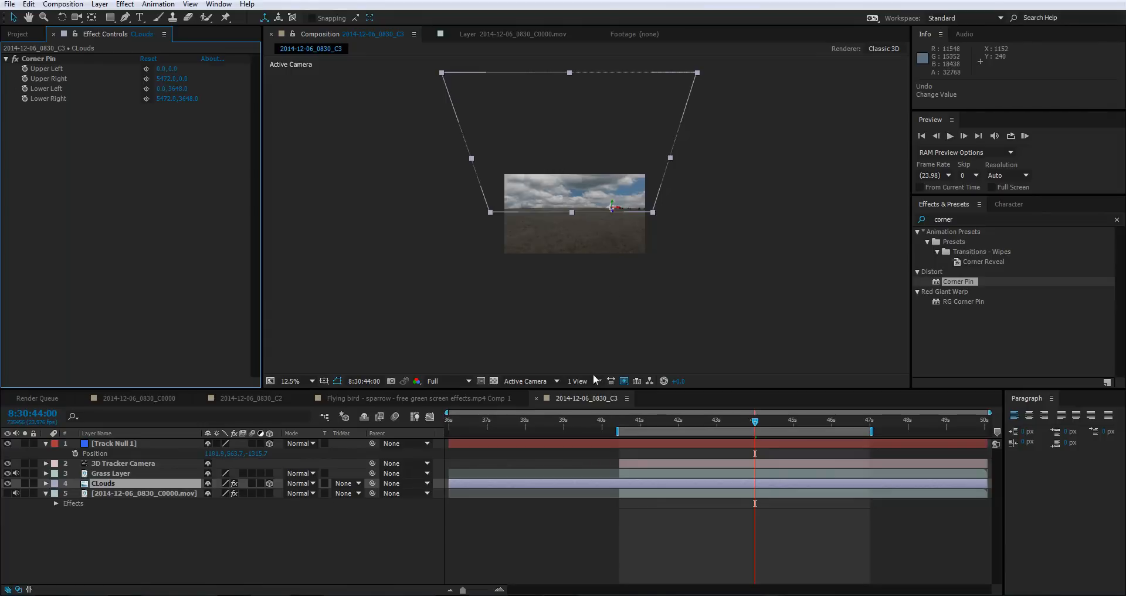
At 8:30:40:11, start keyframing all four Corner Pin points on the CLouds layer.
{"action": "left_click", "coordinate": [623, 422]}
{"action": "left_click", "coordinate": [620, 428]}
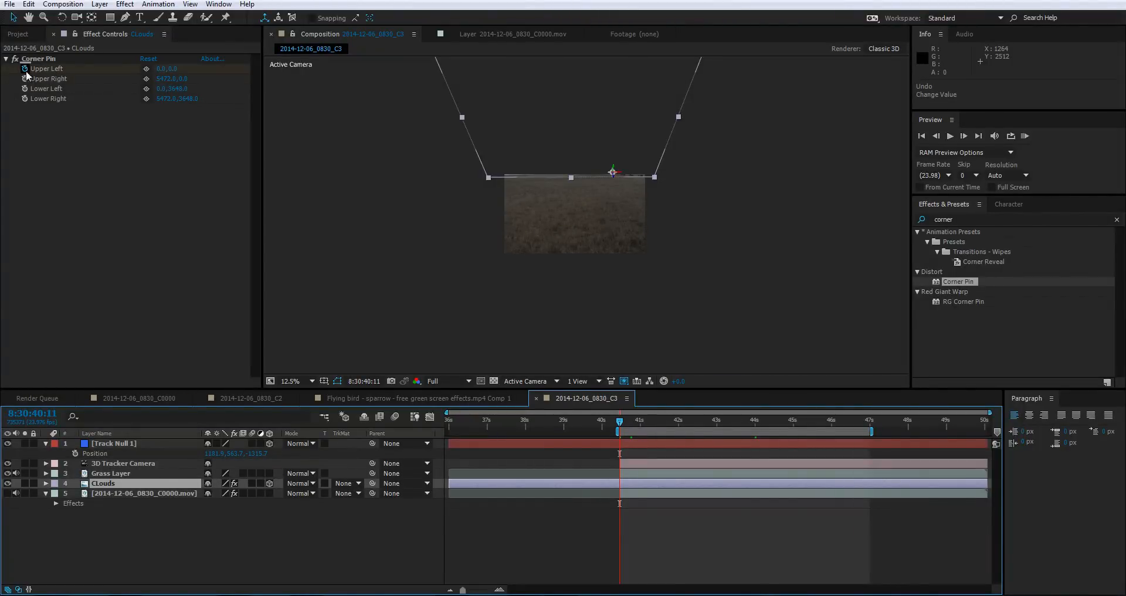
{"action": "left_click", "coordinate": [31, 117]}
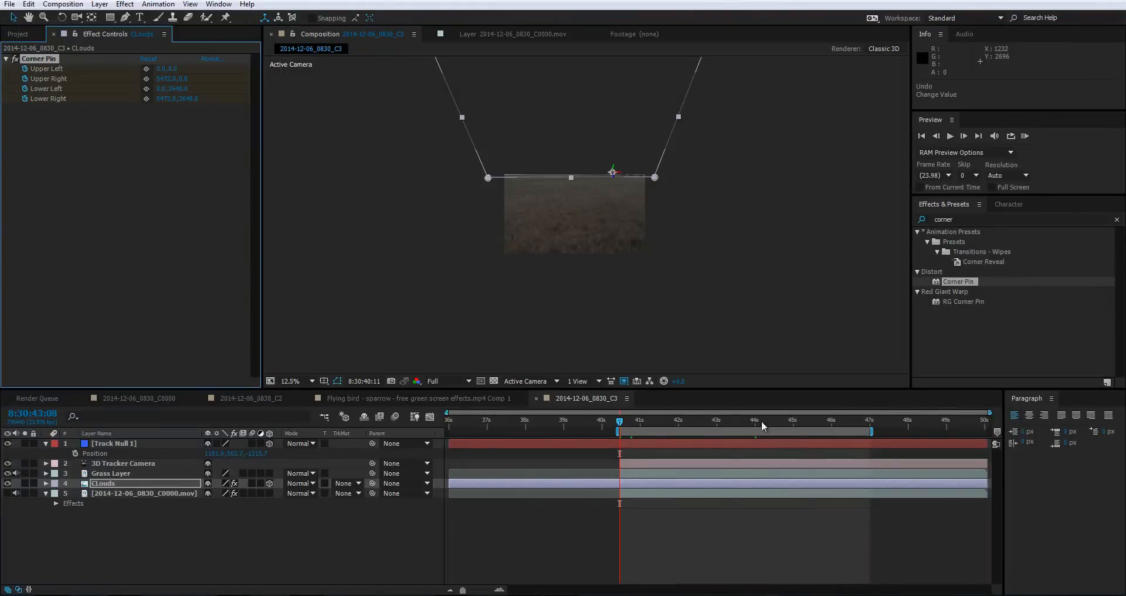
At 8:30:47:00, set the X value of the Corner Pin's Upper Left point to -1000.
{"action": "left_click_drag", "start_coordinate": [761, 421], "coordinate": [871, 423]}
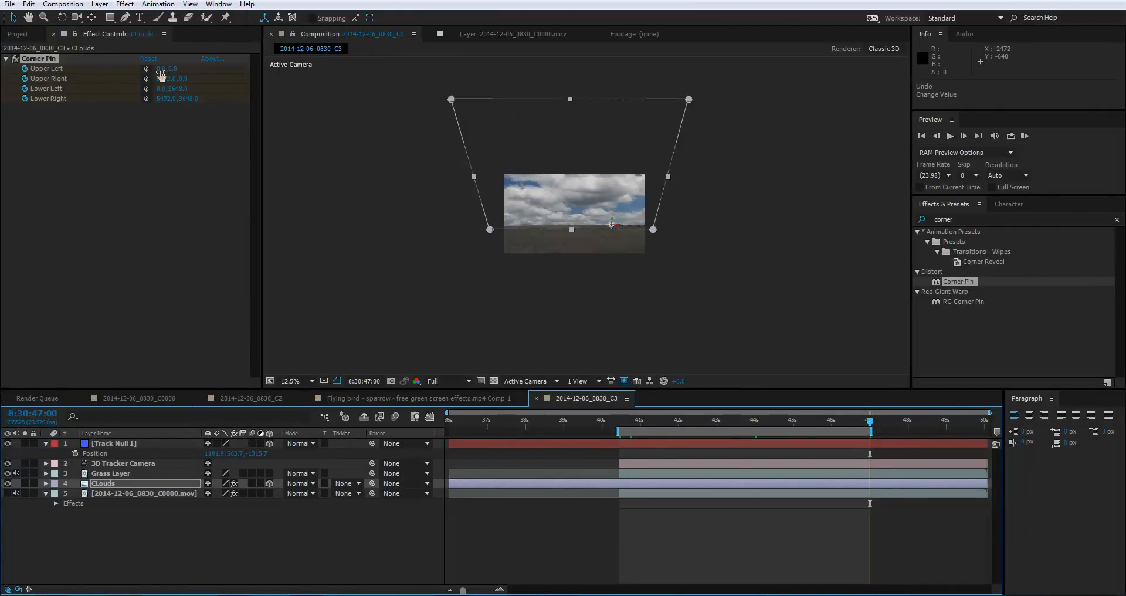
{"action": "left_click_drag", "start_coordinate": [161, 74], "coordinate": [98, 80]}
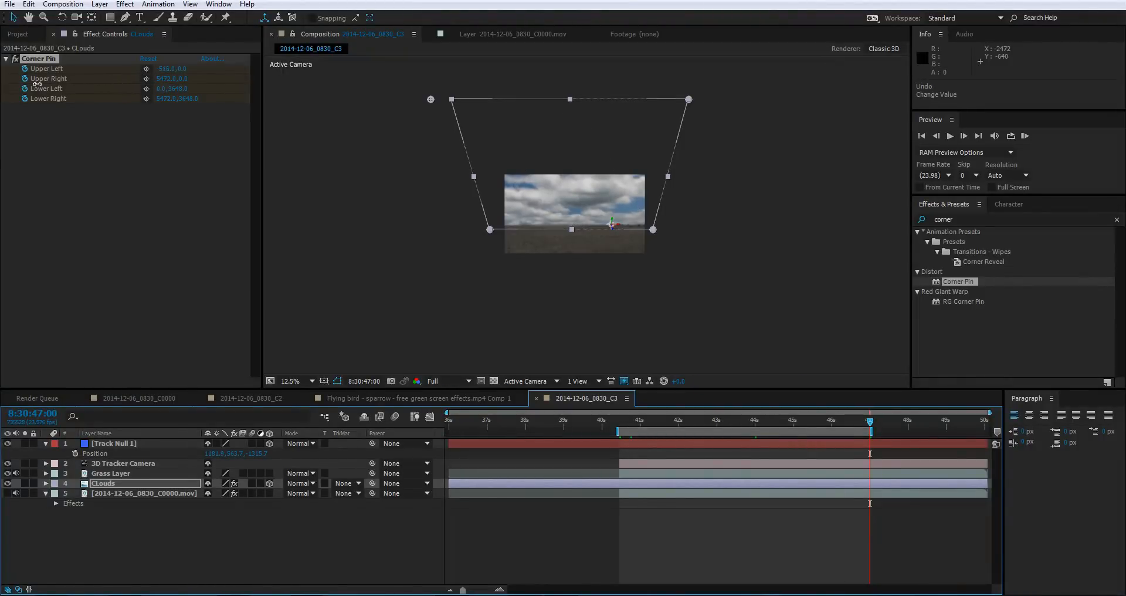
{"action": "left_click", "coordinate": [165, 71]}
{"action": "left_click", "coordinate": [166, 71]}
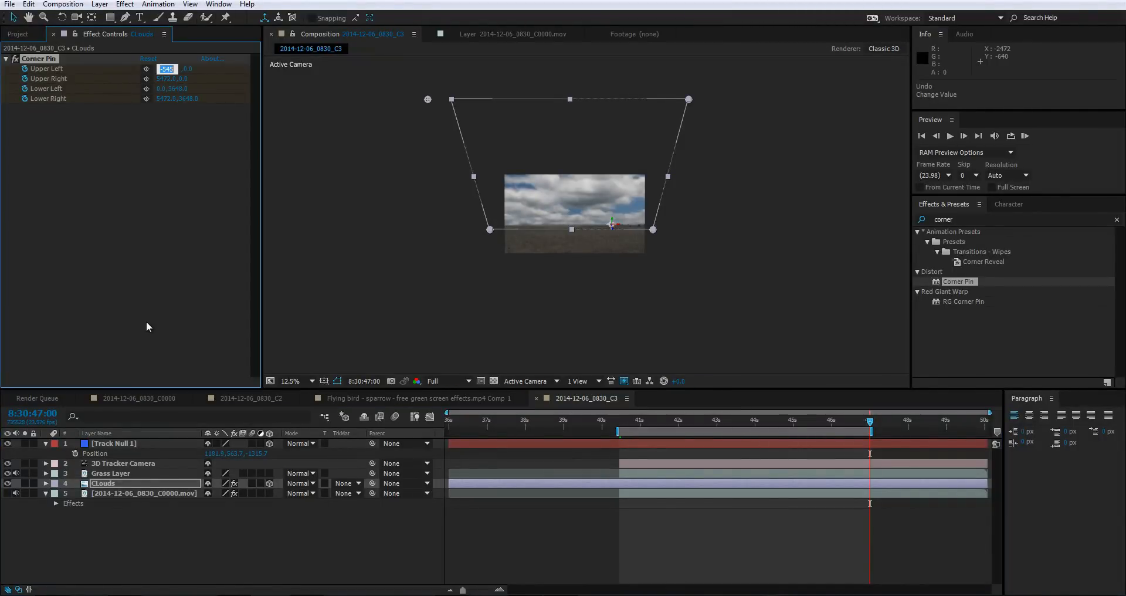
{"action": "type", "text": "-1000"}
{"action": "key", "text": "Return"}
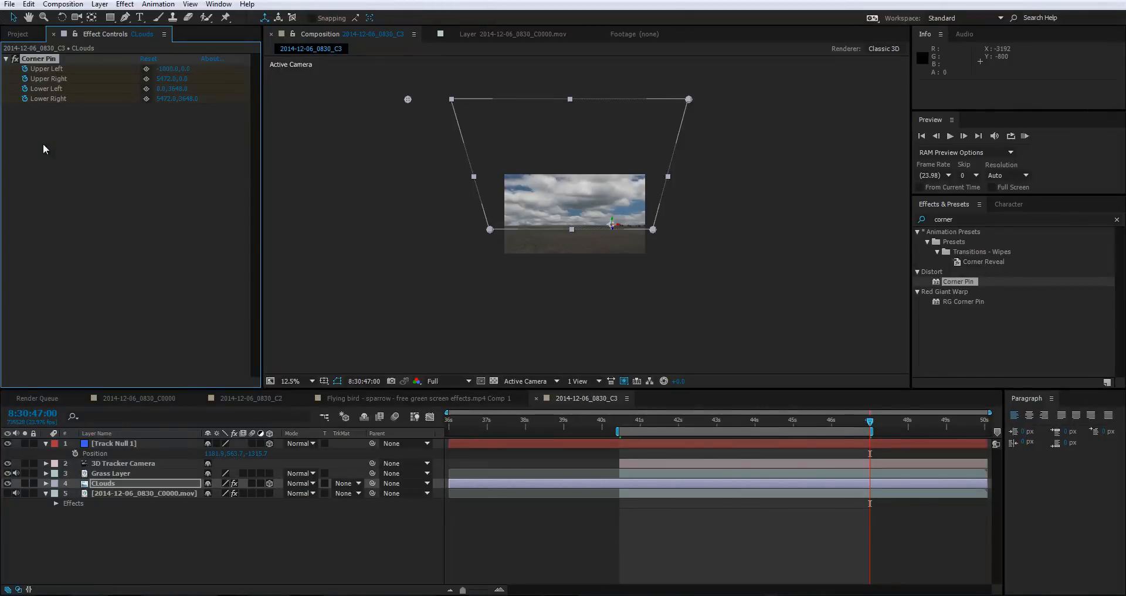
Set the X value of the Corner Pin's Upper Right point to 4472 at 8:30:47:00 and preview the cloud movement.
{"action": "left_click", "coordinate": [160, 77]}
{"action": "type", "text": "4472"}
{"action": "key", "text": "Return"}
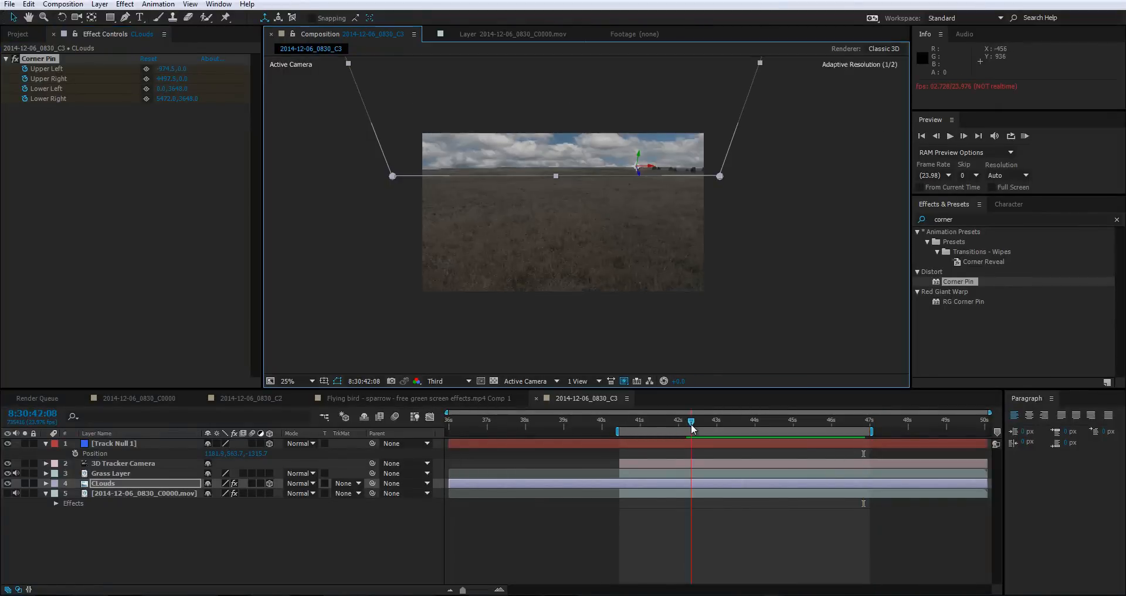
{"action": "key", "text": "space"}
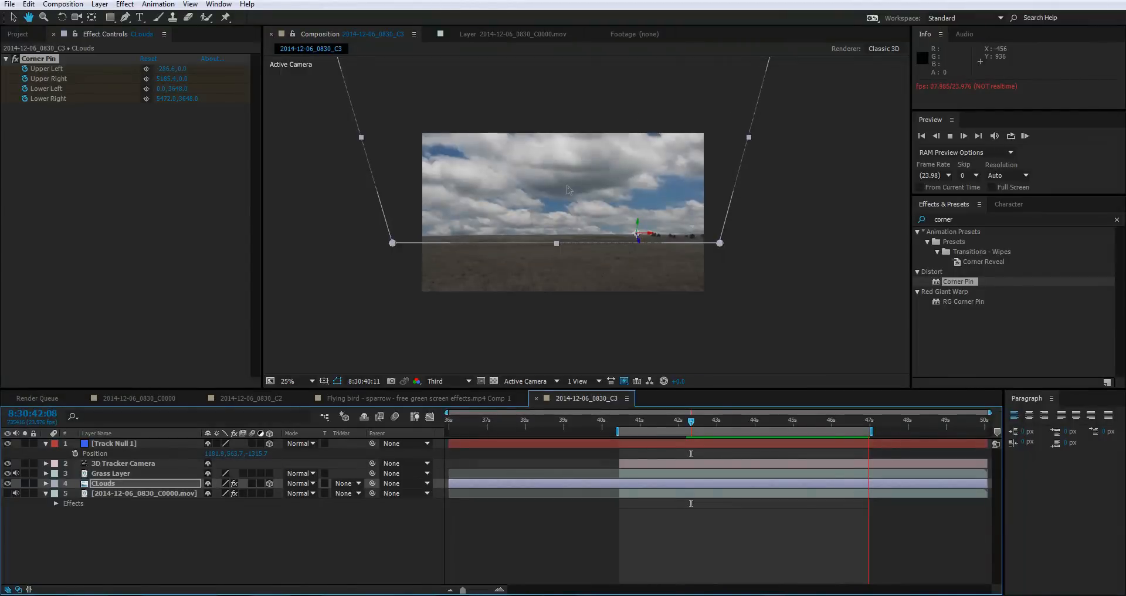
{"action": "key", "text": "space"}
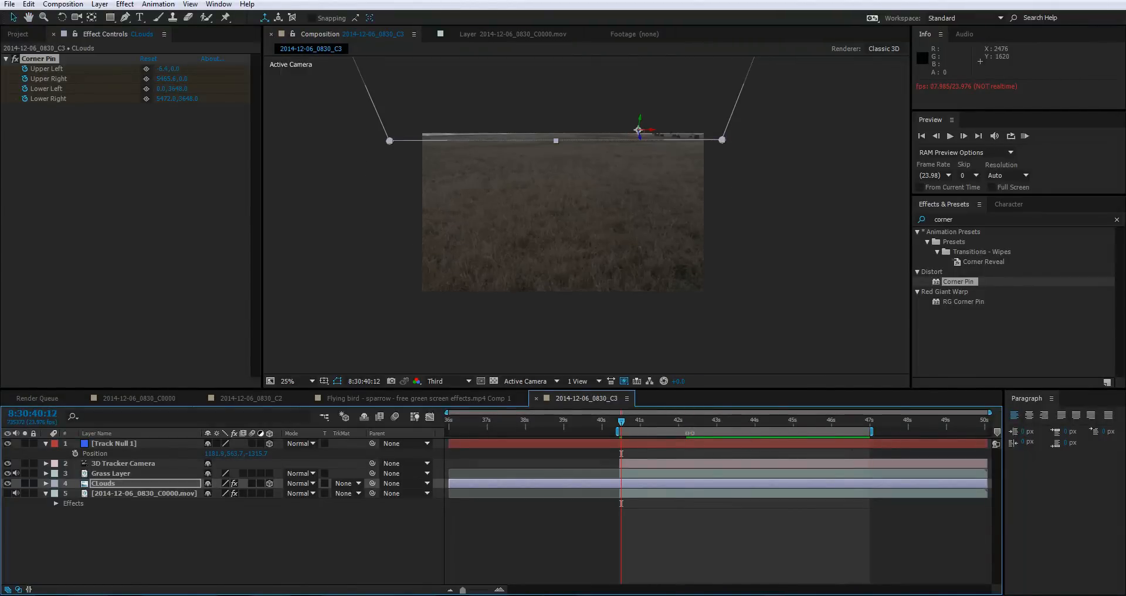
{"action": "left_click_drag", "start_coordinate": [691, 421], "coordinate": [791, 425]}
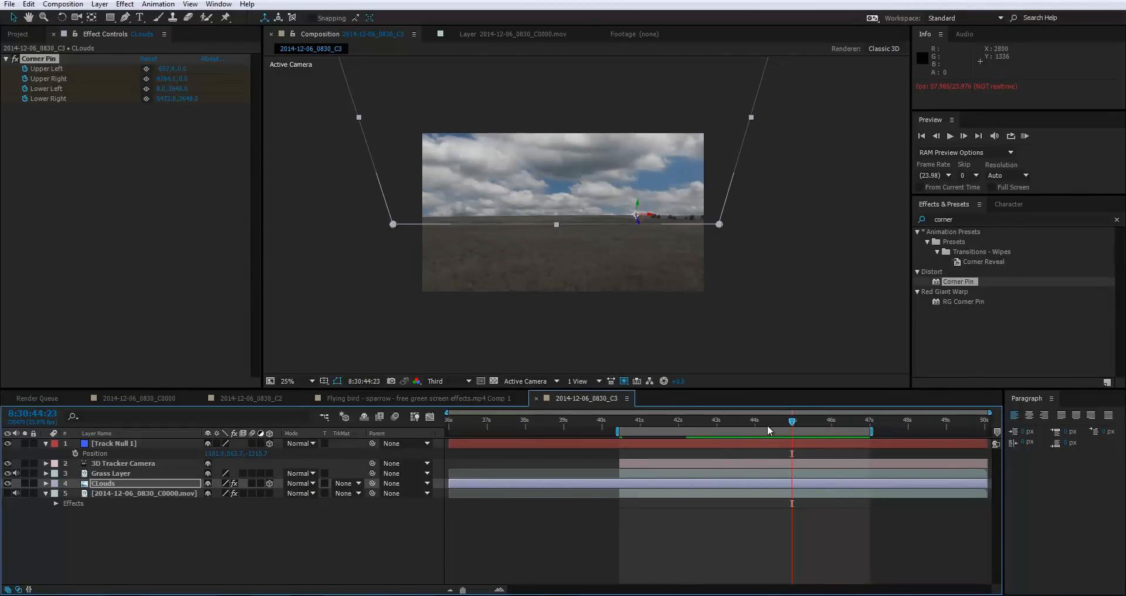
{"action": "left_click_drag", "start_coordinate": [789, 423], "coordinate": [819, 478]}
{"action": "left_click", "coordinate": [740, 274]}
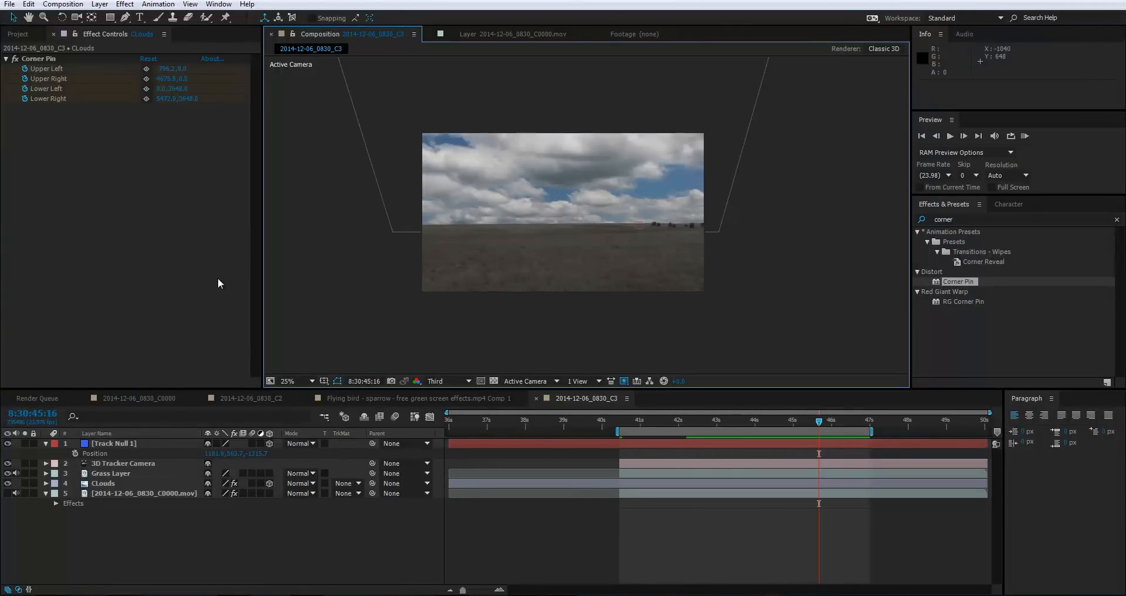
Duplicate the CLouds layer and apply the Gradient Ramp effect to the copy.
{"action": "left_click", "coordinate": [134, 532]}
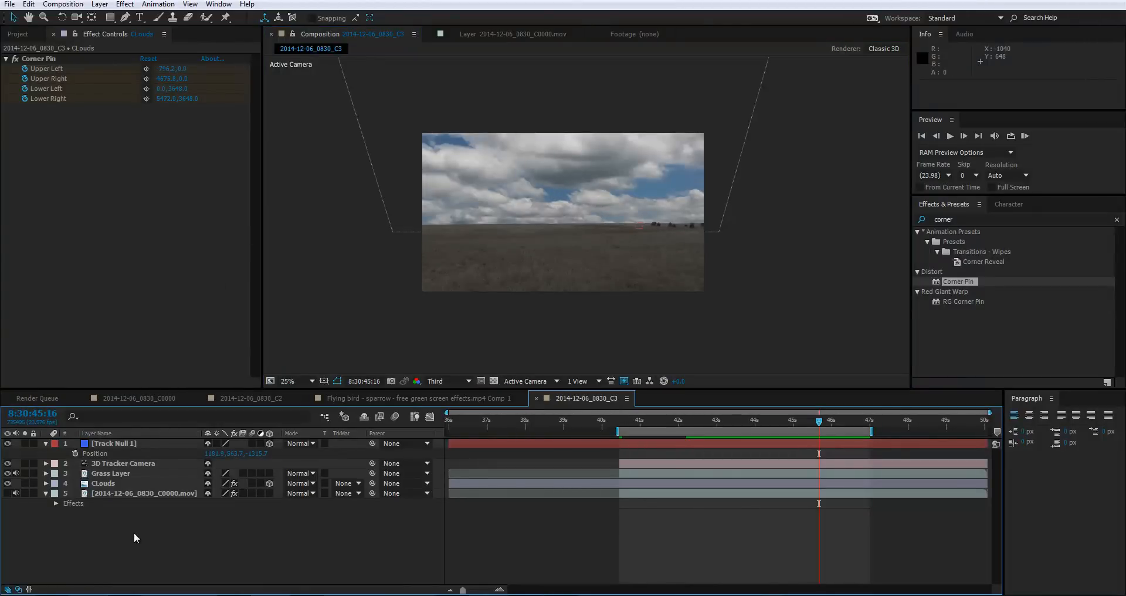
{"action": "left_click", "coordinate": [110, 483]}
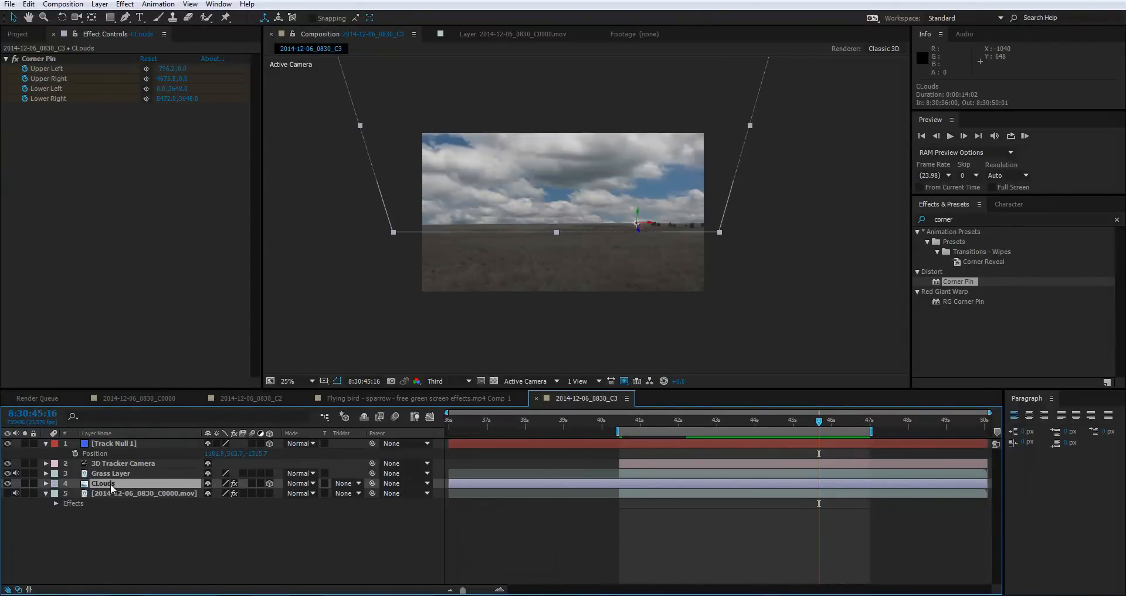
{"action": "key", "text": "ctrl+d"}
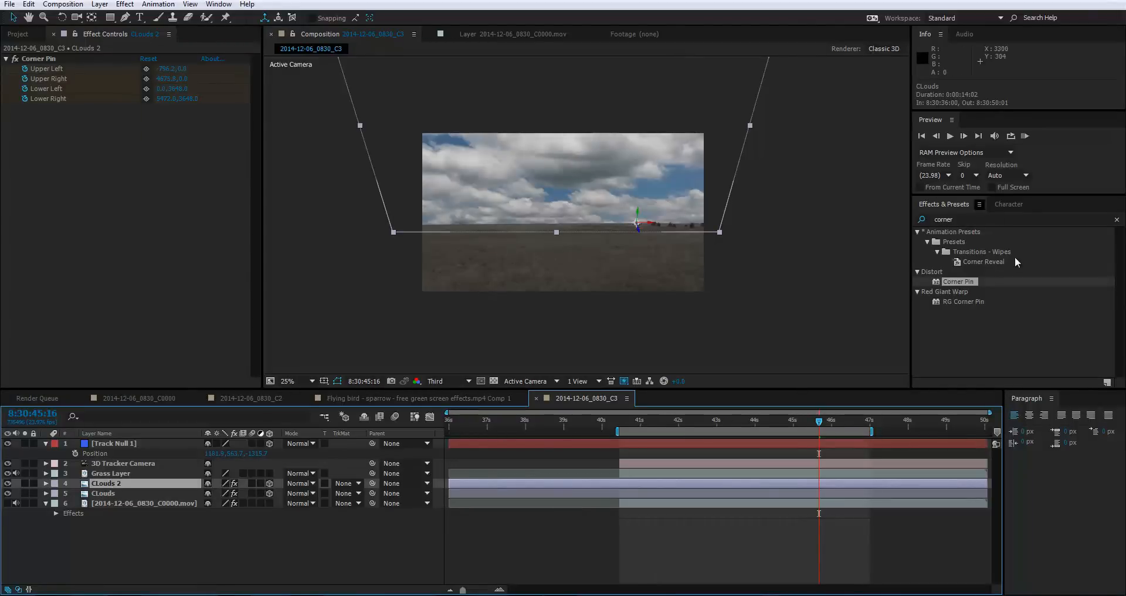
{"action": "left_click", "coordinate": [963, 219]}
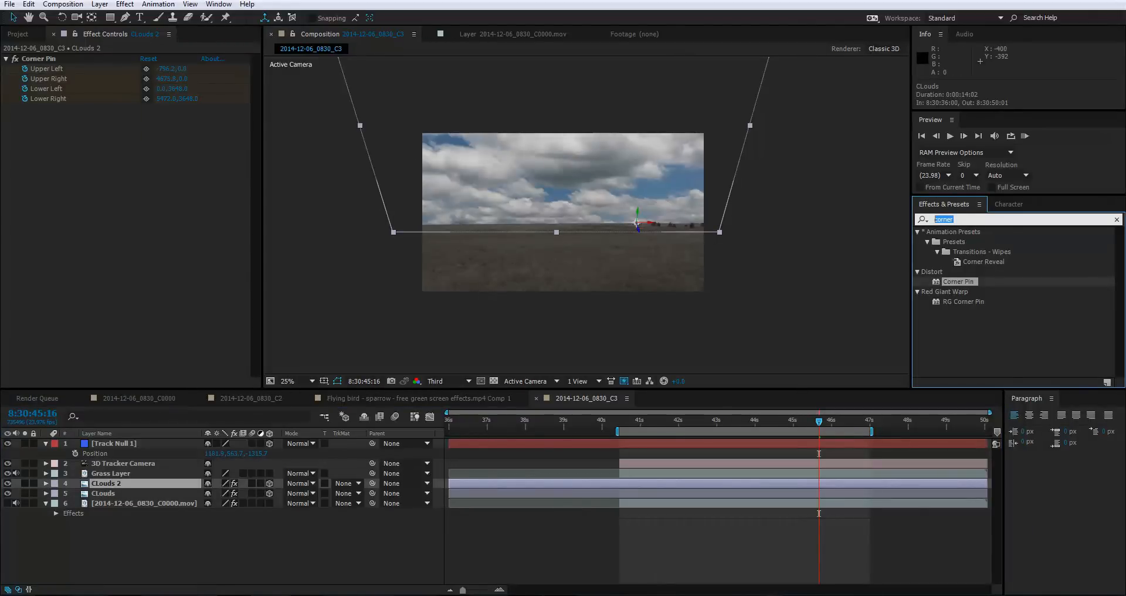
{"action": "type", "text": "ramp"}
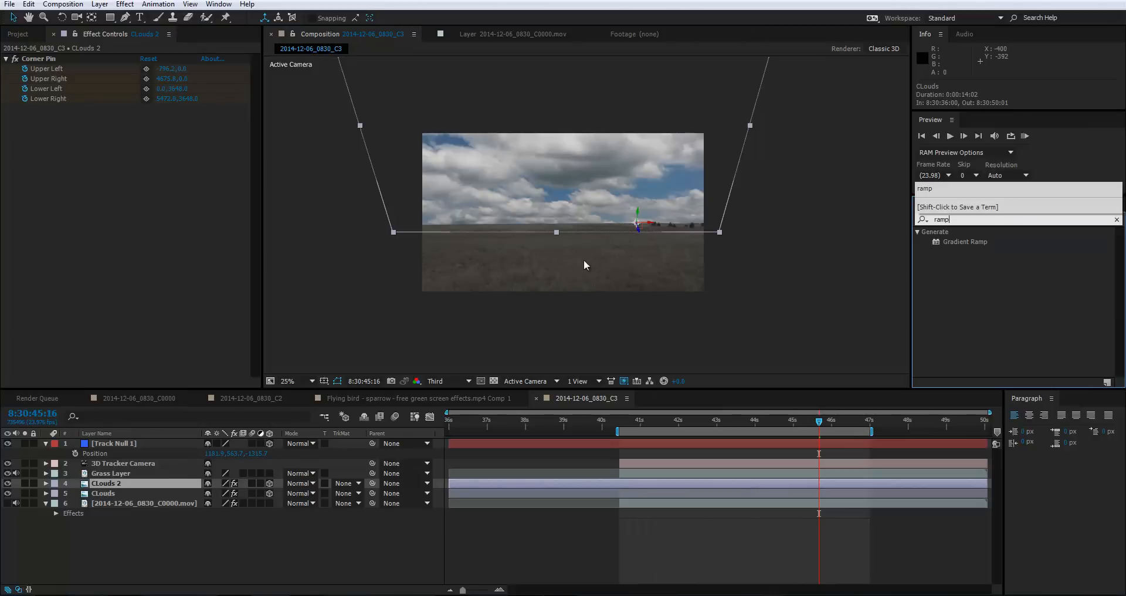
{"action": "left_click_drag", "start_coordinate": [939, 243], "coordinate": [763, 483]}
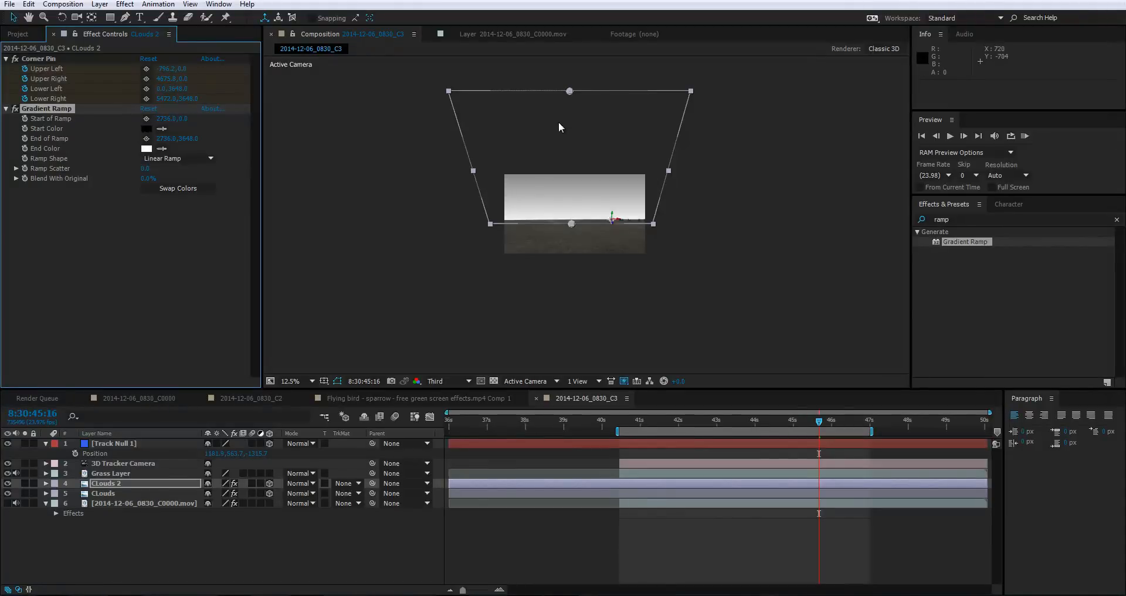
Lower the Gradient Ramp's start point to about 2710, 1668 and set its End Color to light grey ABABAB.
{"action": "left_click_drag", "start_coordinate": [570, 93], "coordinate": [569, 167]}
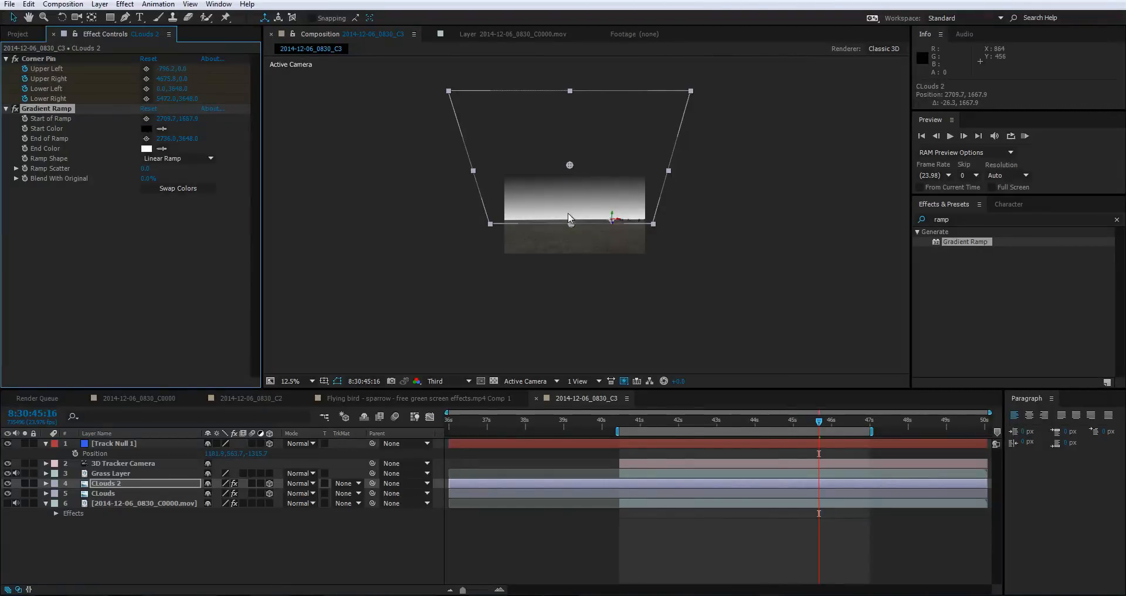
{"action": "key", "text": "period"}
{"action": "scroll", "coordinate": [540, 254], "scroll_direction": "up", "scroll_amount": 1}
{"action": "scroll", "coordinate": [539, 255], "scroll_direction": "down", "scroll_amount": 1}
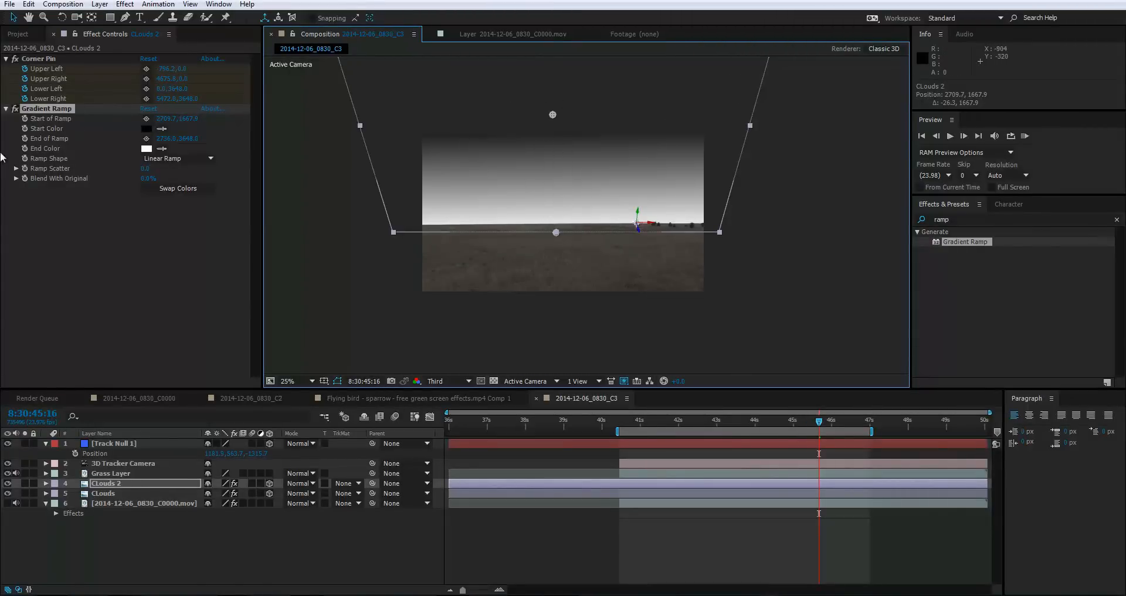
{"action": "left_click", "coordinate": [147, 149]}
{"action": "mouse_move", "coordinate": [648, 333]}
{"action": "left_mouse_down"}
{"action": "mouse_move", "coordinate": [600, 344]}
{"action": "mouse_move", "coordinate": [638, 357]}
{"action": "left_mouse_up"}
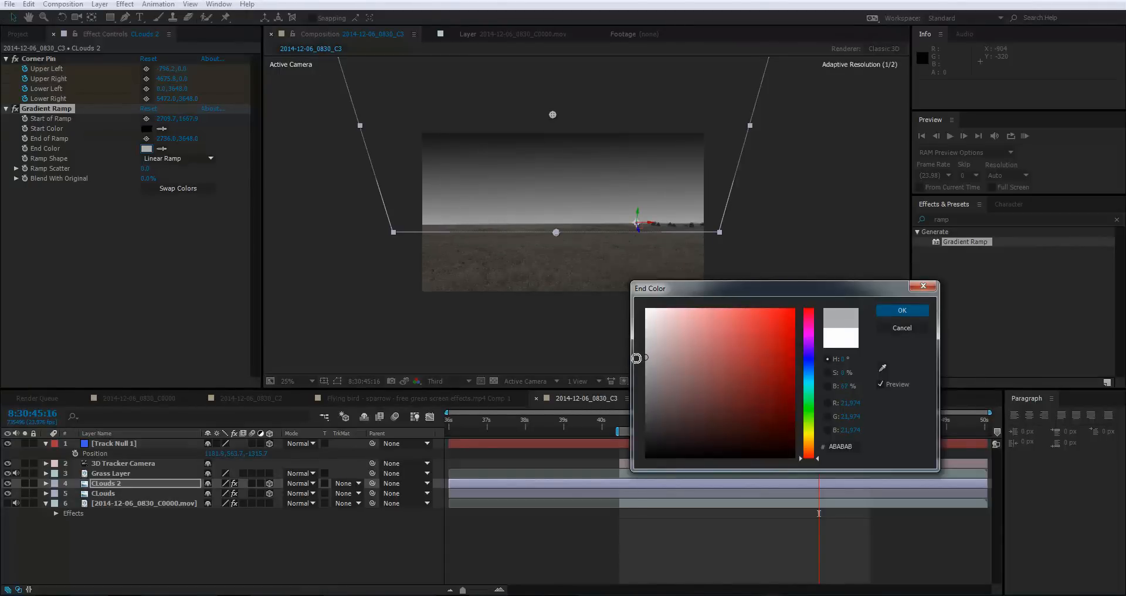
{"action": "left_click", "coordinate": [904, 312]}
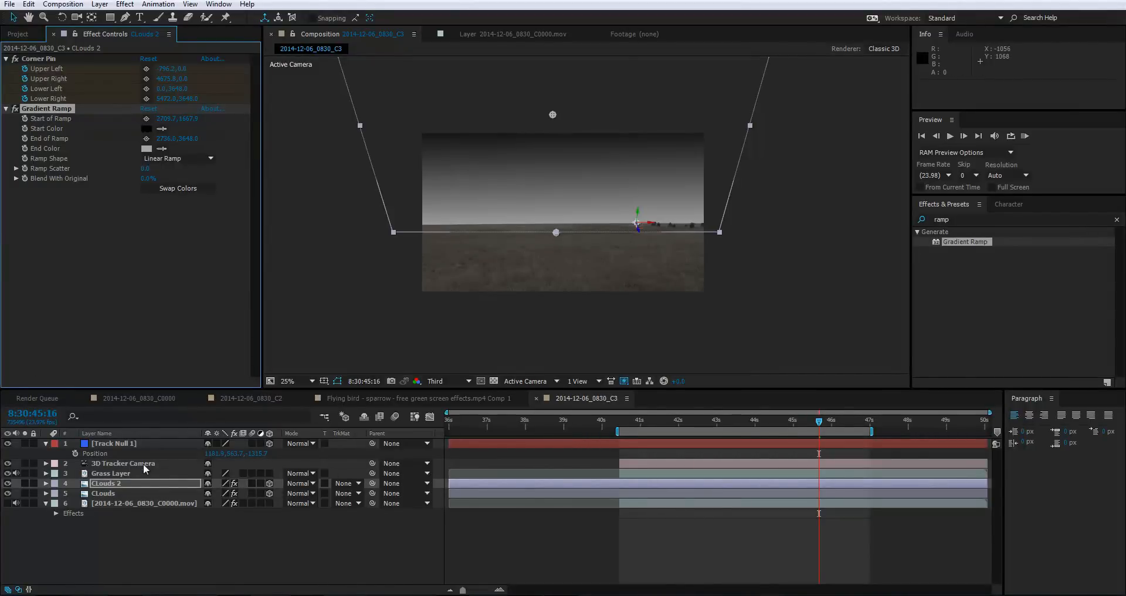
Try the Multiply, Screen and Add blending modes on the CLouds 2 gradient layer.
{"action": "left_click", "coordinate": [300, 483]}
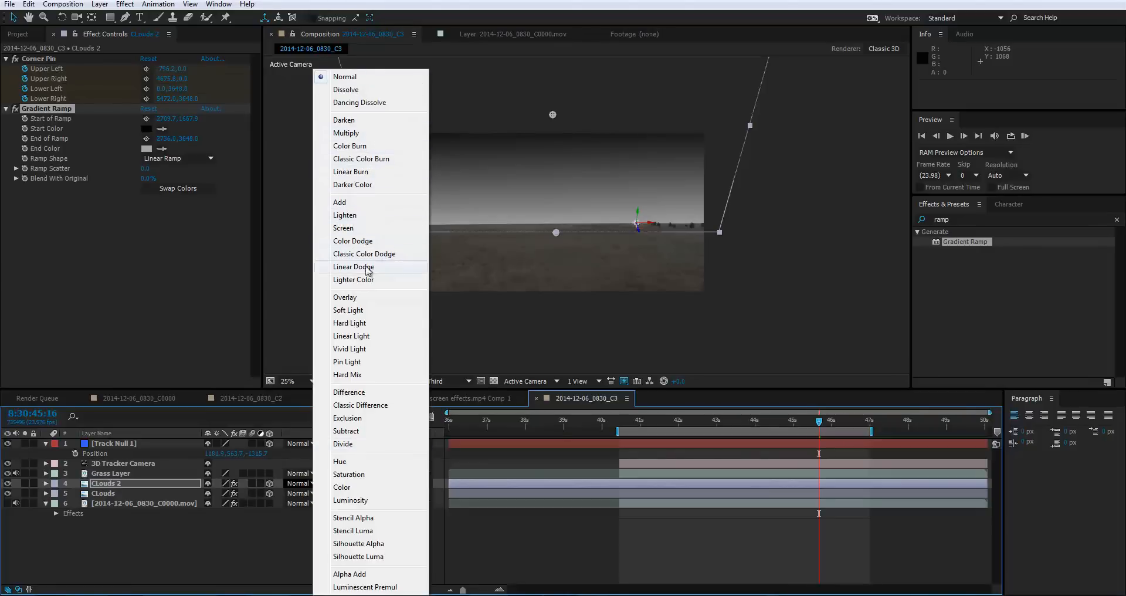
{"action": "left_click", "coordinate": [352, 134]}
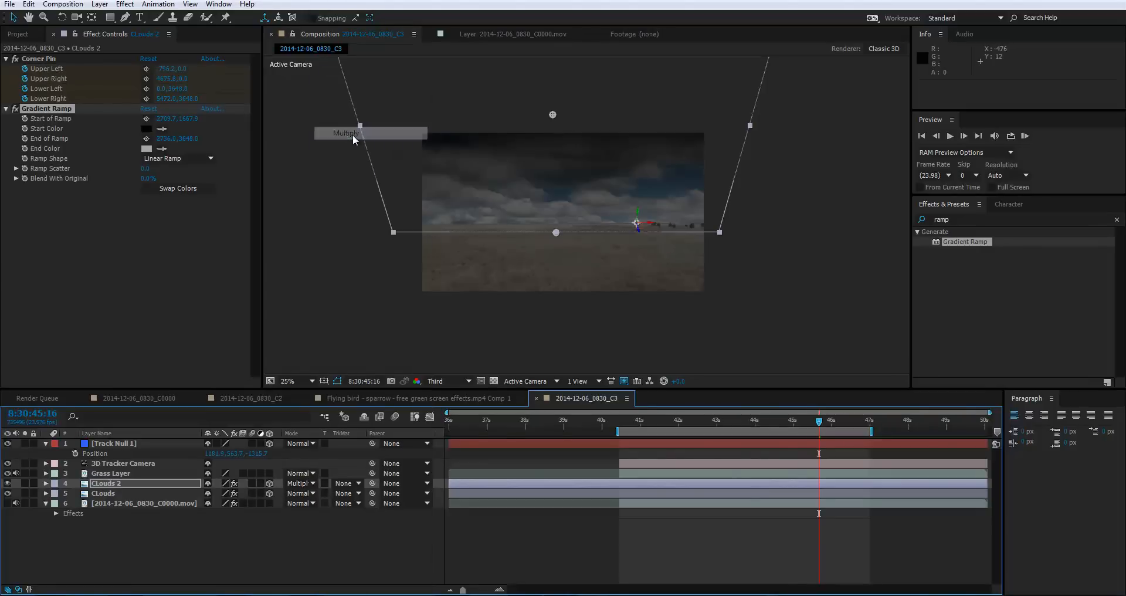
{"action": "left_click", "coordinate": [307, 268]}
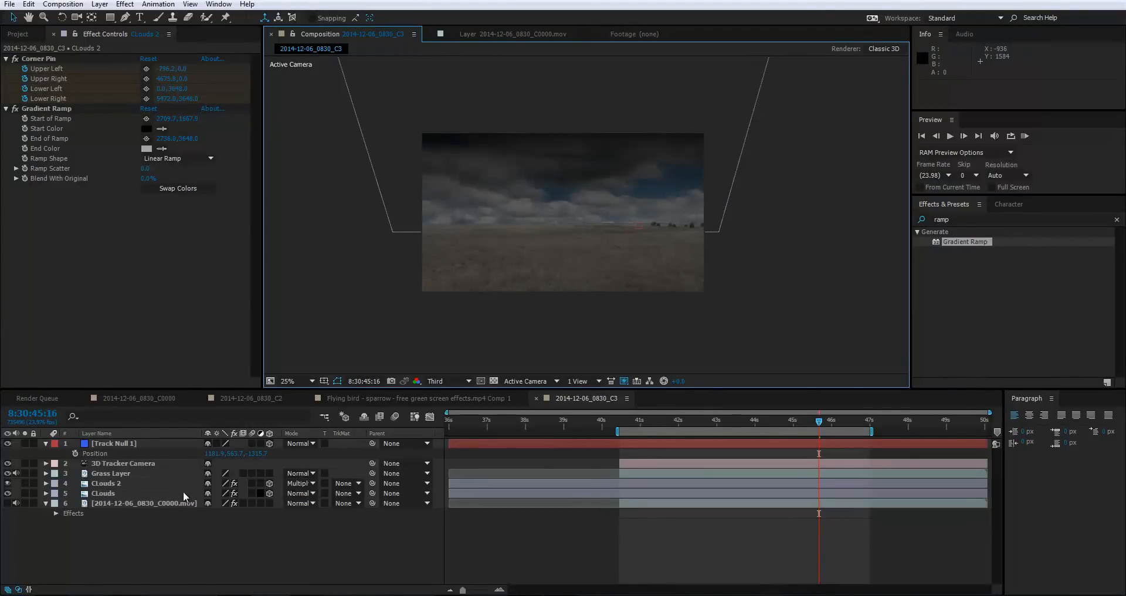
{"action": "left_click", "coordinate": [299, 483]}
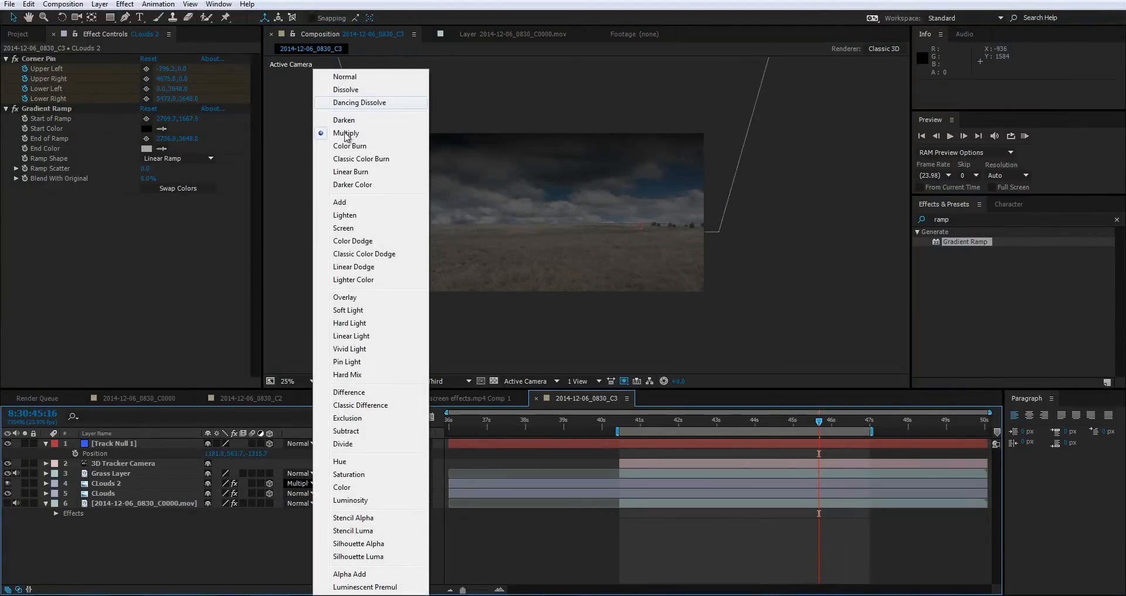
{"action": "left_click", "coordinate": [346, 227]}
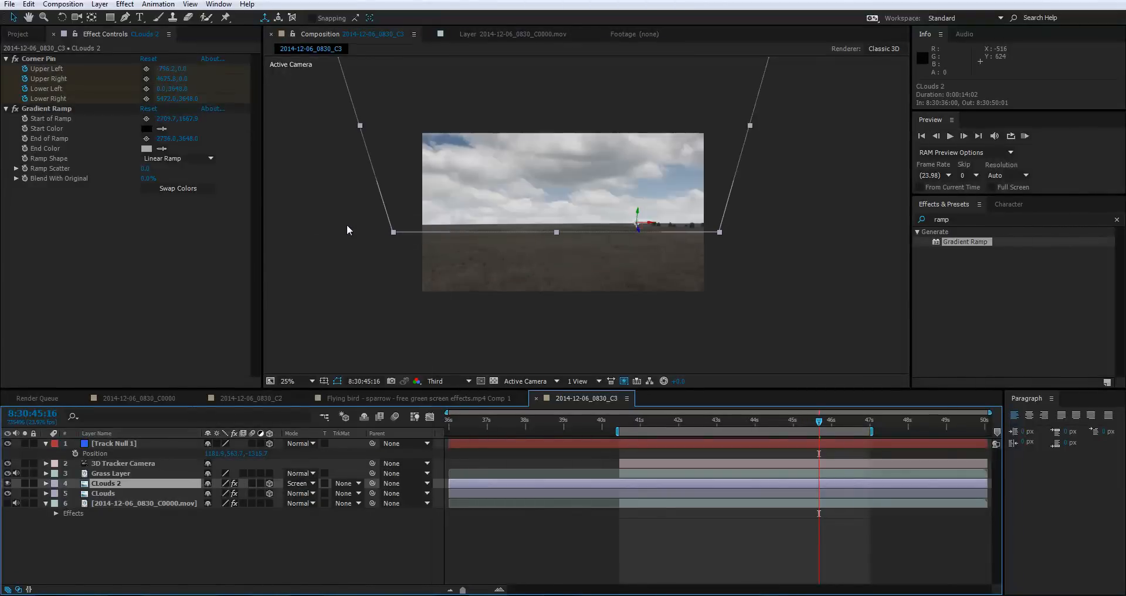
{"action": "left_click", "coordinate": [339, 262]}
{"action": "scroll", "coordinate": [511, 173], "scroll_direction": "up", "scroll_amount": 1}
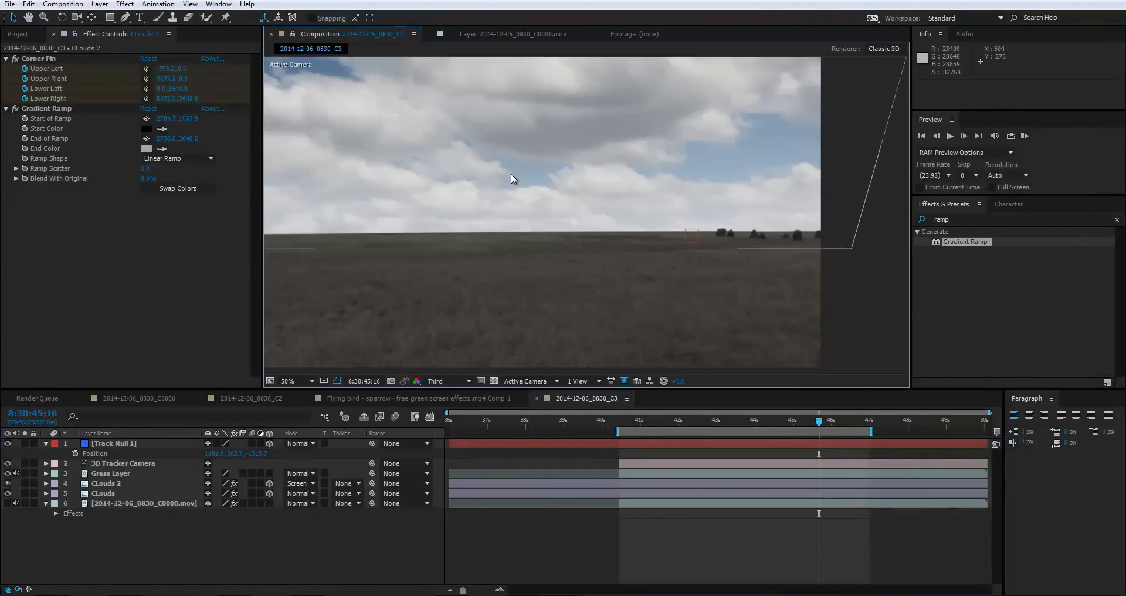
{"action": "scroll", "coordinate": [511, 174], "scroll_direction": "down", "scroll_amount": 1}
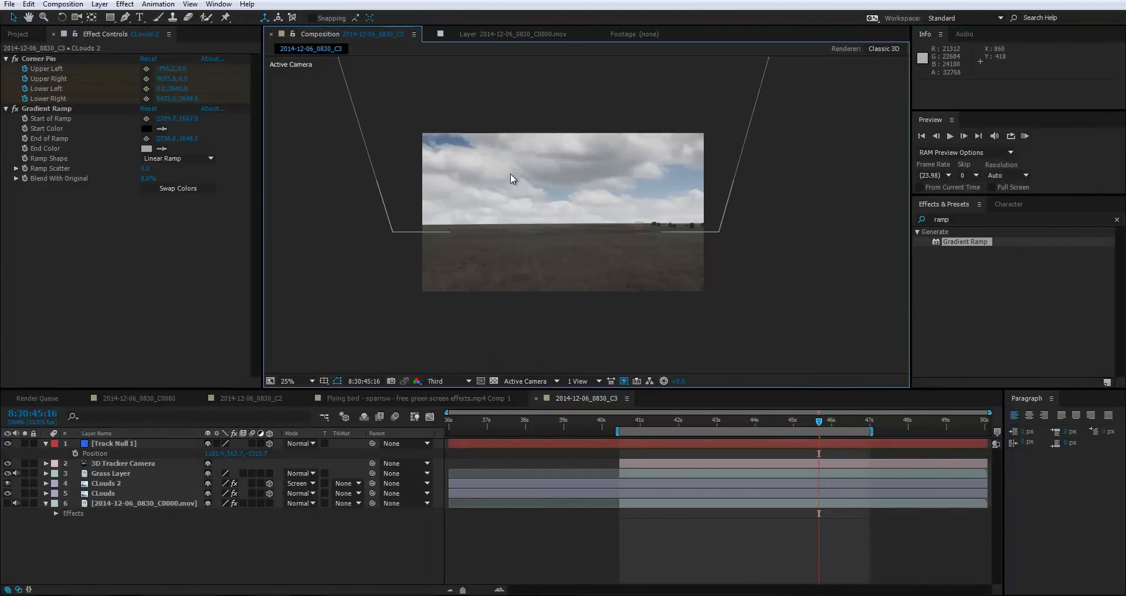
{"action": "left_click", "coordinate": [299, 484]}
{"action": "left_click", "coordinate": [340, 202]}
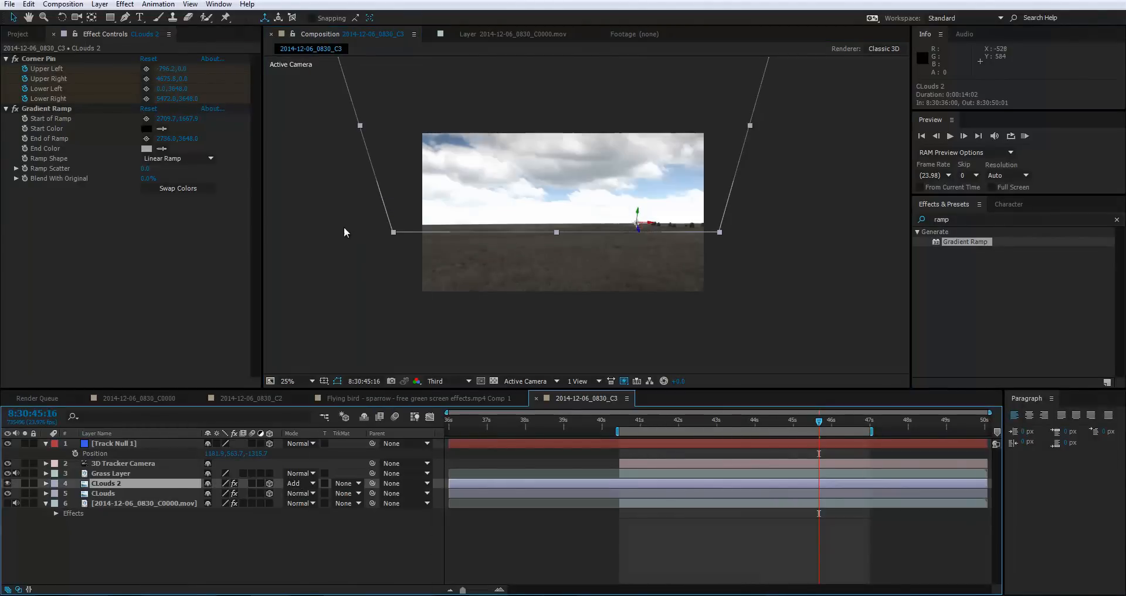
{"action": "left_click", "coordinate": [351, 319]}
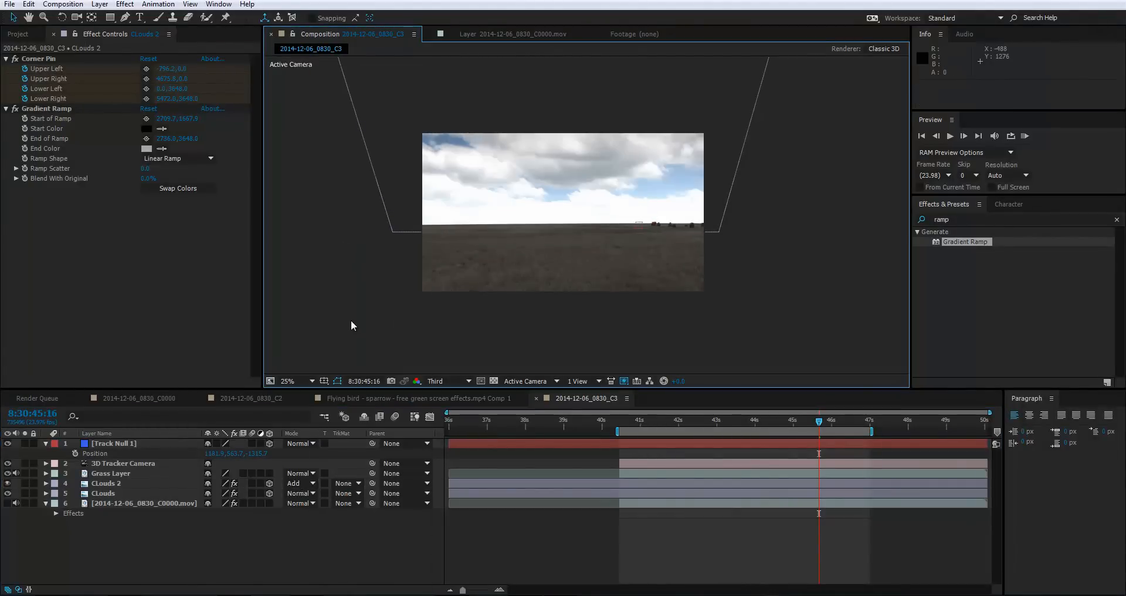
Set the blending mode of the CLouds 2 gradient layer to Color Dodge.
{"action": "left_click", "coordinate": [297, 481]}
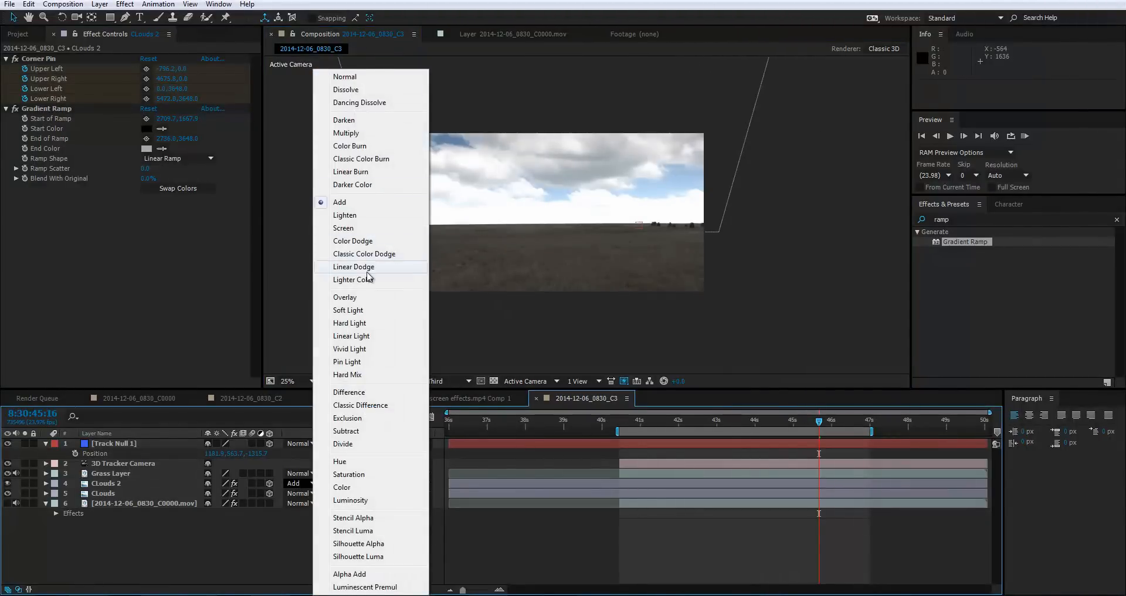
{"action": "left_click", "coordinate": [360, 240]}
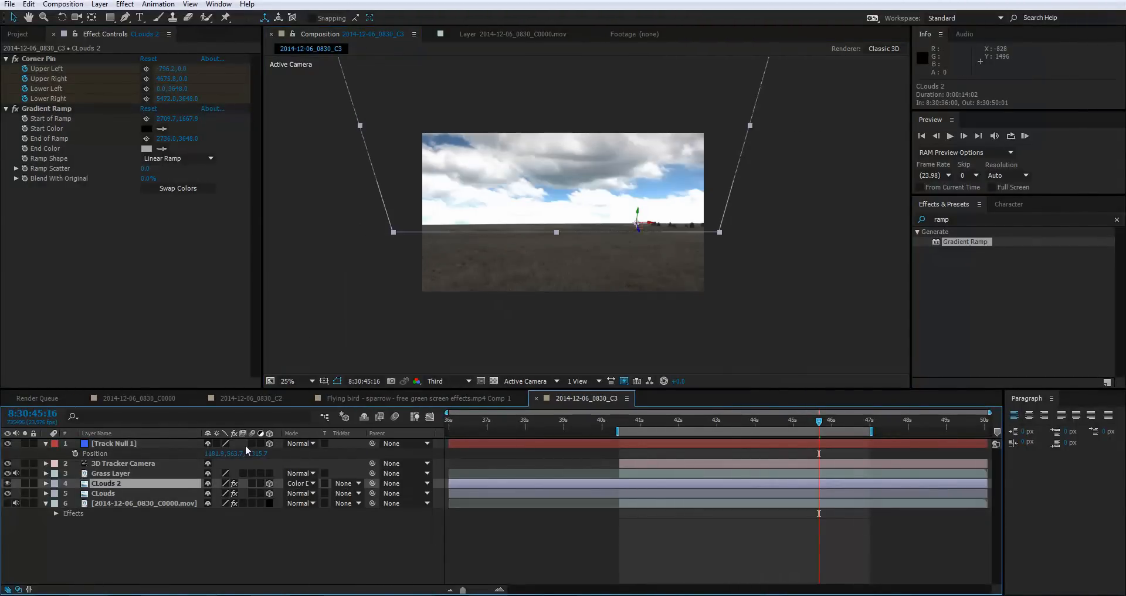
Try the Classic Color Dodge, Linear Dodge and Lighter Color blending modes on the CLouds 2 gradient layer.
{"action": "left_click", "coordinate": [302, 481]}
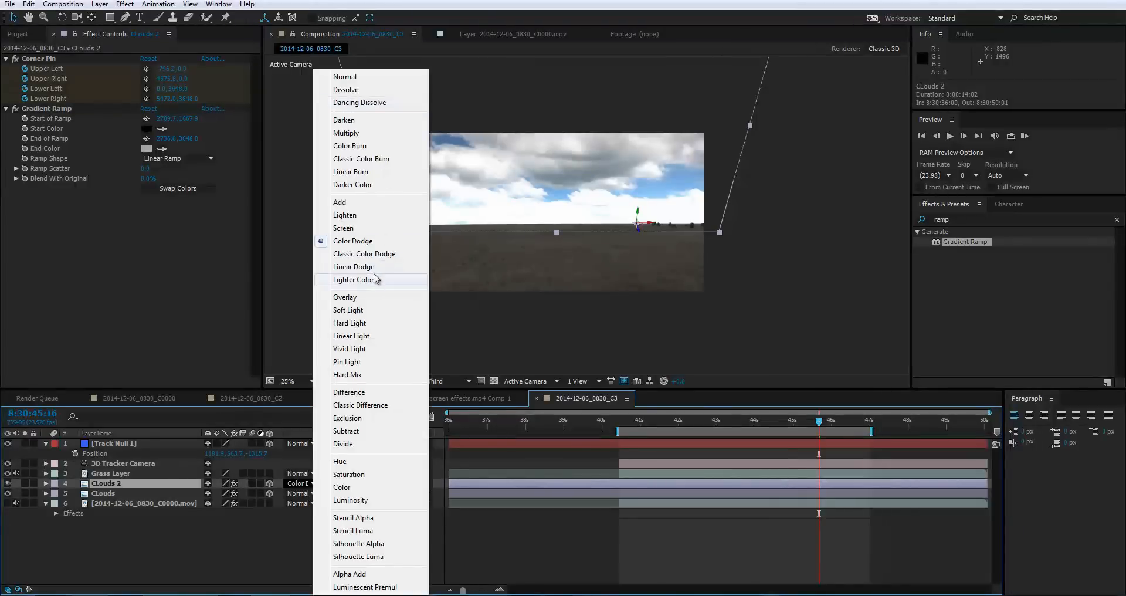
{"action": "left_click", "coordinate": [369, 254]}
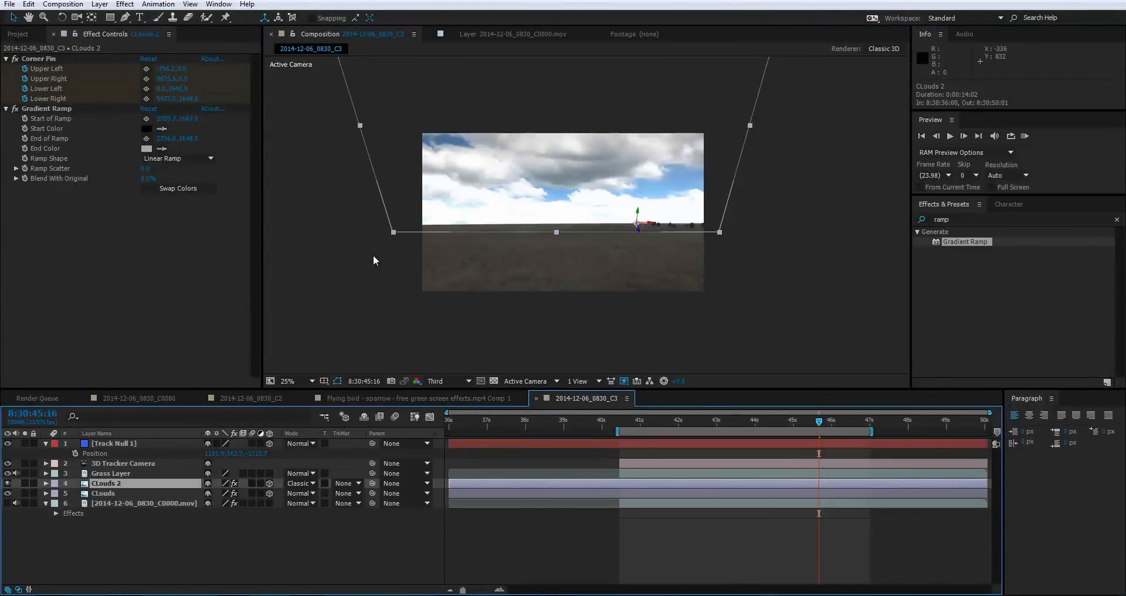
{"action": "left_click", "coordinate": [300, 483]}
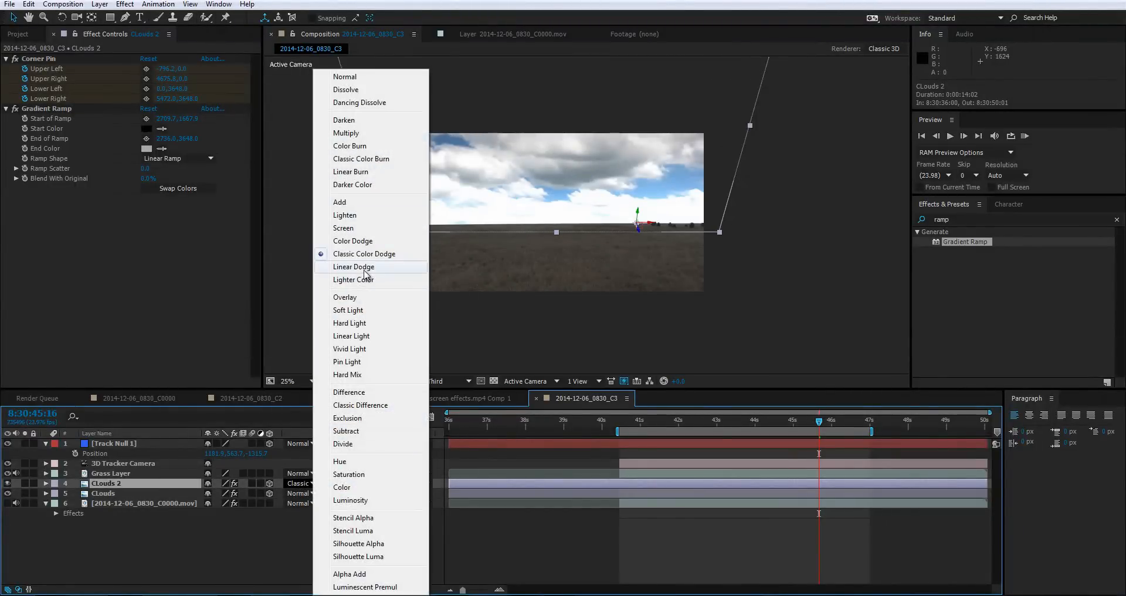
{"action": "left_click", "coordinate": [366, 286]}
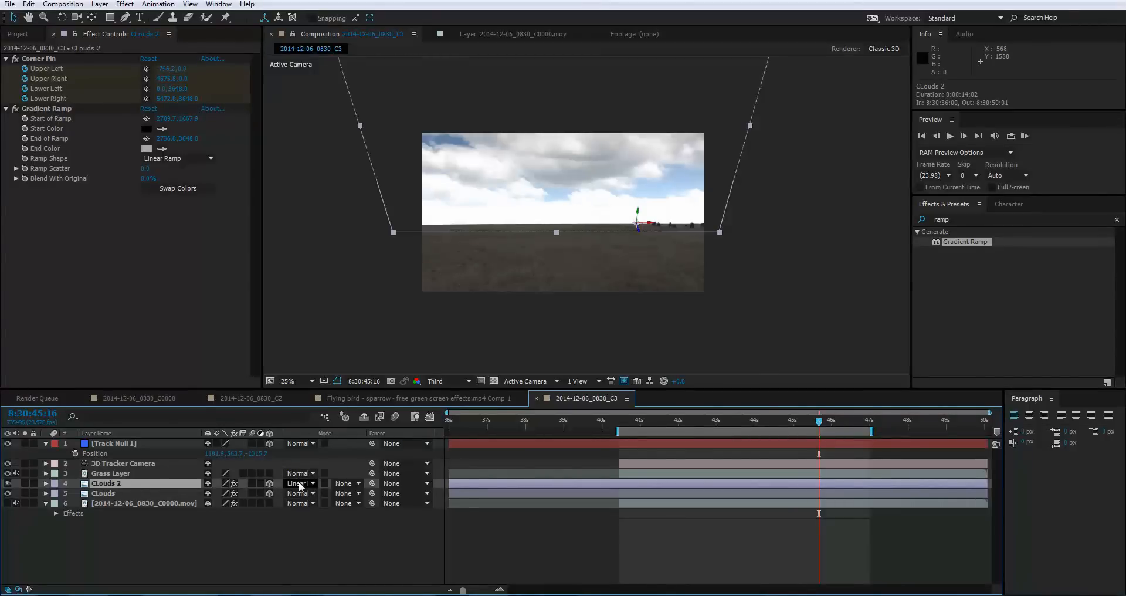
{"action": "left_click", "coordinate": [301, 484]}
{"action": "left_click", "coordinate": [354, 279]}
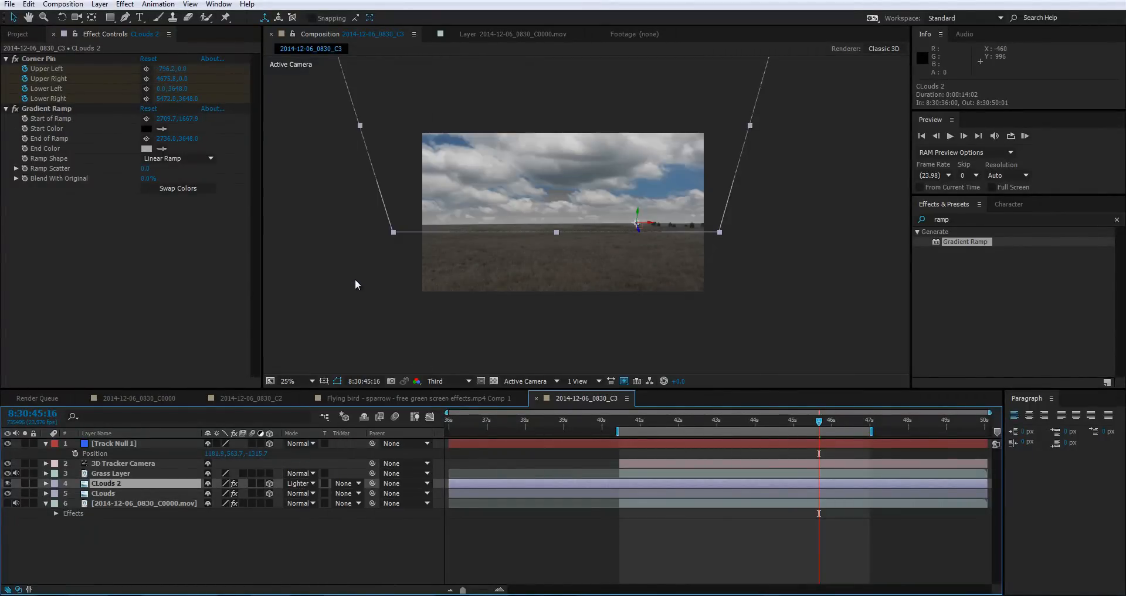
Set the CLouds 2 layer's blending mode to Screen and lower the Gradient Ramp's start point to about 2748, 2634.
{"action": "left_click", "coordinate": [308, 480]}
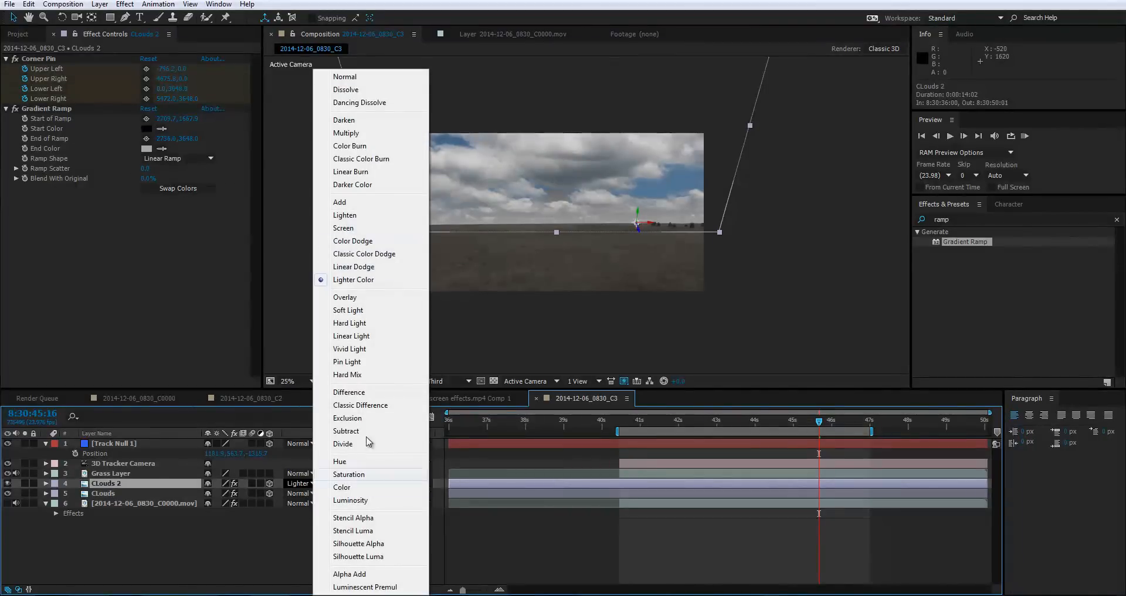
{"action": "left_click", "coordinate": [368, 338]}
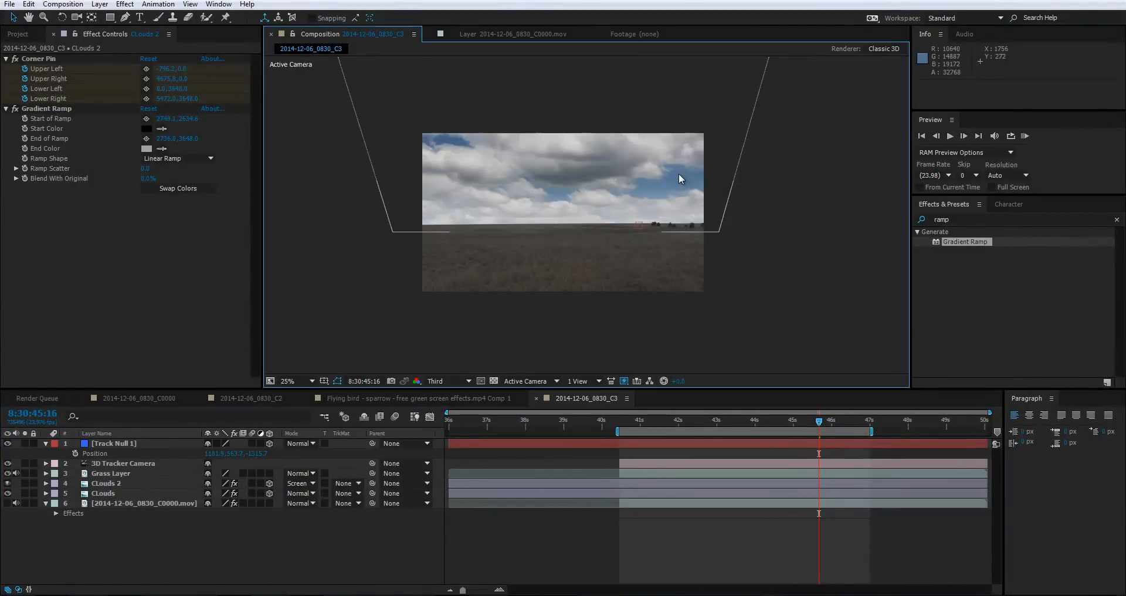
{"action": "scroll", "coordinate": [523, 219], "scroll_direction": "up", "scroll_amount": 2}
{"action": "scroll", "coordinate": [523, 220], "scroll_direction": "down", "scroll_amount": 2}
{"action": "scroll", "coordinate": [516, 217], "scroll_direction": "up", "scroll_amount": 2}
{"action": "scroll", "coordinate": [516, 221], "scroll_direction": "down", "scroll_amount": 2}
{"action": "key", "text": "period"}
{"action": "key", "text": "period"}
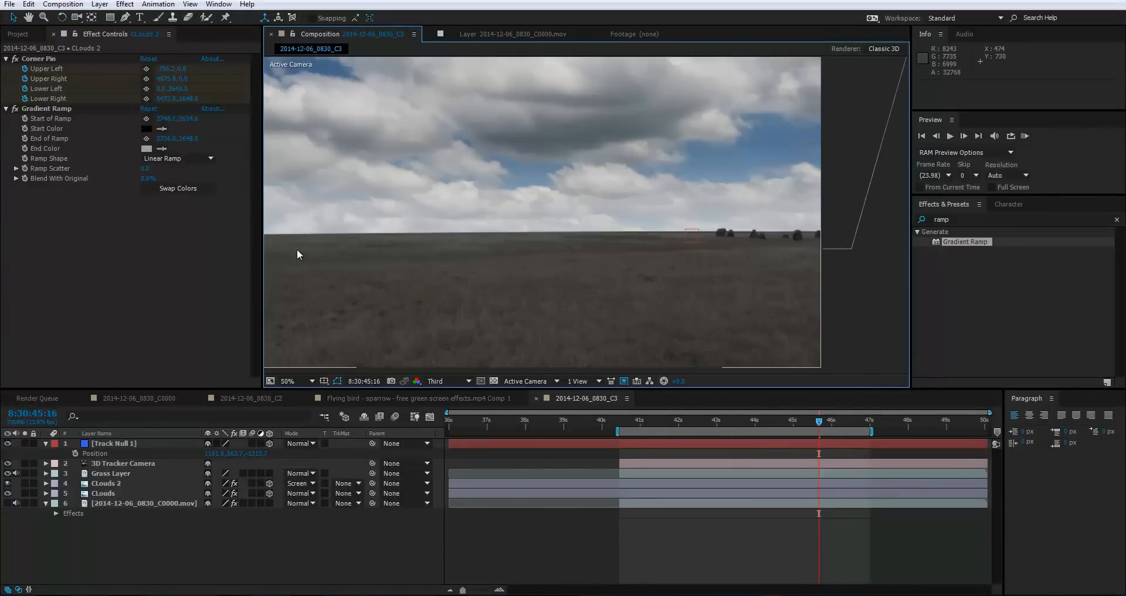
Set the Gradient Ramp's End Color to light grey DCDCDC and check the brightened horizon at 8:30:45:05.
{"action": "left_click", "coordinate": [147, 148]}
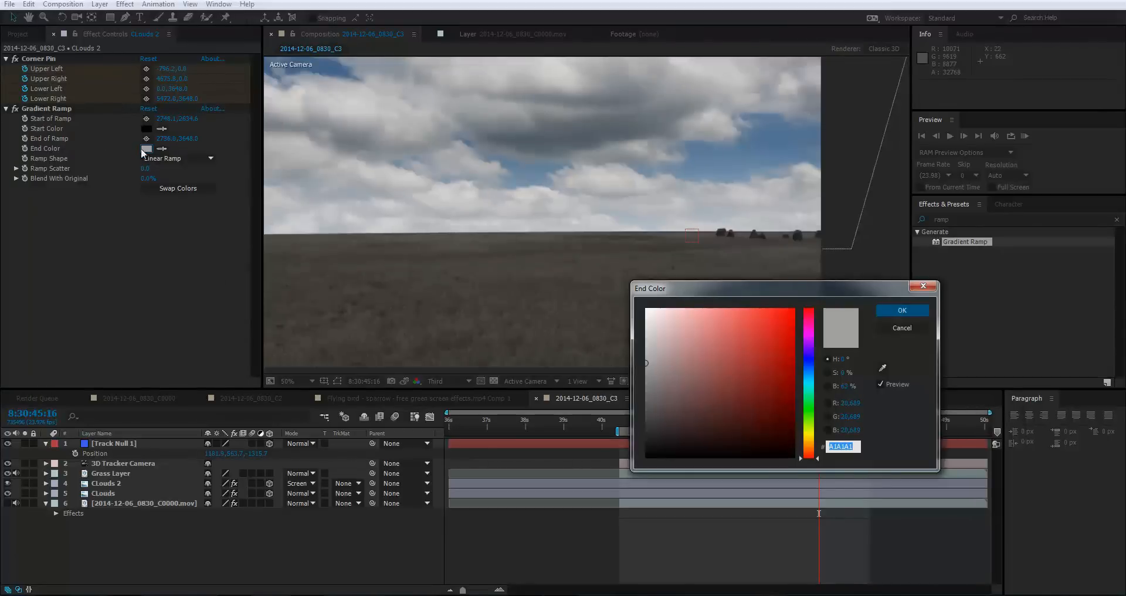
{"action": "mouse_move", "coordinate": [646, 357]}
{"action": "left_mouse_down"}
{"action": "mouse_move", "coordinate": [642, 297]}
{"action": "mouse_move", "coordinate": [625, 401]}
{"action": "mouse_move", "coordinate": [627, 269]}
{"action": "mouse_move", "coordinate": [583, 322]}
{"action": "mouse_move", "coordinate": [578, 352]}
{"action": "mouse_move", "coordinate": [574, 329]}
{"action": "left_mouse_up"}
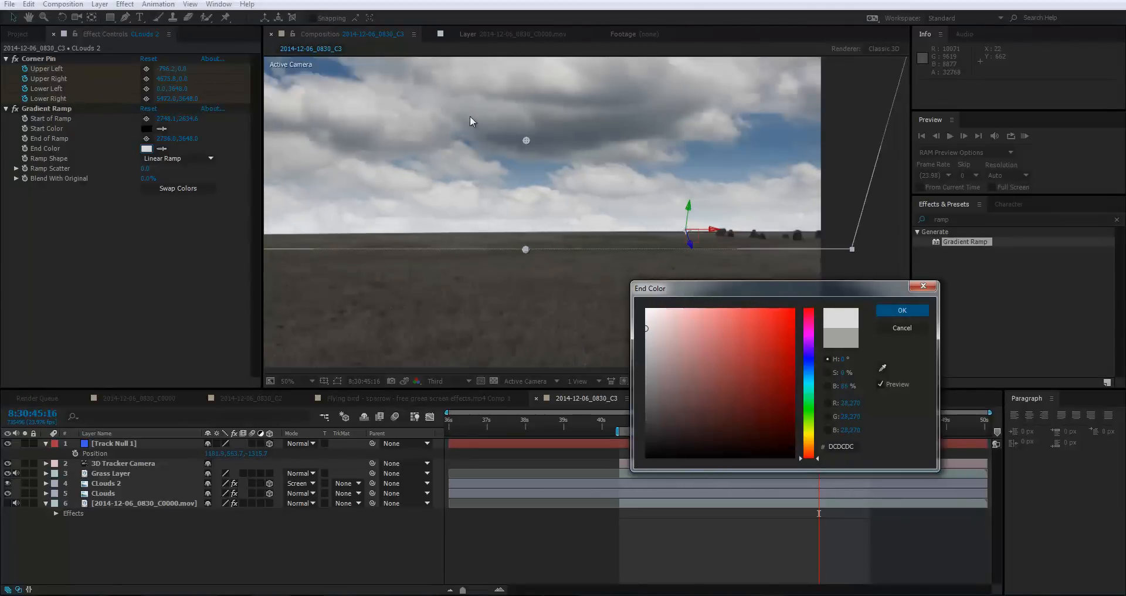
{"action": "left_click", "coordinate": [915, 312]}
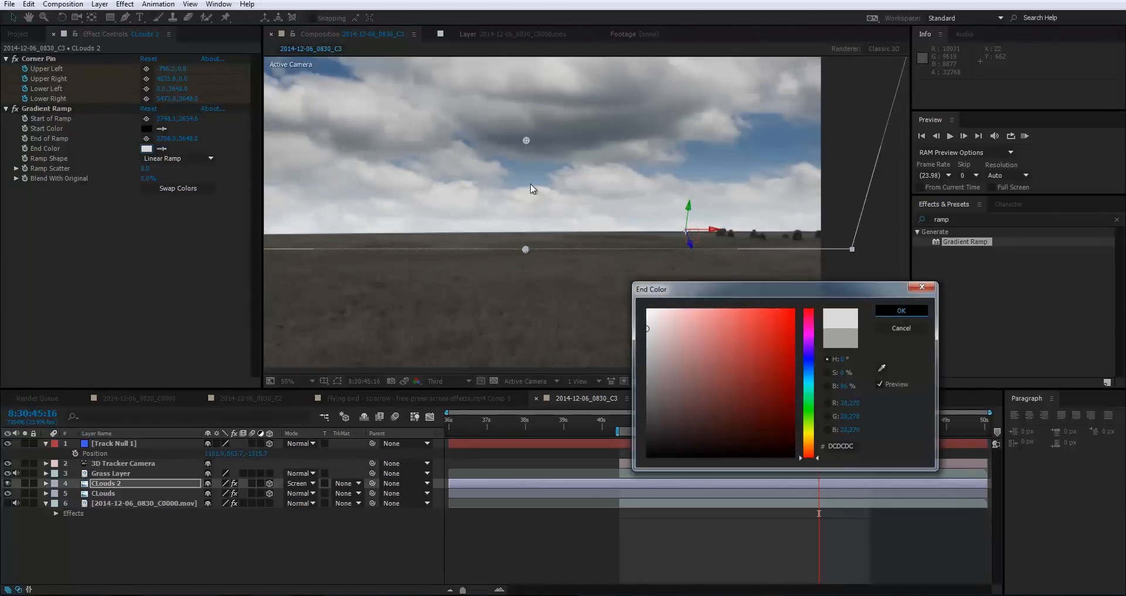
{"action": "scroll", "coordinate": [475, 194], "scroll_direction": "down", "scroll_amount": 2}
{"action": "left_click", "coordinate": [833, 237]}
{"action": "scroll", "coordinate": [586, 214], "scroll_direction": "up", "scroll_amount": 2}
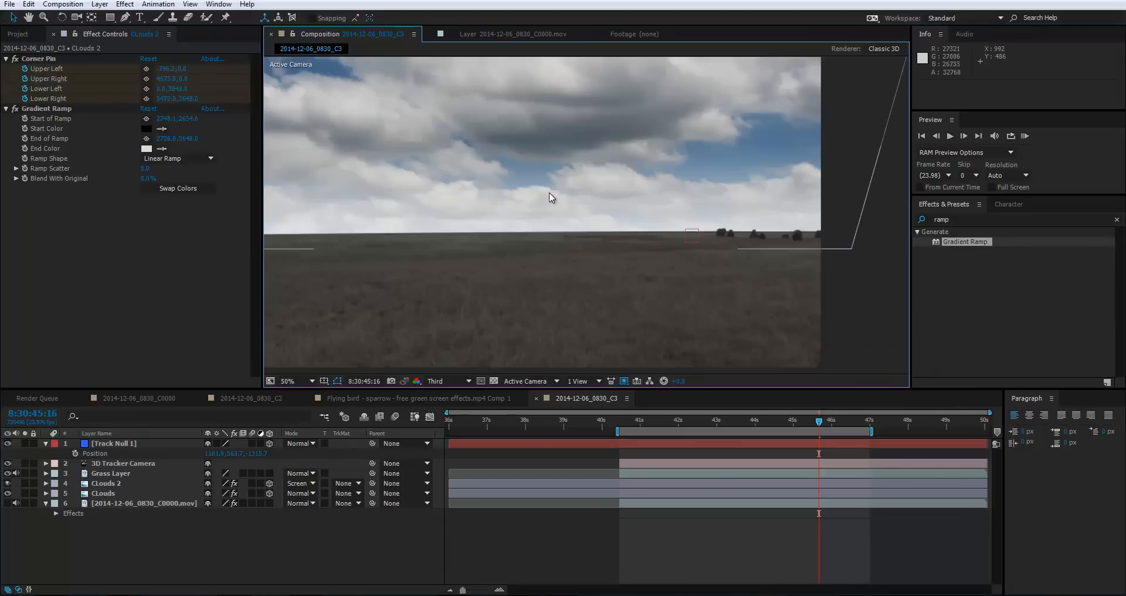
{"action": "scroll", "coordinate": [549, 197], "scroll_direction": "down", "scroll_amount": 2}
{"action": "scroll", "coordinate": [518, 181], "scroll_direction": "up", "scroll_amount": 2}
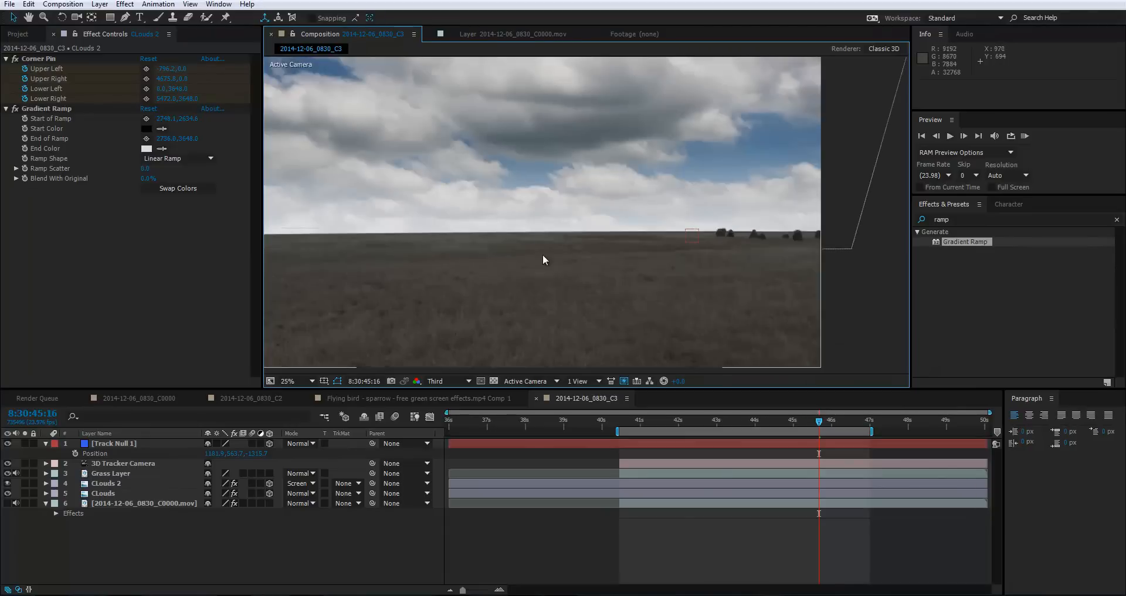
{"action": "scroll", "coordinate": [542, 256], "scroll_direction": "down", "scroll_amount": 2}
{"action": "mouse_move", "coordinate": [820, 423]}
{"action": "left_mouse_down"}
{"action": "mouse_move", "coordinate": [686, 430]}
{"action": "mouse_move", "coordinate": [854, 431]}
{"action": "mouse_move", "coordinate": [751, 428]}
{"action": "mouse_move", "coordinate": [800, 430]}
{"action": "left_mouse_up"}
Apply the Curves effect to the CLouds layer and bend its RGB curve into a slight S shape for more contrast.
{"action": "left_click", "coordinate": [999, 219]}
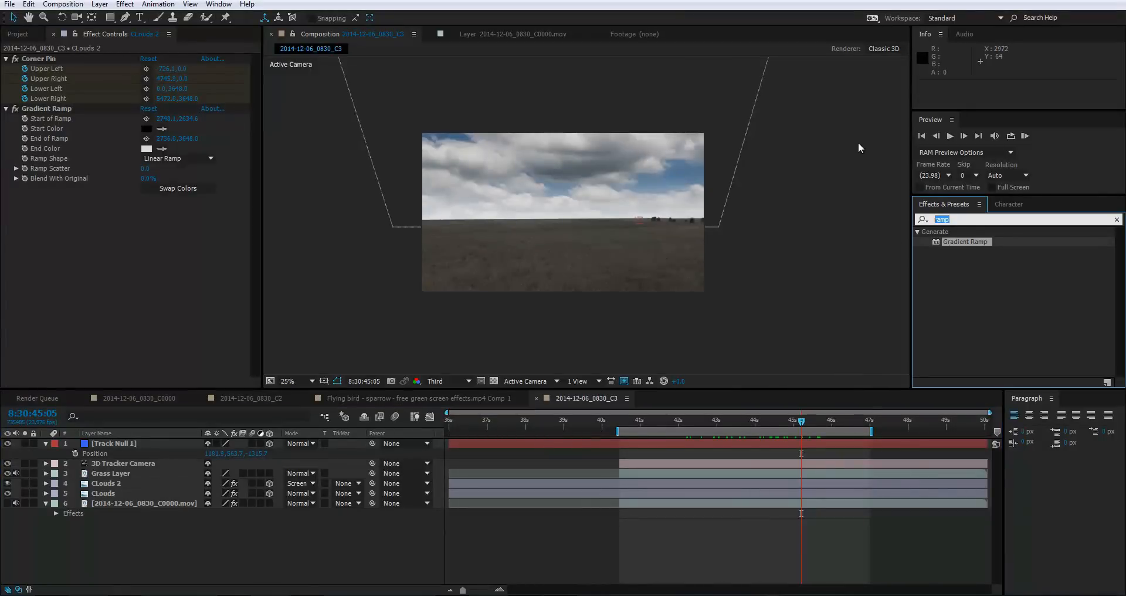
{"action": "type", "text": "curves"}
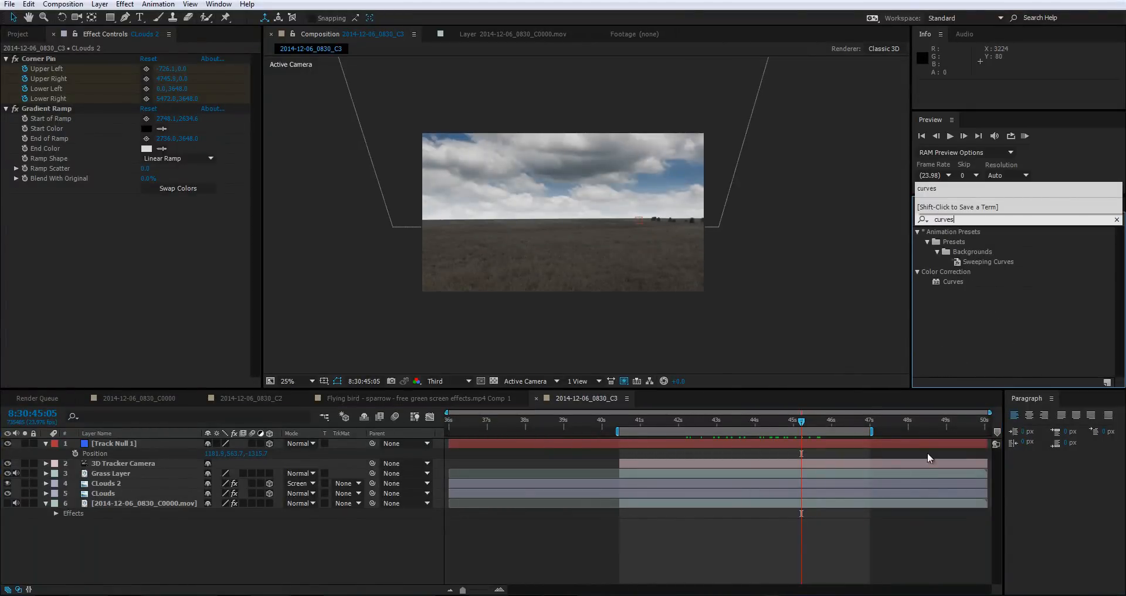
{"action": "left_click_drag", "start_coordinate": [942, 281], "coordinate": [179, 490]}
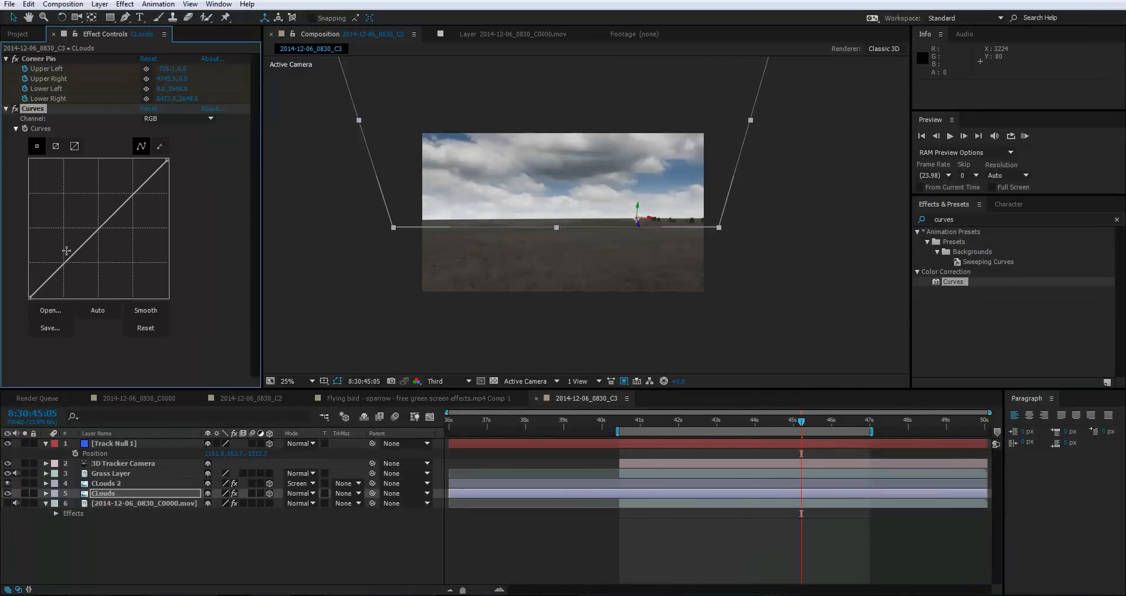
{"action": "left_click_drag", "start_coordinate": [61, 264], "coordinate": [70, 269]}
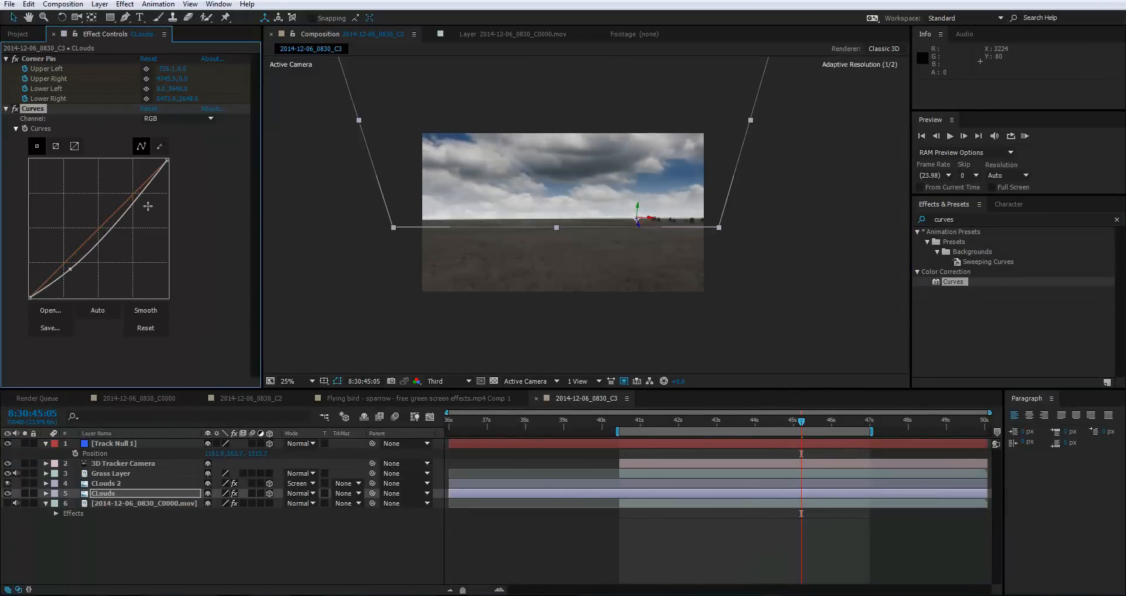
{"action": "left_click_drag", "start_coordinate": [137, 197], "coordinate": [136, 195]}
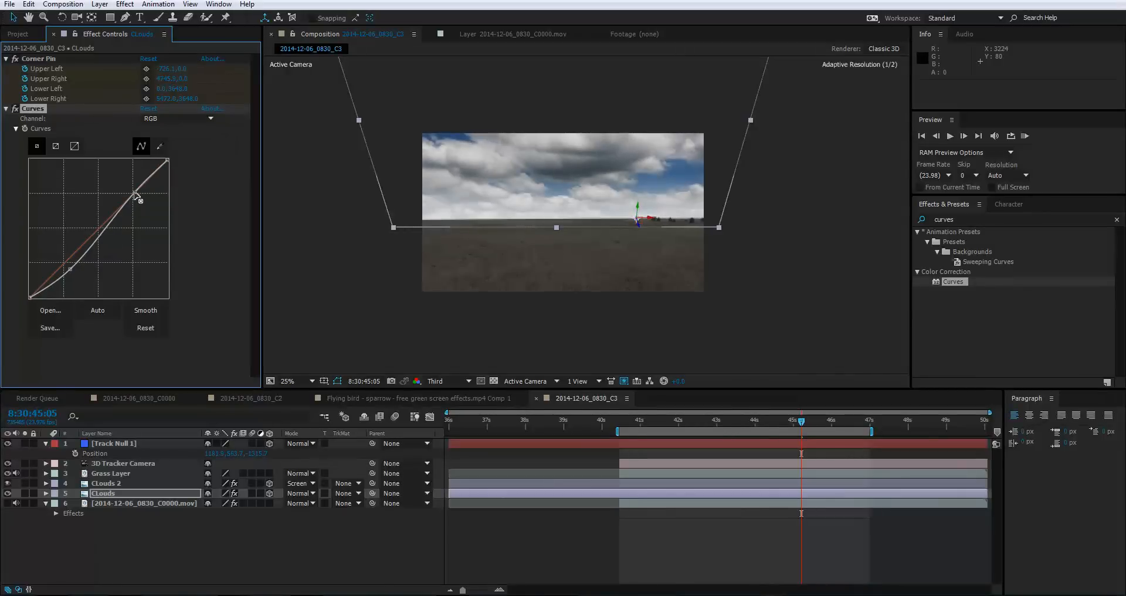
{"action": "left_click_drag", "start_coordinate": [71, 270], "coordinate": [68, 264]}
{"action": "left_click", "coordinate": [659, 323]}
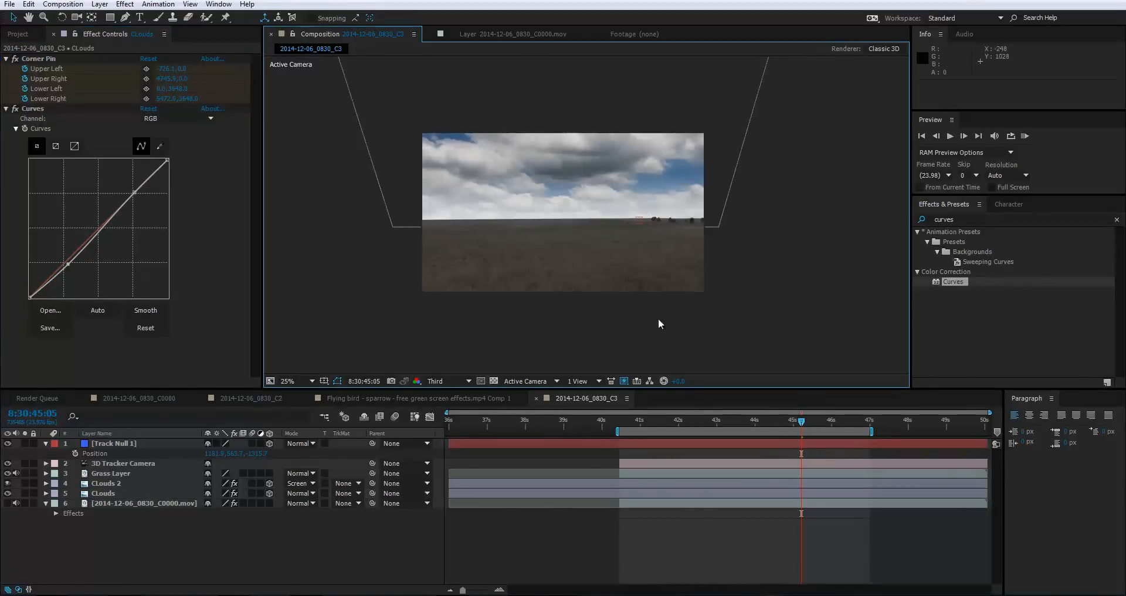
{"action": "scroll", "coordinate": [448, 162], "scroll_direction": "up", "scroll_amount": 1}
{"action": "scroll", "coordinate": [448, 162], "scroll_direction": "down", "scroll_amount": 1}
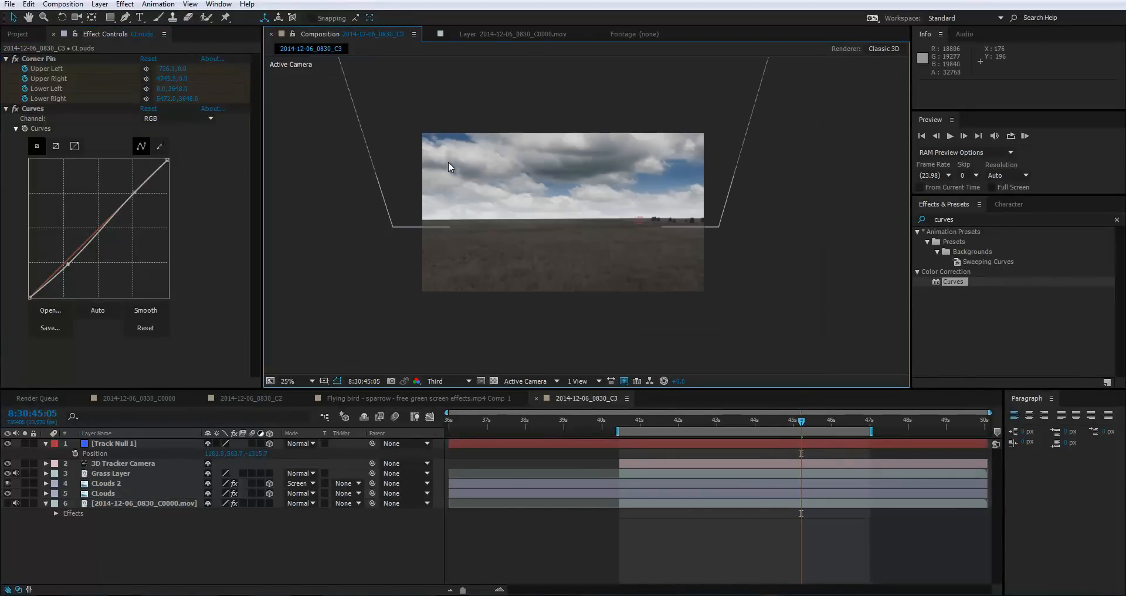
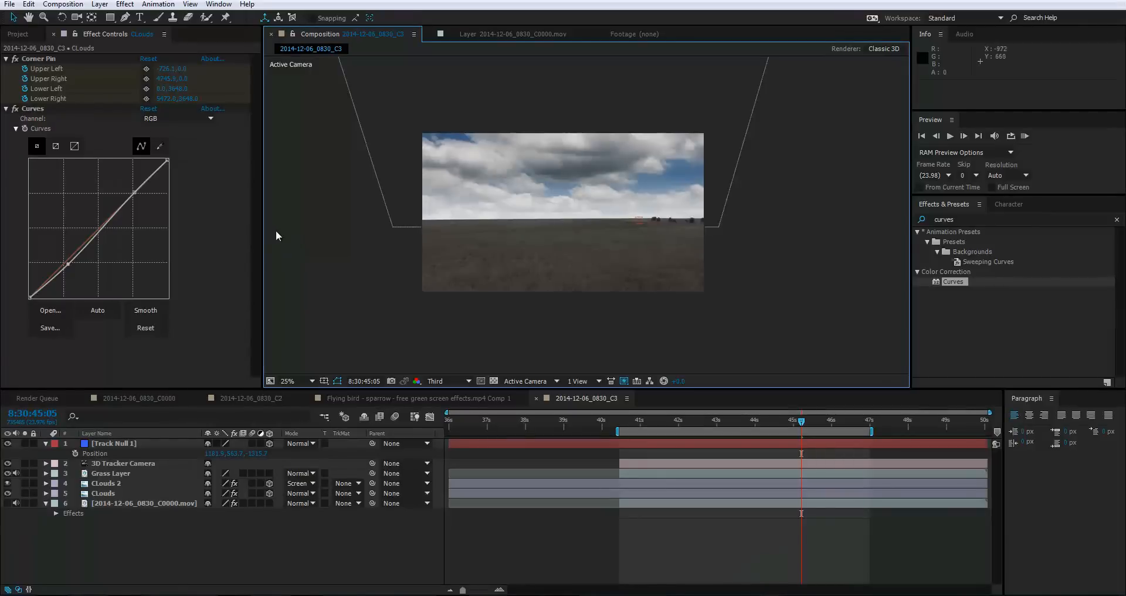
Duplicate the CLouds layer and rename the copy Cloud Shadow.
{"action": "left_click", "coordinate": [111, 491]}
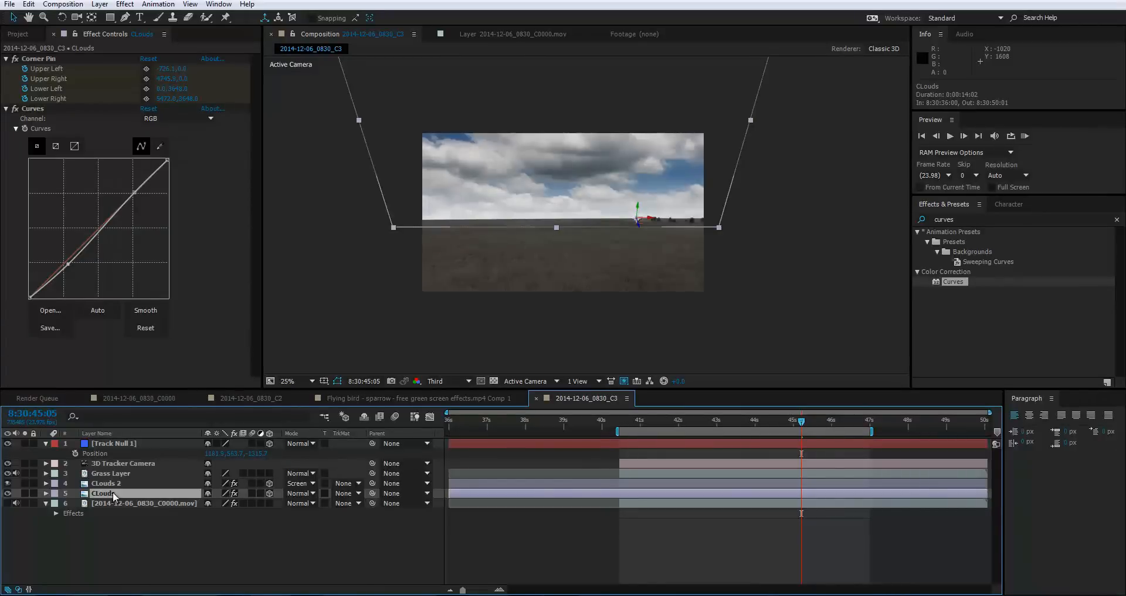
{"action": "key", "text": "ctrl+d"}
{"action": "right_click", "coordinate": [114, 491]}
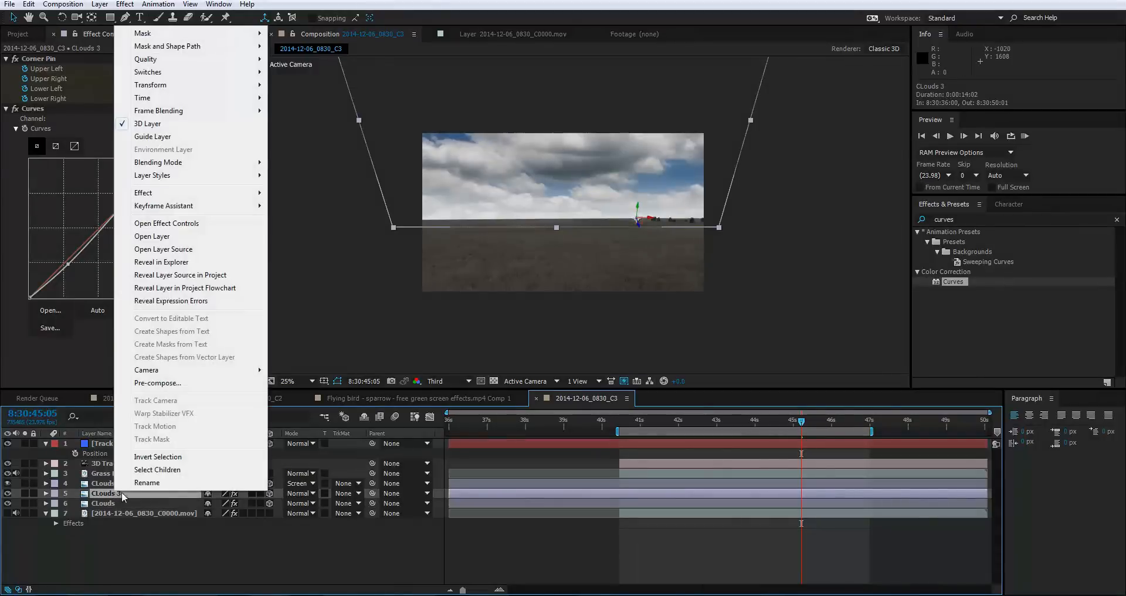
{"action": "key", "text": "Escape"}
{"action": "key", "text": "Return"}
{"action": "type", "text": "C"}
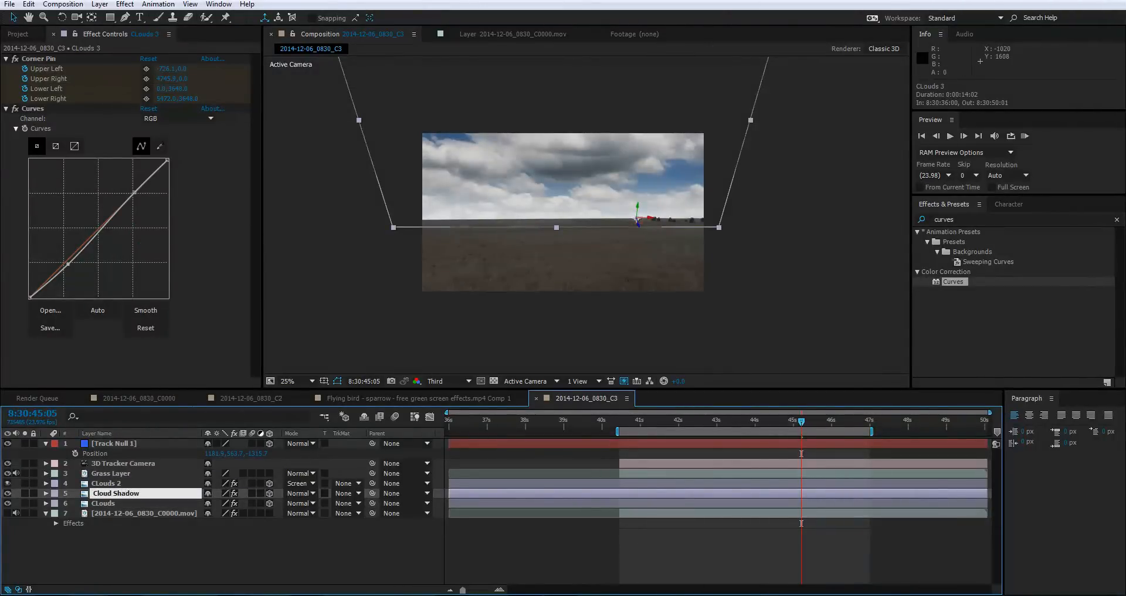
{"action": "key", "text": "Return"}
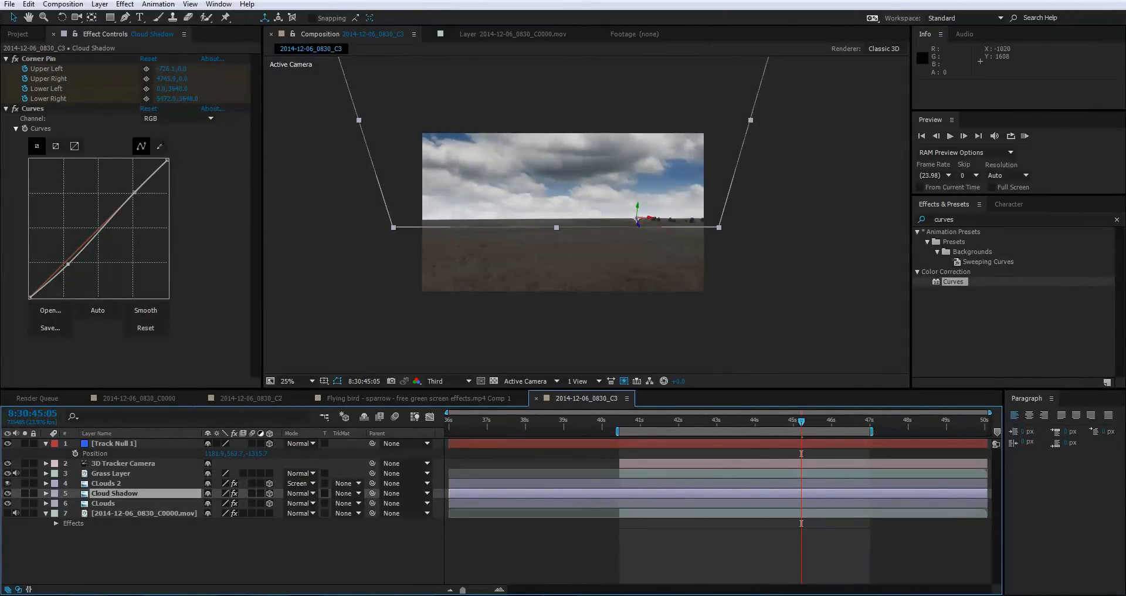
Rotate the Cloud Shadow layer around its X axis to an orientation of 104° so it lies over the ground.
{"action": "left_click", "coordinate": [62, 17]}
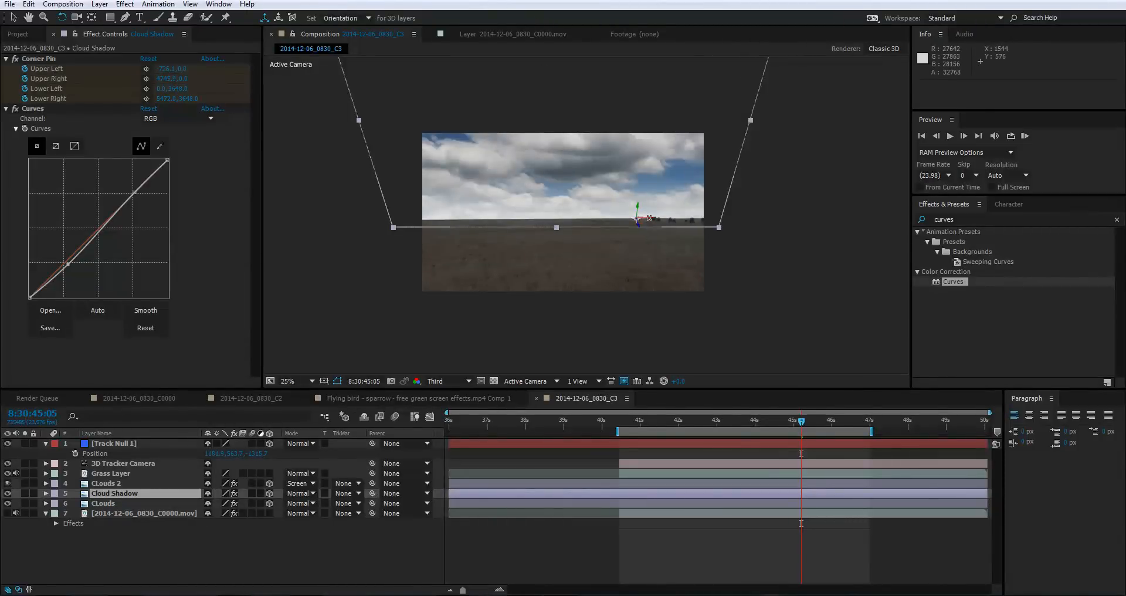
{"action": "left_click_drag", "start_coordinate": [649, 218], "coordinate": [649, 229]}
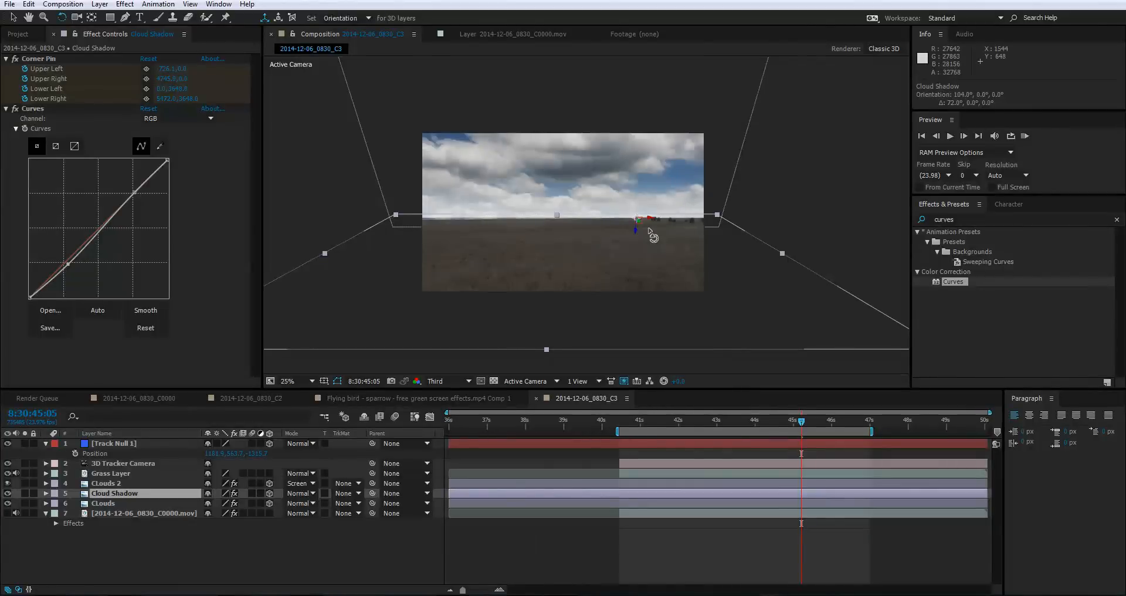
{"action": "left_click", "coordinate": [13, 17]}
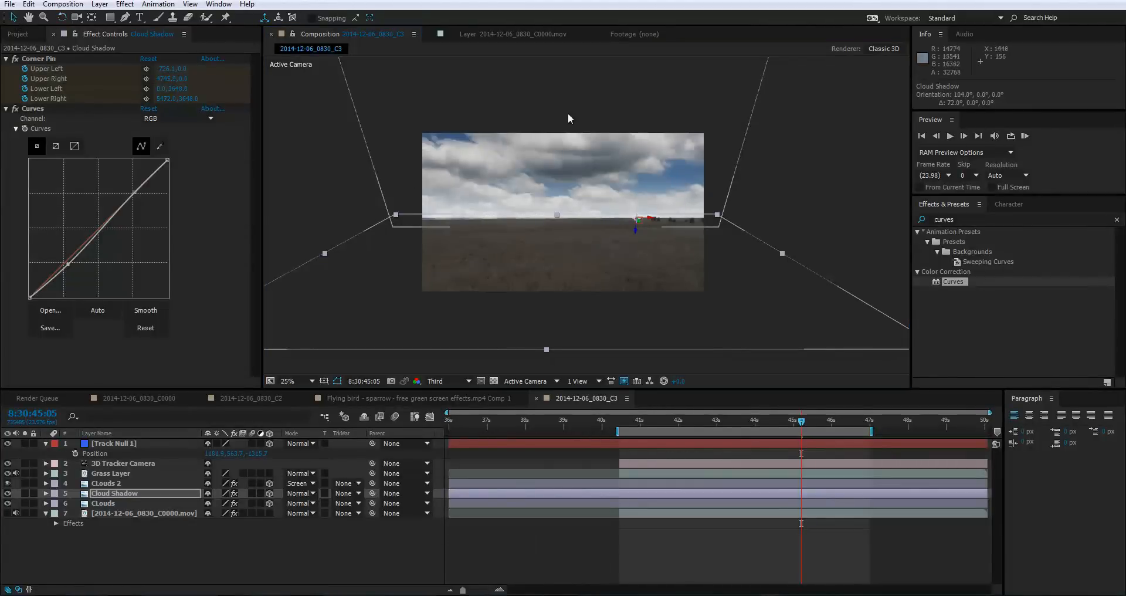
Shift the Cloud Shadow layer's anchor point vertically to about 3737 so its far edge lines up with the horizon.
{"action": "key", "text": "period"}
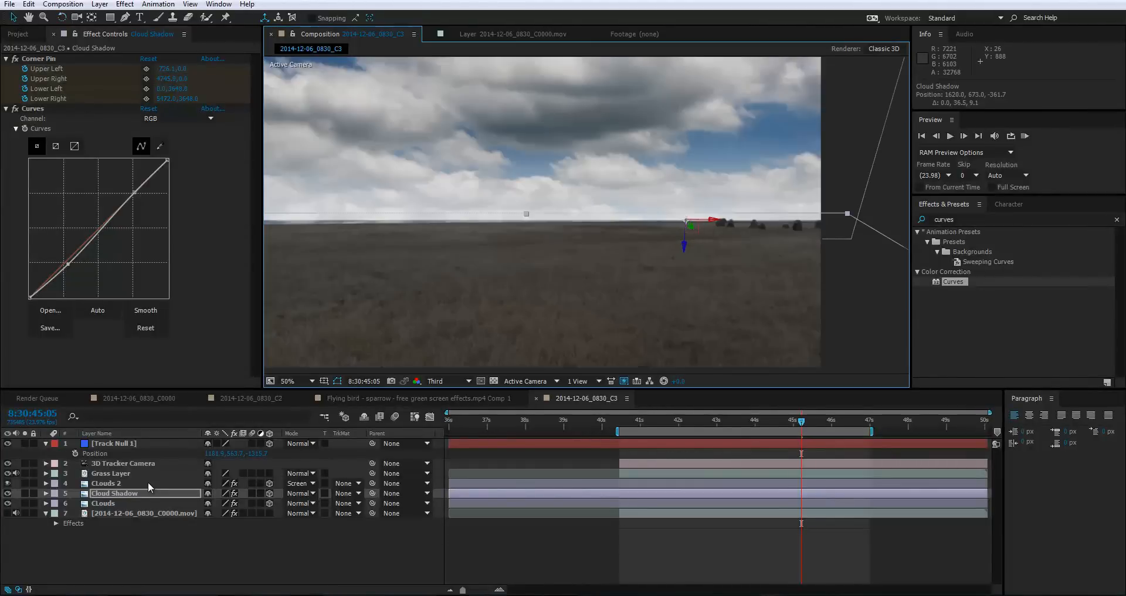
{"action": "left_click", "coordinate": [45, 493]}
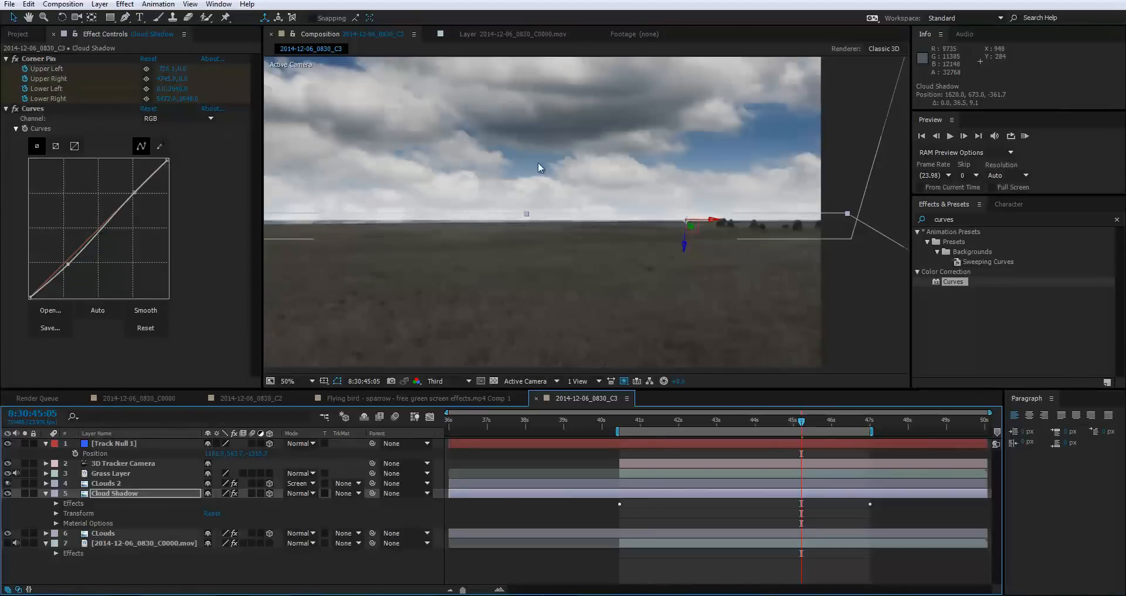
{"action": "left_click", "coordinate": [55, 513]}
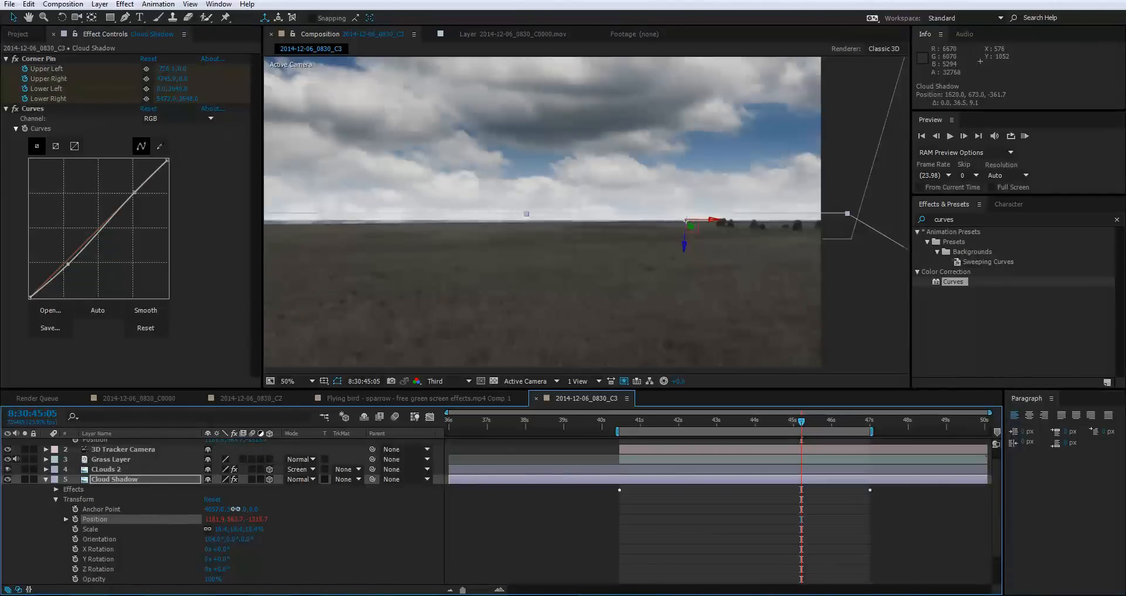
{"action": "left_click_drag", "start_coordinate": [234, 508], "coordinate": [371, 522]}
{"action": "left_click_drag", "start_coordinate": [387, 522], "coordinate": [395, 523]}
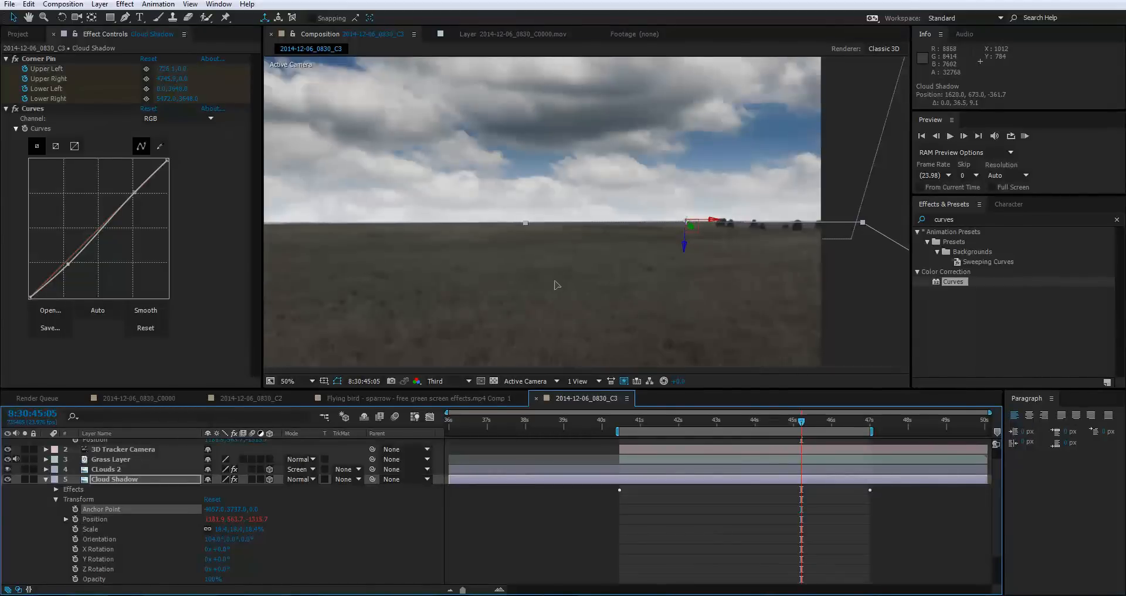
{"action": "scroll", "coordinate": [719, 265], "scroll_direction": "down", "scroll_amount": 2}
{"action": "left_click", "coordinate": [798, 224]}
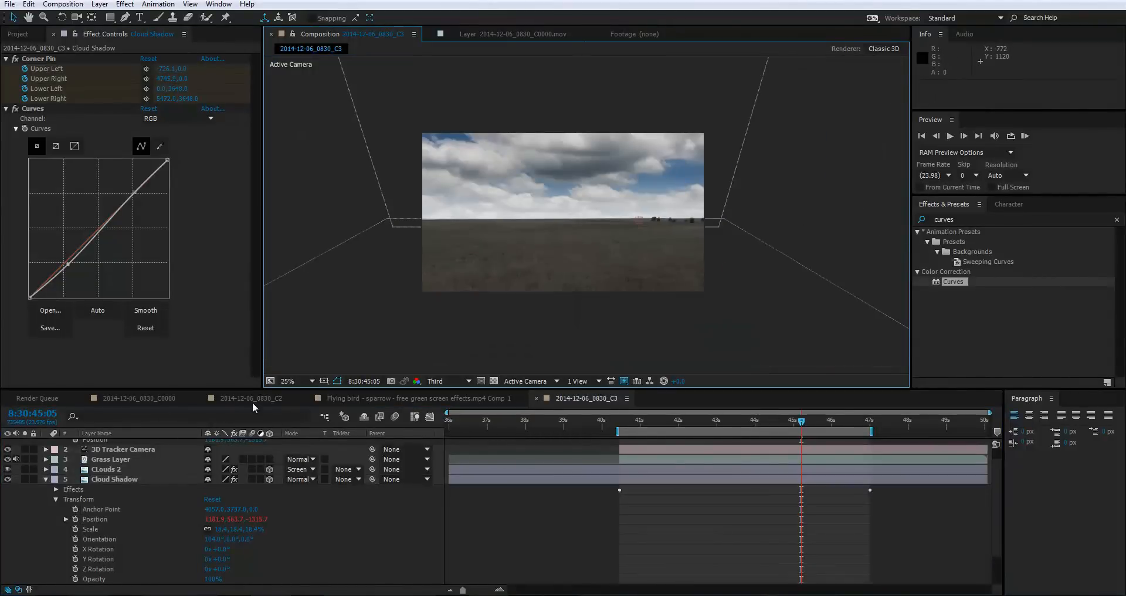
Move the Cloud Shadow layer above the Grass Layer in the layer stack.
{"action": "left_click", "coordinate": [98, 478]}
{"action": "left_click", "coordinate": [45, 478]}
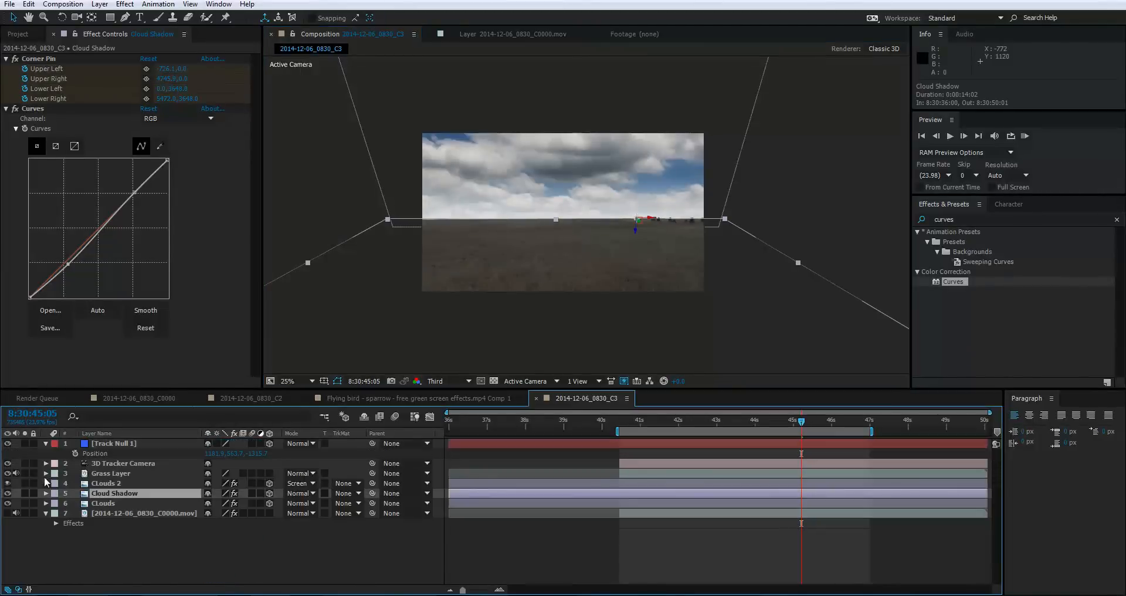
{"action": "left_click_drag", "start_coordinate": [110, 493], "coordinate": [111, 469]}
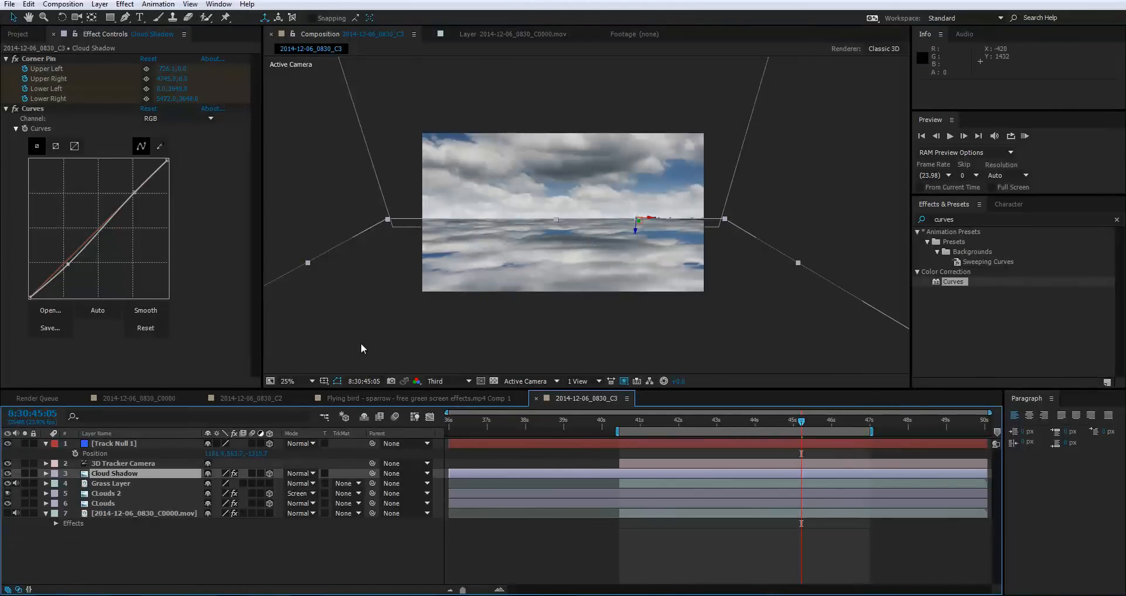
Apply Keylight (1.2) to the Cloud Shadow layer and sample the blue between the ground clouds as its Screen Colour.
{"action": "left_click", "coordinate": [369, 240]}
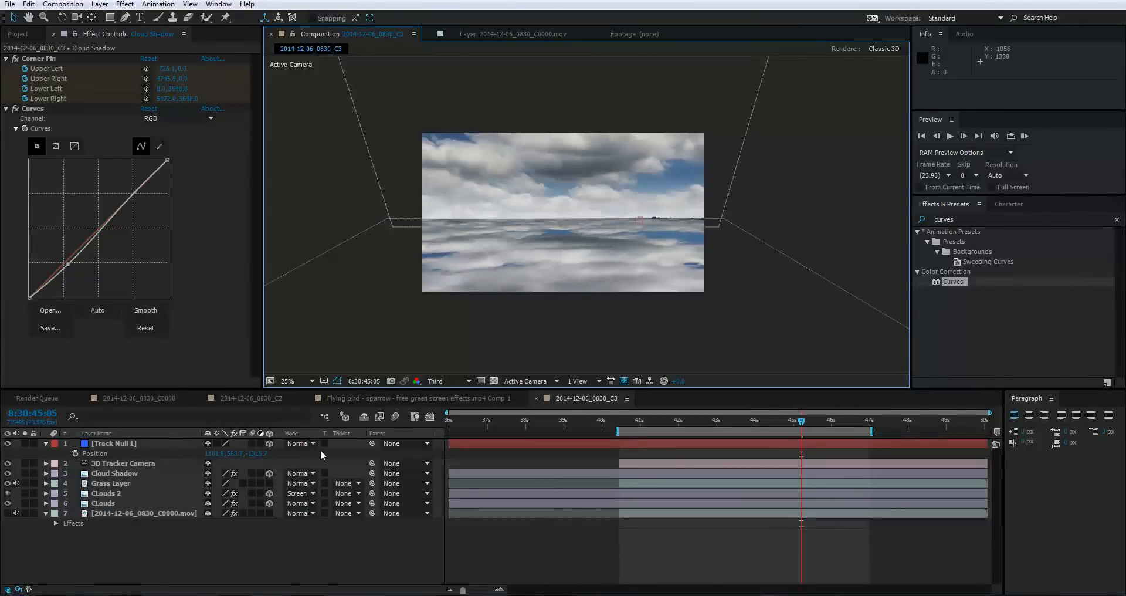
{"action": "left_click", "coordinate": [976, 220]}
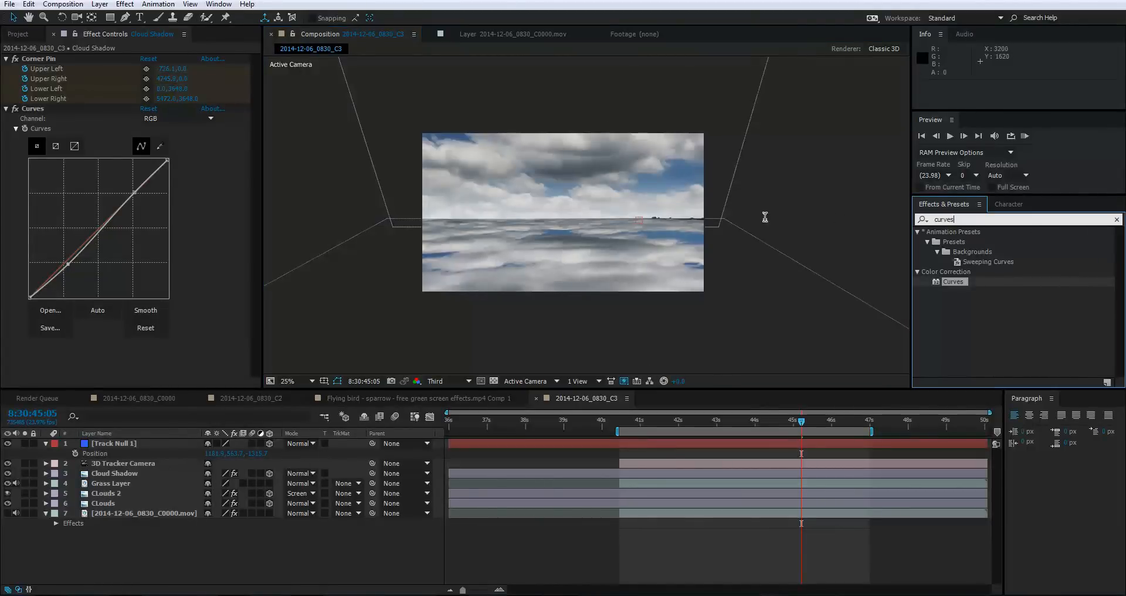
{"action": "type", "text": "keyl"}
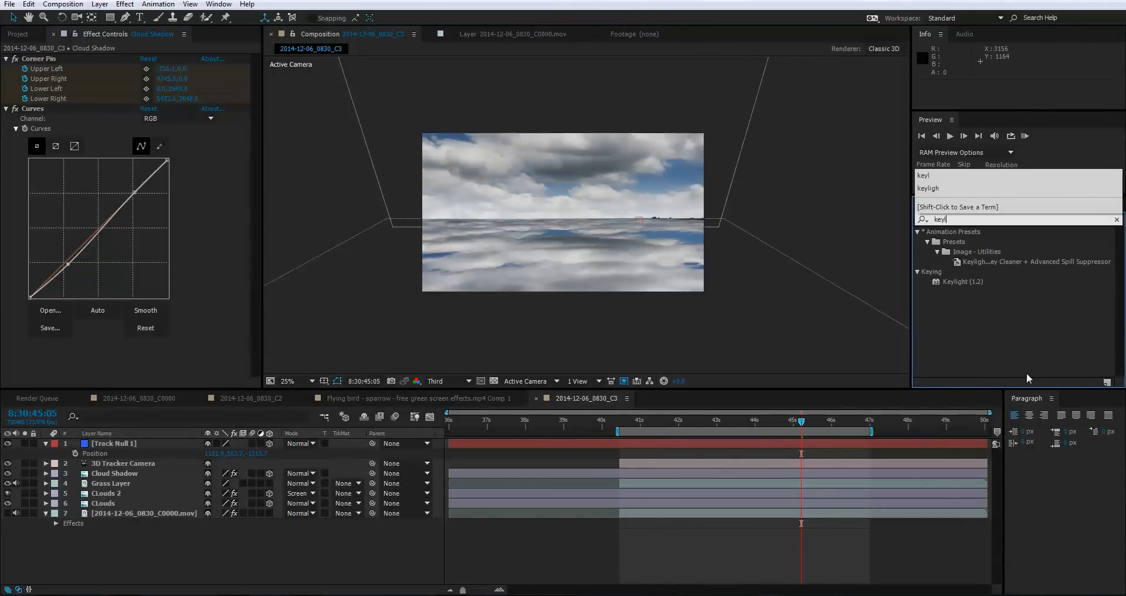
{"action": "left_click_drag", "start_coordinate": [938, 285], "coordinate": [168, 472]}
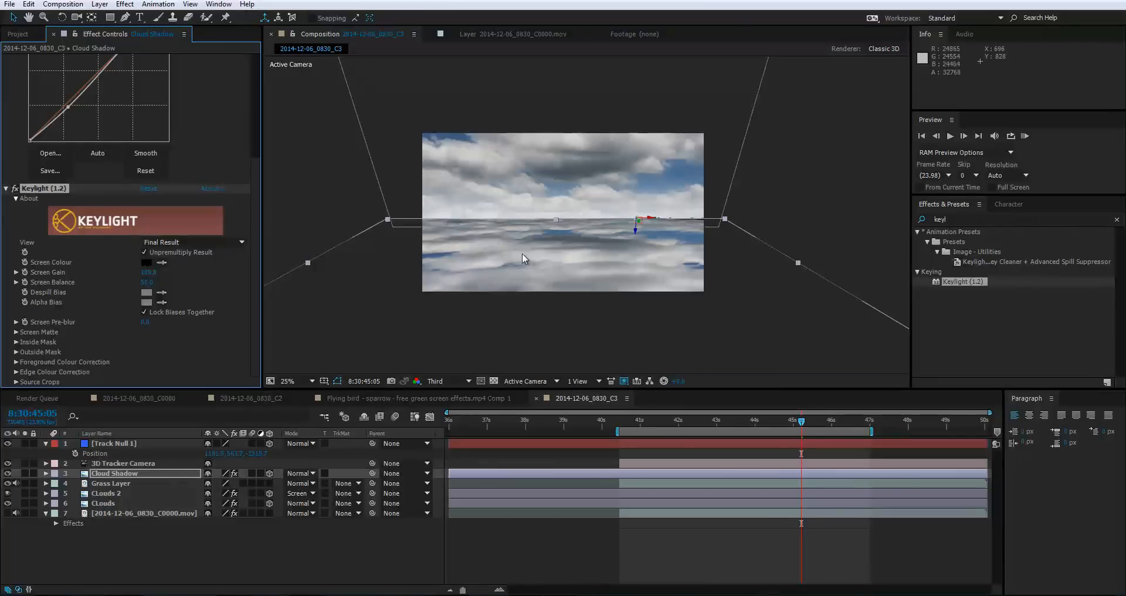
{"action": "key", "text": "period"}
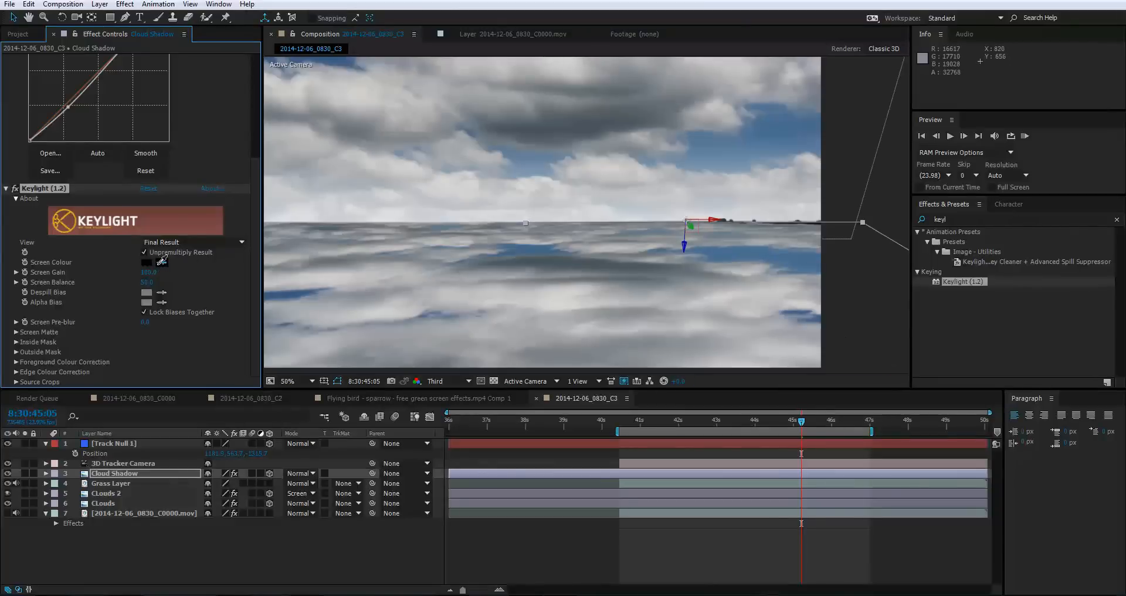
{"action": "left_click", "coordinate": [163, 263]}
{"action": "left_click", "coordinate": [285, 295]}
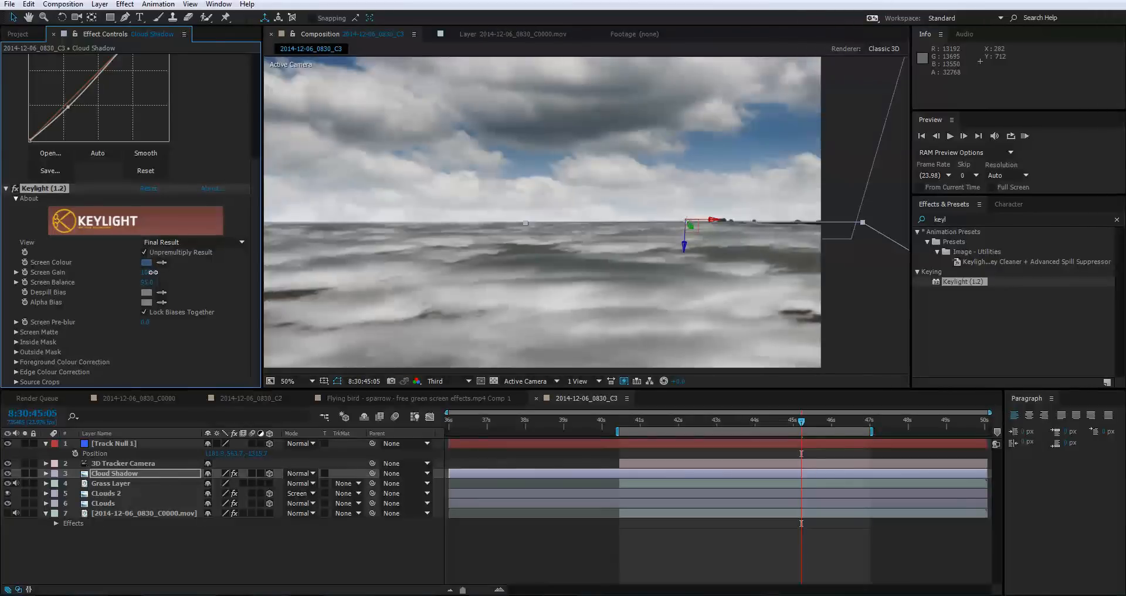
Set Keylight's Screen Gain to about 204 and its Screen Balance to about 42 on the Cloud Shadow layer.
{"action": "left_click_drag", "start_coordinate": [171, 272], "coordinate": [197, 272]}
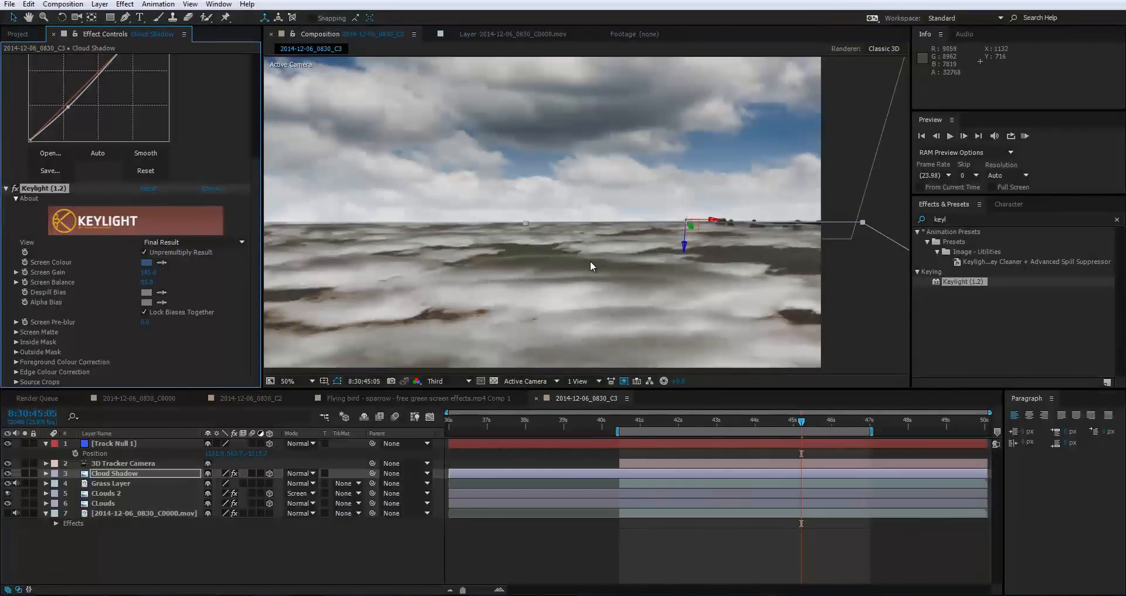
{"action": "scroll", "coordinate": [589, 260], "scroll_direction": "down", "scroll_amount": 2}
{"action": "scroll", "coordinate": [544, 286], "scroll_direction": "up", "scroll_amount": 2}
{"action": "scroll", "coordinate": [351, 321], "scroll_direction": "down", "scroll_amount": 2}
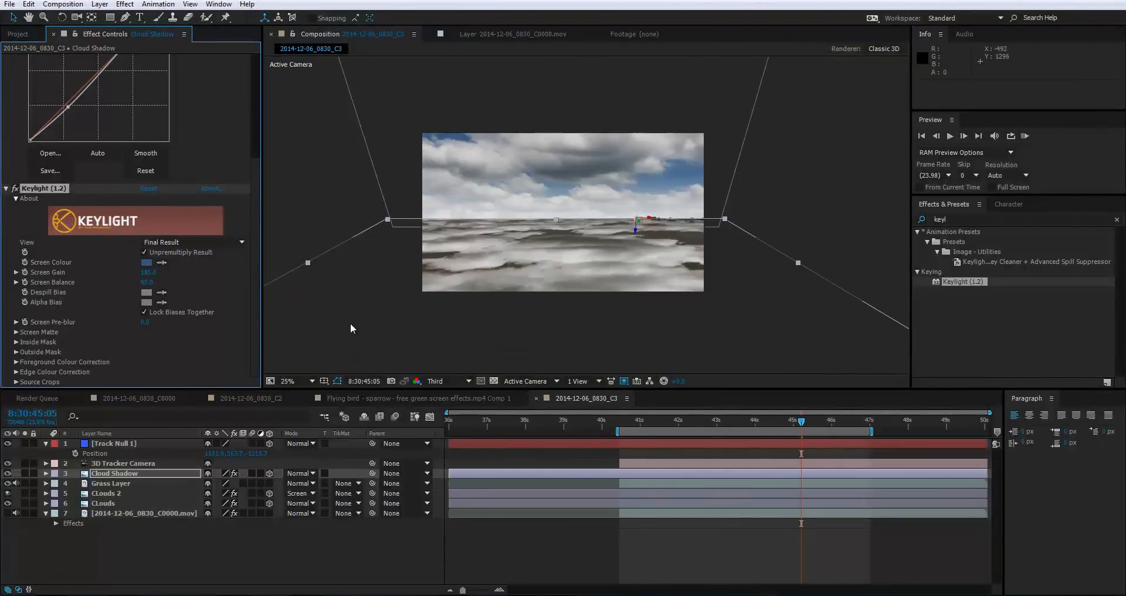
{"action": "scroll", "coordinate": [490, 256], "scroll_direction": "up", "scroll_amount": 2}
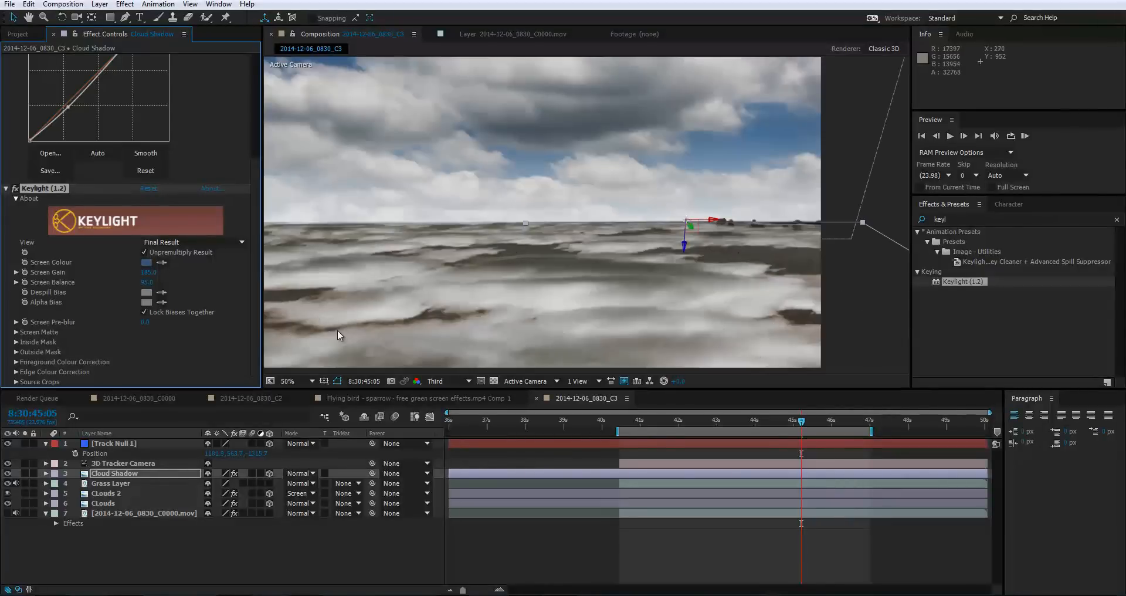
{"action": "mouse_move", "coordinate": [147, 277]}
{"action": "left_mouse_down"}
{"action": "mouse_move", "coordinate": [276, 275]}
{"action": "mouse_move", "coordinate": [250, 277]}
{"action": "mouse_move", "coordinate": [358, 288]}
{"action": "mouse_move", "coordinate": [119, 277]}
{"action": "mouse_move", "coordinate": [159, 273]}
{"action": "left_mouse_up"}
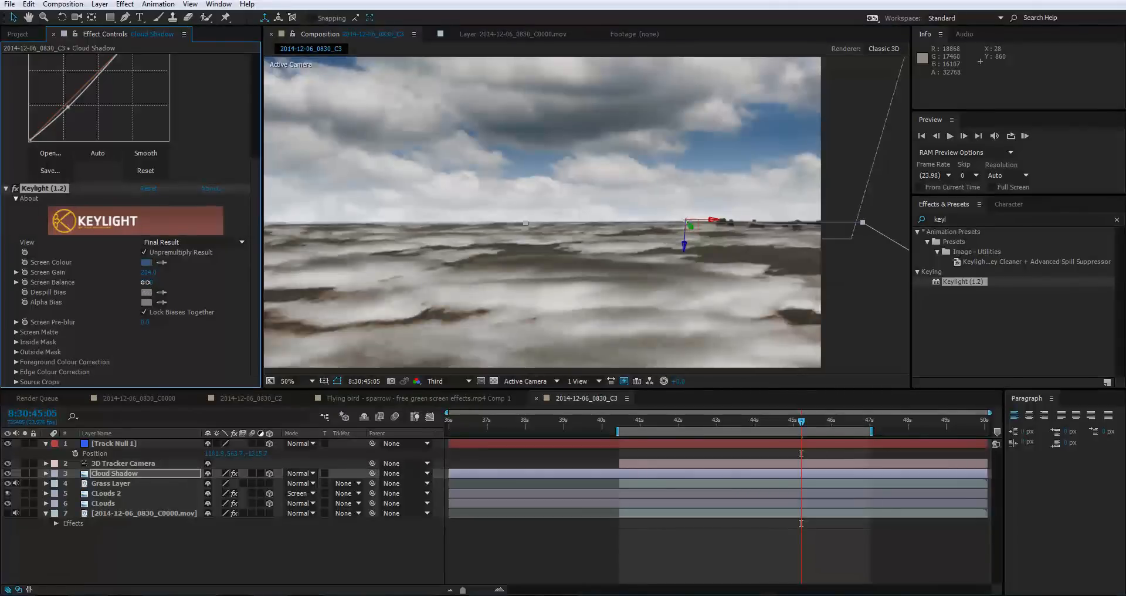
{"action": "left_click_drag", "start_coordinate": [151, 282], "coordinate": [104, 284]}
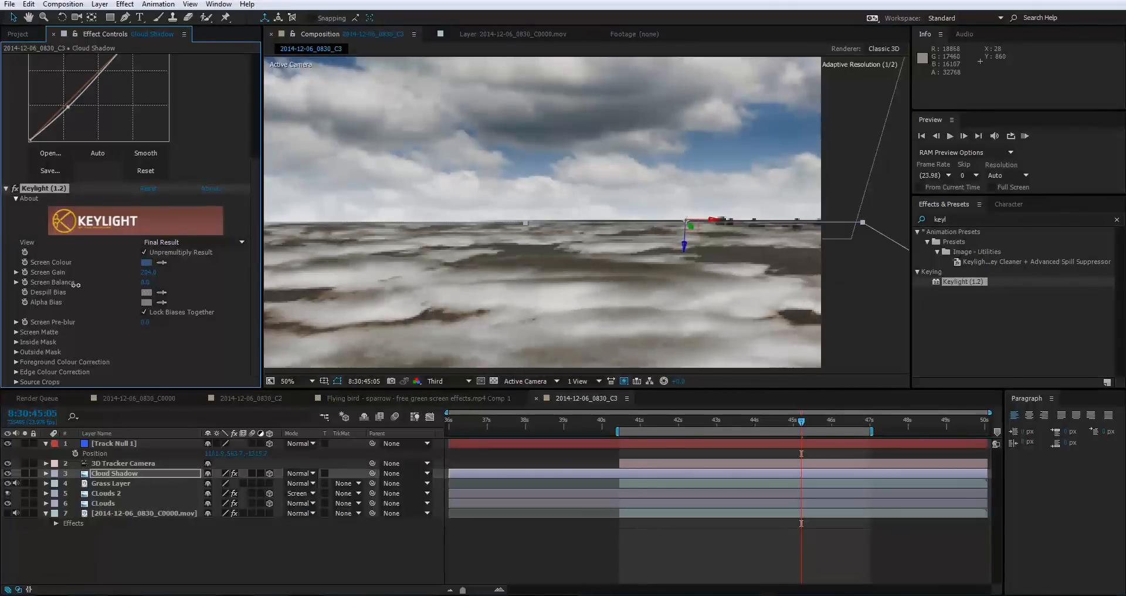
{"action": "left_click_drag", "start_coordinate": [177, 291], "coordinate": [155, 296]}
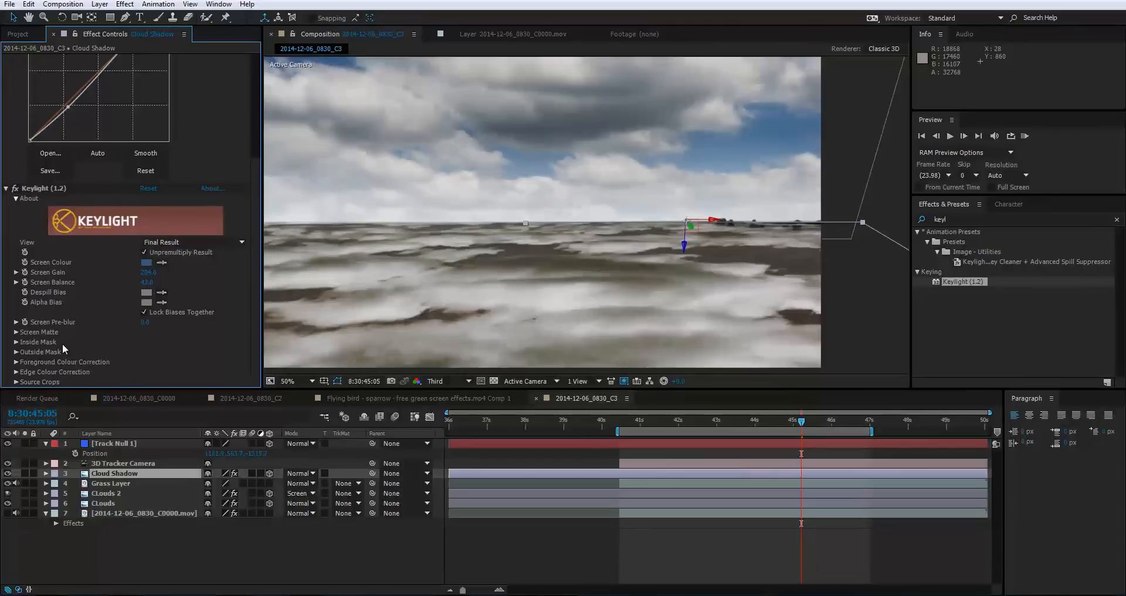
Raise the Screen Softness in Keylight's Screen Matte settings to about 9 to soften the edges of the ground clouds.
{"action": "left_click", "coordinate": [15, 332]}
{"action": "scroll", "coordinate": [61, 332], "scroll_direction": "down", "scroll_amount": 3}
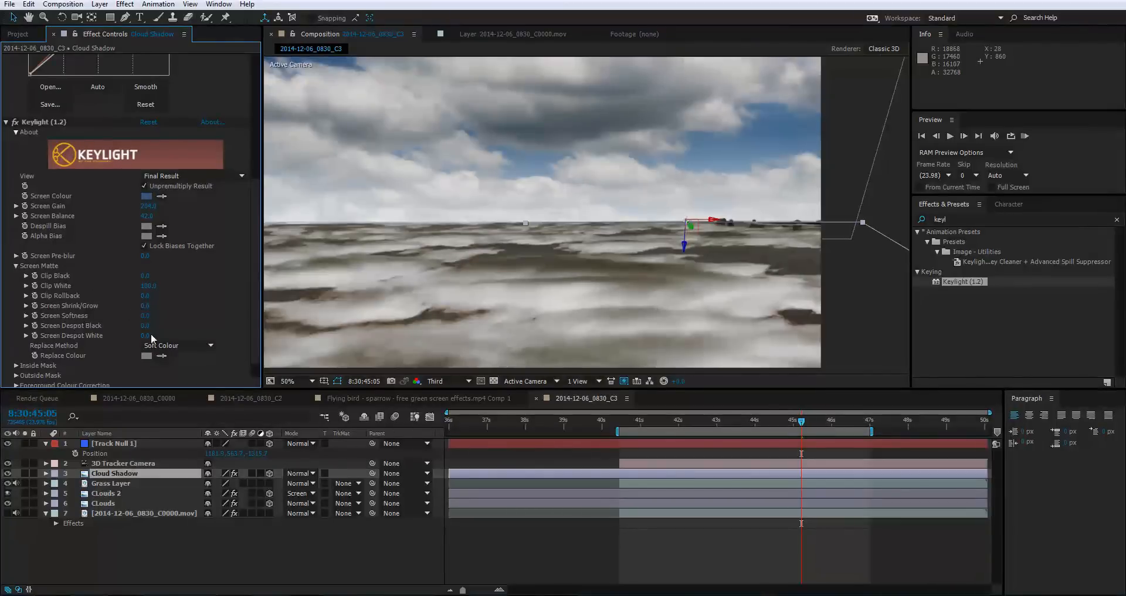
{"action": "left_click_drag", "start_coordinate": [145, 315], "coordinate": [206, 323]}
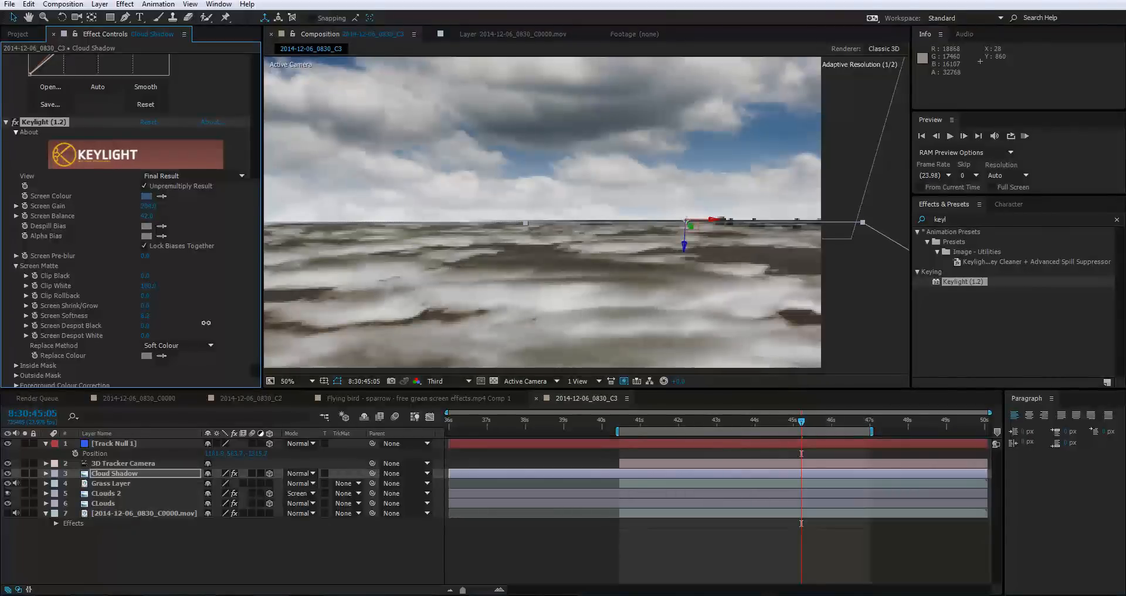
{"action": "scroll", "coordinate": [629, 273], "scroll_direction": "down", "scroll_amount": 2}
{"action": "left_click", "coordinate": [529, 300]}
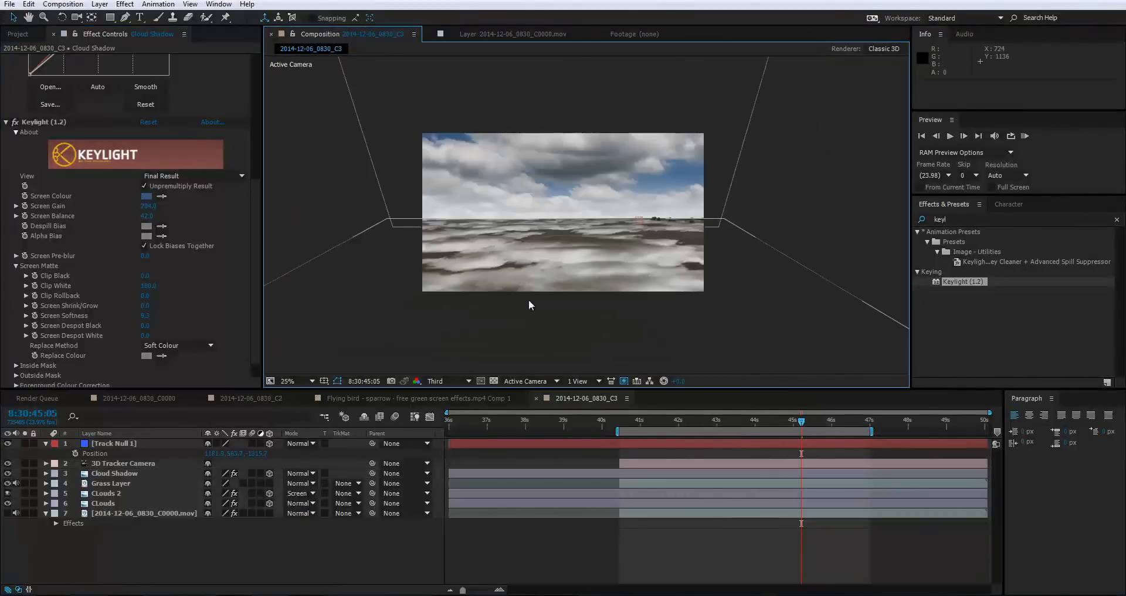
{"action": "scroll", "coordinate": [530, 299], "scroll_direction": "up", "scroll_amount": 2}
{"action": "scroll", "coordinate": [522, 232], "scroll_direction": "down", "scroll_amount": 2}
Find the Exposure color correction effect and apply it to the Cloud Shadow layer.
{"action": "left_click", "coordinate": [961, 220]}
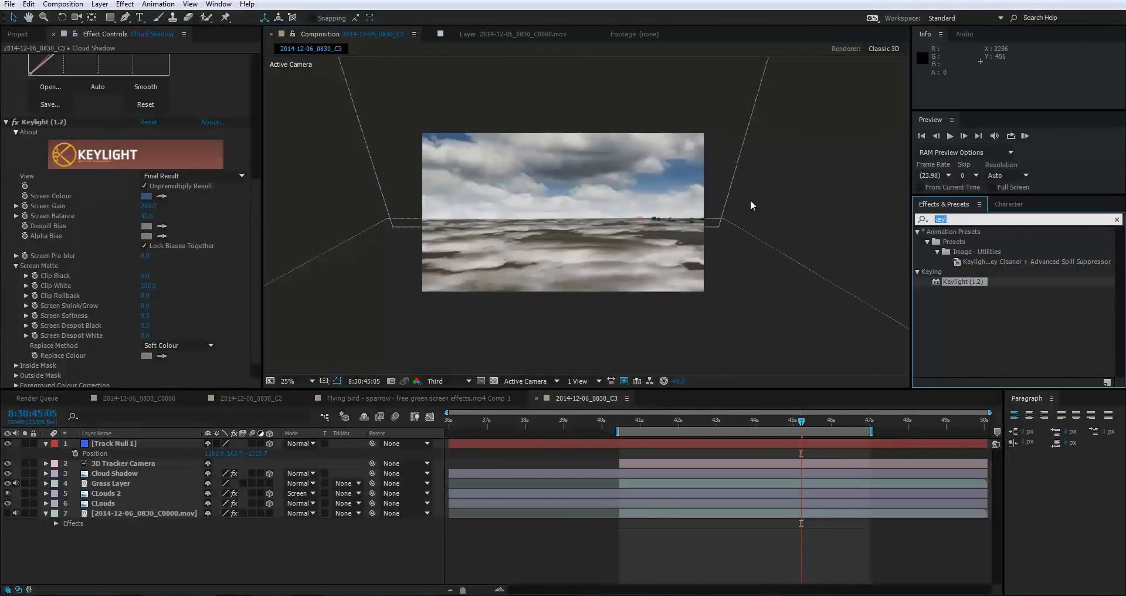
{"action": "type", "text": "exposure"}
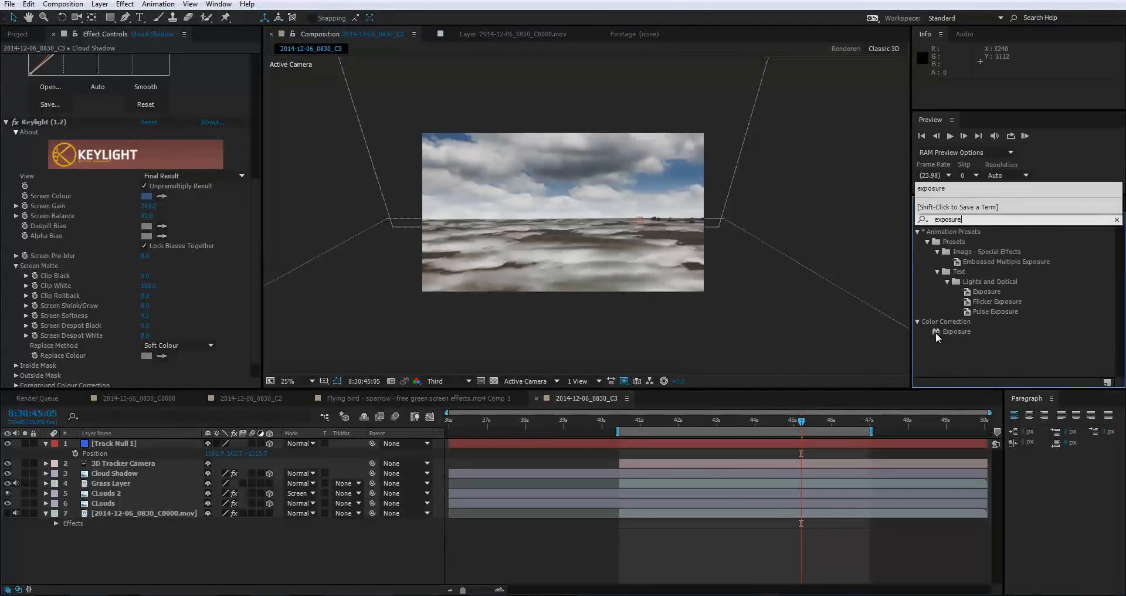
{"action": "left_click_drag", "start_coordinate": [936, 332], "coordinate": [188, 473]}
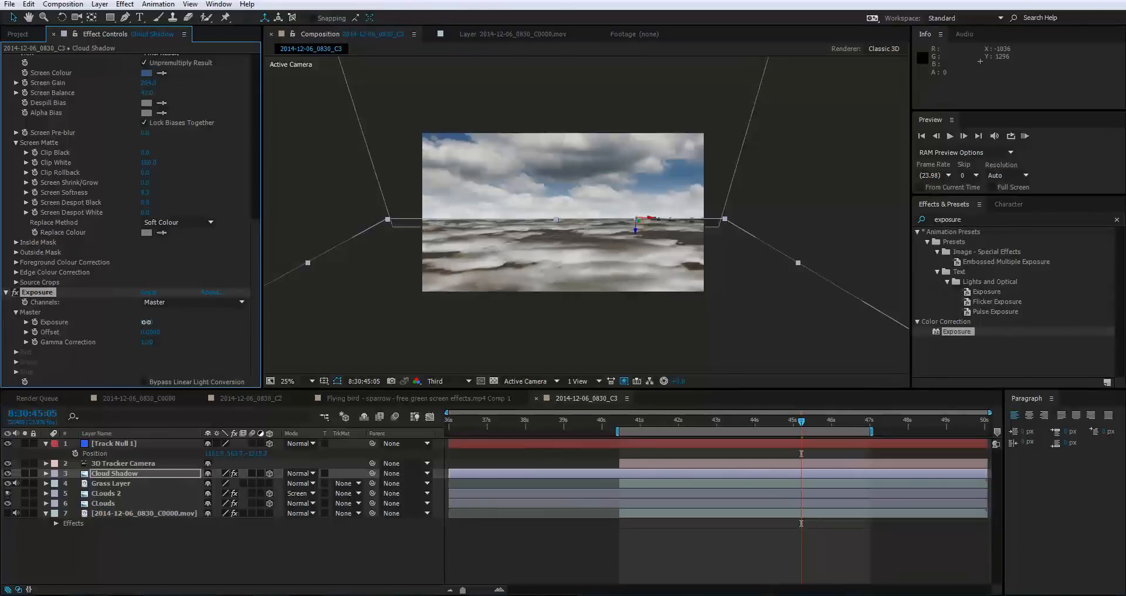
Lower the master Exposure of the Cloud Shadow layer far below zero until its clouds are almost black.
{"action": "left_click_drag", "start_coordinate": [147, 322], "coordinate": [3, 427]}
{"action": "left_click_drag", "start_coordinate": [2, 531], "coordinate": [1, 563]}
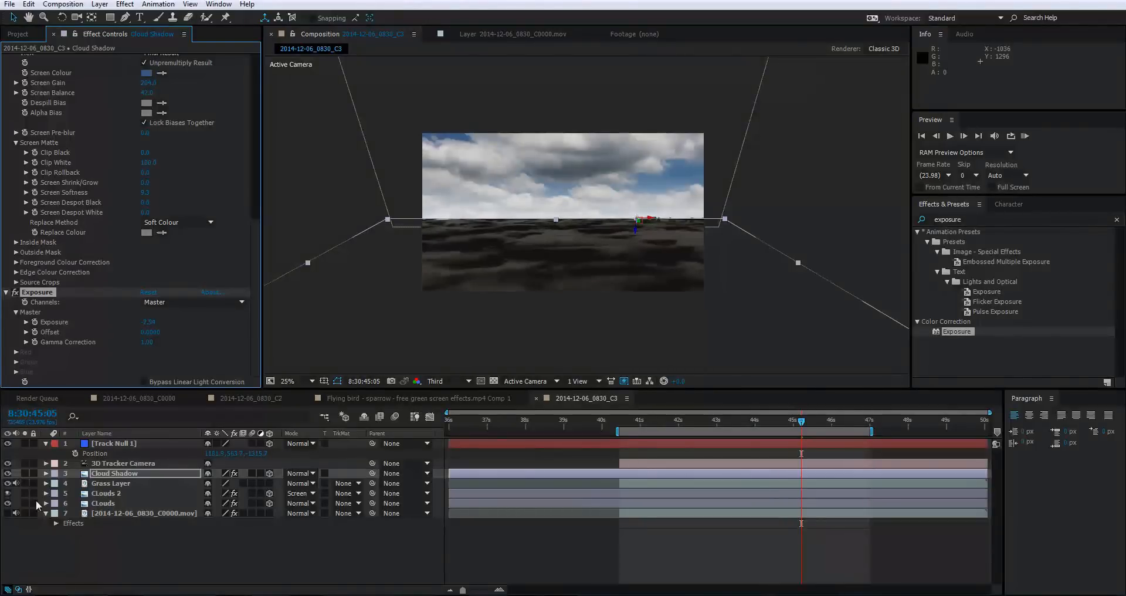
{"action": "left_click_drag", "start_coordinate": [139, 322], "coordinate": [49, 370]}
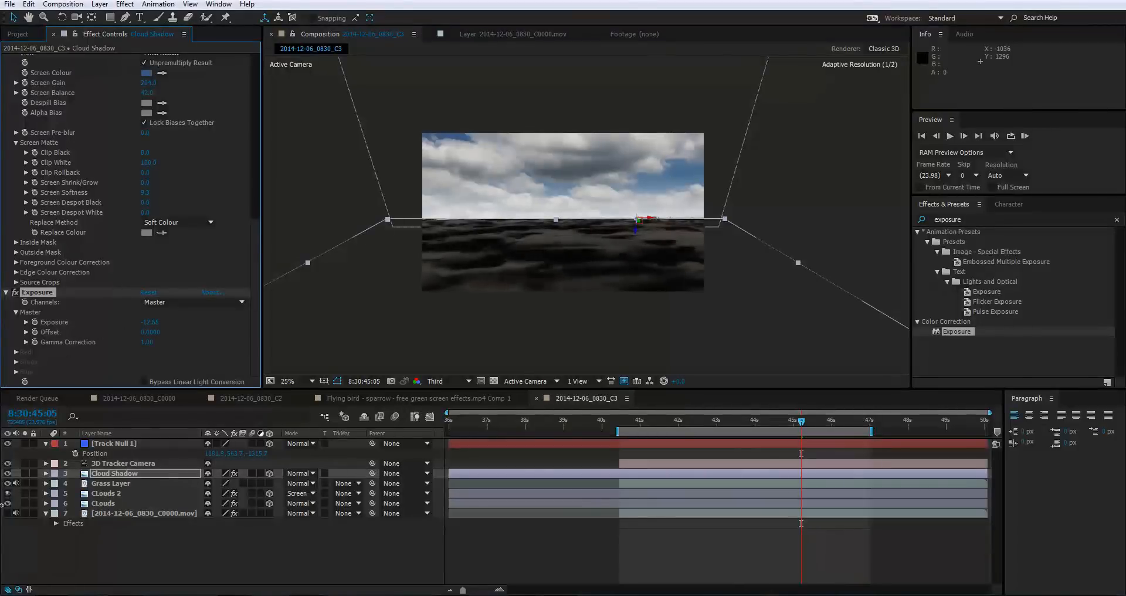
{"action": "left_click_drag", "start_coordinate": [2, 503], "coordinate": [2, 510]}
{"action": "left_click", "coordinate": [793, 168]}
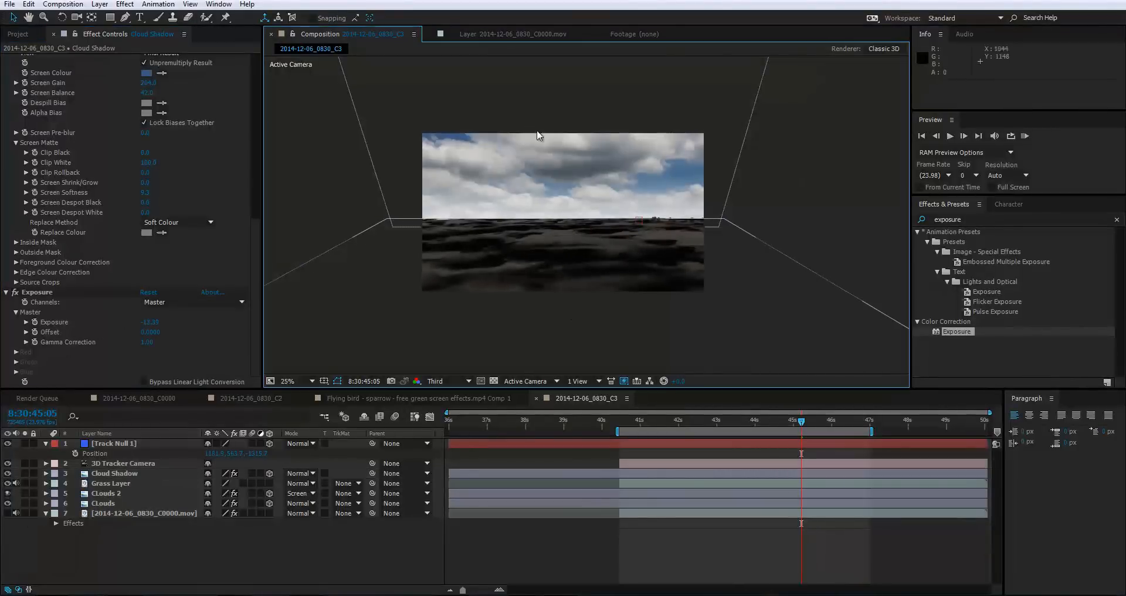
{"action": "key", "text": "period"}
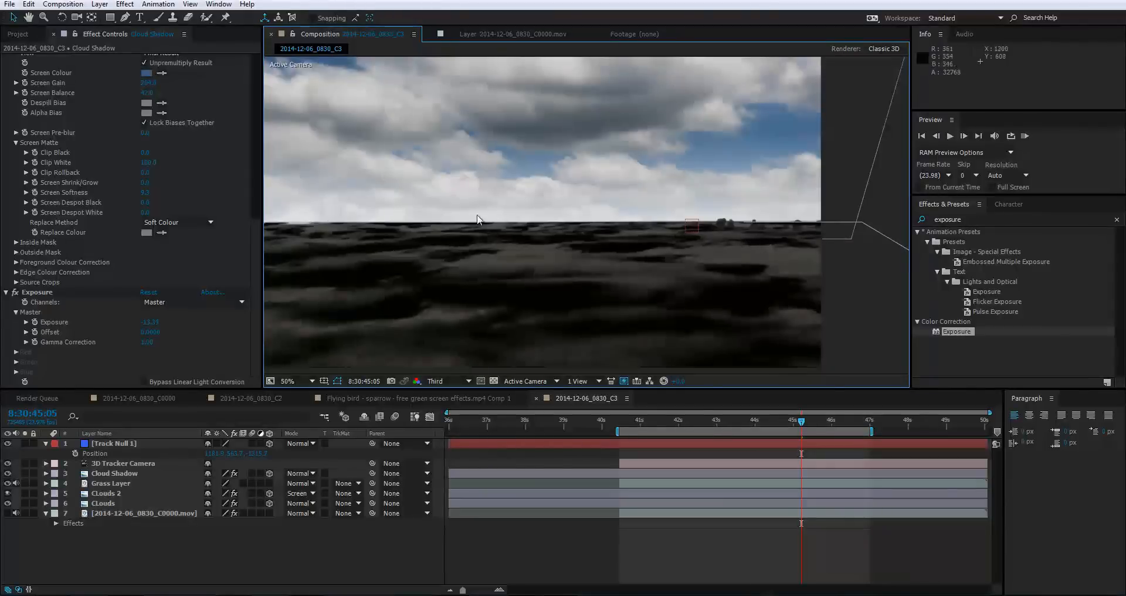
{"action": "key", "text": "comma"}
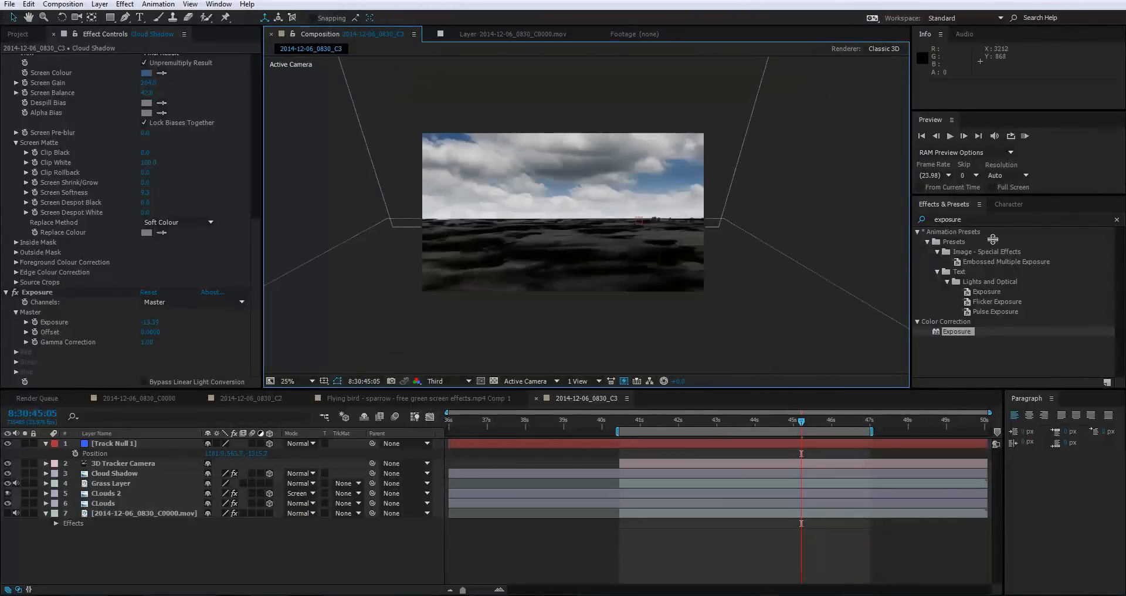
Apply Fast Blur to the Cloud Shadow layer and raise its Blurriness above 100 to soften the ground shadows.
{"action": "left_click", "coordinate": [975, 220]}
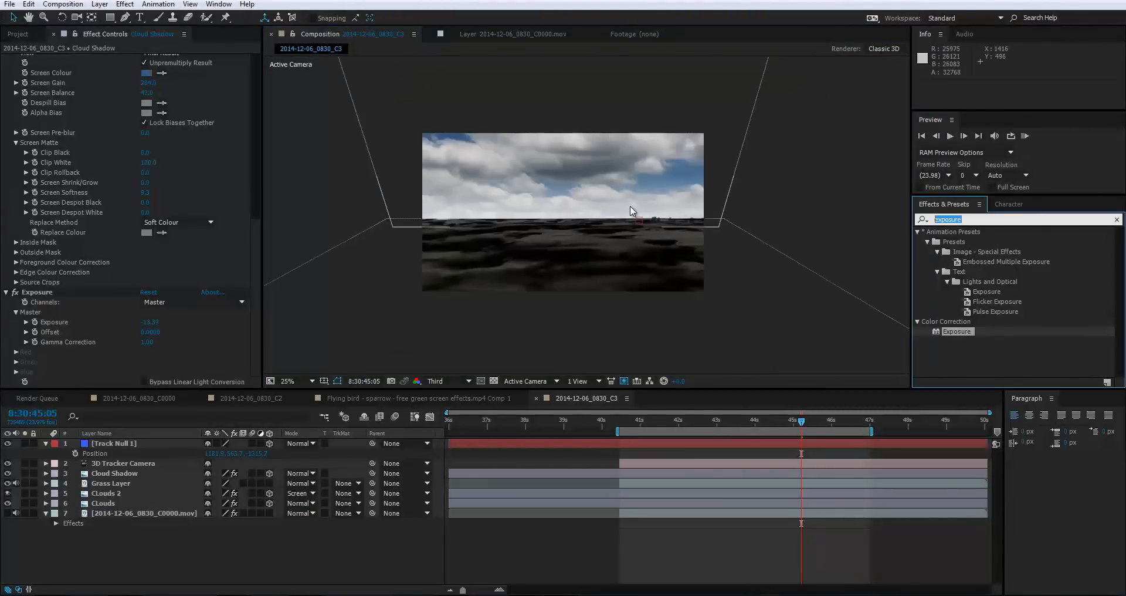
{"action": "type", "text": "blur"}
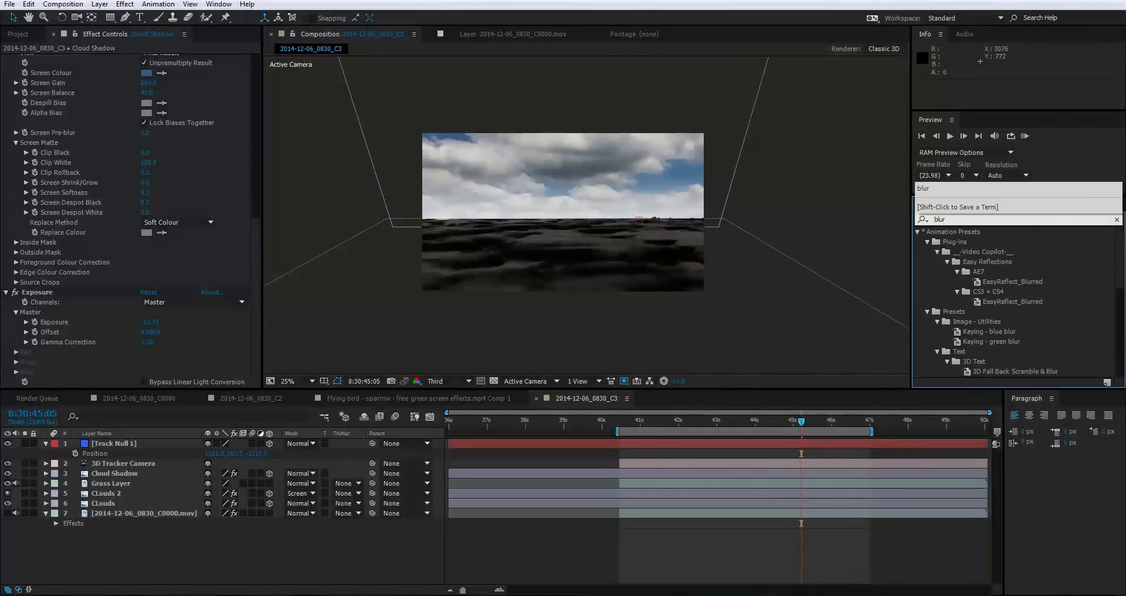
{"action": "left_click_drag", "start_coordinate": [1119, 256], "coordinate": [1106, 341]}
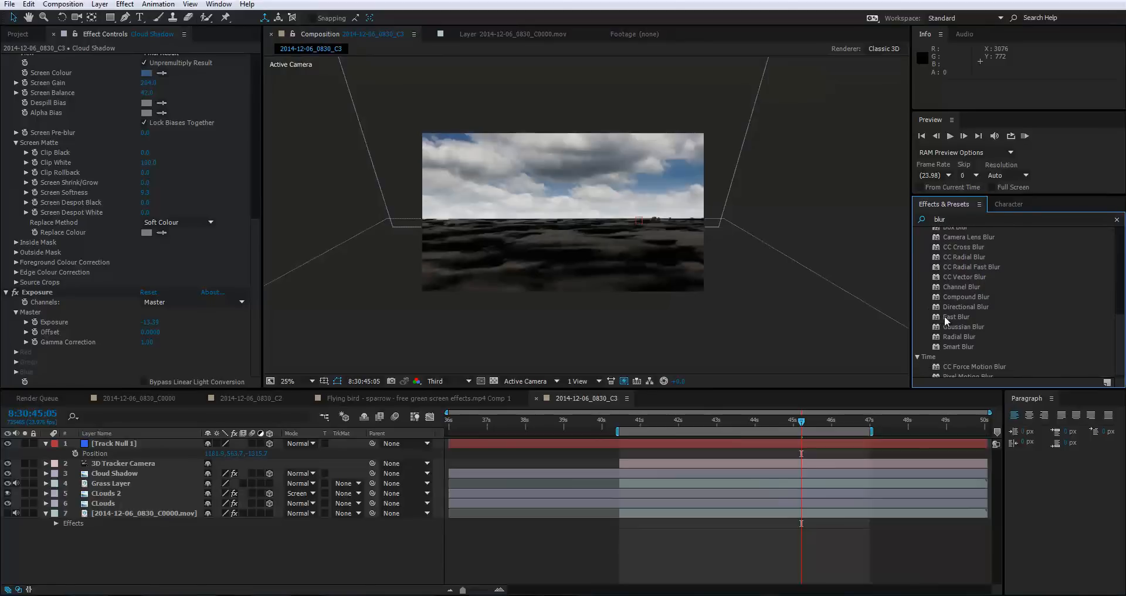
{"action": "left_click_drag", "start_coordinate": [945, 320], "coordinate": [133, 471]}
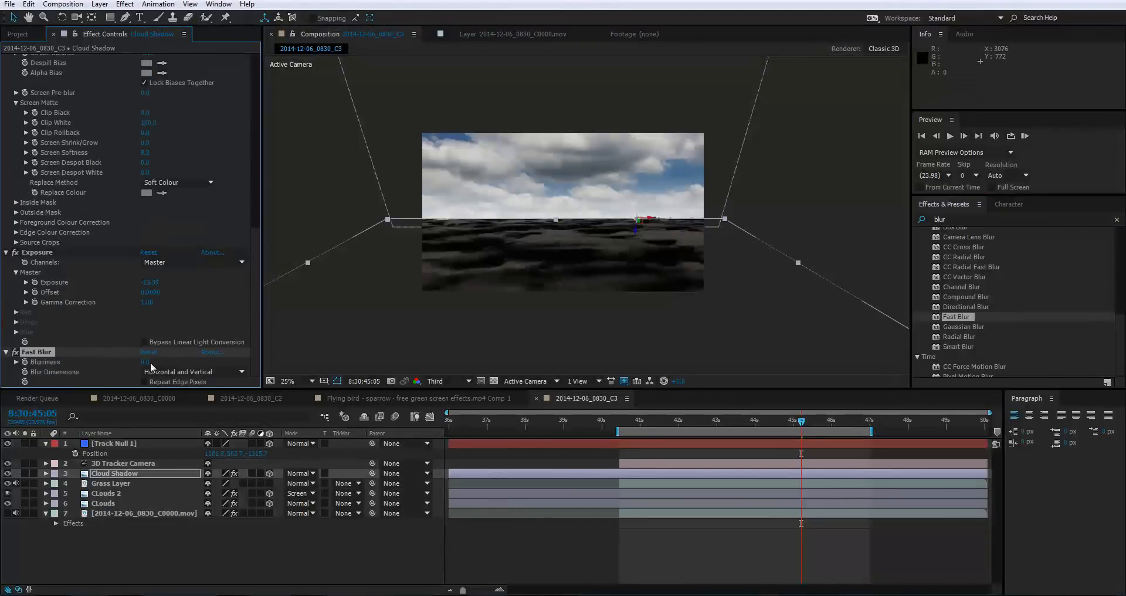
{"action": "left_click_drag", "start_coordinate": [147, 362], "coordinate": [220, 367]}
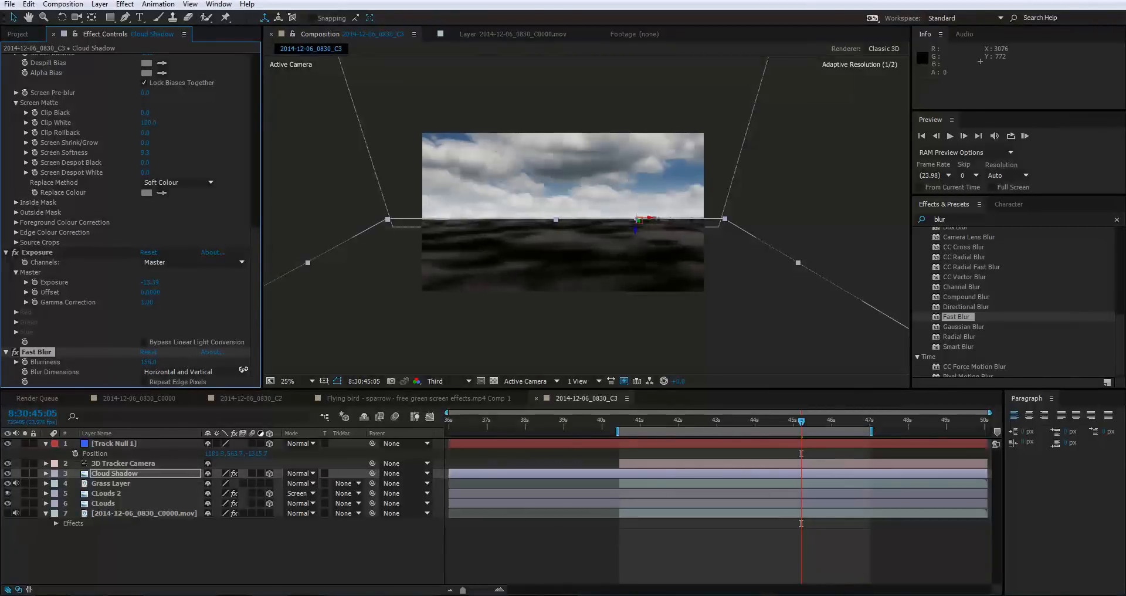
{"action": "left_click", "coordinate": [321, 191]}
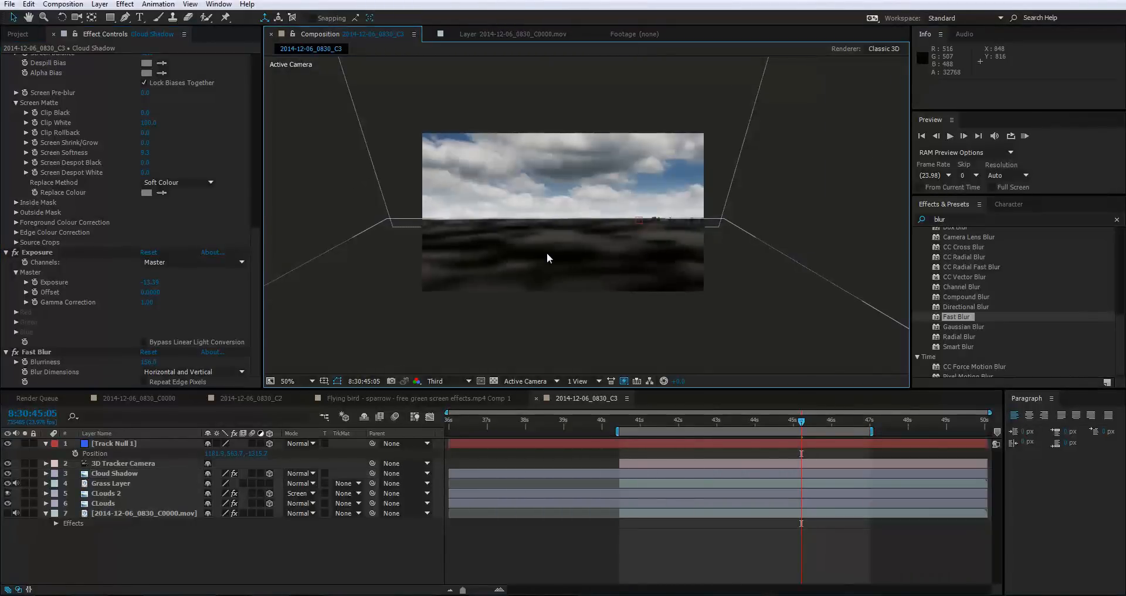
{"action": "scroll", "coordinate": [547, 252], "scroll_direction": "up", "scroll_amount": 1}
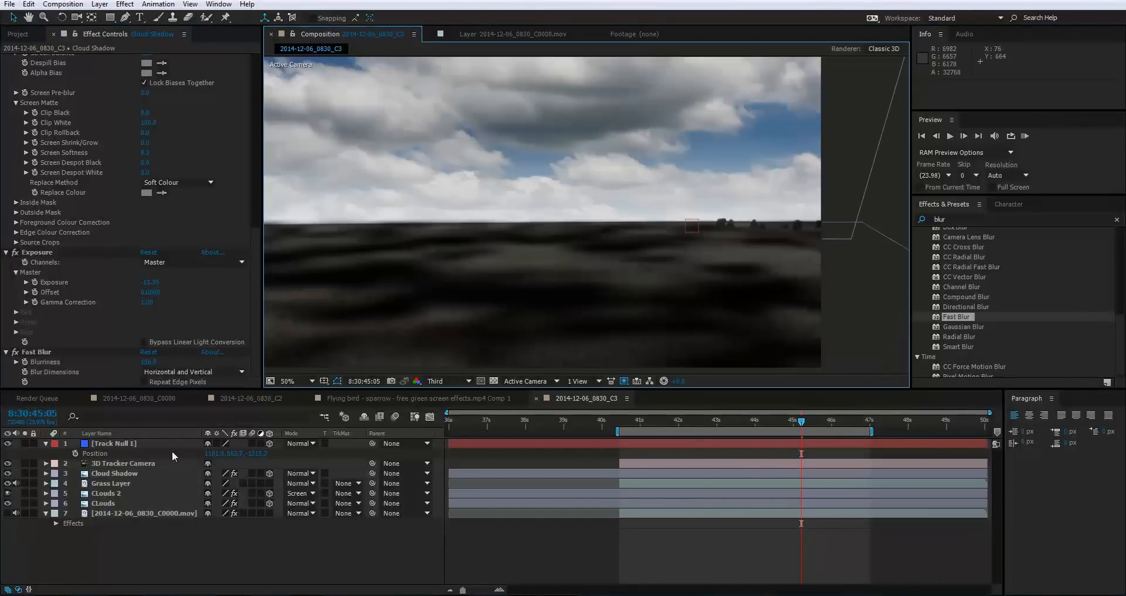
Increase the Cloud Shadow layer's vertical anchor point slightly so its blurred far edge meets the horizon.
{"action": "left_click", "coordinate": [46, 473]}
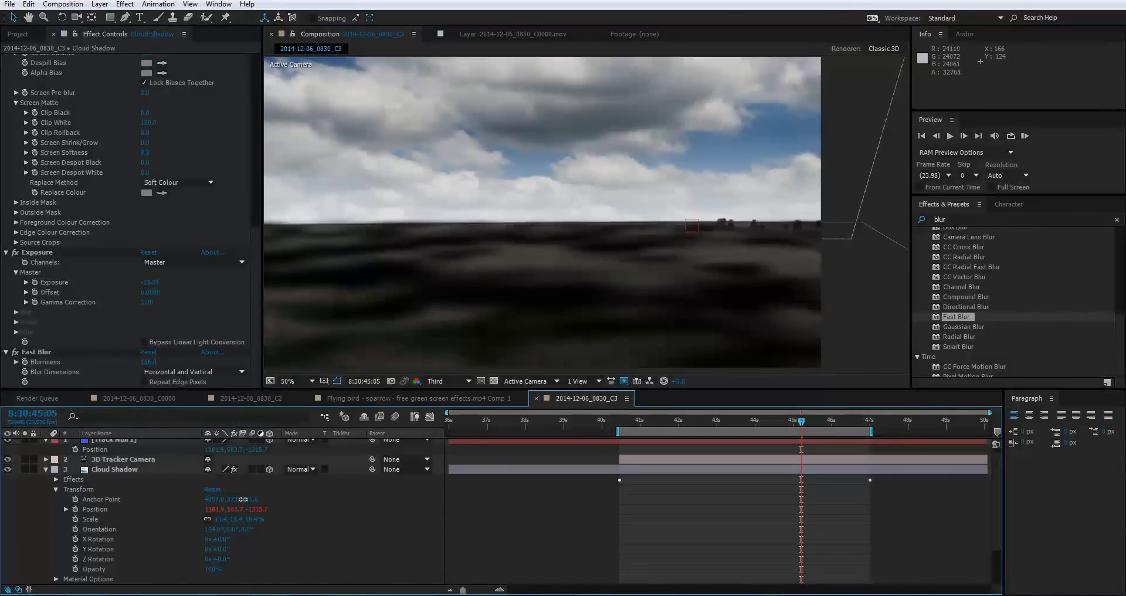
{"action": "mouse_move", "coordinate": [235, 499]}
{"action": "left_mouse_down"}
{"action": "mouse_move", "coordinate": [260, 502]}
{"action": "mouse_move", "coordinate": [248, 499]}
{"action": "left_mouse_up"}
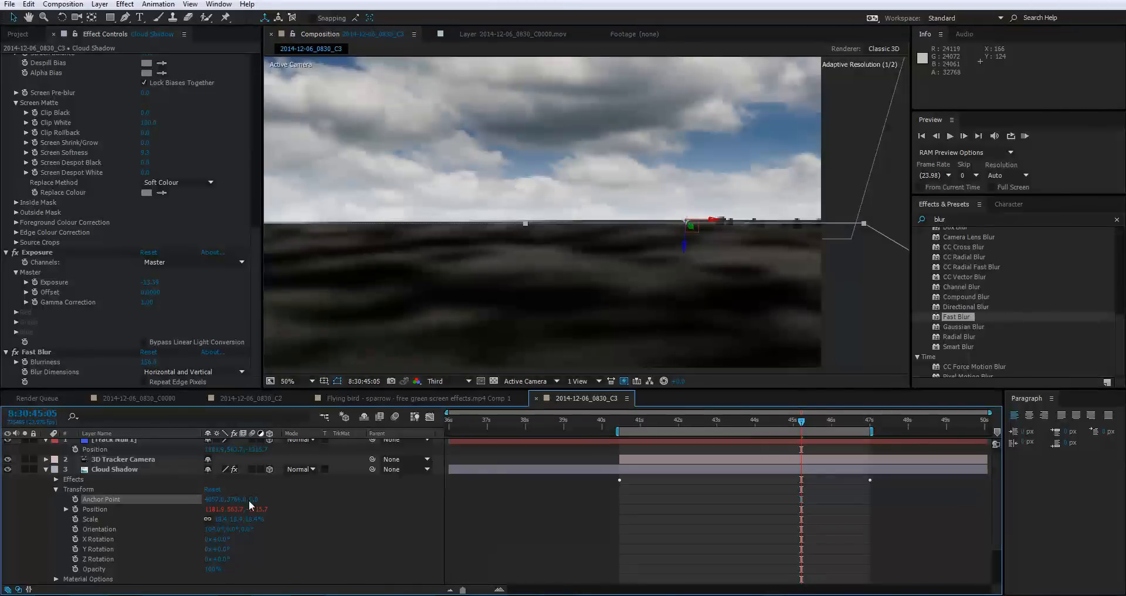
{"action": "left_click", "coordinate": [870, 203]}
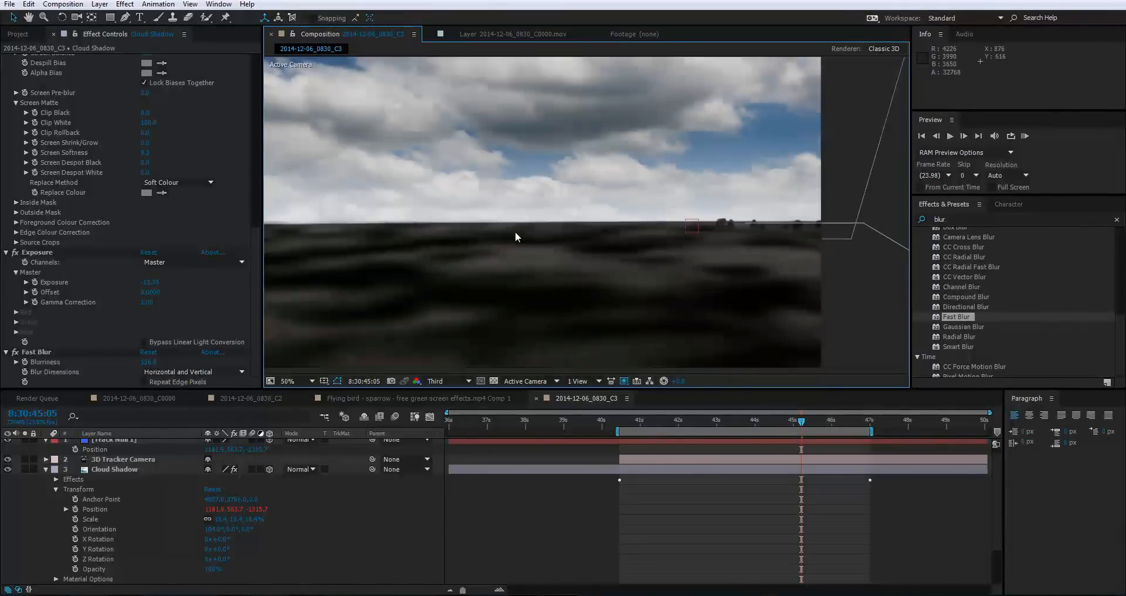
{"action": "key", "text": "comma"}
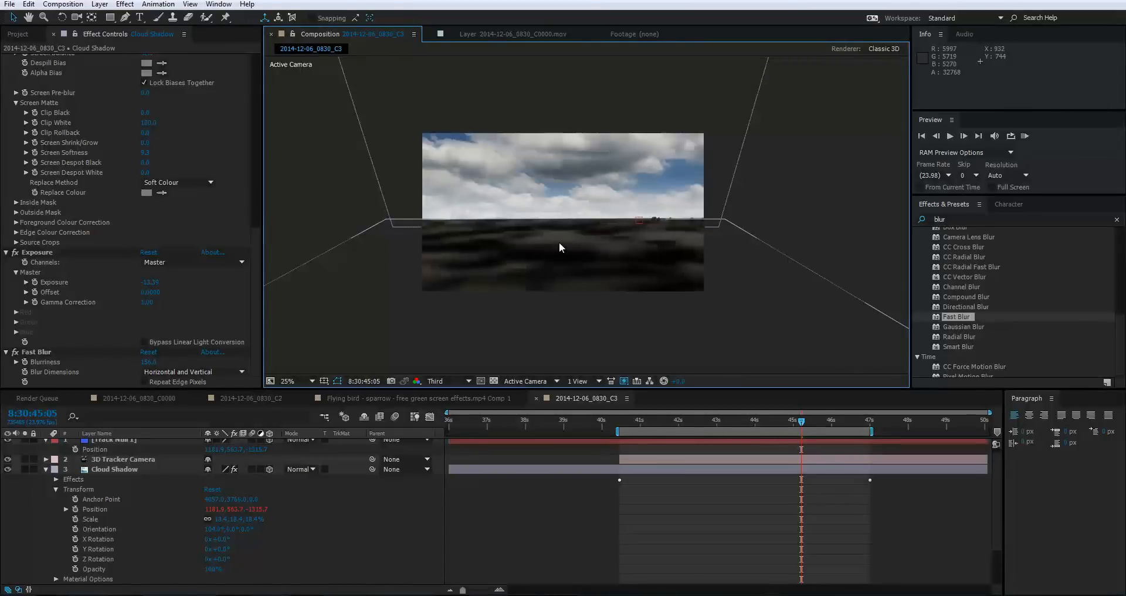
{"action": "key", "text": "period"}
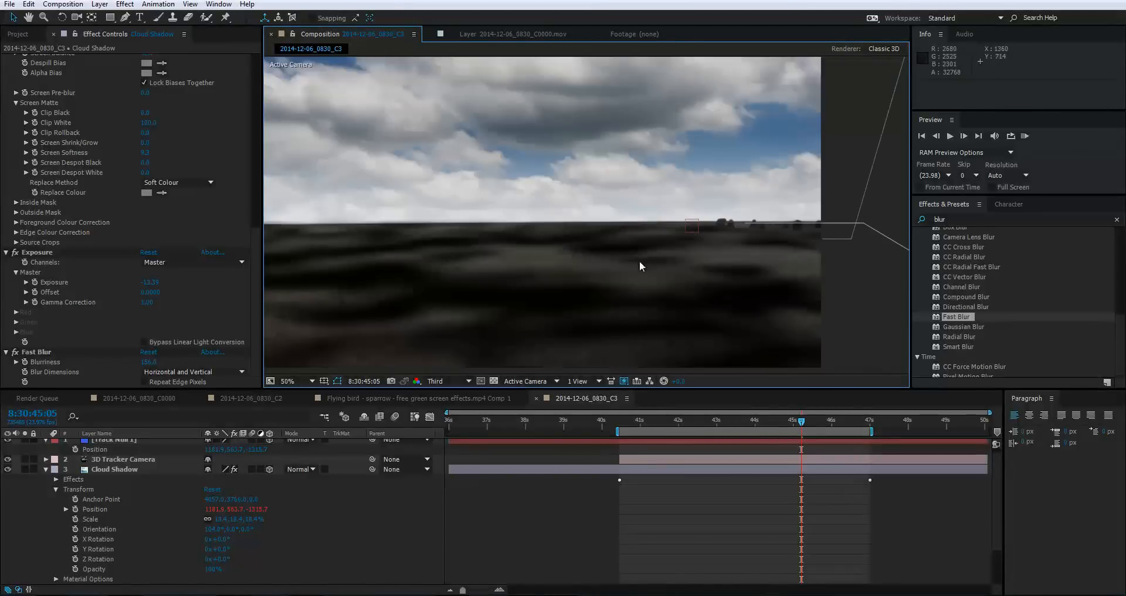
Set the Cloud Shadow layer's blending mode to Multiply and lower its opacity to about 50%.
{"action": "left_click", "coordinate": [45, 468]}
{"action": "left_click", "coordinate": [136, 471]}
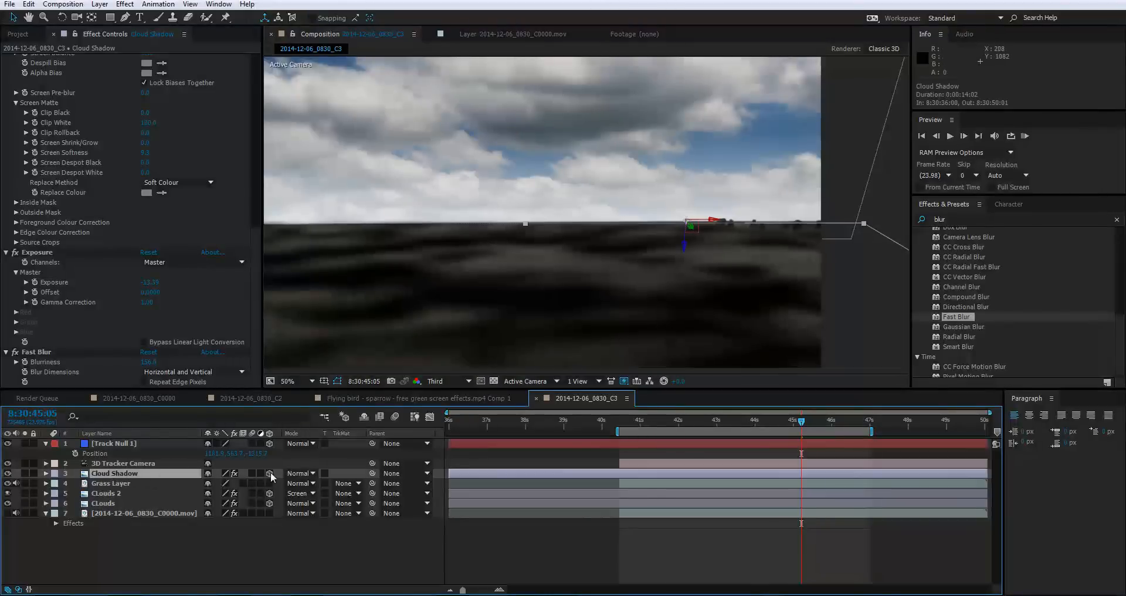
{"action": "left_click", "coordinate": [301, 473]}
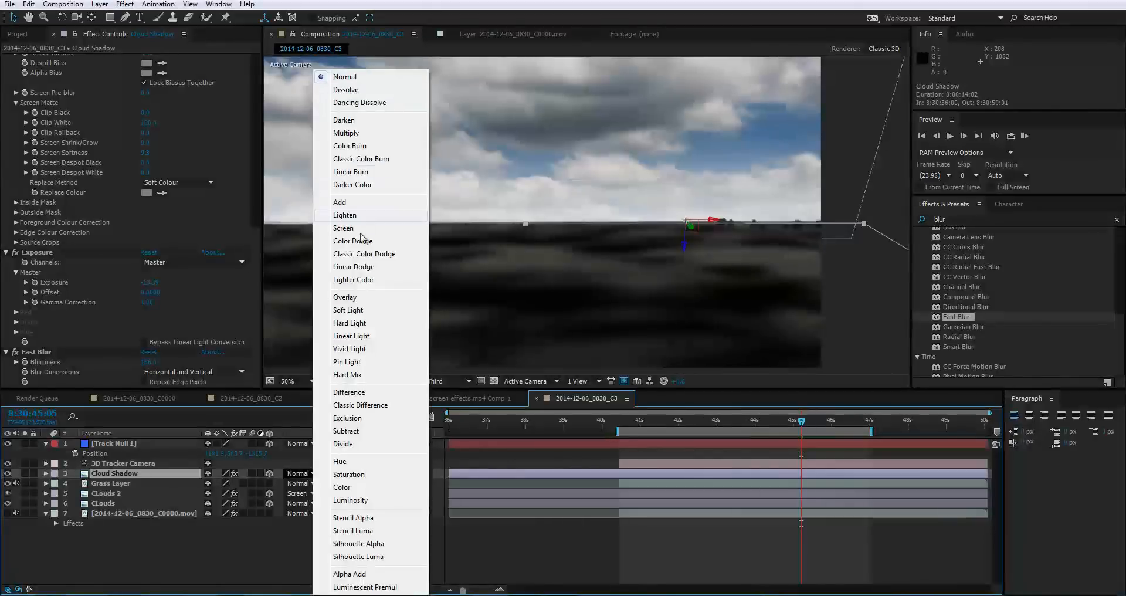
{"action": "left_click", "coordinate": [347, 133]}
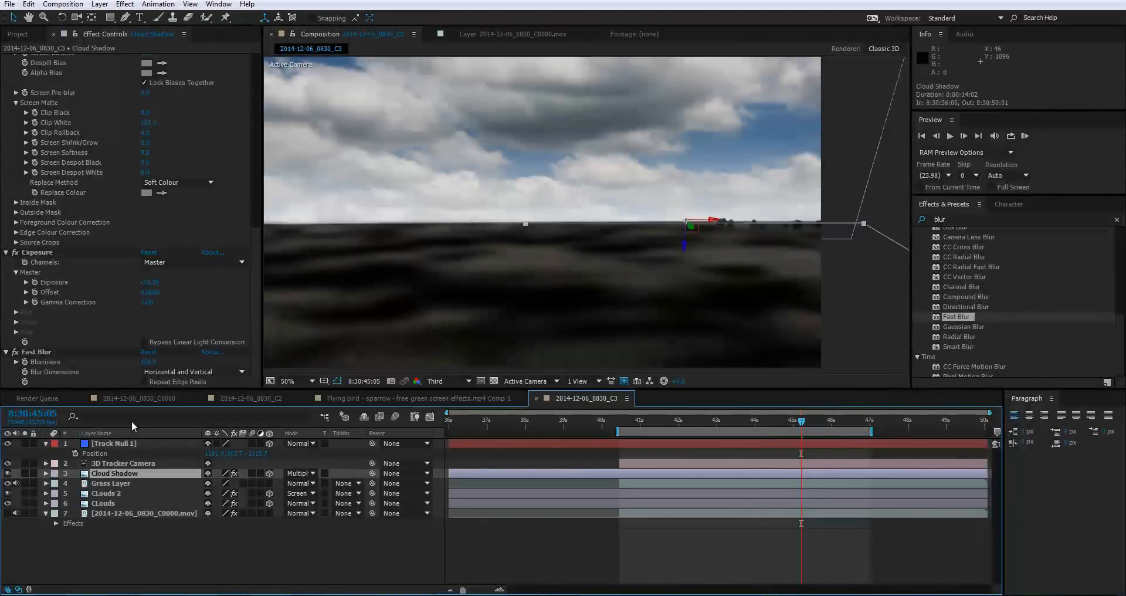
{"action": "key", "text": "t"}
{"action": "left_click_drag", "start_coordinate": [211, 483], "coordinate": [156, 489]}
Preview the shot between about 8:30:42 and 8:30:45 and examine how the cloud shadows sit on the ground.
{"action": "key", "text": "space"}
{"action": "key", "text": "space"}
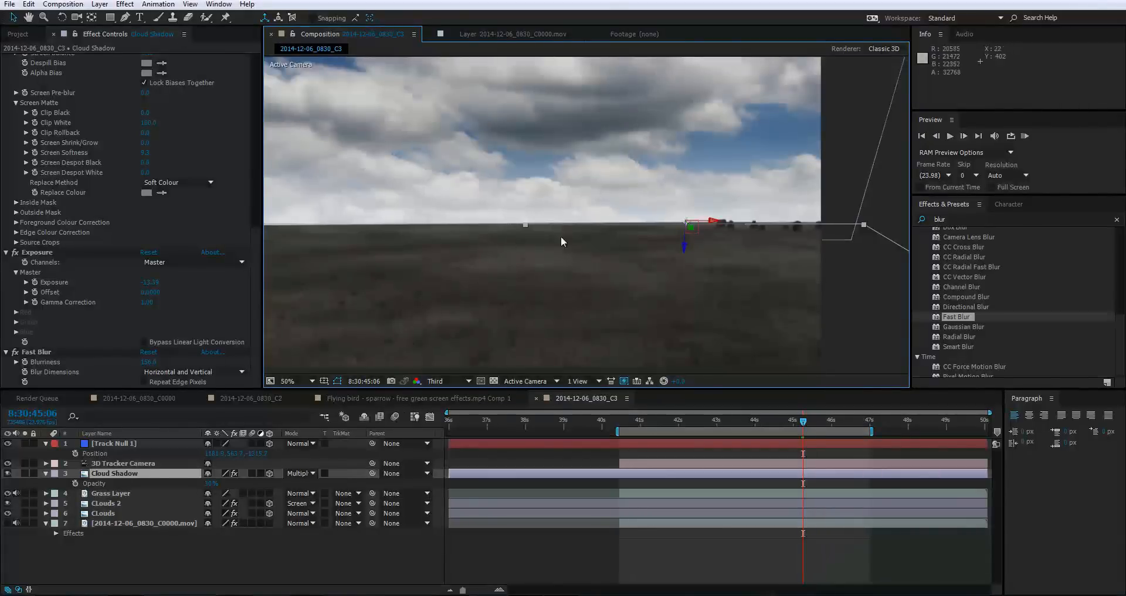
{"action": "key", "text": "comma"}
{"action": "left_click", "coordinate": [689, 420]}
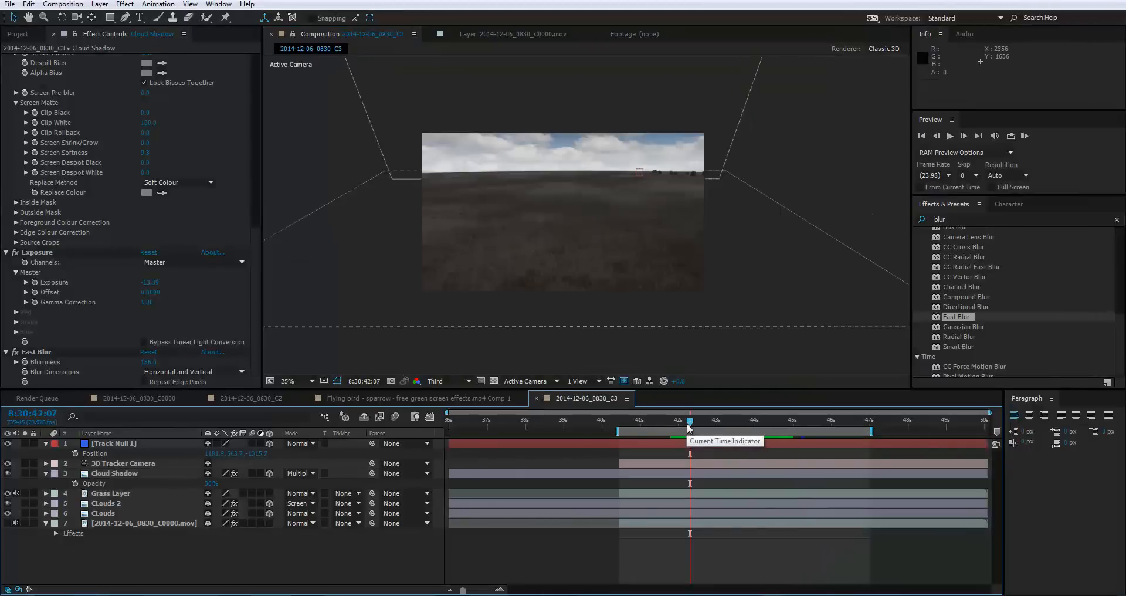
{"action": "left_click_drag", "start_coordinate": [689, 421], "coordinate": [730, 431]}
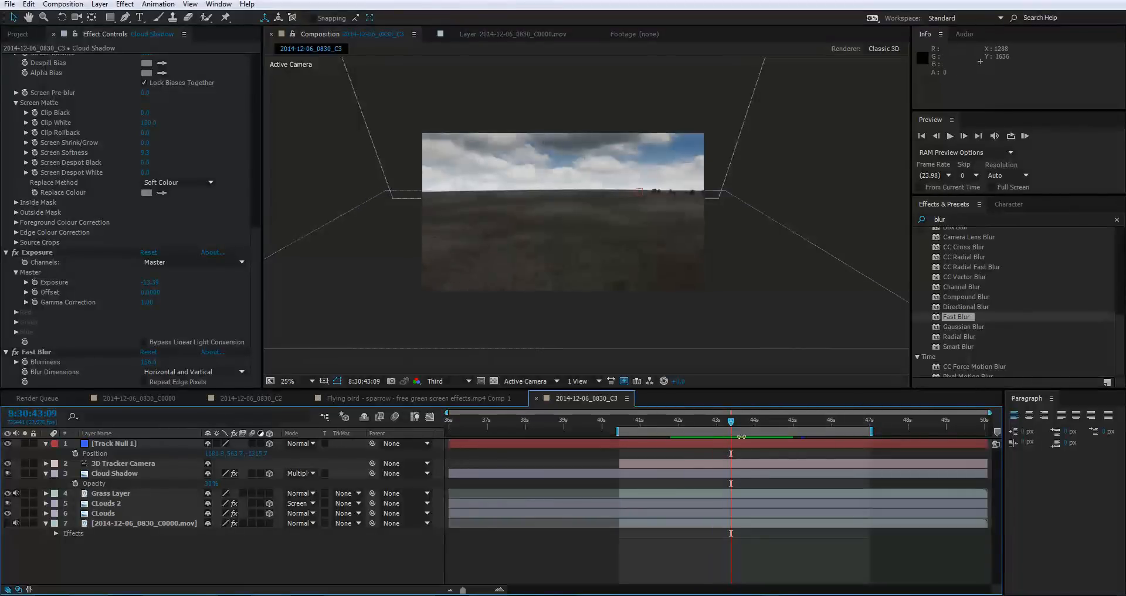
{"action": "left_click_drag", "start_coordinate": [730, 421], "coordinate": [709, 444]}
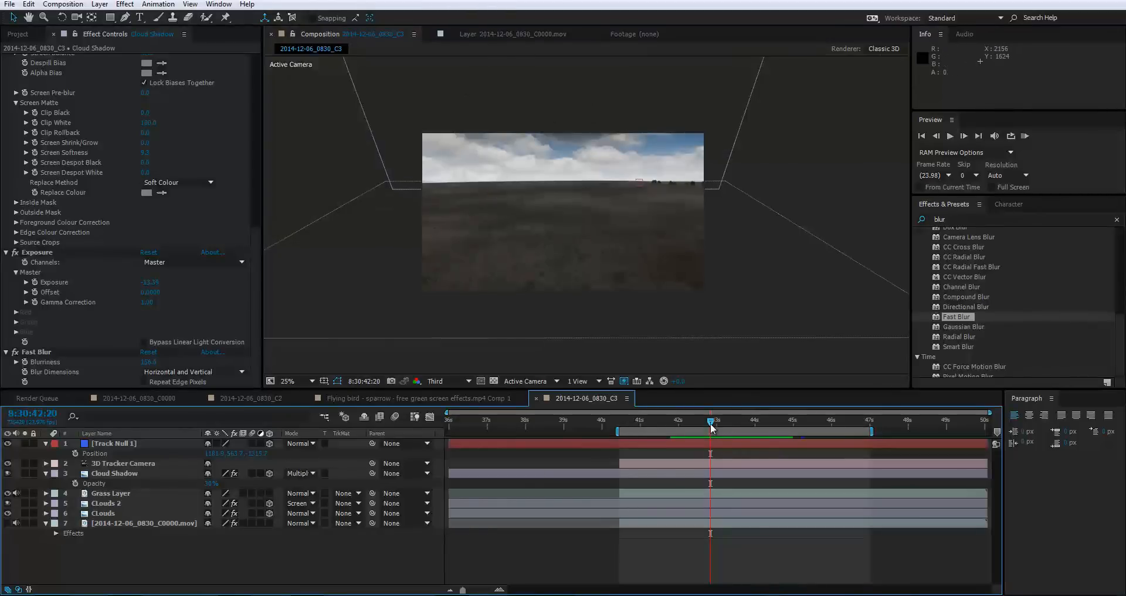
{"action": "left_click_drag", "start_coordinate": [711, 427], "coordinate": [734, 424]}
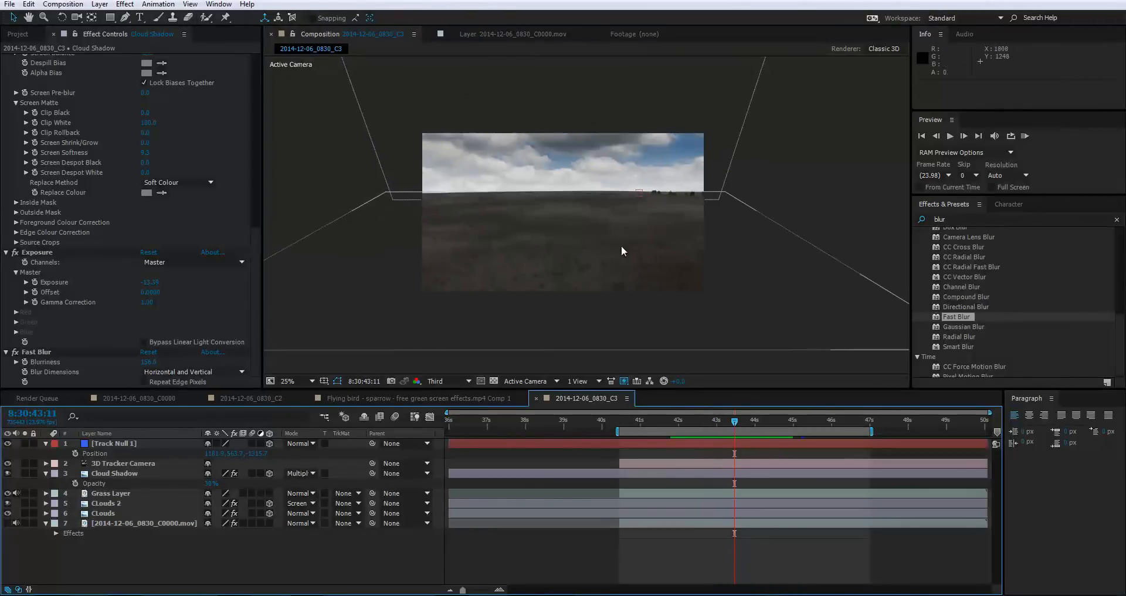
{"action": "scroll", "coordinate": [549, 178], "scroll_direction": "up", "scroll_amount": 4}
{"action": "scroll", "coordinate": [508, 120], "scroll_direction": "down", "scroll_amount": 2}
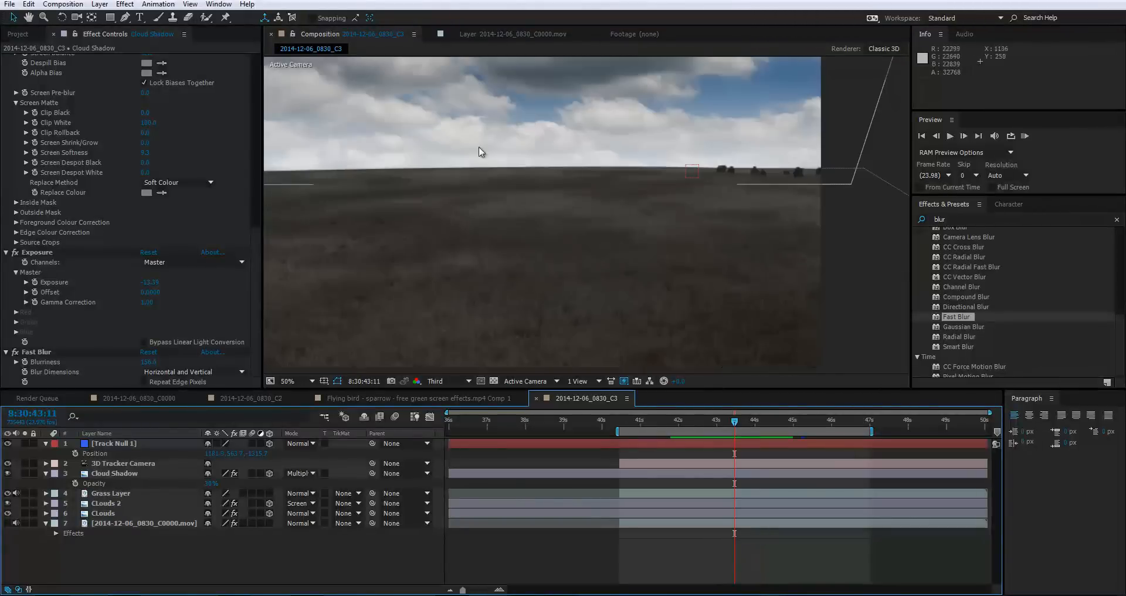
{"action": "scroll", "coordinate": [450, 160], "scroll_direction": "down", "scroll_amount": 1}
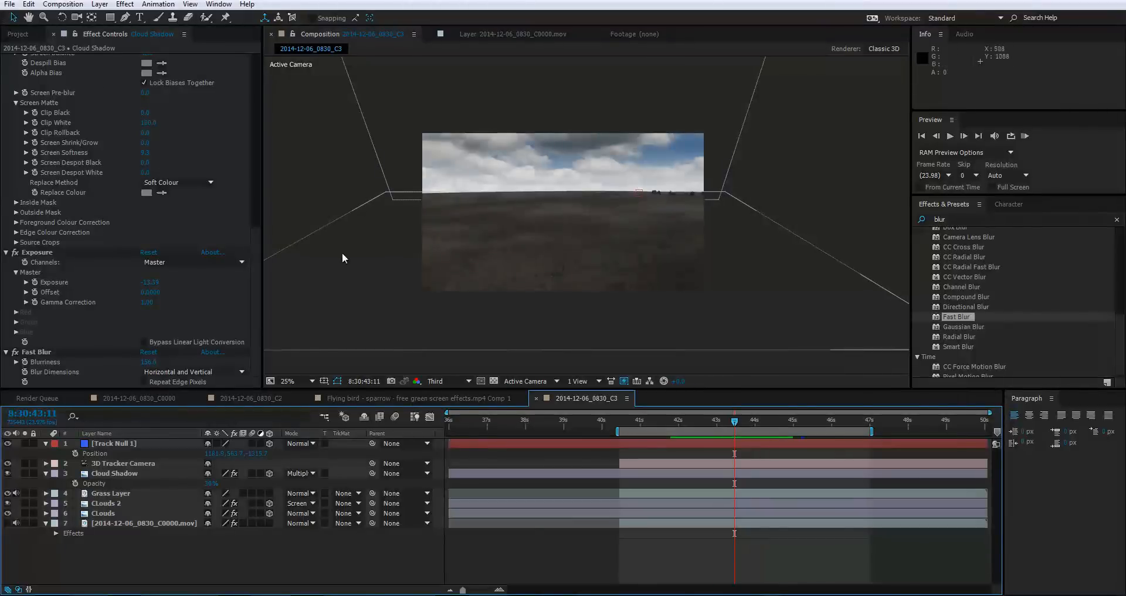
Look through the project's imported mountain, bird, sky, skyline and tree footage for the next element to add.
{"action": "left_click", "coordinate": [18, 34]}
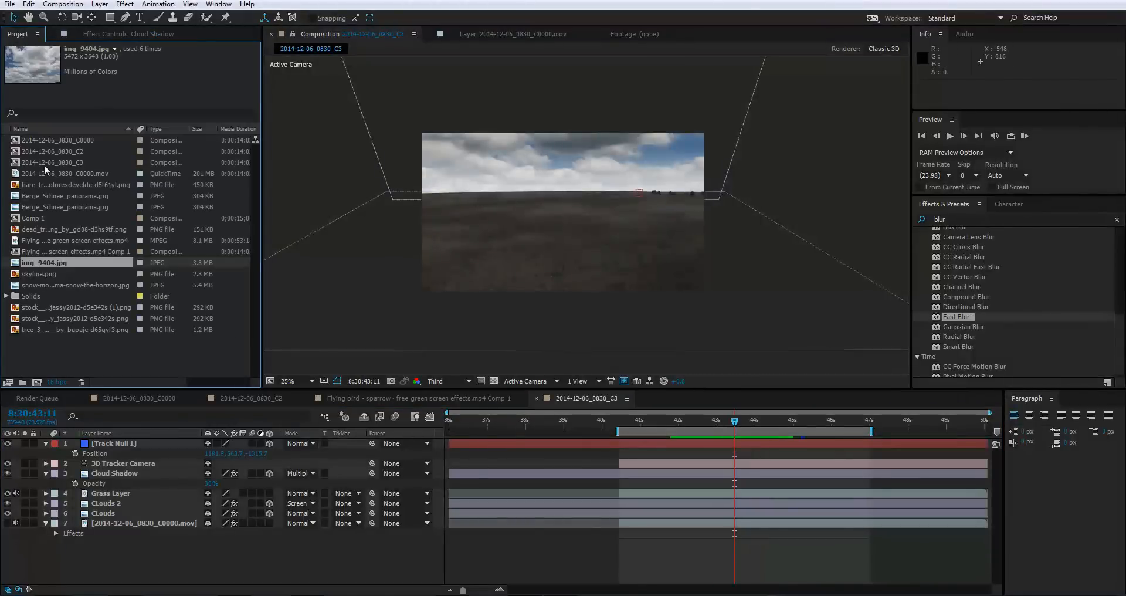
{"action": "left_click", "coordinate": [43, 196]}
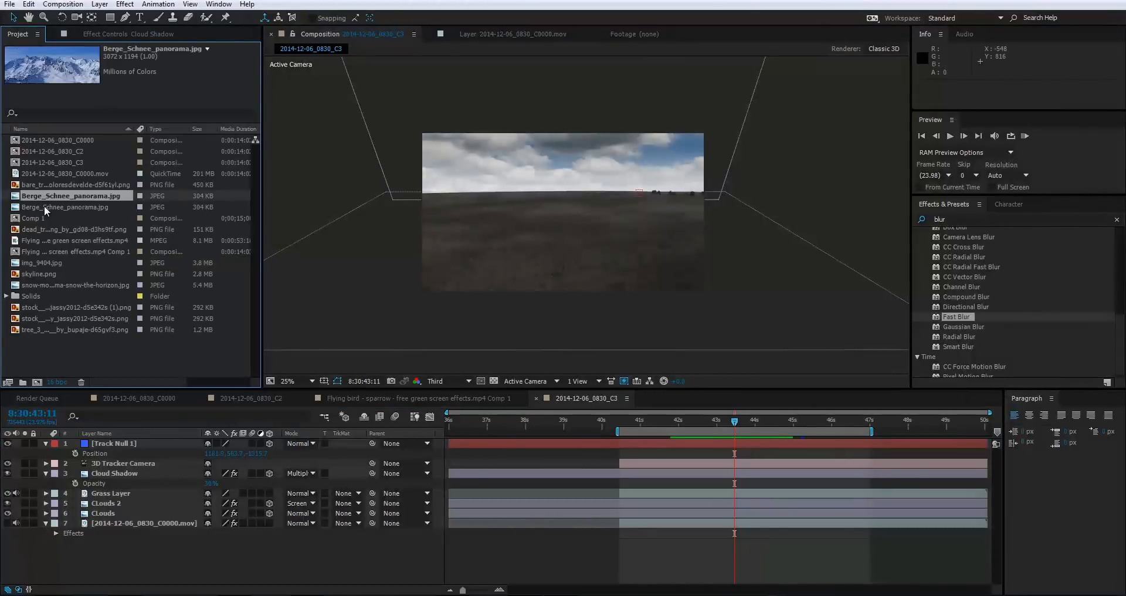
{"action": "left_click", "coordinate": [44, 205]}
{"action": "left_click", "coordinate": [33, 242]}
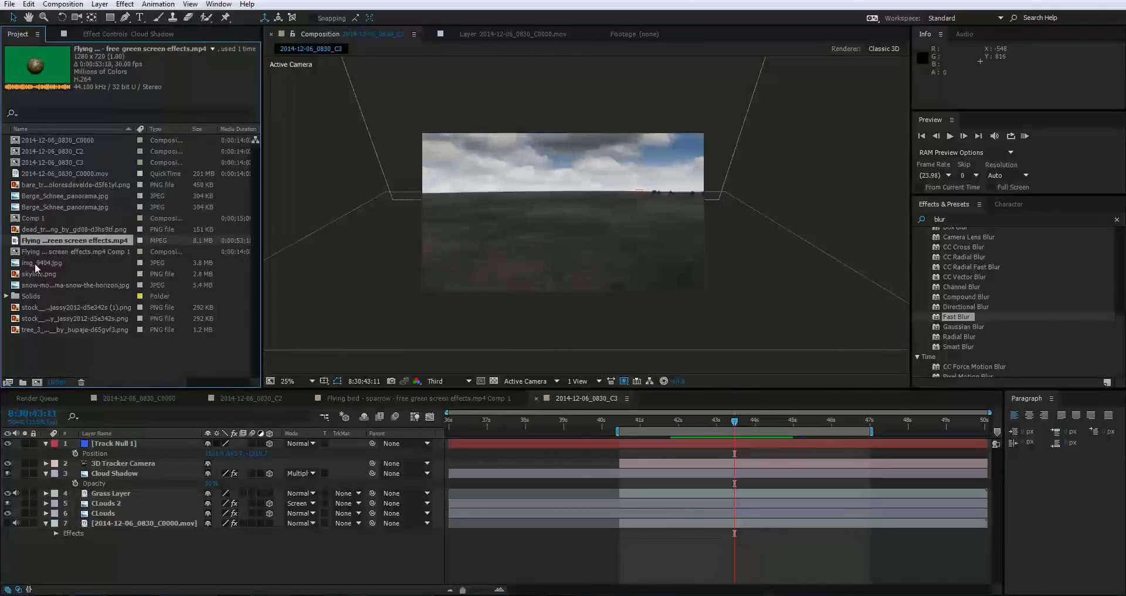
{"action": "left_click", "coordinate": [34, 263]}
{"action": "left_click", "coordinate": [36, 274]}
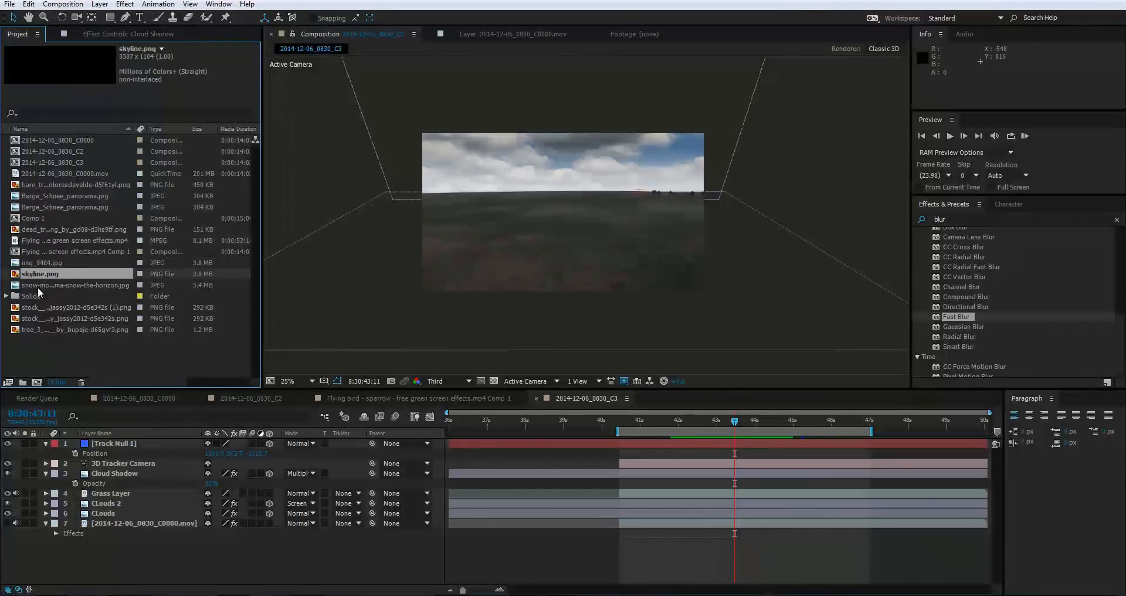
{"action": "left_click", "coordinate": [37, 286]}
{"action": "left_click", "coordinate": [38, 308]}
{"action": "left_click", "coordinate": [37, 320]}
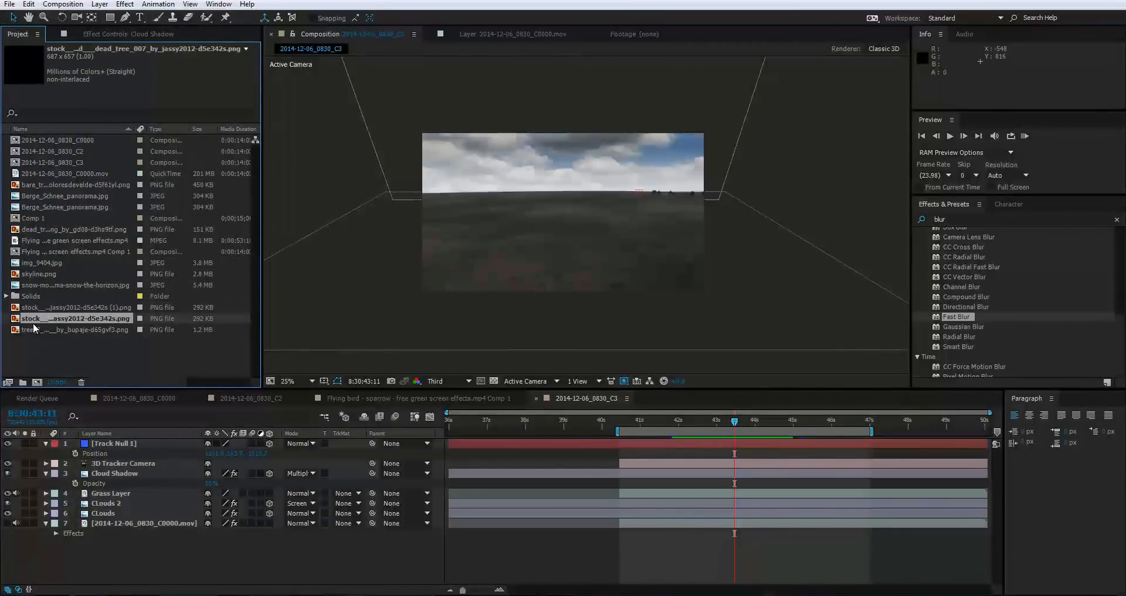
{"action": "left_click", "coordinate": [37, 330]}
Add dead_tree_png_by_gd08-d3hs9tf.png as the top layer of the 2014-12-06_0830_C3 composition and make it a 3D layer.
{"action": "left_click_drag", "start_coordinate": [44, 229], "coordinate": [530, 227]}
{"action": "scroll", "coordinate": [532, 232], "scroll_direction": "up", "scroll_amount": 2}
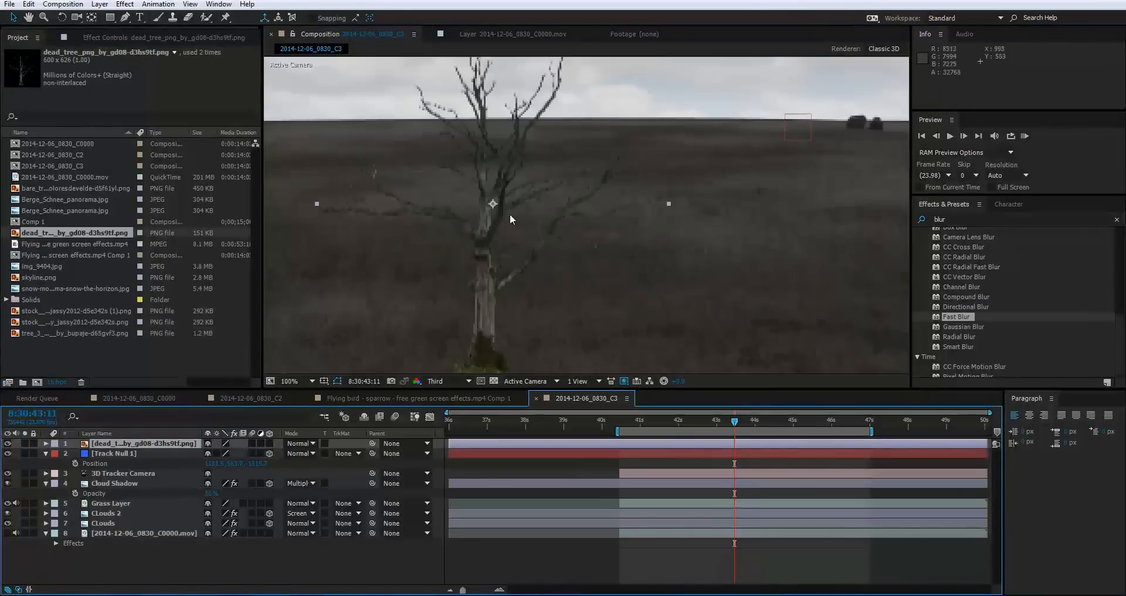
{"action": "key", "text": "comma"}
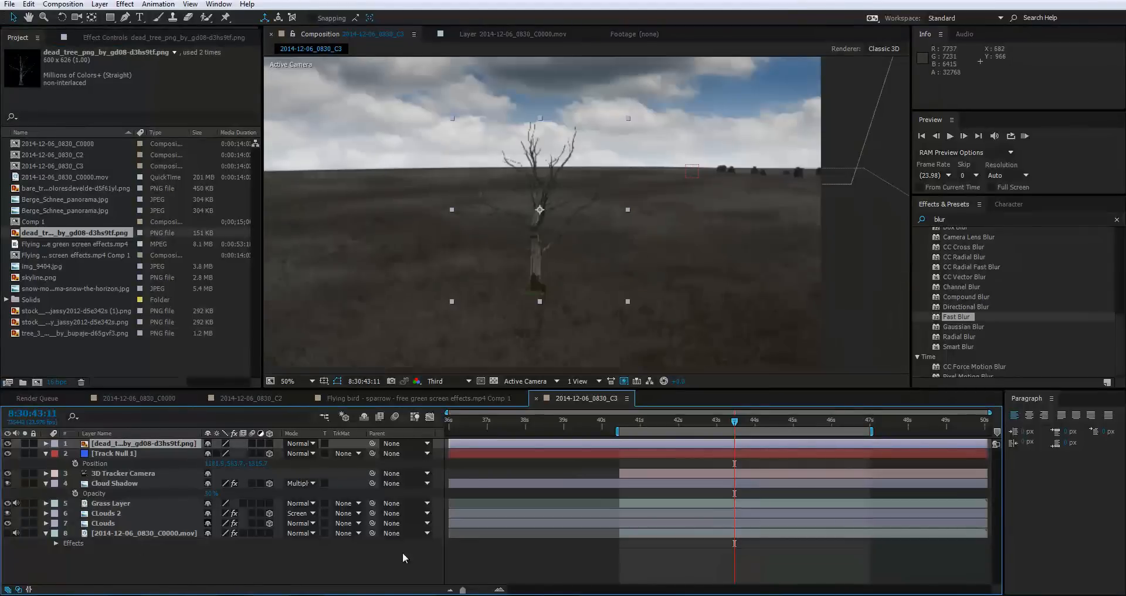
{"action": "key", "text": "comma"}
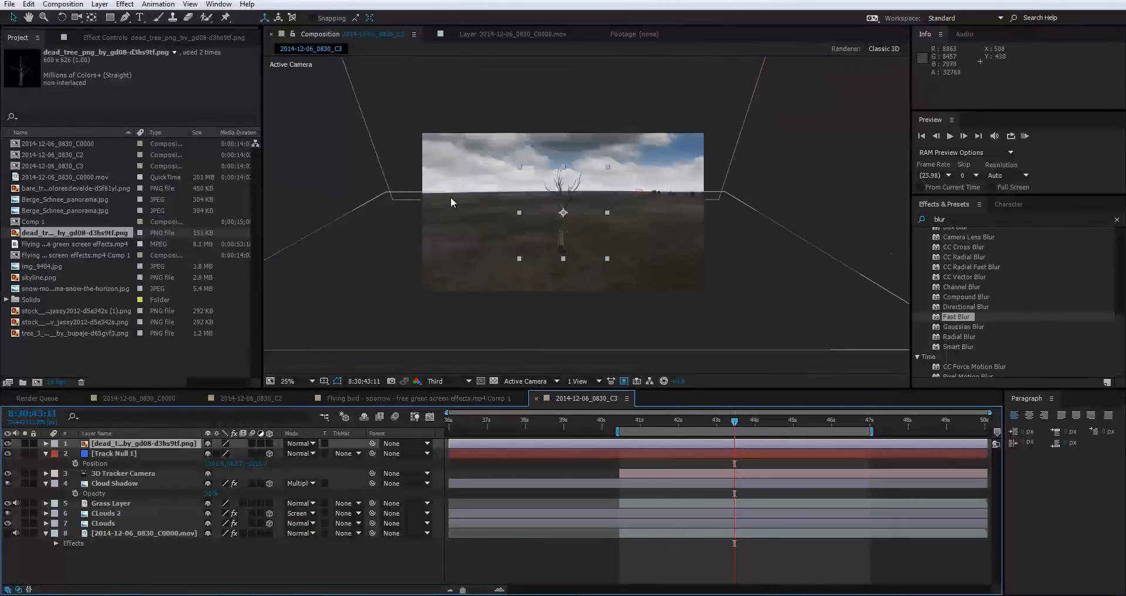
{"action": "key", "text": "period"}
{"action": "key", "text": "period"}
{"action": "key", "text": "comma"}
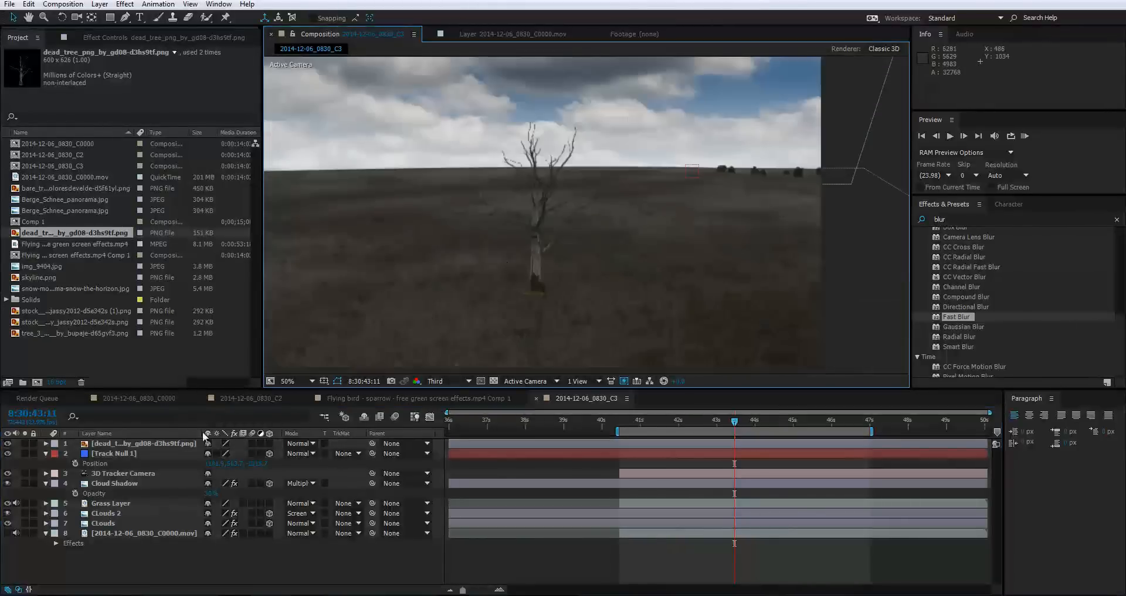
{"action": "left_click", "coordinate": [104, 443]}
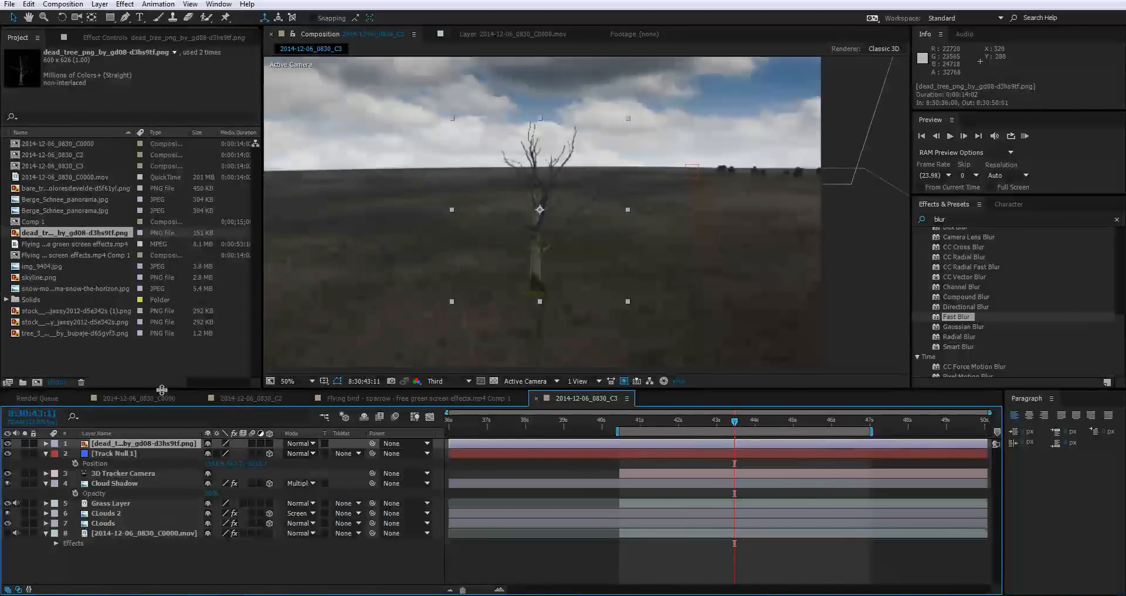
{"action": "left_click", "coordinate": [269, 443]}
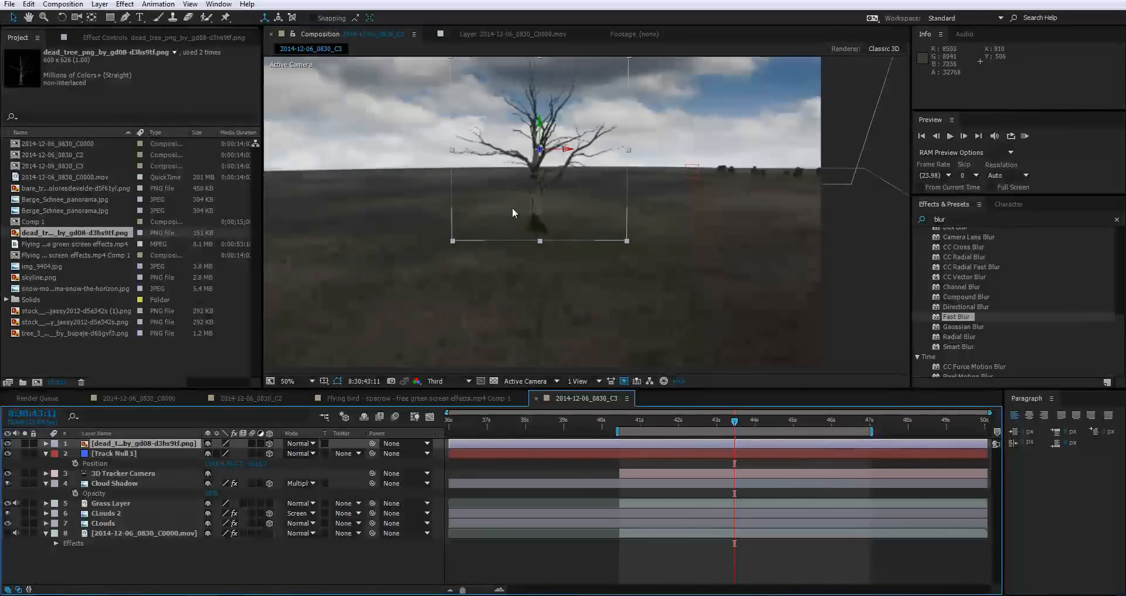
Draw a closed Pen tool mask around the green grass fringe at the base of the dead tree.
{"action": "key", "text": "period"}
{"action": "left_click", "coordinate": [125, 17]}
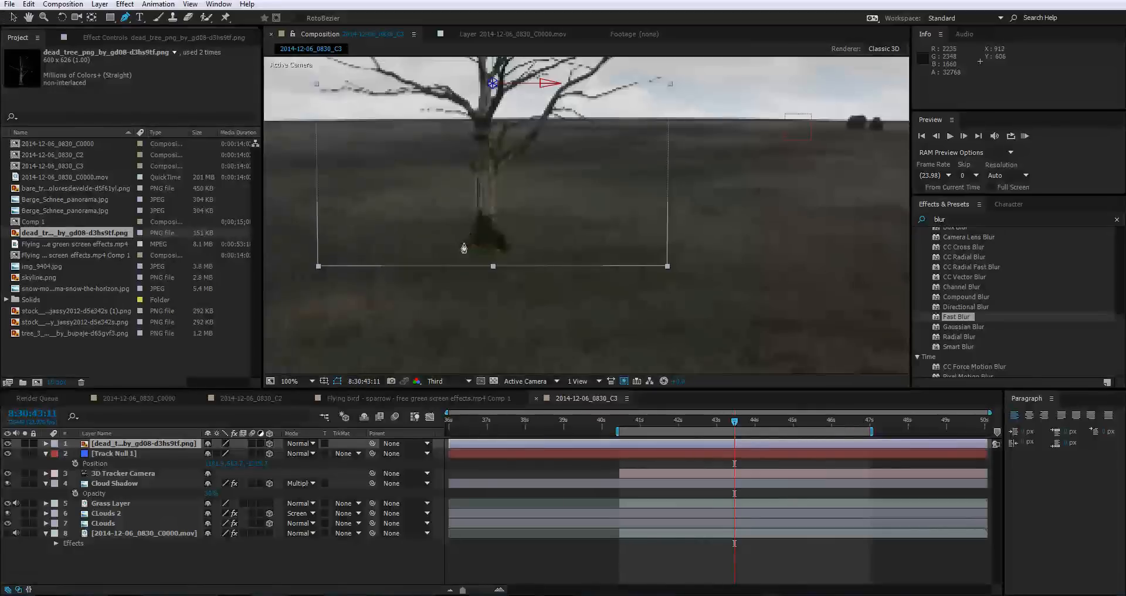
{"action": "left_click", "coordinate": [466, 247]}
{"action": "scroll", "coordinate": [467, 248], "scroll_direction": "up", "scroll_amount": 1}
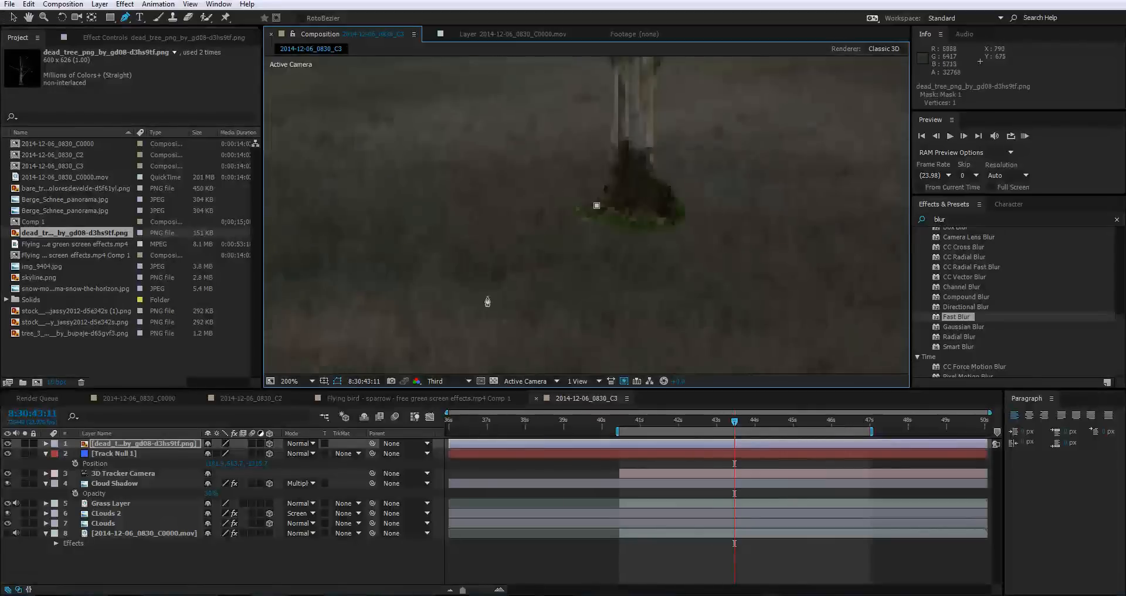
{"action": "left_click", "coordinate": [595, 212]}
{"action": "left_click", "coordinate": [605, 218]}
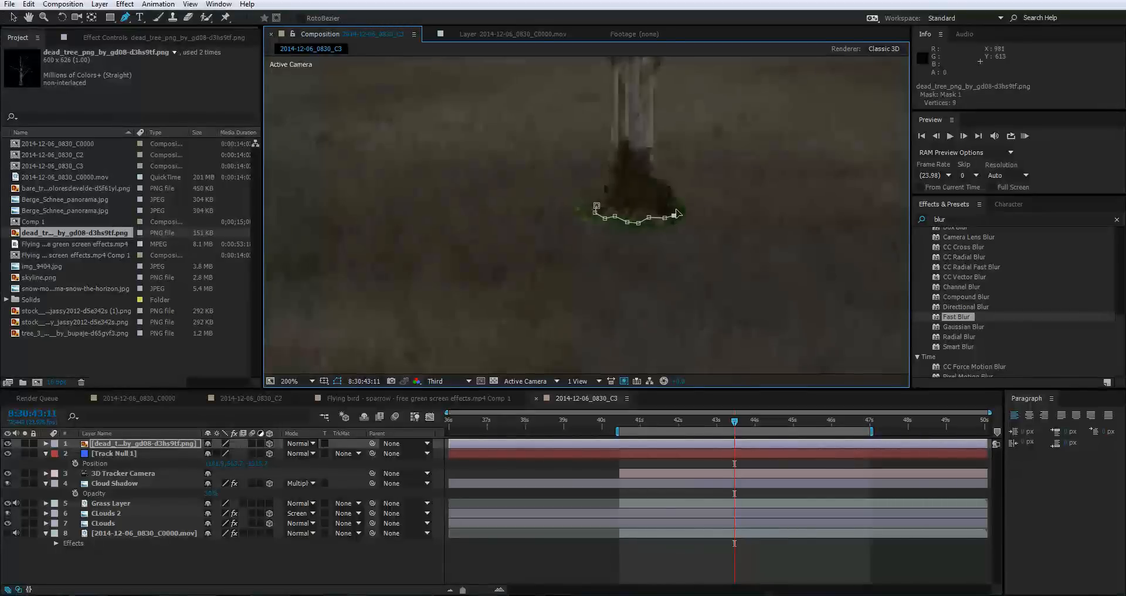
{"action": "left_click", "coordinate": [695, 210]}
{"action": "left_click", "coordinate": [695, 226]}
{"action": "left_click", "coordinate": [632, 254]}
{"action": "left_click", "coordinate": [583, 197]}
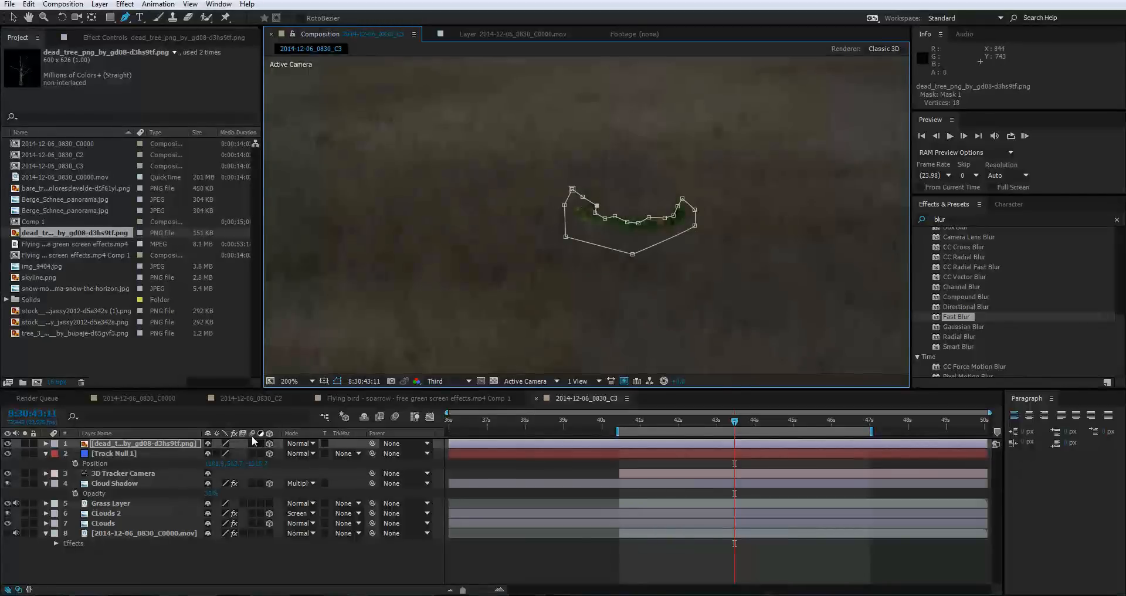
Set the mode of Mask 1 on the dead tree layer to Subtract and go back to the composition view.
{"action": "key", "text": "m"}
{"action": "left_click", "coordinate": [226, 453]}
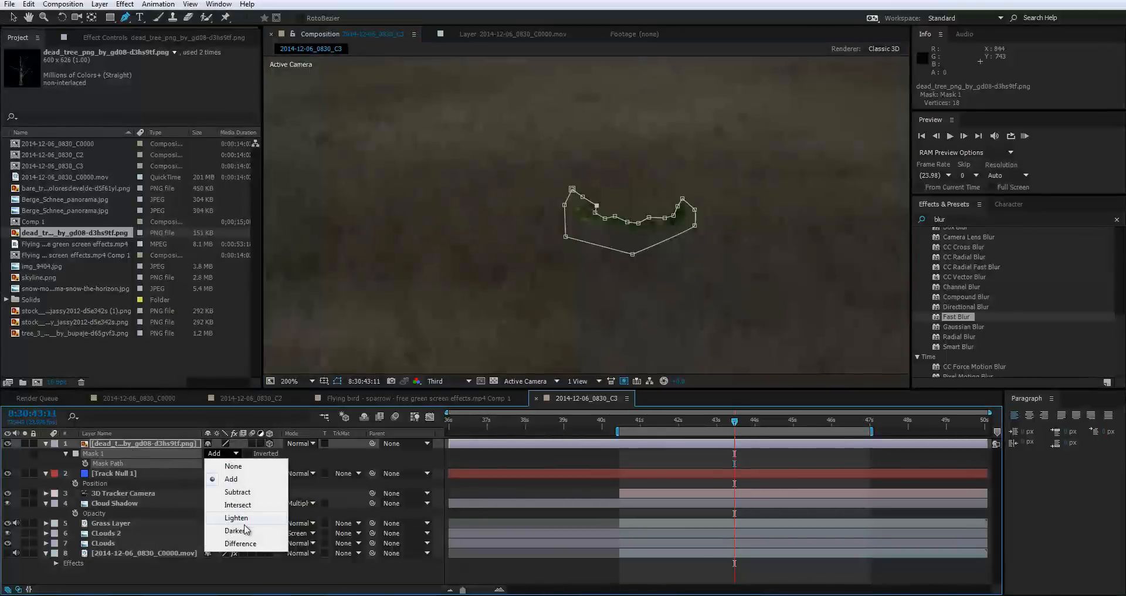
{"action": "left_click", "coordinate": [237, 492]}
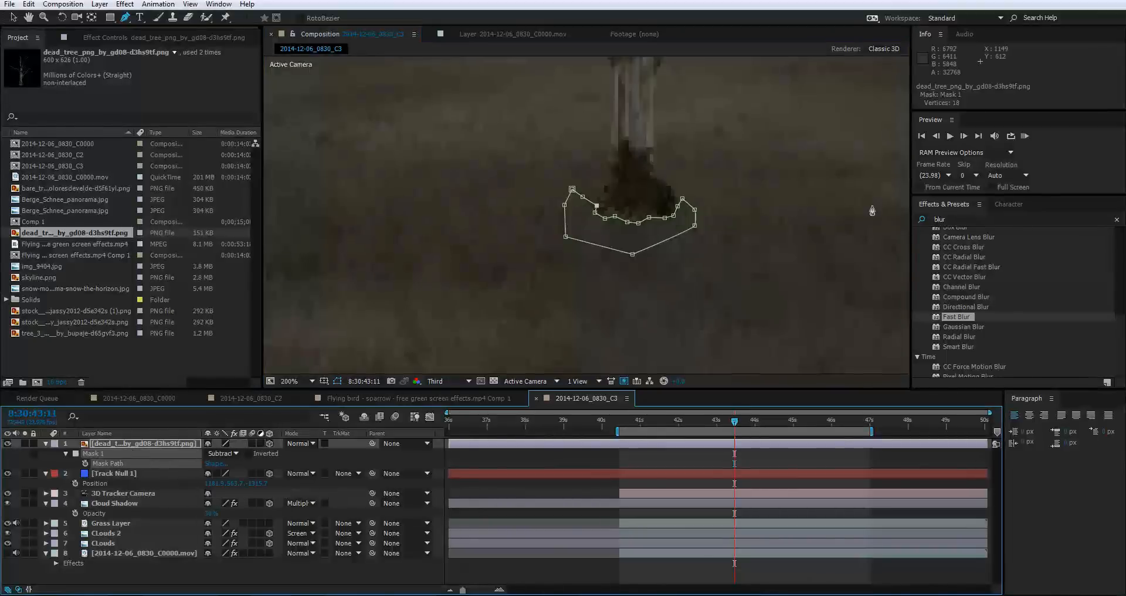
{"action": "left_click", "coordinate": [13, 17]}
{"action": "double_click", "coordinate": [411, 259]}
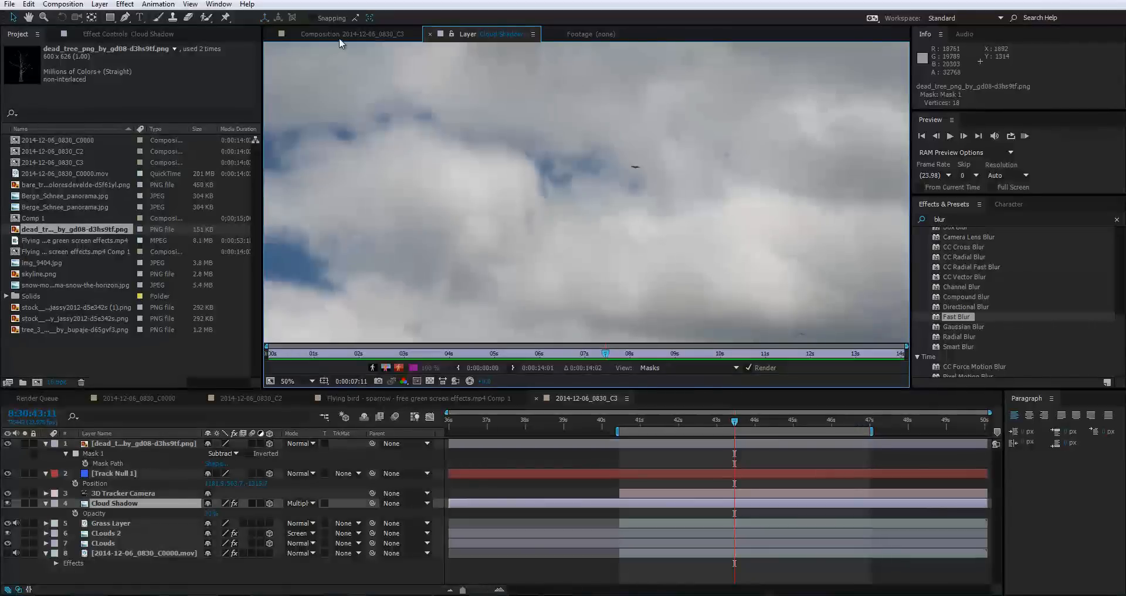
{"action": "left_click", "coordinate": [339, 37]}
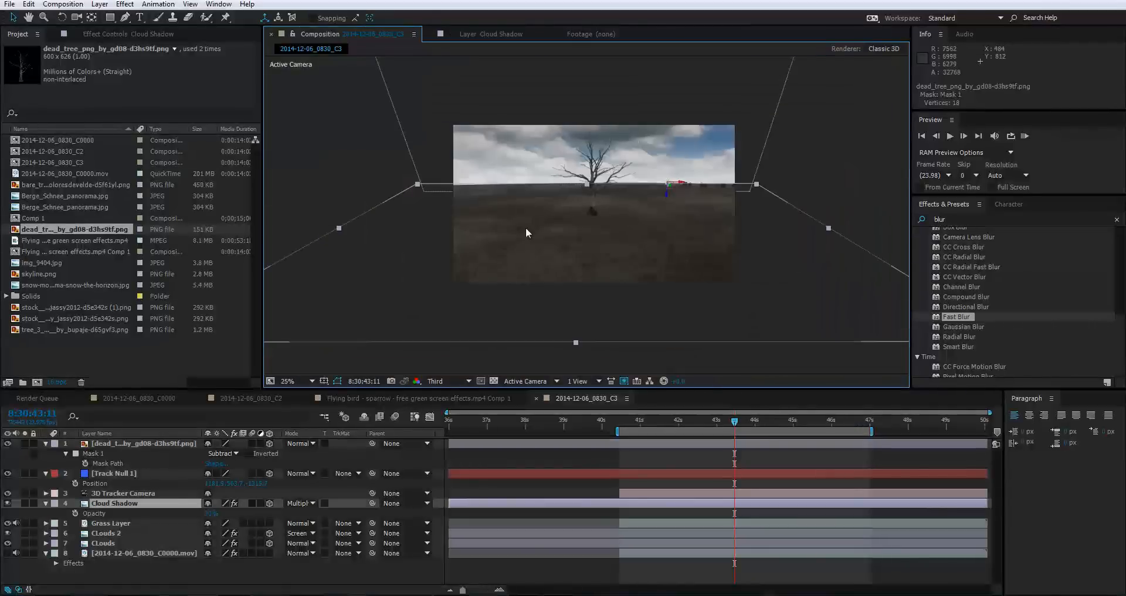
Move the dead tree layer up and left onto the horizon, to about X 334, Y 332.
{"action": "key", "text": "period"}
{"action": "key", "text": "period"}
{"action": "left_click", "coordinate": [530, 209]}
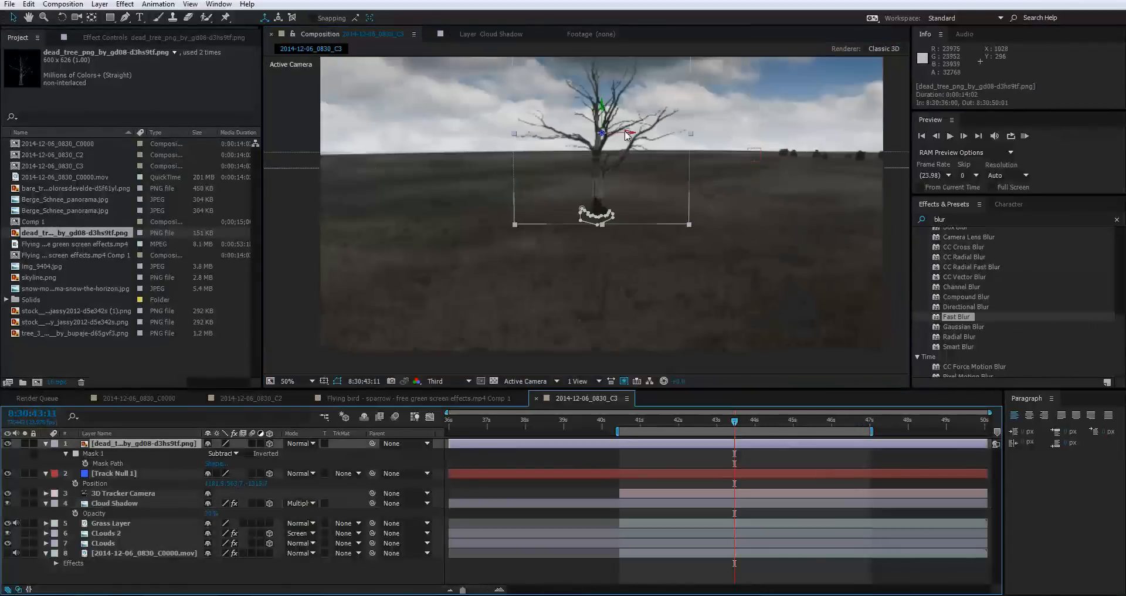
{"action": "left_click_drag", "start_coordinate": [627, 134], "coordinate": [422, 93]}
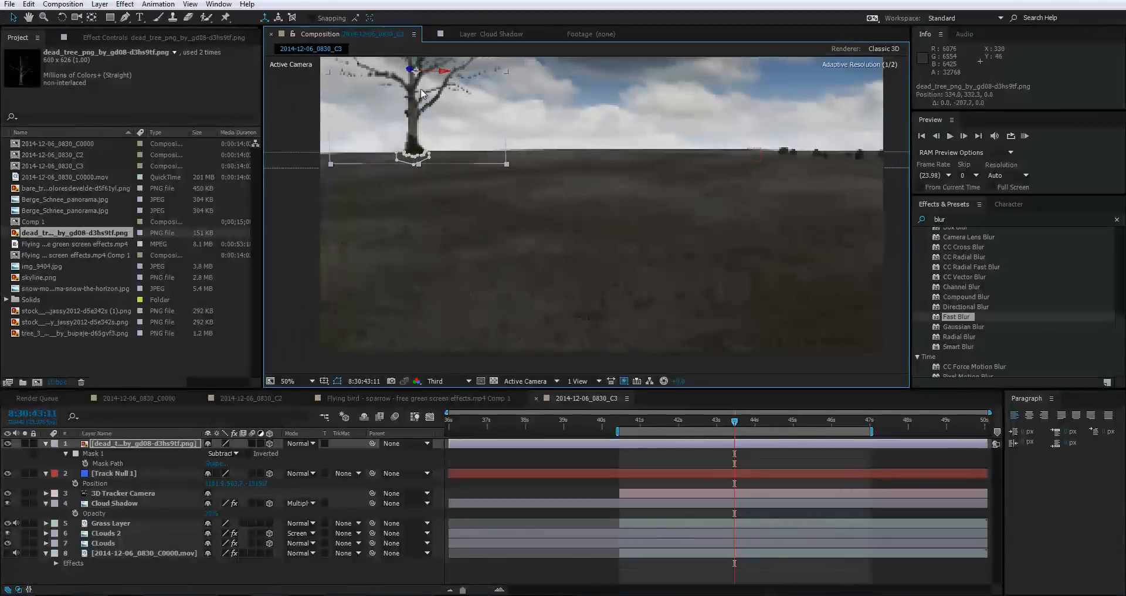
{"action": "scroll", "coordinate": [428, 123], "scroll_direction": "down", "scroll_amount": 1}
Play back the composition to check how the tree sits on the horizon during the camera move.
{"action": "key", "text": "space"}
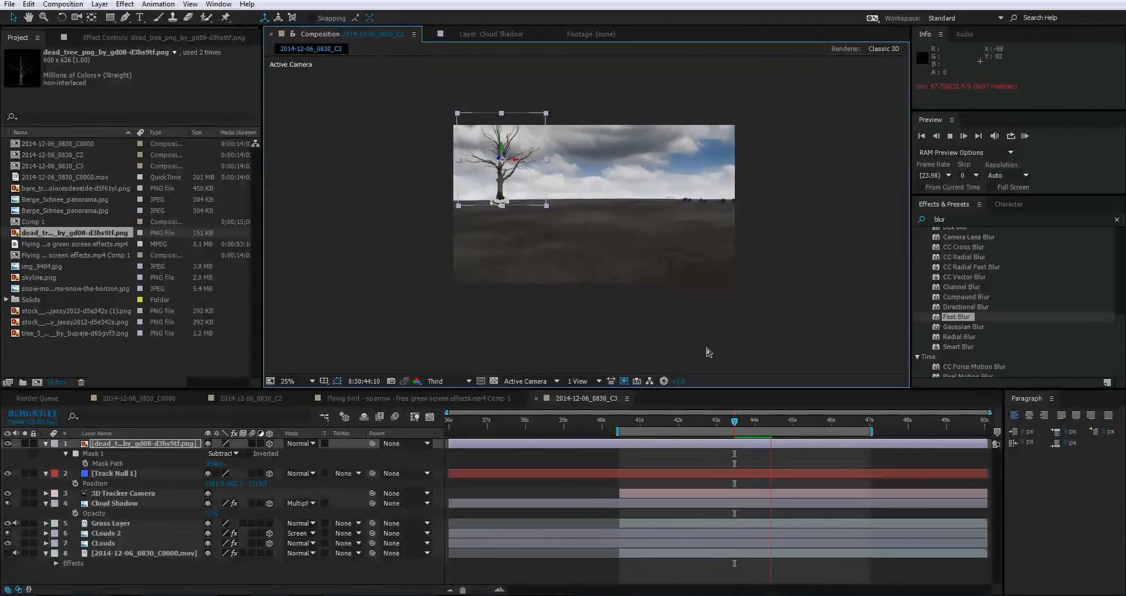
{"action": "key", "text": "space"}
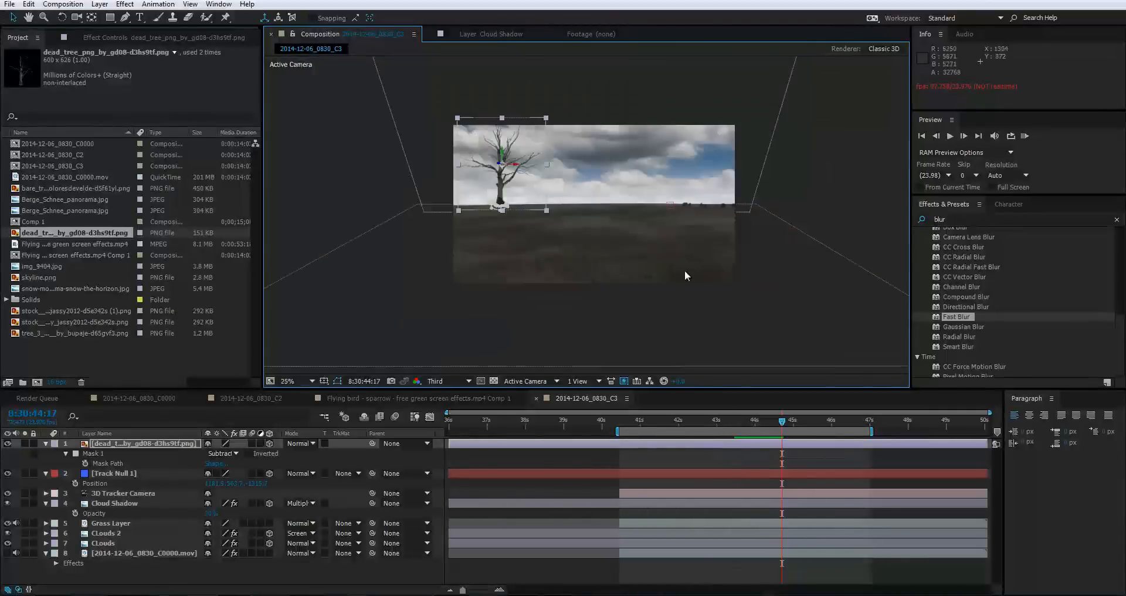
{"action": "scroll", "coordinate": [413, 188], "scroll_direction": "up", "scroll_amount": 1}
{"action": "scroll", "coordinate": [421, 181], "scroll_direction": "down", "scroll_amount": 1}
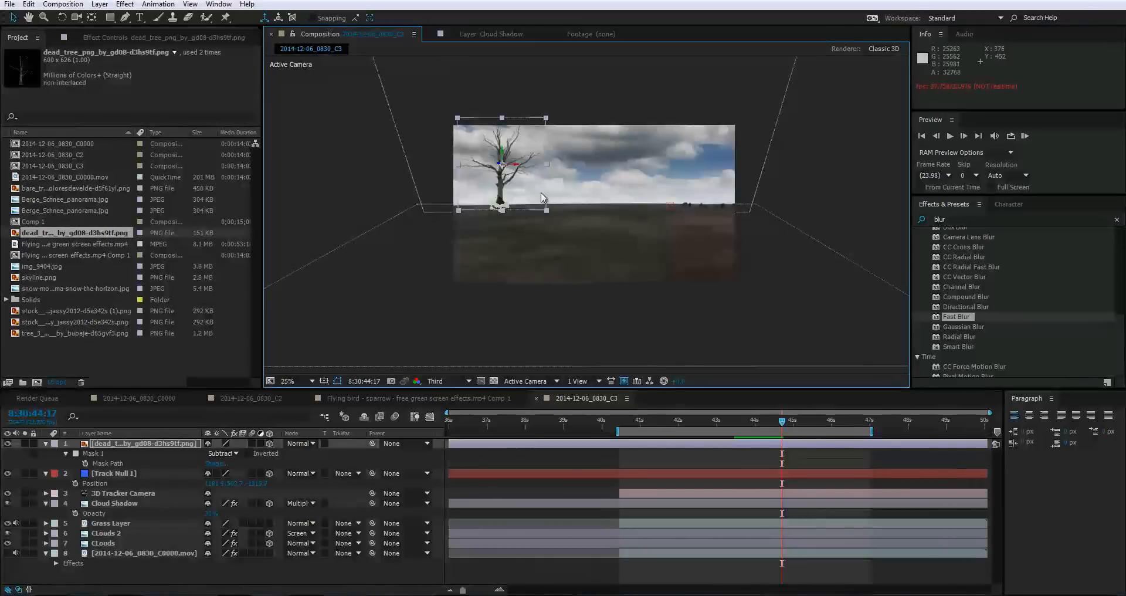
{"action": "left_click", "coordinate": [329, 158]}
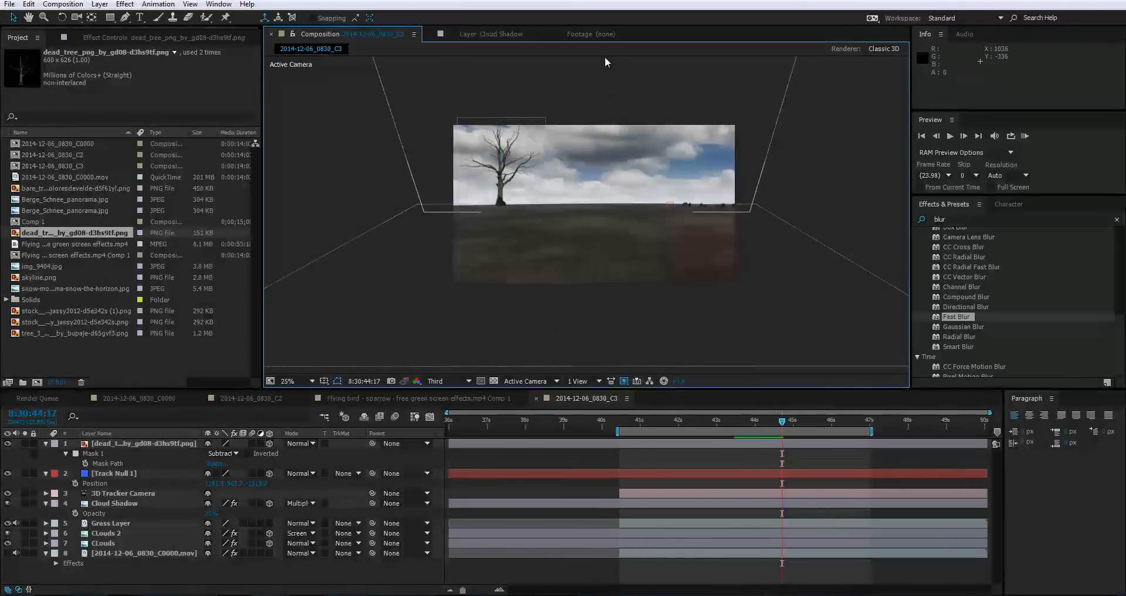
{"action": "key", "text": "space"}
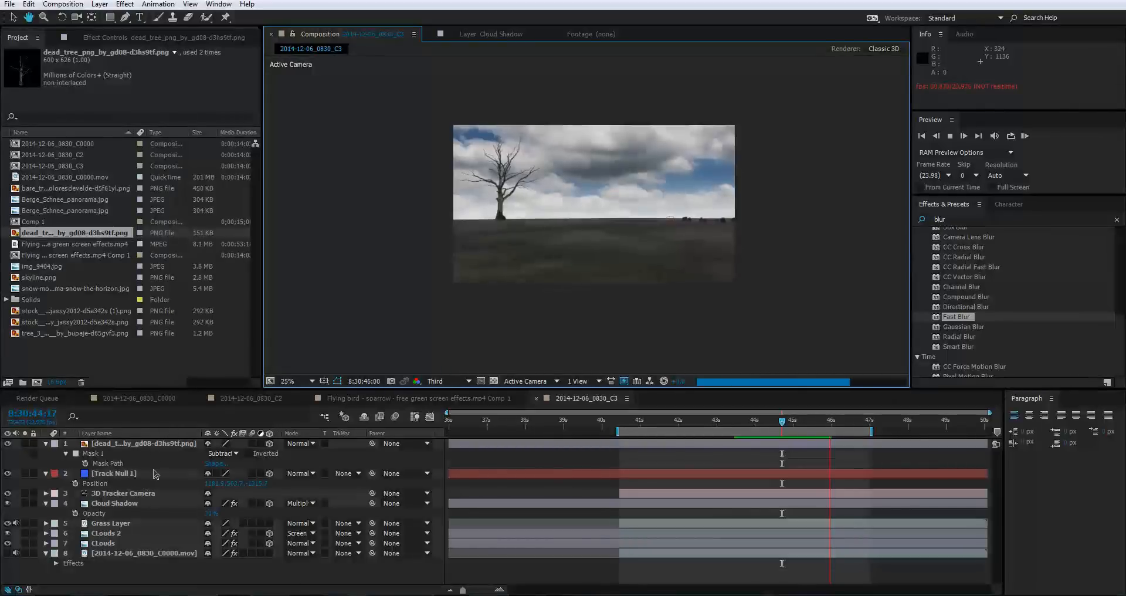
{"action": "key", "text": "space"}
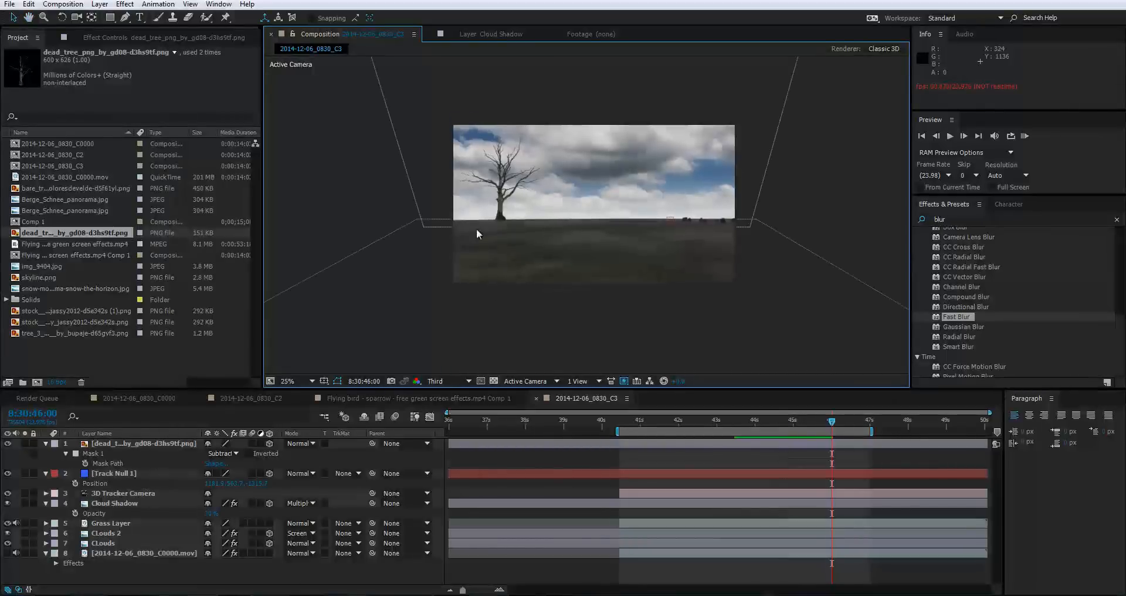
Scale the dead tree layer down to about 46% and lower it onto the horizon at about Y 482.
{"action": "left_click", "coordinate": [150, 443]}
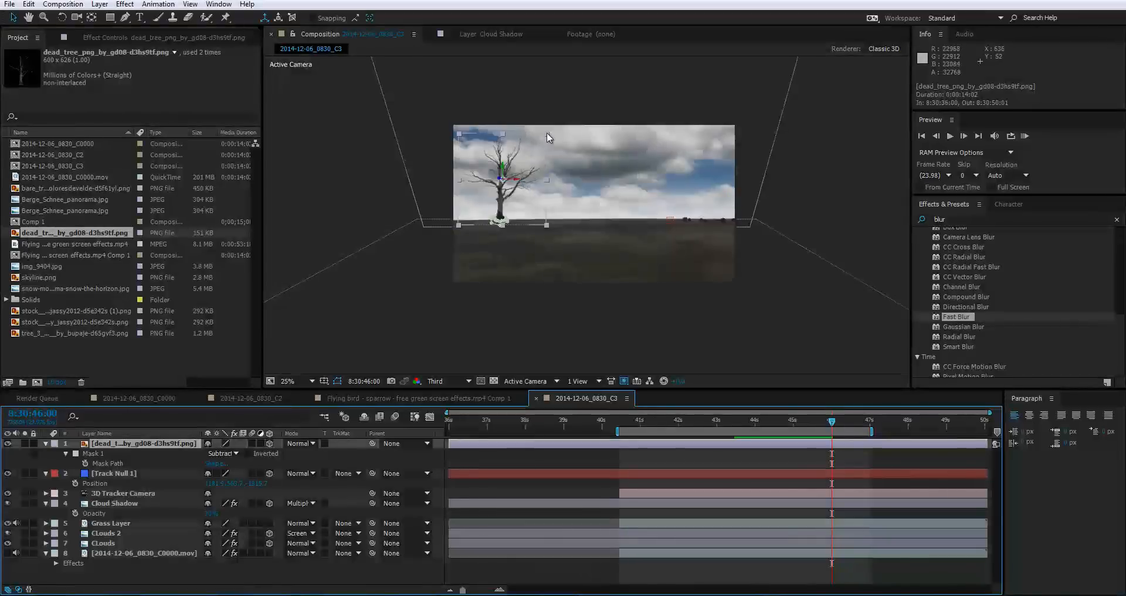
{"action": "left_click_drag", "start_coordinate": [547, 134], "coordinate": [524, 151]}
{"action": "key", "text": "period"}
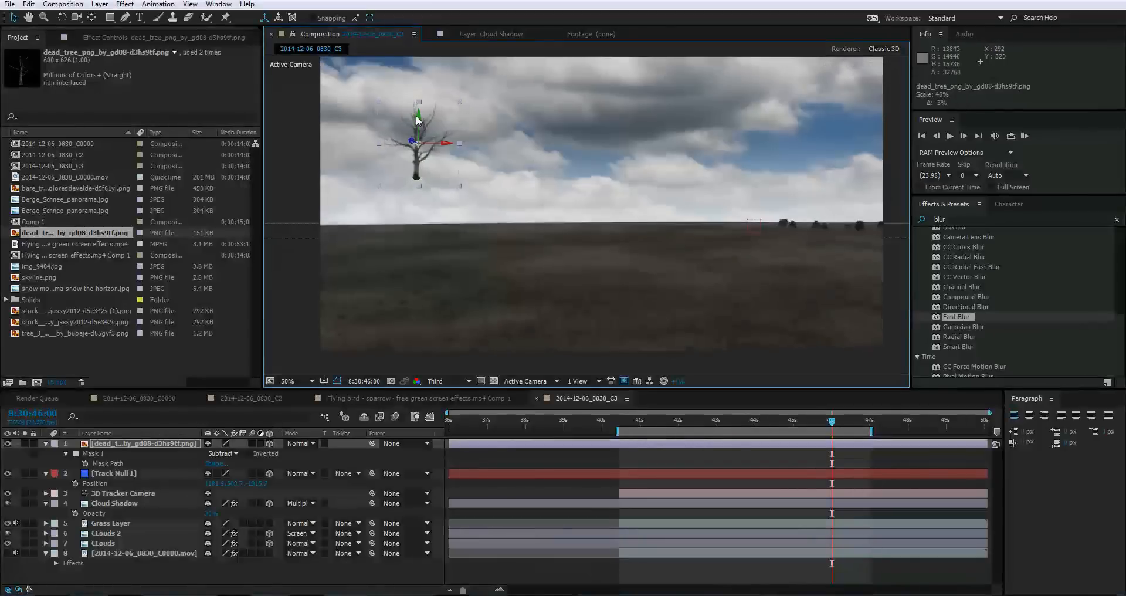
{"action": "left_click_drag", "start_coordinate": [420, 124], "coordinate": [422, 168]}
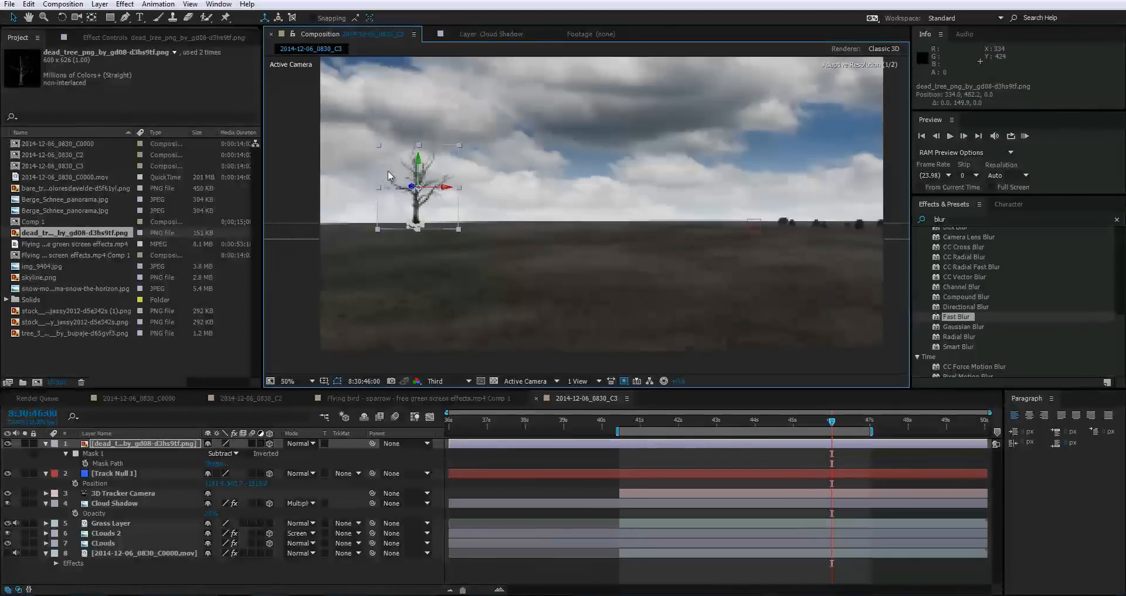
{"action": "left_click", "coordinate": [297, 179]}
{"action": "scroll", "coordinate": [311, 185], "scroll_direction": "down", "scroll_amount": 2}
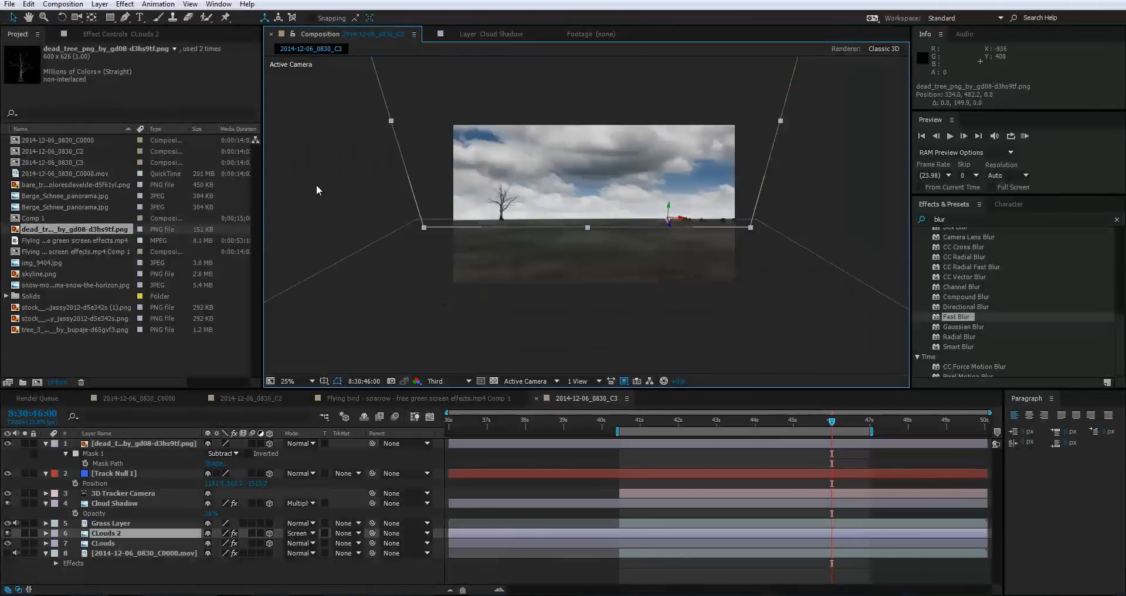
{"action": "left_click", "coordinate": [809, 234]}
{"action": "scroll", "coordinate": [564, 208], "scroll_direction": "up", "scroll_amount": 3}
{"action": "scroll", "coordinate": [564, 212], "scroll_direction": "down", "scroll_amount": 2}
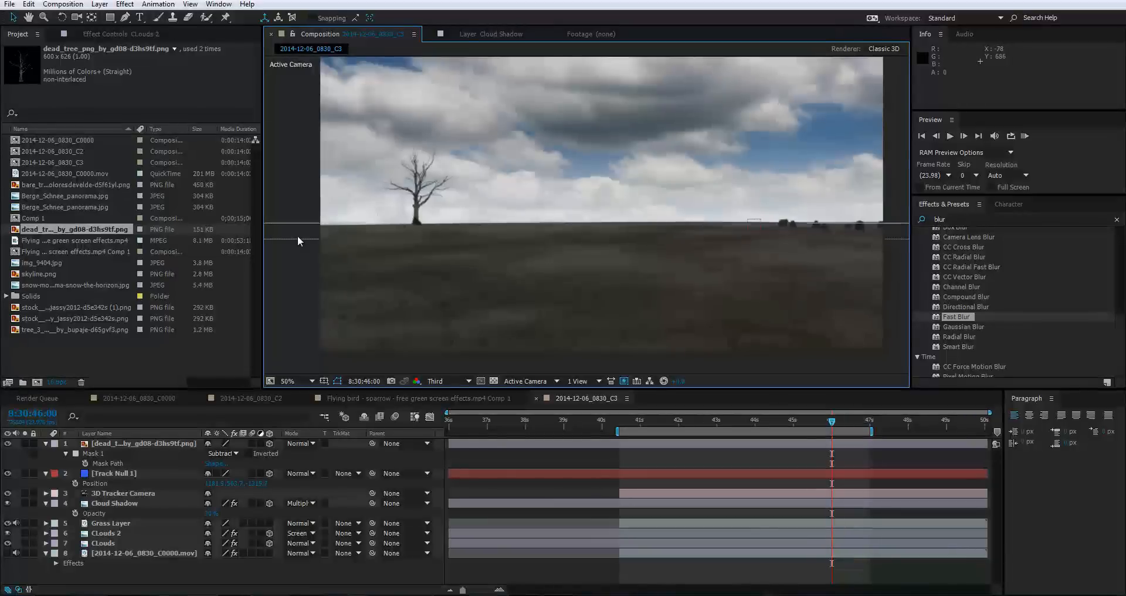
Feather the edge of Mask 1 on the dead tree layer by a few pixels.
{"action": "left_click", "coordinate": [117, 444]}
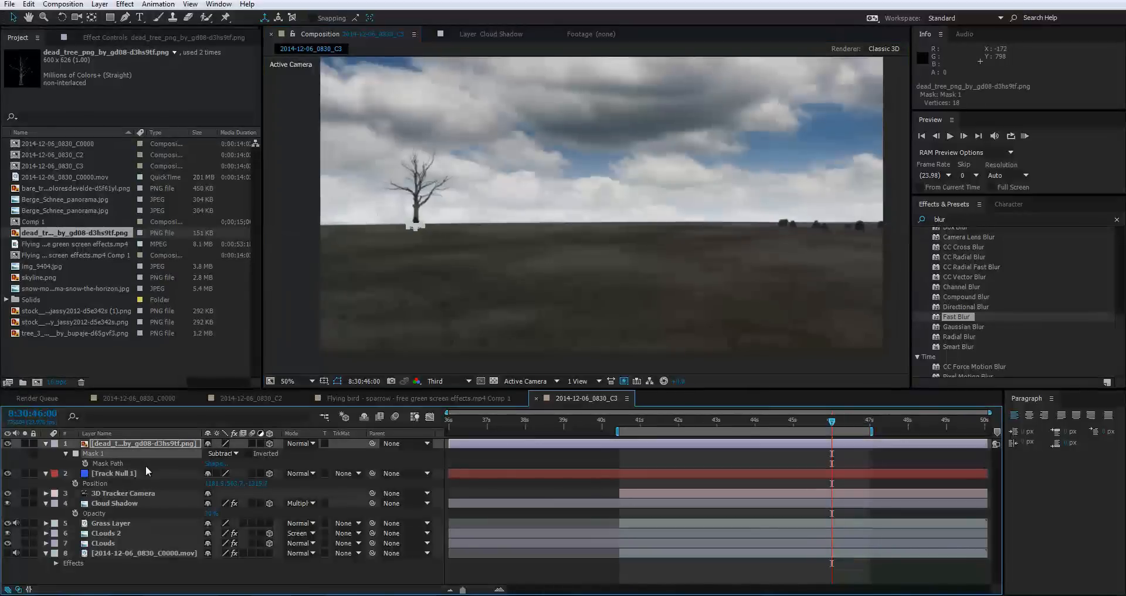
{"action": "key", "text": "f"}
{"action": "left_click_drag", "start_coordinate": [218, 463], "coordinate": [234, 463]}
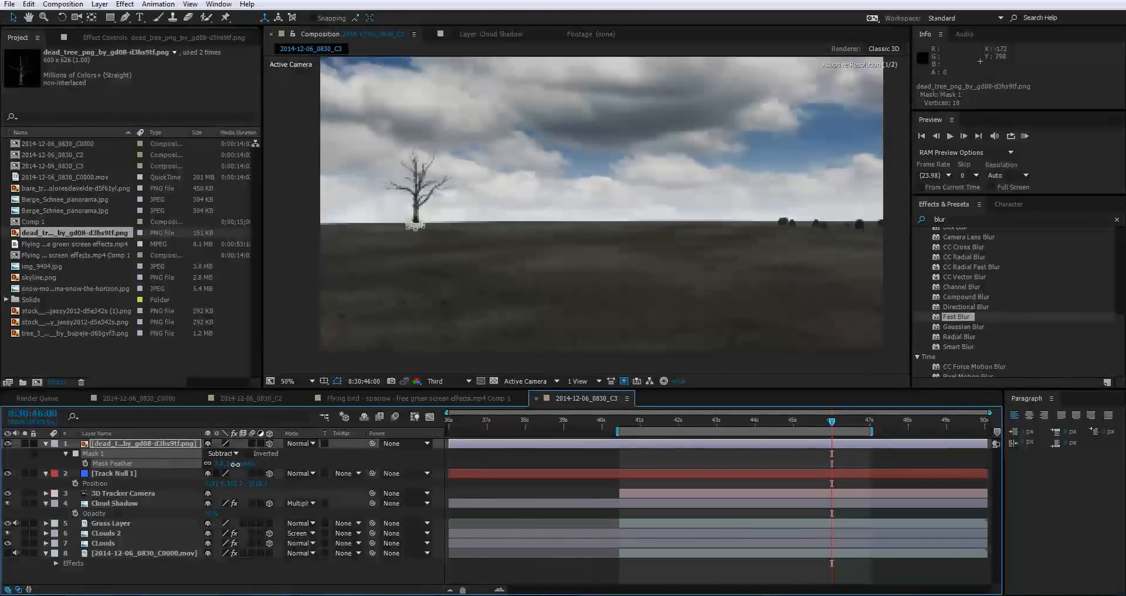
{"action": "double_click", "coordinate": [105, 533]}
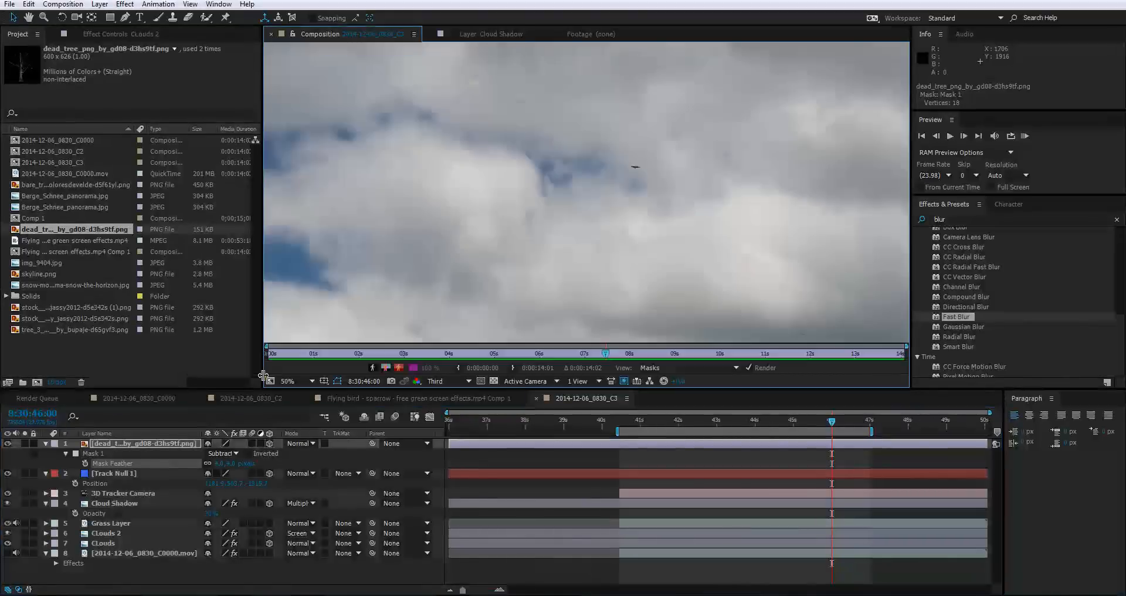
{"action": "left_click", "coordinate": [351, 32]}
Set the composition's preview resolution to Full and inspect the tree's base against the horizon.
{"action": "key", "text": "comma"}
{"action": "key", "text": "comma"}
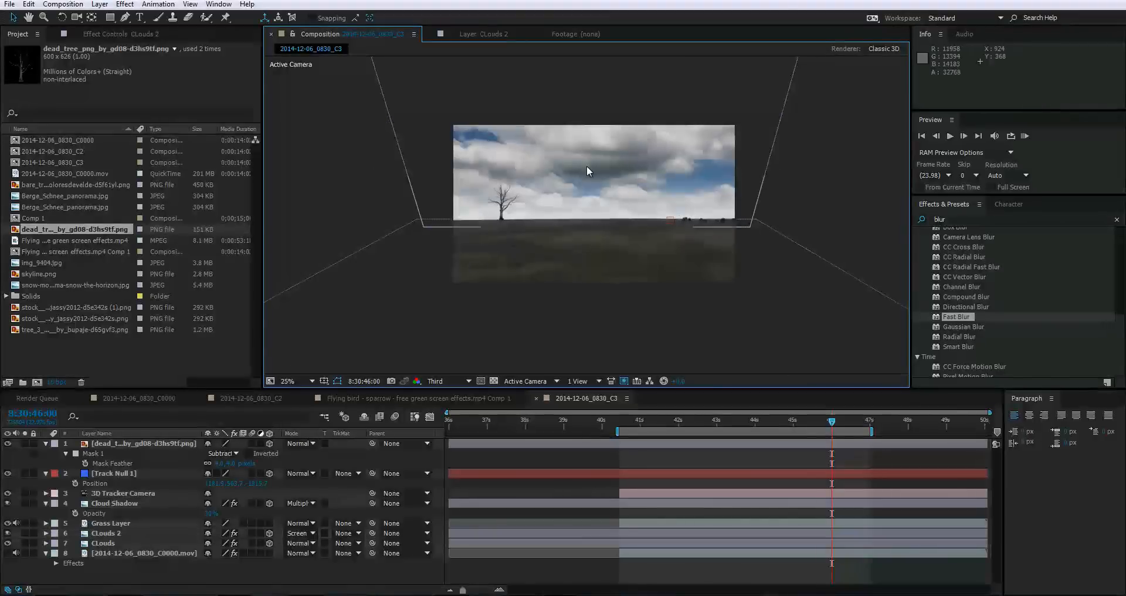
{"action": "key", "text": "period"}
{"action": "key", "text": "period"}
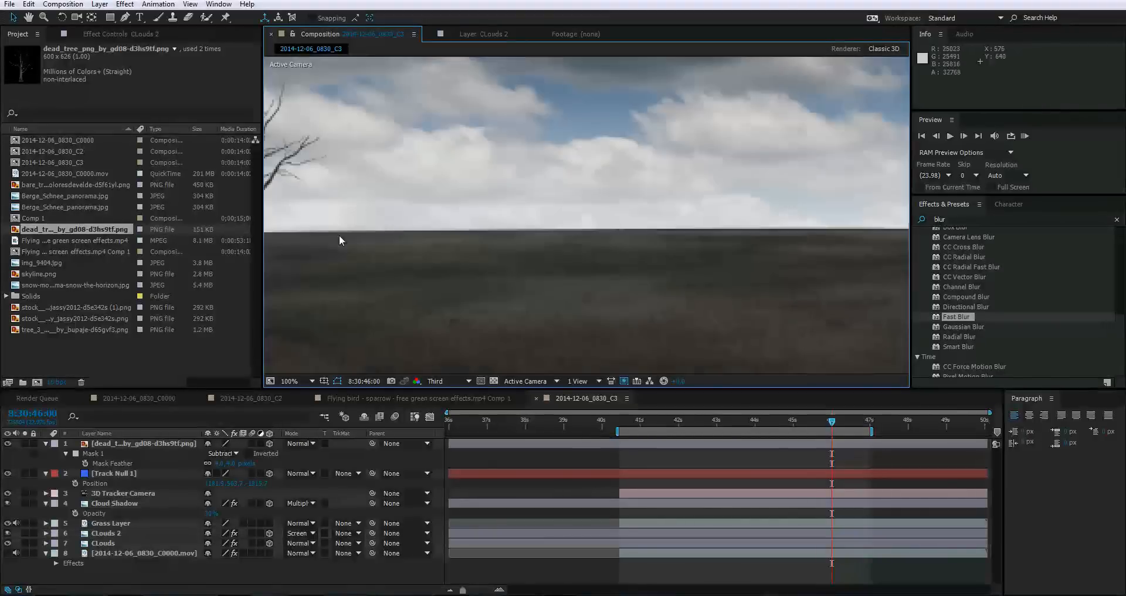
{"action": "left_click_drag", "start_coordinate": [455, 245], "coordinate": [656, 268]}
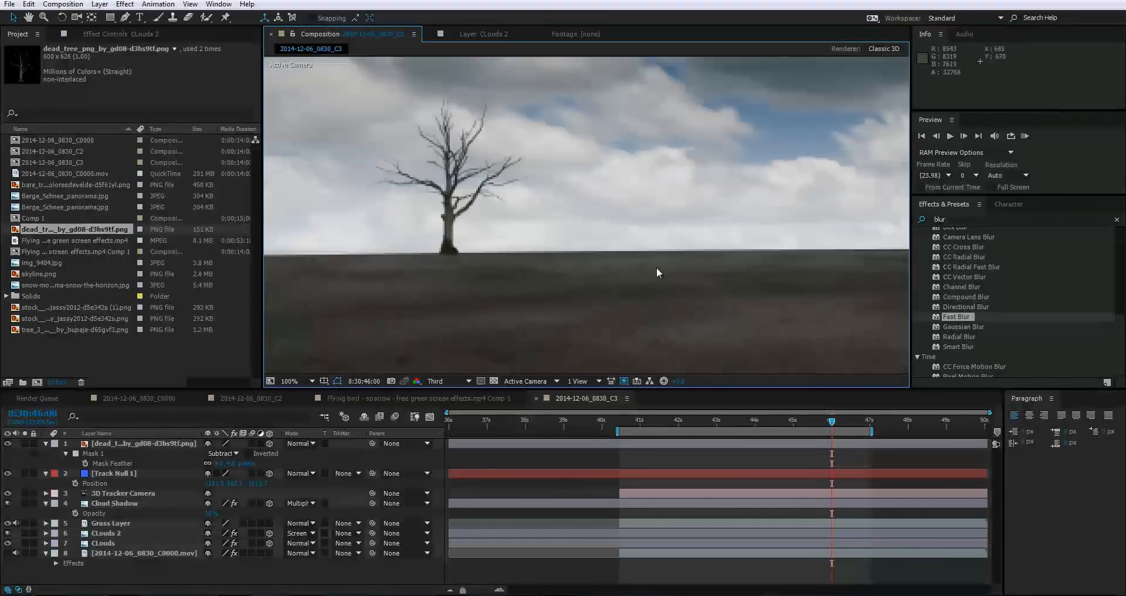
{"action": "left_click", "coordinate": [460, 382]}
{"action": "left_click", "coordinate": [452, 411]}
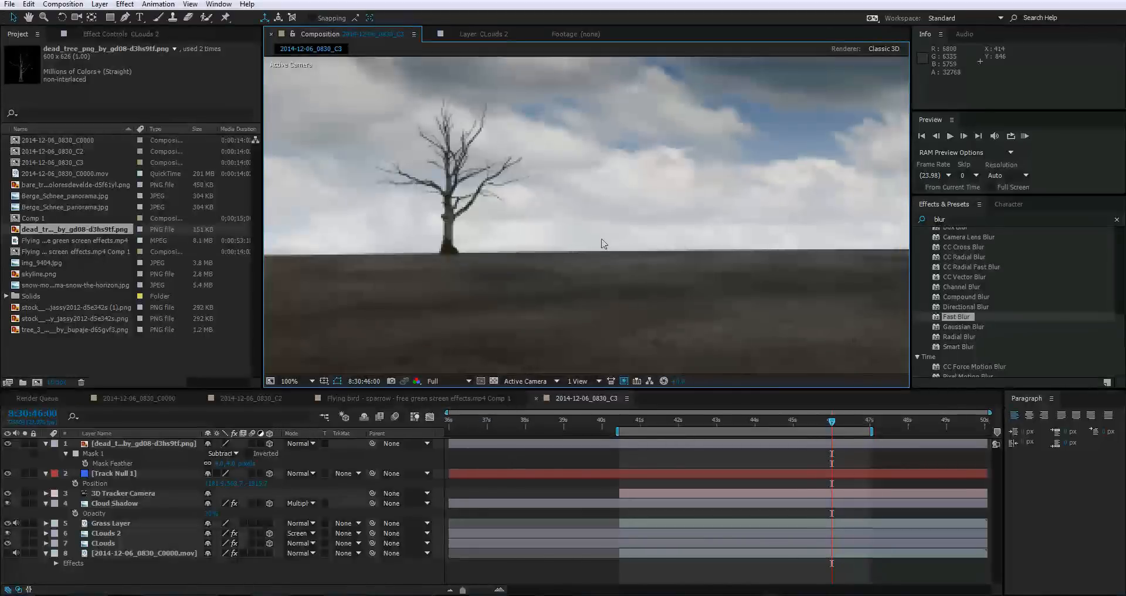
{"action": "key", "text": "comma"}
{"action": "key", "text": "comma"}
{"action": "key", "text": "comma"}
{"action": "key", "text": "comma"}
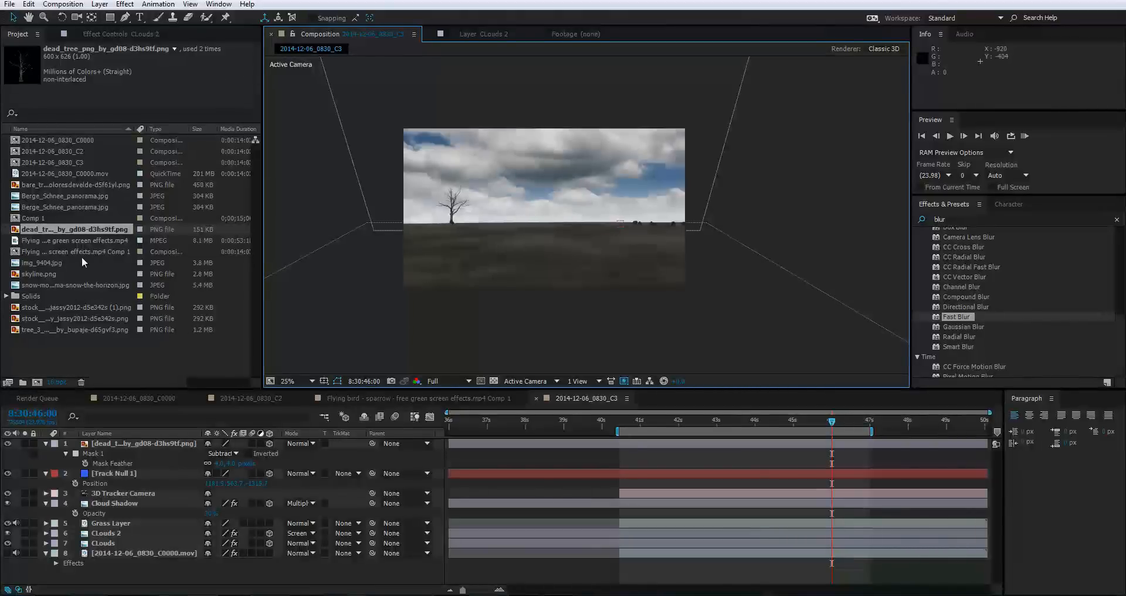
Compare the snowy mountain panorama images and add the snow-the-horizon.jpg image as the top layer of the composition.
{"action": "left_click", "coordinate": [86, 195]}
{"action": "left_click", "coordinate": [89, 207]}
{"action": "left_click", "coordinate": [90, 196]}
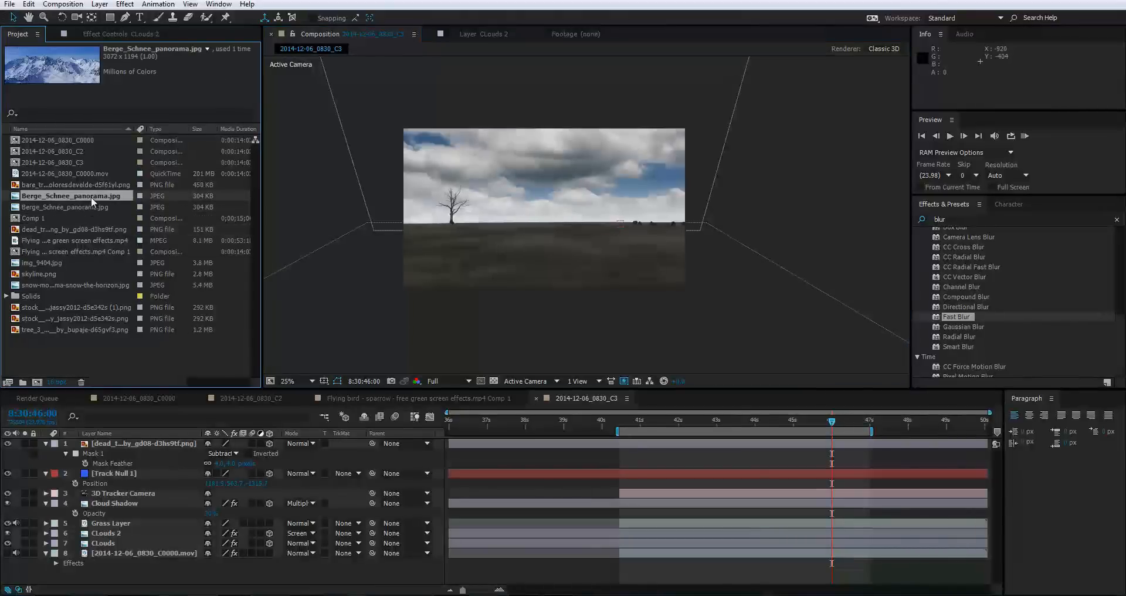
{"action": "left_click", "coordinate": [86, 206]}
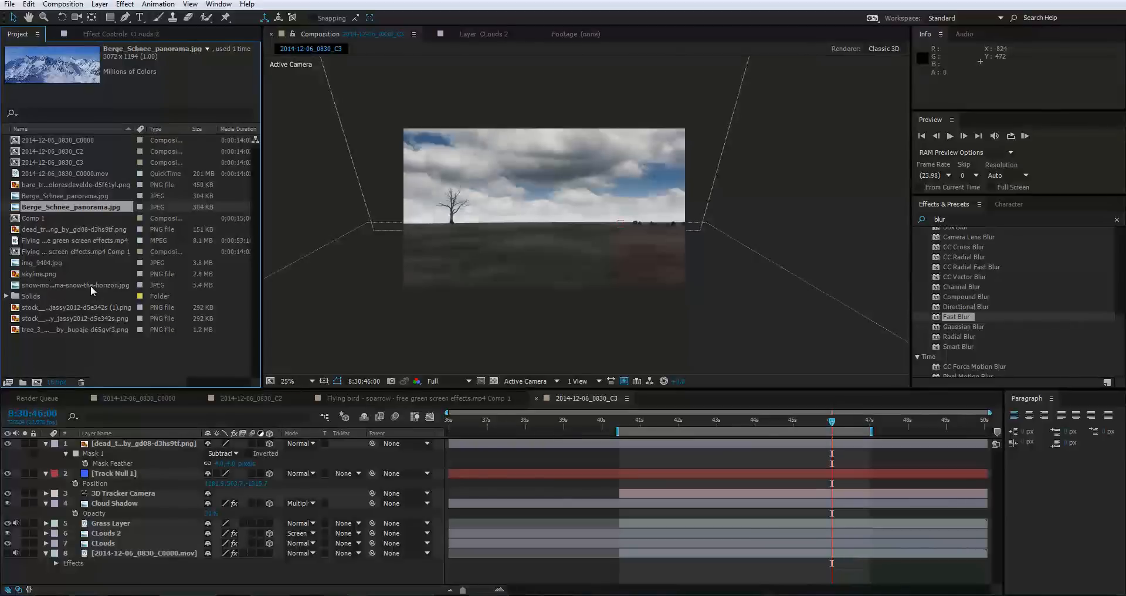
{"action": "left_click", "coordinate": [51, 285]}
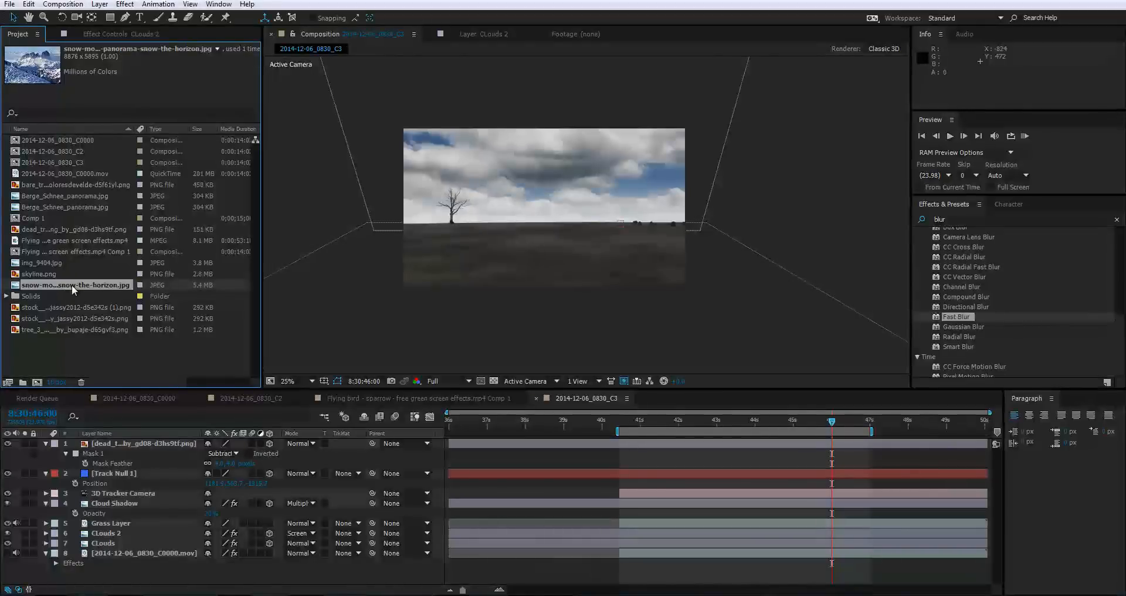
{"action": "left_click_drag", "start_coordinate": [56, 286], "coordinate": [114, 438]}
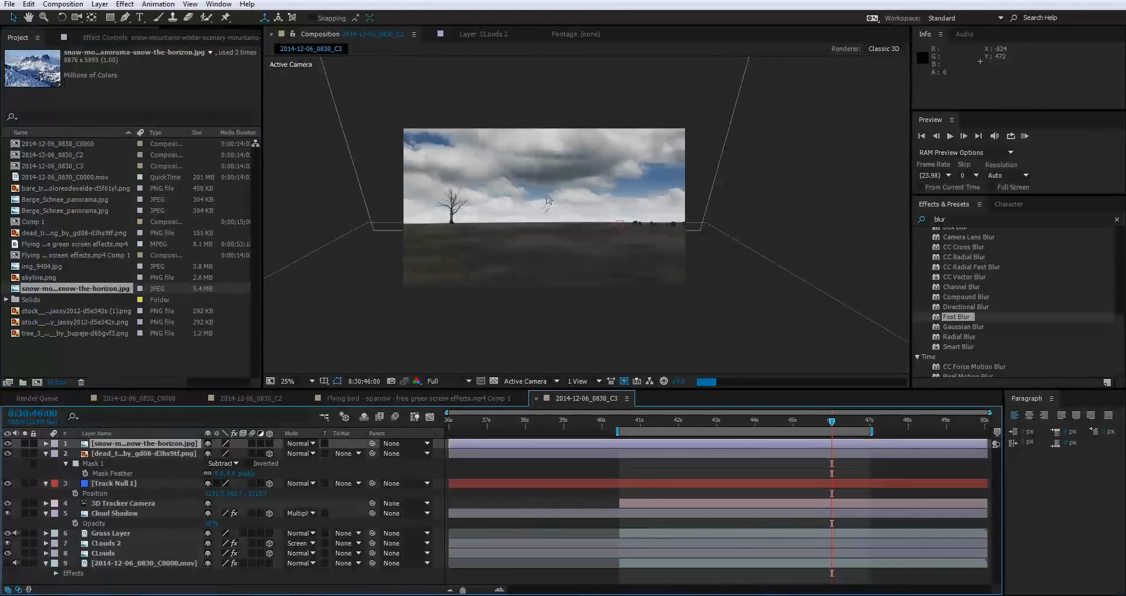
{"action": "scroll", "coordinate": [574, 150], "scroll_direction": "down", "scroll_amount": 6}
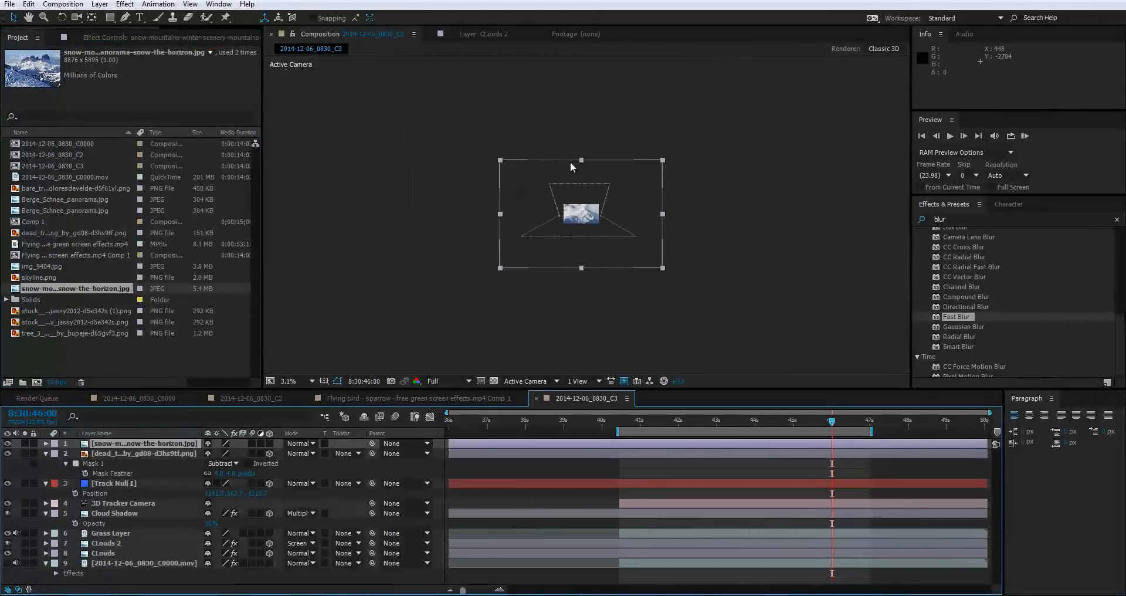
{"action": "scroll", "coordinate": [570, 160], "scroll_direction": "up", "scroll_amount": 1}
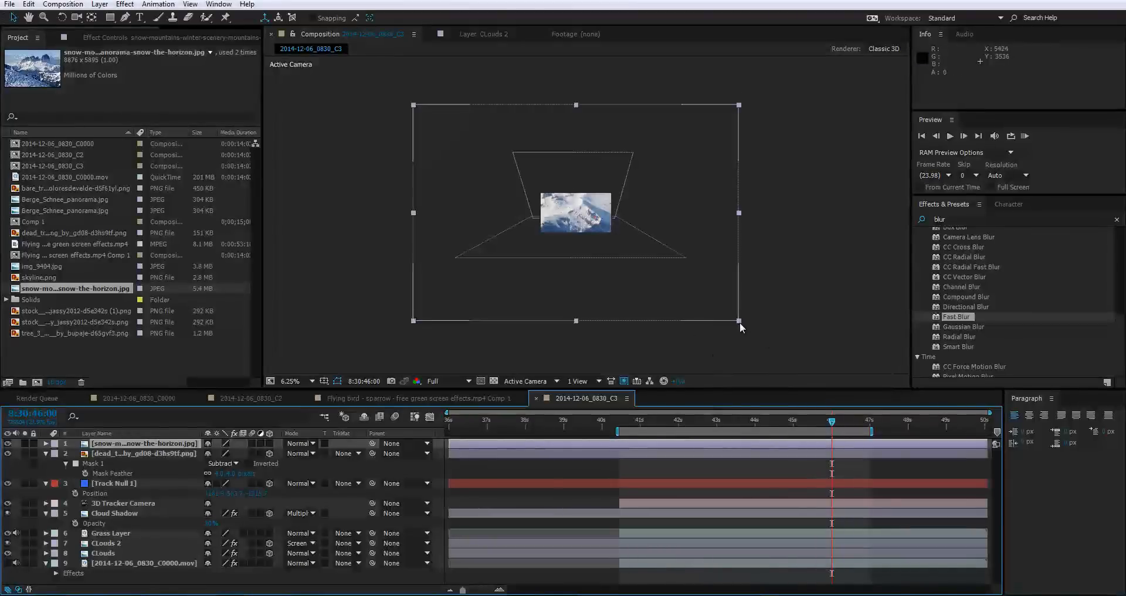
Scale the snowy mountain layer down to about 17% and hide all the layers beneath it.
{"action": "left_click_drag", "start_coordinate": [739, 320], "coordinate": [603, 229]}
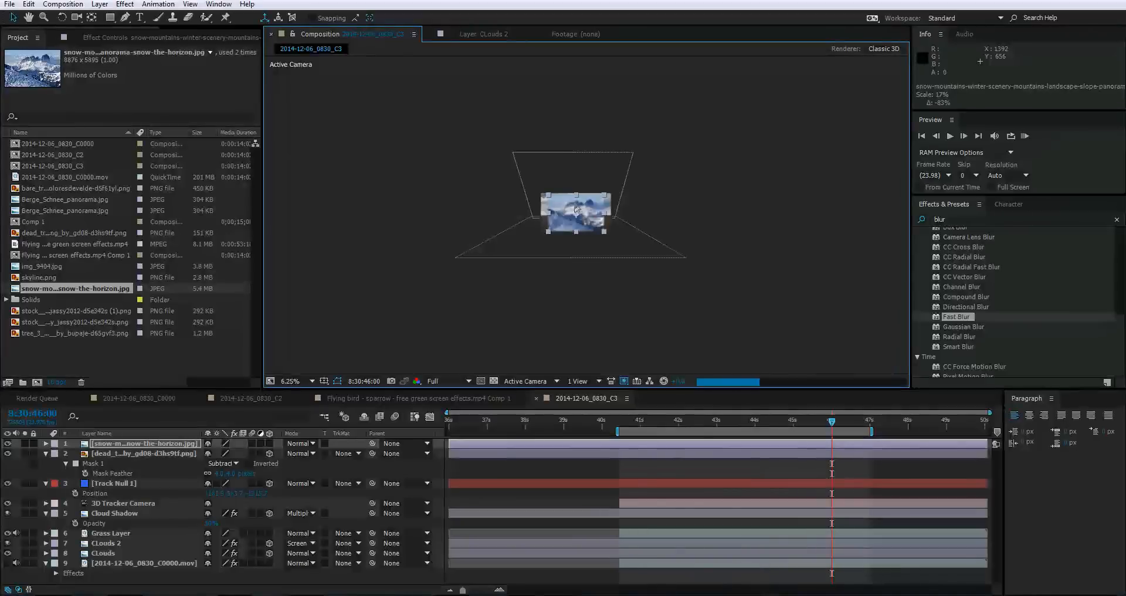
{"action": "scroll", "coordinate": [573, 208], "scroll_direction": "up", "scroll_amount": 1}
{"action": "scroll", "coordinate": [574, 208], "scroll_direction": "up", "scroll_amount": 1}
{"action": "scroll", "coordinate": [536, 167], "scroll_direction": "up", "scroll_amount": 1}
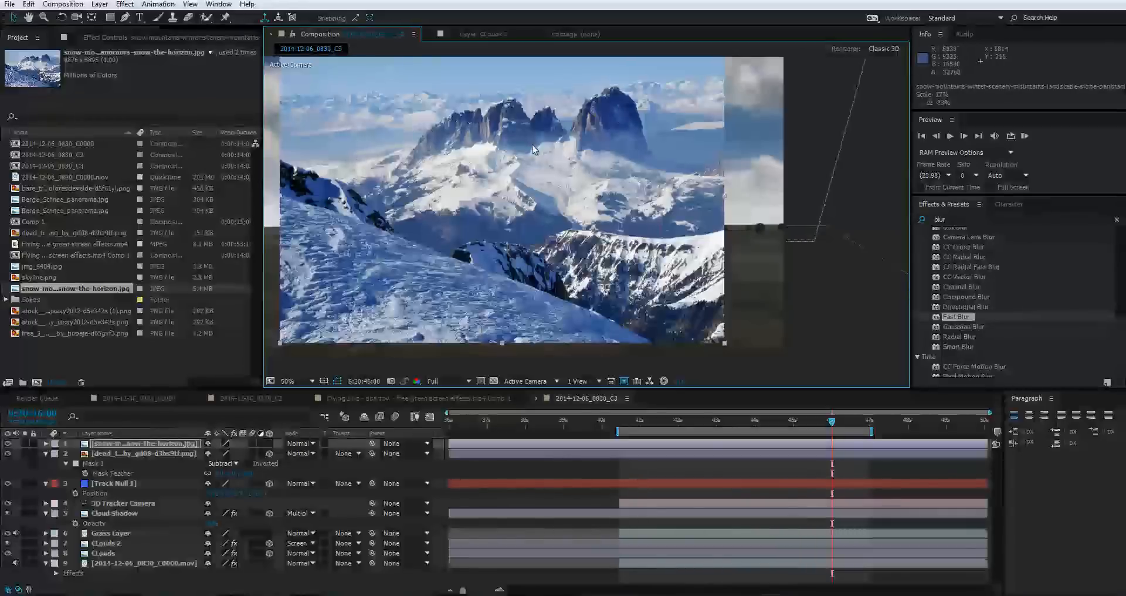
{"action": "scroll", "coordinate": [680, 158], "scroll_direction": "up", "scroll_amount": 2}
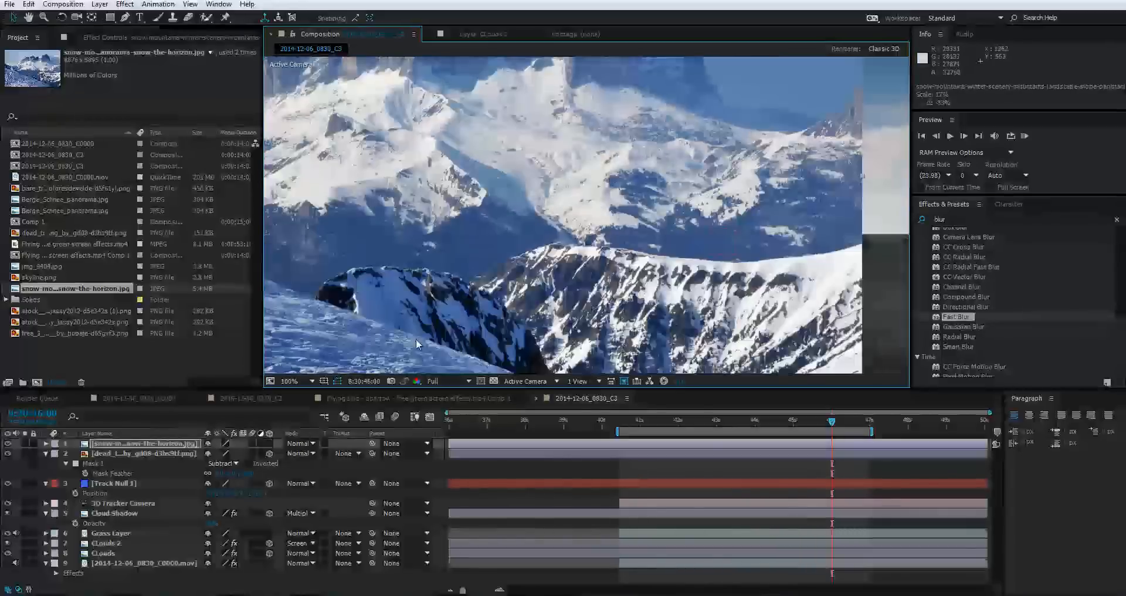
{"action": "left_click_drag", "start_coordinate": [8, 453], "coordinate": [8, 553]}
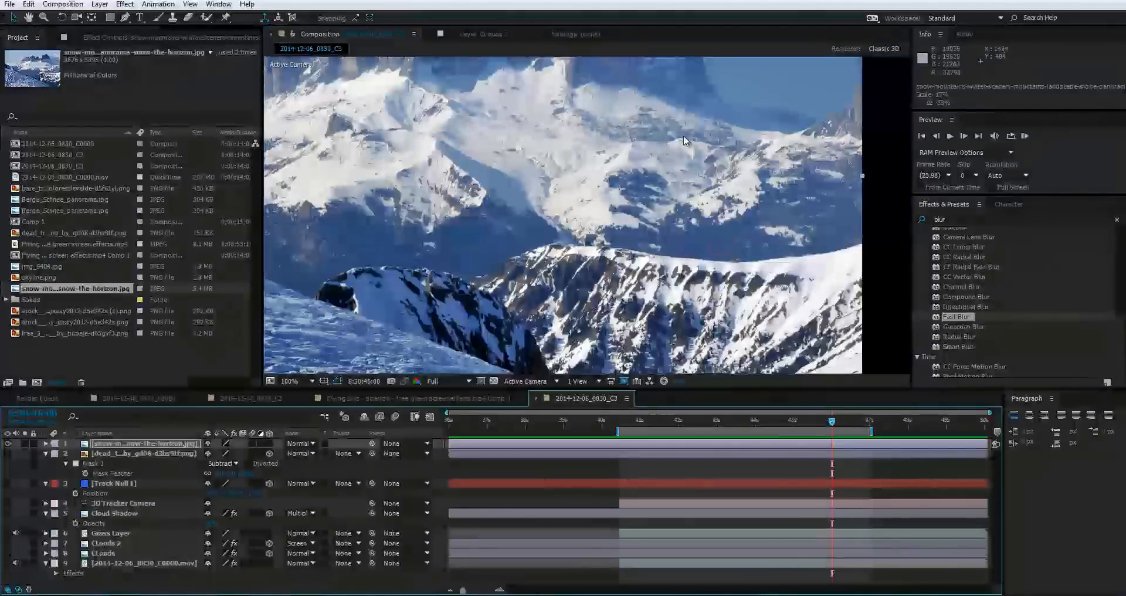
Trace a closed Pen mask around the rocky peaks and their snowy base on the mountain layer to cut away the sky and foreground.
{"action": "scroll", "coordinate": [659, 91], "scroll_direction": "down", "scroll_amount": 2}
{"action": "scroll", "coordinate": [628, 129], "scroll_direction": "up", "scroll_amount": 2}
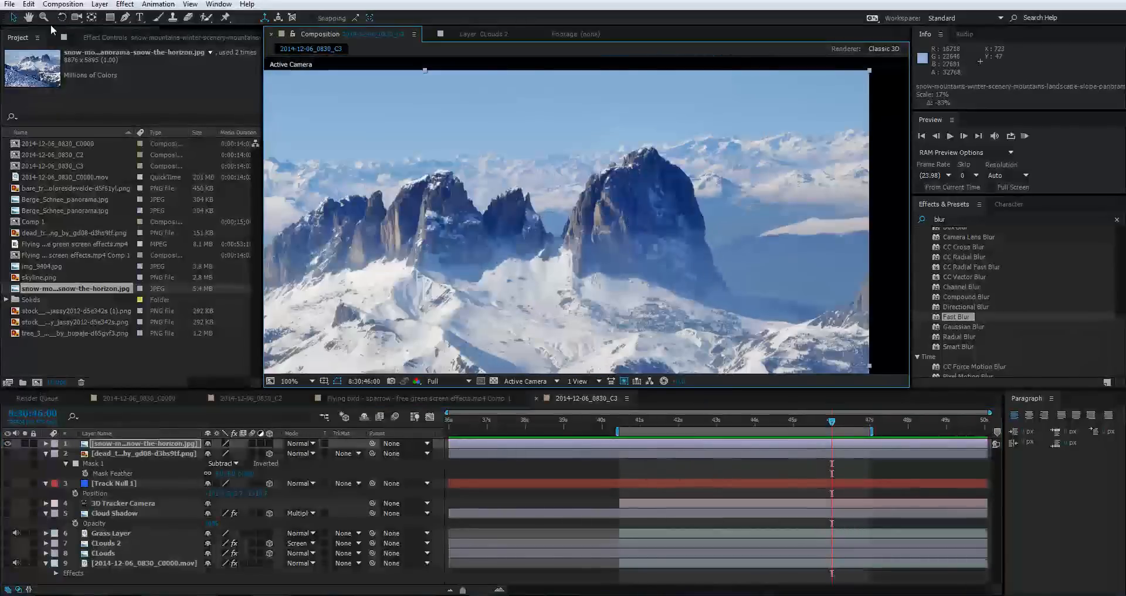
{"action": "left_click", "coordinate": [127, 21]}
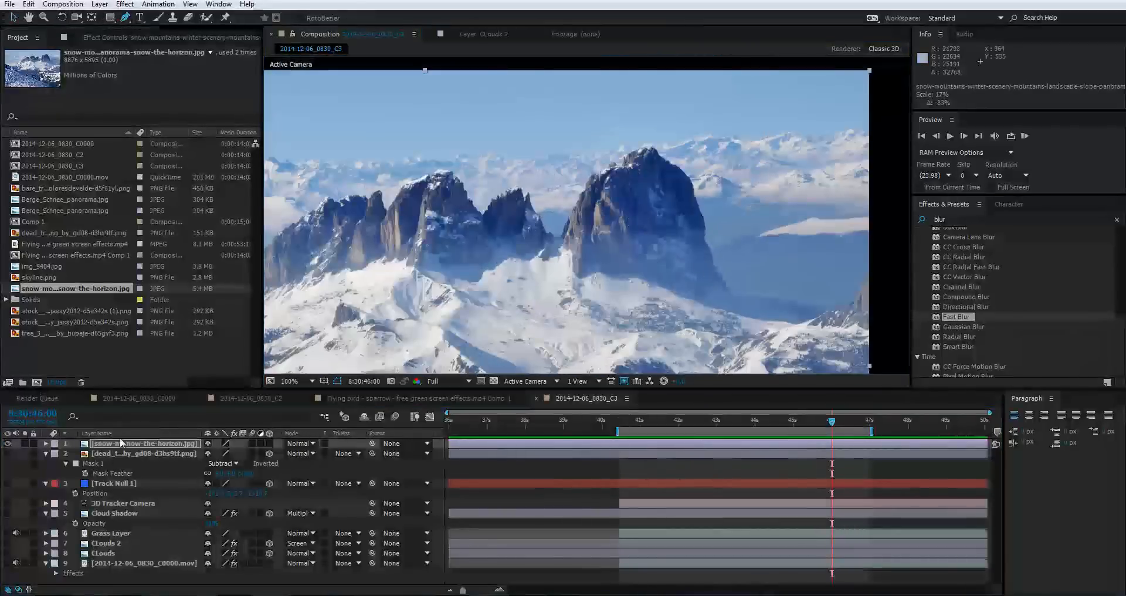
{"action": "scroll", "coordinate": [801, 329], "scroll_direction": "up", "scroll_amount": 1}
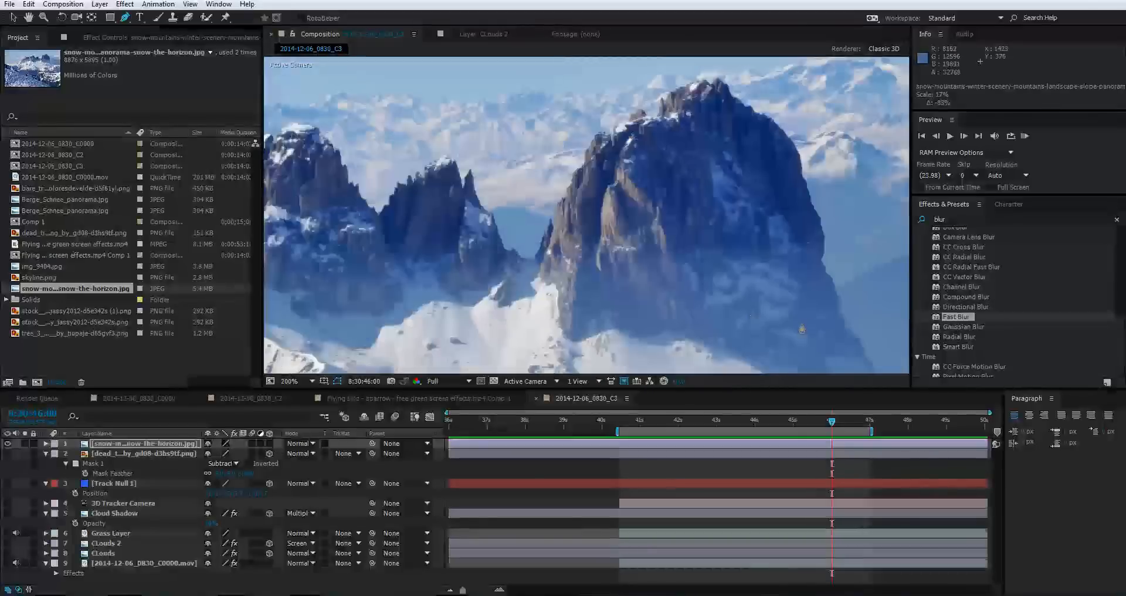
{"action": "left_click_drag", "start_coordinate": [779, 314], "coordinate": [507, 151]}
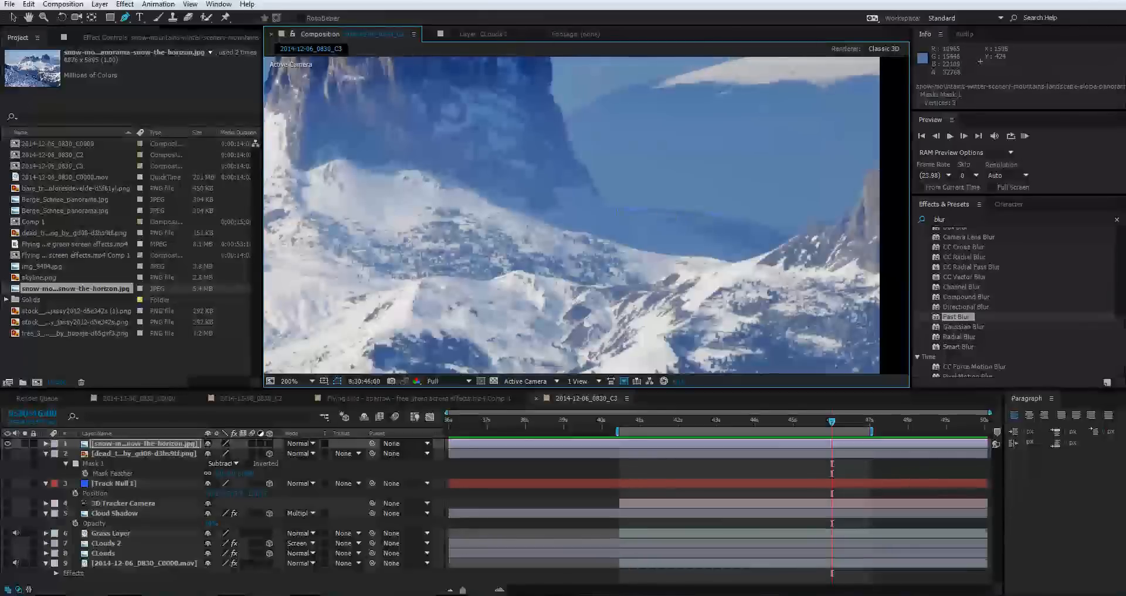
{"action": "left_click", "coordinate": [603, 205]}
{"action": "left_click", "coordinate": [587, 174]}
{"action": "left_click", "coordinate": [574, 153]}
{"action": "left_click", "coordinate": [565, 132]}
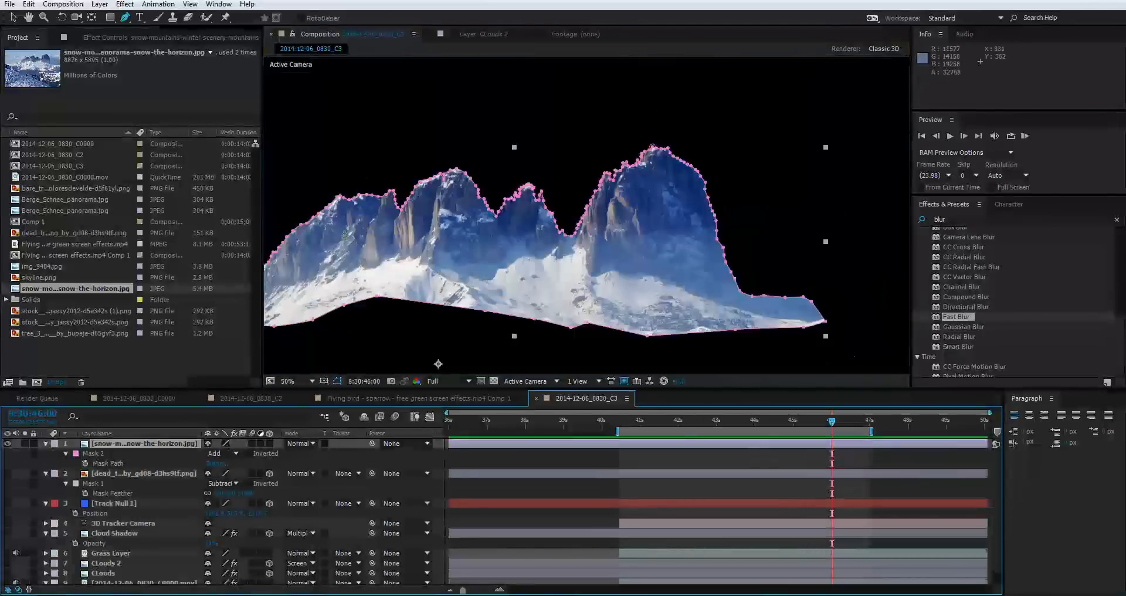
{"action": "key", "text": "comma"}
{"action": "key", "text": "comma"}
{"action": "key", "text": "v"}
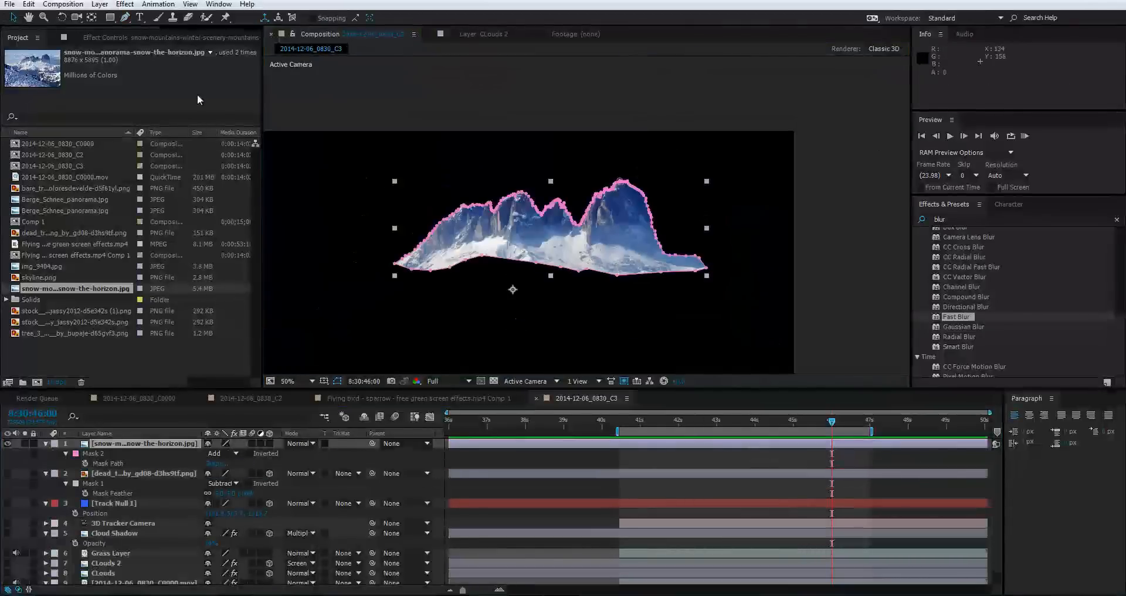
{"action": "left_click", "coordinate": [841, 229]}
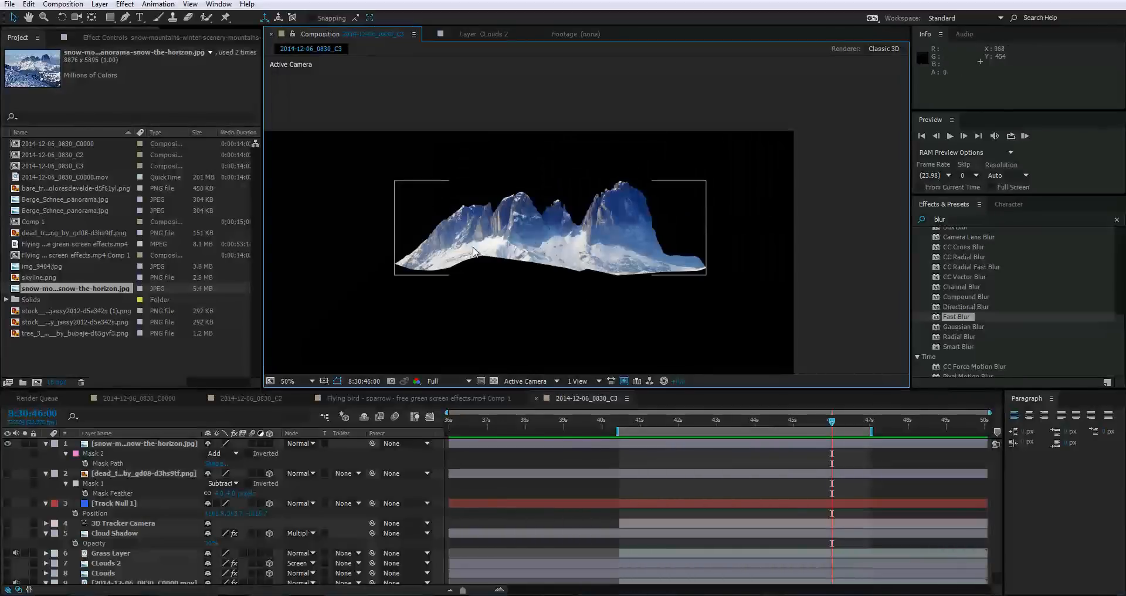
{"action": "key", "text": "slash"}
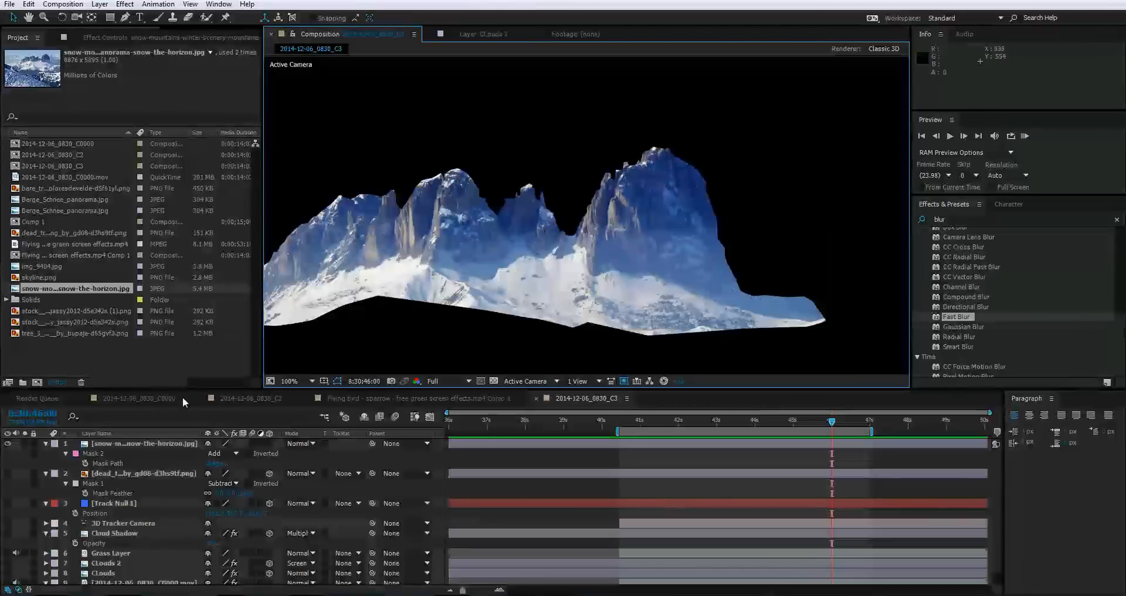
Make the hidden dead tree, null, camera, cloud and grass layers visible again and view the whole frame.
{"action": "scroll", "coordinate": [10, 481], "scroll_direction": "down", "scroll_amount": 1}
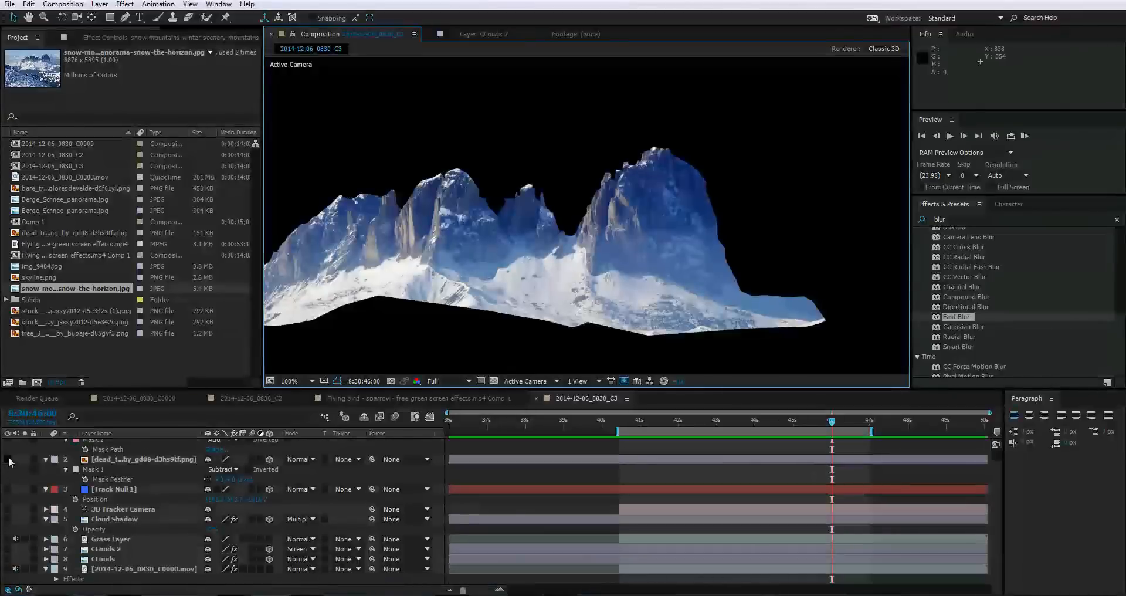
{"action": "left_click_drag", "start_coordinate": [7, 459], "coordinate": [7, 559]}
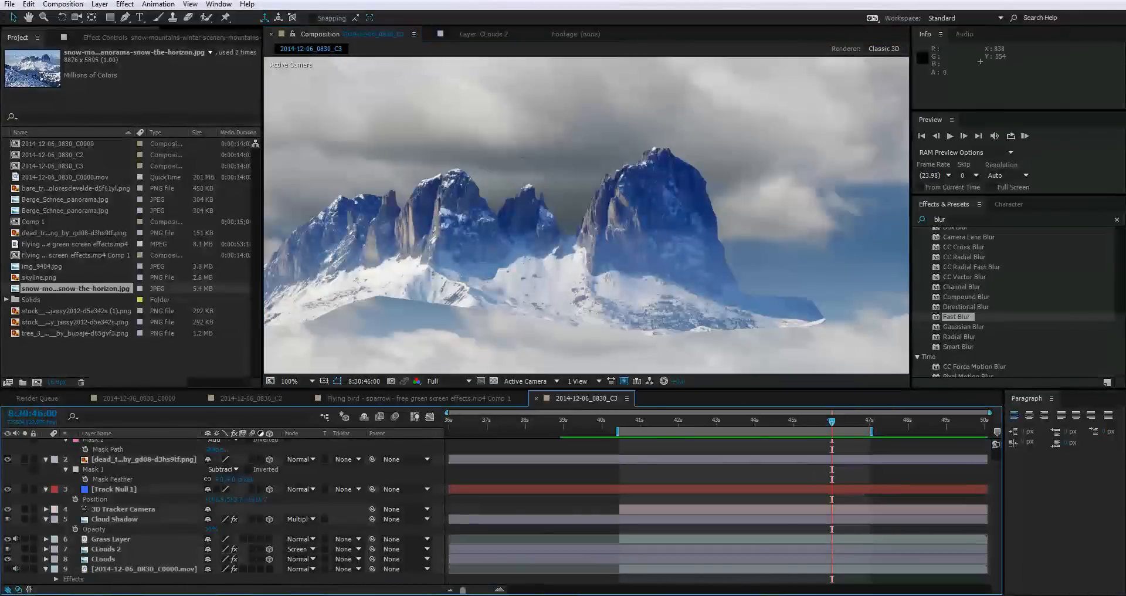
{"action": "scroll", "coordinate": [526, 267], "scroll_direction": "down", "scroll_amount": 4}
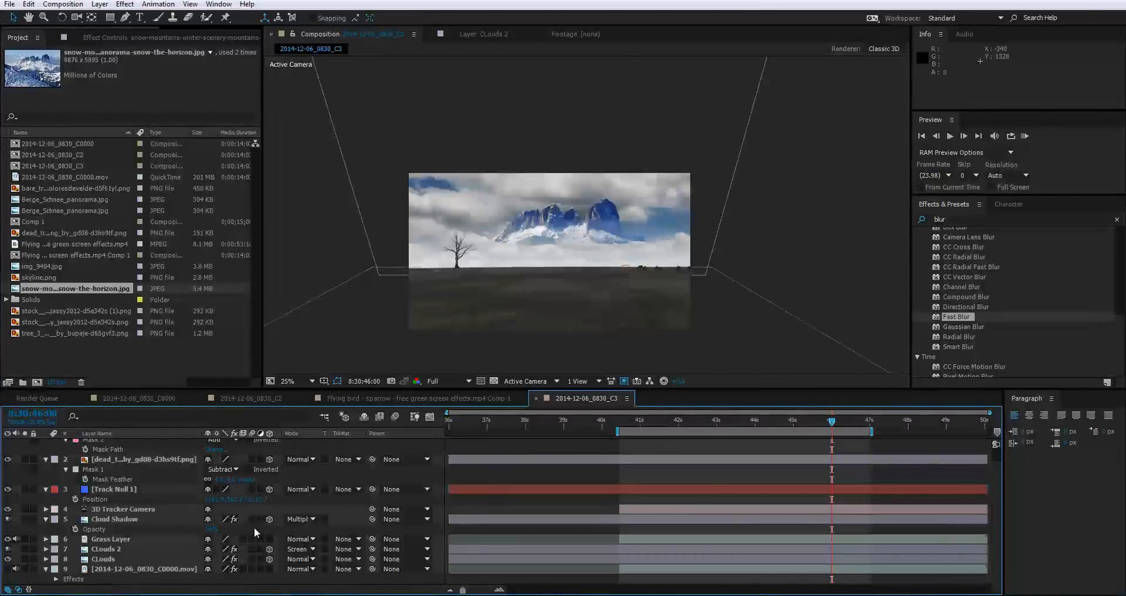
{"action": "key", "text": "period"}
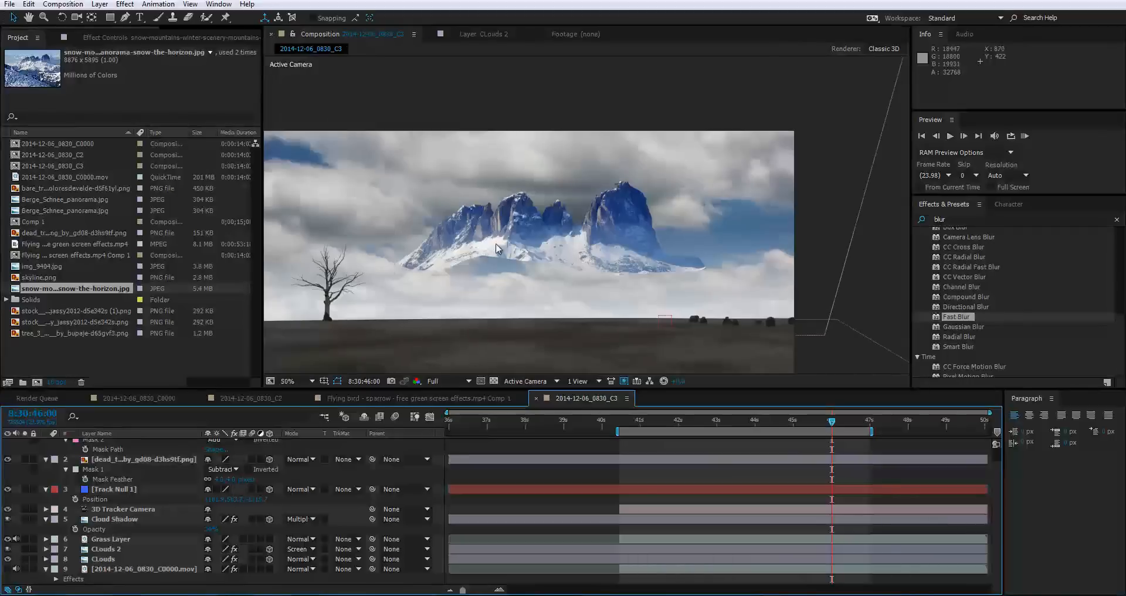
Place the cut-out mountain on the horizon opposite the tree at about X 1358, Y 712 and make it a 3D layer.
{"action": "left_click", "coordinate": [583, 246]}
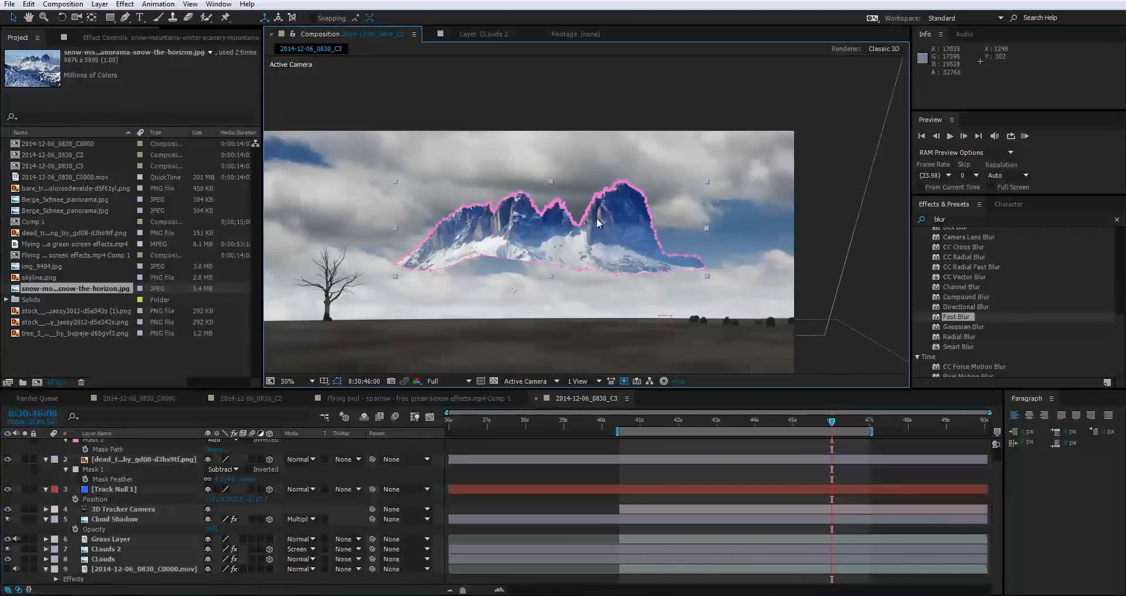
{"action": "left_click_drag", "start_coordinate": [584, 239], "coordinate": [728, 299]}
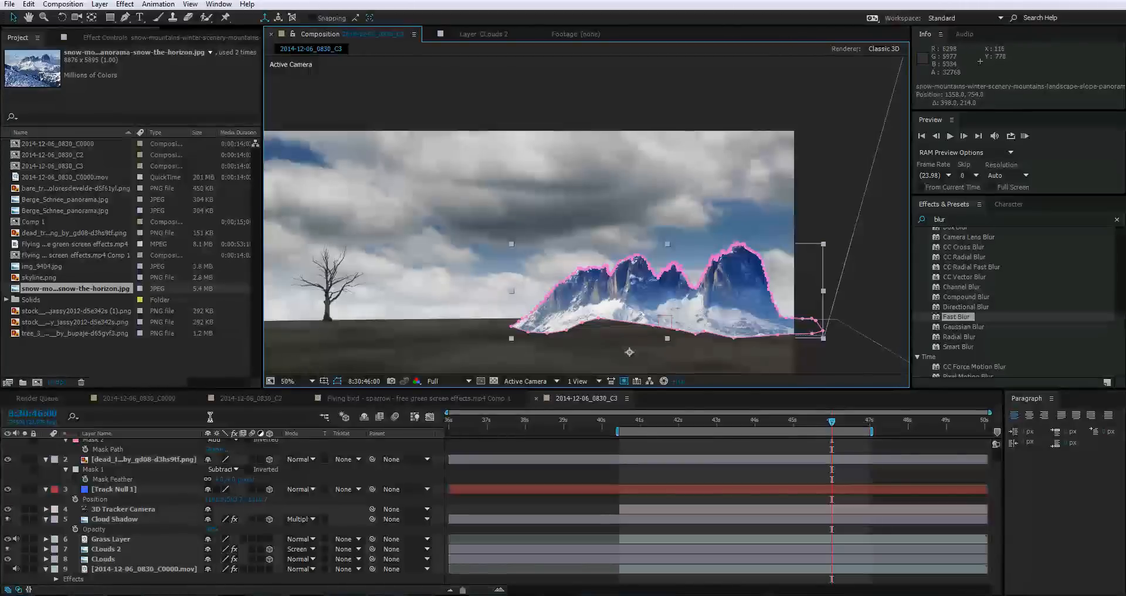
{"action": "scroll", "coordinate": [157, 481], "scroll_direction": "up", "scroll_amount": 1}
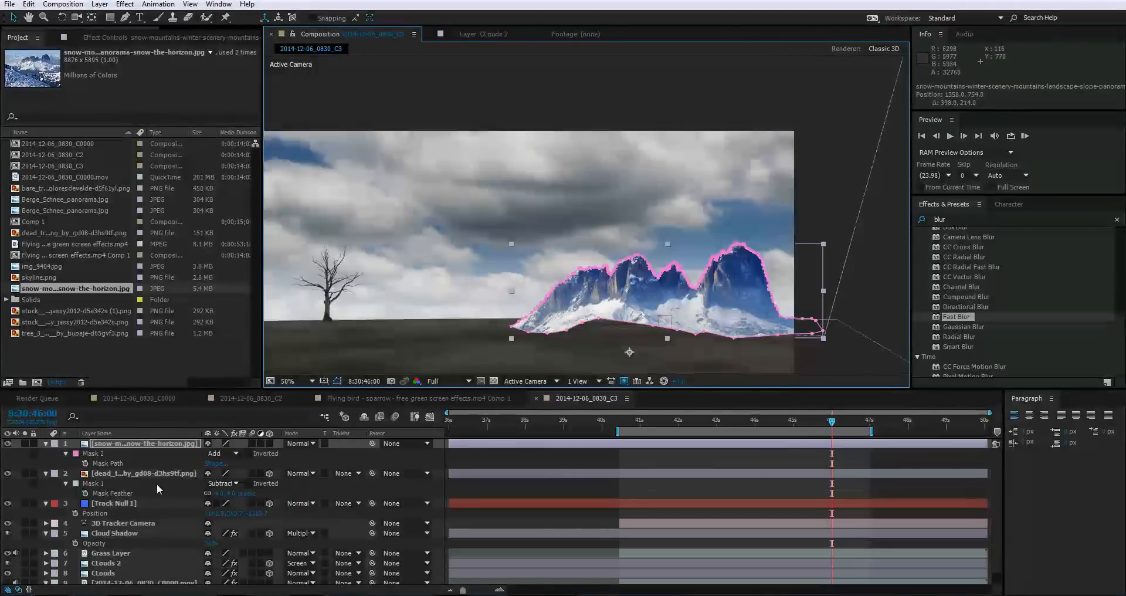
{"action": "left_click", "coordinate": [269, 444]}
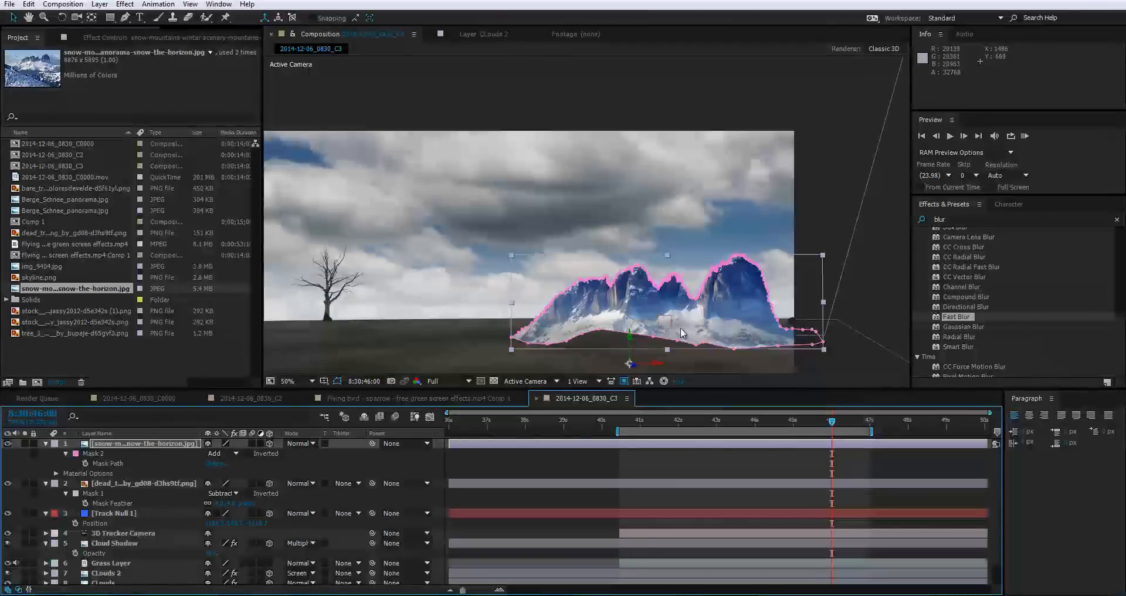
{"action": "left_click_drag", "start_coordinate": [632, 339], "coordinate": [634, 326]}
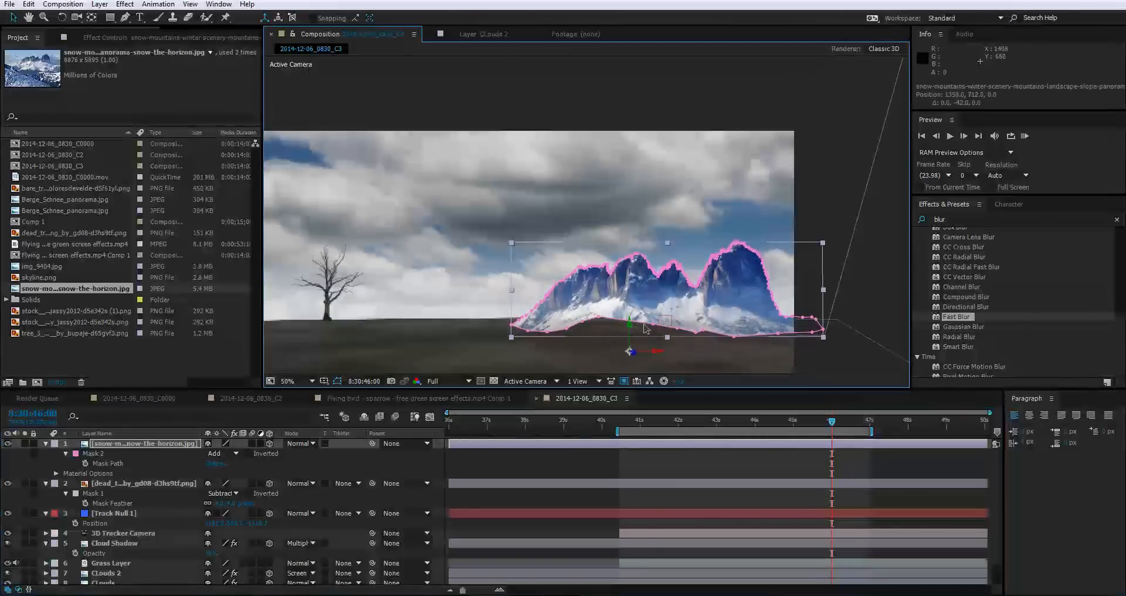
Reorder the mountain layer so it sits directly below Grass Layer and above CLouds 2.
{"action": "left_click", "coordinate": [46, 445]}
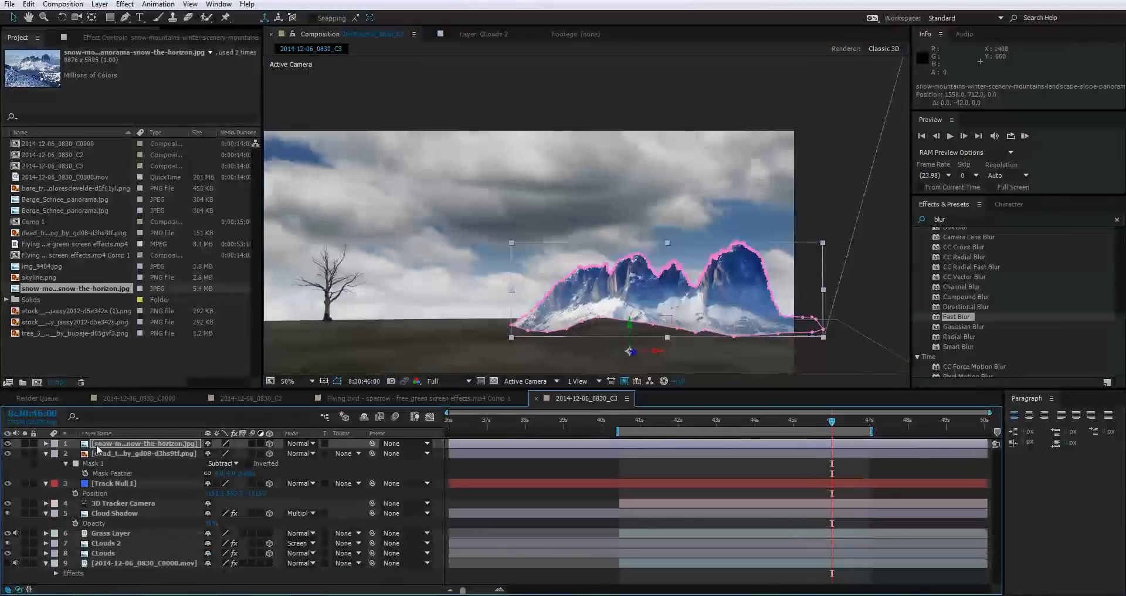
{"action": "left_click_drag", "start_coordinate": [96, 446], "coordinate": [122, 536]}
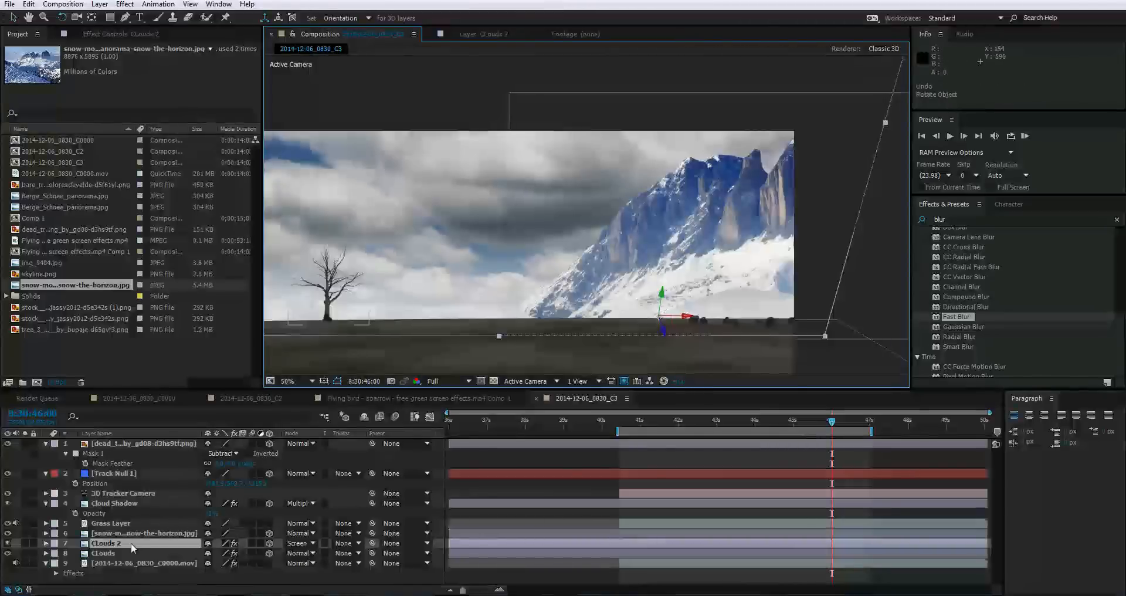
Tilt the mountain layer about its X axis to an orientation of about 352°.
{"action": "left_click", "coordinate": [130, 533]}
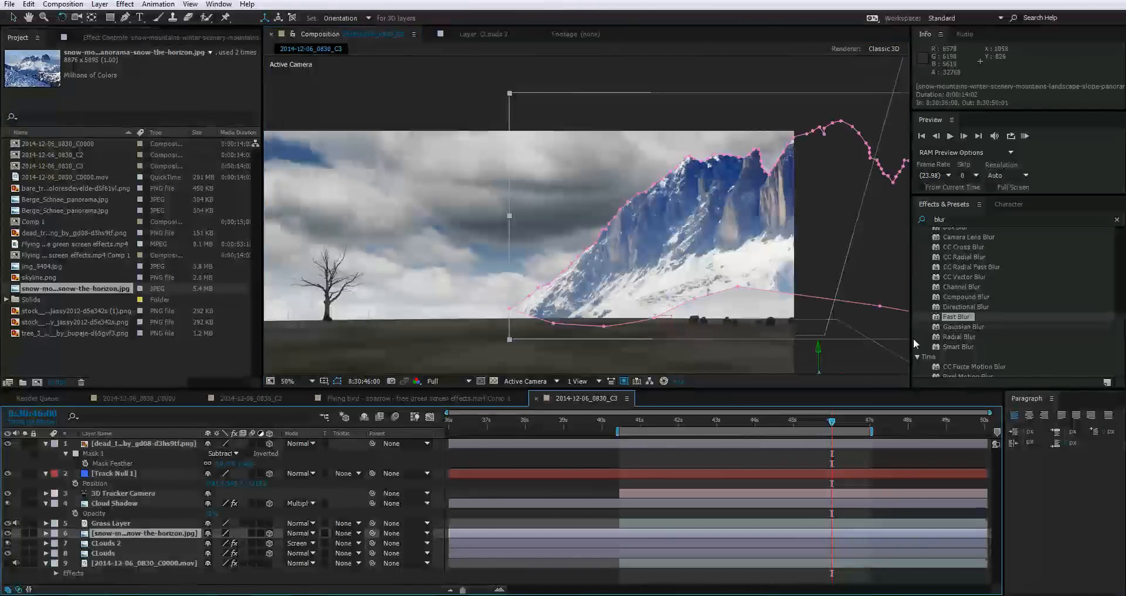
{"action": "scroll", "coordinate": [787, 281], "scroll_direction": "down", "scroll_amount": 2}
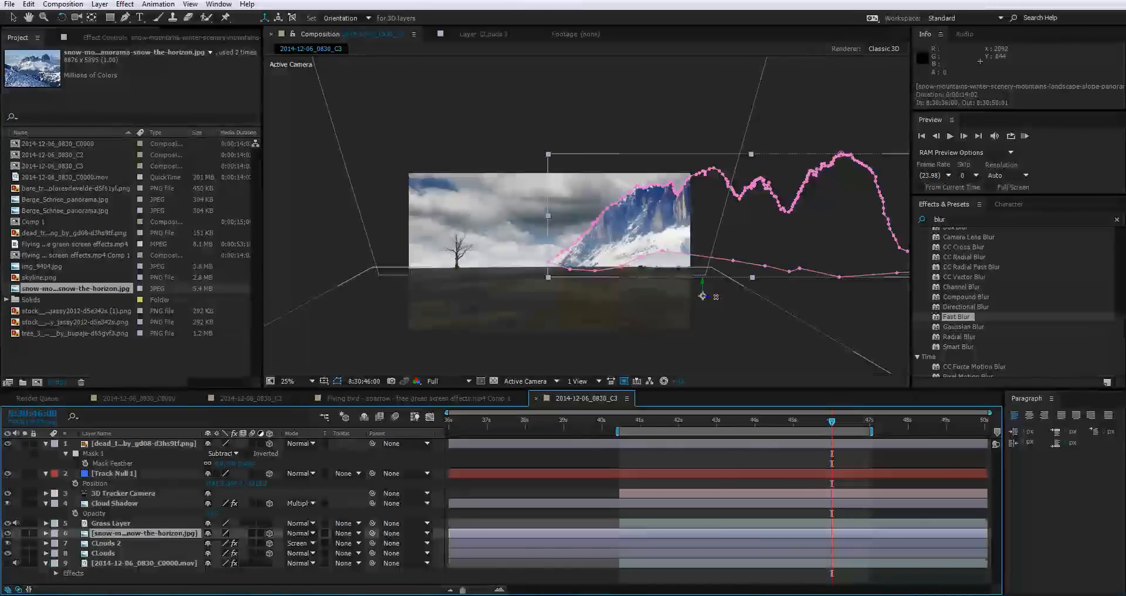
{"action": "left_click_drag", "start_coordinate": [752, 276], "coordinate": [716, 296]}
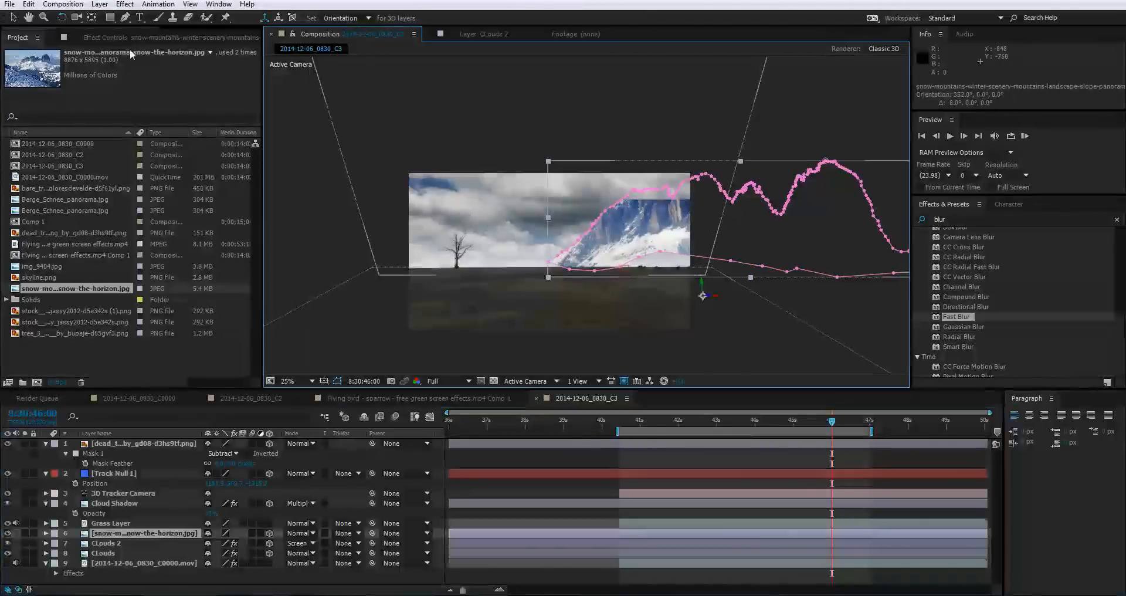
Scale the mountain layer down to about 8% and shift it up and toward the tree so its base sits behind the horizon.
{"action": "left_click", "coordinate": [14, 18]}
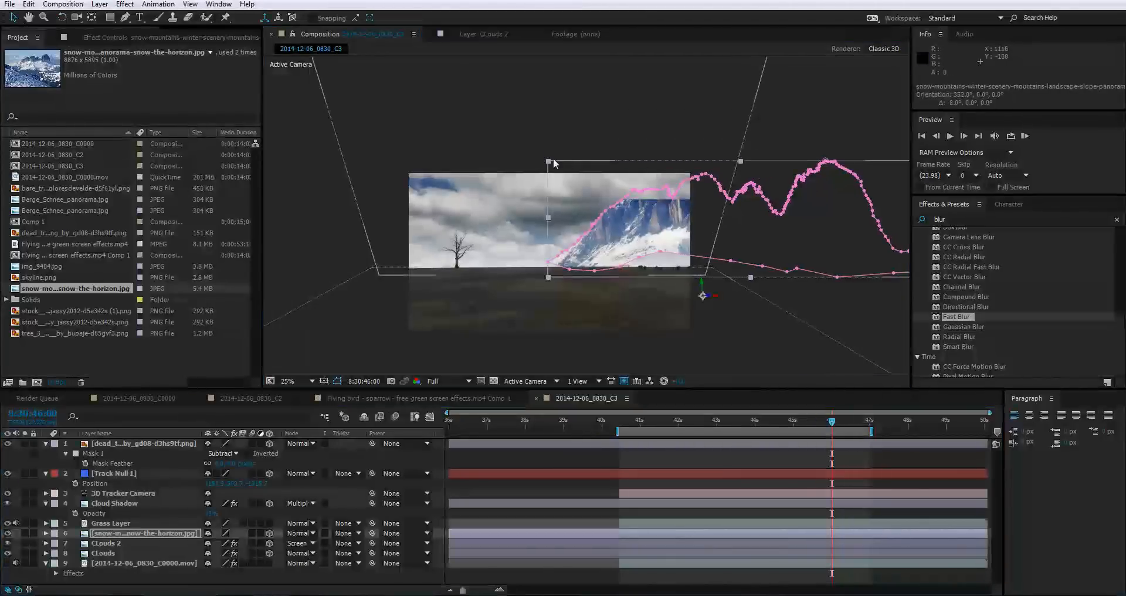
{"action": "left_click_drag", "start_coordinate": [549, 162], "coordinate": [632, 229]}
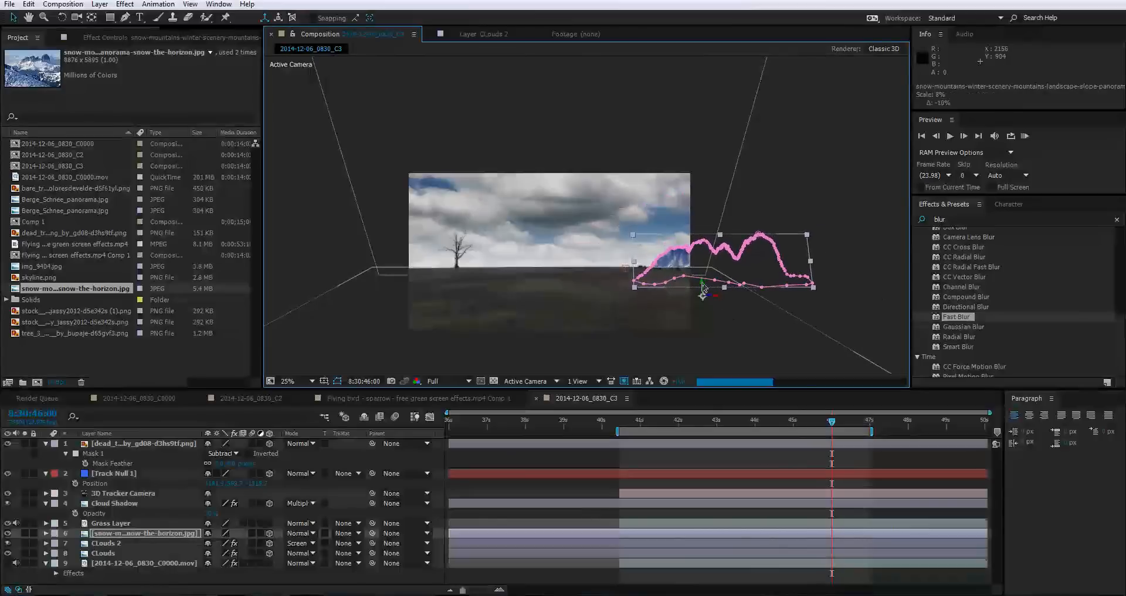
{"action": "left_click_drag", "start_coordinate": [703, 294], "coordinate": [674, 277]}
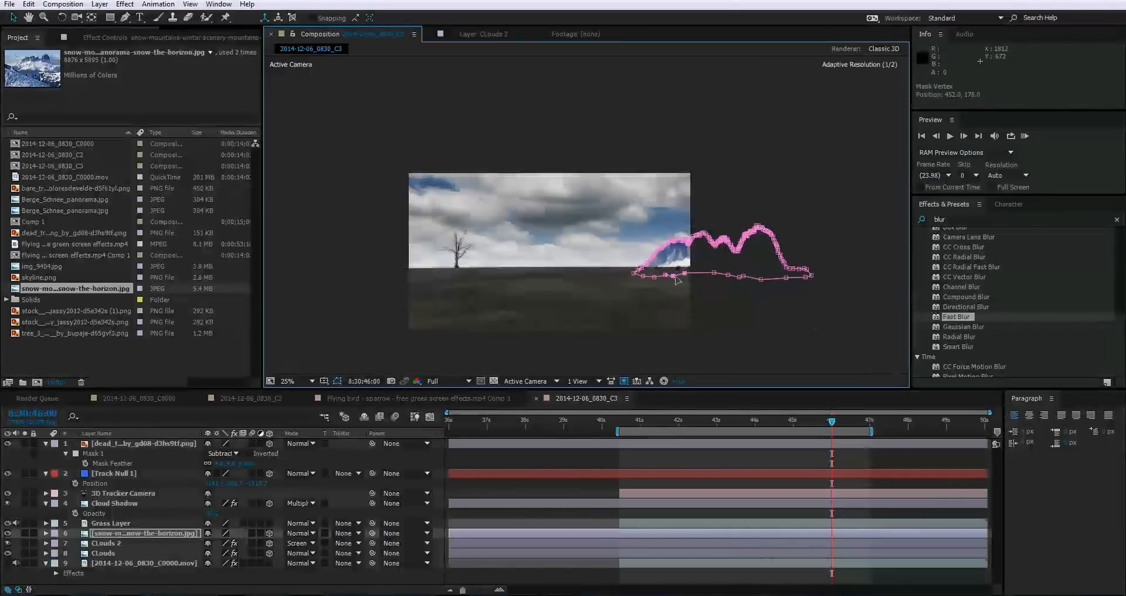
{"action": "left_click", "coordinate": [167, 534]}
{"action": "left_click_drag", "start_coordinate": [721, 294], "coordinate": [692, 292]}
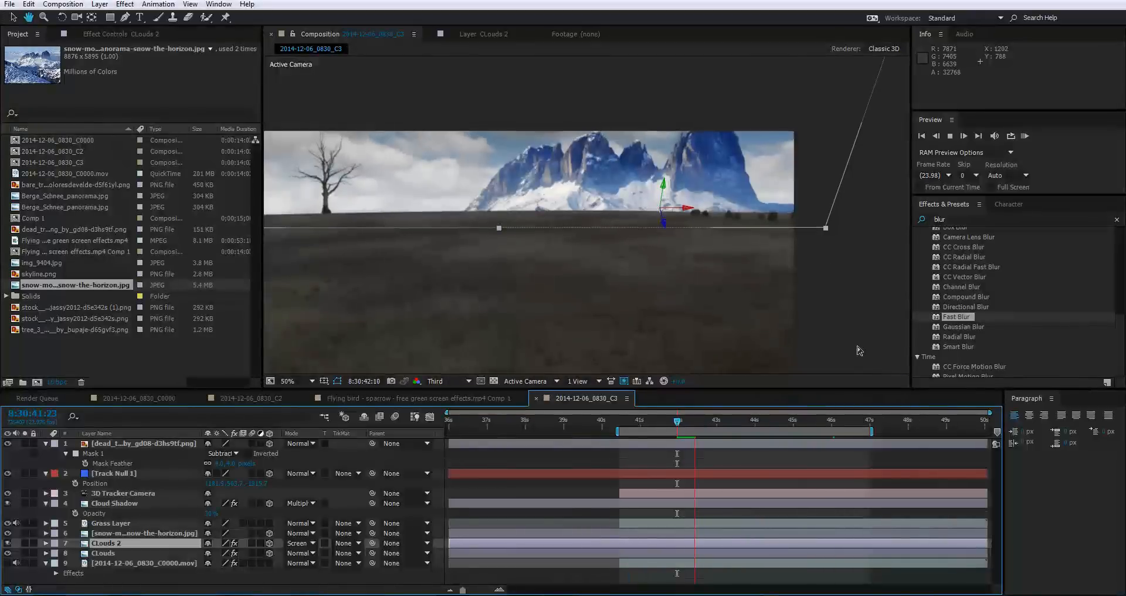
Play the shot from 8:30:42:11 to check the mountain's movement against the tracked field.
{"action": "left_click", "coordinate": [849, 292]}
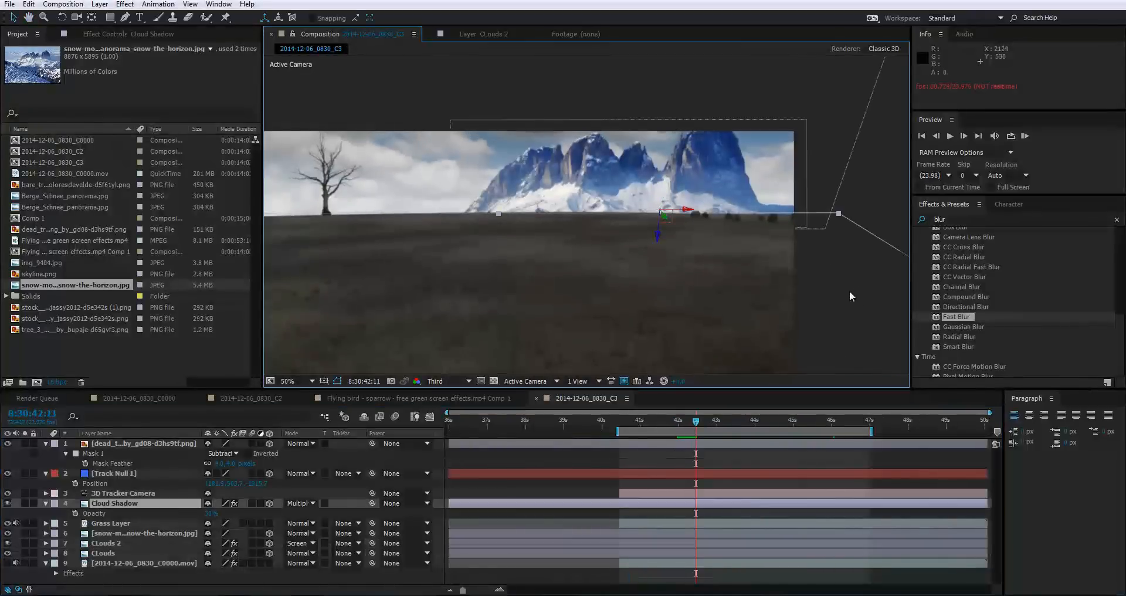
{"action": "left_click", "coordinate": [865, 203]}
{"action": "key", "text": "space"}
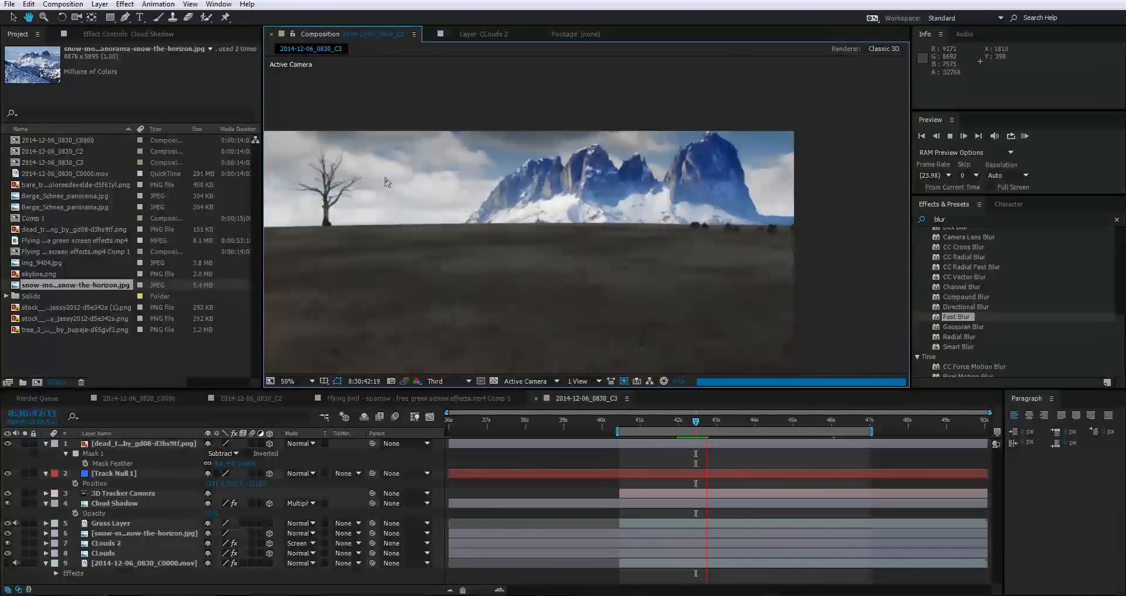
Apply the Exposure colour correction effect to the snowy mountain layer and lower its master exposure to about -0.25.
{"action": "left_click", "coordinate": [124, 533]}
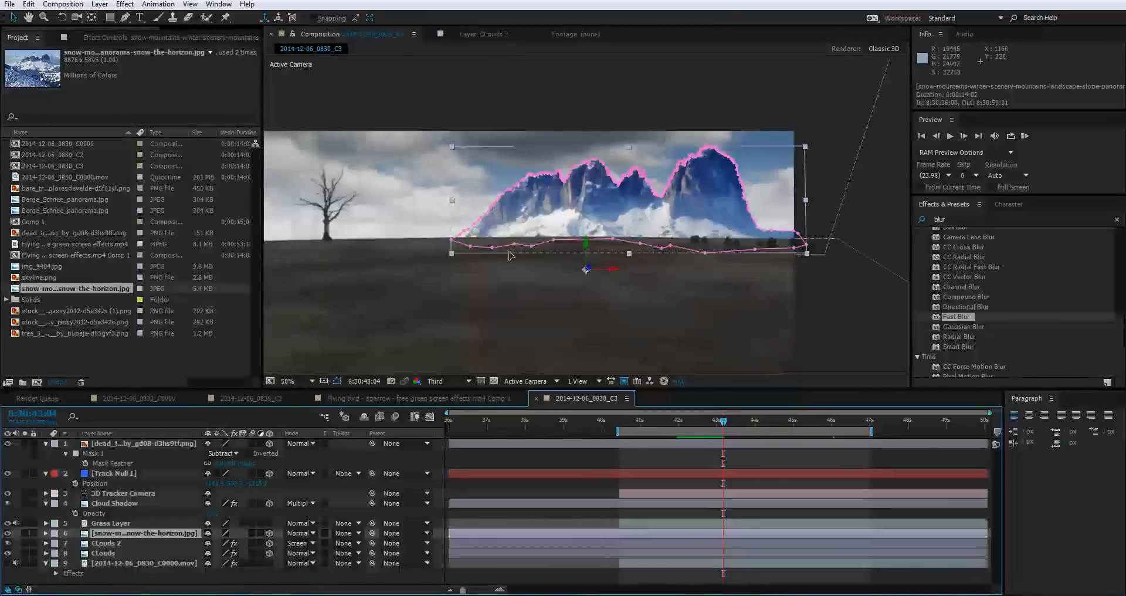
{"action": "left_click", "coordinate": [961, 217]}
{"action": "type", "text": "expo"}
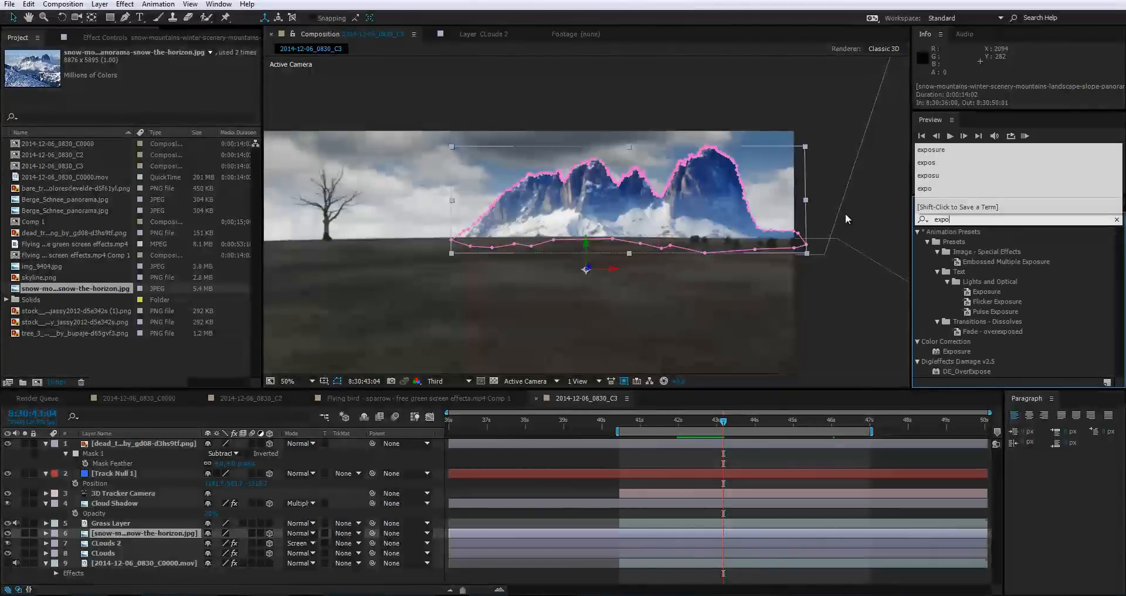
{"action": "type", "text": "su"}
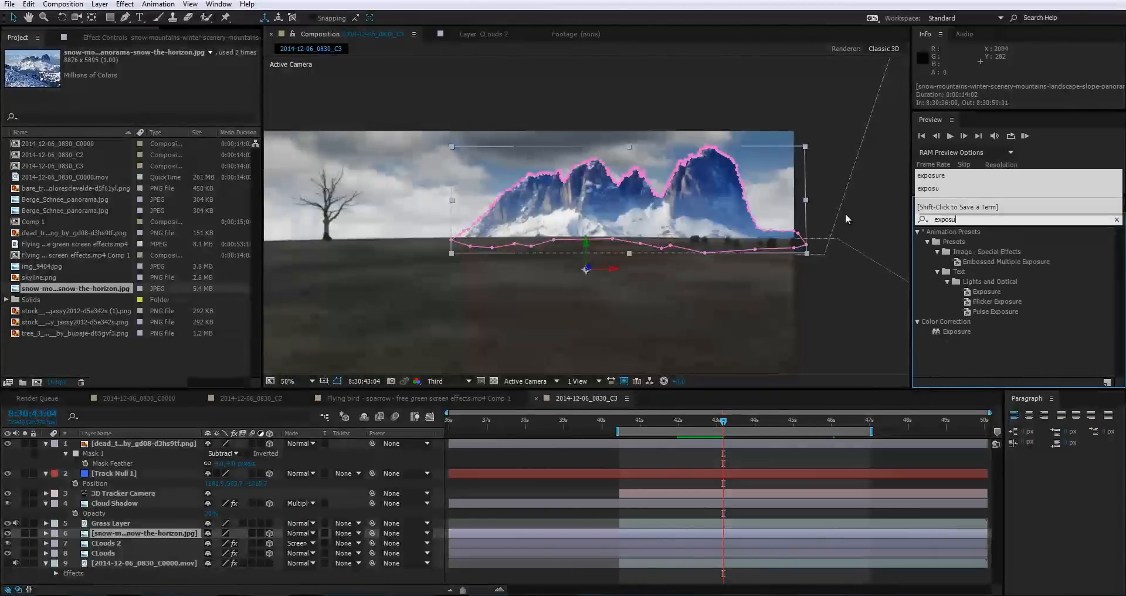
{"action": "left_click", "coordinate": [945, 331]}
{"action": "left_click_drag", "start_coordinate": [669, 531], "coordinate": [668, 531]}
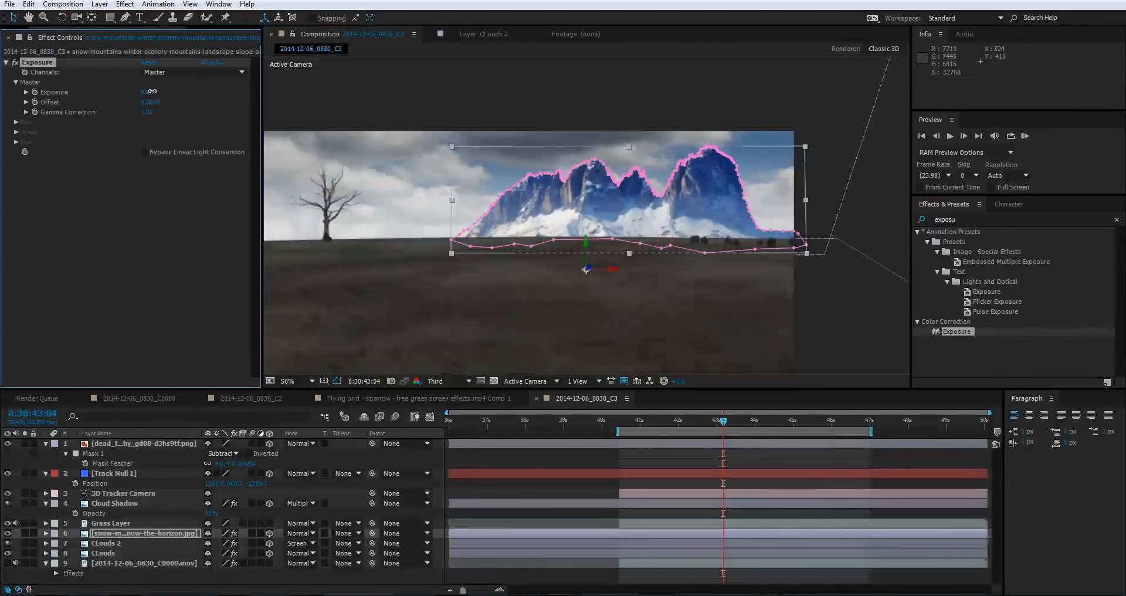
{"action": "mouse_move", "coordinate": [152, 91]}
{"action": "left_mouse_down"}
{"action": "mouse_move", "coordinate": [202, 93]}
{"action": "mouse_move", "coordinate": [67, 104]}
{"action": "mouse_move", "coordinate": [154, 102]}
{"action": "left_mouse_up"}
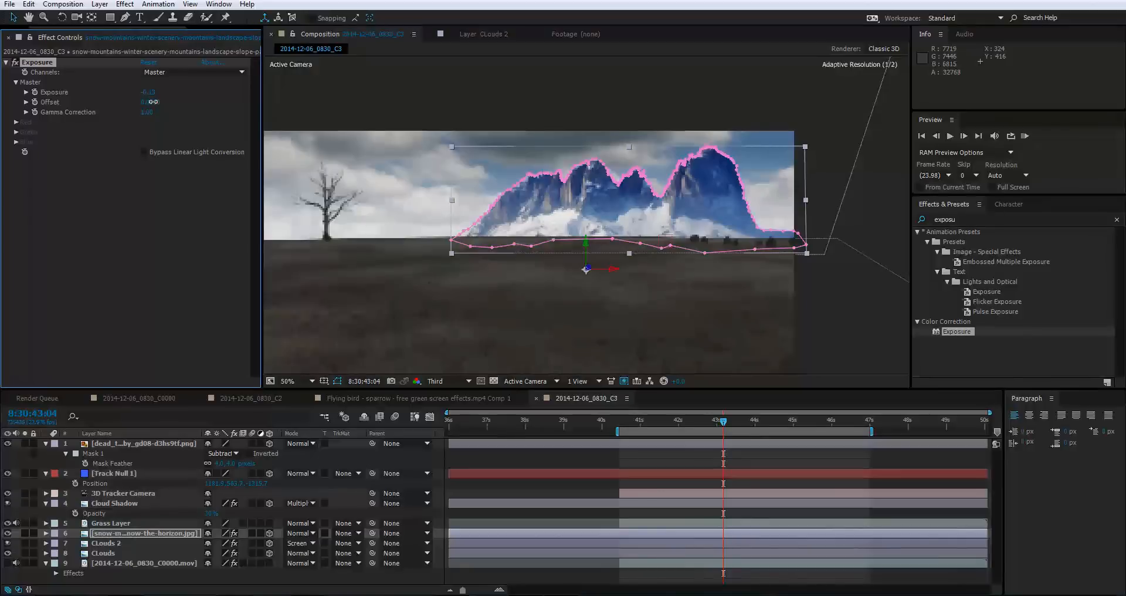
Return to the composition view and check the darkened mountain against the tree, clouds and field.
{"action": "double_click", "coordinate": [462, 101]}
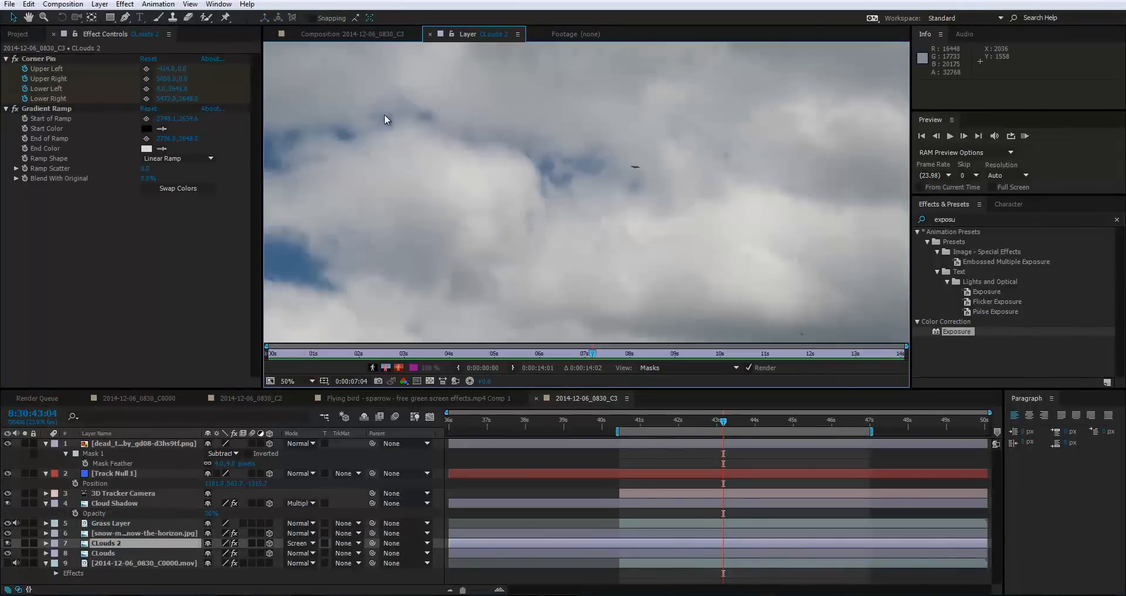
{"action": "left_click", "coordinate": [370, 34]}
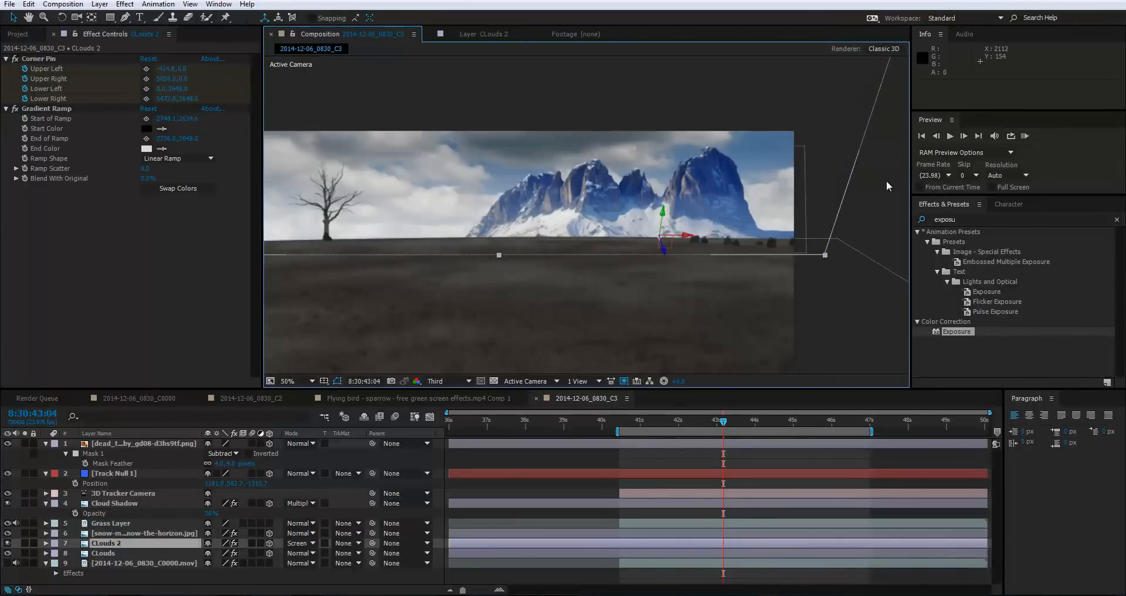
{"action": "scroll", "coordinate": [747, 170], "scroll_direction": "up", "scroll_amount": 1}
{"action": "scroll", "coordinate": [644, 174], "scroll_direction": "down", "scroll_amount": 2}
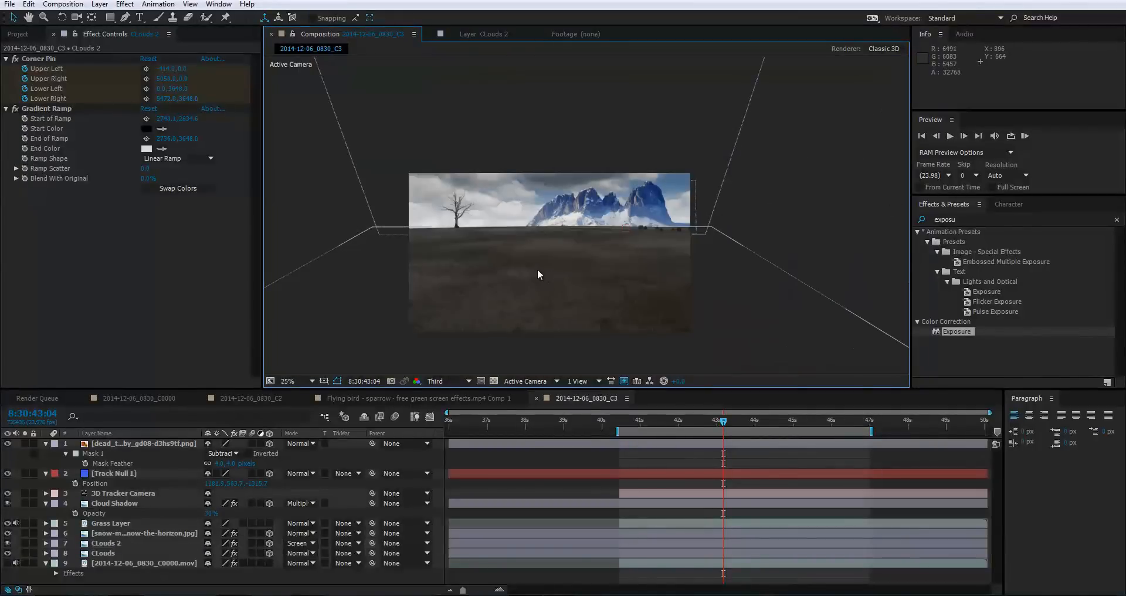
{"action": "scroll", "coordinate": [538, 268], "scroll_direction": "up", "scroll_amount": 2}
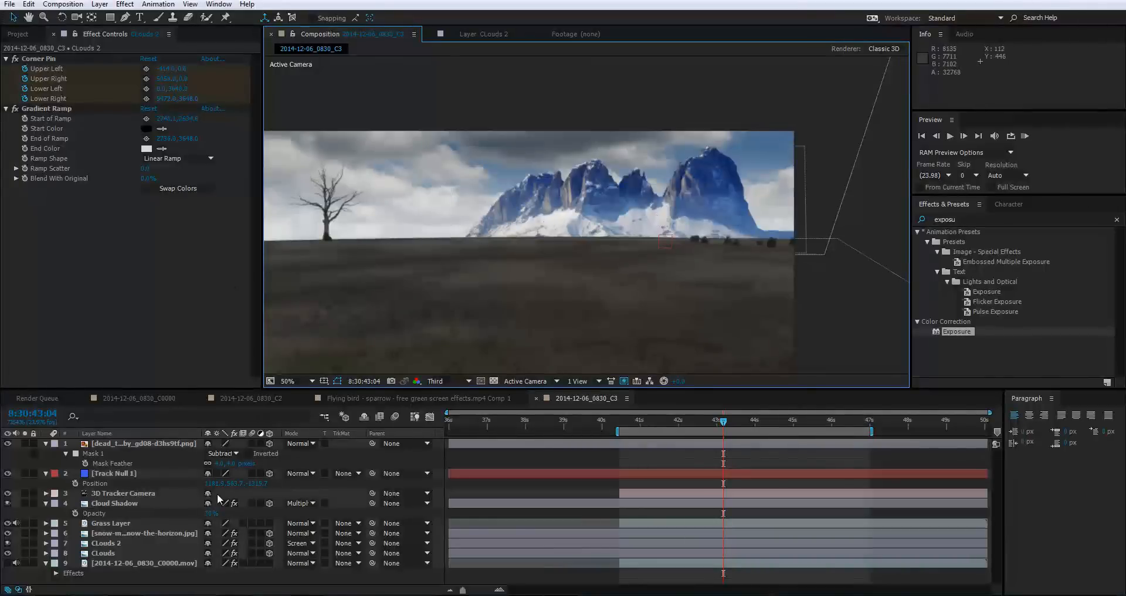
Add Berge_Schnee_panorama.jpg as the top layer of the composition and hide all the other layers.
{"action": "left_click", "coordinate": [118, 553]}
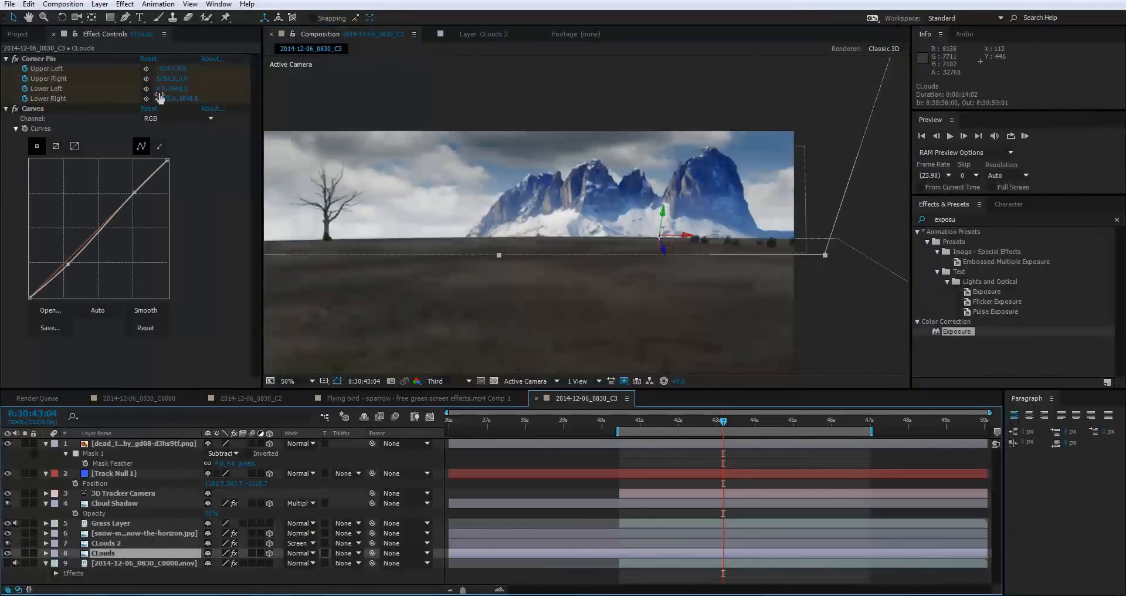
{"action": "left_click", "coordinate": [26, 35]}
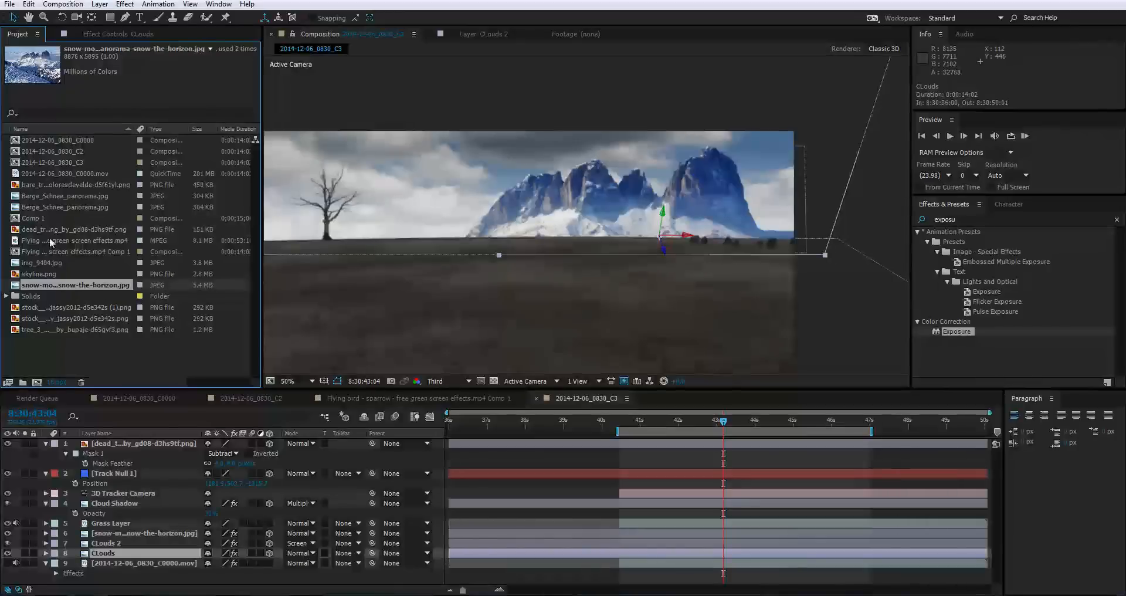
{"action": "left_click", "coordinate": [52, 207]}
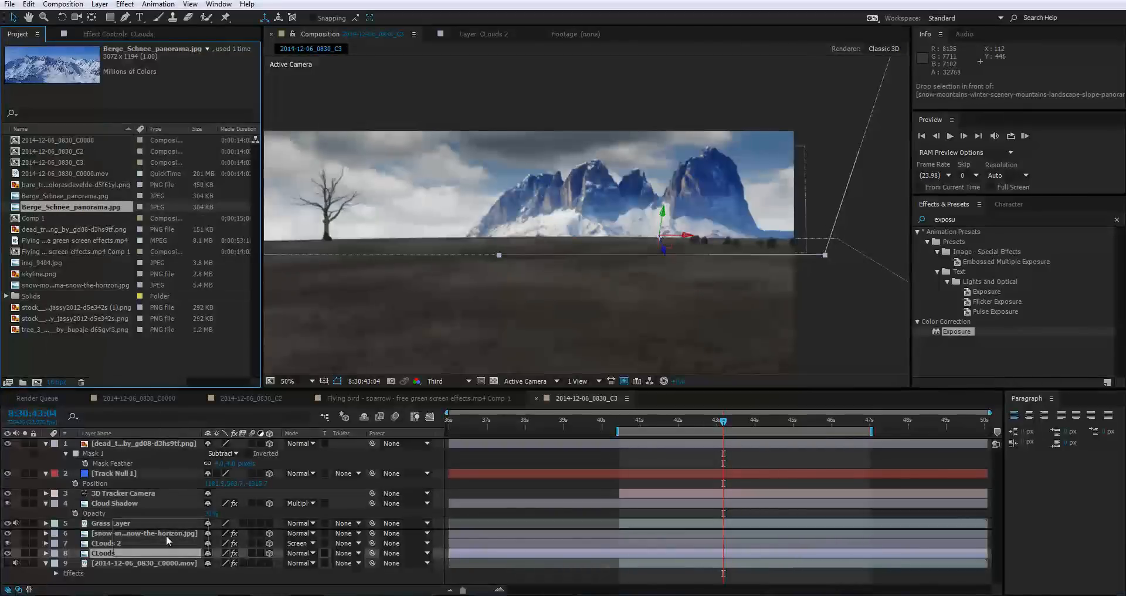
{"action": "left_click_drag", "start_coordinate": [167, 536], "coordinate": [172, 441]}
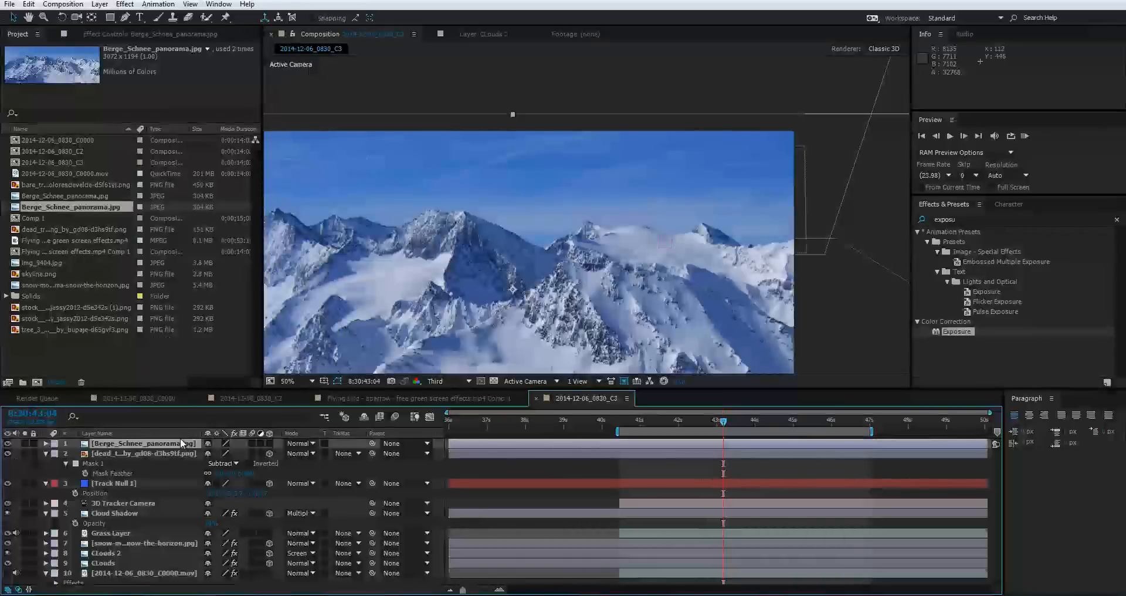
{"action": "left_click_drag", "start_coordinate": [8, 456], "coordinate": [8, 569]}
Scale the panorama layer to 60% and mask its mountains with the Pen tool, tracing the ridge line to remove the sky.
{"action": "key", "text": "comma"}
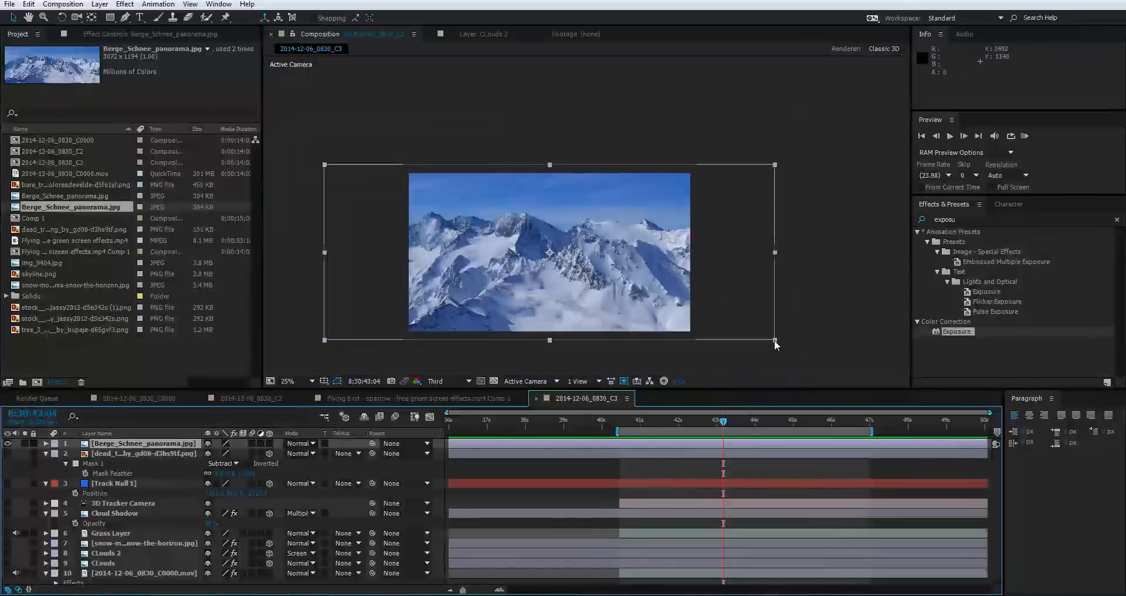
{"action": "left_click_drag", "start_coordinate": [774, 339], "coordinate": [684, 312]}
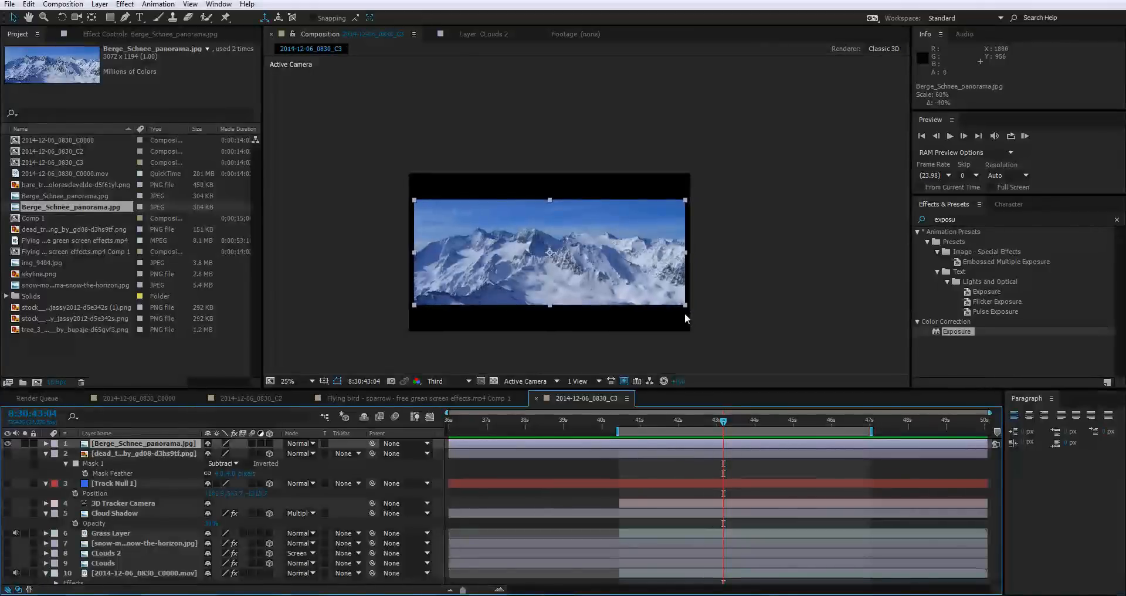
{"action": "left_click", "coordinate": [329, 139]}
{"action": "left_click", "coordinate": [125, 17]}
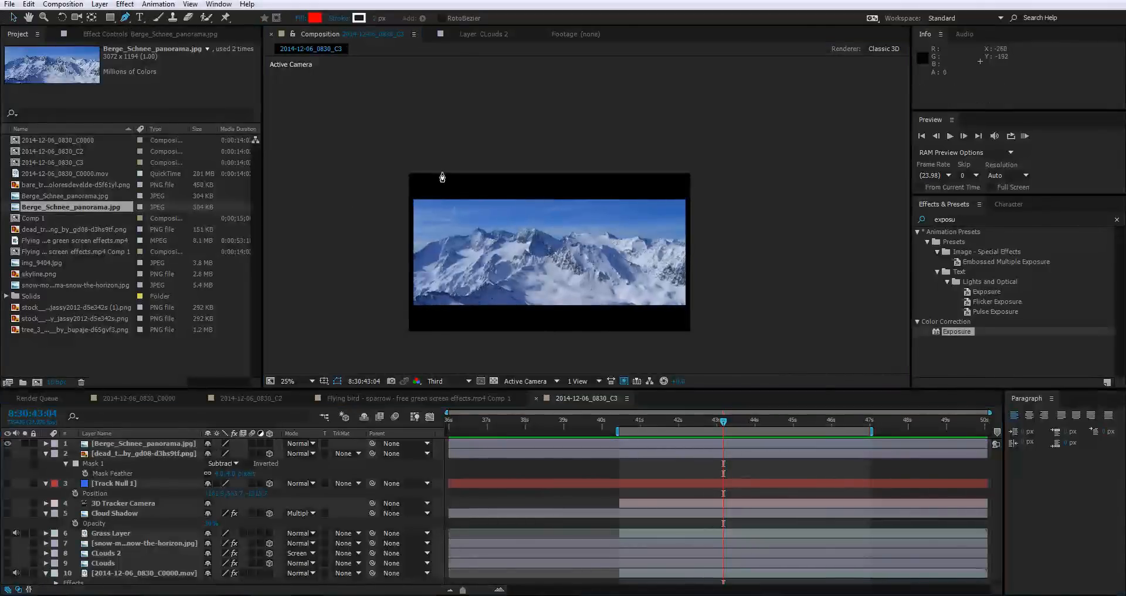
{"action": "key", "text": "period"}
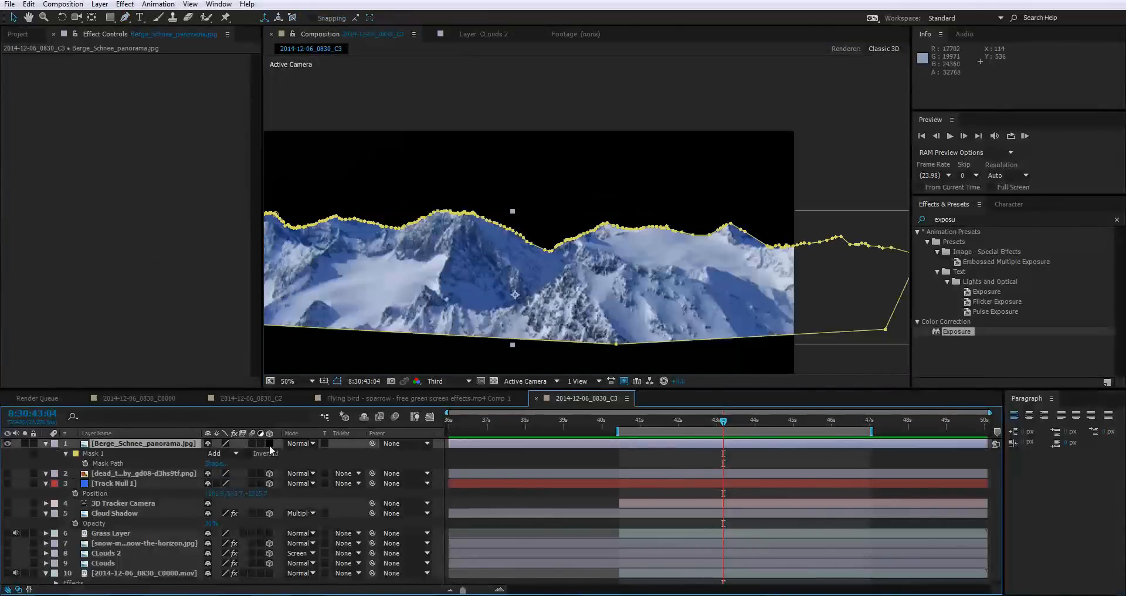
{"action": "key", "text": "comma"}
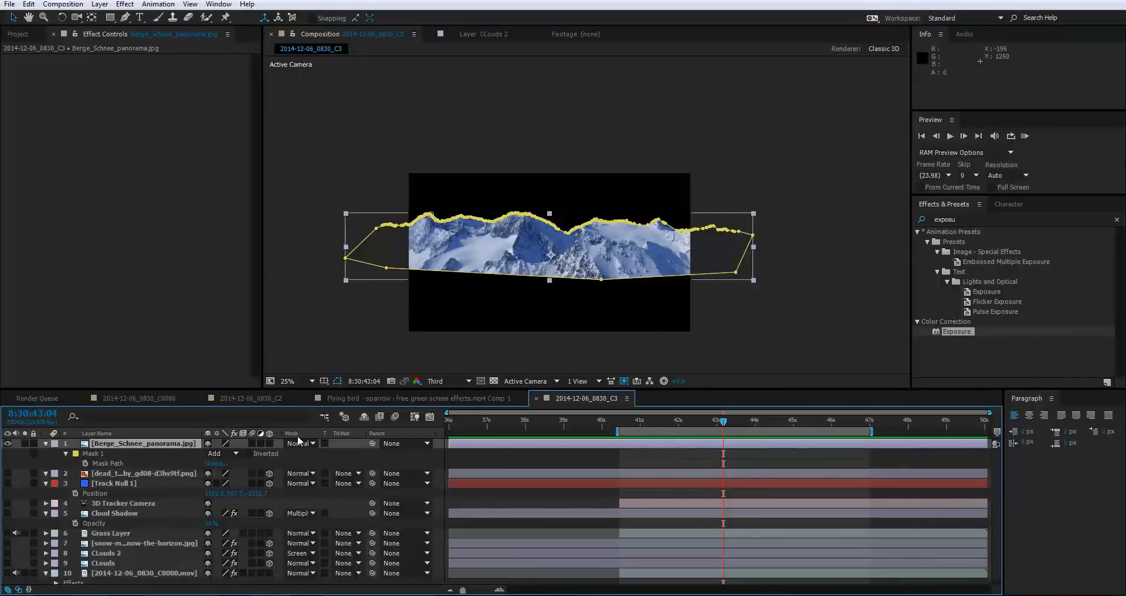
Make the masked Berge_Schnee_panorama layer 3D and show all the other layers again.
{"action": "left_click", "coordinate": [269, 443]}
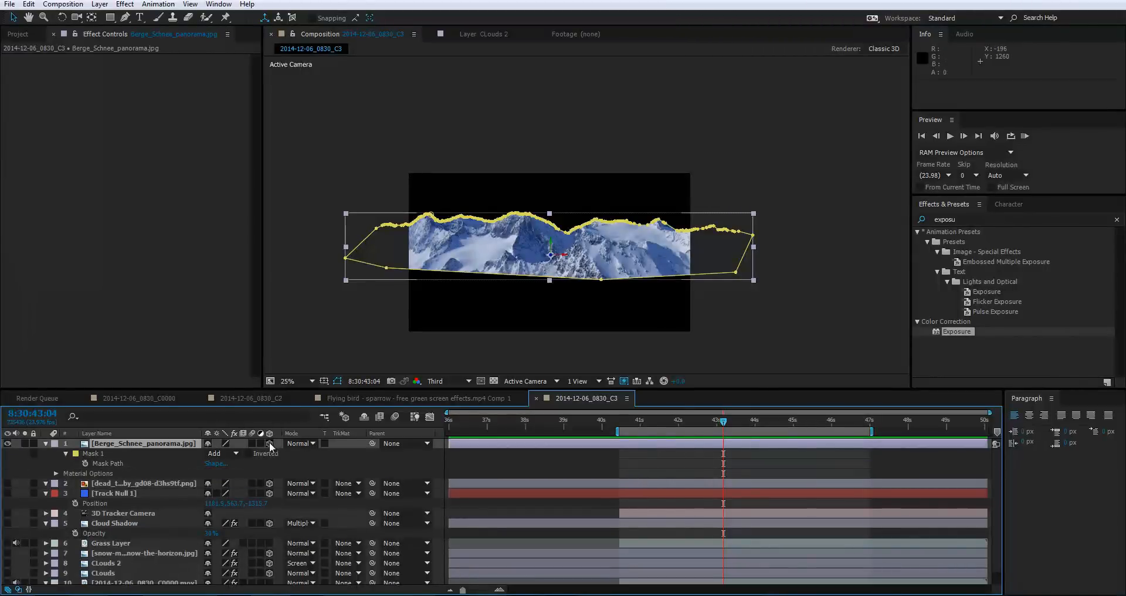
{"action": "scroll", "coordinate": [15, 479], "scroll_direction": "down", "scroll_amount": 1}
{"action": "left_click_drag", "start_coordinate": [8, 469], "coordinate": [8, 568]}
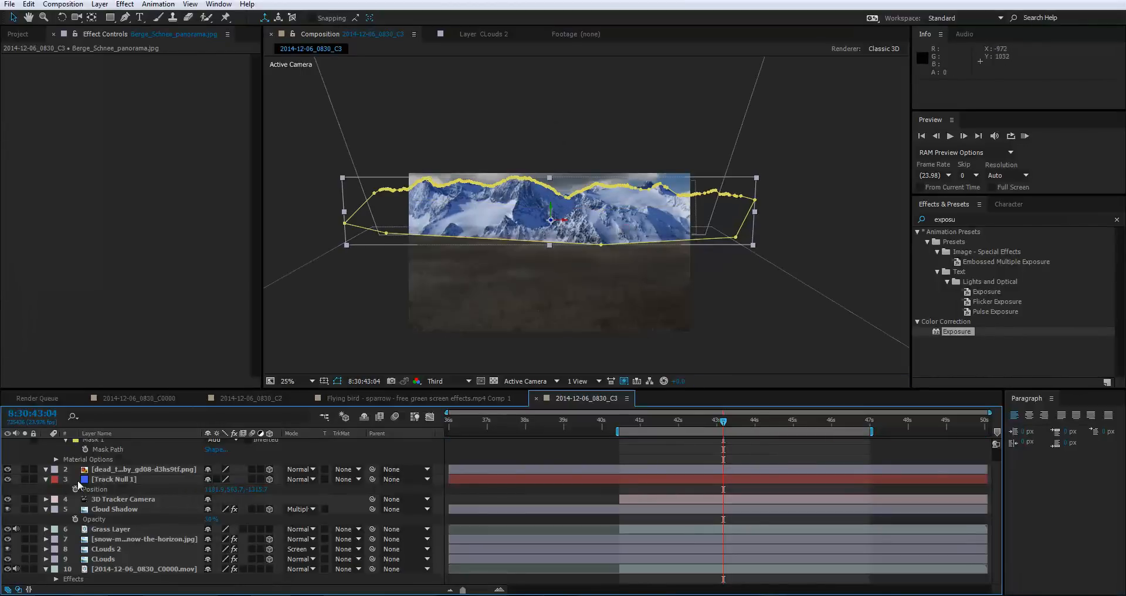
Collapse the panorama layer's properties and move it directly below the snowy mountain layer, above CLouds 2.
{"action": "scroll", "coordinate": [103, 486], "scroll_direction": "up", "scroll_amount": 1}
{"action": "left_click", "coordinate": [45, 444]}
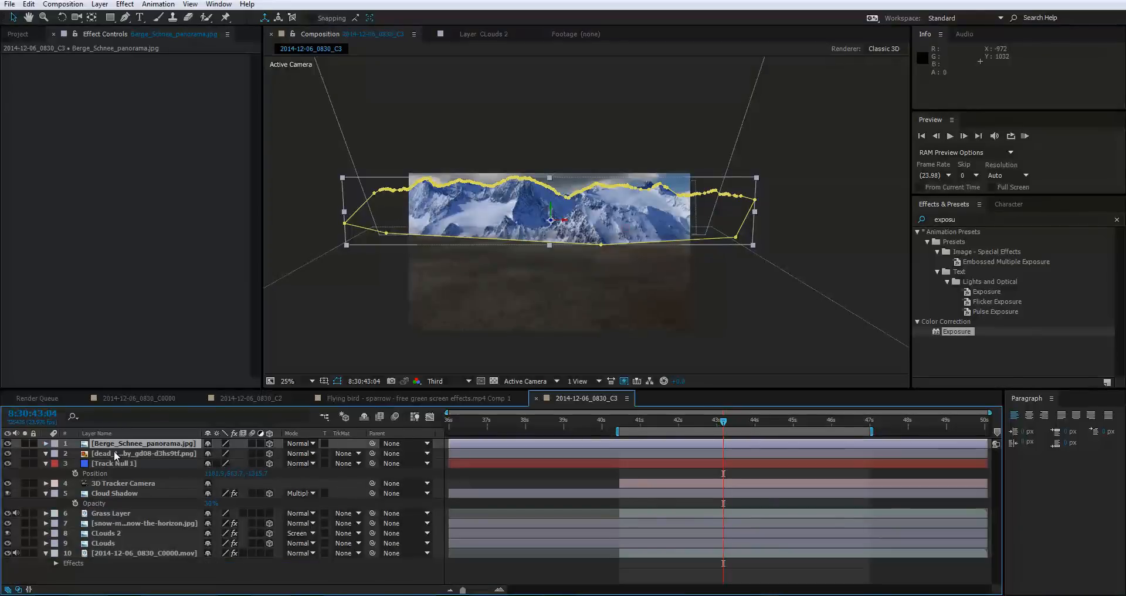
{"action": "left_click_drag", "start_coordinate": [114, 446], "coordinate": [139, 526]}
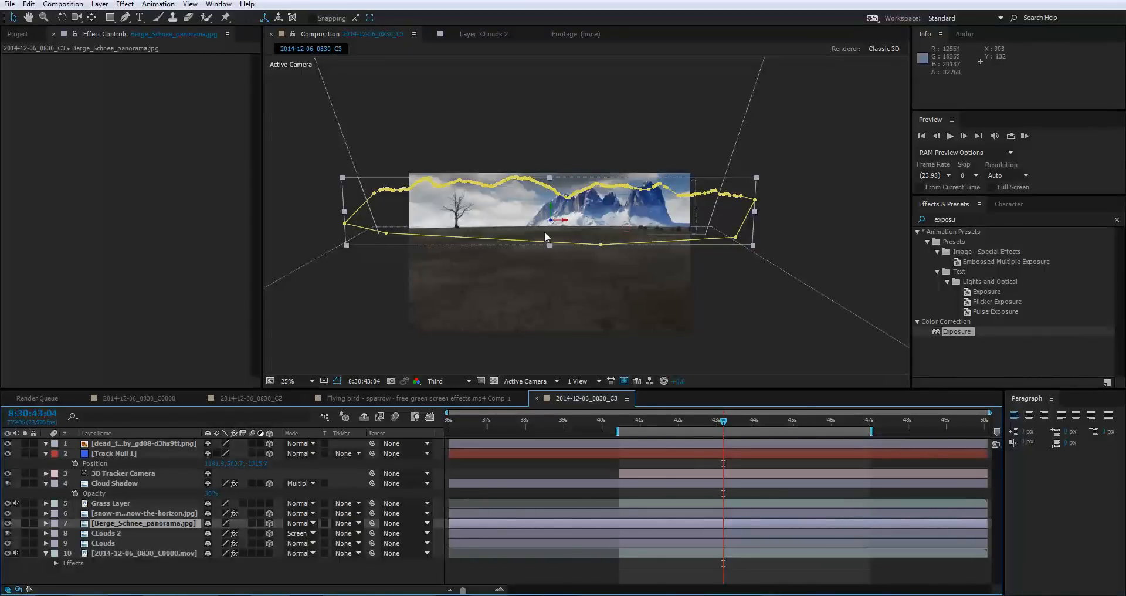
Move the panorama layer along Z to about -1412 and scale it down to 30%.
{"action": "left_click_drag", "start_coordinate": [566, 221], "coordinate": [686, 153]}
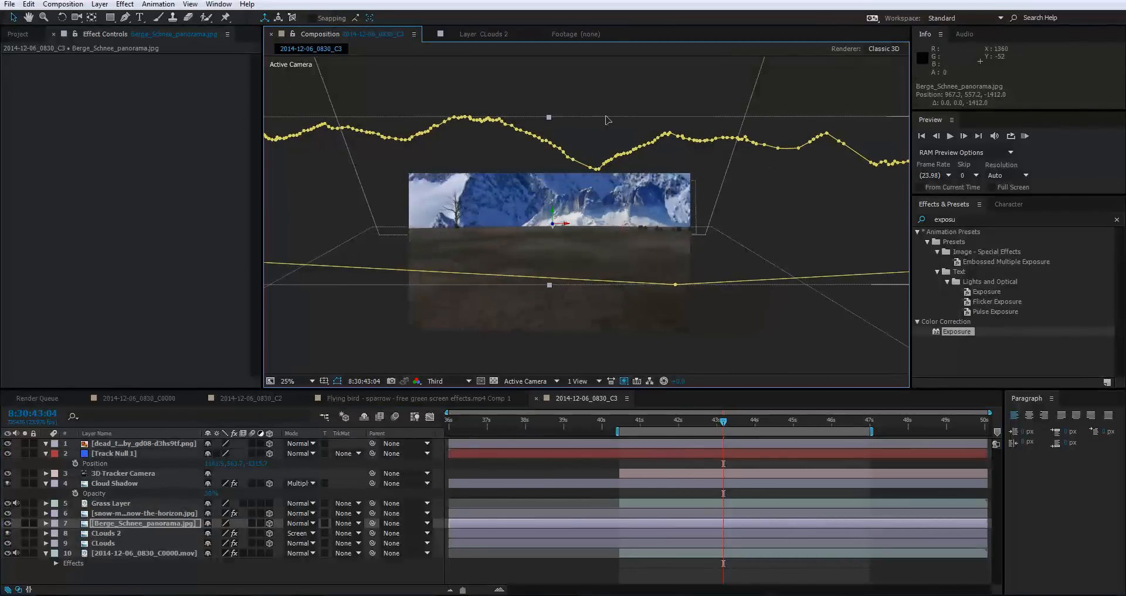
{"action": "key", "text": "comma"}
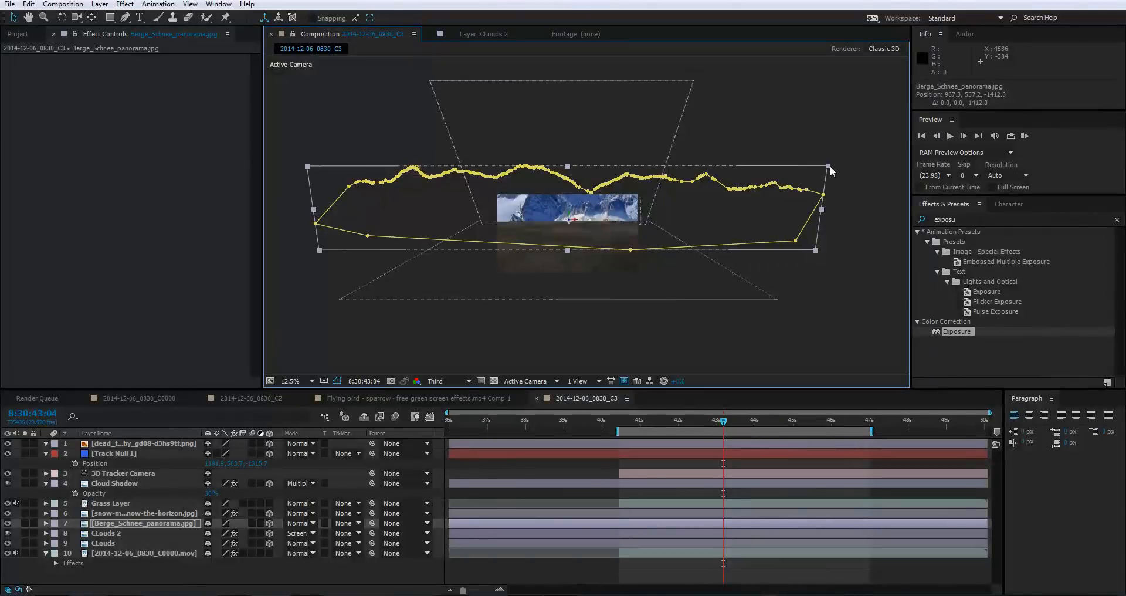
{"action": "left_click_drag", "start_coordinate": [827, 166], "coordinate": [651, 205]}
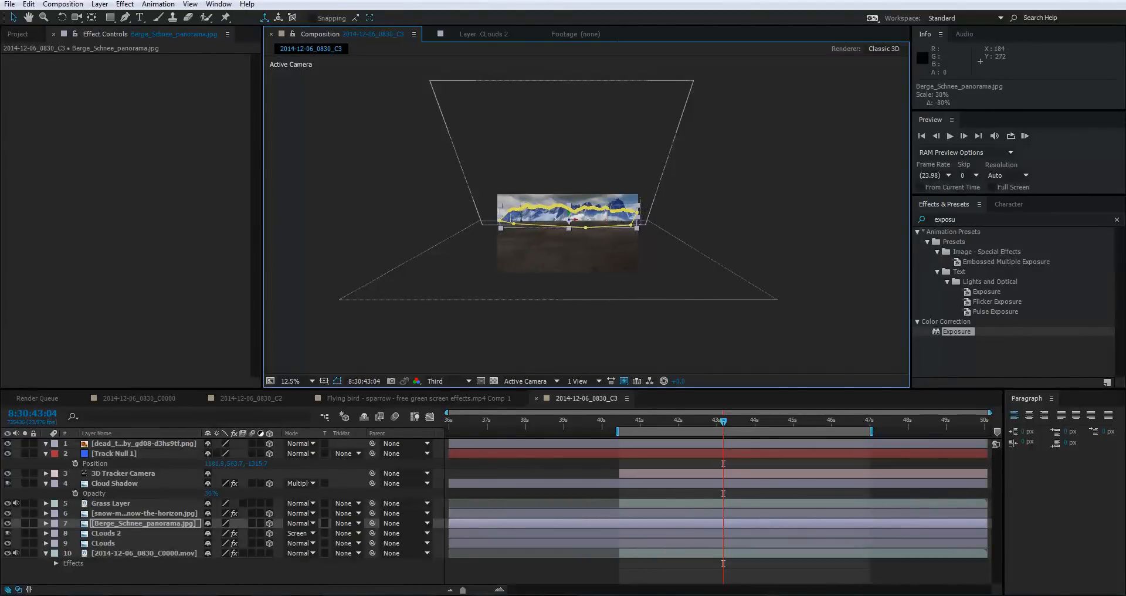
{"action": "scroll", "coordinate": [557, 217], "scroll_direction": "up", "scroll_amount": 4}
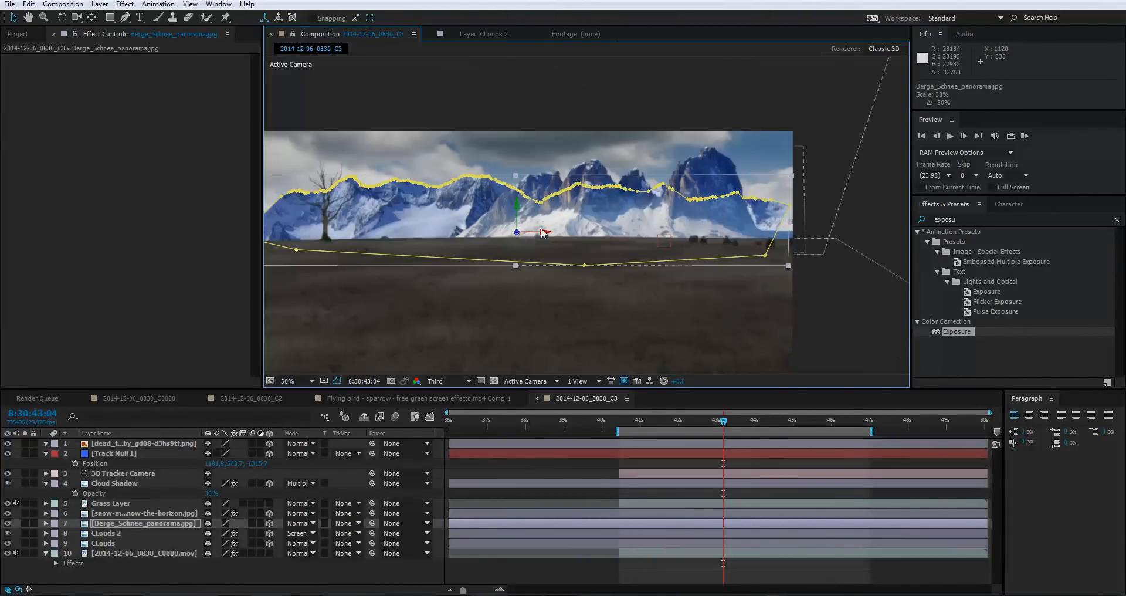
Shift the panorama layer along X to about 860 so its ridges fill the gap behind the tree, and fine-tune its depth.
{"action": "left_click_drag", "start_coordinate": [554, 235], "coordinate": [514, 238]}
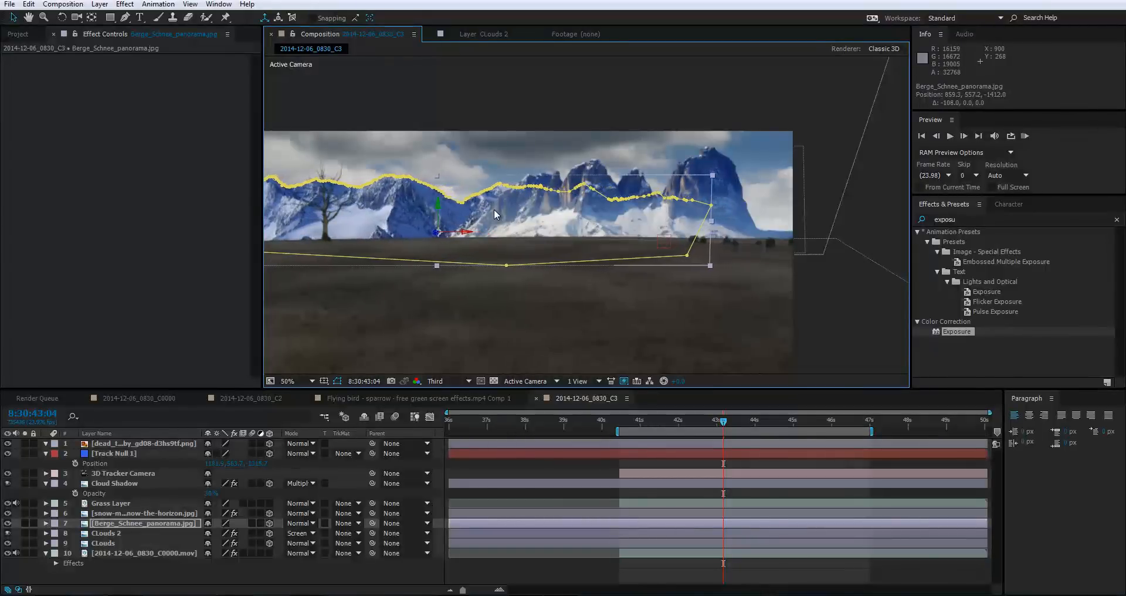
{"action": "left_click", "coordinate": [530, 138]}
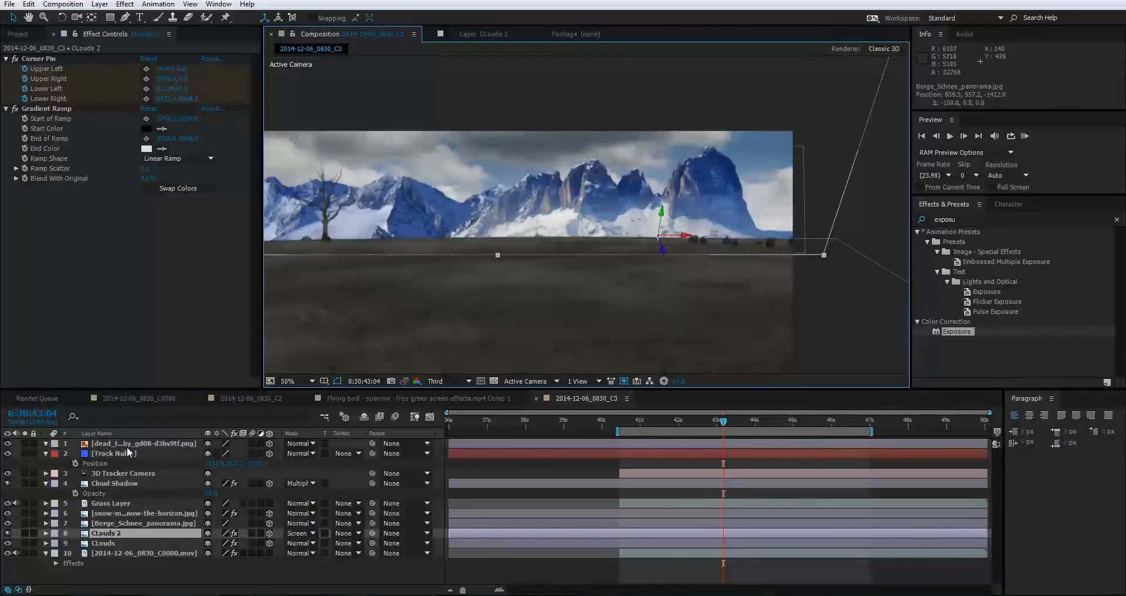
{"action": "left_click", "coordinate": [120, 522]}
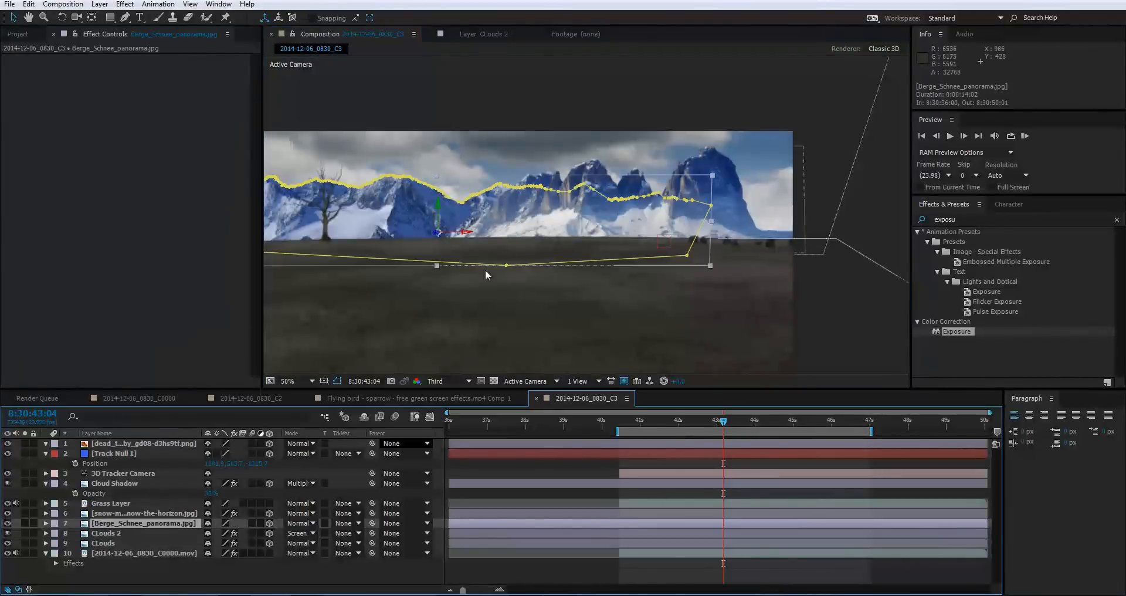
{"action": "mouse_move", "coordinate": [434, 235]}
{"action": "left_mouse_down"}
{"action": "mouse_move", "coordinate": [457, 233]}
{"action": "mouse_move", "coordinate": [445, 235]}
{"action": "left_mouse_up"}
{"action": "left_click", "coordinate": [868, 186]}
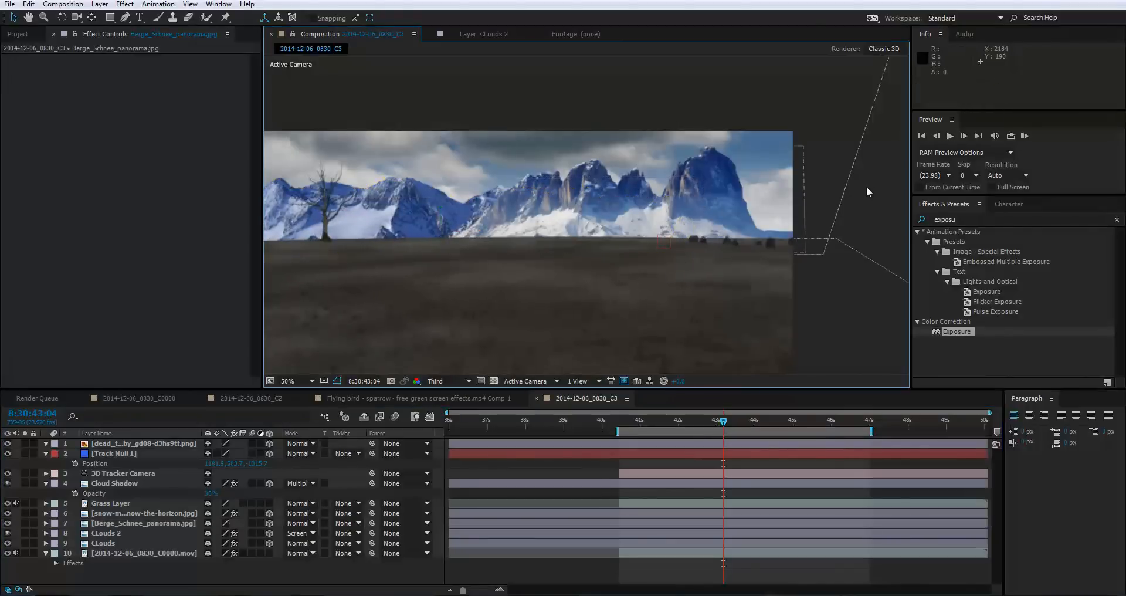
Lower the panorama layer to a Y position of about 590 so its peaks sit lower behind the horizon.
{"action": "left_click", "coordinate": [399, 215]}
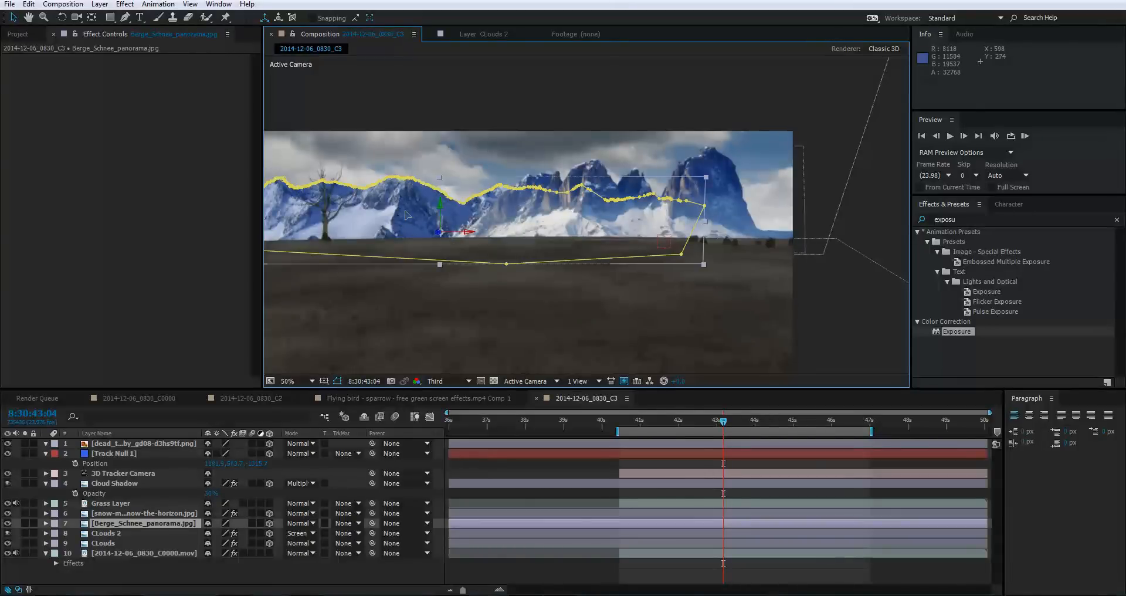
{"action": "left_click_drag", "start_coordinate": [406, 214], "coordinate": [442, 257]}
{"action": "key", "text": "ctrl+z"}
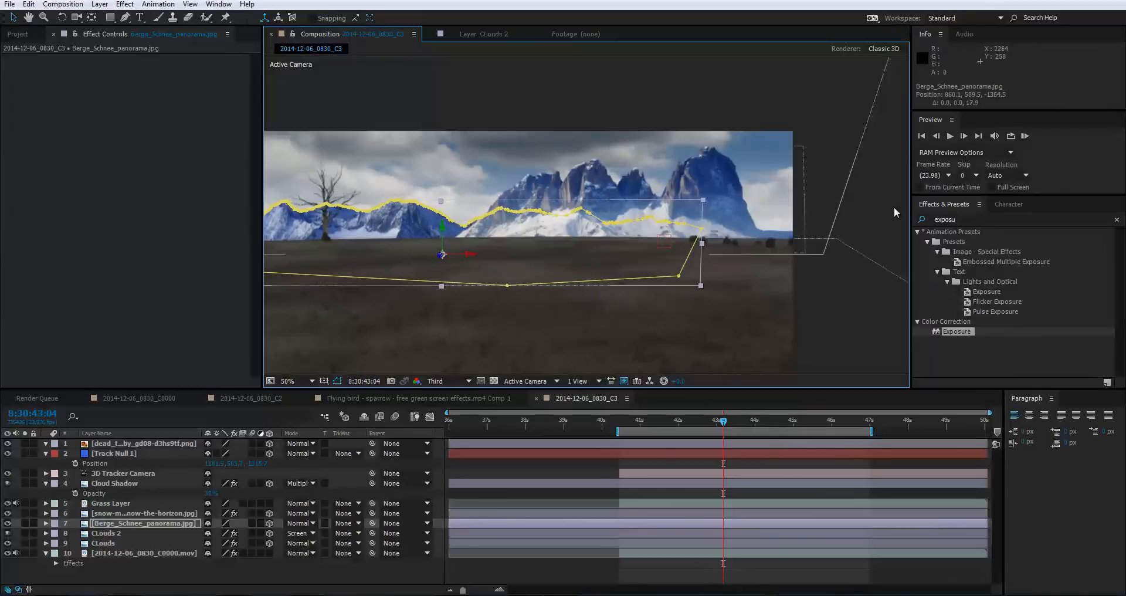
{"action": "left_click", "coordinate": [897, 206]}
Apply the Exposure effect to the Berge_Schnee_panorama layer.
{"action": "key", "text": "comma"}
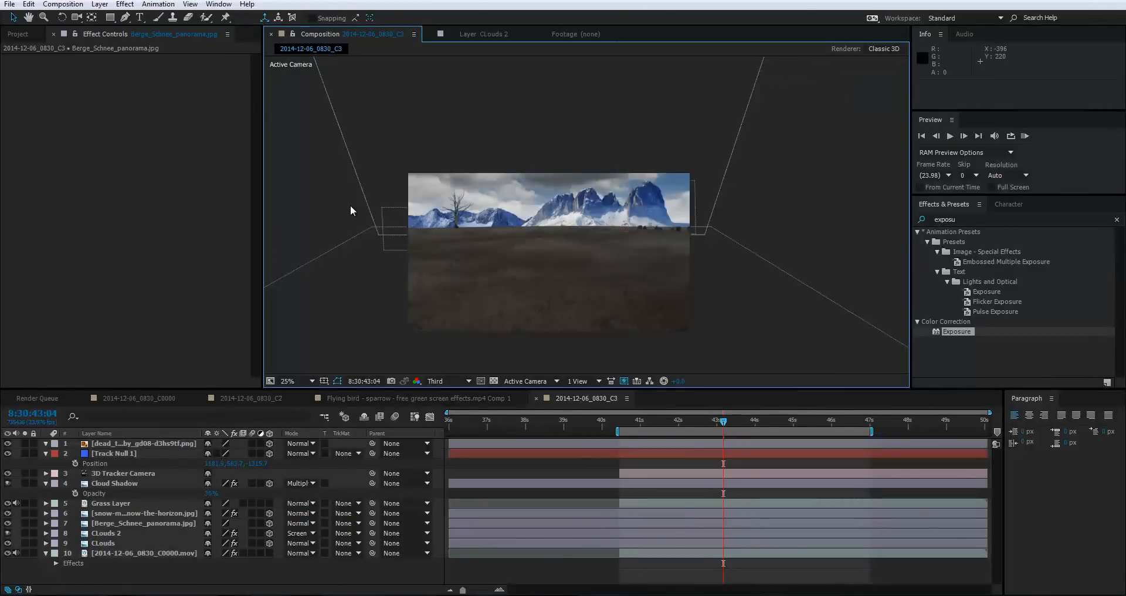
{"action": "key", "text": "period"}
{"action": "key", "text": "comma"}
{"action": "left_click", "coordinate": [117, 515]}
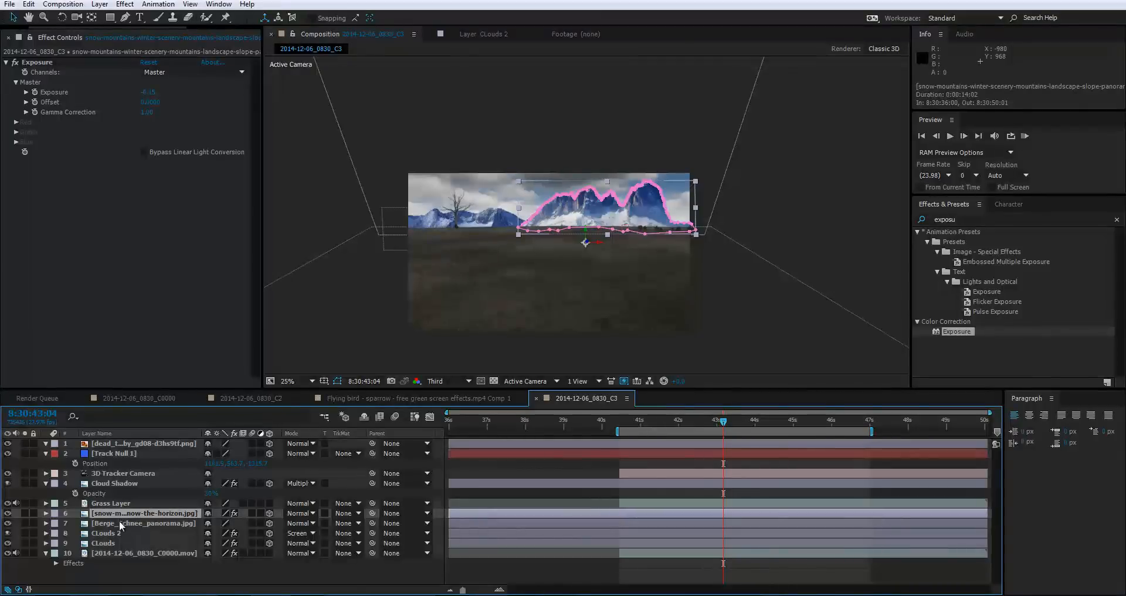
{"action": "left_click", "coordinate": [120, 523]}
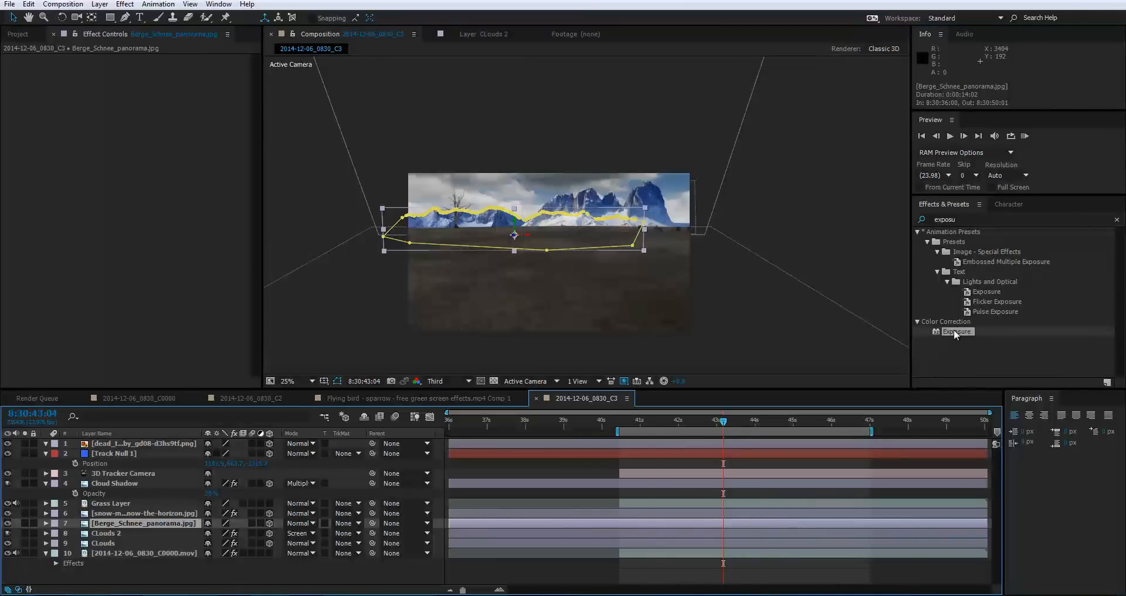
{"action": "left_click_drag", "start_coordinate": [954, 330], "coordinate": [184, 522]}
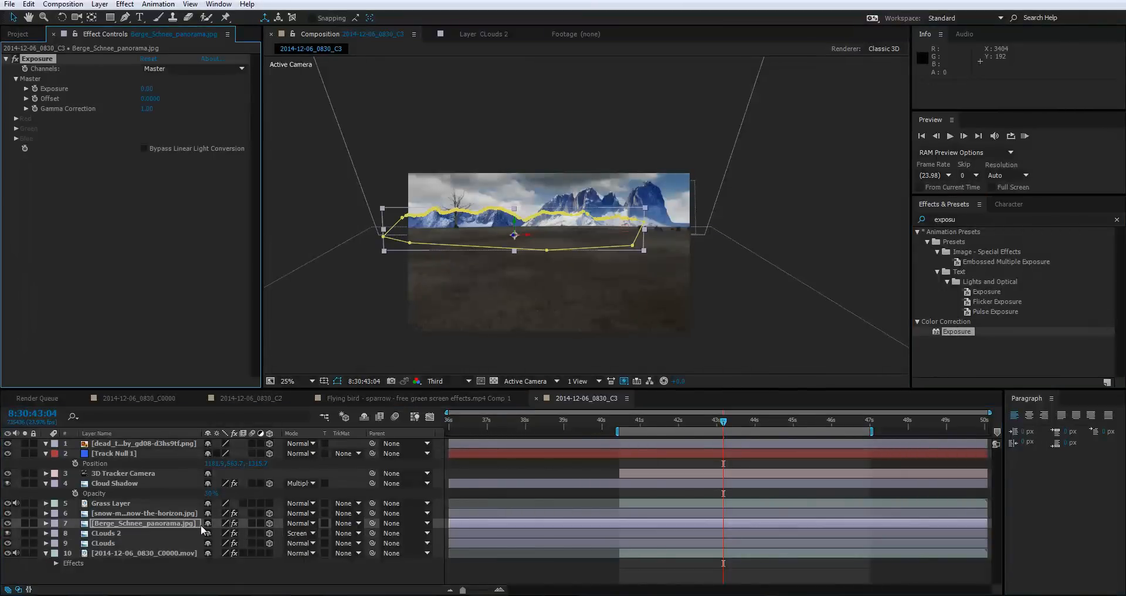
Brighten the panorama layer by raising its Exposure and slightly increasing its Gamma Correction.
{"action": "key", "text": "."}
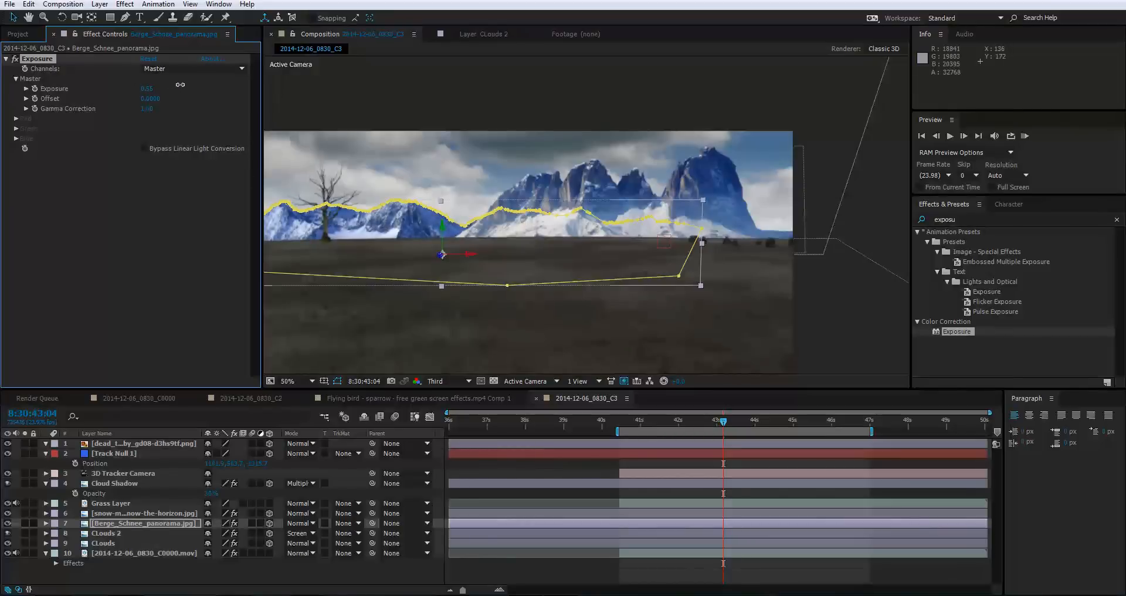
{"action": "left_click_drag", "start_coordinate": [180, 85], "coordinate": [182, 110]}
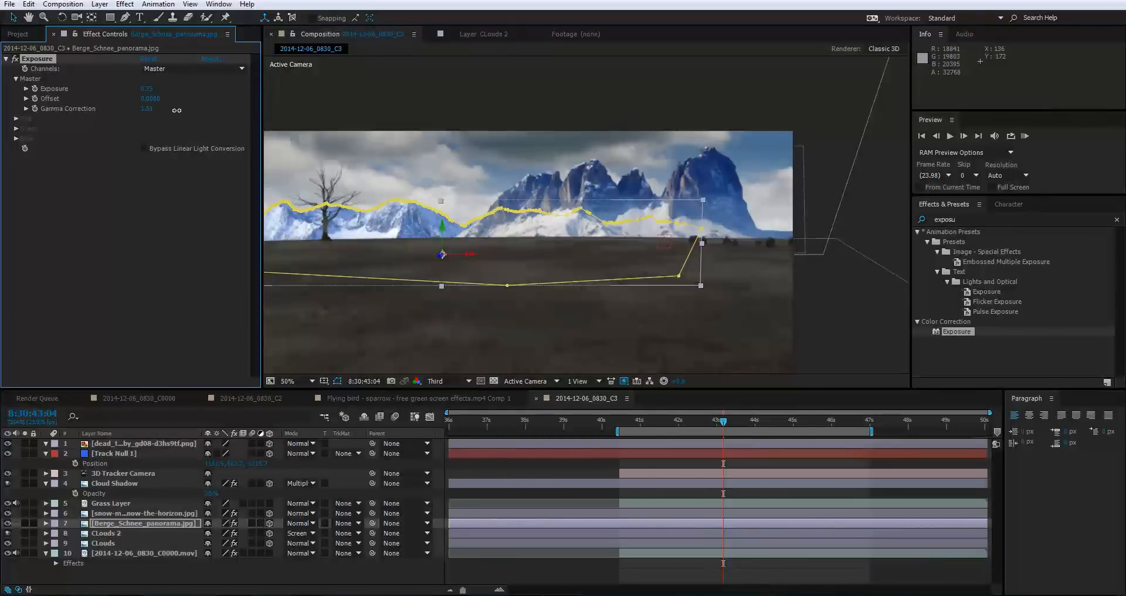
{"action": "left_click_drag", "start_coordinate": [177, 110], "coordinate": [175, 111]}
{"action": "scroll", "coordinate": [552, 199], "scroll_direction": "down", "scroll_amount": 2}
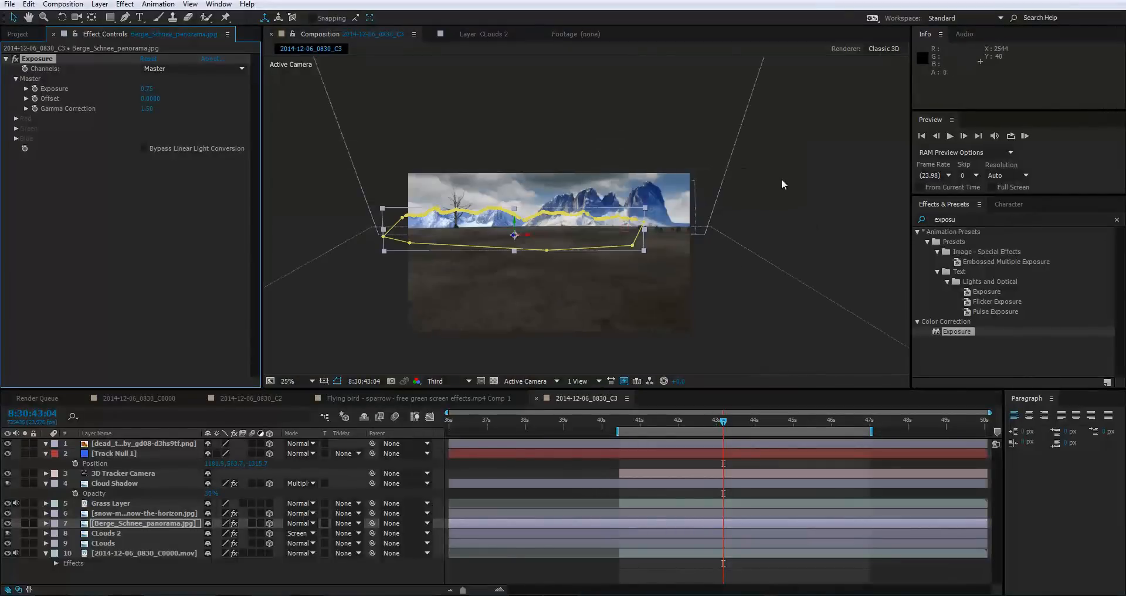
{"action": "left_click", "coordinate": [781, 185]}
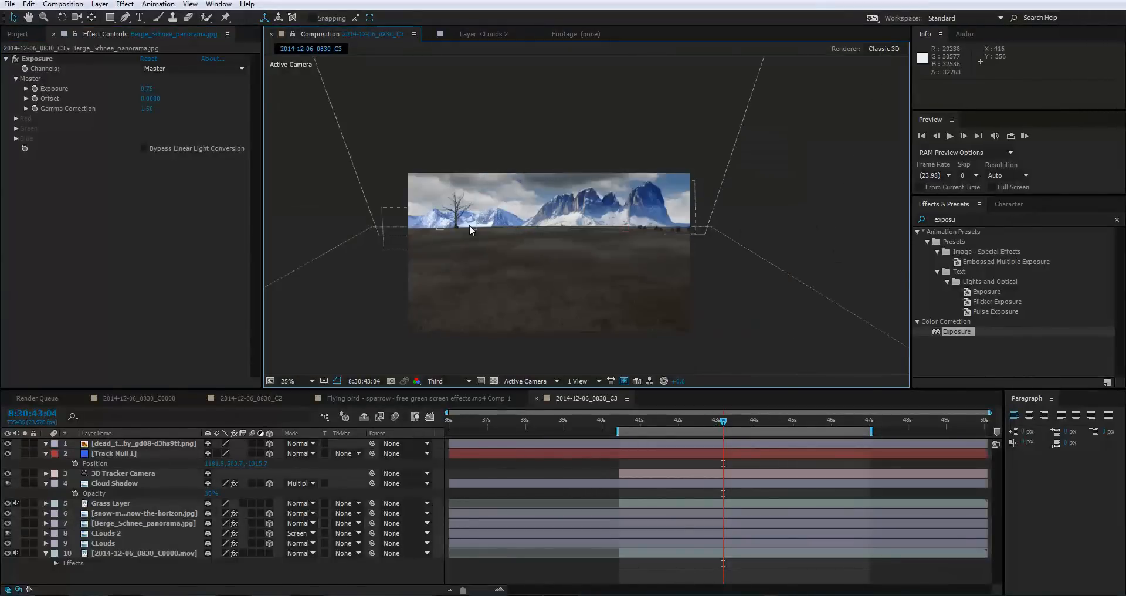
Lower the panorama layer's Exposure to about 0.33 and compare its brightness with the larger mountains.
{"action": "left_click_drag", "start_coordinate": [147, 93], "coordinate": [133, 92]}
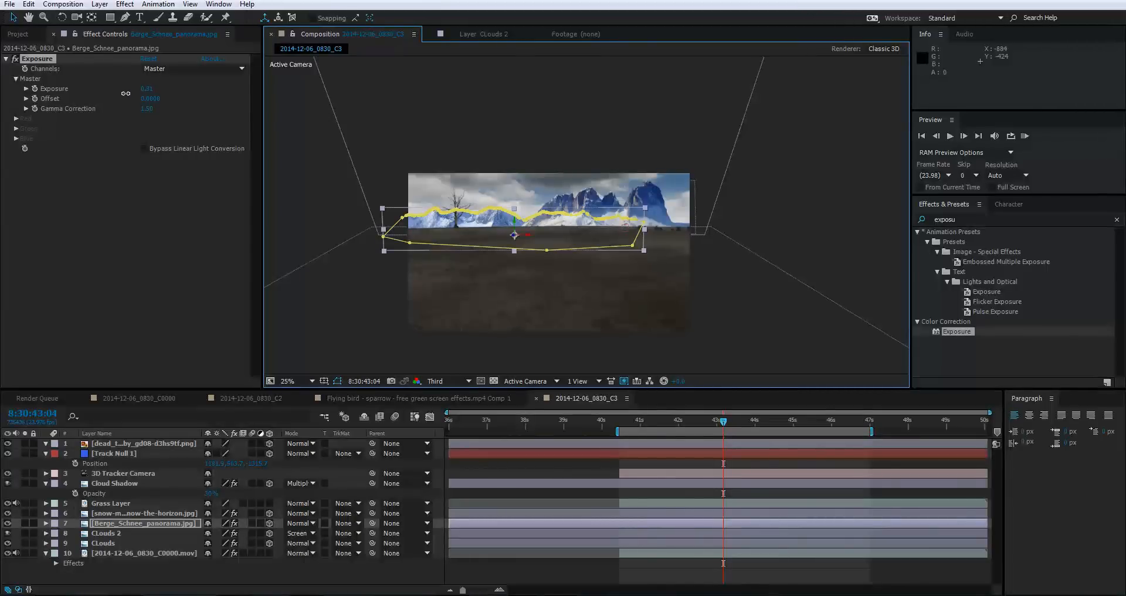
{"action": "left_click_drag", "start_coordinate": [130, 94], "coordinate": [128, 94]}
{"action": "left_click", "coordinate": [328, 174]}
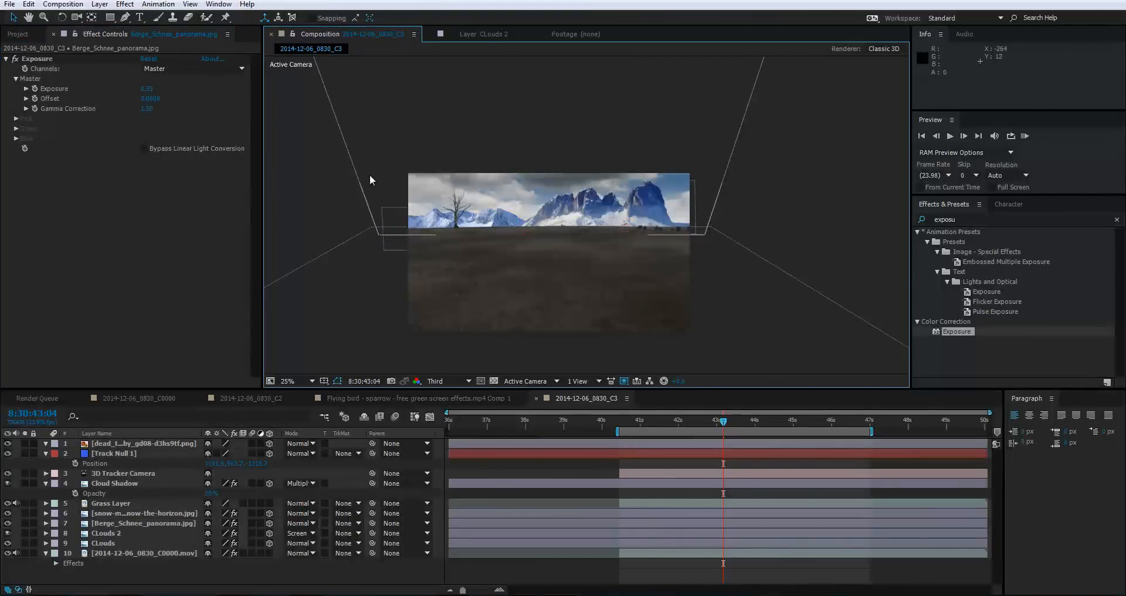
{"action": "scroll", "coordinate": [351, 213], "scroll_direction": "up", "scroll_amount": 2}
{"action": "scroll", "coordinate": [351, 213], "scroll_direction": "down", "scroll_amount": 2}
{"action": "scroll", "coordinate": [336, 205], "scroll_direction": "up", "scroll_amount": 2}
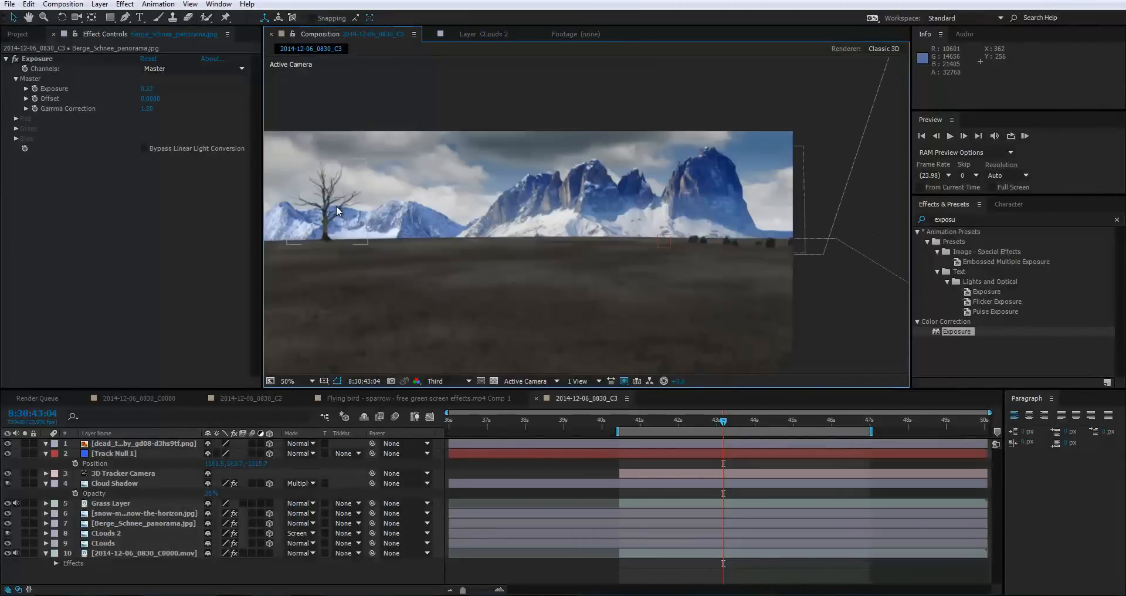
{"action": "scroll", "coordinate": [335, 205], "scroll_direction": "down", "scroll_amount": 2}
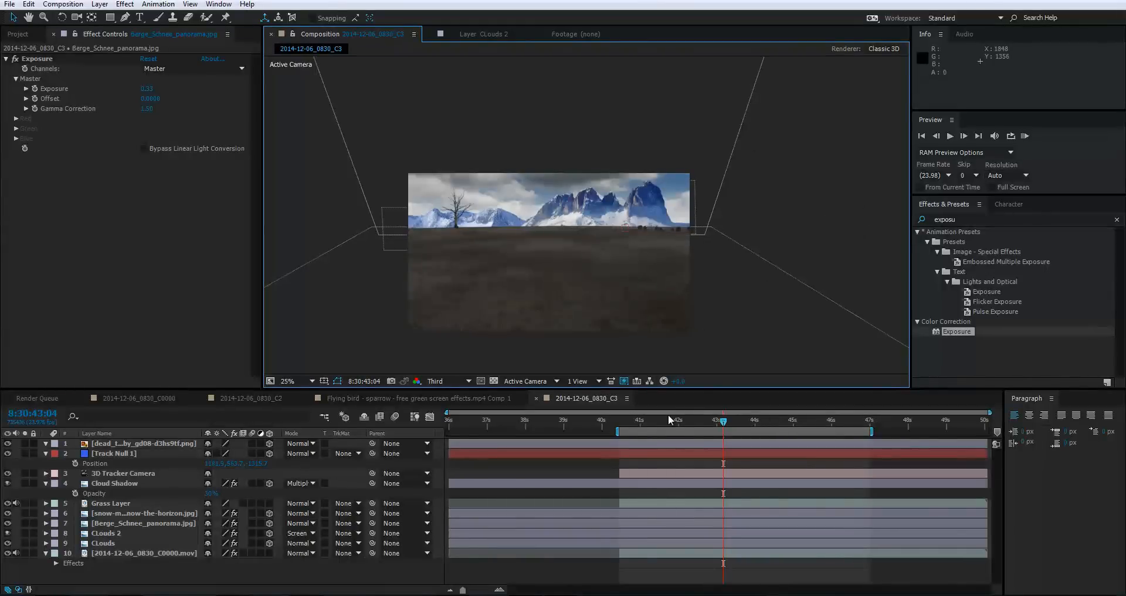
Preview the composited shot from about the 41-second mark to check how the mountains sit with the camera move.
{"action": "left_click", "coordinate": [644, 421]}
{"action": "key", "text": "space"}
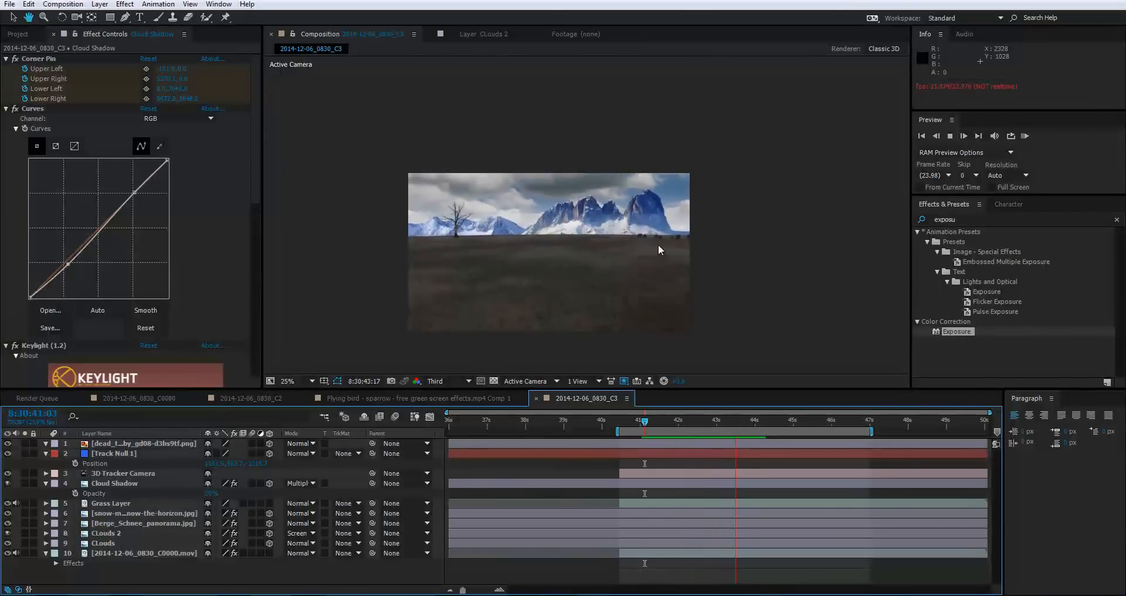
{"action": "key", "text": "space"}
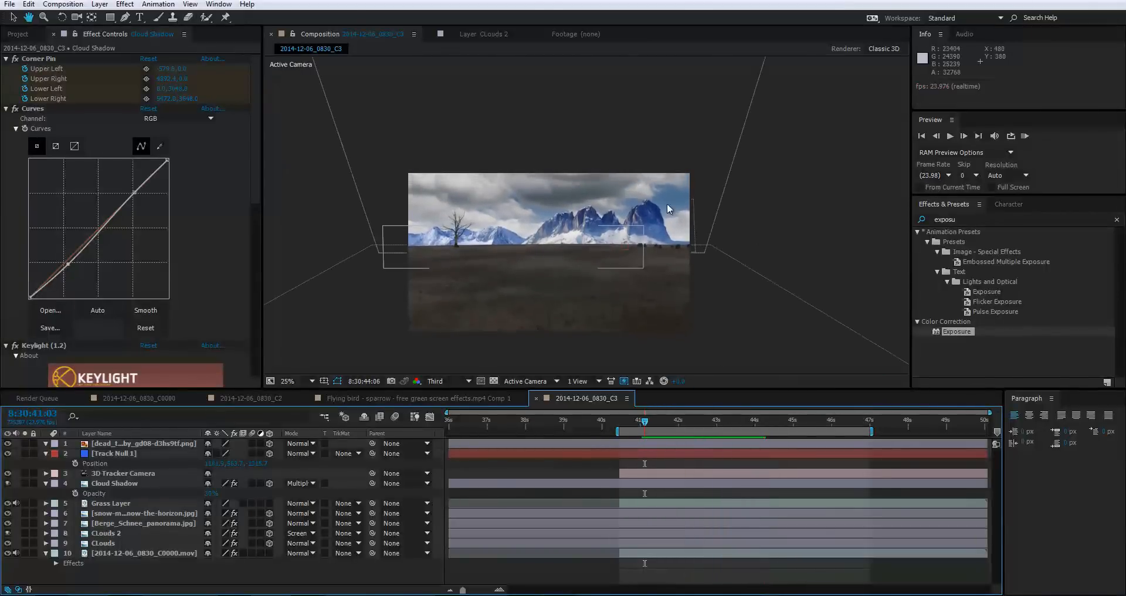
{"action": "left_click", "coordinate": [824, 215]}
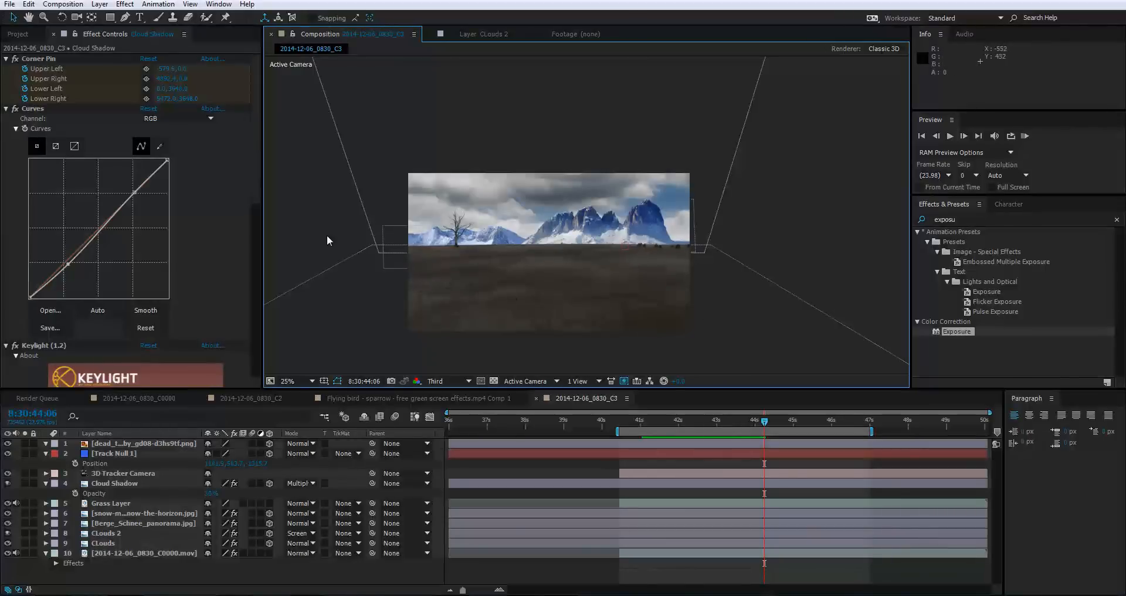
Find the Curves effect and apply it to the Grass Layer.
{"action": "double_click", "coordinate": [971, 219]}
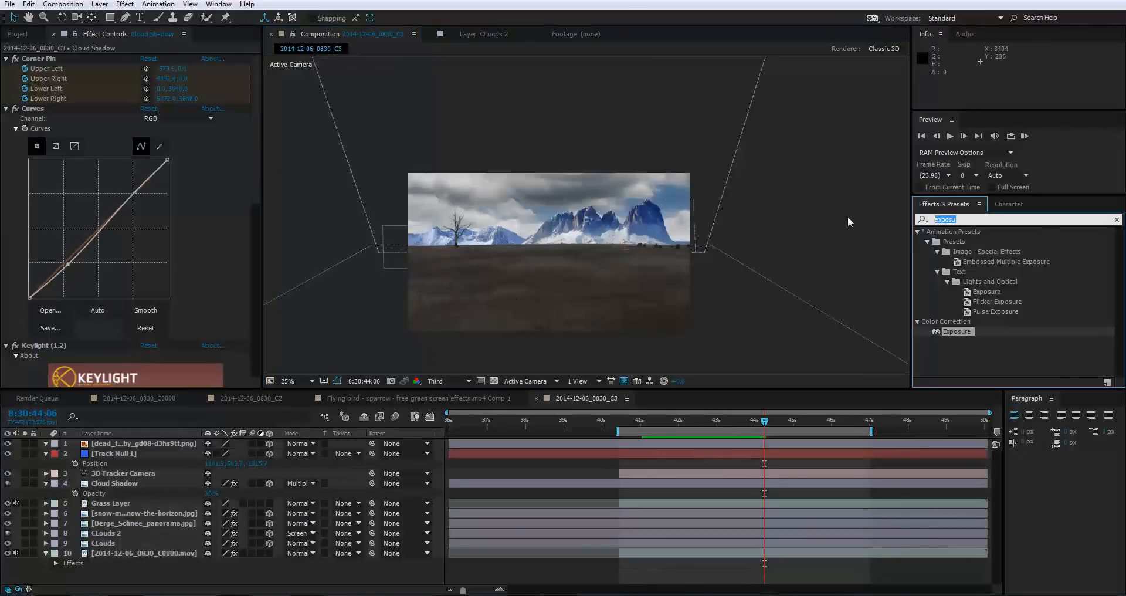
{"action": "type", "text": "curves"}
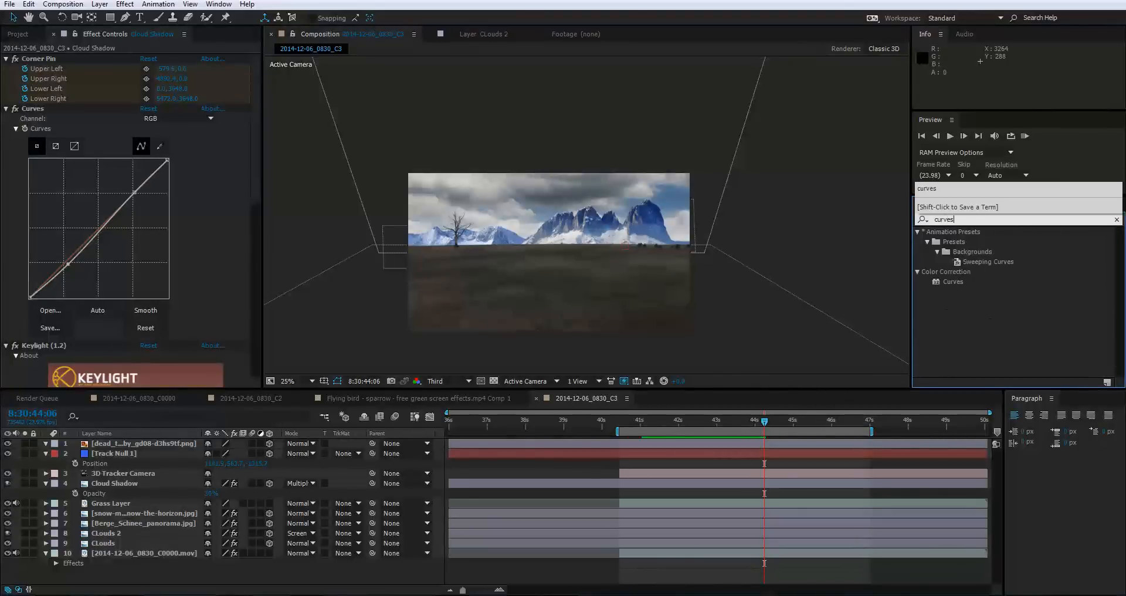
{"action": "left_click_drag", "start_coordinate": [952, 281], "coordinate": [117, 504]}
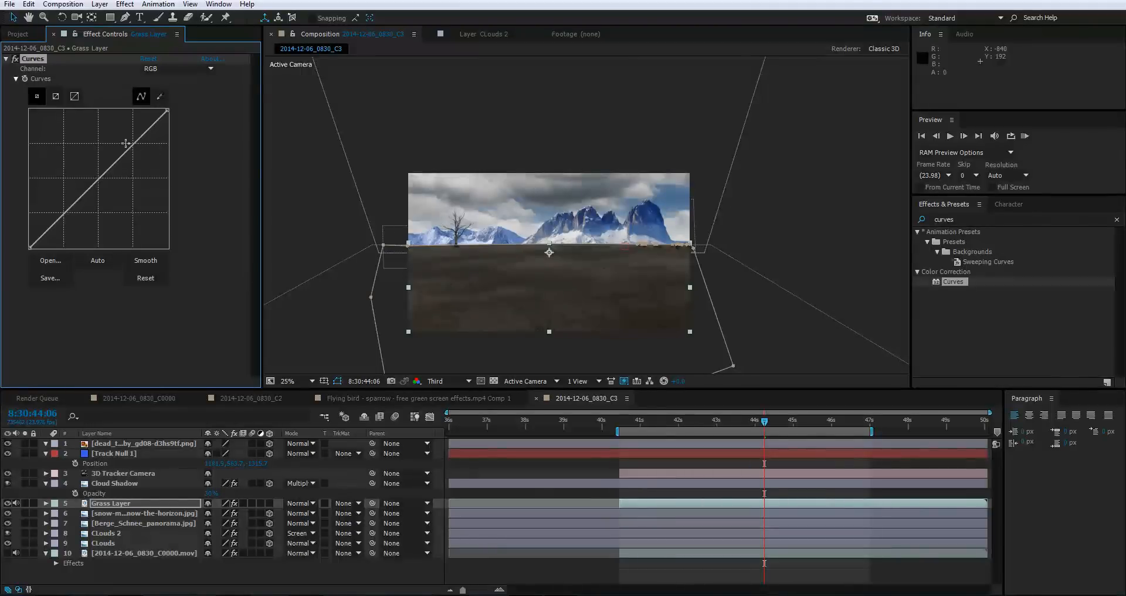
Shape the Grass Layer's RGB curve for more contrast, lifting the highlights and shifting the black point slightly inward.
{"action": "left_click_drag", "start_coordinate": [127, 147], "coordinate": [118, 137]}
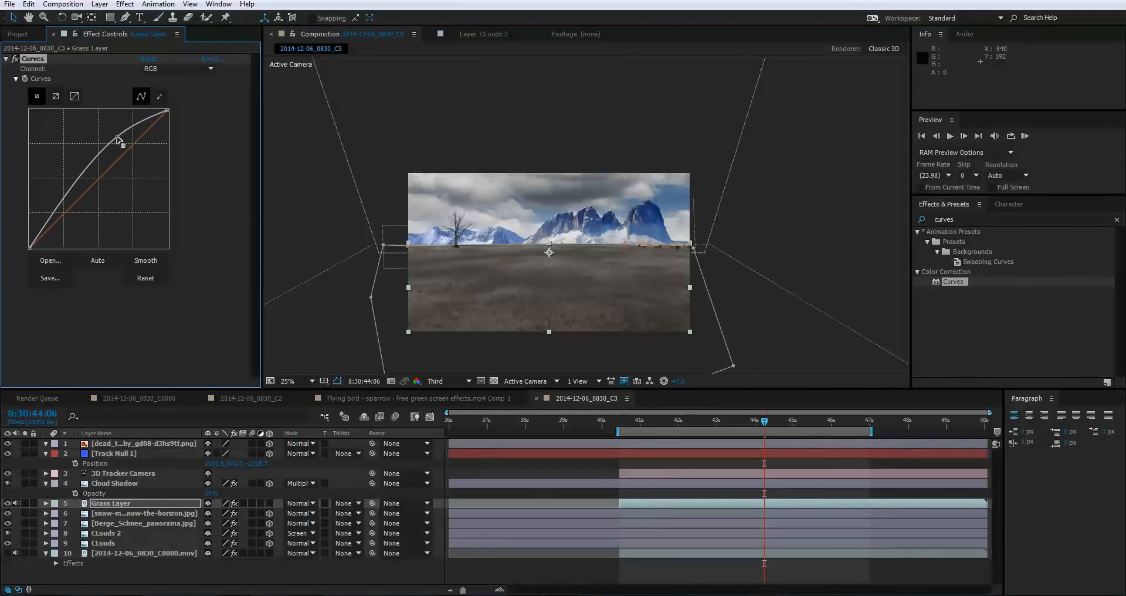
{"action": "left_click_drag", "start_coordinate": [61, 207], "coordinate": [62, 207]}
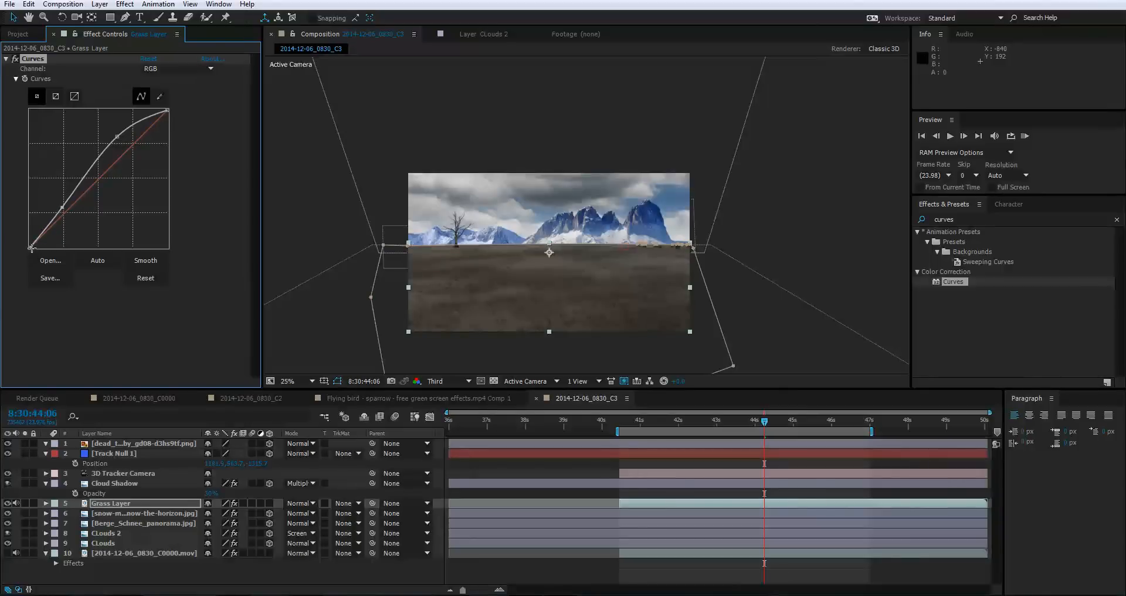
{"action": "left_click_drag", "start_coordinate": [30, 248], "coordinate": [39, 248]}
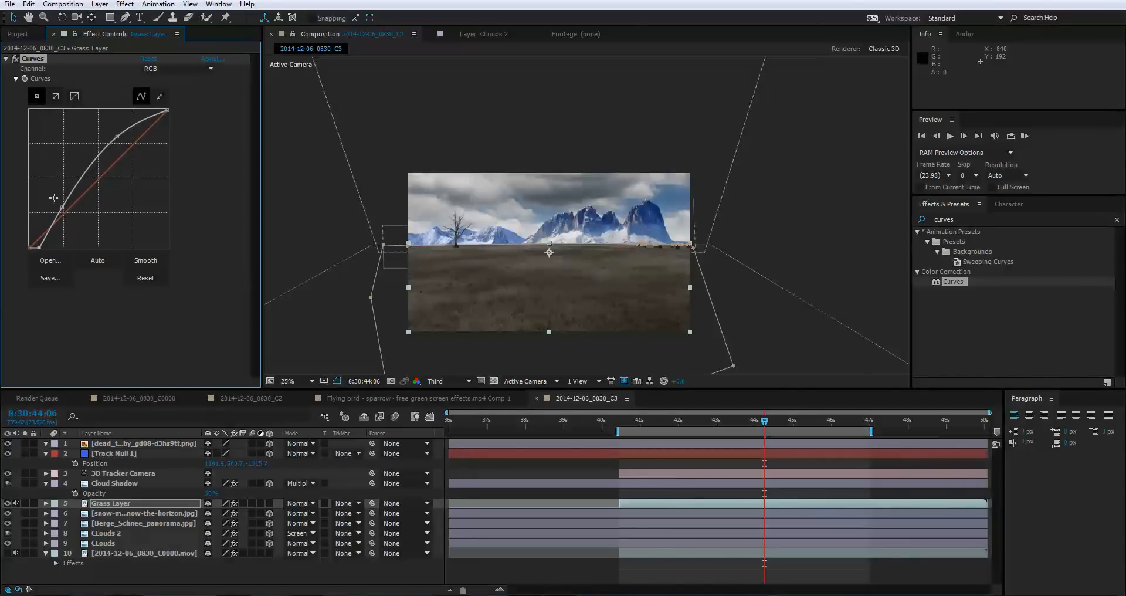
{"action": "left_click_drag", "start_coordinate": [61, 209], "coordinate": [37, 247]}
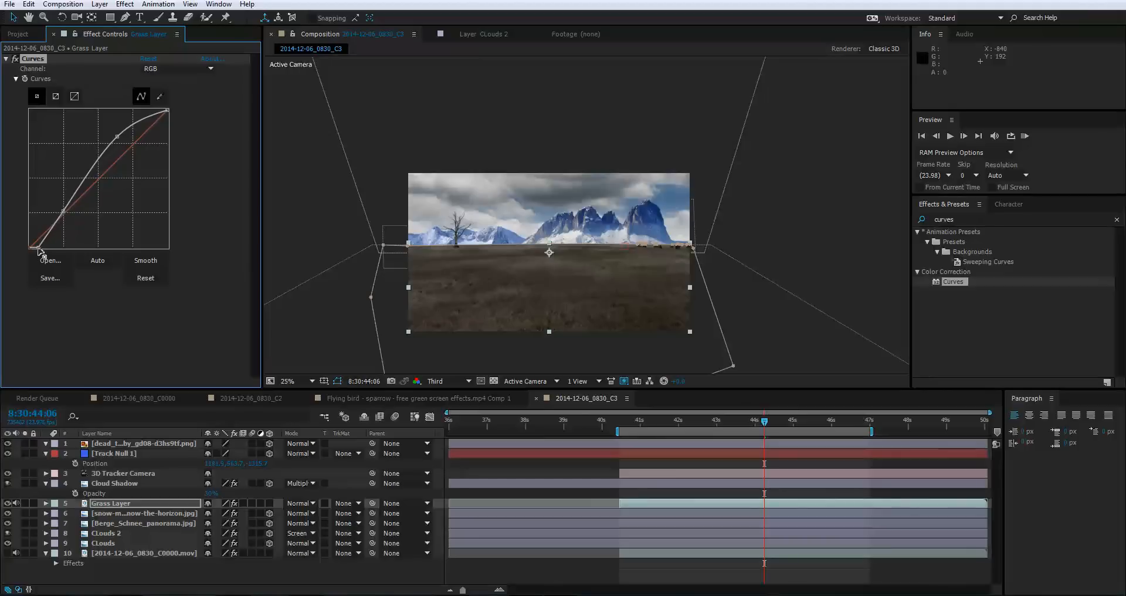
{"action": "left_click", "coordinate": [274, 201]}
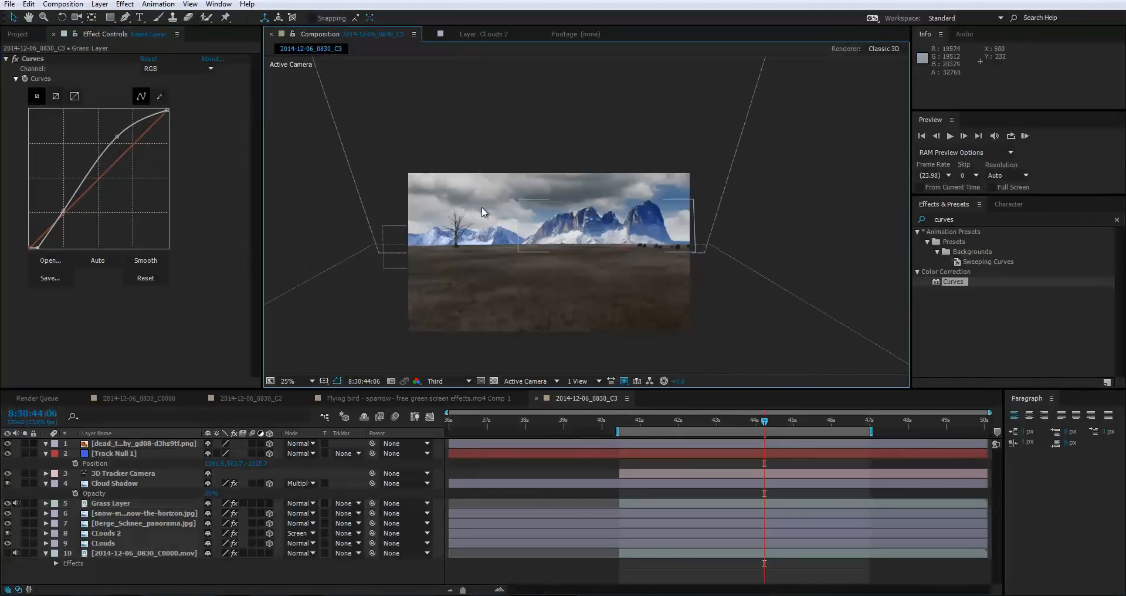
Adjust the Grass Layer's Blue curve, keeping the shadows near the diagonal and slightly raising the upper midtones.
{"action": "left_click", "coordinate": [167, 69]}
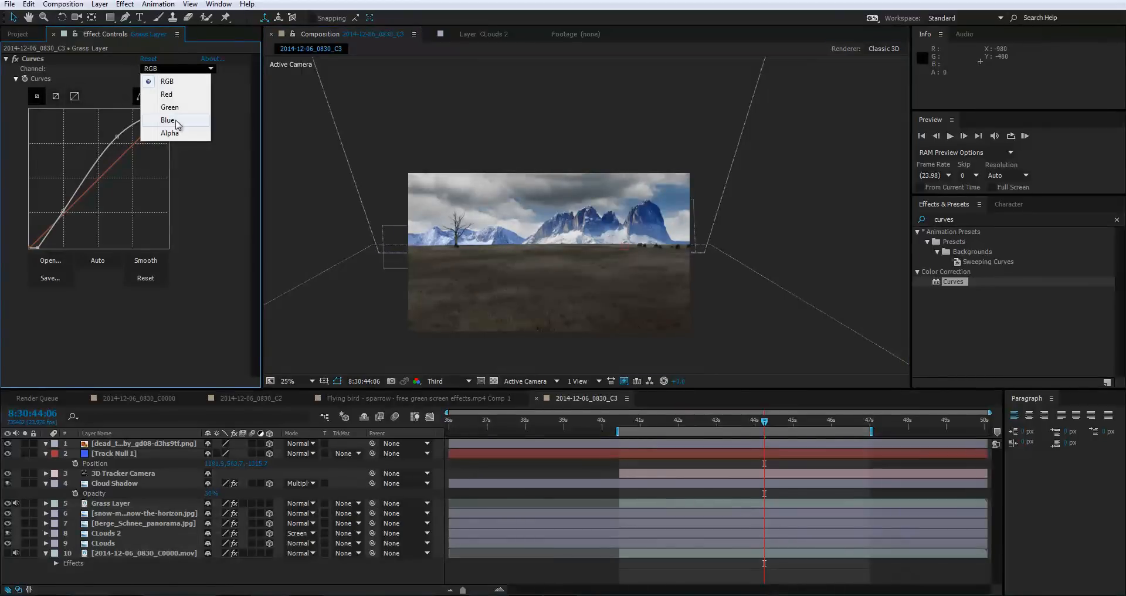
{"action": "left_click", "coordinate": [170, 120]}
{"action": "left_click_drag", "start_coordinate": [124, 162], "coordinate": [126, 164]}
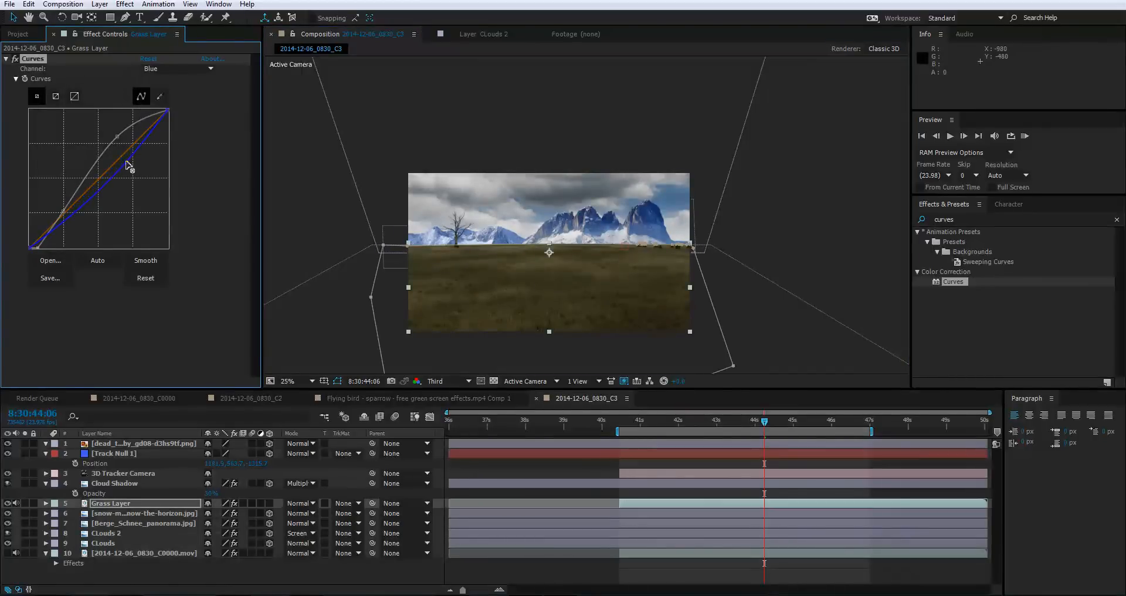
{"action": "left_click_drag", "start_coordinate": [126, 160], "coordinate": [121, 152]}
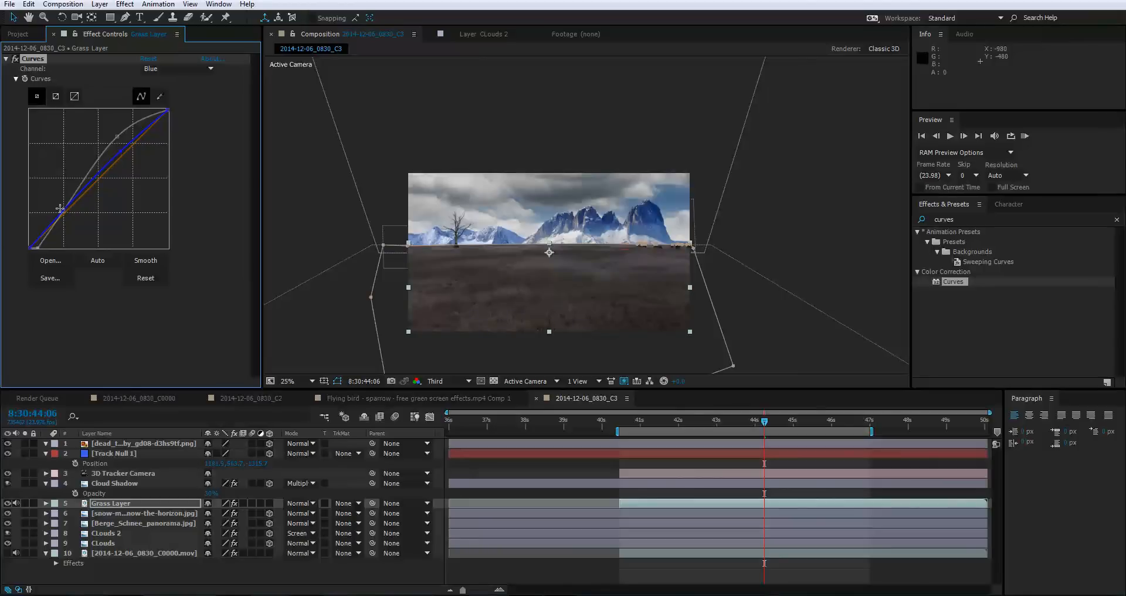
{"action": "left_click_drag", "start_coordinate": [60, 208], "coordinate": [68, 215]}
{"action": "left_click_drag", "start_coordinate": [118, 150], "coordinate": [119, 147]}
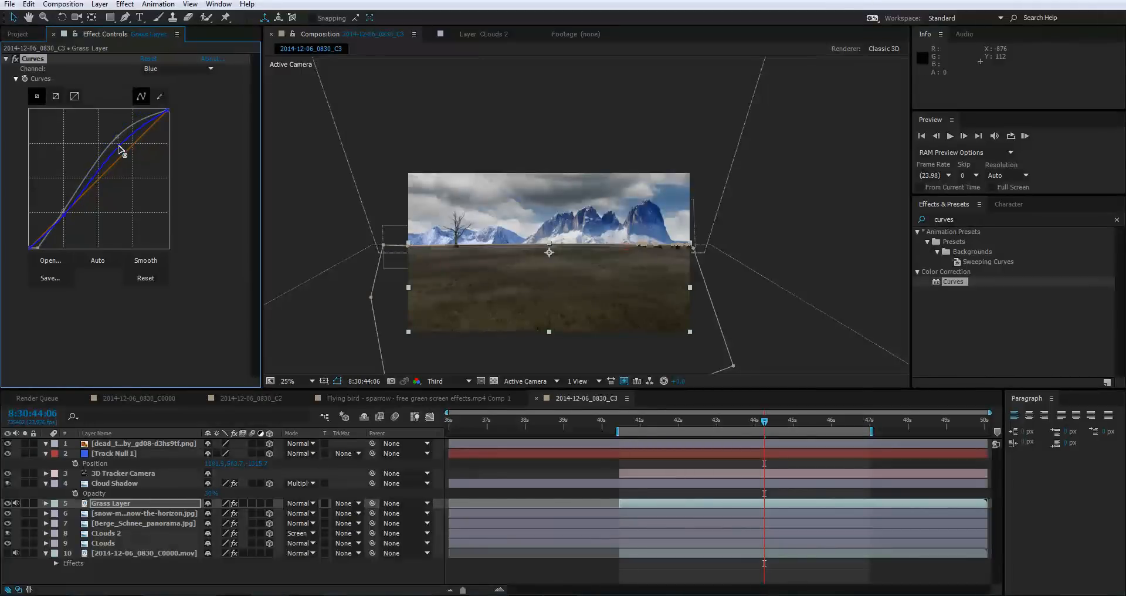
{"action": "left_click", "coordinate": [310, 218]}
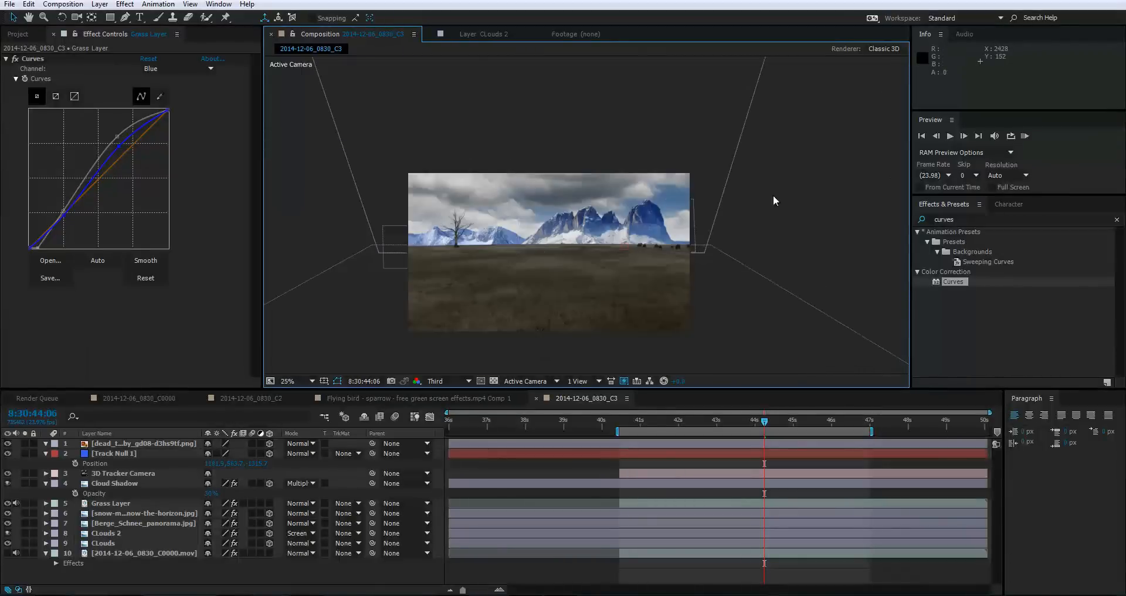
Apply Curves to the large snowy mountain layer and pull the middle of its Blue curve down slightly.
{"action": "scroll", "coordinate": [601, 269], "scroll_direction": "down", "scroll_amount": 1}
{"action": "scroll", "coordinate": [601, 269], "scroll_direction": "up", "scroll_amount": 1}
{"action": "left_click_drag", "start_coordinate": [934, 283], "coordinate": [164, 515]}
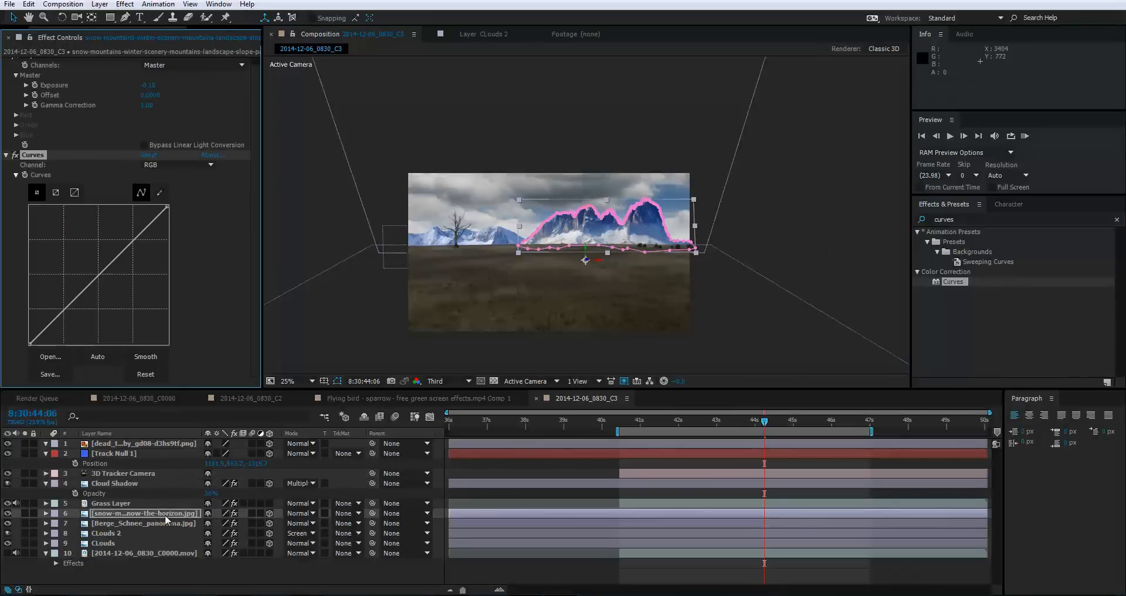
{"action": "left_click", "coordinate": [198, 166]}
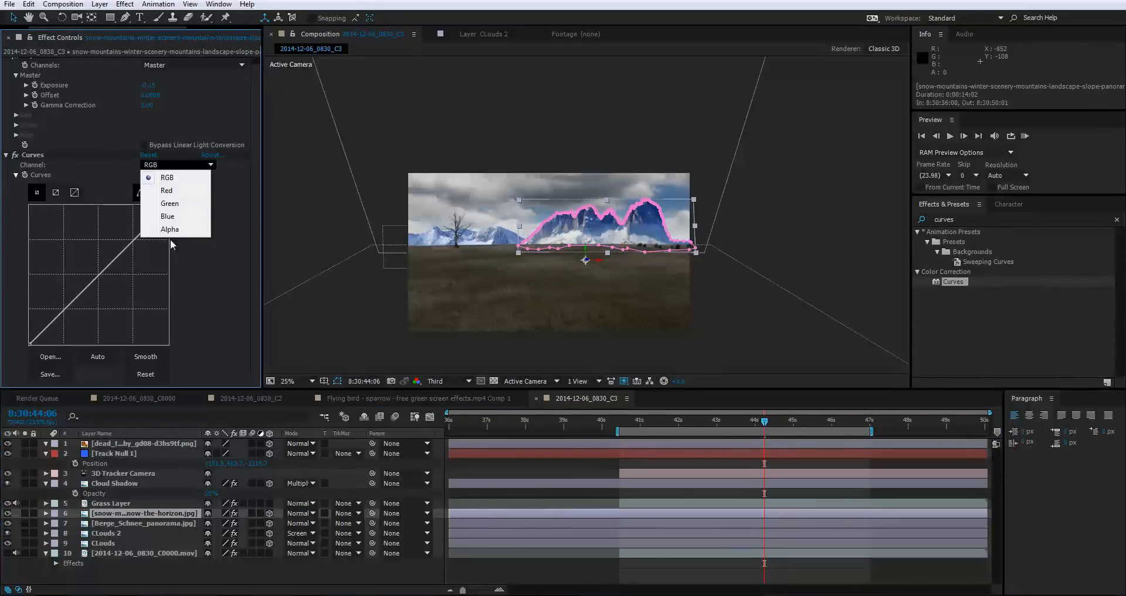
{"action": "left_click", "coordinate": [168, 216]}
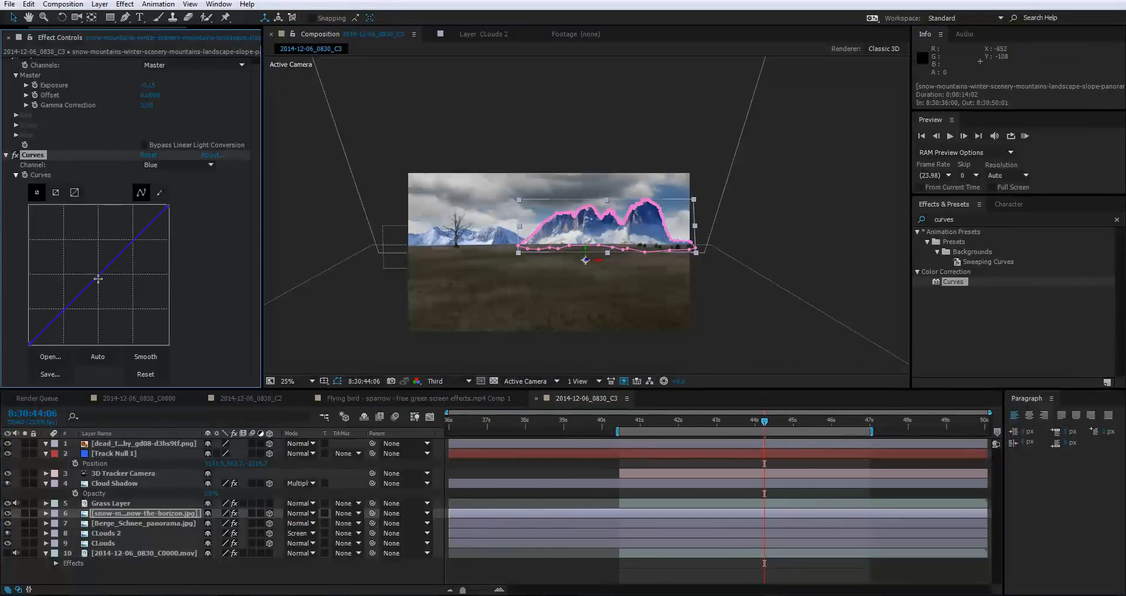
{"action": "mouse_move", "coordinate": [97, 274]}
{"action": "left_mouse_down"}
{"action": "mouse_move", "coordinate": [82, 253]}
{"action": "mouse_move", "coordinate": [110, 284]}
{"action": "mouse_move", "coordinate": [102, 277]}
{"action": "left_mouse_up"}
{"action": "left_click", "coordinate": [299, 206]}
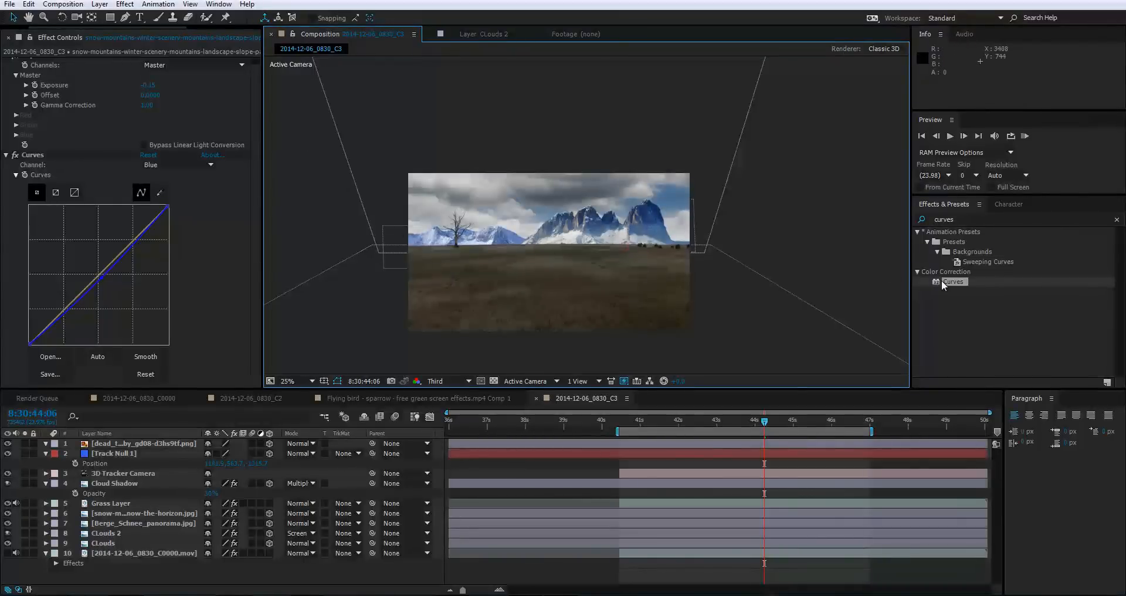
Apply Curves to the Berge_Schnee_panorama layer and lower the middle of its Blue curve to reduce the blue tint.
{"action": "left_click_drag", "start_coordinate": [941, 280], "coordinate": [125, 525]}
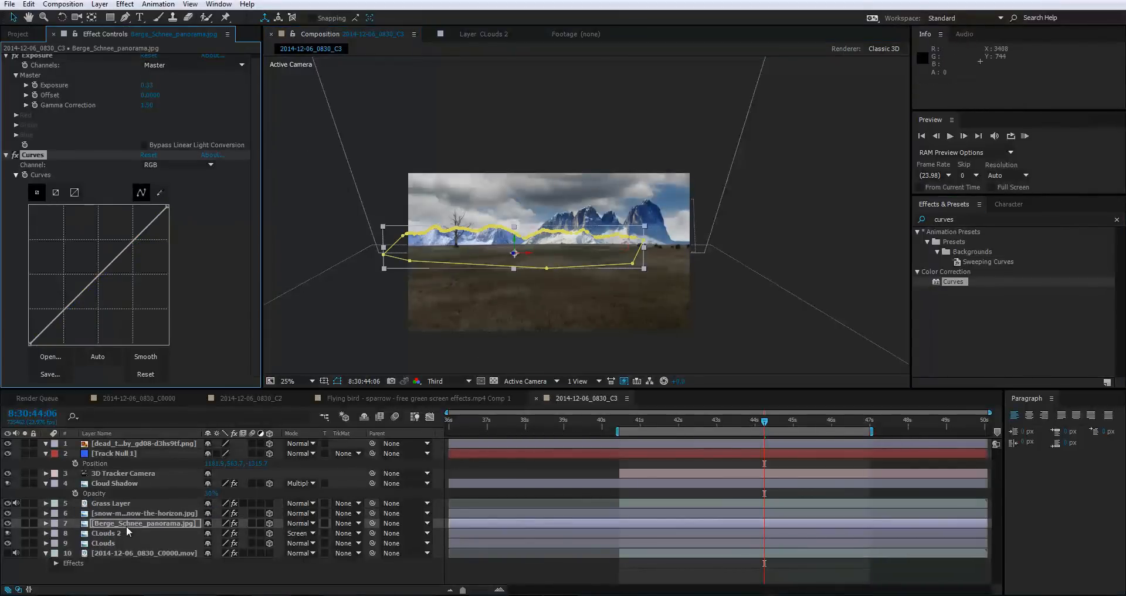
{"action": "left_click", "coordinate": [194, 164]}
{"action": "left_click", "coordinate": [180, 221]}
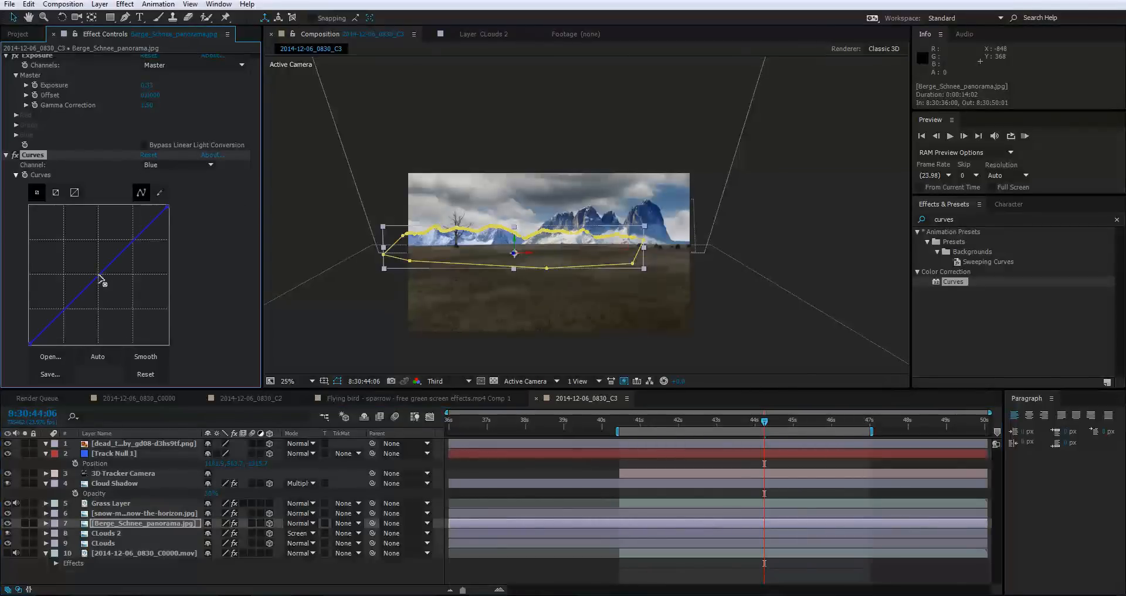
{"action": "left_click_drag", "start_coordinate": [99, 274], "coordinate": [108, 281]}
{"action": "left_click", "coordinate": [330, 242]}
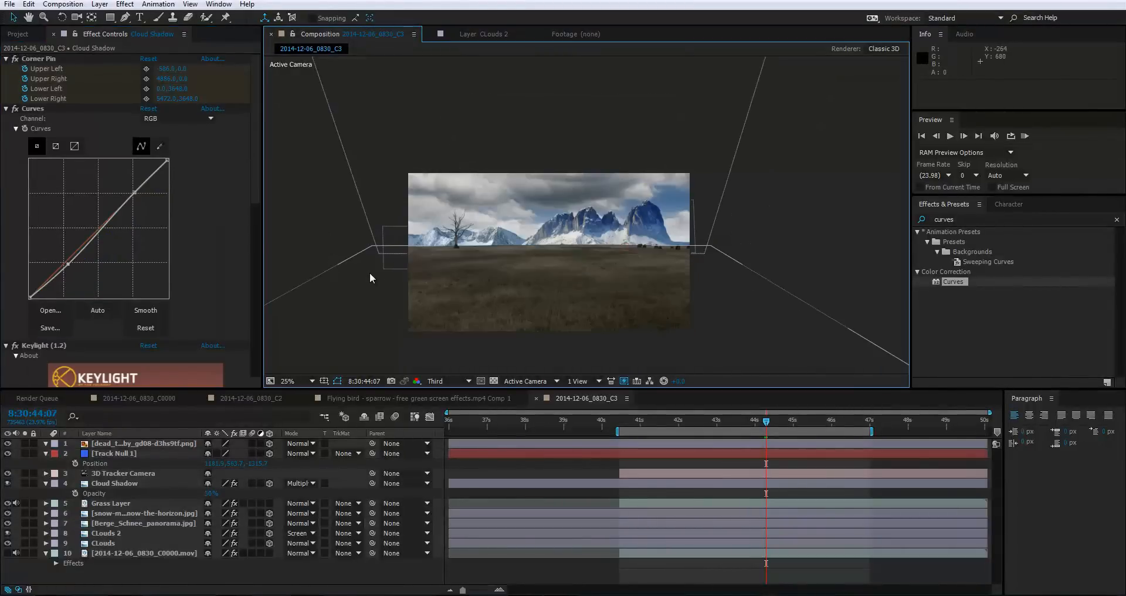
{"action": "scroll", "coordinate": [603, 252], "scroll_direction": "up", "scroll_amount": 2}
{"action": "scroll", "coordinate": [599, 255], "scroll_direction": "down", "scroll_amount": 2}
{"action": "scroll", "coordinate": [586, 217], "scroll_direction": "up", "scroll_amount": 2}
{"action": "scroll", "coordinate": [578, 284], "scroll_direction": "up", "scroll_amount": 1}
{"action": "scroll", "coordinate": [578, 284], "scroll_direction": "down", "scroll_amount": 1}
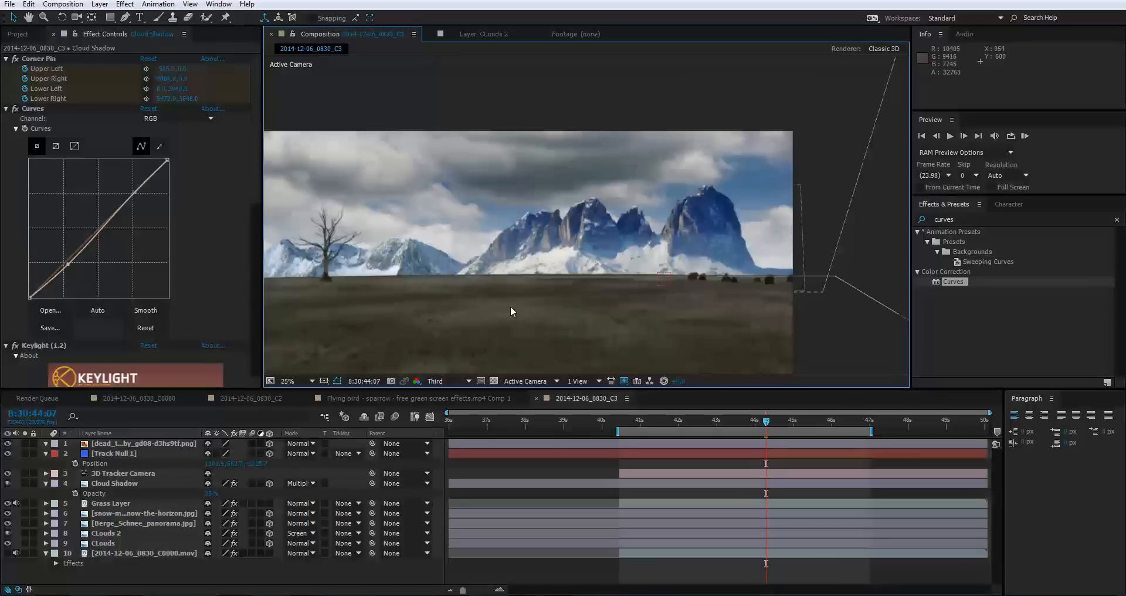
{"action": "scroll", "coordinate": [510, 305], "scroll_direction": "down", "scroll_amount": 2}
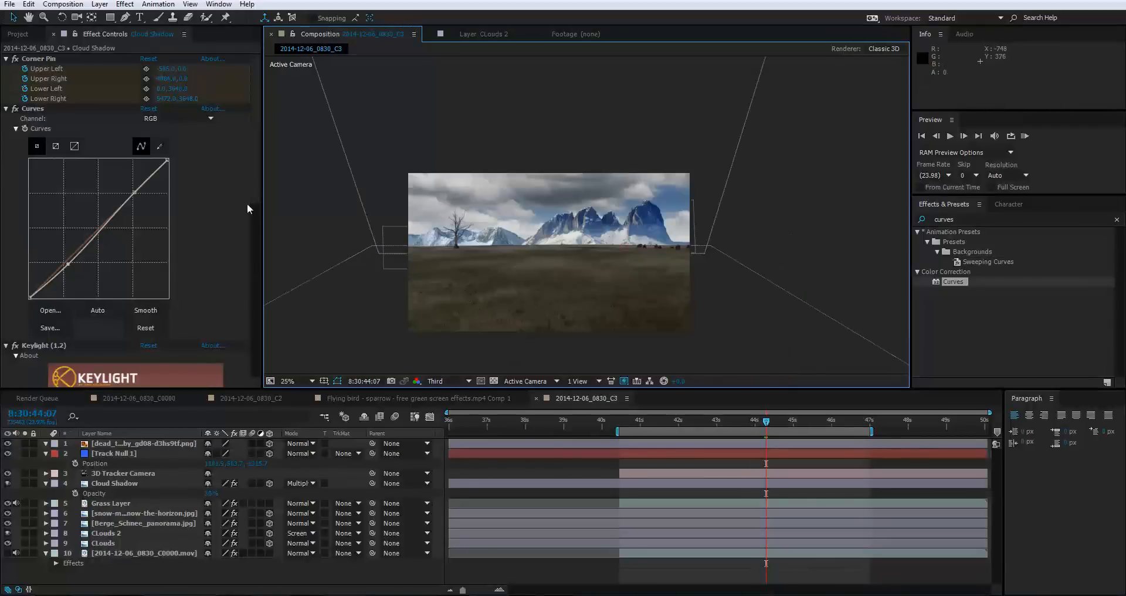
Add the Flying bird - sparrow - free green screen effects.mp4 footage as the top layer of the 2014-12-06_0830_C3 composition.
{"action": "left_click", "coordinate": [12, 34]}
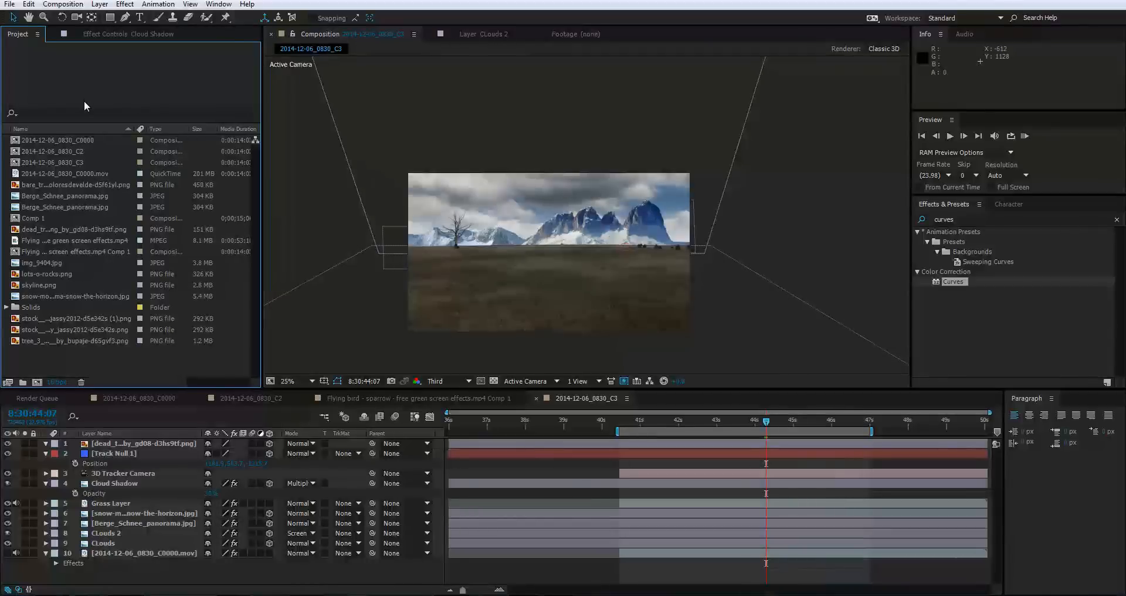
{"action": "left_click", "coordinate": [60, 238]}
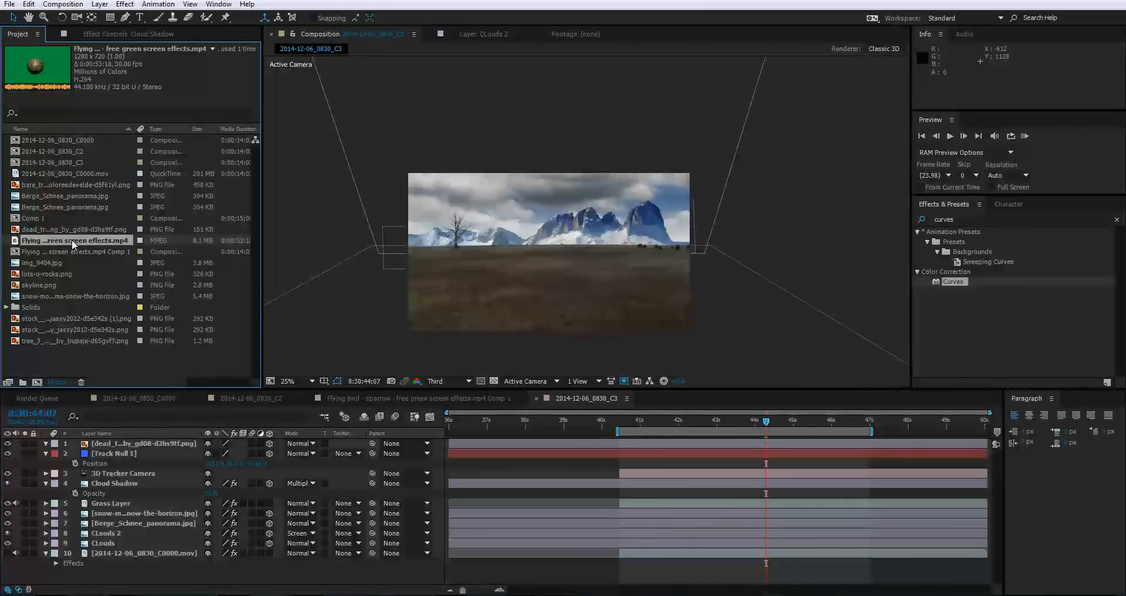
{"action": "left_click_drag", "start_coordinate": [71, 240], "coordinate": [130, 441]}
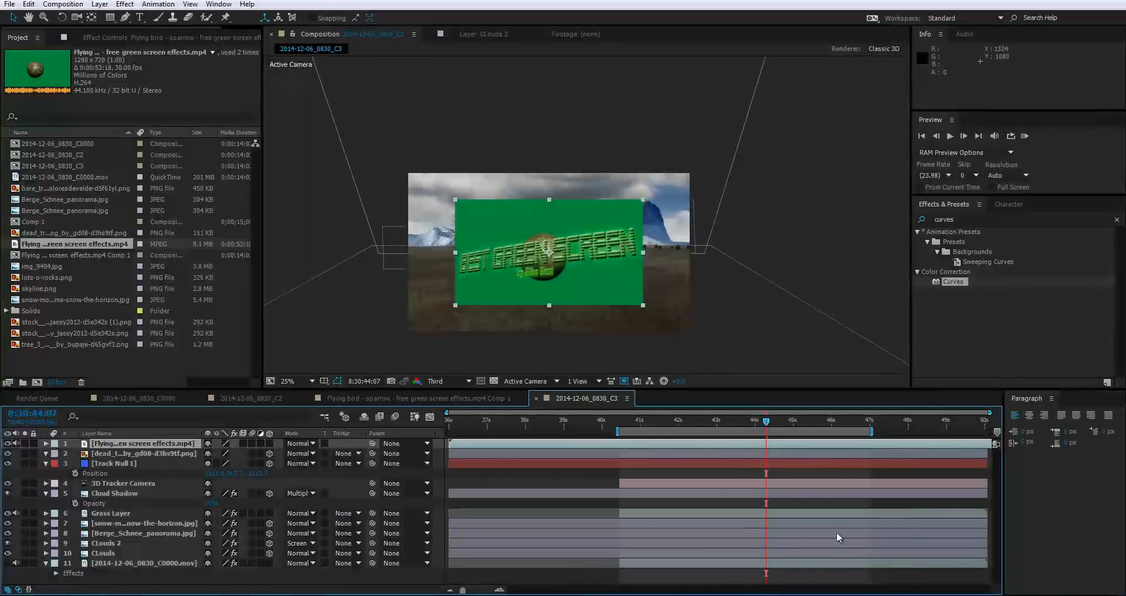
Hide the layers below the bird clip and slide the clip earlier so that flying-bird footage fills the whole visible timeline.
{"action": "left_click_drag", "start_coordinate": [452, 443], "coordinate": [788, 452]}
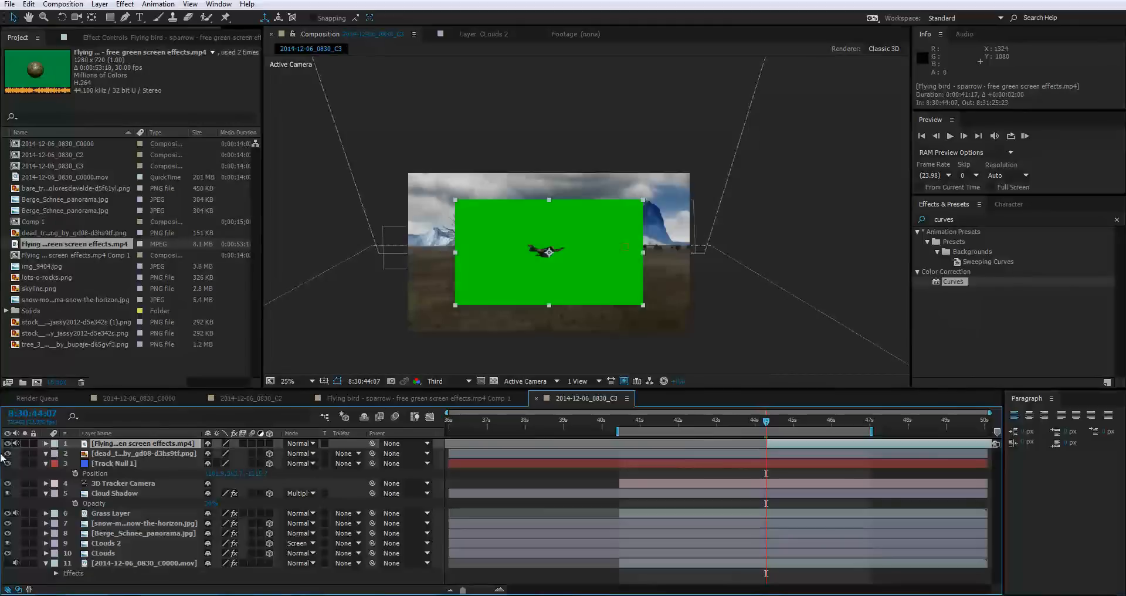
{"action": "left_click_drag", "start_coordinate": [7, 454], "coordinate": [10, 564]}
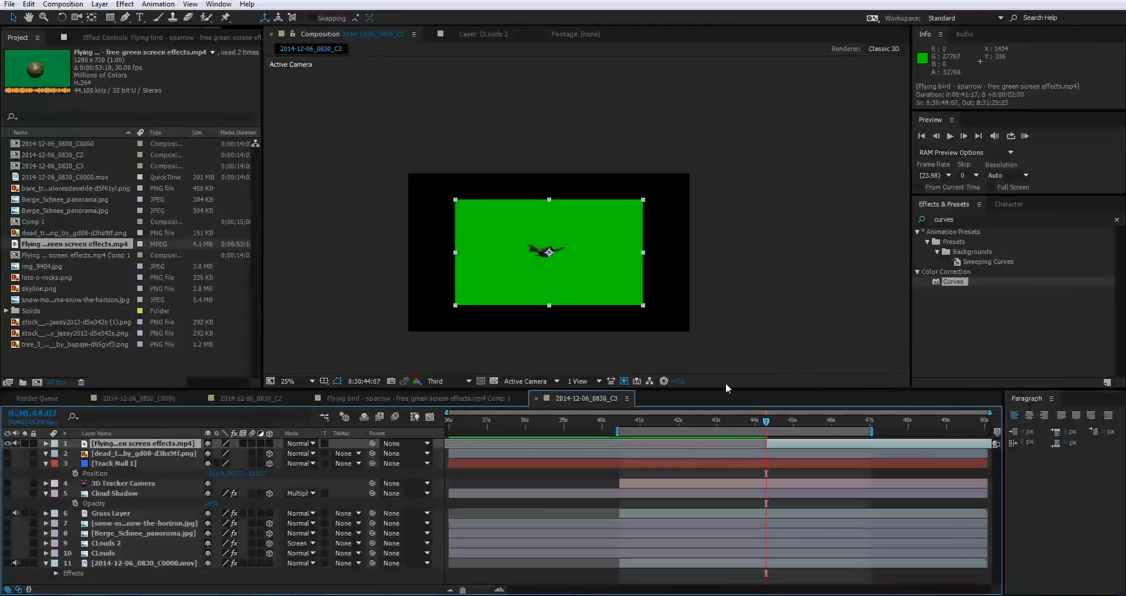
{"action": "left_click_drag", "start_coordinate": [814, 443], "coordinate": [290, 404]}
{"action": "left_click_drag", "start_coordinate": [895, 448], "coordinate": [466, 446]}
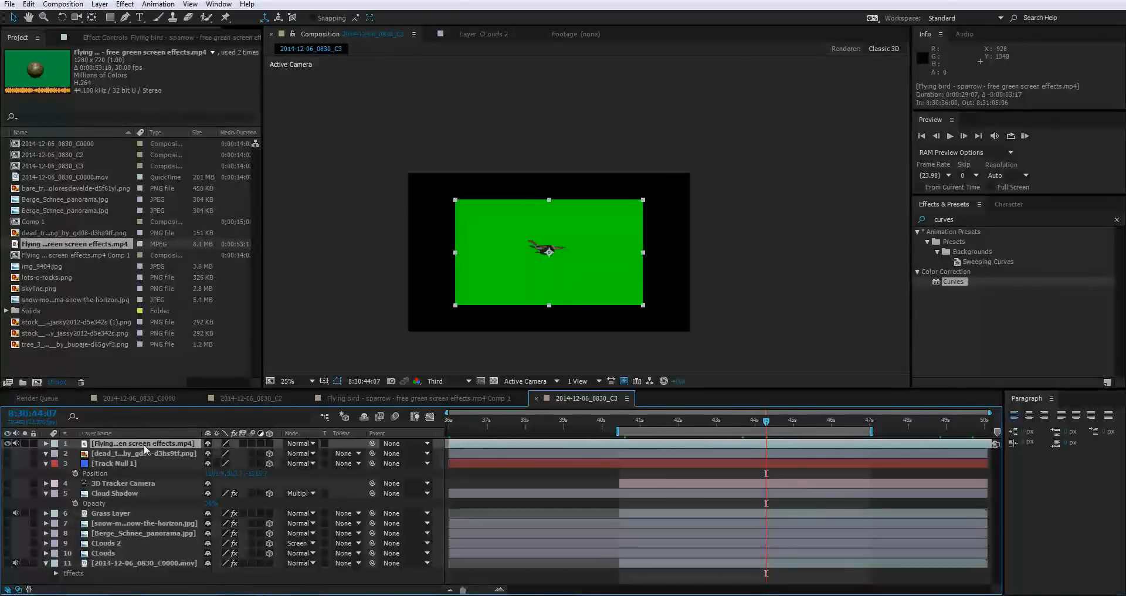
Pre-compose the bird clip with all attributes moved into the new composition, and open that composition.
{"action": "left_click", "coordinate": [105, 6]}
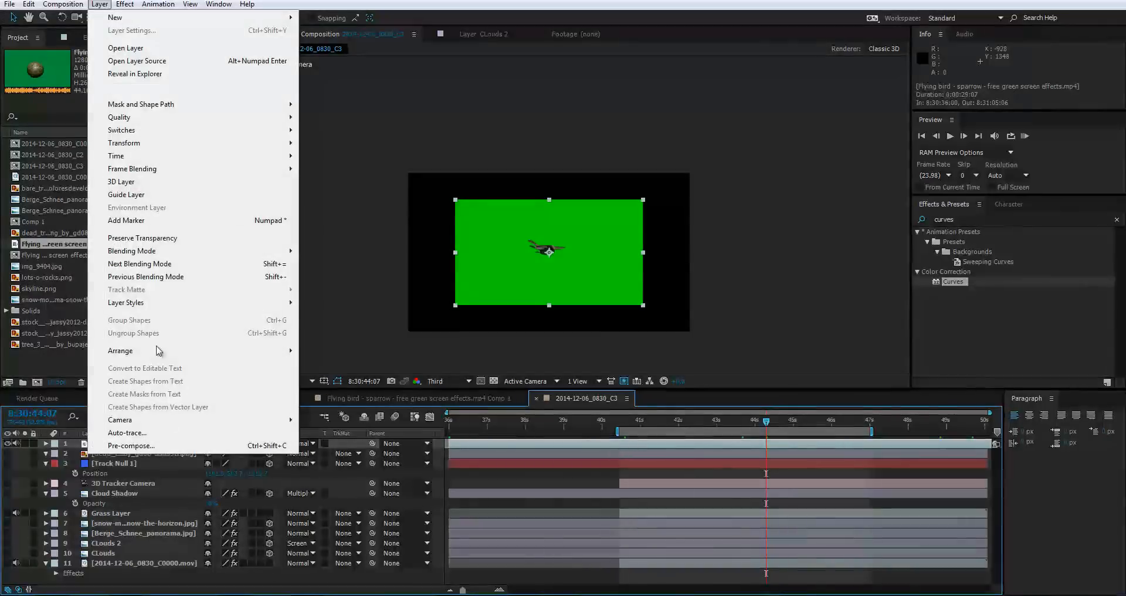
{"action": "left_click", "coordinate": [159, 447]}
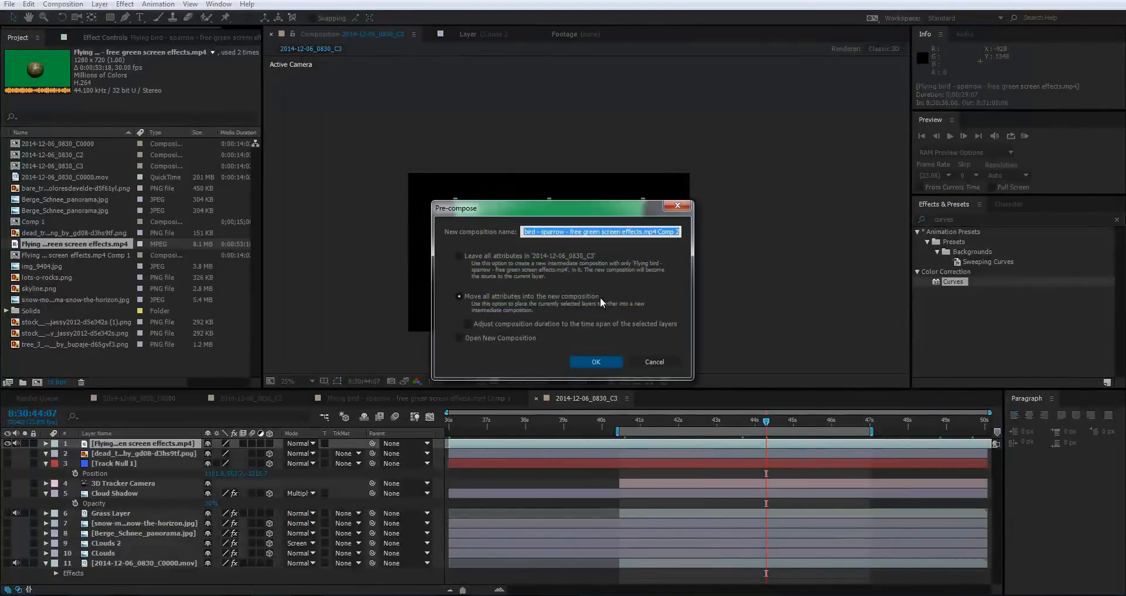
{"action": "left_click", "coordinate": [598, 362]}
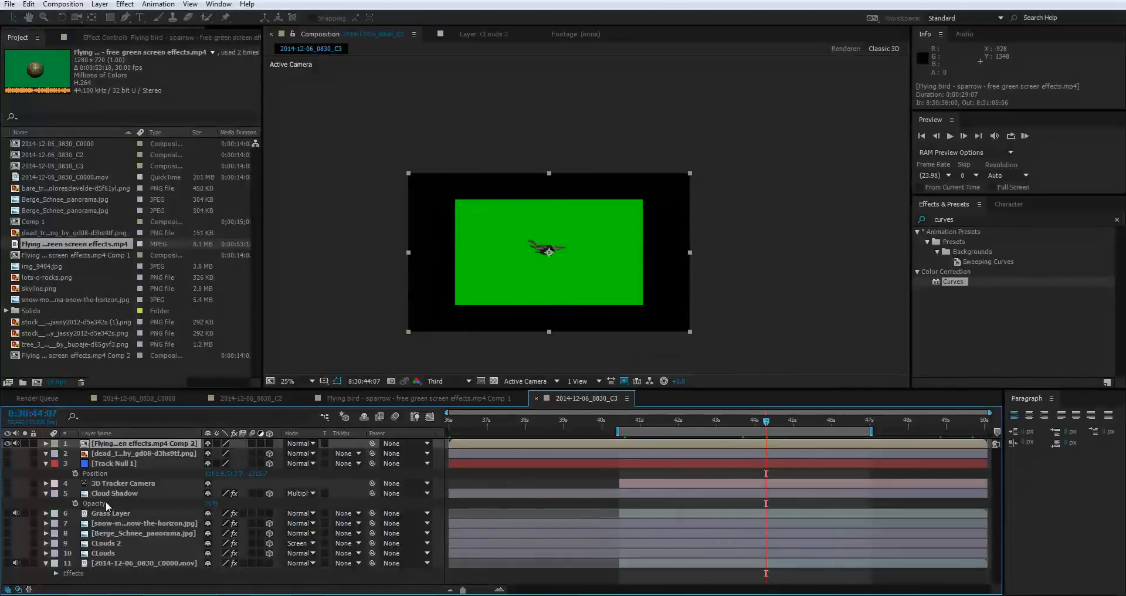
{"action": "double_click", "coordinate": [115, 444]}
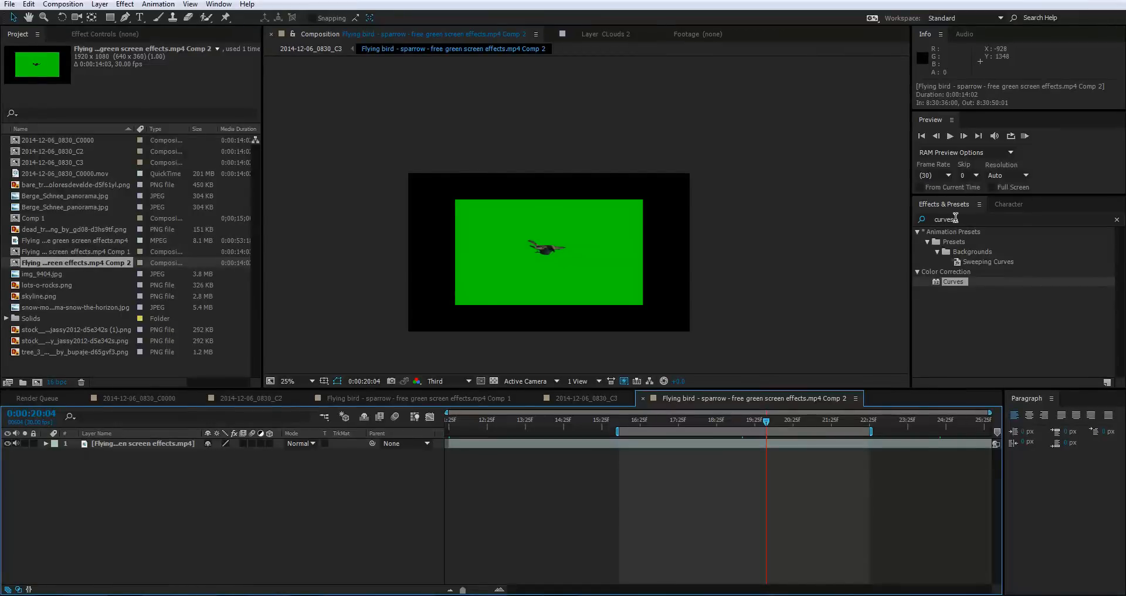
Find the Keylight (1.2) effect and apply it to the green-screen bird layer.
{"action": "key", "text": "ctrl+5"}
{"action": "type", "text": "ke"}
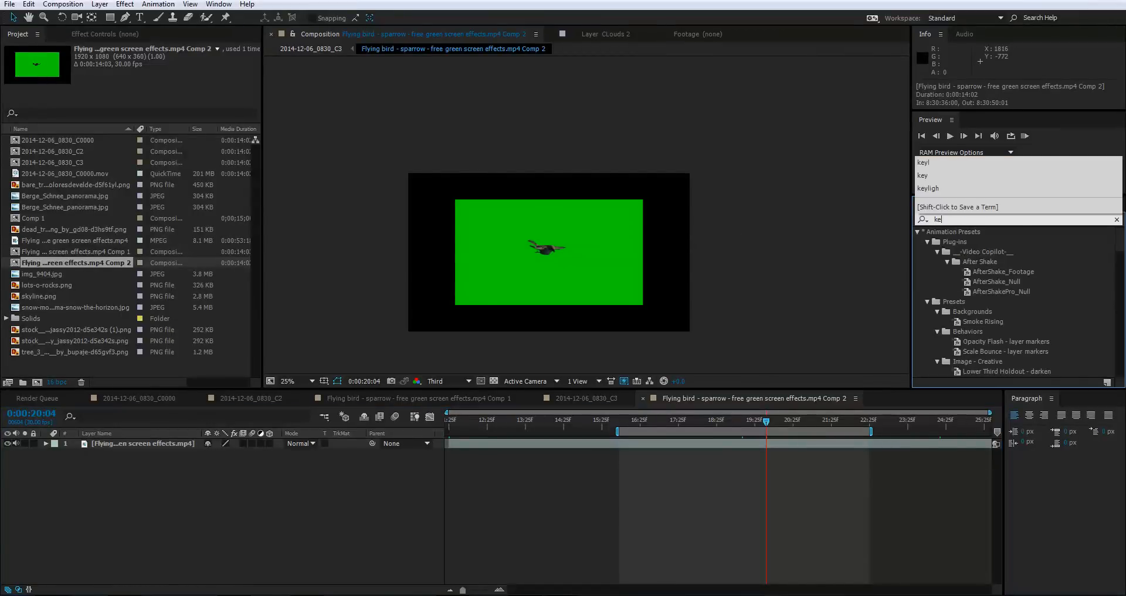
{"action": "type", "text": "yl"}
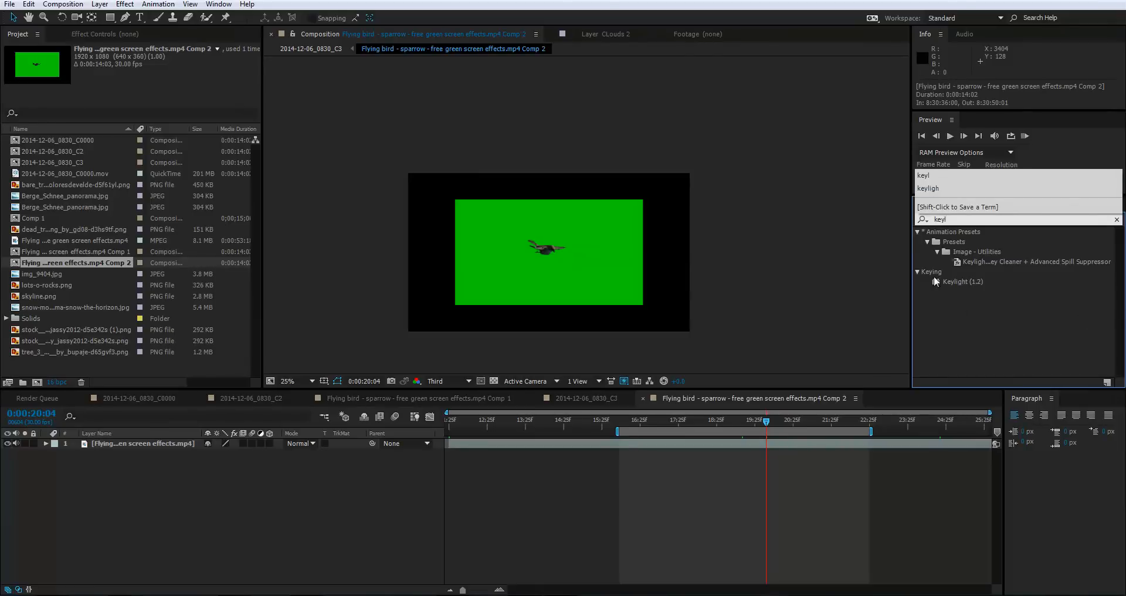
{"action": "left_click_drag", "start_coordinate": [934, 281], "coordinate": [491, 505]}
{"action": "left_click_drag", "start_coordinate": [559, 455], "coordinate": [557, 442]}
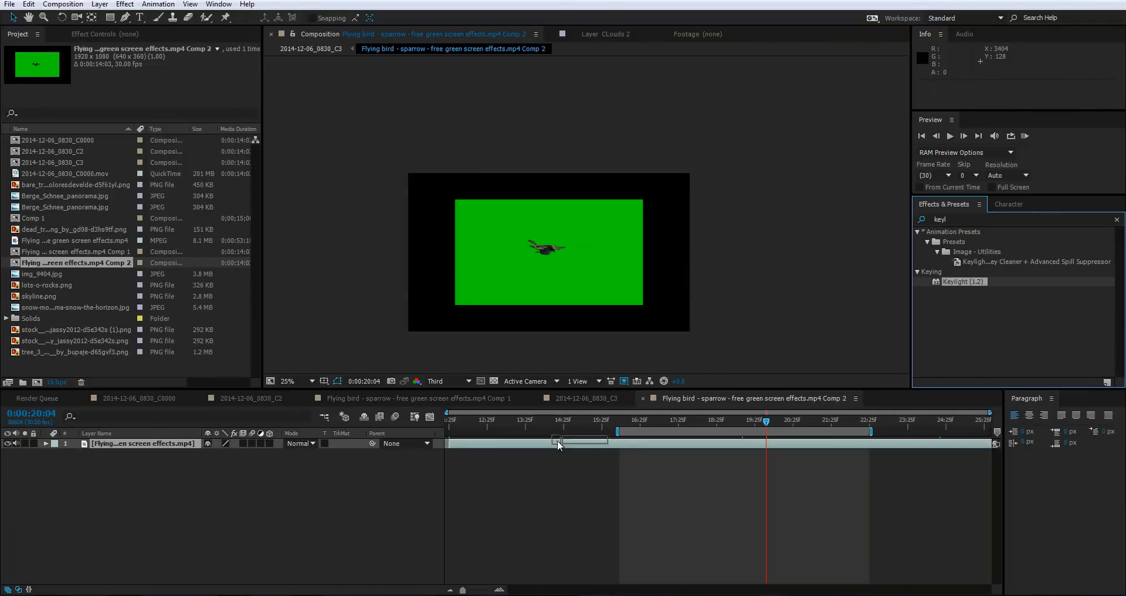
Key out the bird footage's background by sampling its green as Keylight's Screen Colour.
{"action": "scroll", "coordinate": [571, 237], "scroll_direction": "up", "scroll_amount": 1}
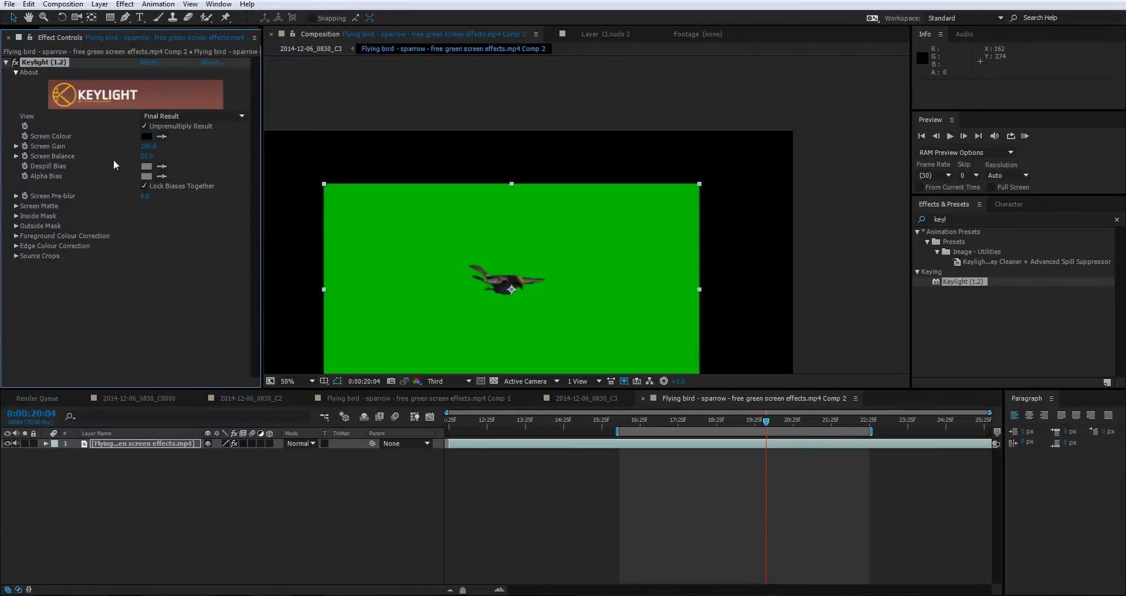
{"action": "left_click", "coordinate": [162, 136]}
{"action": "left_click", "coordinate": [478, 201]}
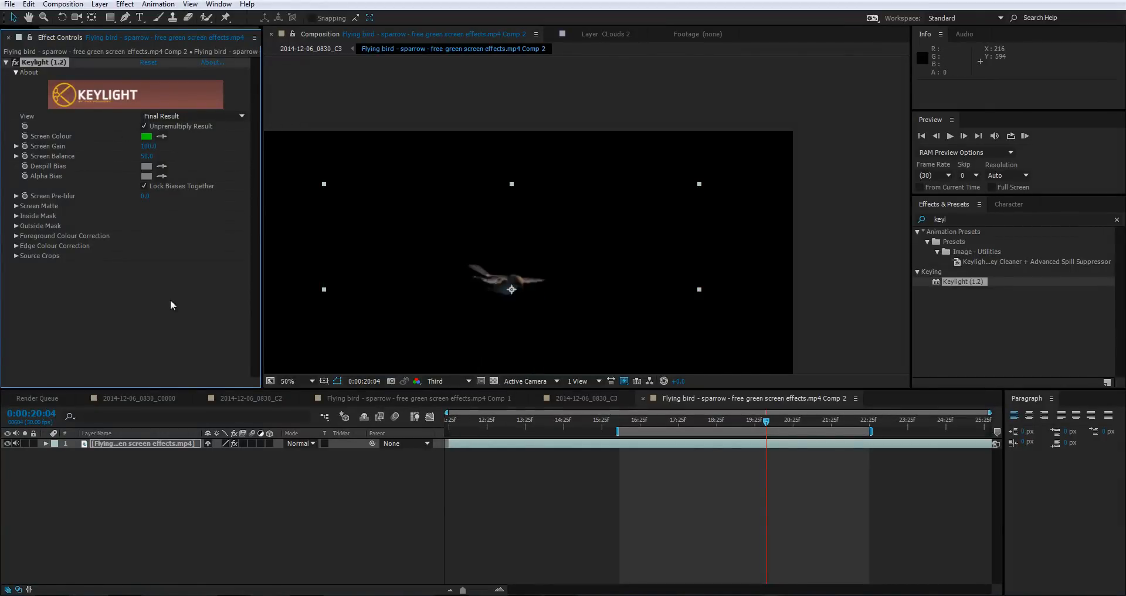
{"action": "scroll", "coordinate": [484, 311], "scroll_direction": "up", "scroll_amount": 1}
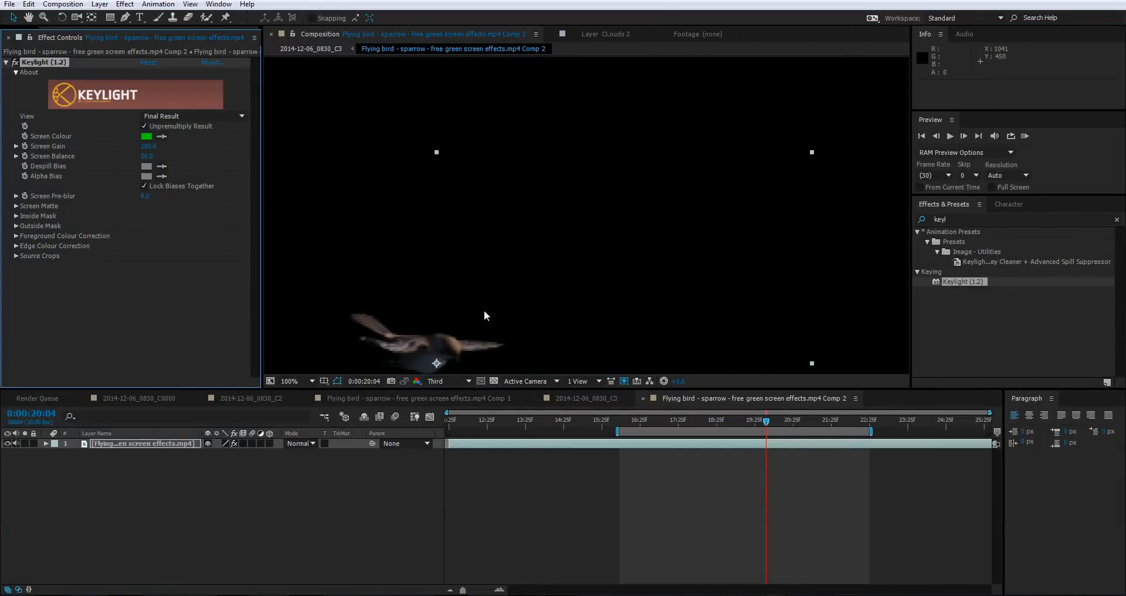
{"action": "scroll", "coordinate": [485, 311], "scroll_direction": "down", "scroll_amount": 1}
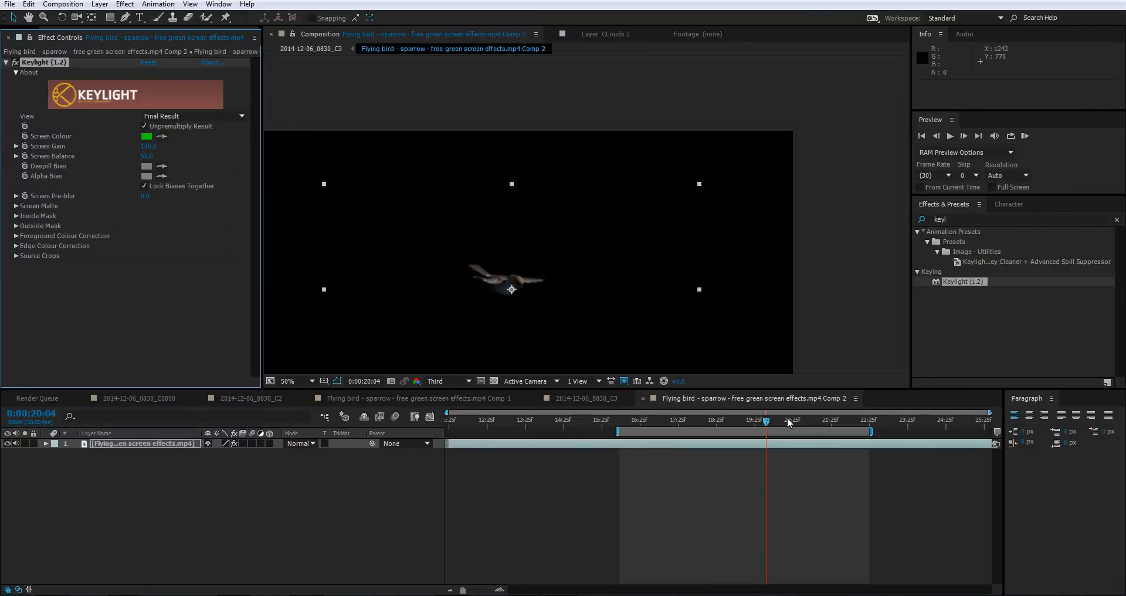
Preview the keyed bird animation from 0:00:18:06 to check the cut-out quality.
{"action": "left_click_drag", "start_coordinate": [763, 424], "coordinate": [689, 426]}
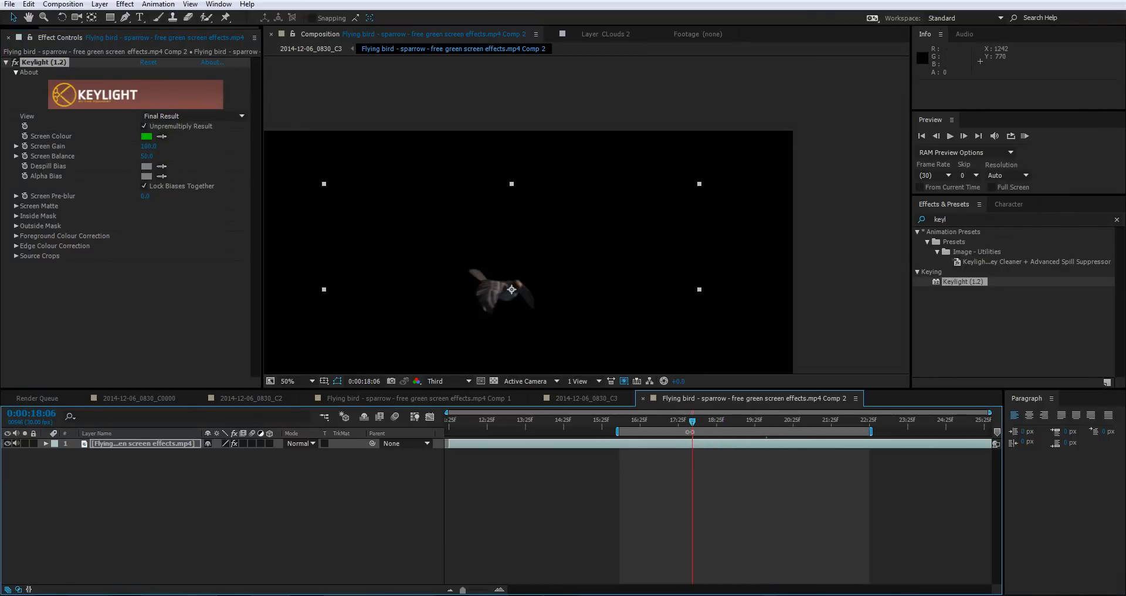
{"action": "key", "text": "KP_0"}
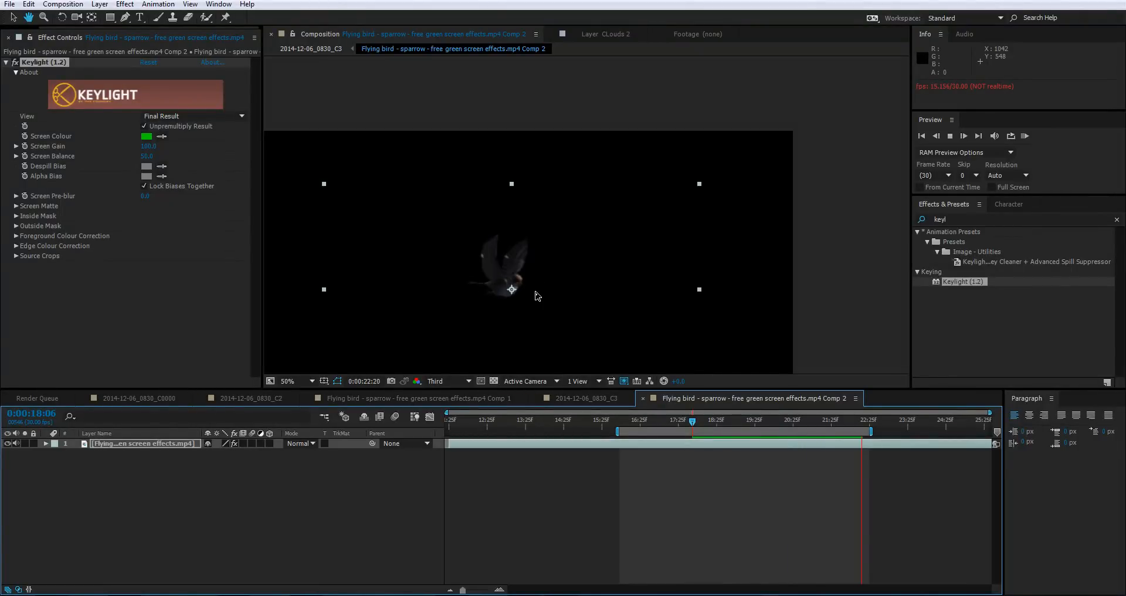
{"action": "key", "text": "space"}
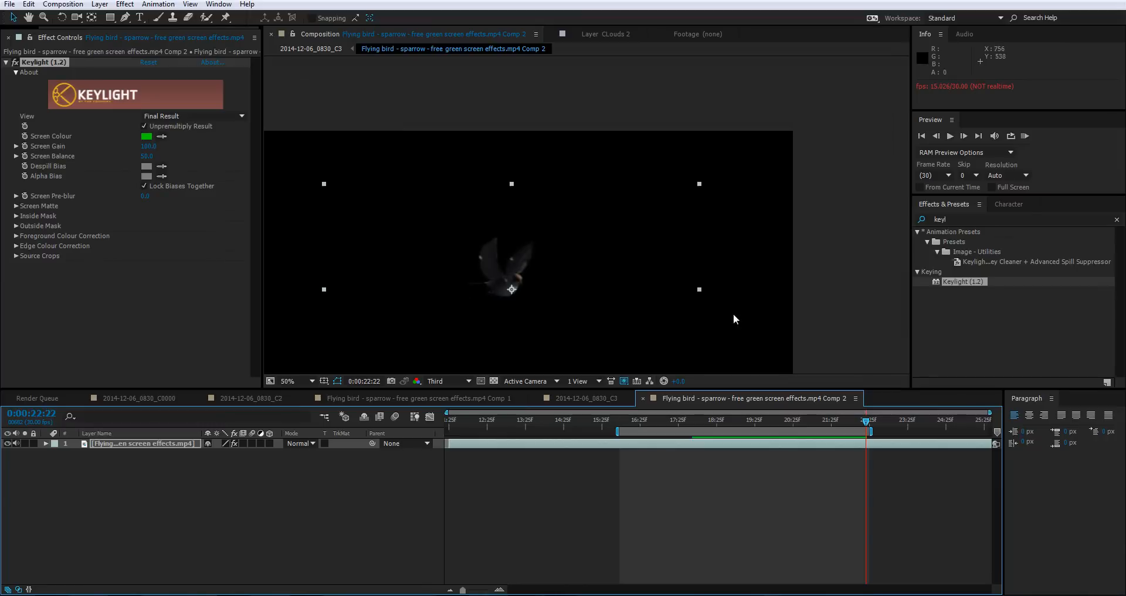
{"action": "scroll", "coordinate": [531, 293], "scroll_direction": "down", "scroll_amount": 1}
{"action": "scroll", "coordinate": [533, 292], "scroll_direction": "up", "scroll_amount": 1}
{"action": "scroll", "coordinate": [570, 268], "scroll_direction": "down", "scroll_amount": 1}
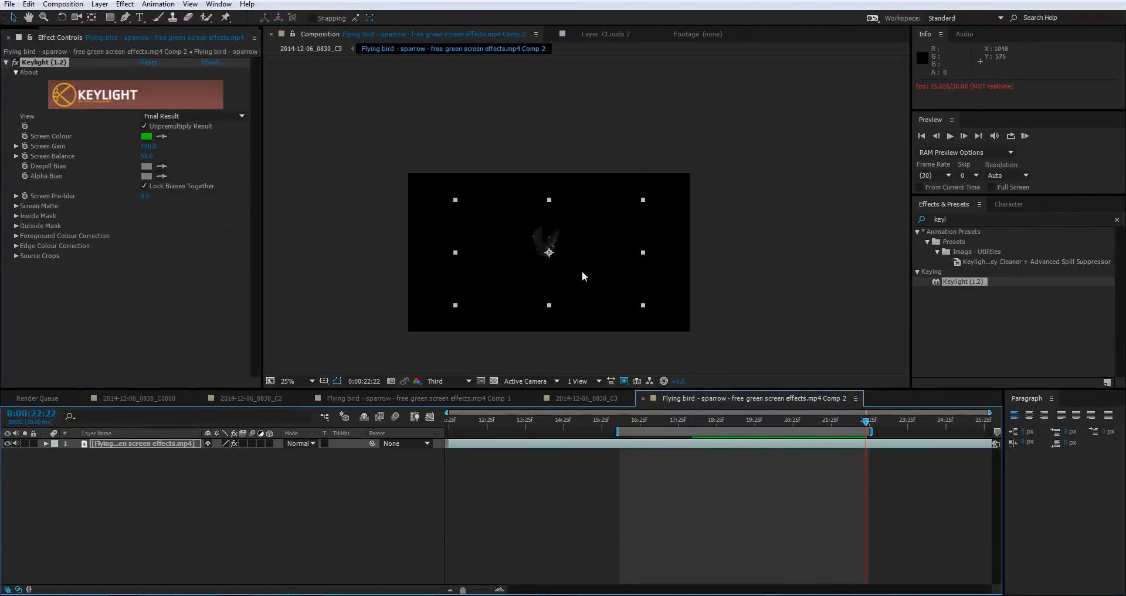
Show the Title/Action Safe guides and flip the bird layer horizontally to a scale of -90%, 100%, checking it at 0:00:18:09.
{"action": "left_click", "coordinate": [642, 252]}
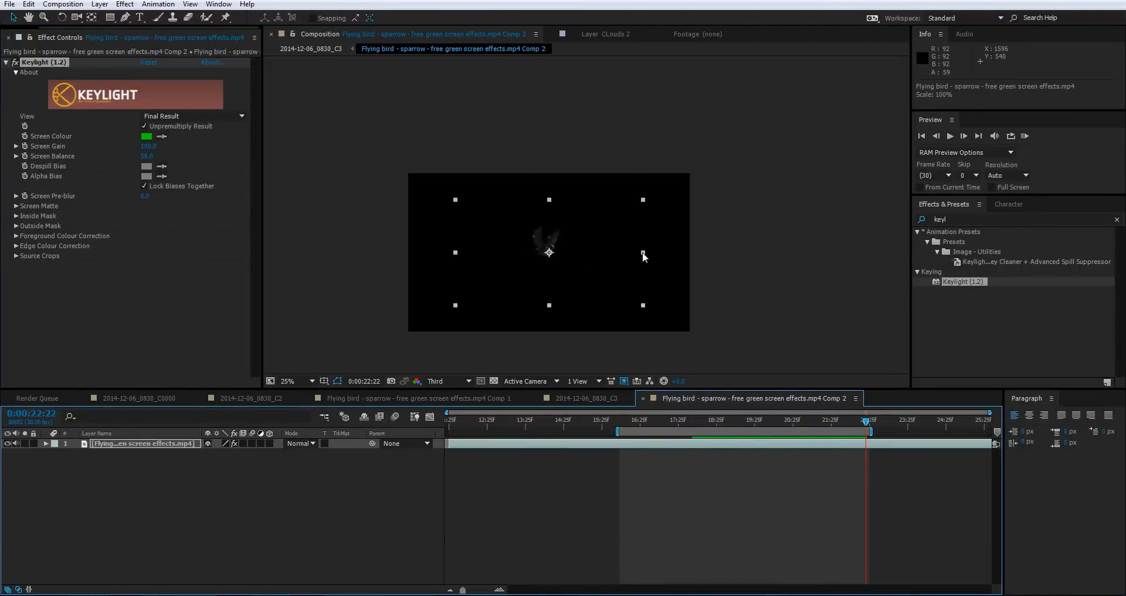
{"action": "left_click", "coordinate": [324, 382]}
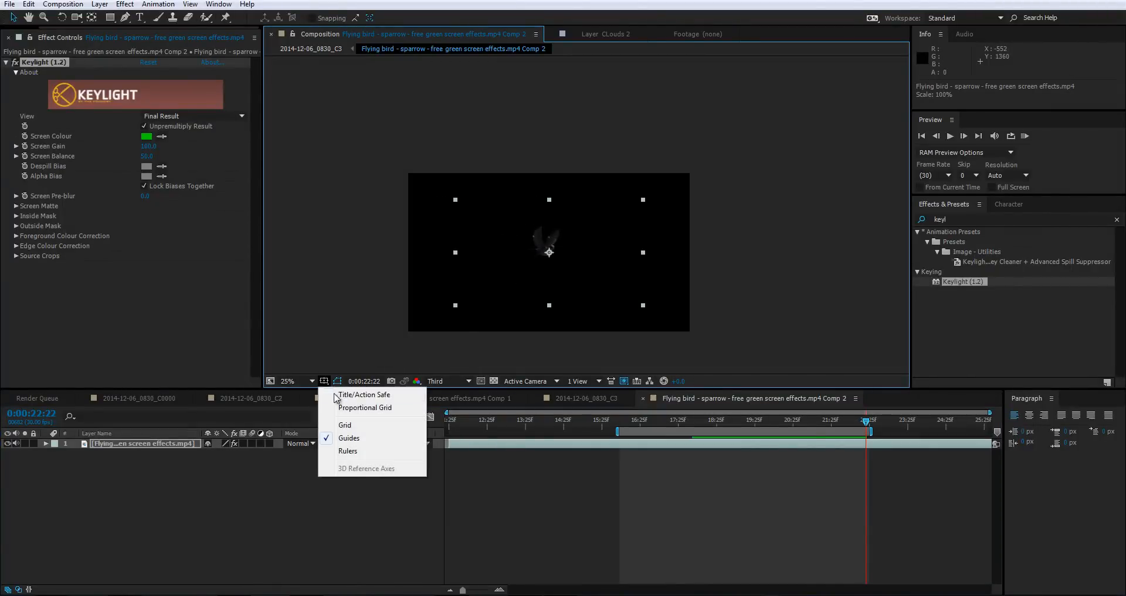
{"action": "left_click", "coordinate": [343, 396]}
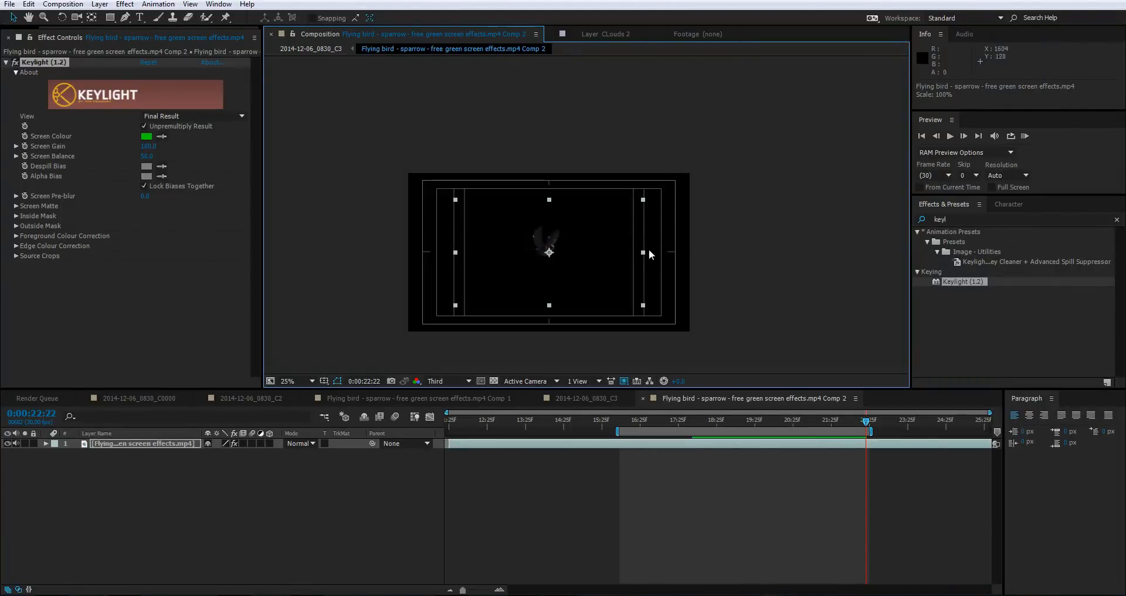
{"action": "left_click_drag", "start_coordinate": [643, 253], "coordinate": [466, 252]}
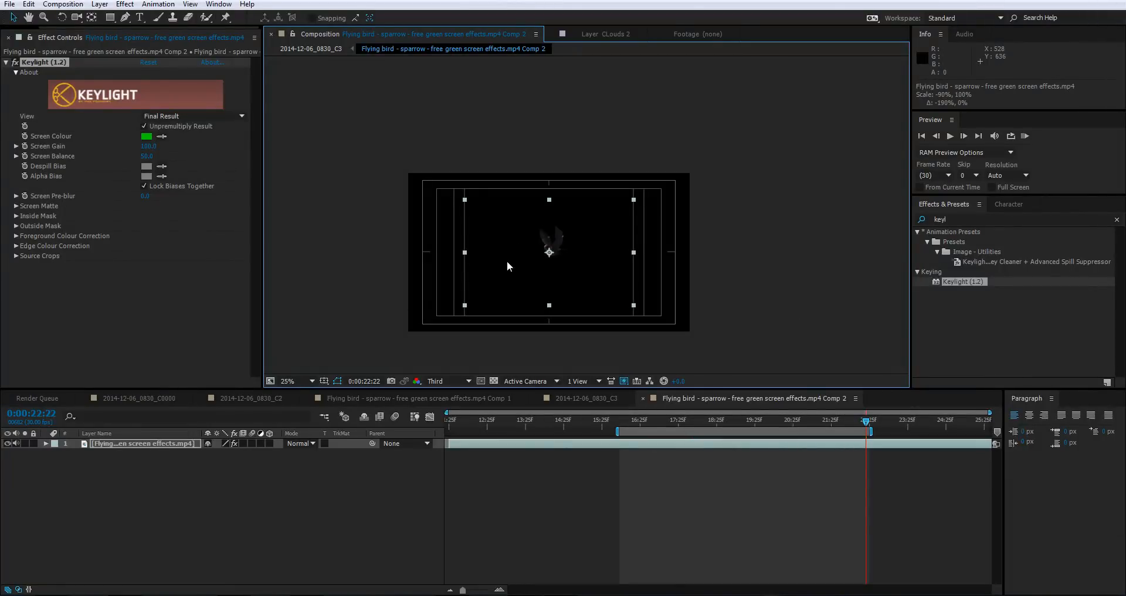
{"action": "key", "text": "period"}
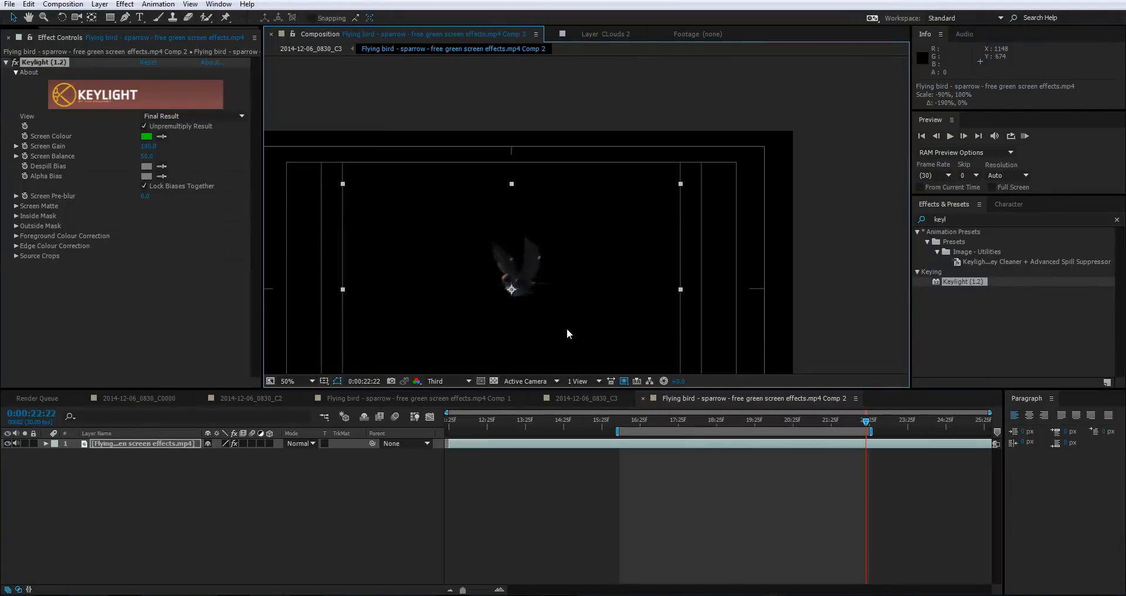
{"action": "mouse_move", "coordinate": [691, 422]}
{"action": "left_mouse_down"}
{"action": "mouse_move", "coordinate": [625, 423]}
{"action": "mouse_move", "coordinate": [746, 439]}
{"action": "mouse_move", "coordinate": [793, 432]}
{"action": "mouse_move", "coordinate": [631, 433]}
{"action": "mouse_move", "coordinate": [698, 435]}
{"action": "left_mouse_up"}
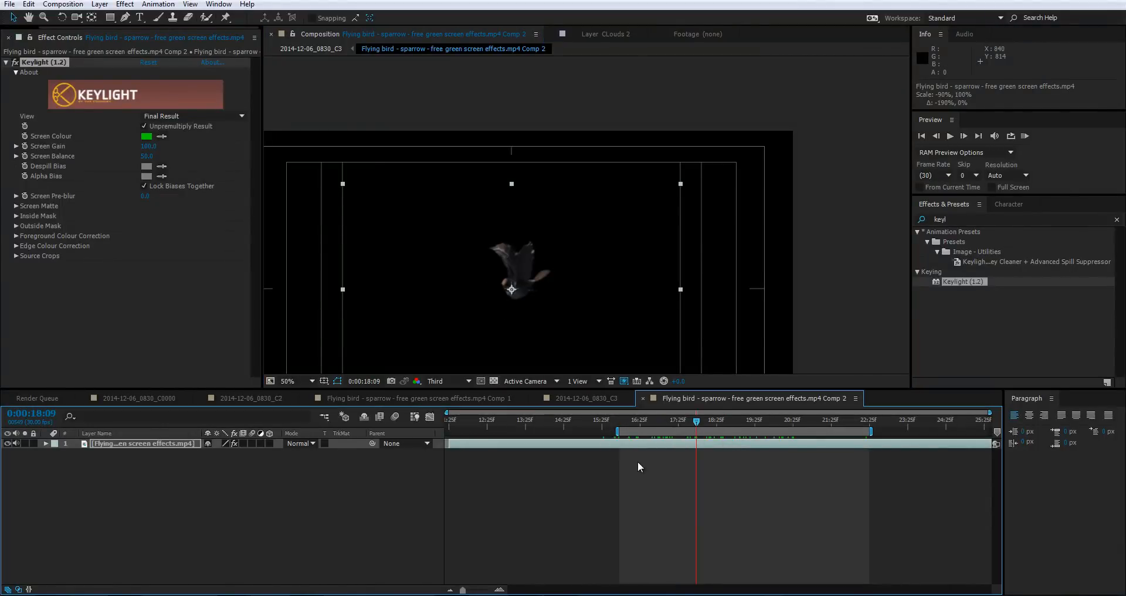
Return to the 2014-12-06_0830_C3 composition, hide the bird pre-comp and make the scene layers below it visible again.
{"action": "left_click", "coordinate": [587, 398]}
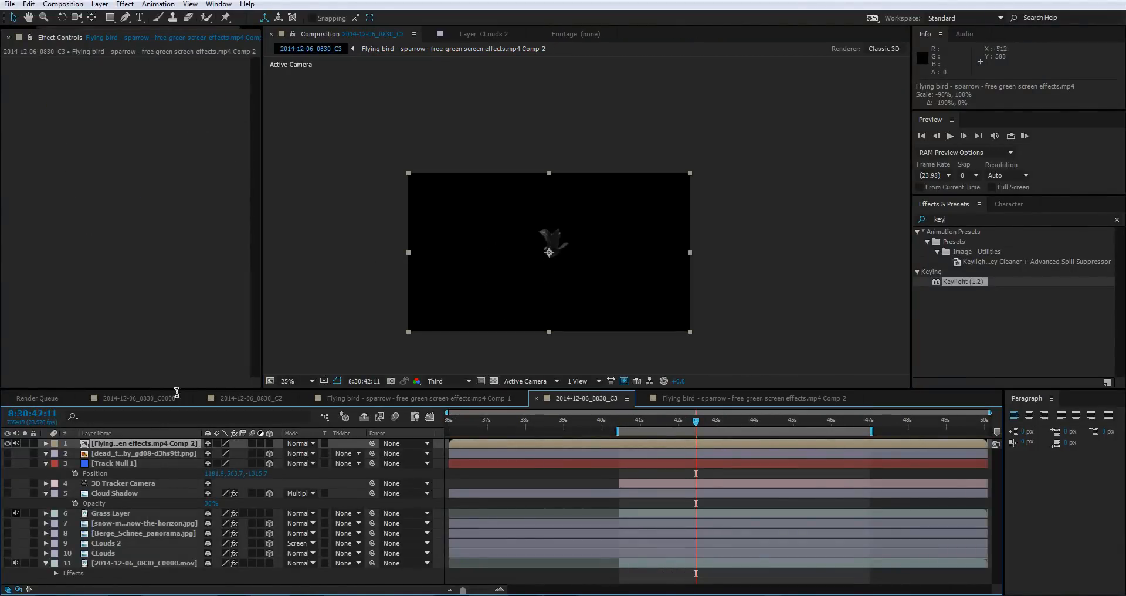
{"action": "left_click", "coordinate": [7, 443]}
{"action": "left_click_drag", "start_coordinate": [7, 453], "coordinate": [7, 552]}
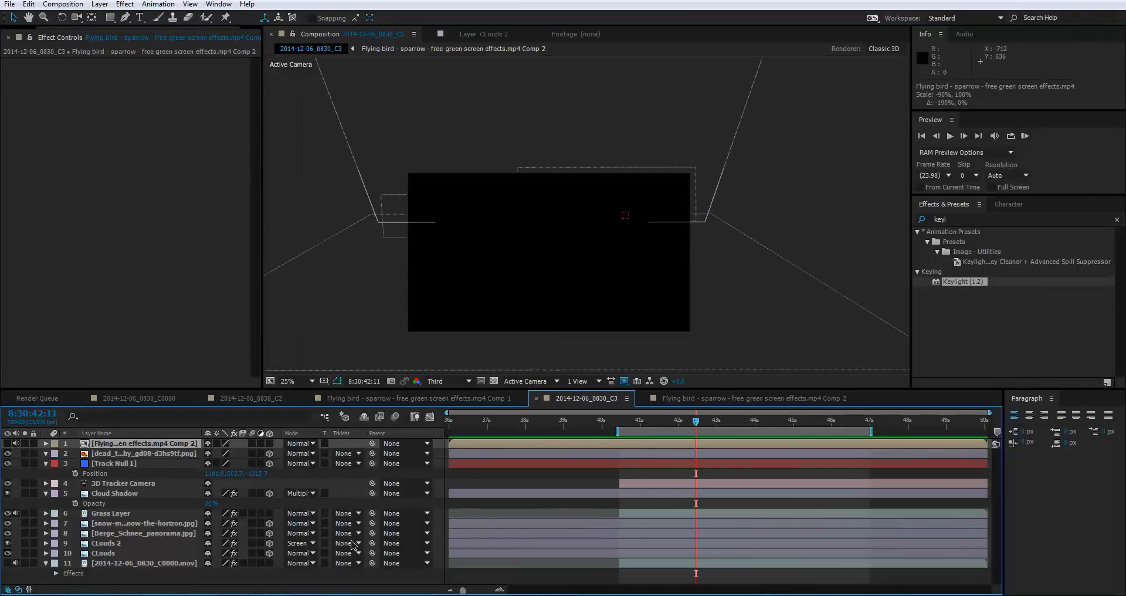
Create a new black 1920-pixel-wide solid named BIrds Flying at the top of the layer stack.
{"action": "left_click", "coordinate": [100, 4]}
{"action": "mouse_move", "coordinate": [115, 18]}
{"action": "left_click", "coordinate": [326, 30]}
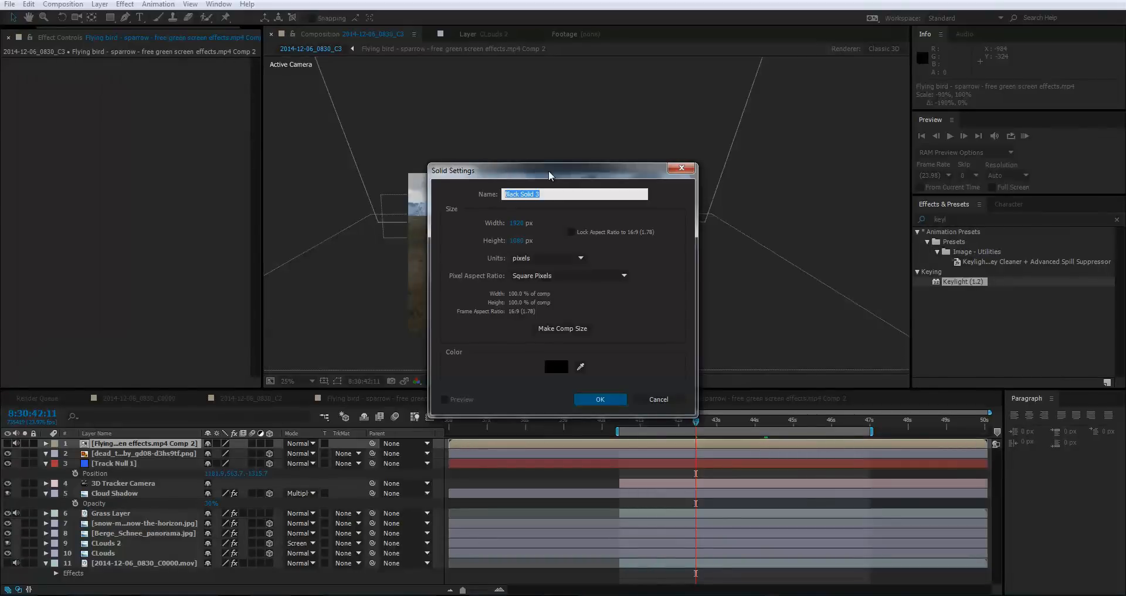
{"action": "type", "text": "Bl"}
{"action": "type", "text": "rds Flying"}
{"action": "key", "text": "Return"}
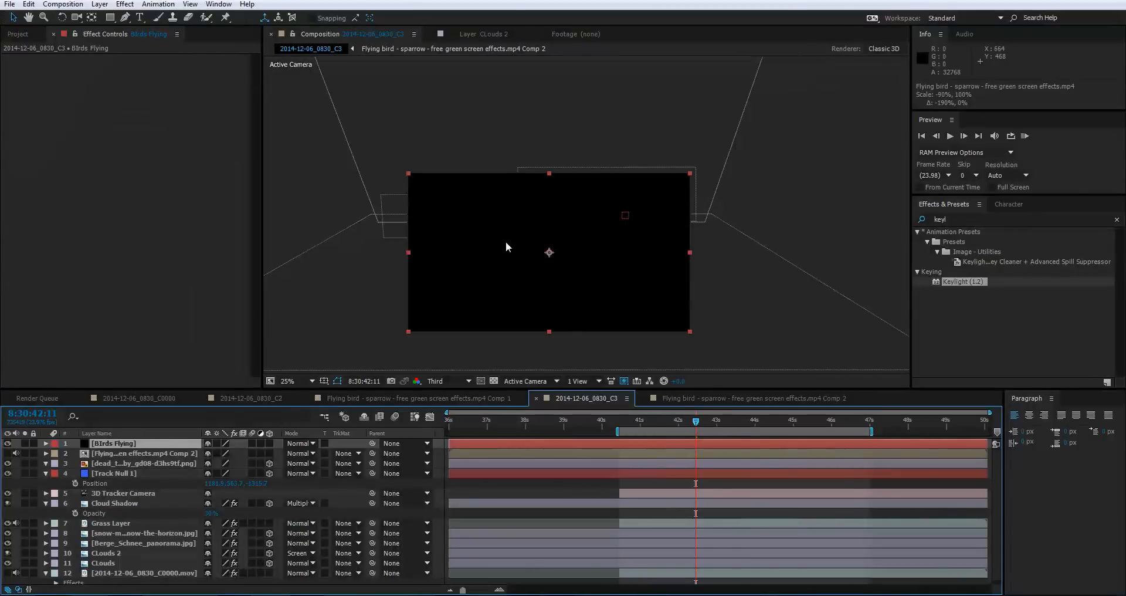
Apply the Trapcode Particular effect to the BIrds Flying solid and preview the default particles from 8:30:42:11.
{"action": "left_click", "coordinate": [967, 218]}
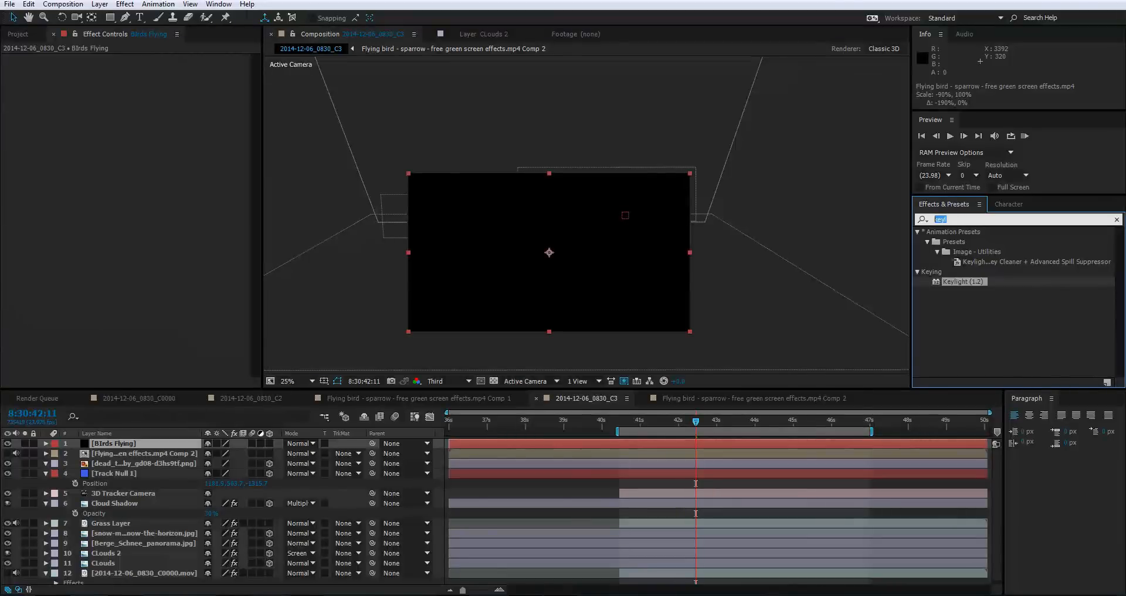
{"action": "type", "text": "particula"}
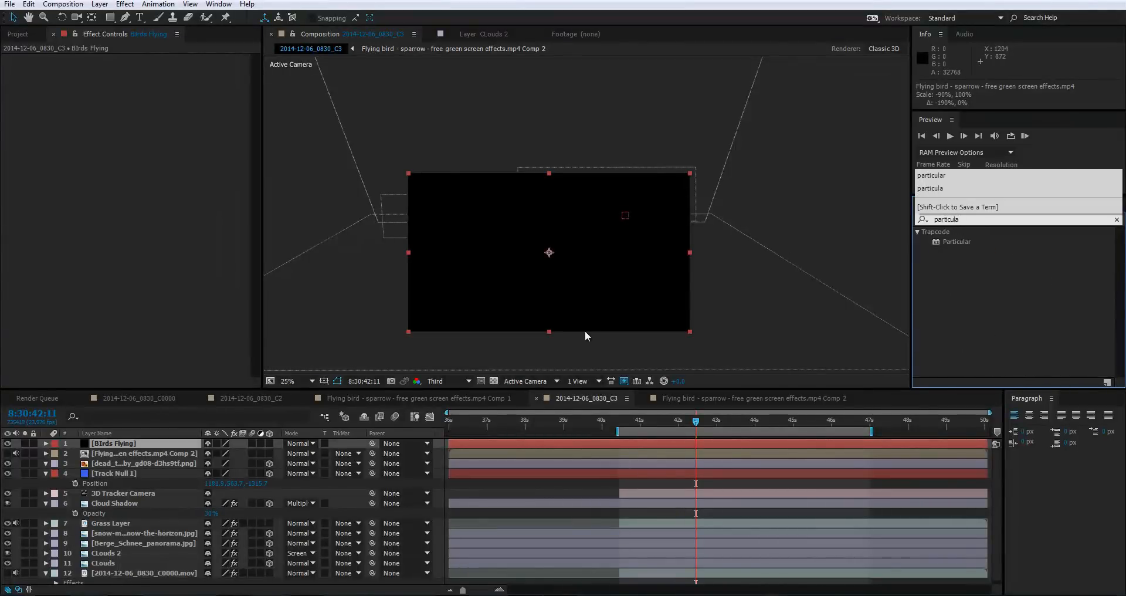
{"action": "left_click_drag", "start_coordinate": [939, 242], "coordinate": [499, 444]}
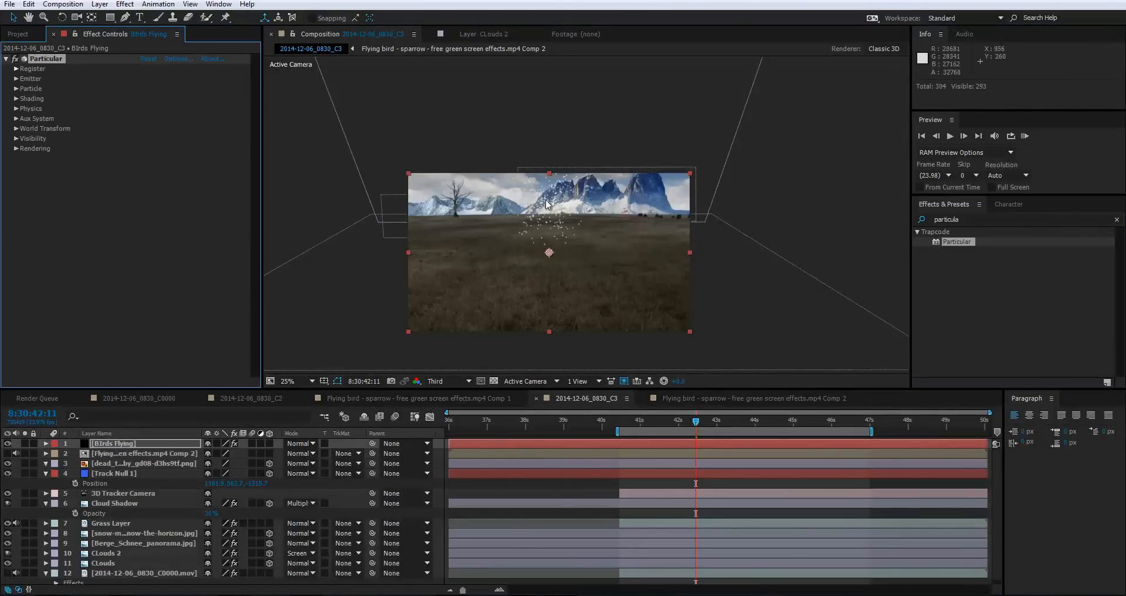
{"action": "scroll", "coordinate": [546, 209], "scroll_direction": "up", "scroll_amount": 2}
{"action": "scroll", "coordinate": [545, 208], "scroll_direction": "down", "scroll_amount": 2}
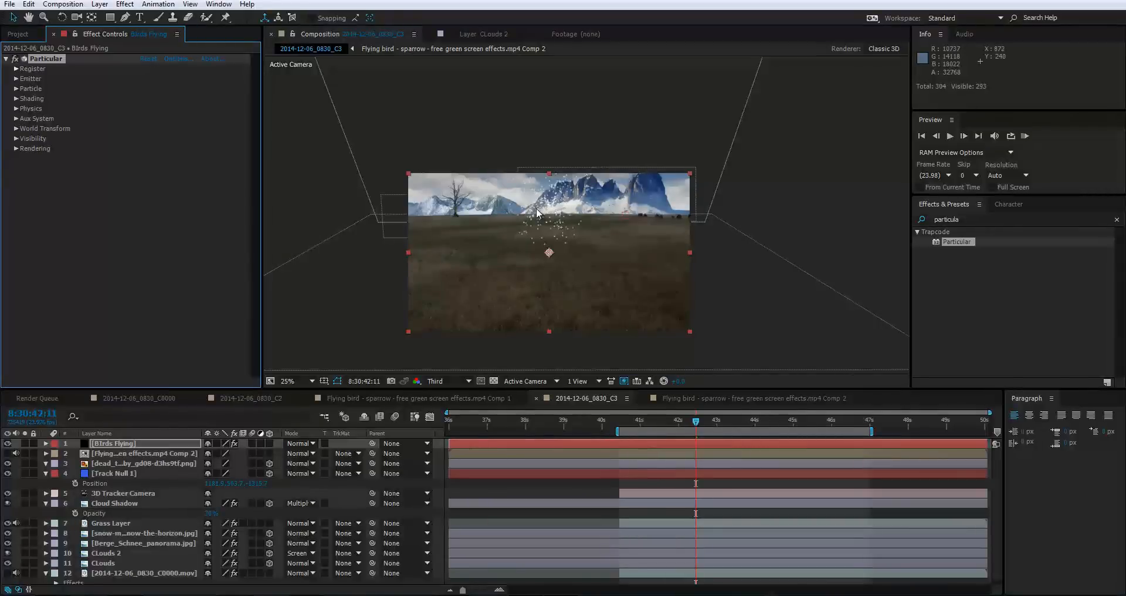
{"action": "key", "text": "space"}
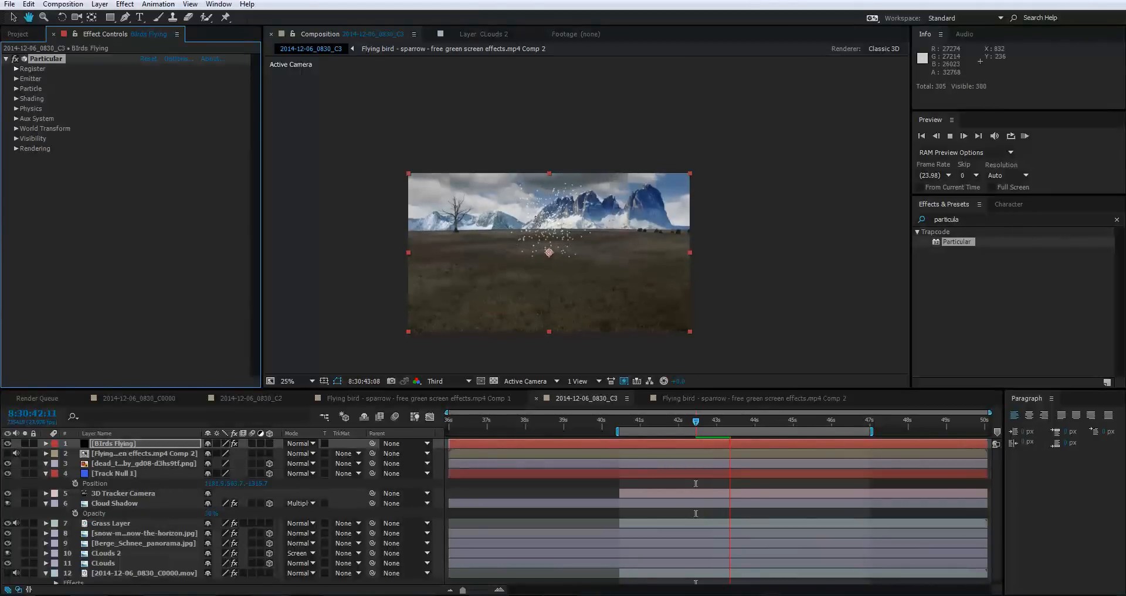
{"action": "key", "text": "space"}
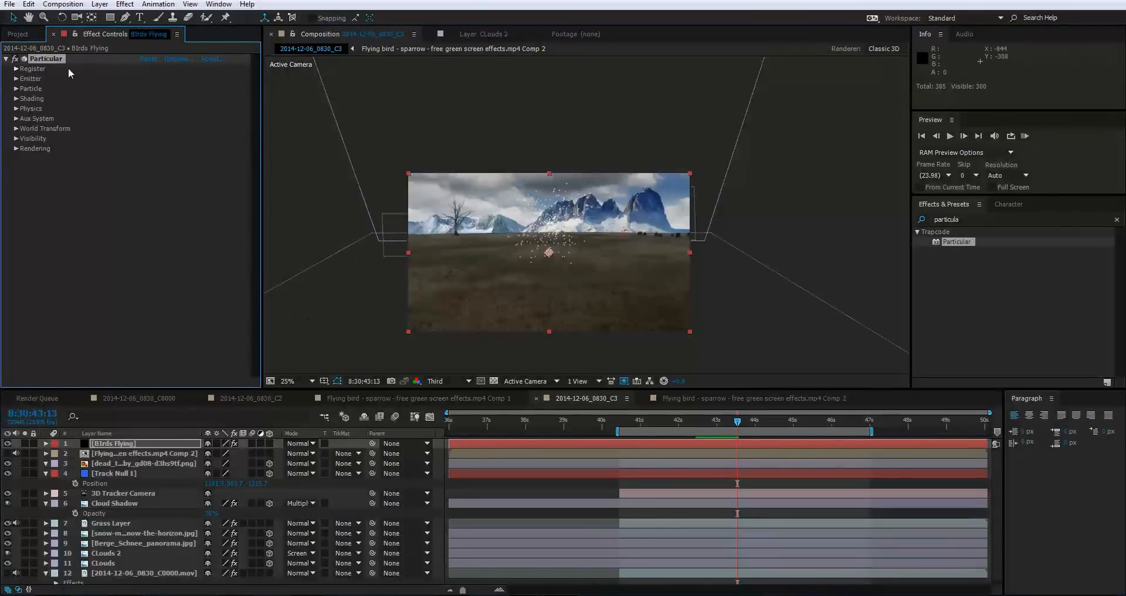
Set Particular's particle type to Sprite and use the Flying bird - sparrow Comp 2 layer as its texture, accepting the layer size warning.
{"action": "left_click", "coordinate": [17, 90]}
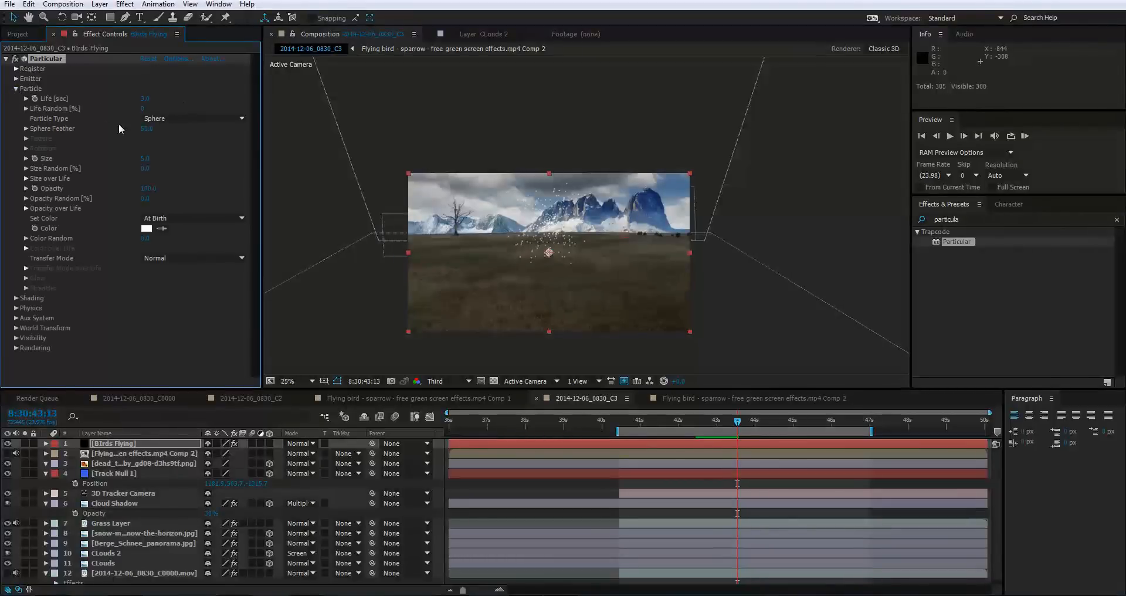
{"action": "left_click", "coordinate": [176, 118]}
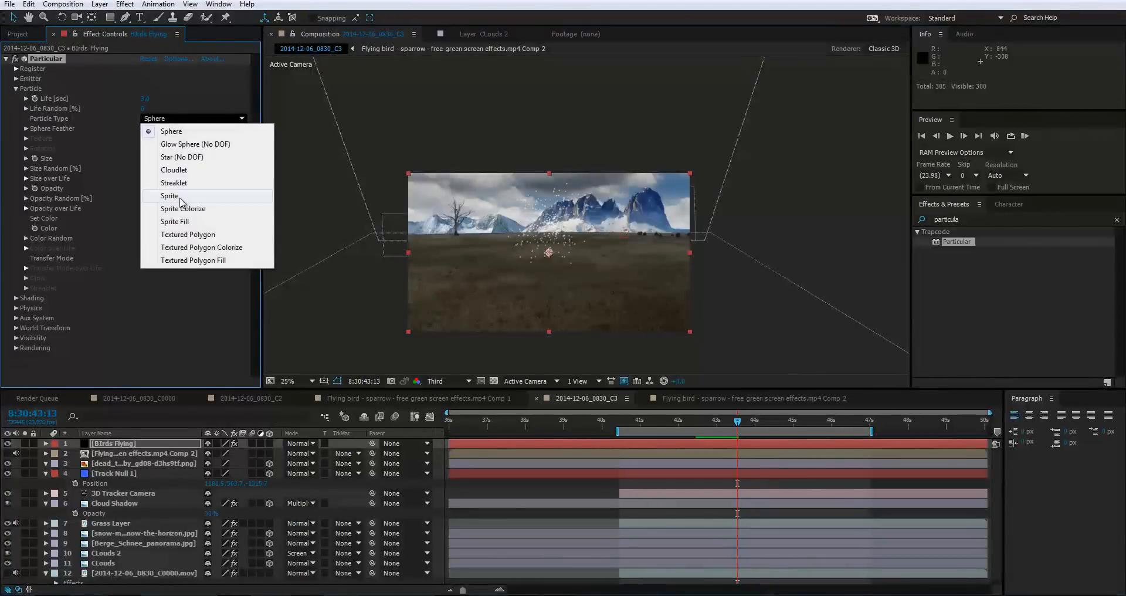
{"action": "left_click", "coordinate": [170, 196]}
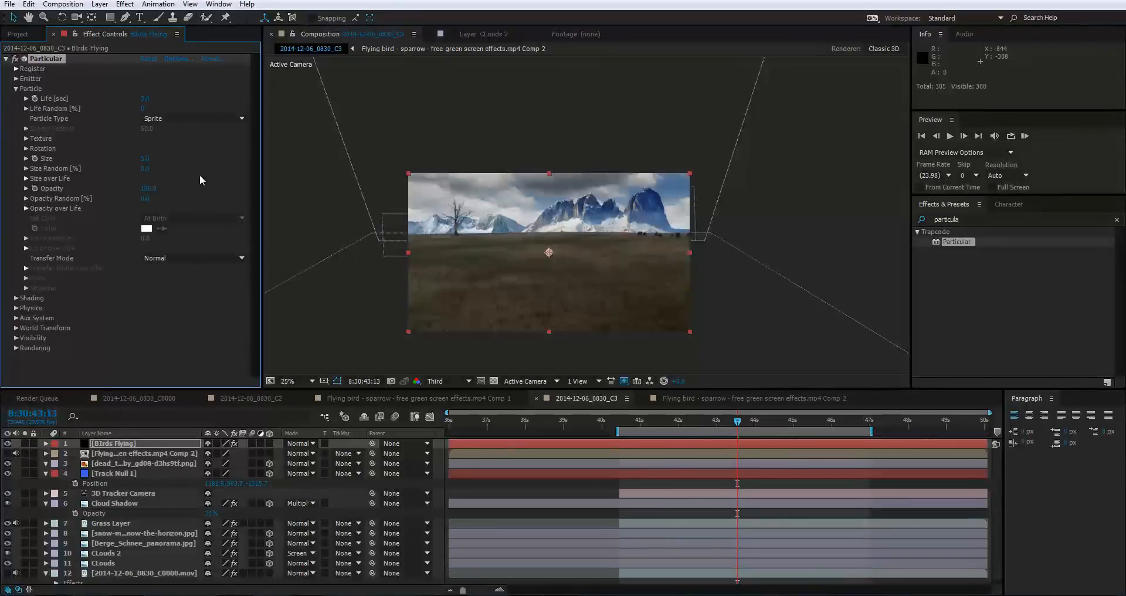
{"action": "left_click", "coordinate": [26, 138]}
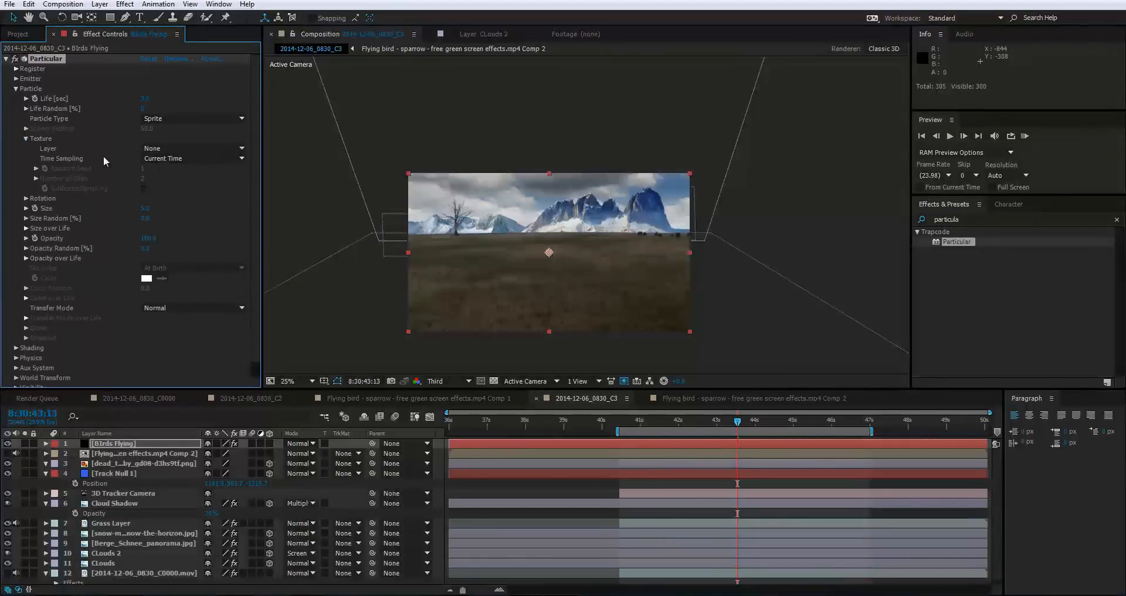
{"action": "left_click", "coordinate": [191, 149]}
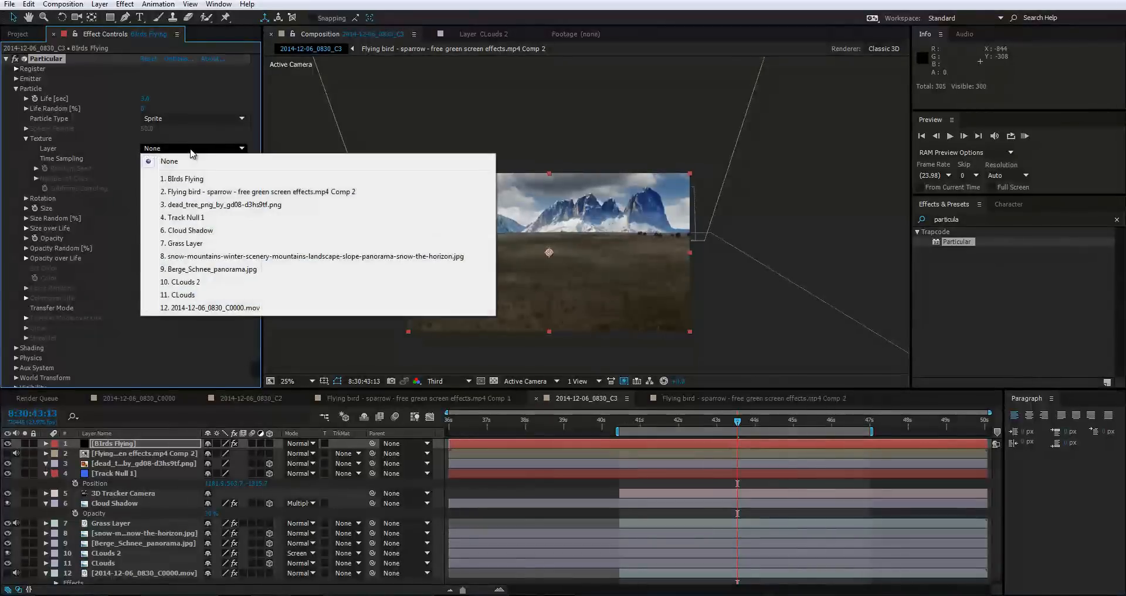
{"action": "left_click", "coordinate": [193, 194]}
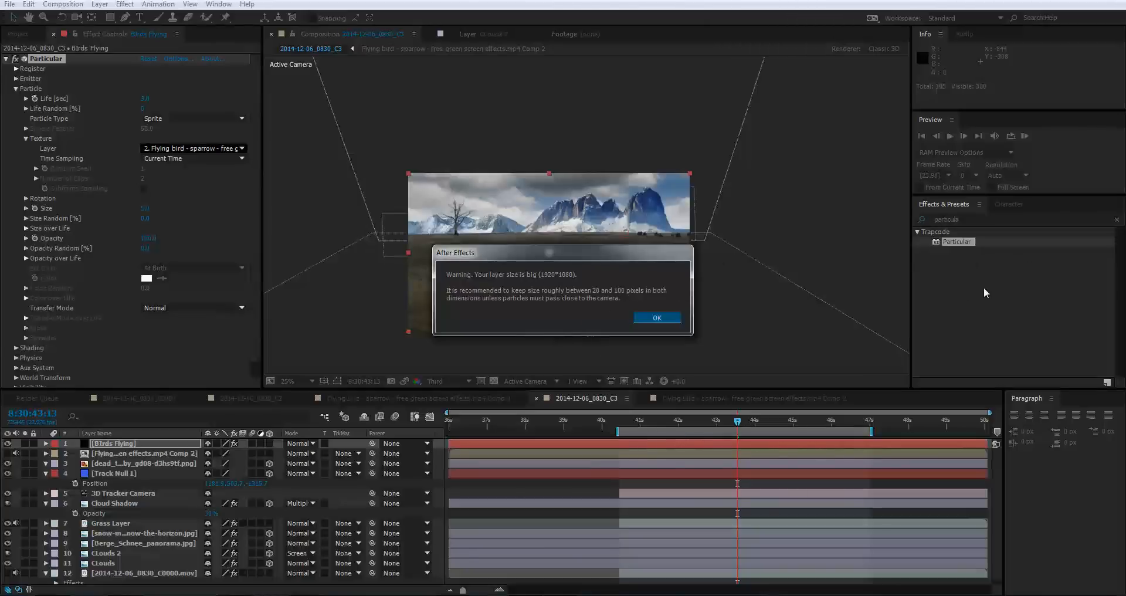
{"action": "left_click", "coordinate": [663, 317]}
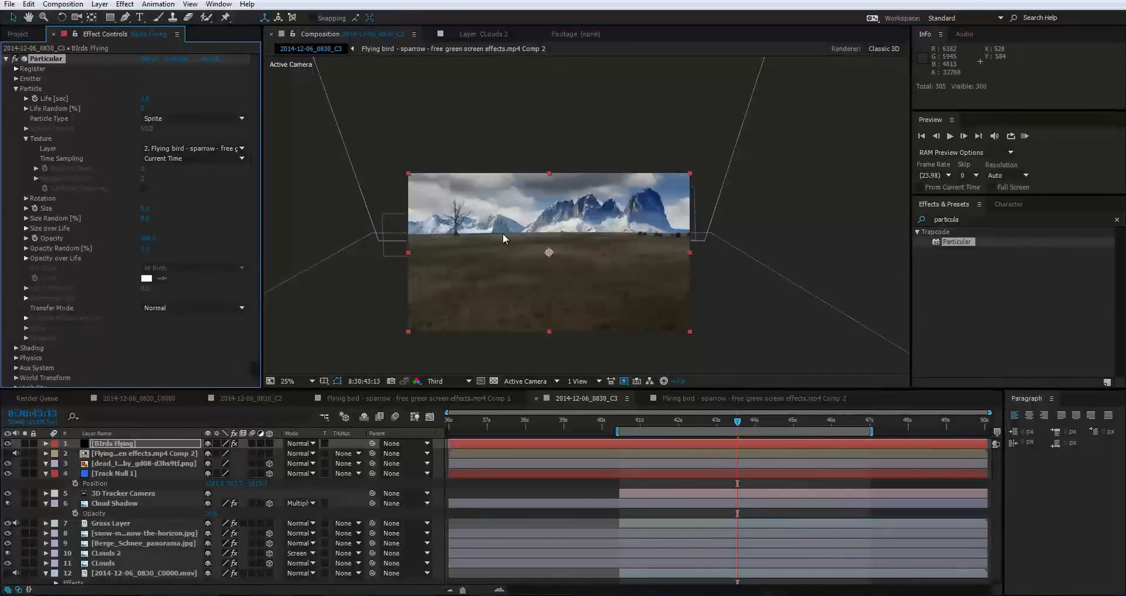
Increase the sprite particle size to about 142 and inspect the birds against the mountains.
{"action": "scroll", "coordinate": [497, 204], "scroll_direction": "up", "scroll_amount": 3}
{"action": "scroll", "coordinate": [497, 205], "scroll_direction": "down", "scroll_amount": 1}
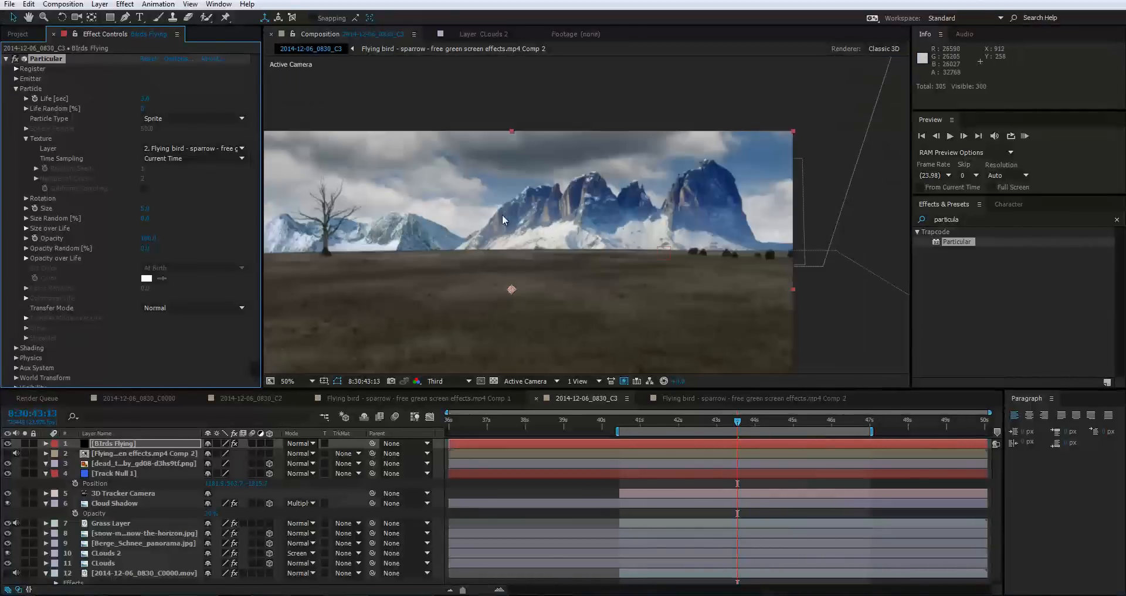
{"action": "key", "text": "comma"}
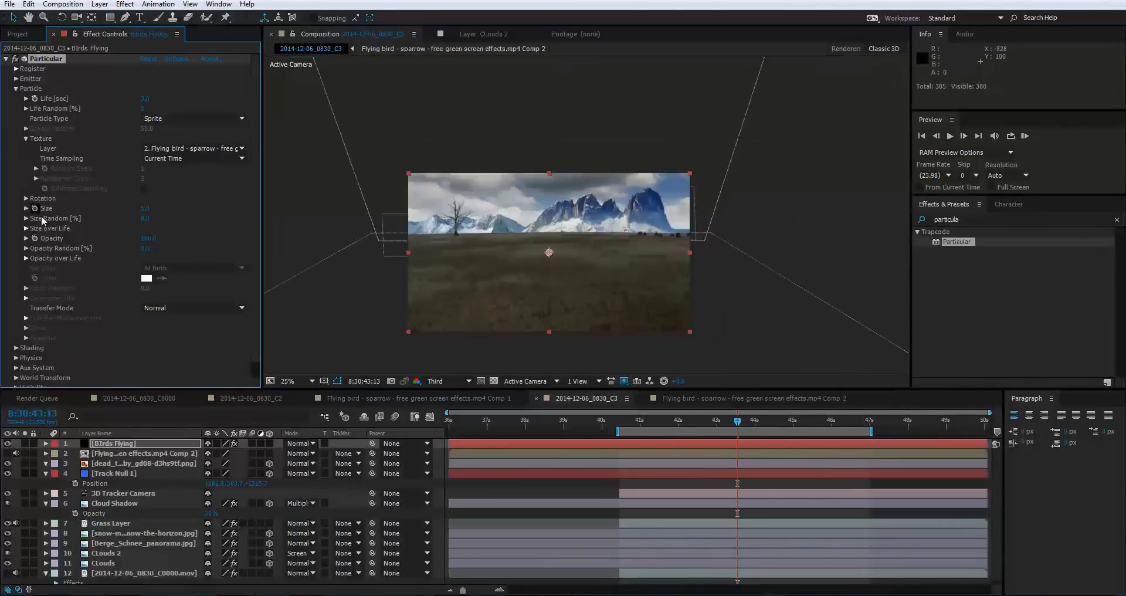
{"action": "left_click_drag", "start_coordinate": [147, 209], "coordinate": [223, 208]}
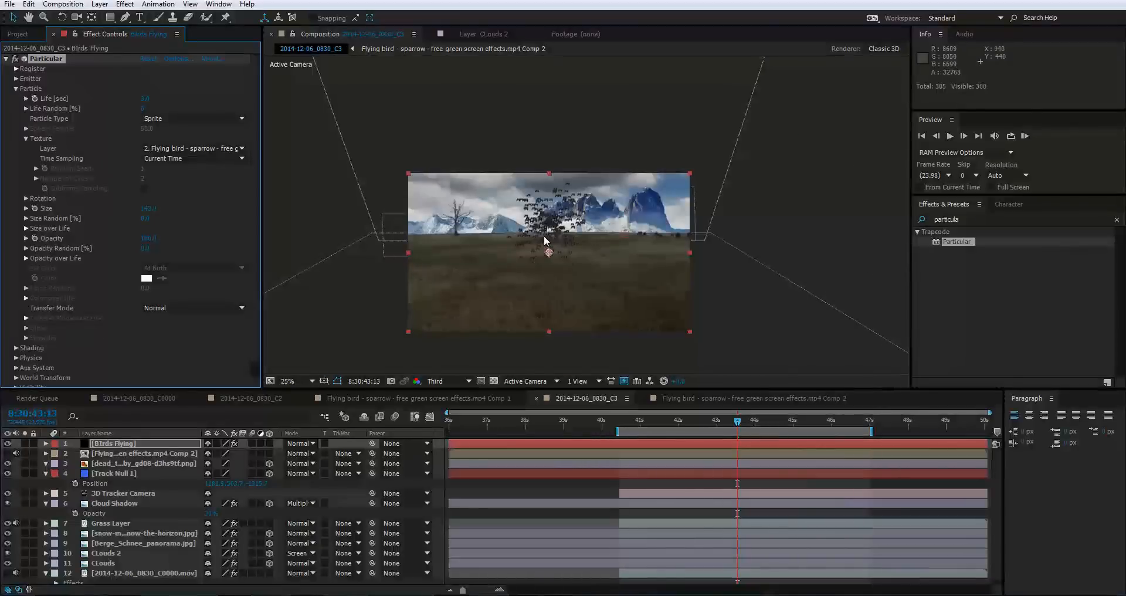
{"action": "scroll", "coordinate": [505, 243], "scroll_direction": "up", "scroll_amount": 2}
{"action": "scroll", "coordinate": [484, 253], "scroll_direction": "down", "scroll_amount": 1}
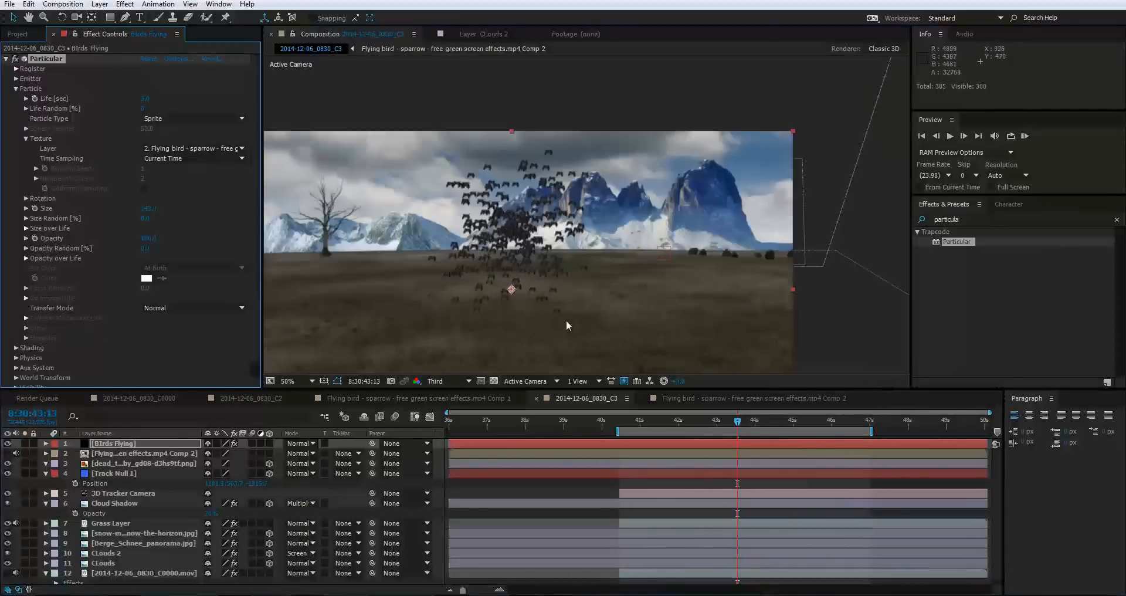
Preview the bird sprites from 8:30:43:13 and set the texture's time sampling to Random - Loop.
{"action": "key", "text": "space"}
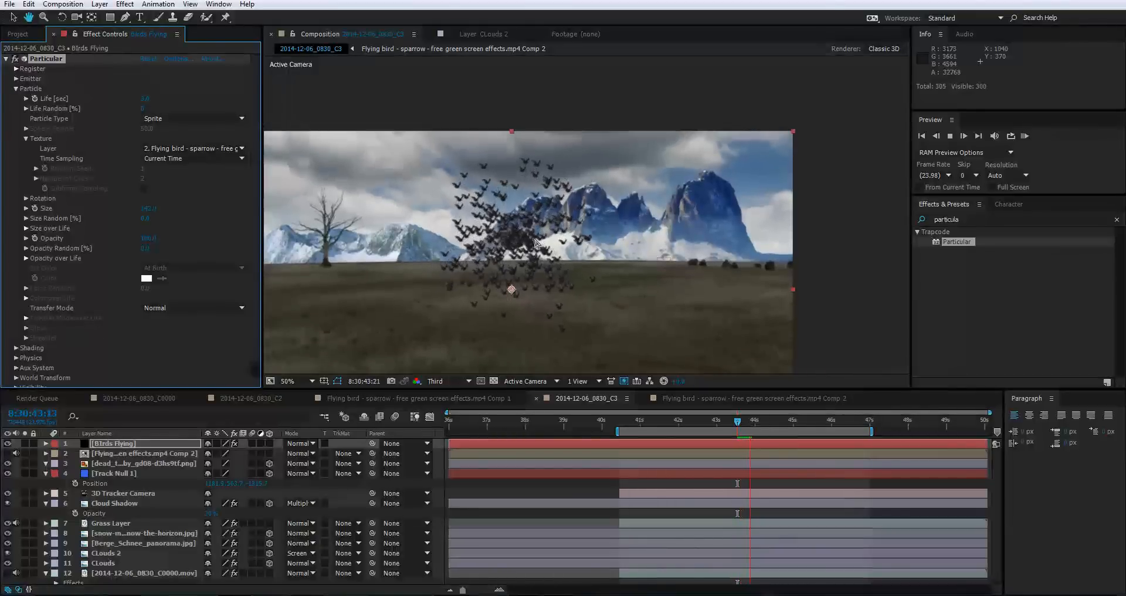
{"action": "key", "text": "space"}
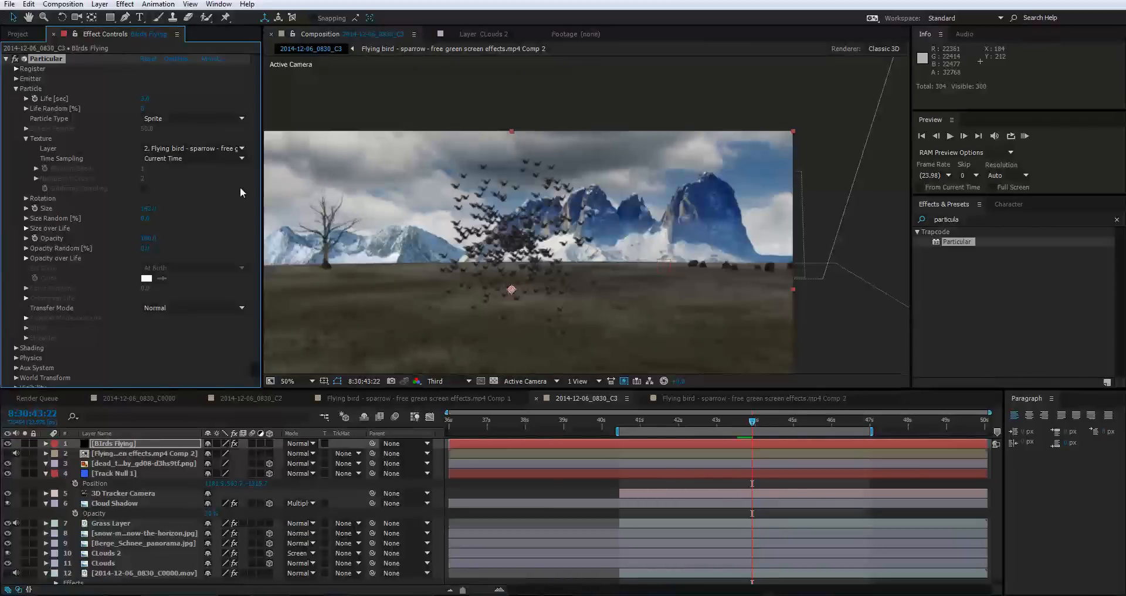
{"action": "left_click", "coordinate": [177, 158]}
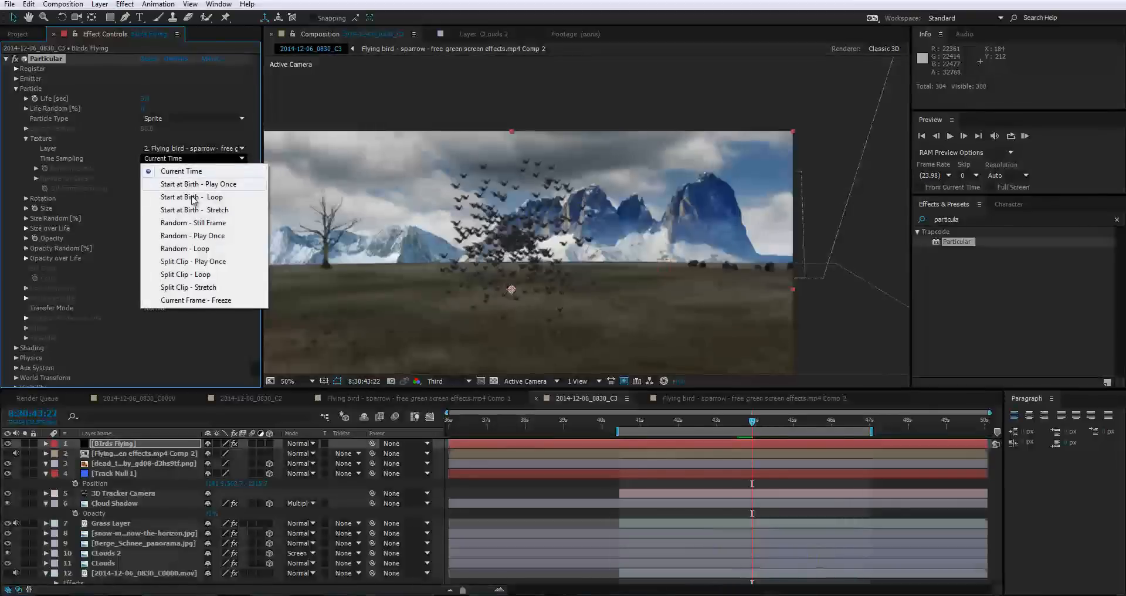
{"action": "left_click", "coordinate": [201, 249]}
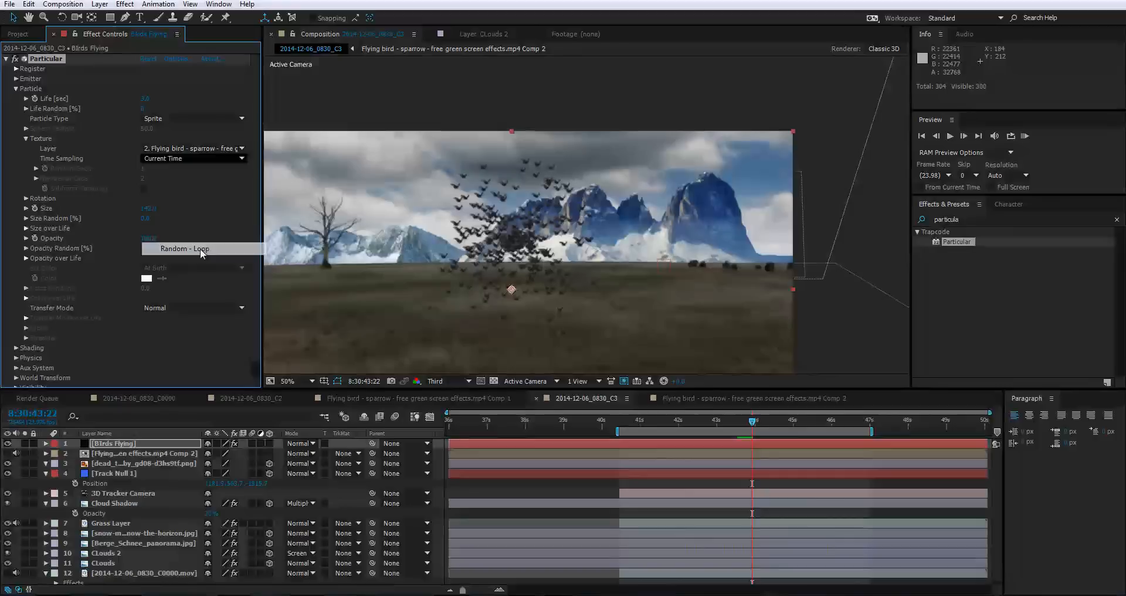
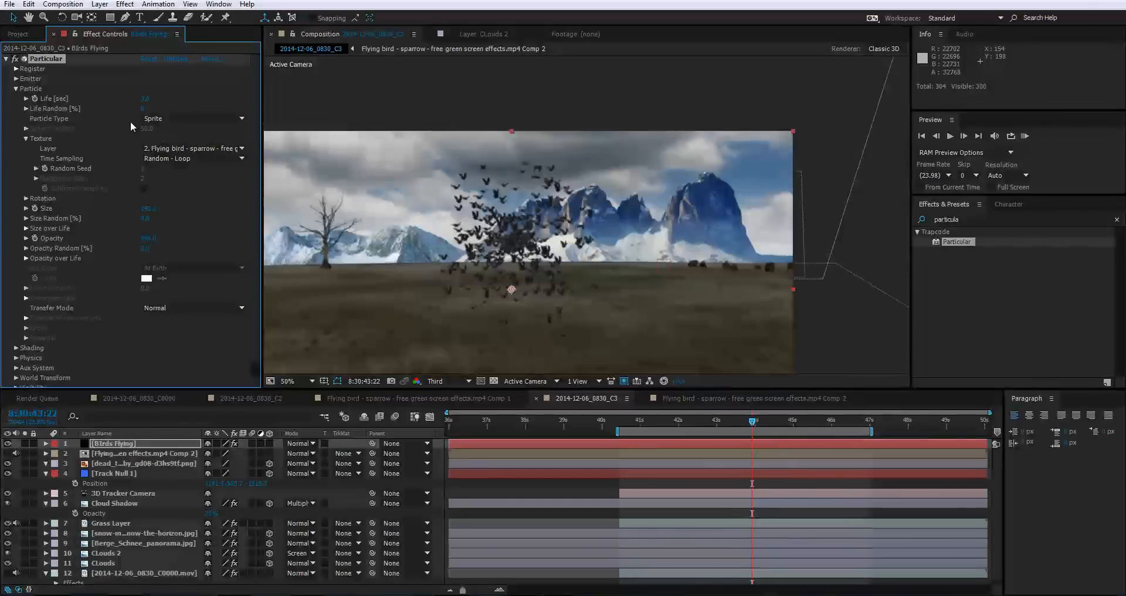
Switch Particular's particle type back to Sphere for setting up the emitter.
{"action": "left_click", "coordinate": [199, 116]}
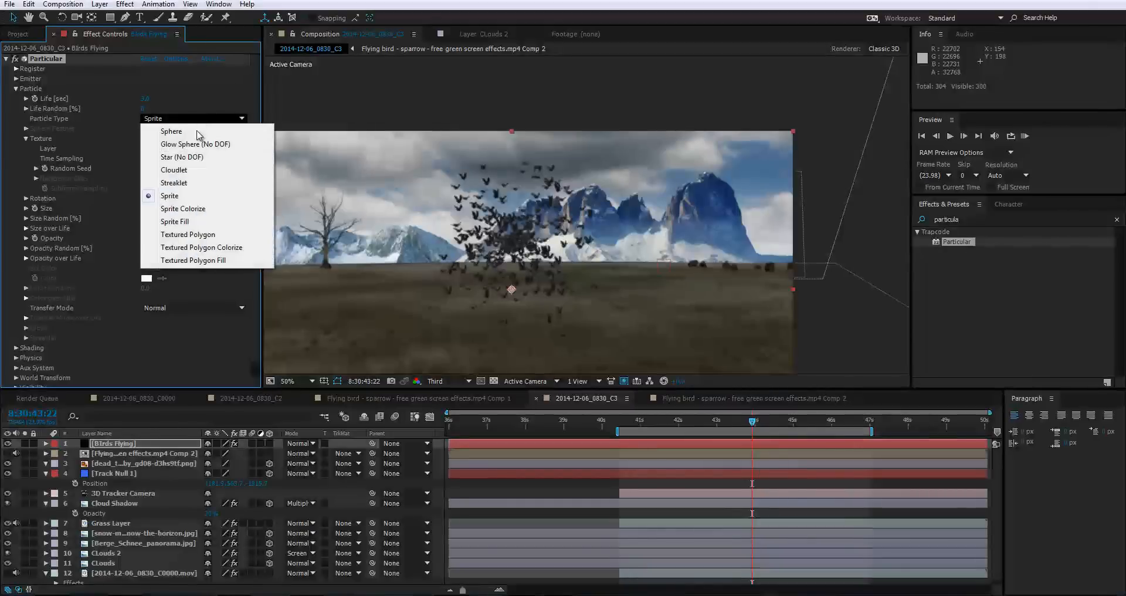
{"action": "left_click", "coordinate": [197, 132]}
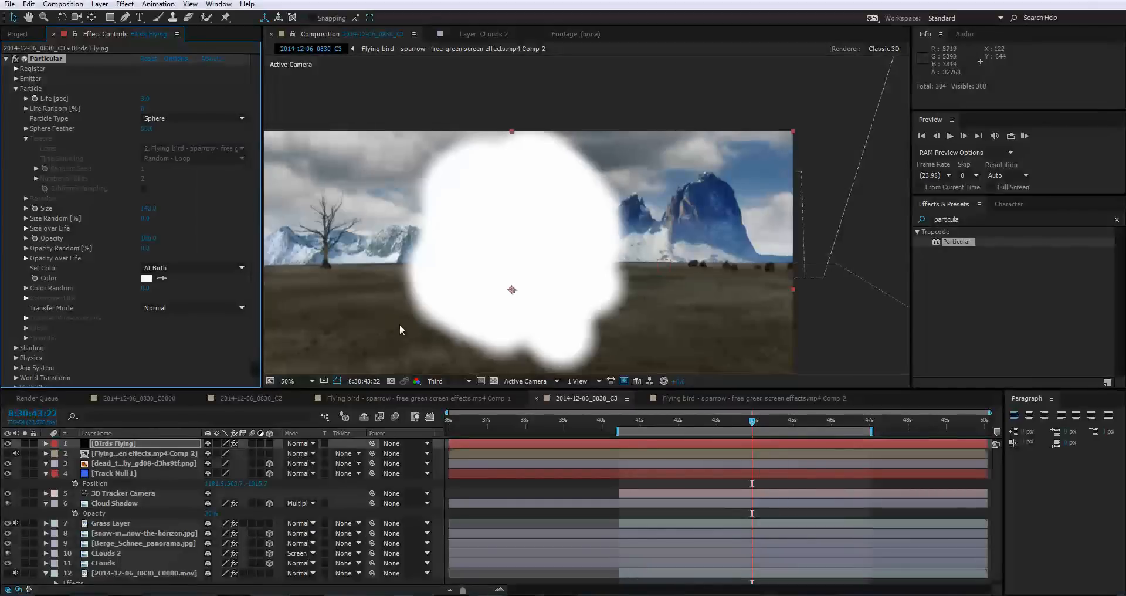
{"action": "key", "text": "comma"}
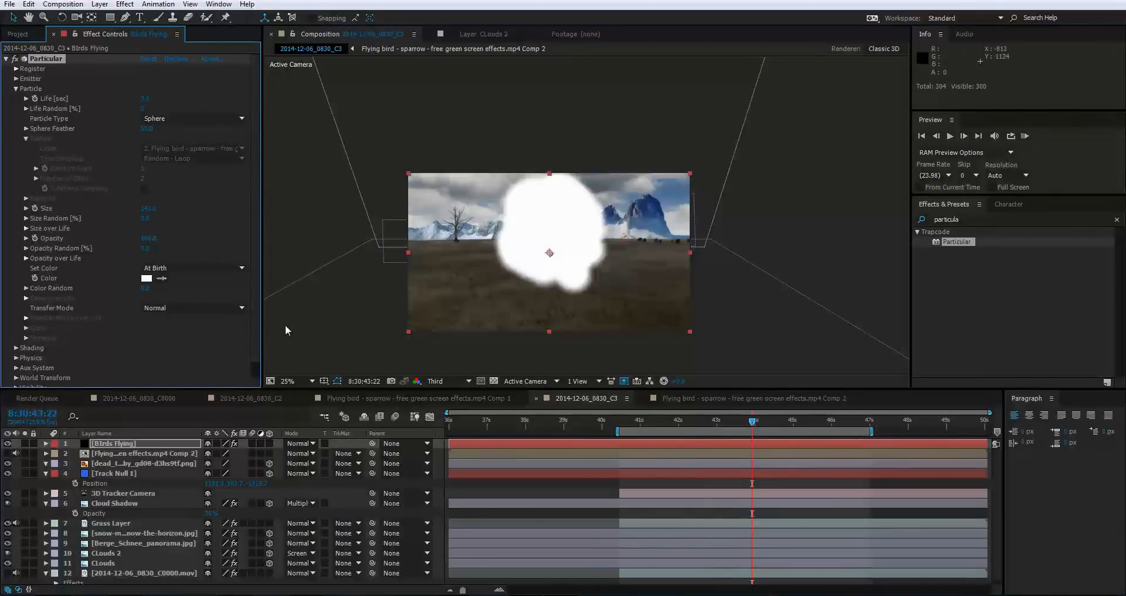
{"action": "scroll", "coordinate": [212, 202], "scroll_direction": "down", "scroll_amount": 1}
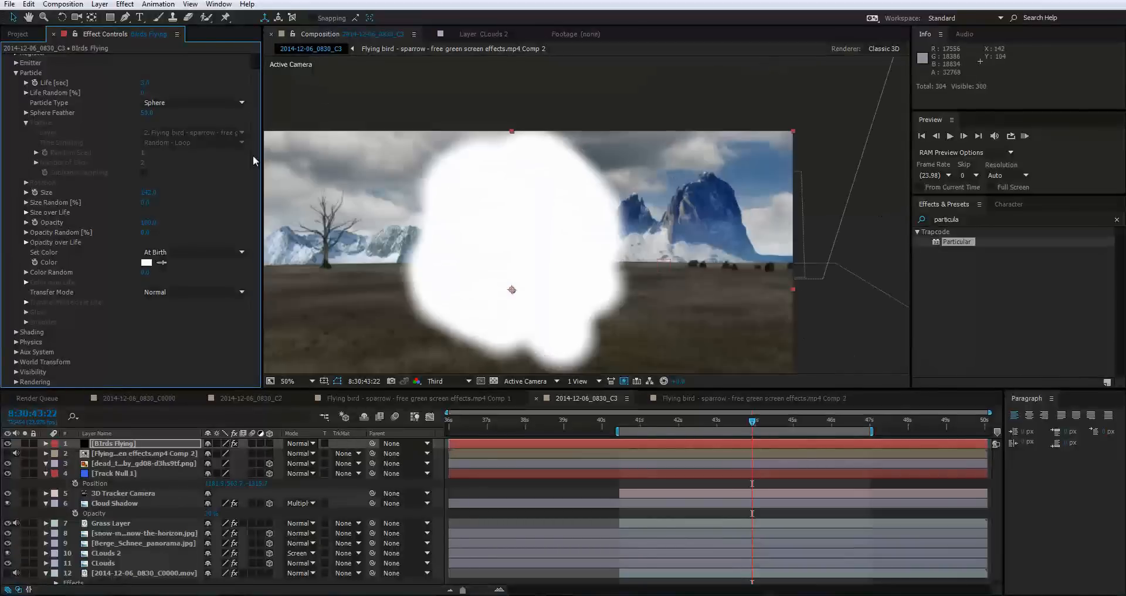
{"action": "scroll", "coordinate": [256, 195], "scroll_direction": "up", "scroll_amount": 1}
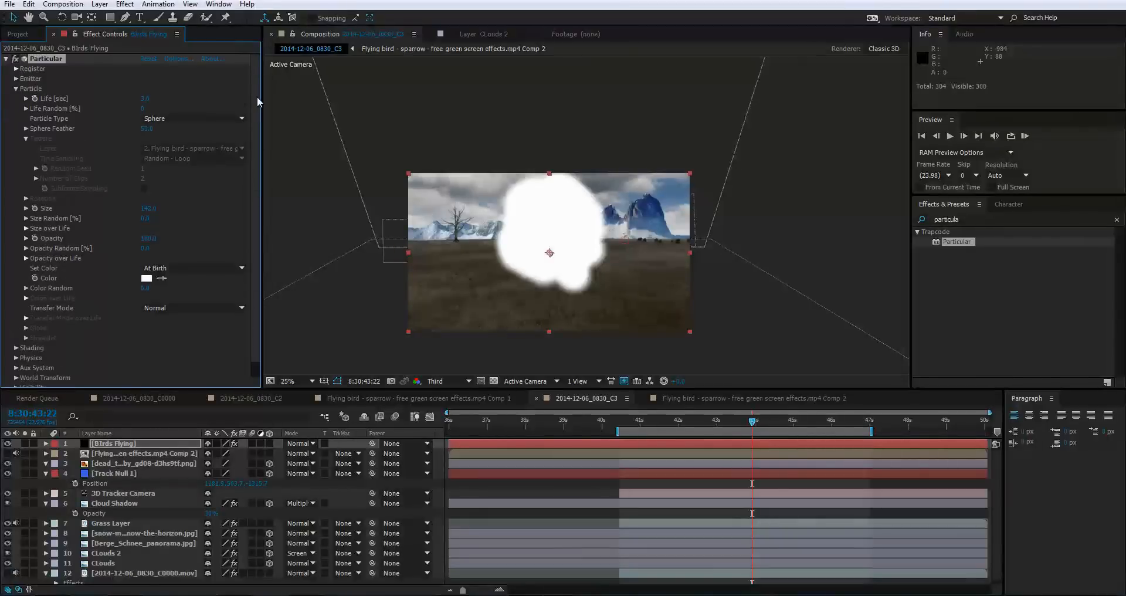
Move Particular's emitter outside the right edge of the frame, to a Position XY of about 2540, 70.
{"action": "left_click", "coordinate": [17, 79]}
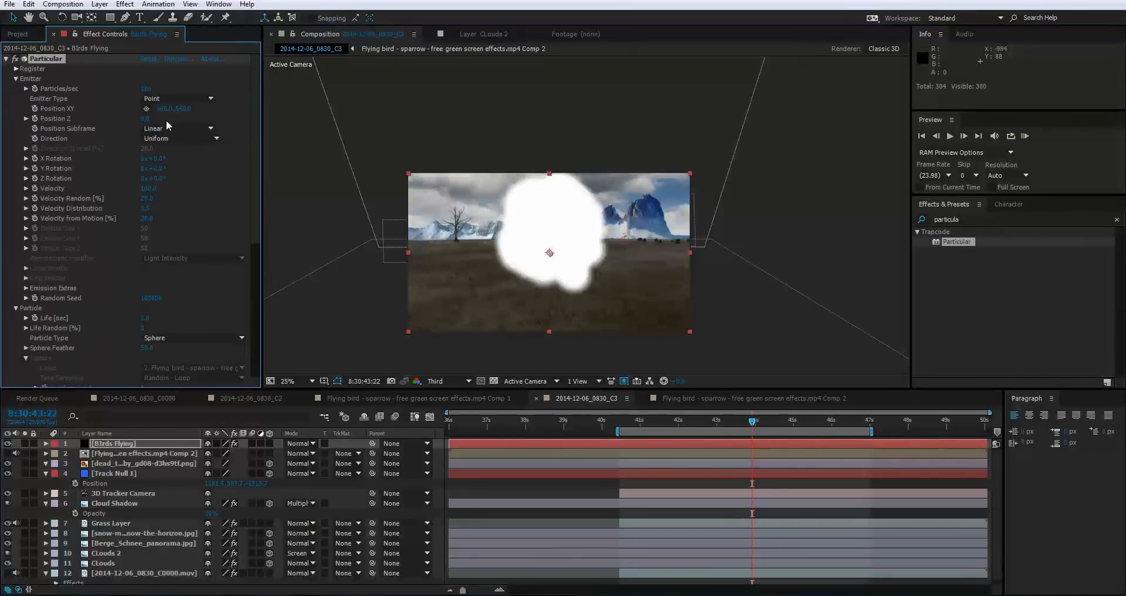
{"action": "left_click_drag", "start_coordinate": [174, 109], "coordinate": [1125, 161]}
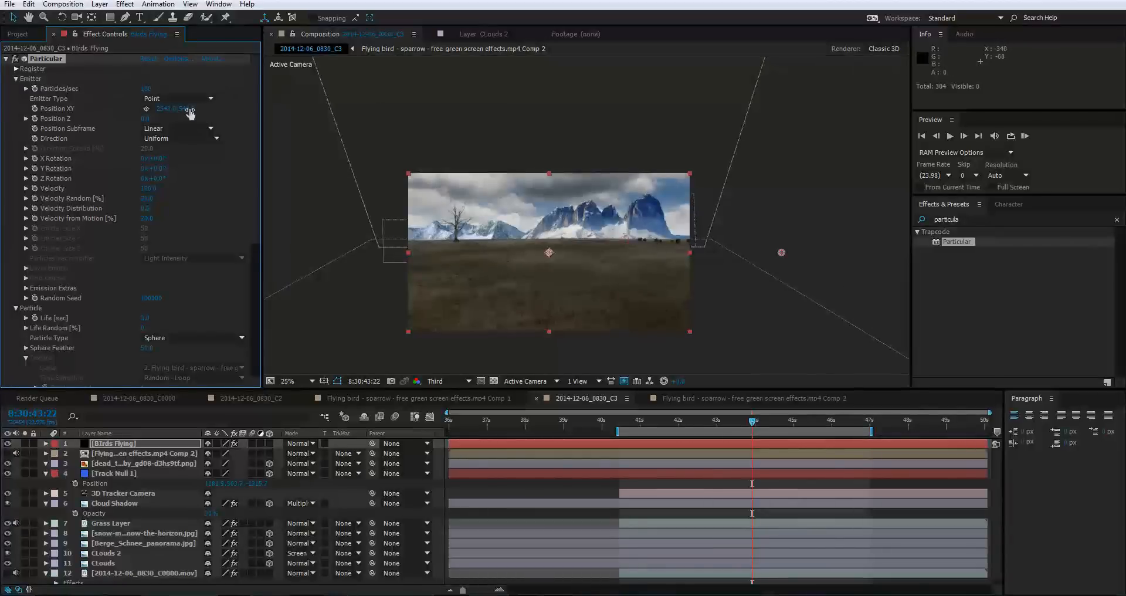
{"action": "left_click_drag", "start_coordinate": [188, 110], "coordinate": [2, 199]}
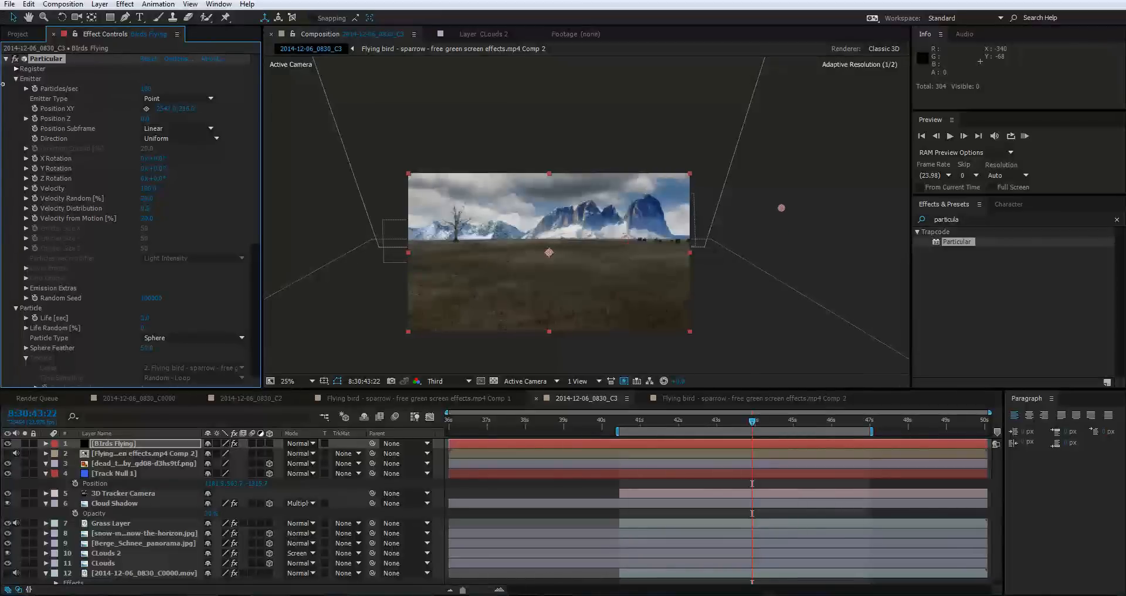
{"action": "mouse_move", "coordinate": [183, 109]}
{"action": "left_mouse_down"}
{"action": "mouse_move", "coordinate": [125, 104]}
{"action": "mouse_move", "coordinate": [141, 109]}
{"action": "left_mouse_up"}
Shift the BIrds Flying layer to start at 8:30:40:11, where the tracked shot begins, and preview it from there.
{"action": "left_click", "coordinate": [626, 422]}
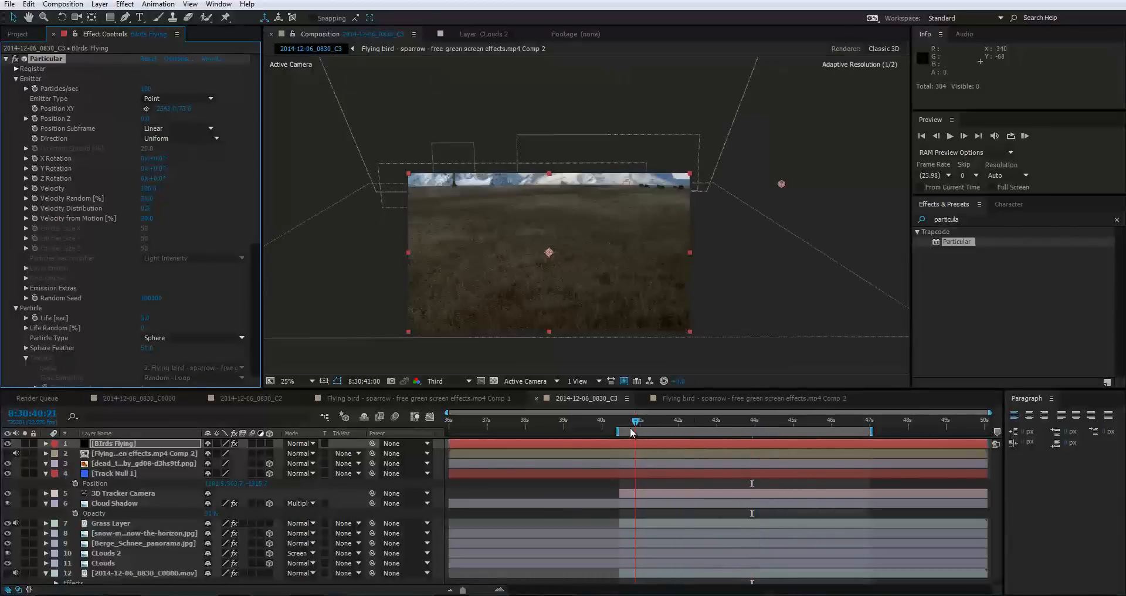
{"action": "left_click_drag", "start_coordinate": [618, 429], "coordinate": [788, 431]}
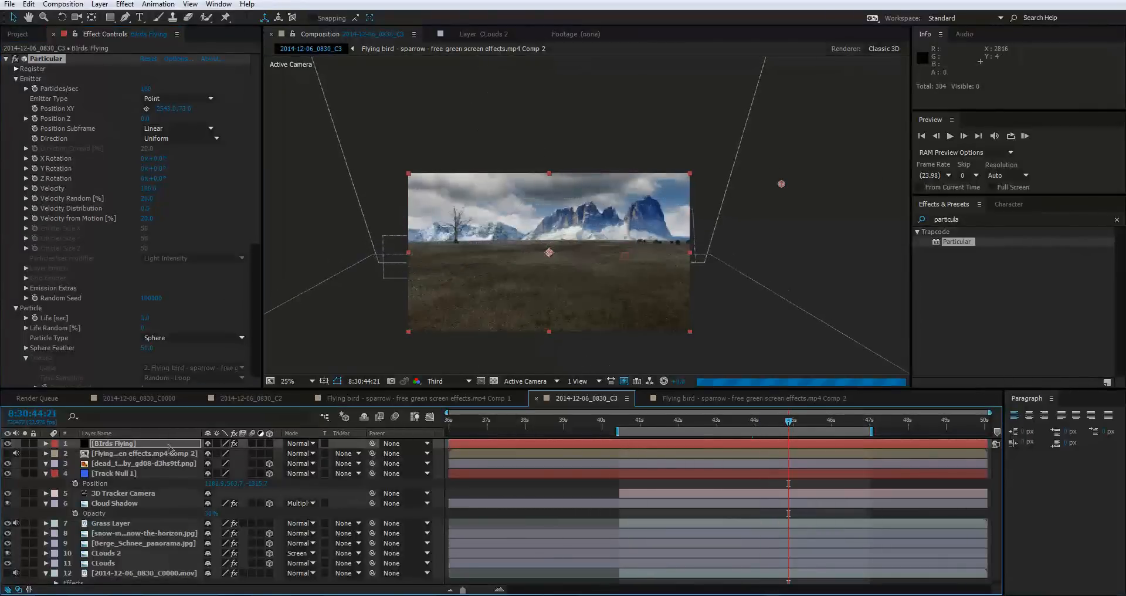
{"action": "mouse_move", "coordinate": [633, 424]}
{"action": "left_mouse_down"}
{"action": "mouse_move", "coordinate": [451, 437]}
{"action": "mouse_move", "coordinate": [619, 429]}
{"action": "left_mouse_up"}
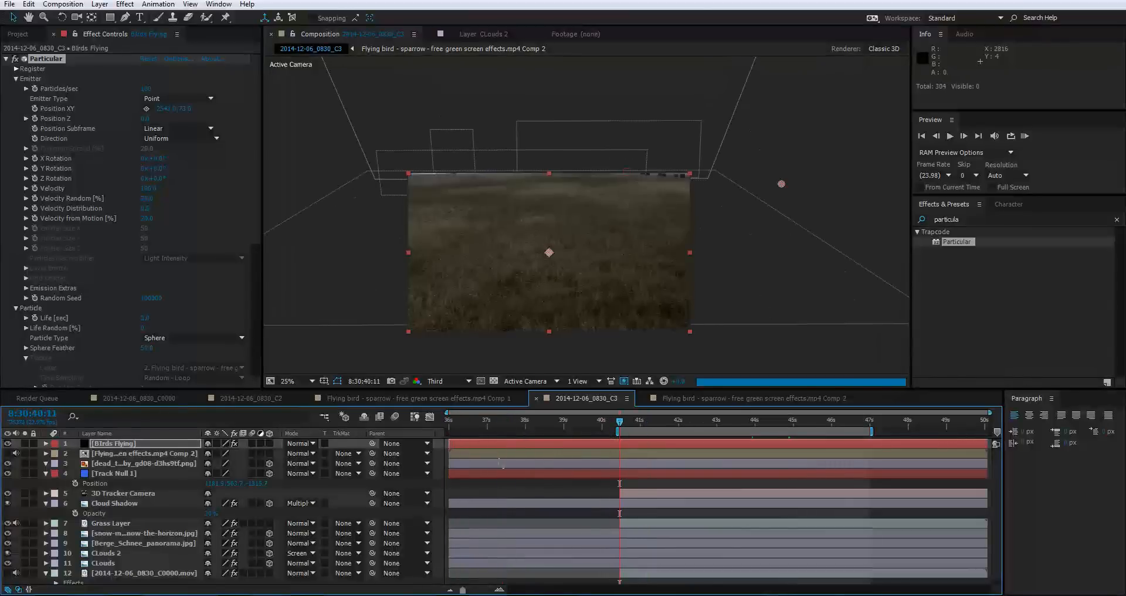
{"action": "left_click_drag", "start_coordinate": [491, 445], "coordinate": [631, 442]}
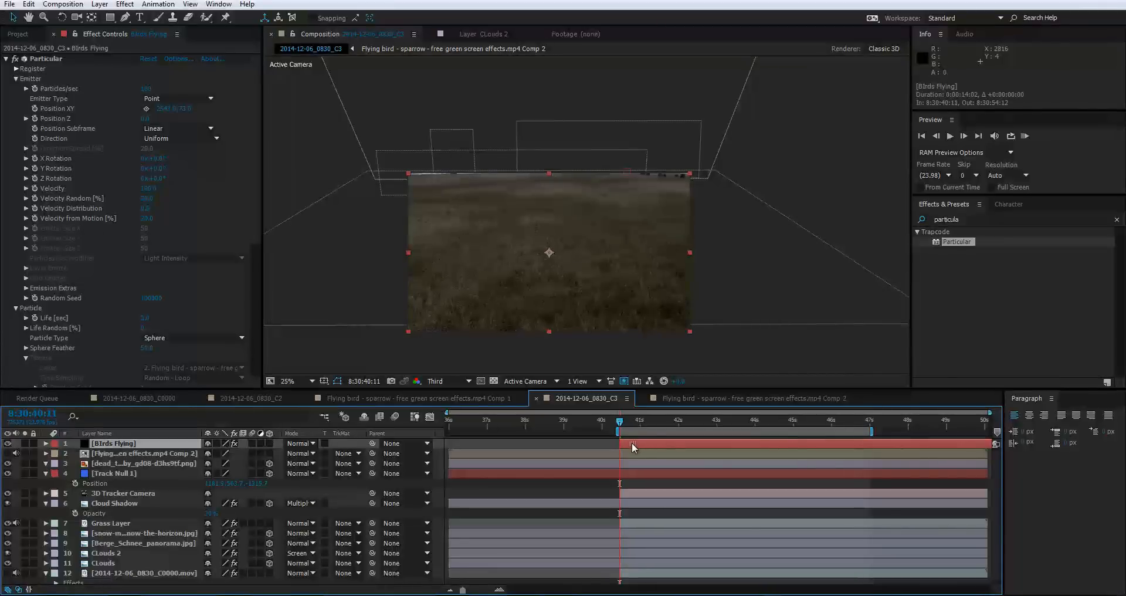
{"action": "key", "text": "space"}
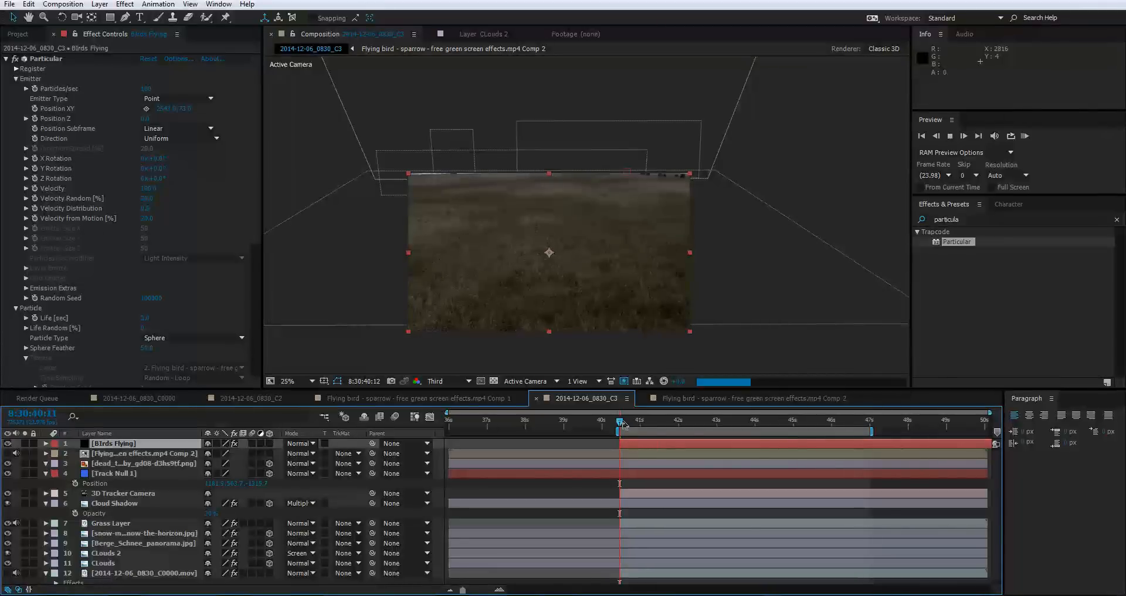
At 8:30:44:11, blow the BIrds Flying particles leftward across the frame with a Particular Wind X of about -665.
{"action": "left_click_drag", "start_coordinate": [627, 424], "coordinate": [774, 428]}
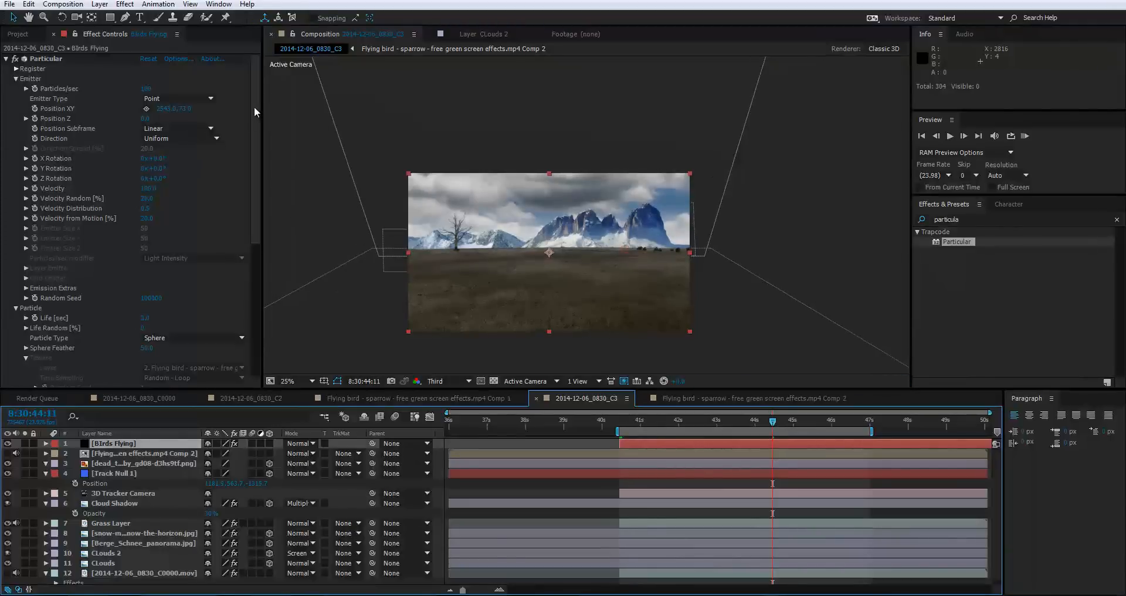
{"action": "left_click_drag", "start_coordinate": [254, 107], "coordinate": [245, 253]}
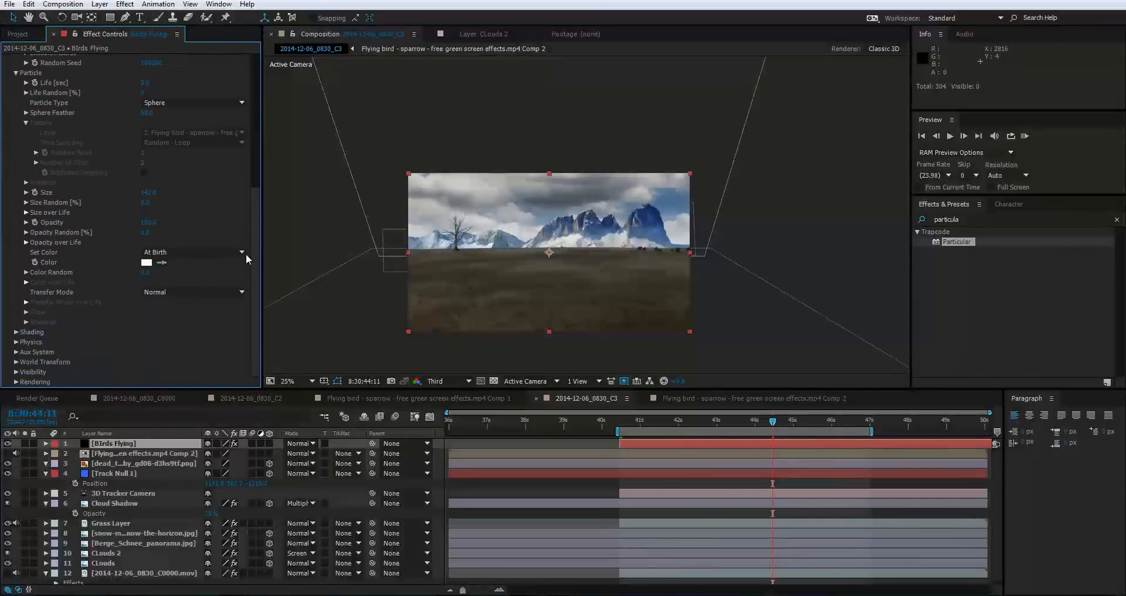
{"action": "left_click", "coordinate": [17, 343]}
{"action": "scroll", "coordinate": [124, 332], "scroll_direction": "down", "scroll_amount": 2}
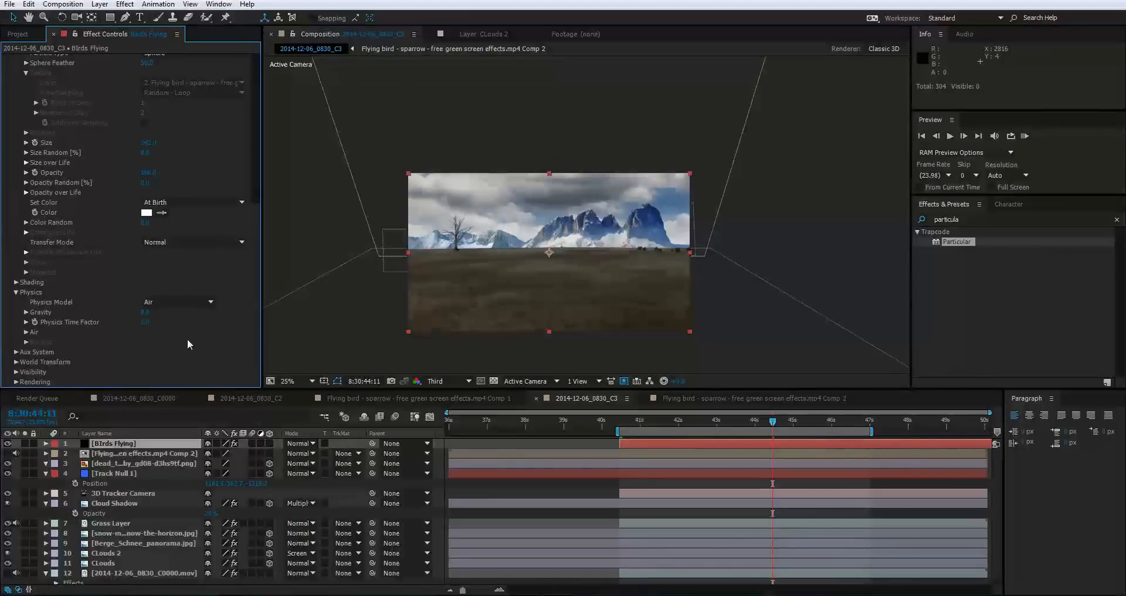
{"action": "left_click", "coordinate": [26, 332]}
{"action": "scroll", "coordinate": [188, 305], "scroll_direction": "down", "scroll_amount": 3}
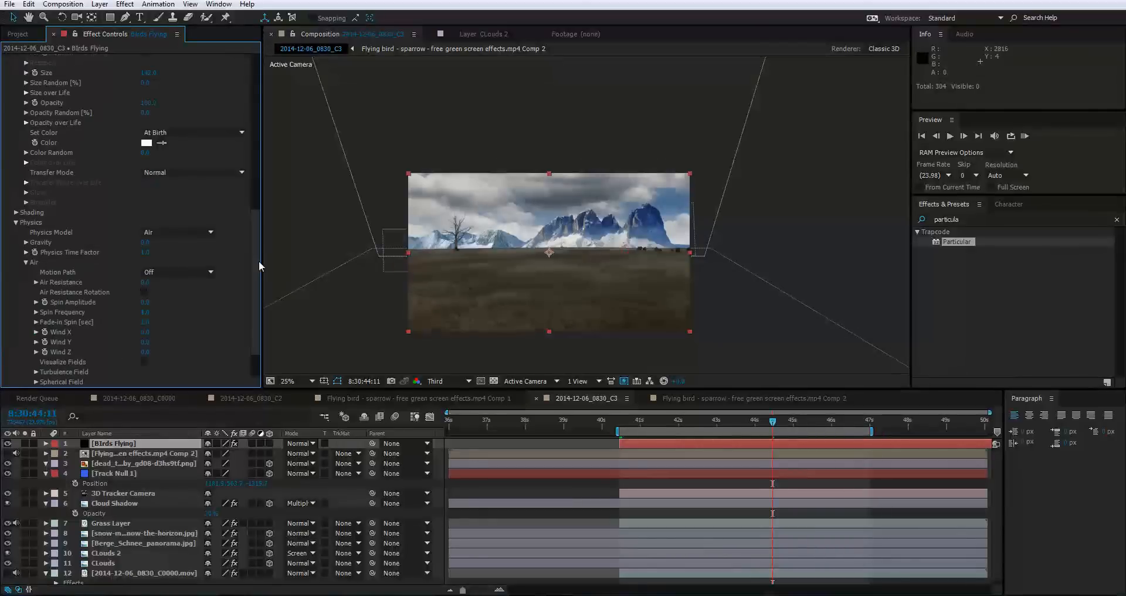
{"action": "scroll", "coordinate": [256, 268], "scroll_direction": "down", "scroll_amount": 2}
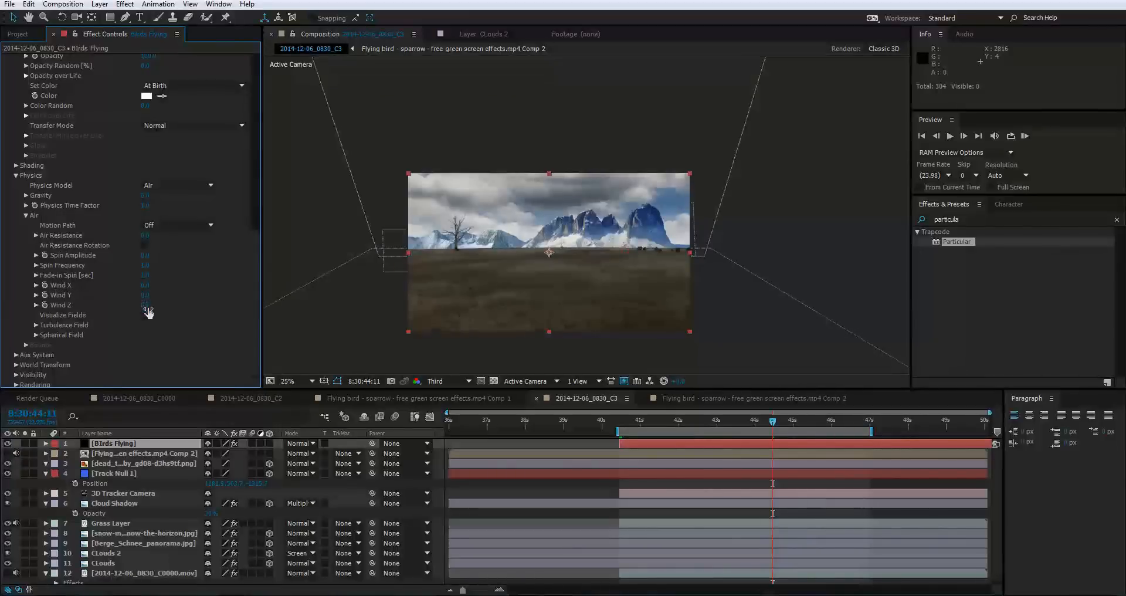
{"action": "left_click", "coordinate": [719, 399]}
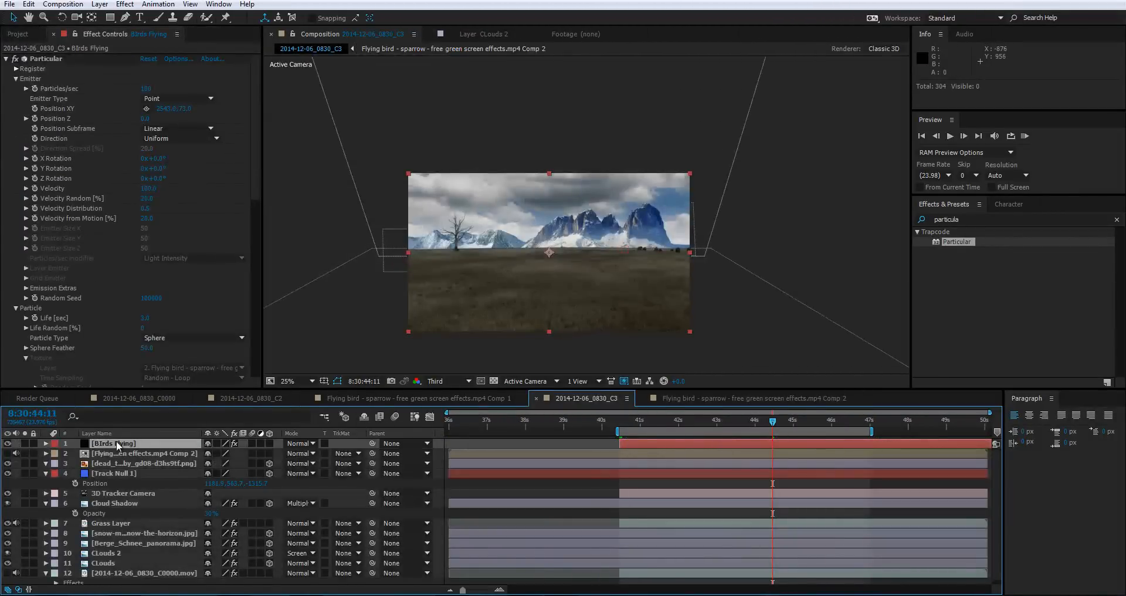
{"action": "scroll", "coordinate": [122, 167], "scroll_direction": "down", "scroll_amount": 10}
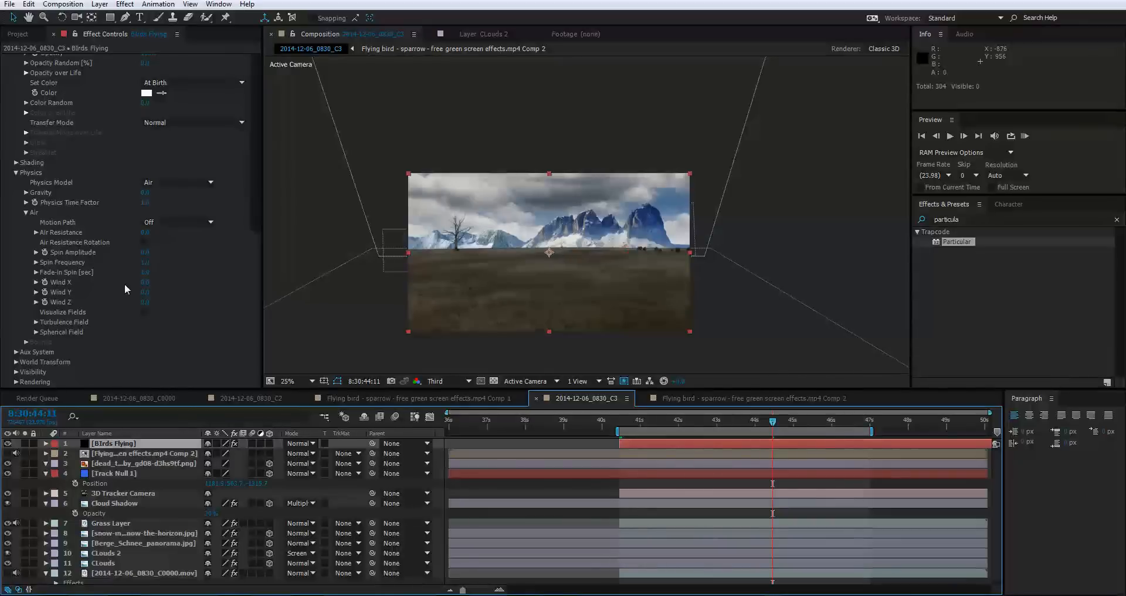
{"action": "left_click_drag", "start_coordinate": [144, 286], "coordinate": [2, 410]}
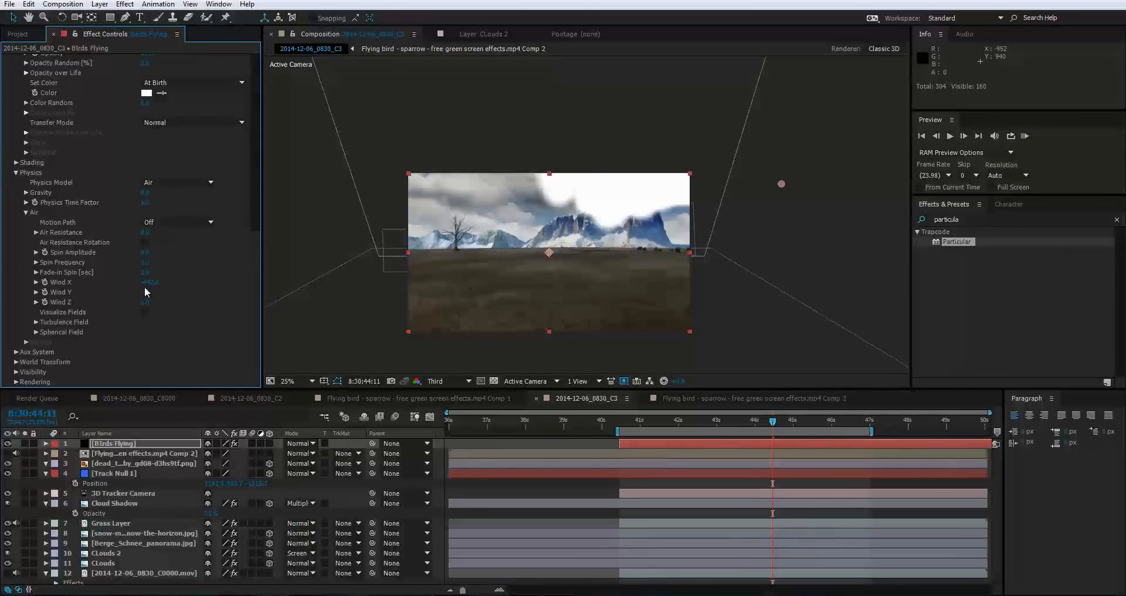
{"action": "left_click_drag", "start_coordinate": [146, 283], "coordinate": [2, 283]}
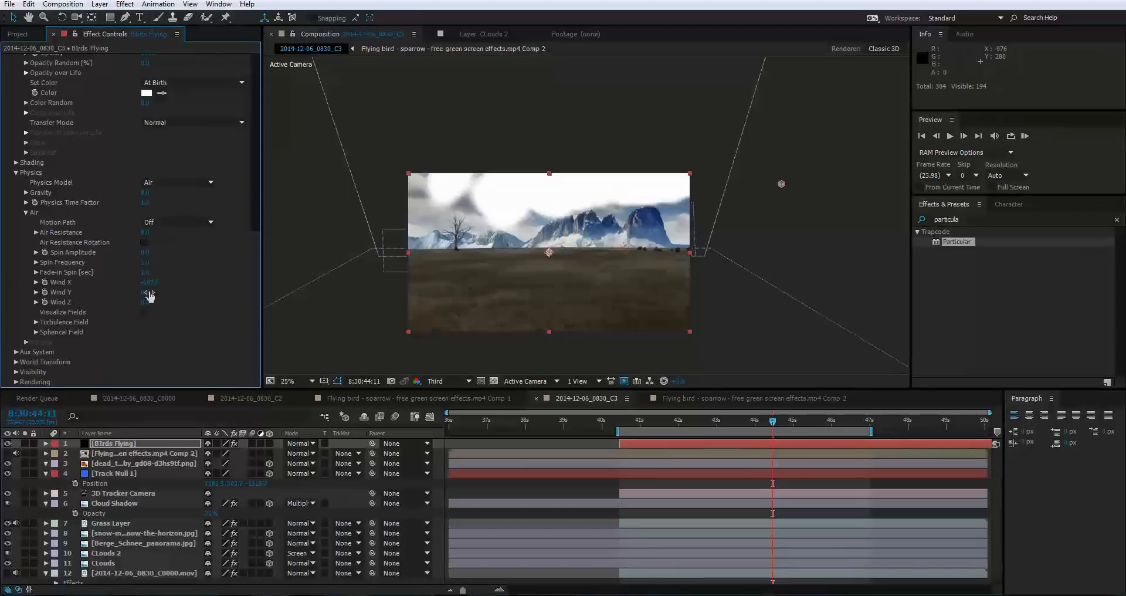
{"action": "left_click_drag", "start_coordinate": [147, 283], "coordinate": [207, 284]}
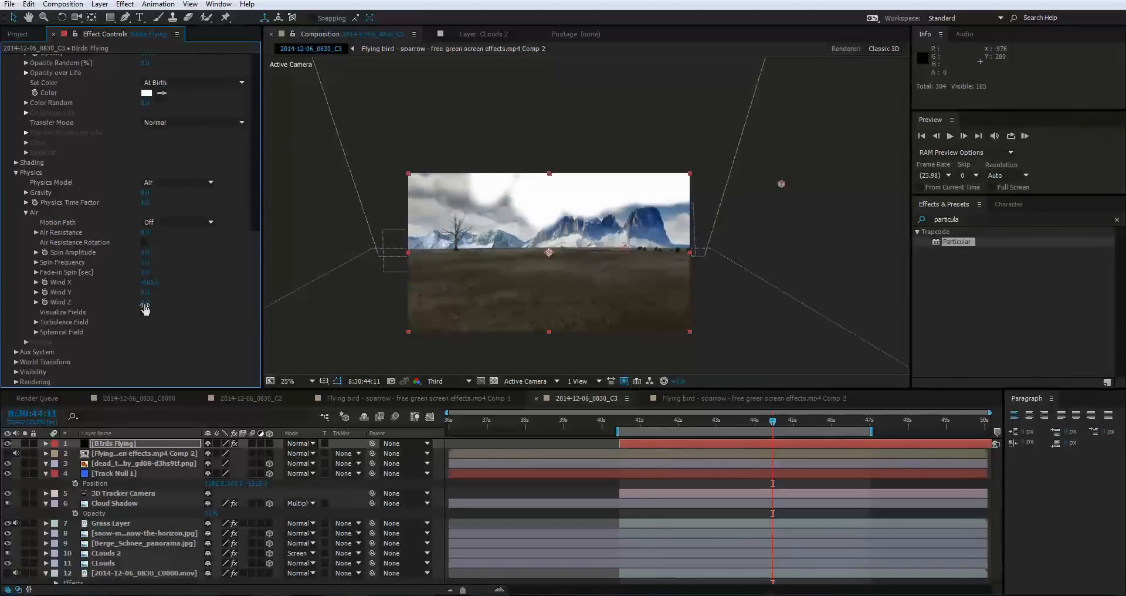
Try positive and negative Wind Z strengths, settling on a negative value that brings the particles toward the camera.
{"action": "left_click_drag", "start_coordinate": [154, 302], "coordinate": [843, 323]}
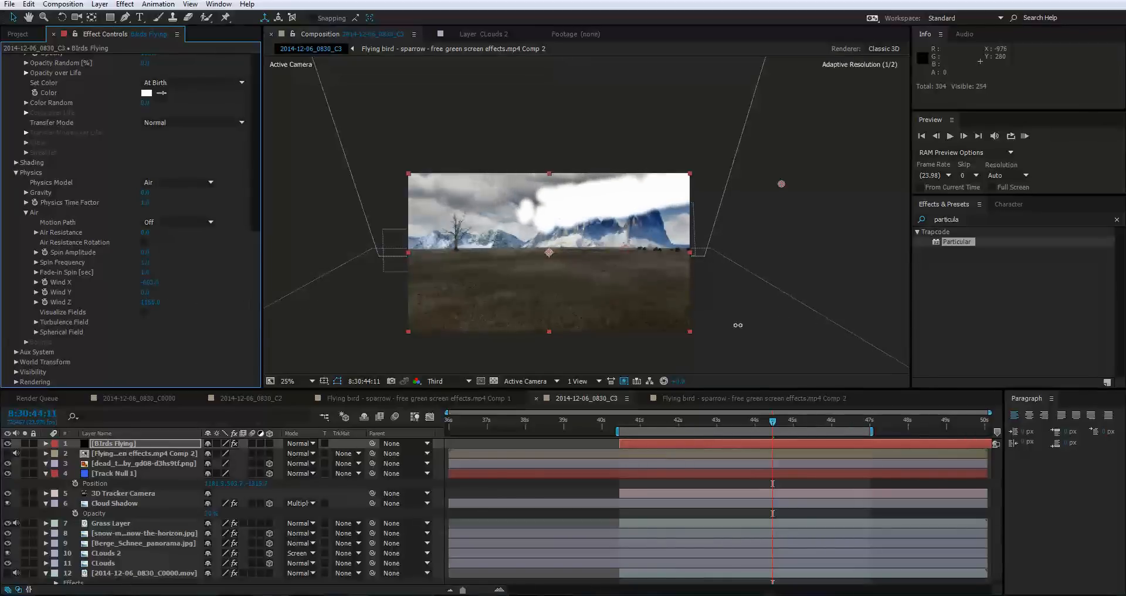
{"action": "left_click_drag", "start_coordinate": [737, 325], "coordinate": [733, 324]}
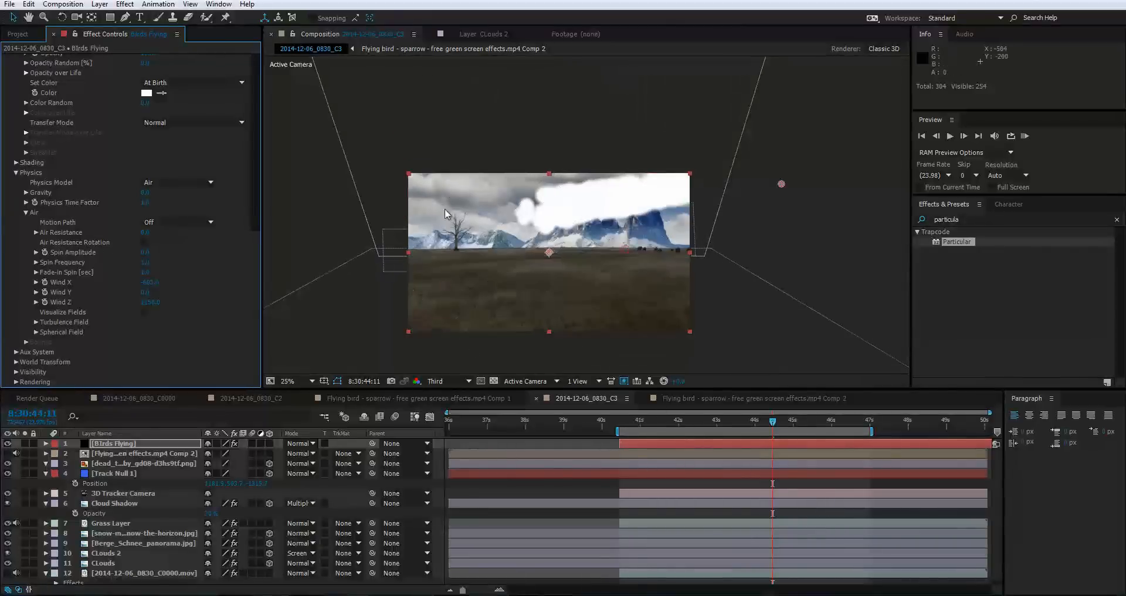
{"action": "left_click_drag", "start_coordinate": [156, 304], "coordinate": [65, 300]}
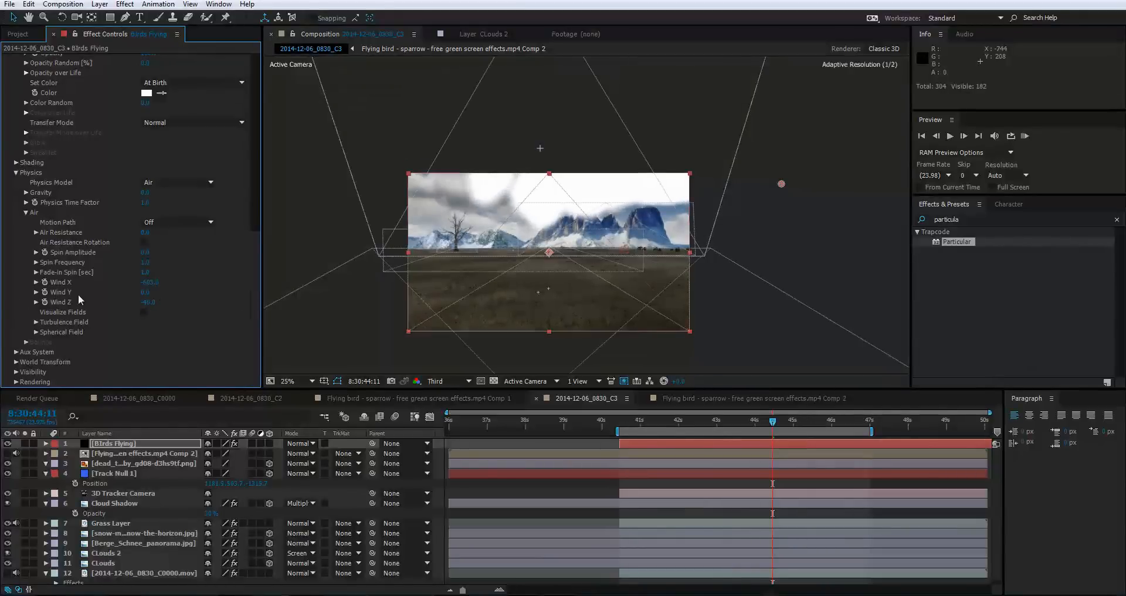
{"action": "mouse_move", "coordinate": [151, 305]}
{"action": "left_mouse_down"}
{"action": "mouse_move", "coordinate": [71, 303]}
{"action": "mouse_move", "coordinate": [151, 305]}
{"action": "left_mouse_up"}
{"action": "left_click_drag", "start_coordinate": [144, 301], "coordinate": [201, 304]}
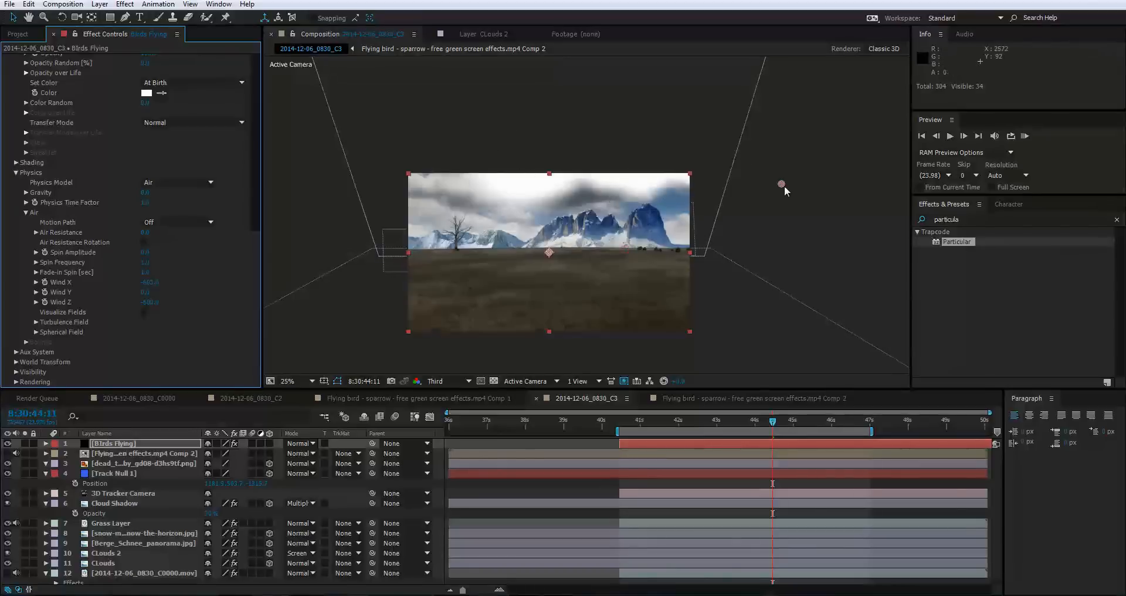
Lower Particular's emitter to a Position XY of about 2547, 213 and switch the particle type to Sprite.
{"action": "left_click_drag", "start_coordinate": [781, 183], "coordinate": [782, 204]}
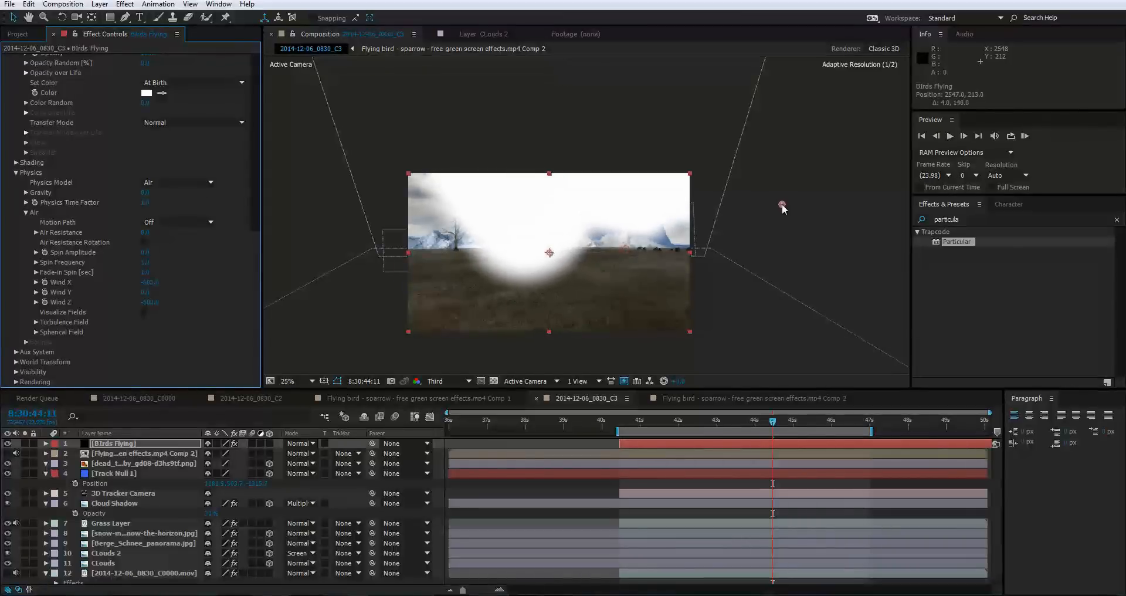
{"action": "left_click", "coordinate": [781, 207]}
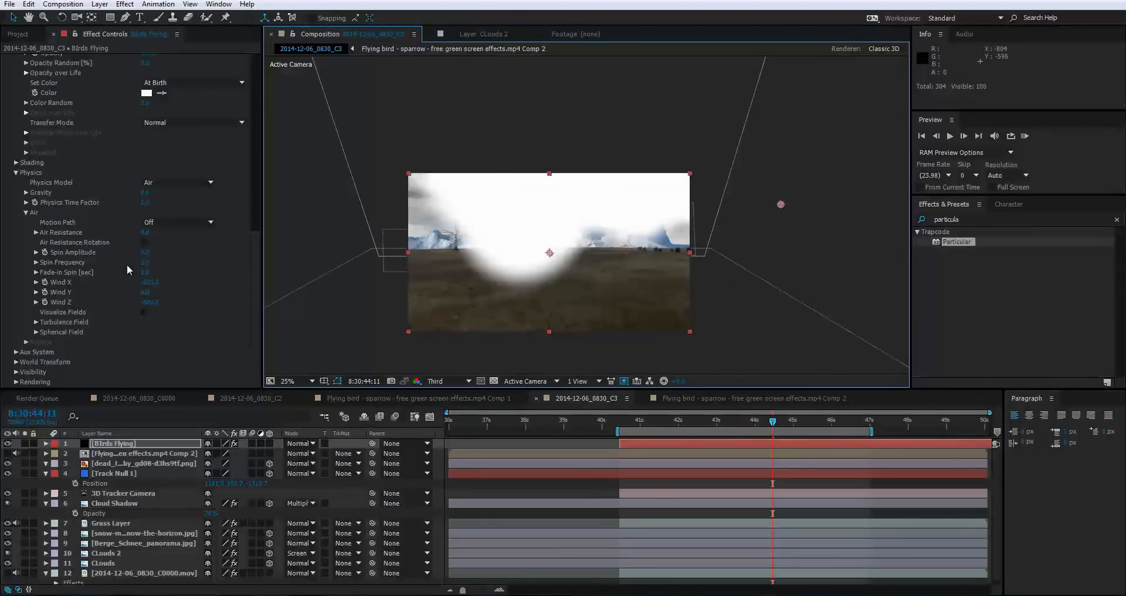
{"action": "left_click_drag", "start_coordinate": [255, 304], "coordinate": [243, 183]}
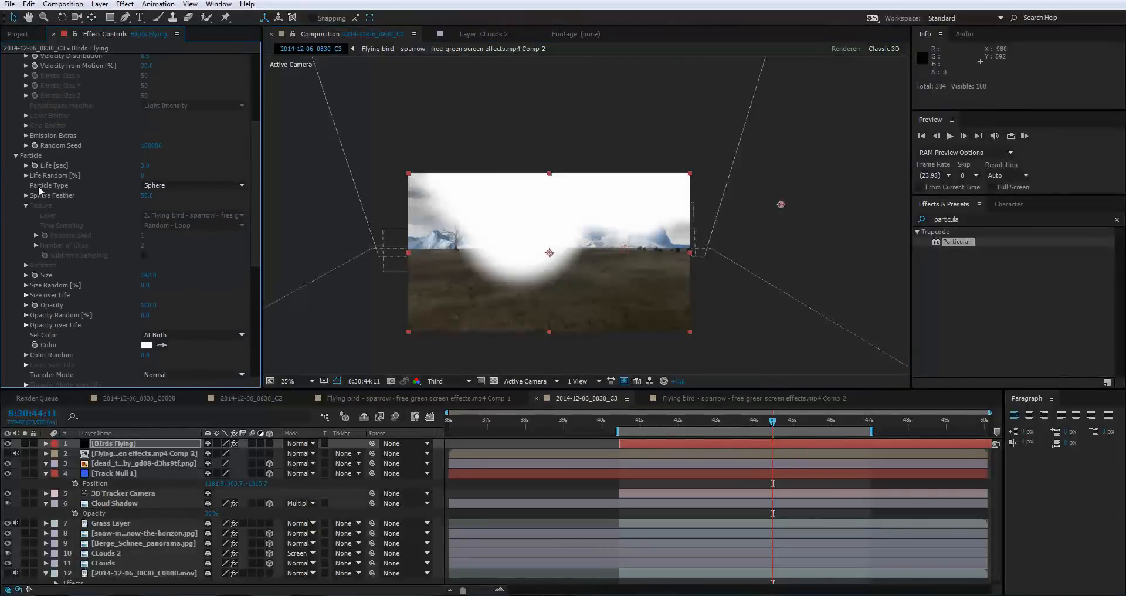
{"action": "left_click", "coordinate": [168, 184]}
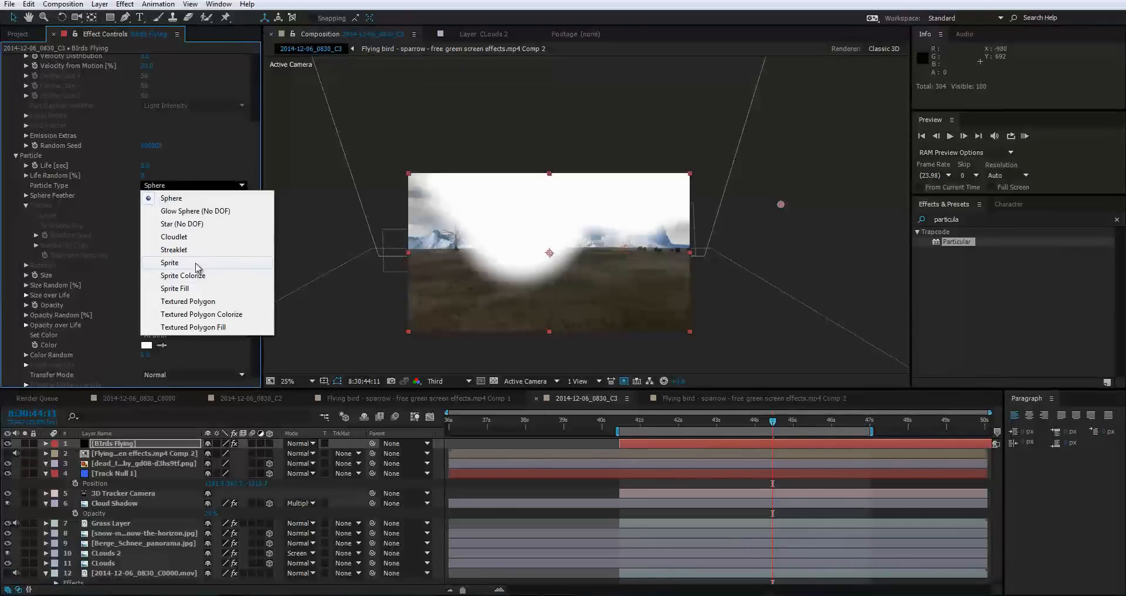
{"action": "left_click", "coordinate": [197, 265]}
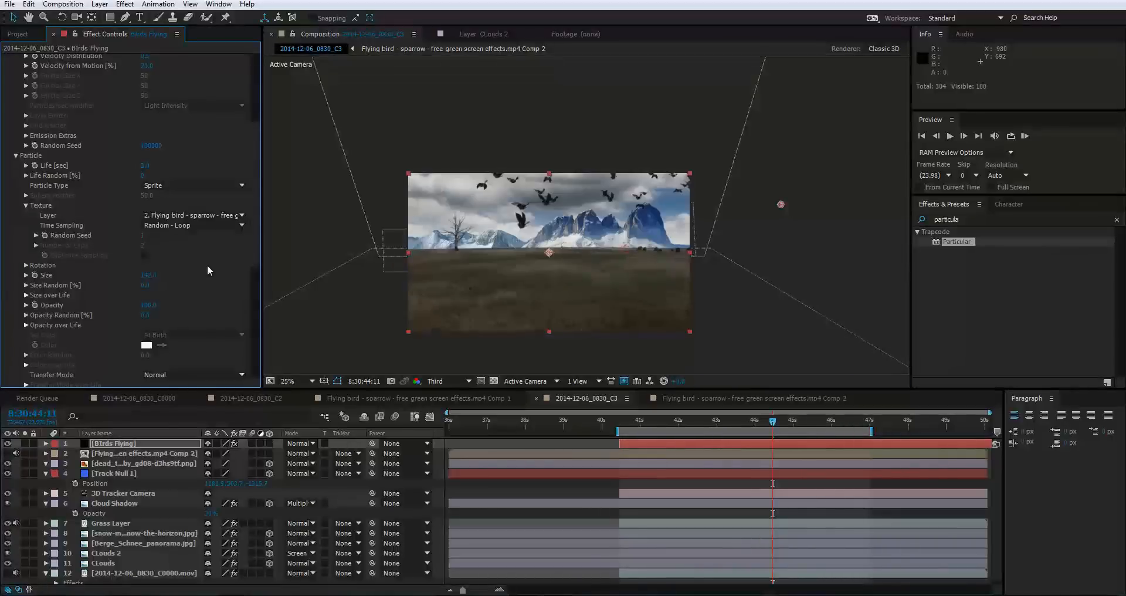
Inspect the bird sprites up close, reduce the composition's preview resolution to Quarter and play the flock from near the shot's start.
{"action": "key", "text": "period"}
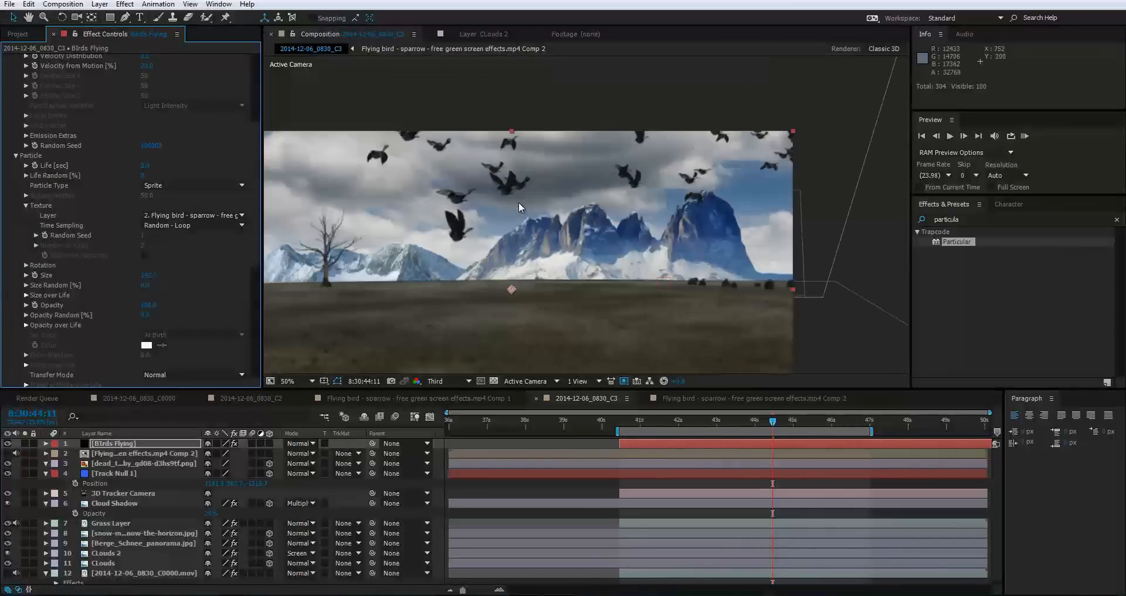
{"action": "key", "text": "comma"}
{"action": "key", "text": "period"}
{"action": "key", "text": "comma"}
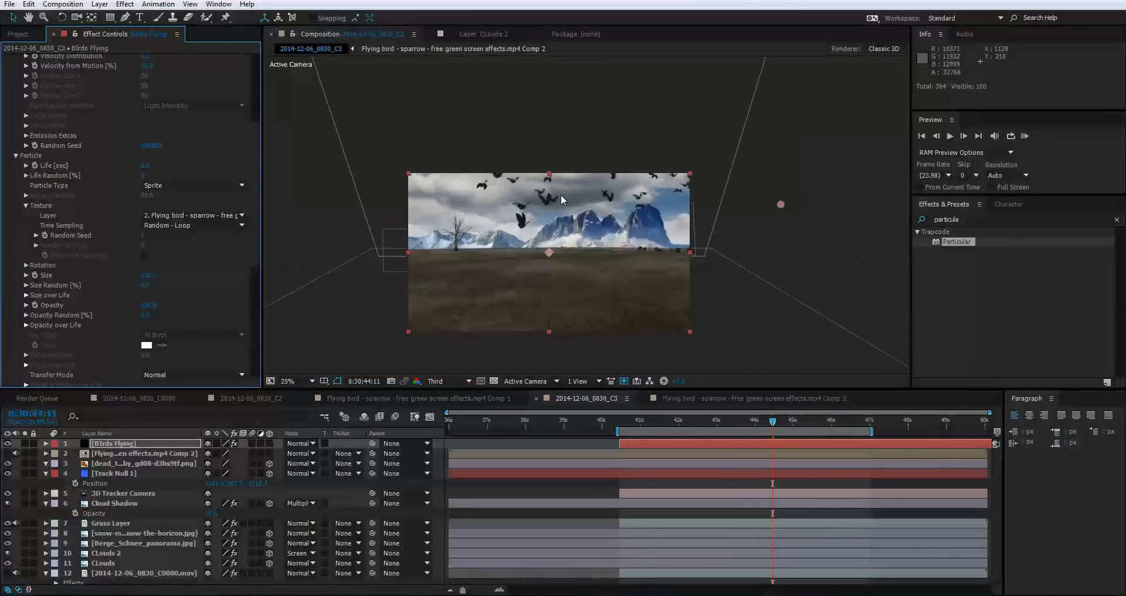
{"action": "key", "text": "period"}
{"action": "key", "text": "comma"}
{"action": "key", "text": "period"}
{"action": "left_click", "coordinate": [441, 381]}
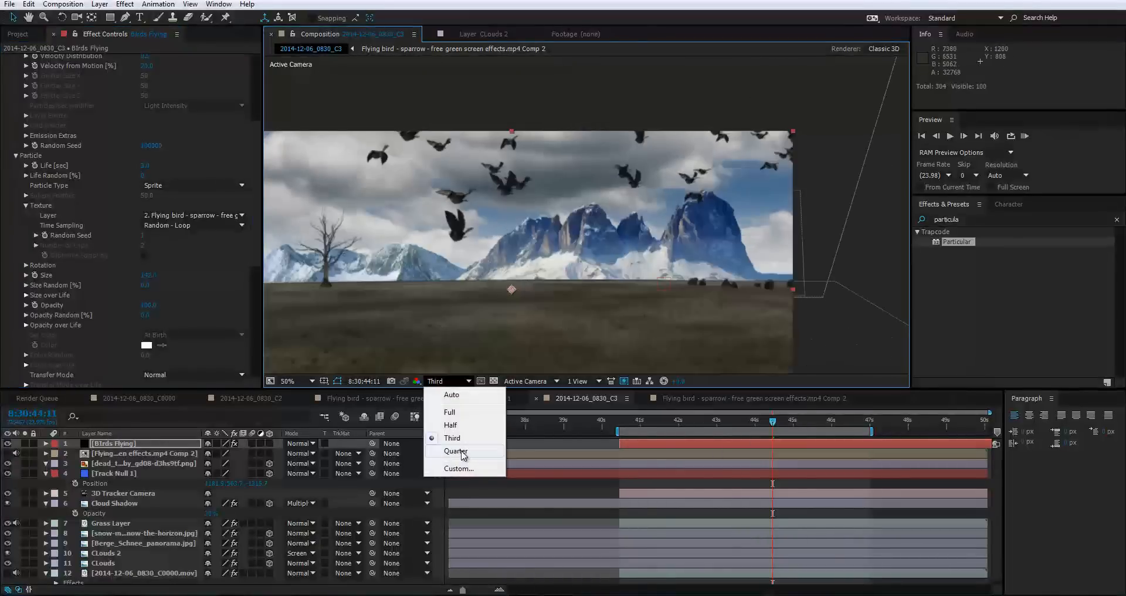
{"action": "left_click", "coordinate": [463, 455]}
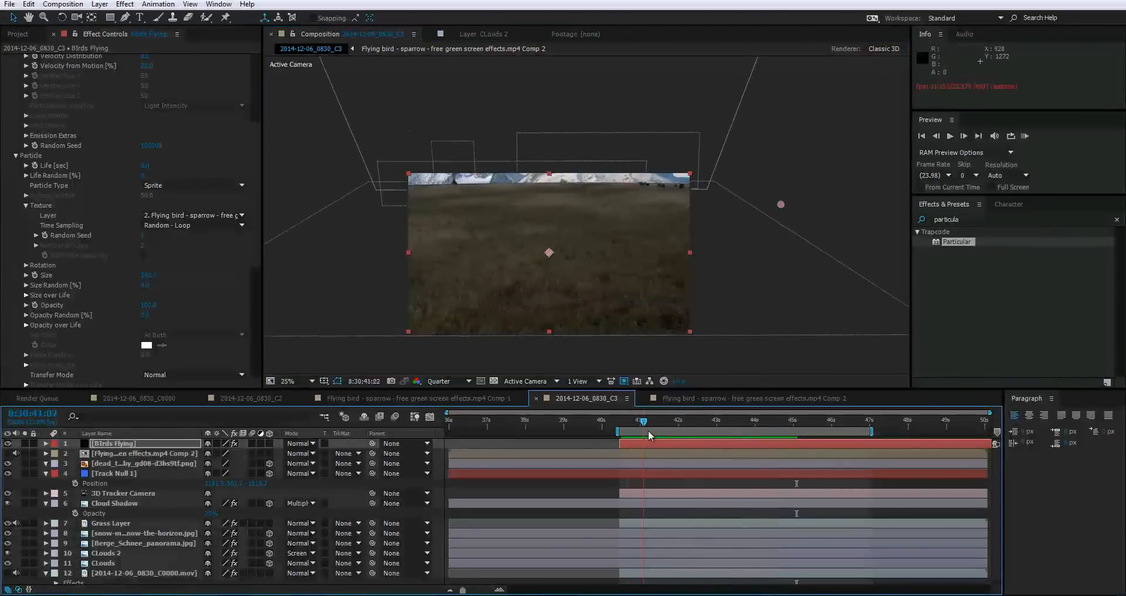
{"action": "left_click_drag", "start_coordinate": [686, 432], "coordinate": [631, 434]}
{"action": "key", "text": "space"}
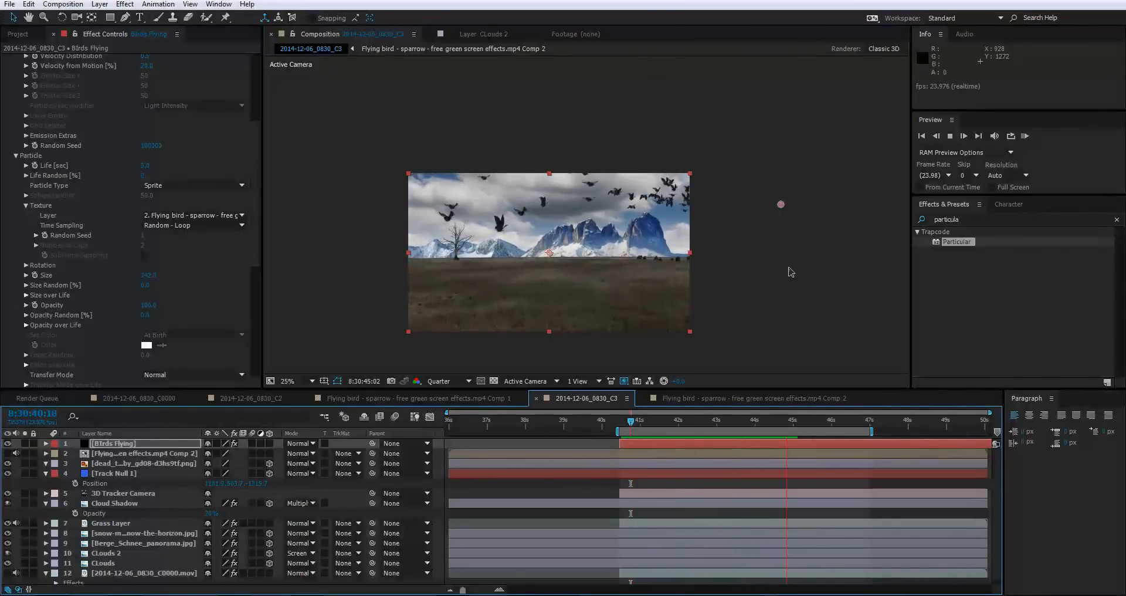
{"action": "key", "text": "space"}
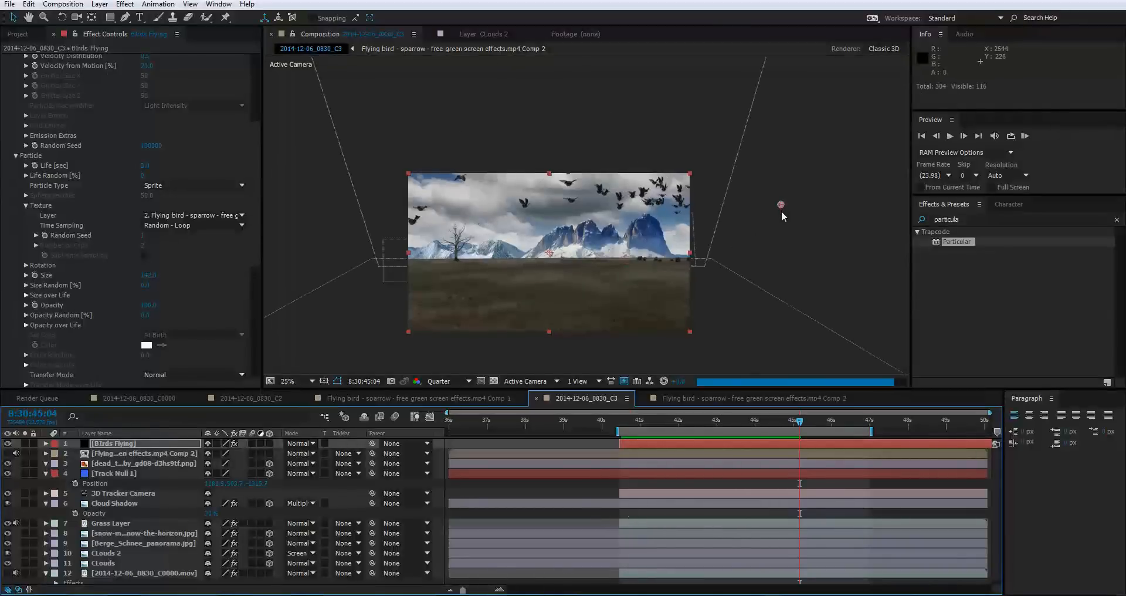
Lower the bird emitter further outside the frame, to a Position XY of about 2515, 337, and check the flock.
{"action": "mouse_move", "coordinate": [782, 215]}
{"action": "left_mouse_down"}
{"action": "mouse_move", "coordinate": [779, 240]}
{"action": "mouse_move", "coordinate": [778, 221]}
{"action": "left_mouse_up"}
{"action": "left_click", "coordinate": [779, 259]}
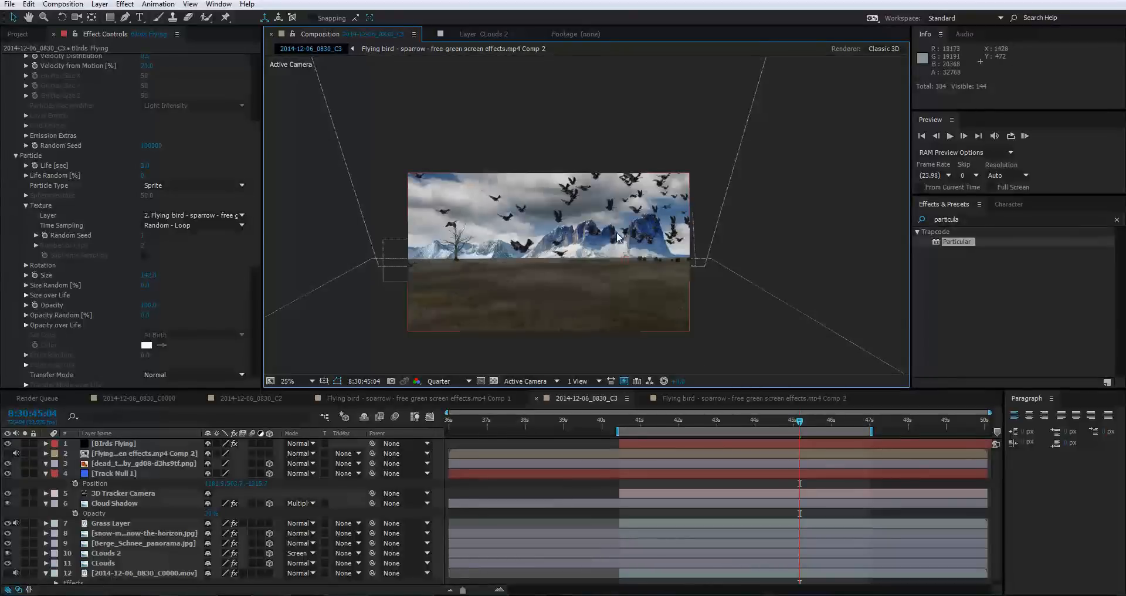
{"action": "scroll", "coordinate": [617, 236], "scroll_direction": "up", "scroll_amount": 1}
{"action": "scroll", "coordinate": [616, 237], "scroll_direction": "down", "scroll_amount": 1}
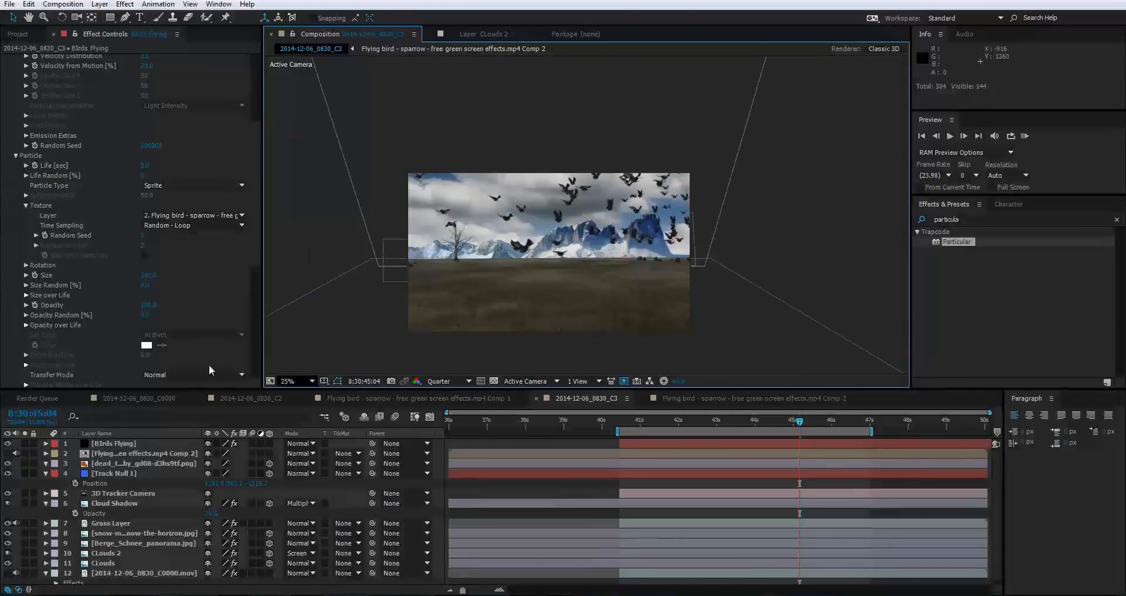
Set Particular's Particles/sec to 50 and increase Velocity Random, Velocity Distribution and Velocity from Motion.
{"action": "left_click", "coordinate": [118, 443]}
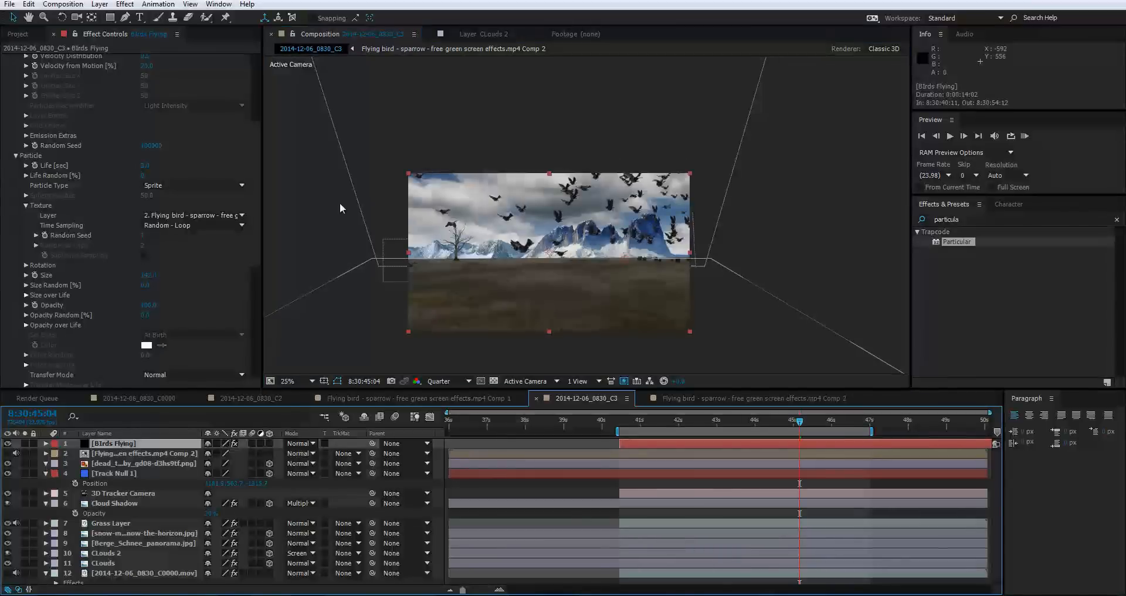
{"action": "scroll", "coordinate": [261, 216], "scroll_direction": "up", "scroll_amount": 5}
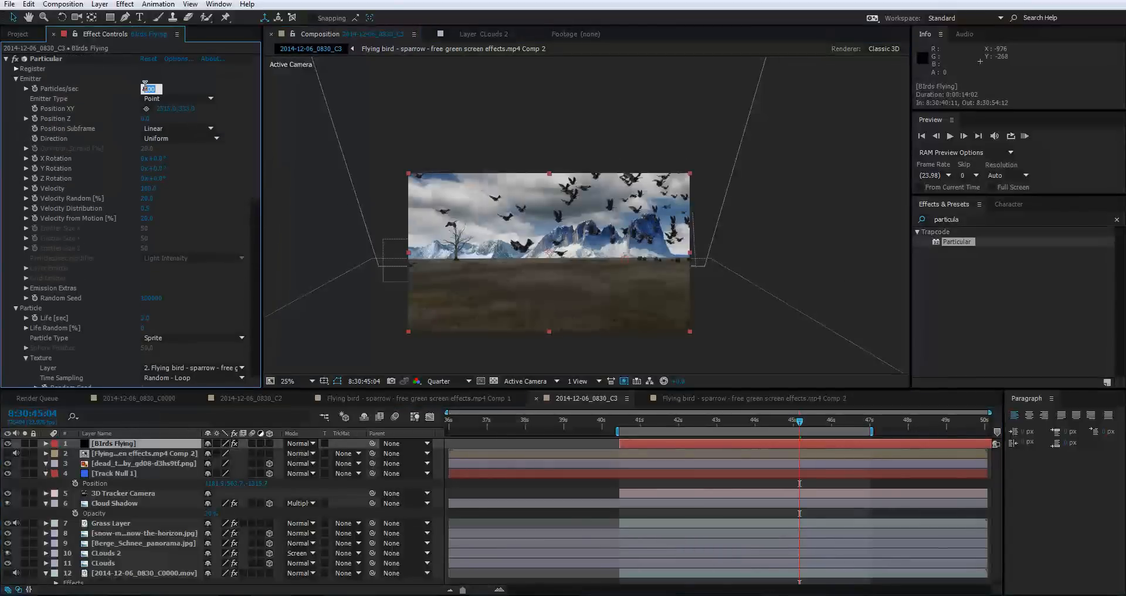
{"action": "type", "text": "50"}
{"action": "key", "text": "Return"}
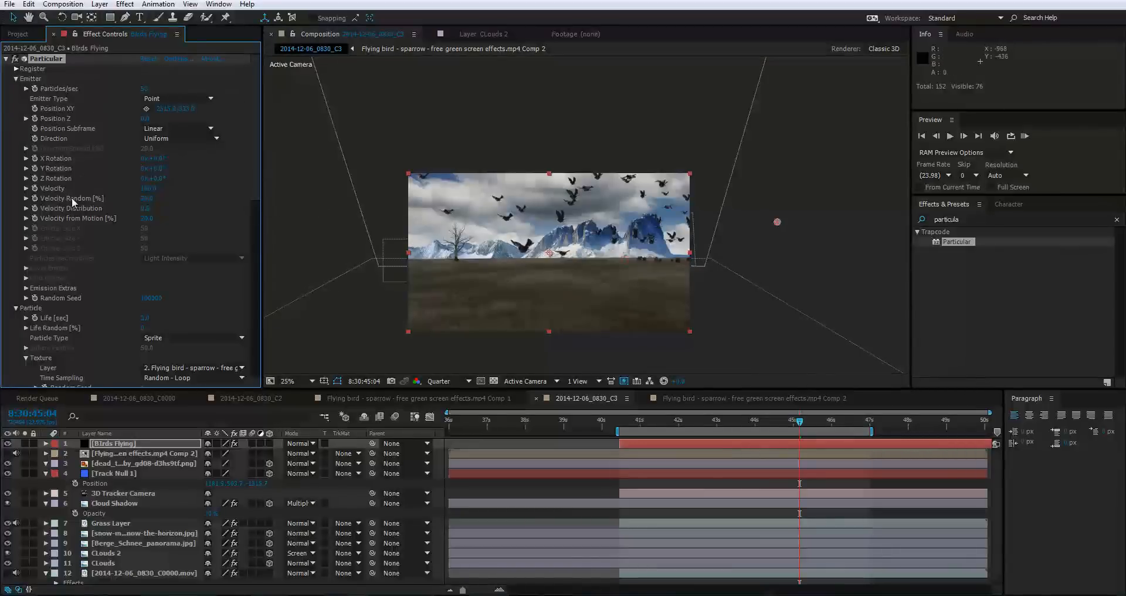
{"action": "mouse_move", "coordinate": [151, 197]}
{"action": "left_mouse_down"}
{"action": "mouse_move", "coordinate": [194, 198]}
{"action": "mouse_move", "coordinate": [133, 207]}
{"action": "mouse_move", "coordinate": [162, 209]}
{"action": "mouse_move", "coordinate": [150, 197]}
{"action": "left_mouse_up"}
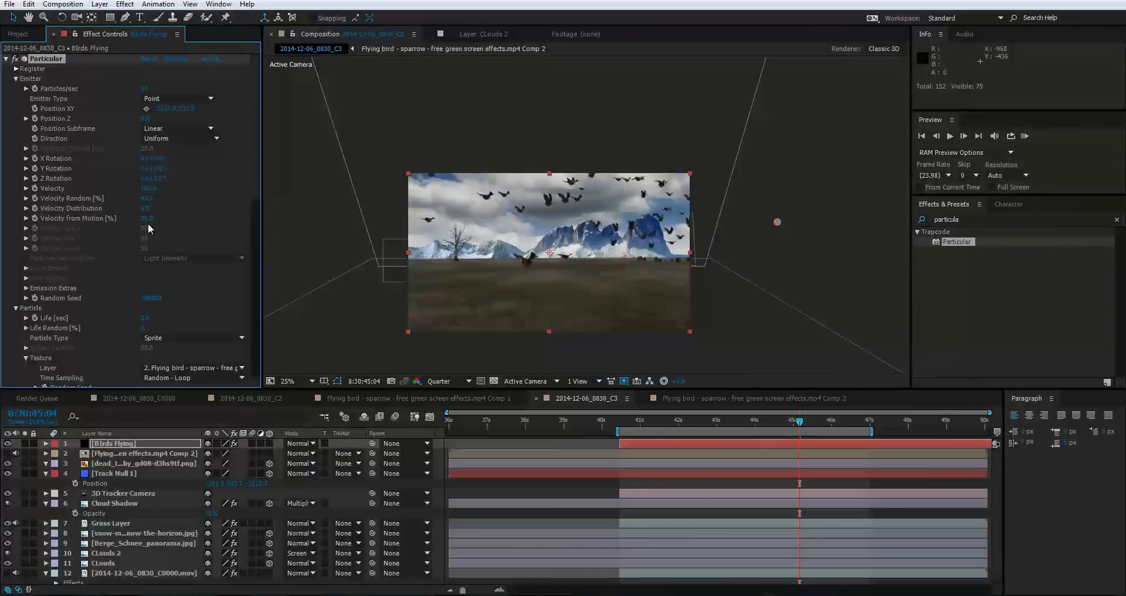
{"action": "left_click_drag", "start_coordinate": [144, 218], "coordinate": [182, 210]}
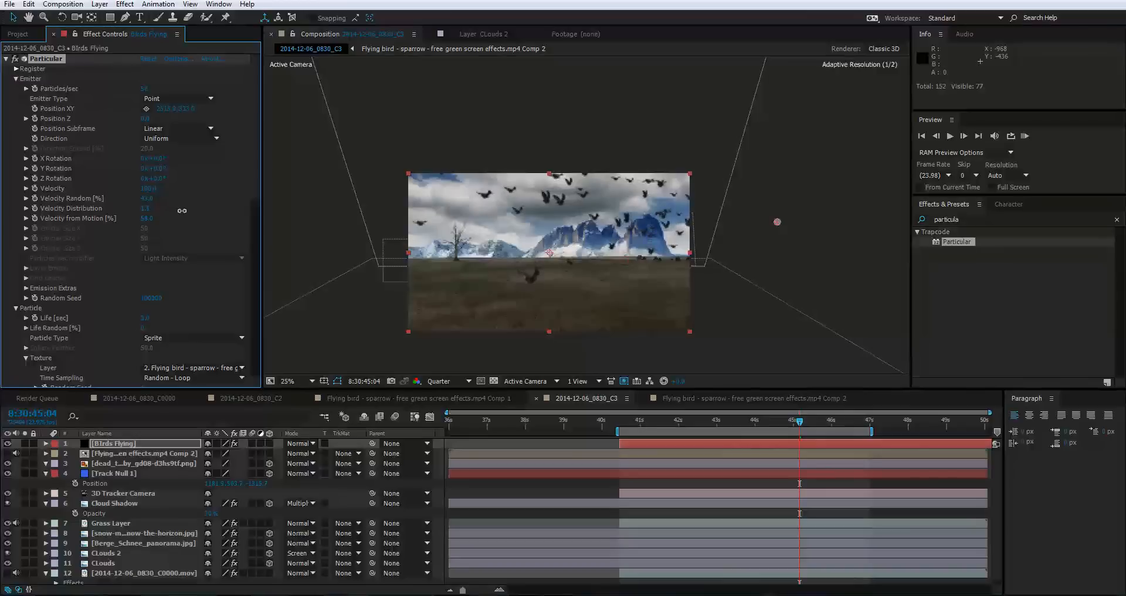
Vary the bird sizes with a Size Random of about 25% and preview the flock from 8:30:45:04.
{"action": "left_click_drag", "start_coordinate": [256, 171], "coordinate": [246, 242]}
{"action": "scroll", "coordinate": [241, 254], "scroll_direction": "down", "scroll_amount": 3}
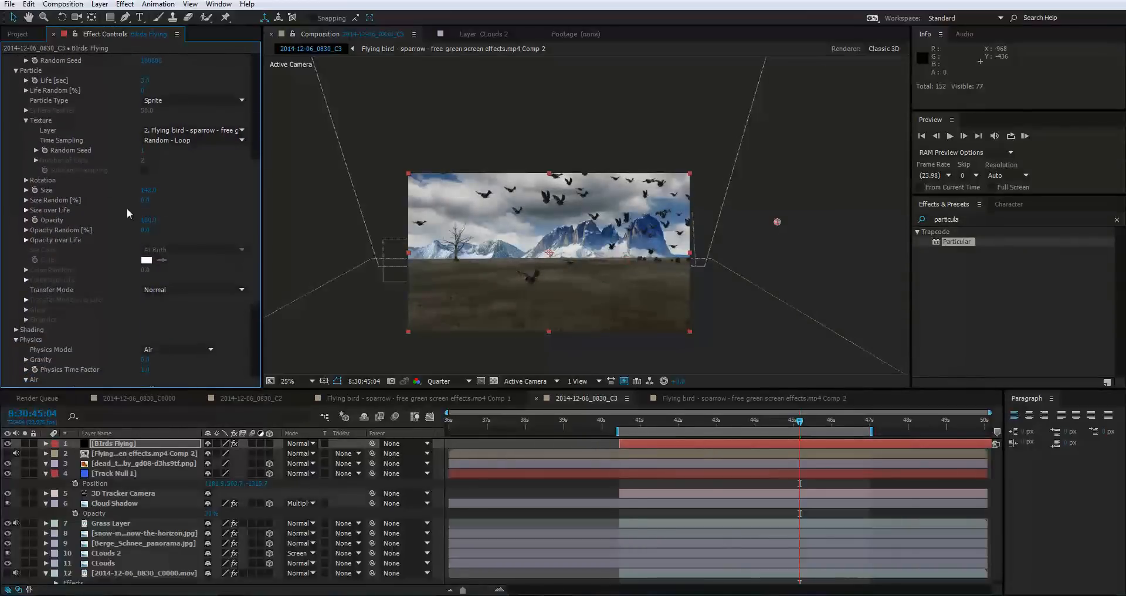
{"action": "mouse_move", "coordinate": [152, 202]}
{"action": "left_mouse_down"}
{"action": "mouse_move", "coordinate": [212, 214]}
{"action": "mouse_move", "coordinate": [127, 212]}
{"action": "mouse_move", "coordinate": [142, 212]}
{"action": "left_mouse_up"}
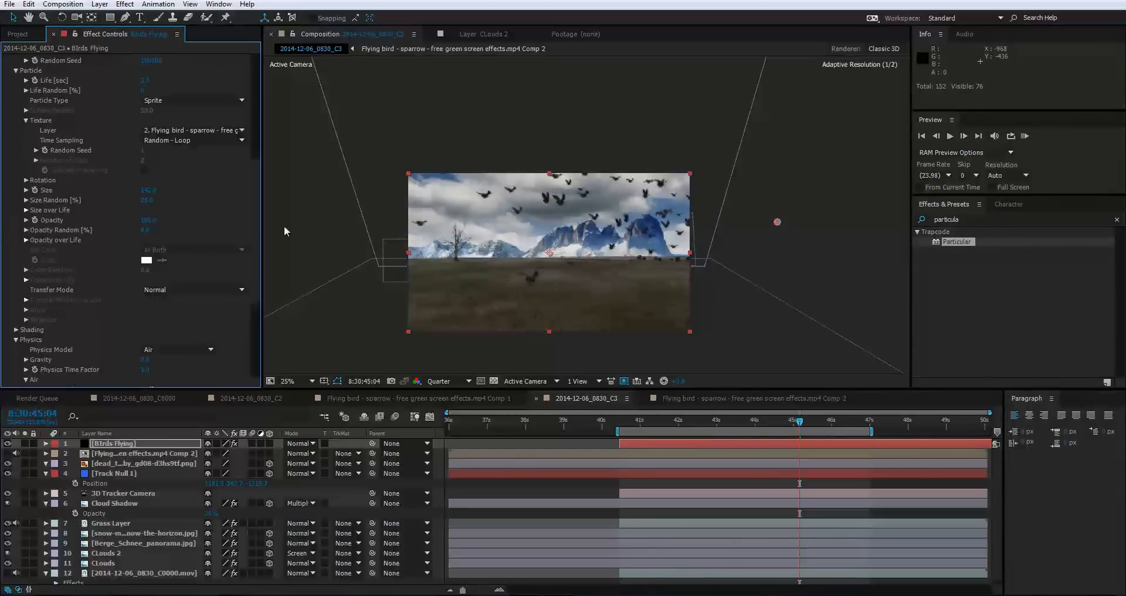
{"action": "key", "text": "space"}
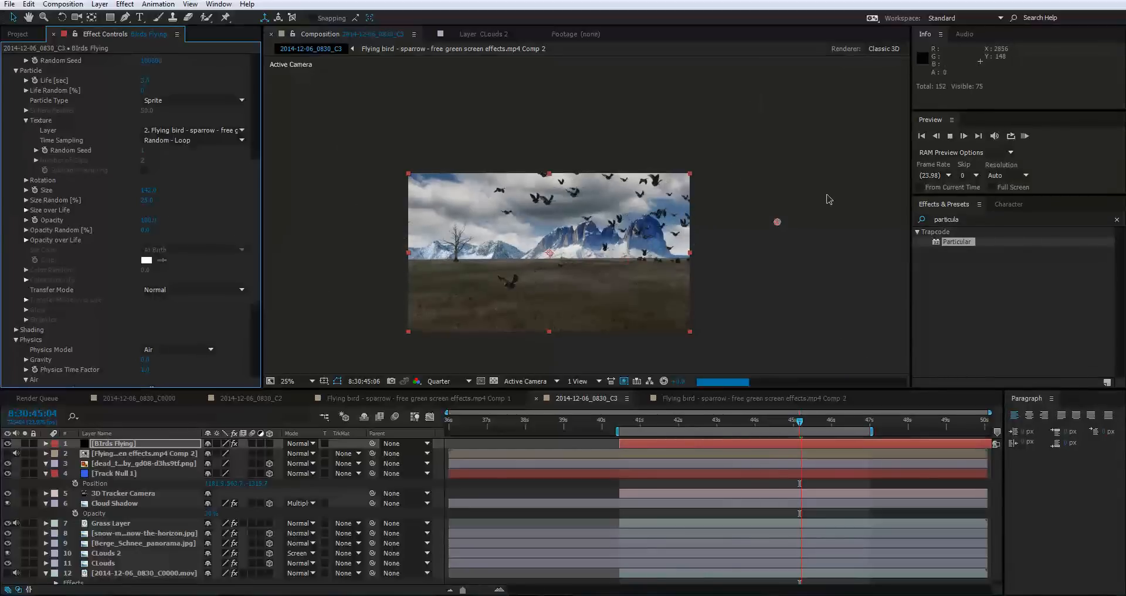
Set the bird particles' Life to 7 seconds in Particular.
{"action": "key", "text": "space"}
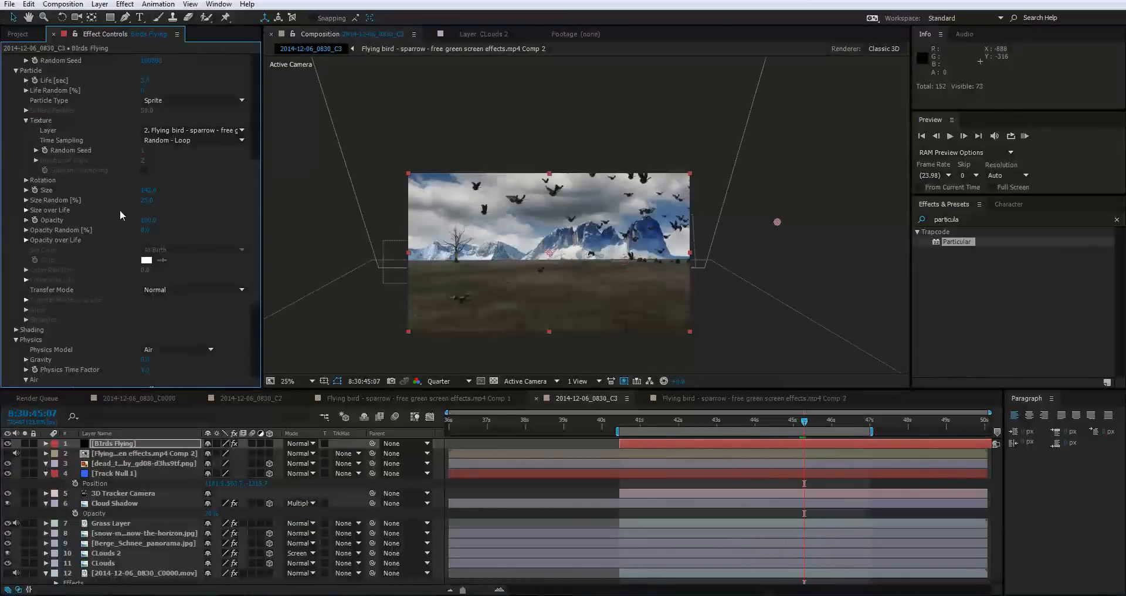
{"action": "scroll", "coordinate": [199, 214], "scroll_direction": "up", "scroll_amount": 1}
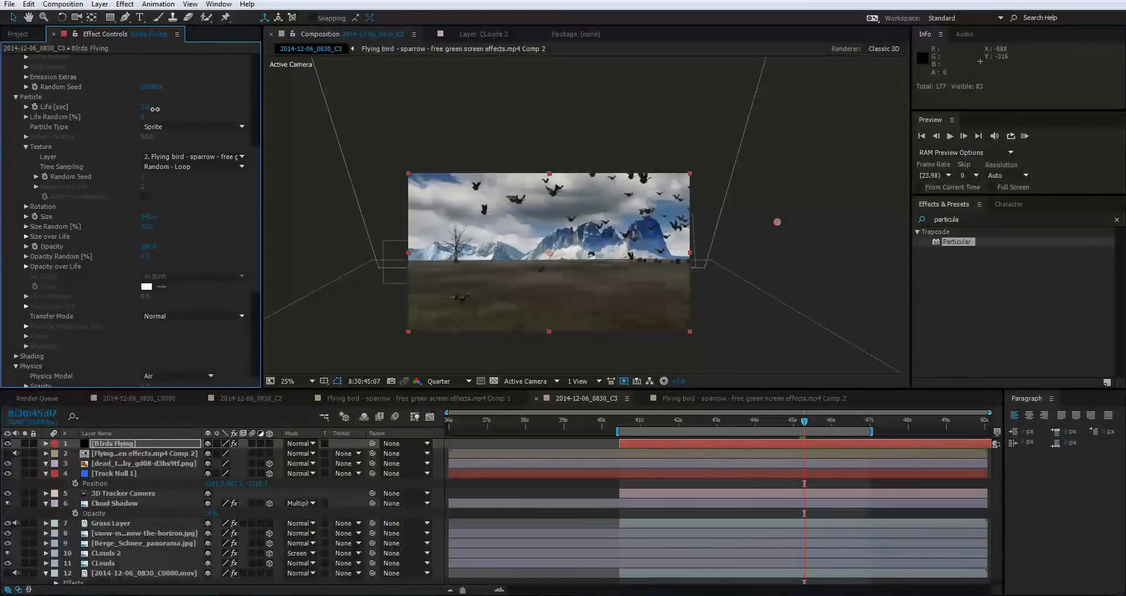
{"action": "left_click_drag", "start_coordinate": [155, 109], "coordinate": [146, 105]}
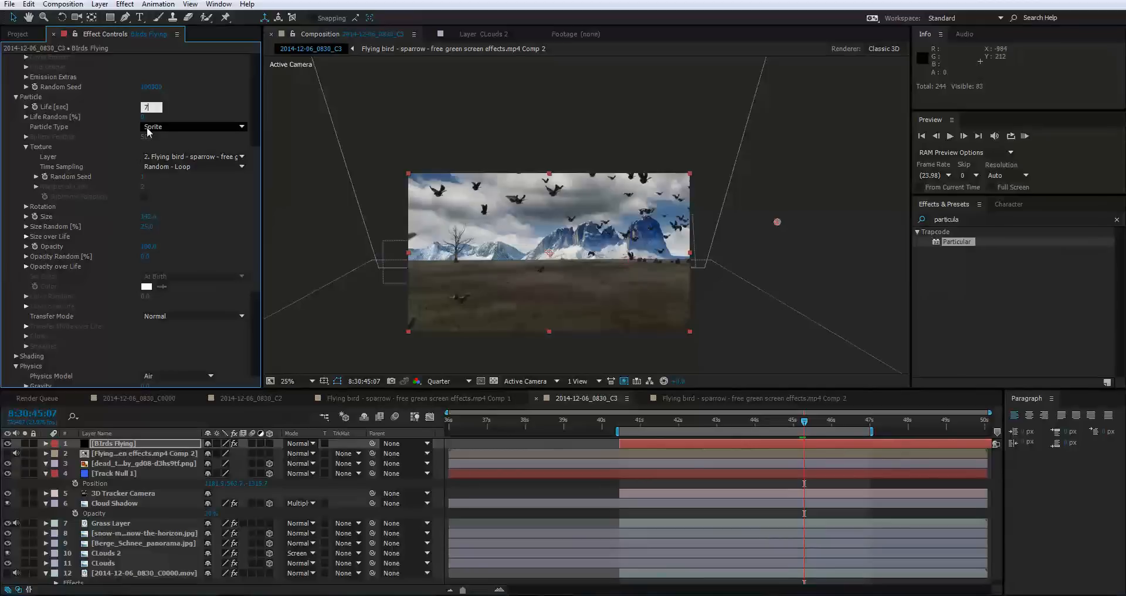
{"action": "key", "text": "Return"}
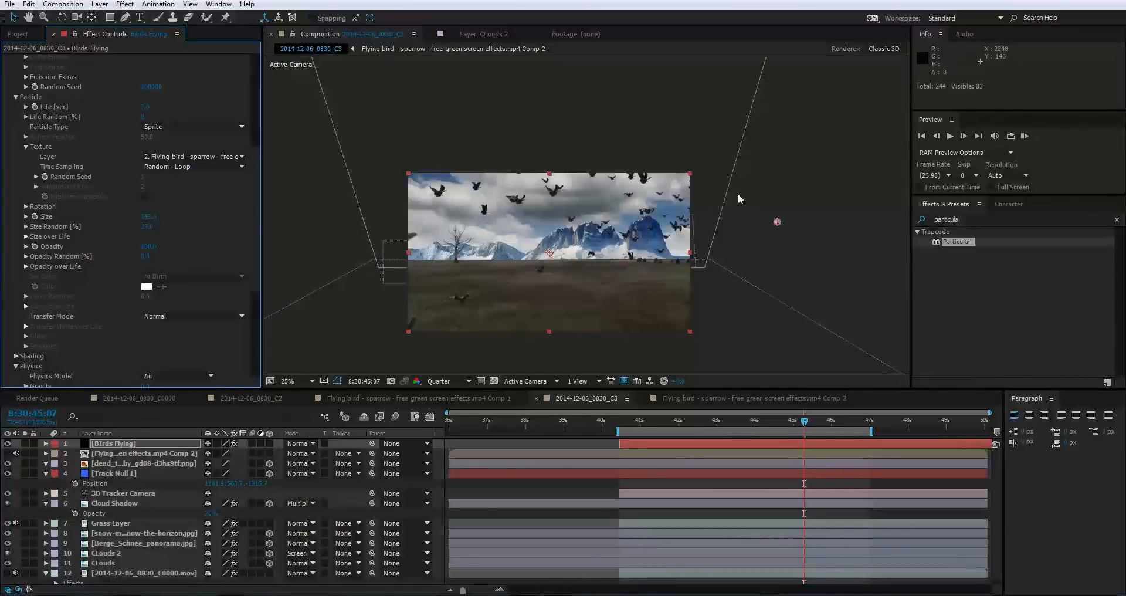
Enable motion blur for the composition and the Birds Flying layer, and preview the blurred flock.
{"action": "left_click", "coordinate": [395, 417]}
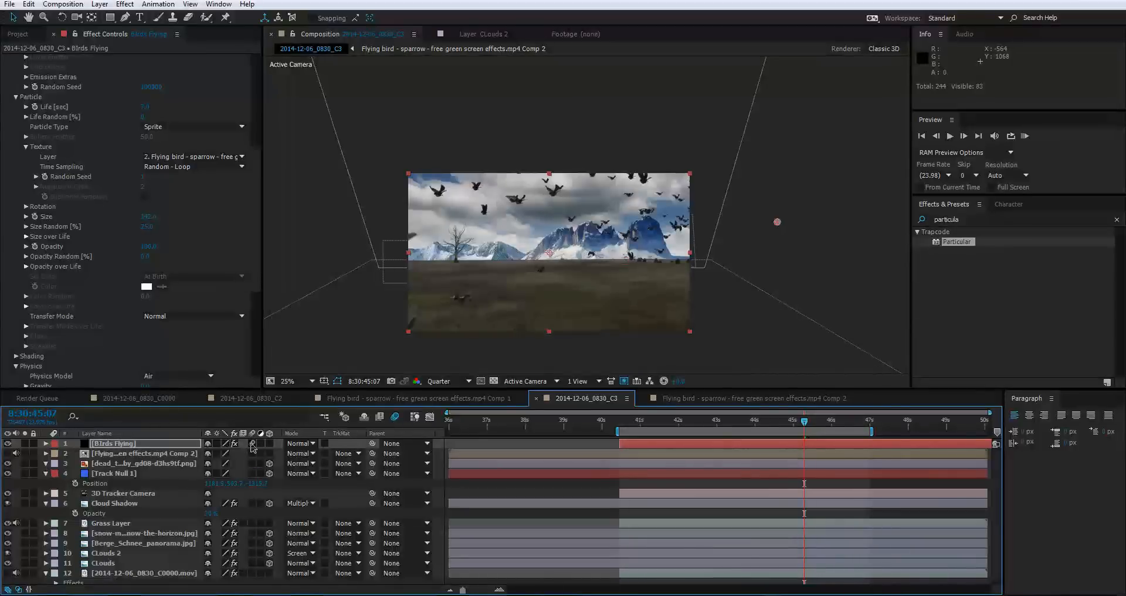
{"action": "left_click", "coordinate": [252, 443]}
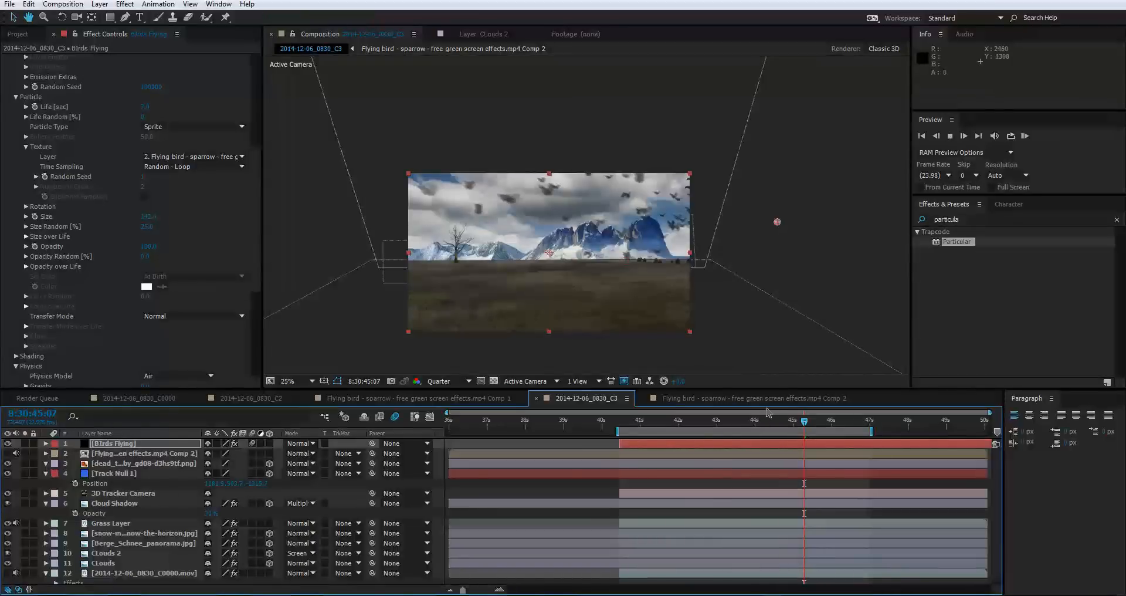
{"action": "key", "text": "KP_0"}
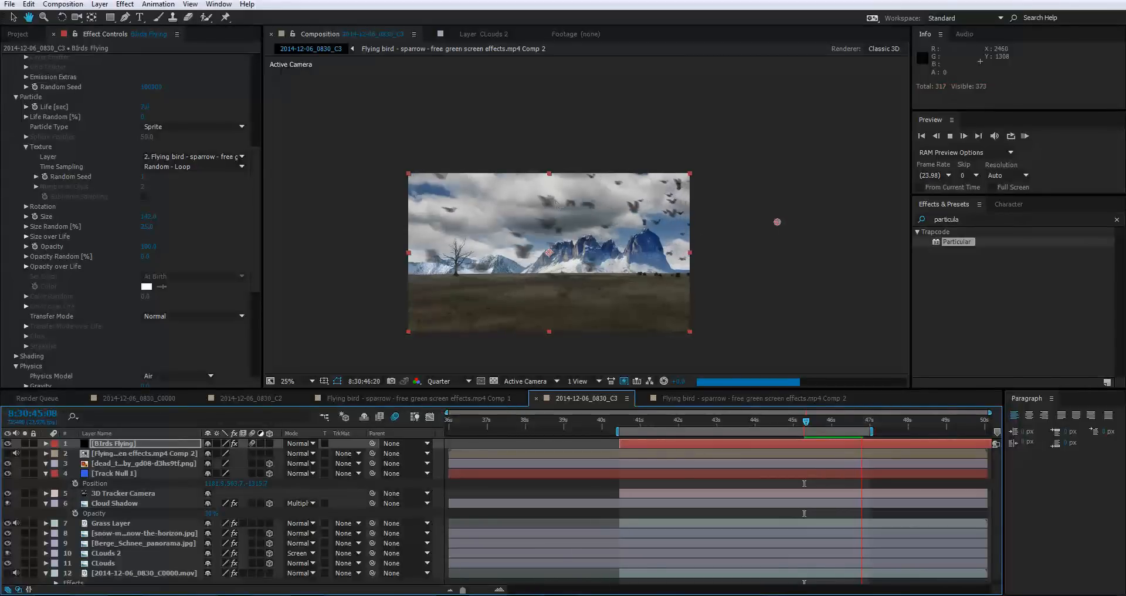
{"action": "key", "text": "space"}
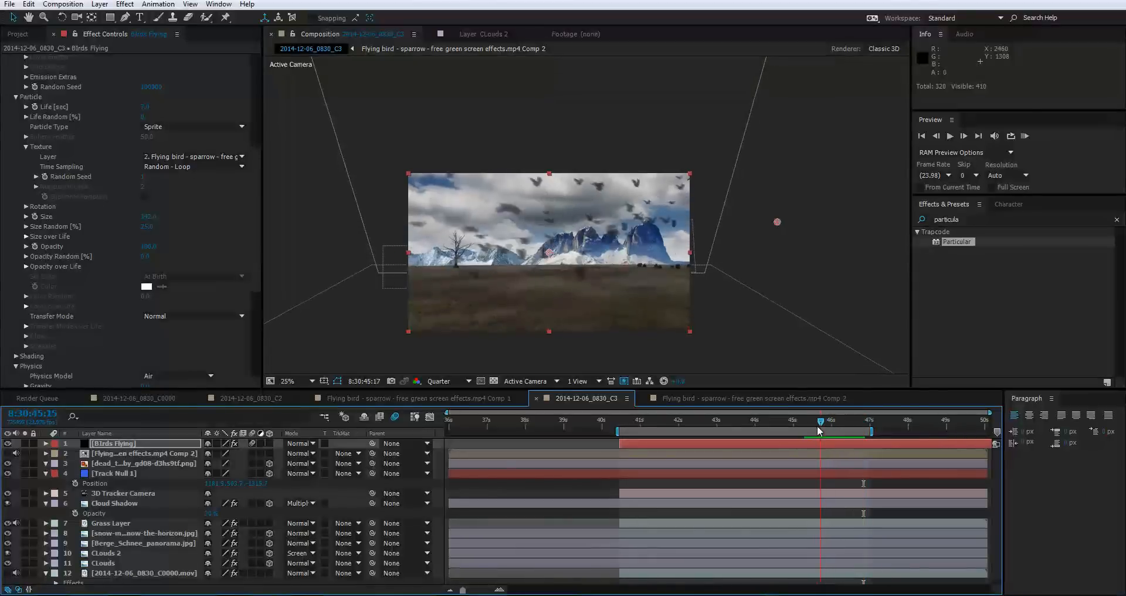
{"action": "key", "text": "space"}
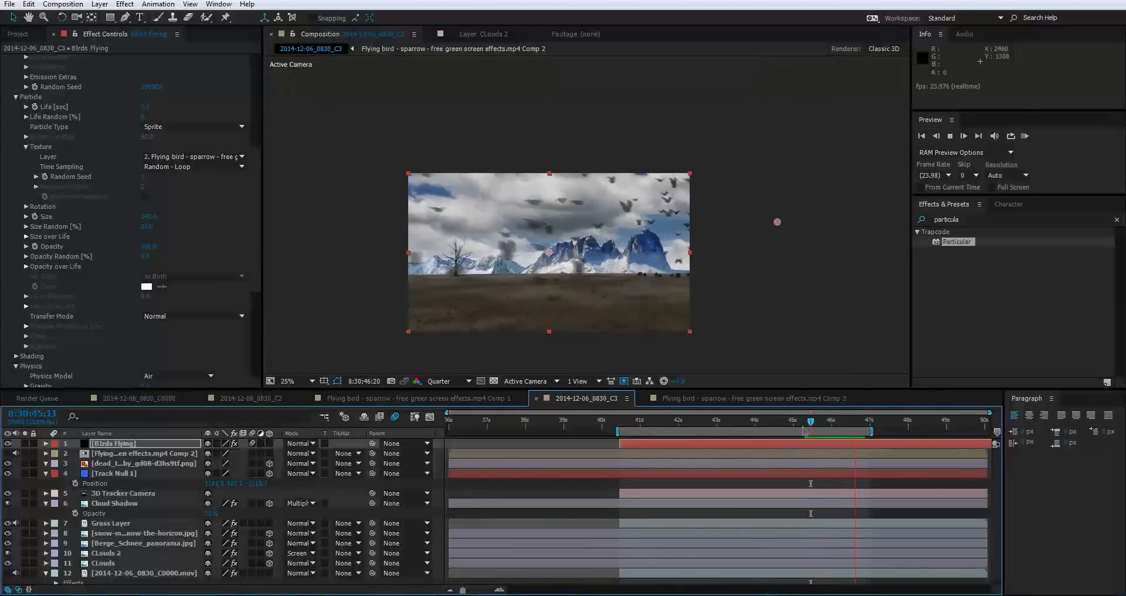
{"action": "key", "text": "space"}
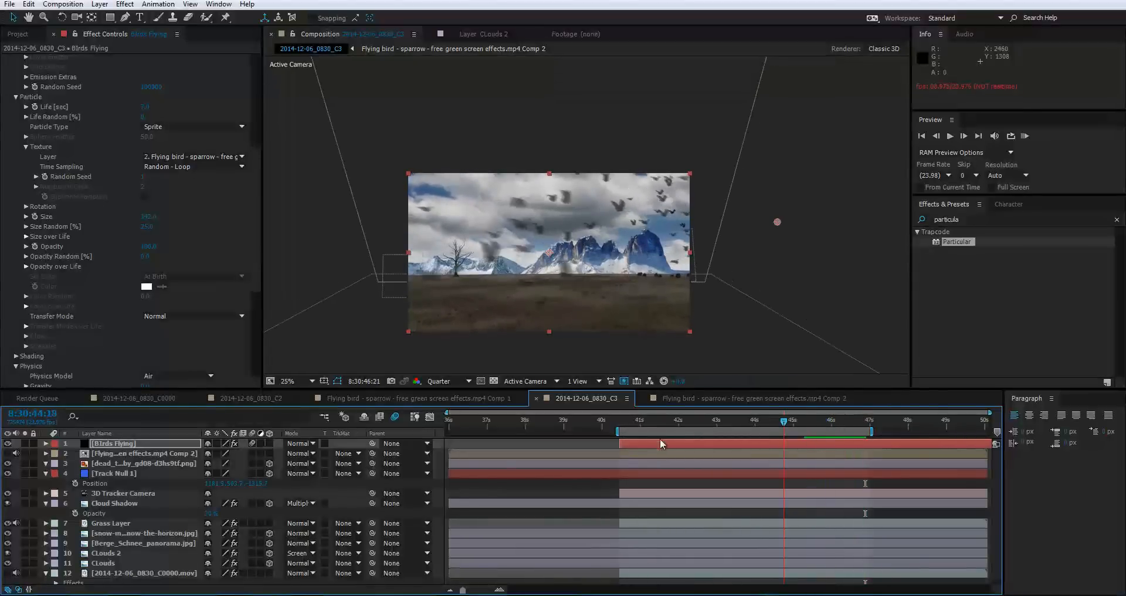
{"action": "left_click_drag", "start_coordinate": [660, 422], "coordinate": [686, 422]}
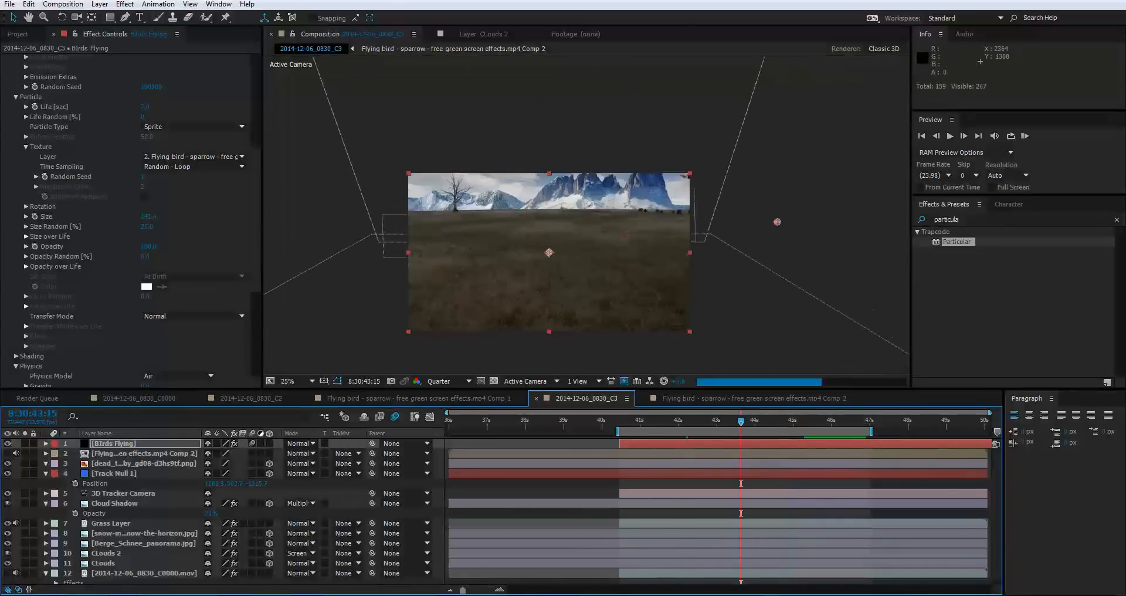
Create a new black solid layer named flare at the composition's size.
{"action": "left_click", "coordinate": [100, 4]}
{"action": "mouse_move", "coordinate": [129, 16]}
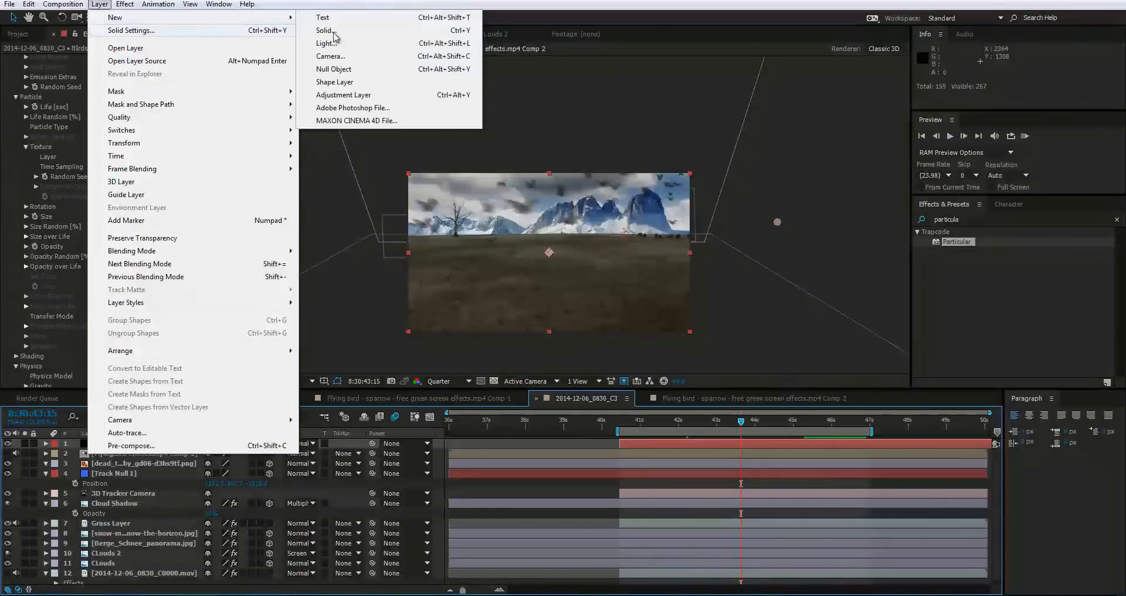
{"action": "left_click", "coordinate": [346, 37]}
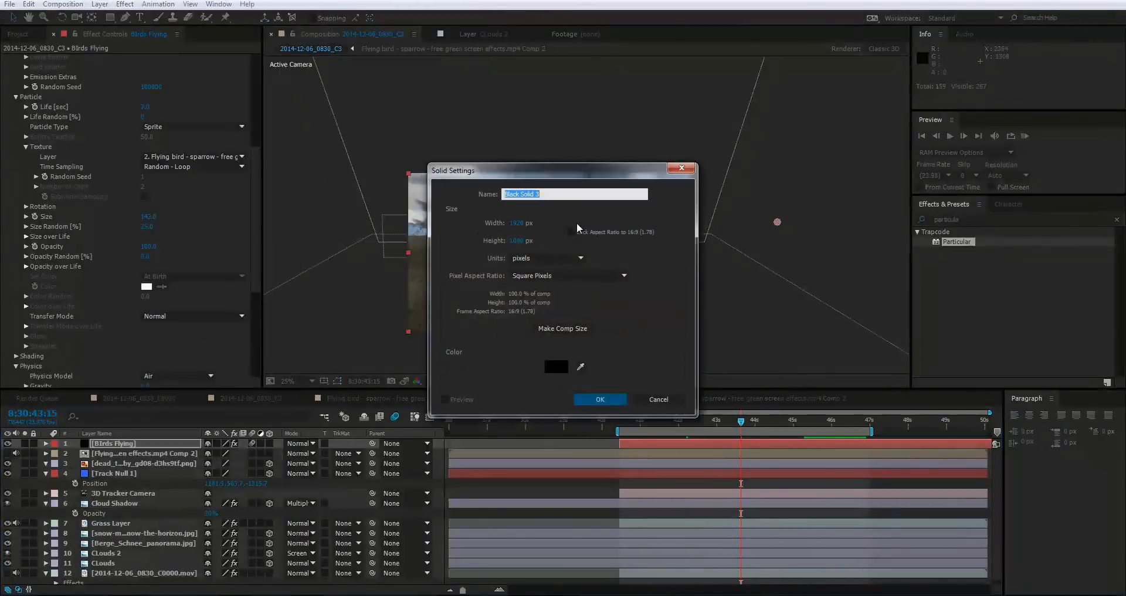
{"action": "type", "text": "flare"}
{"action": "left_click", "coordinate": [599, 400]}
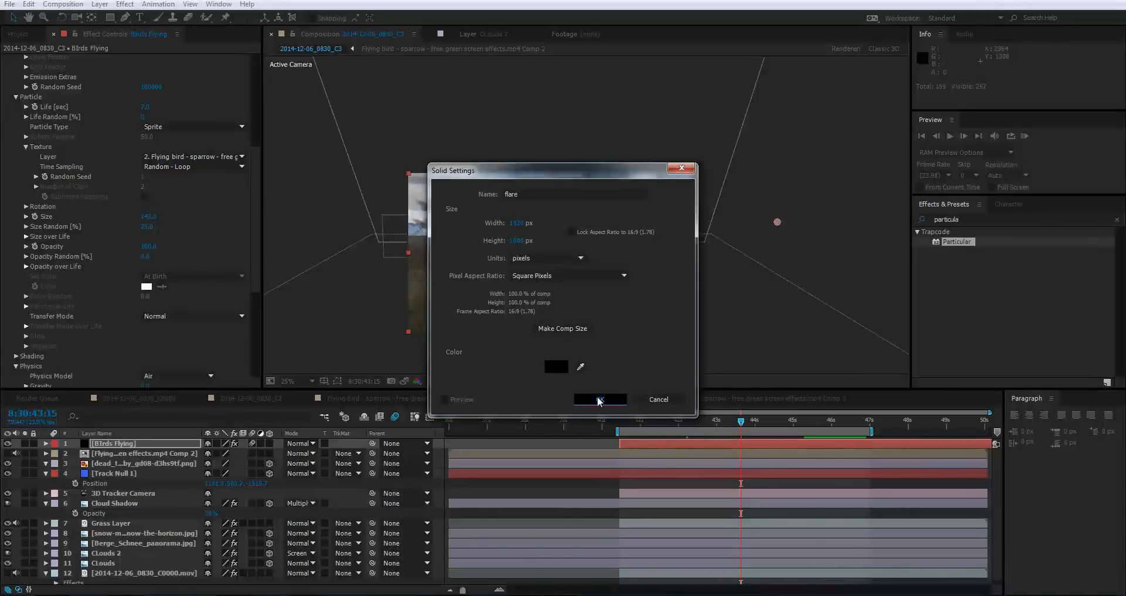
Find the Optical Flares effect and apply it to the flare solid.
{"action": "left_click", "coordinate": [937, 218]}
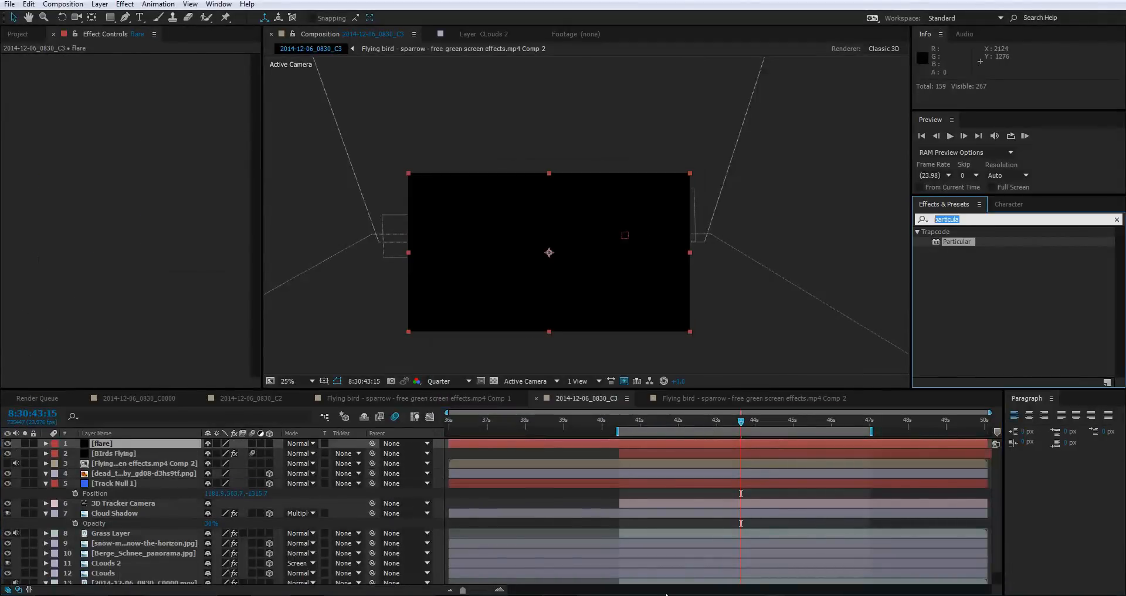
{"action": "type", "text": "optpi"}
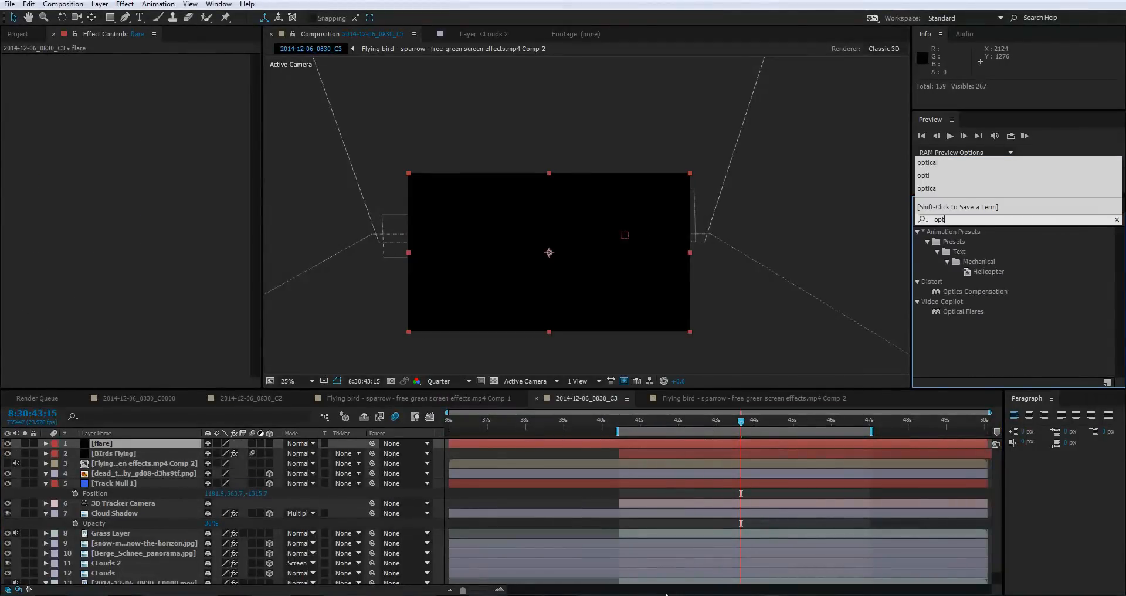
{"action": "key", "text": "BackSpace"}
{"action": "key", "text": "BackSpace"}
{"action": "type", "text": "i"}
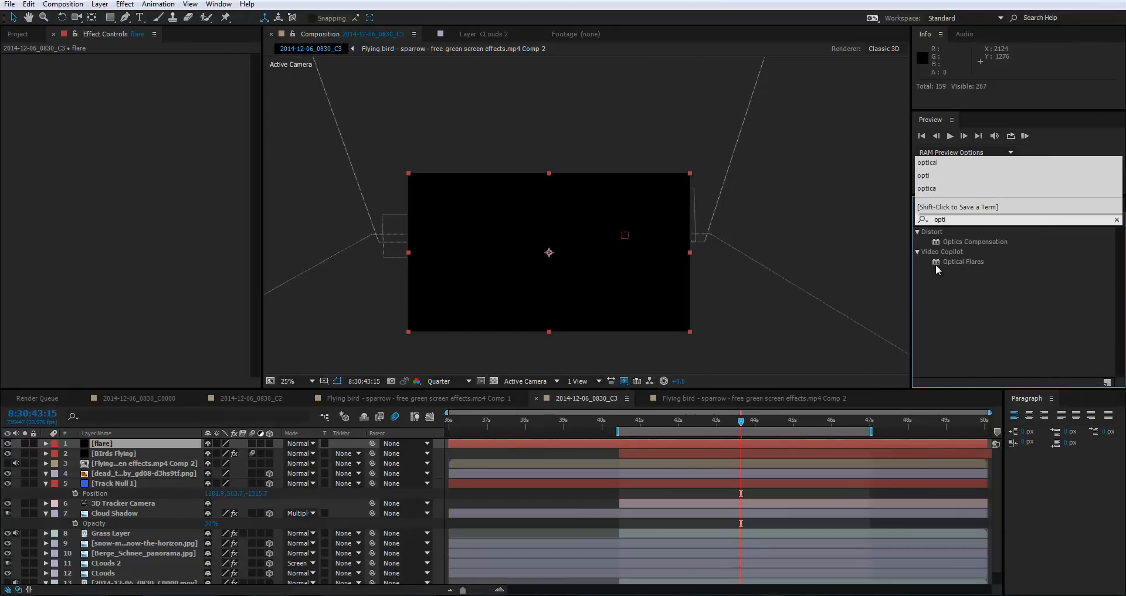
{"action": "left_click_drag", "start_coordinate": [934, 264], "coordinate": [709, 443]}
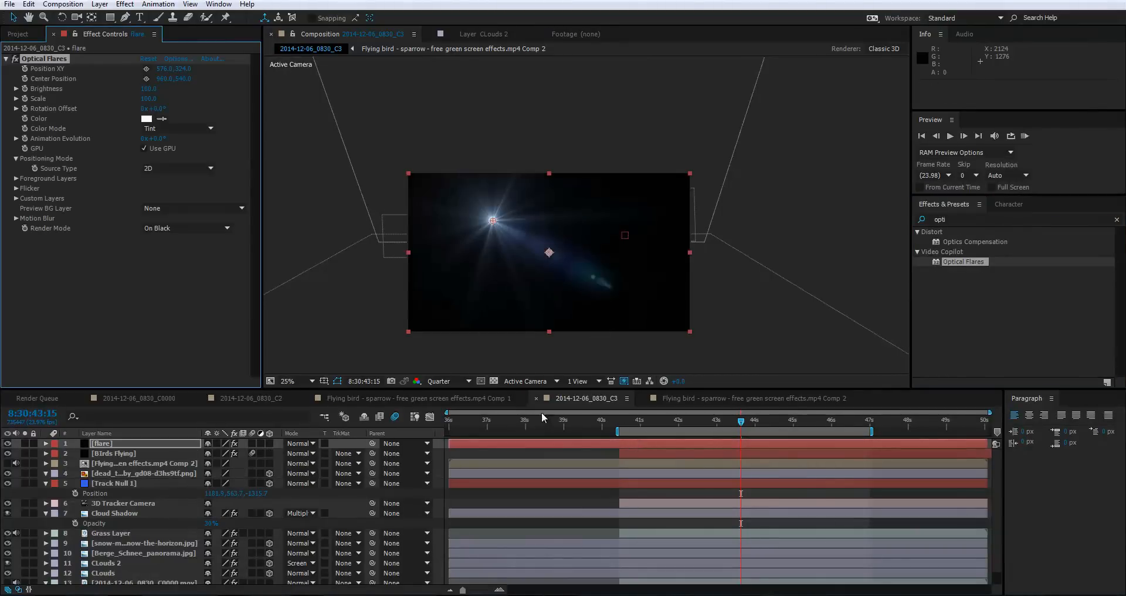
Open the Optical Flares options and bring up its preset folders.
{"action": "left_click", "coordinate": [181, 61]}
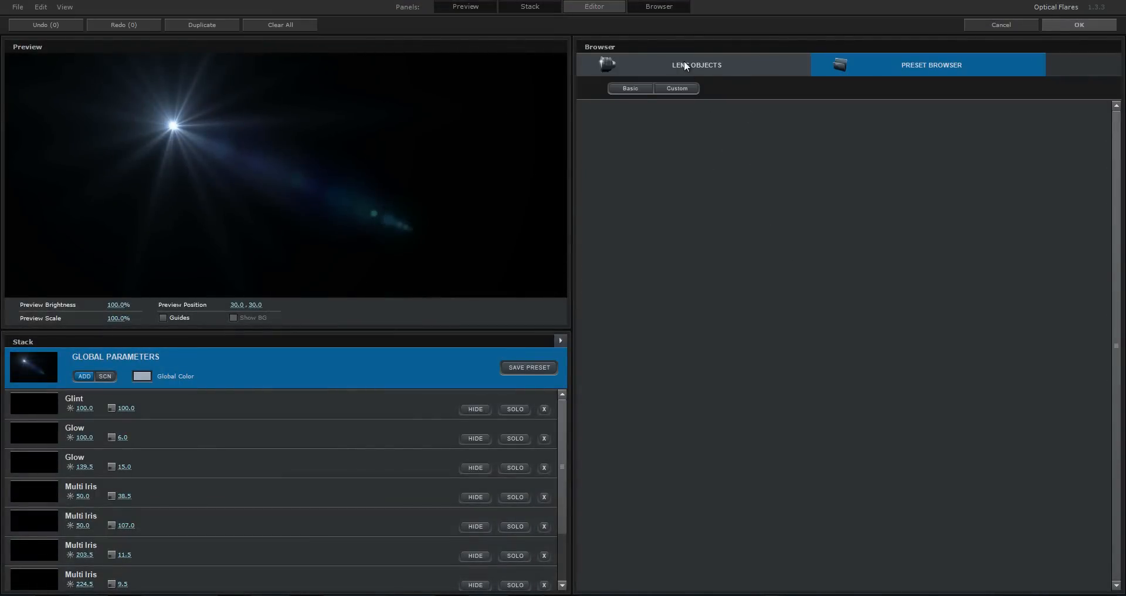
{"action": "left_click", "coordinate": [685, 63]}
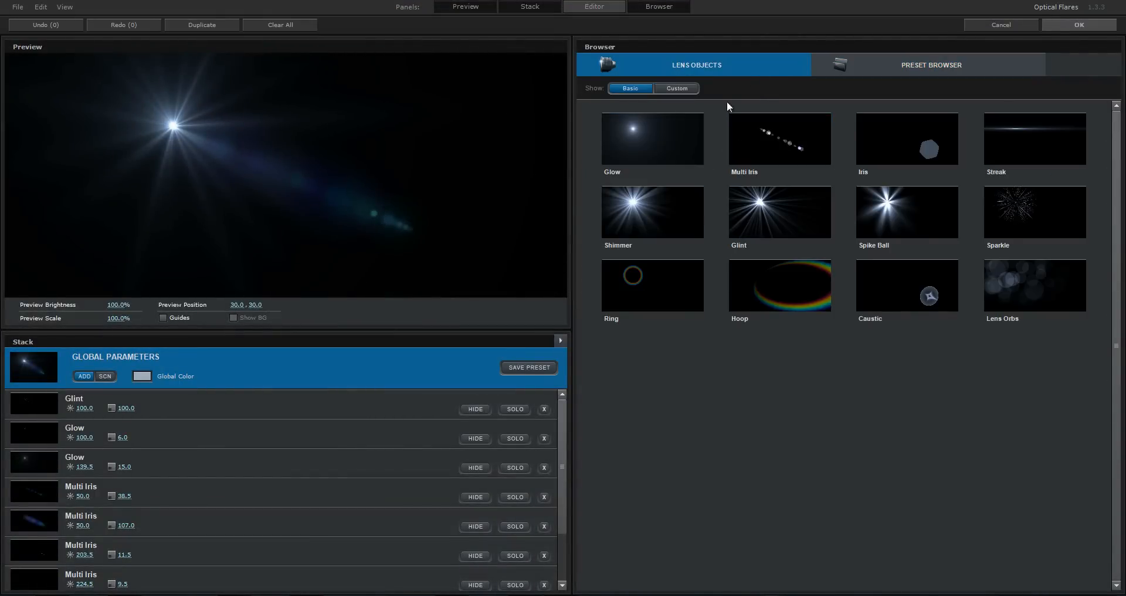
{"action": "left_click", "coordinate": [902, 75]}
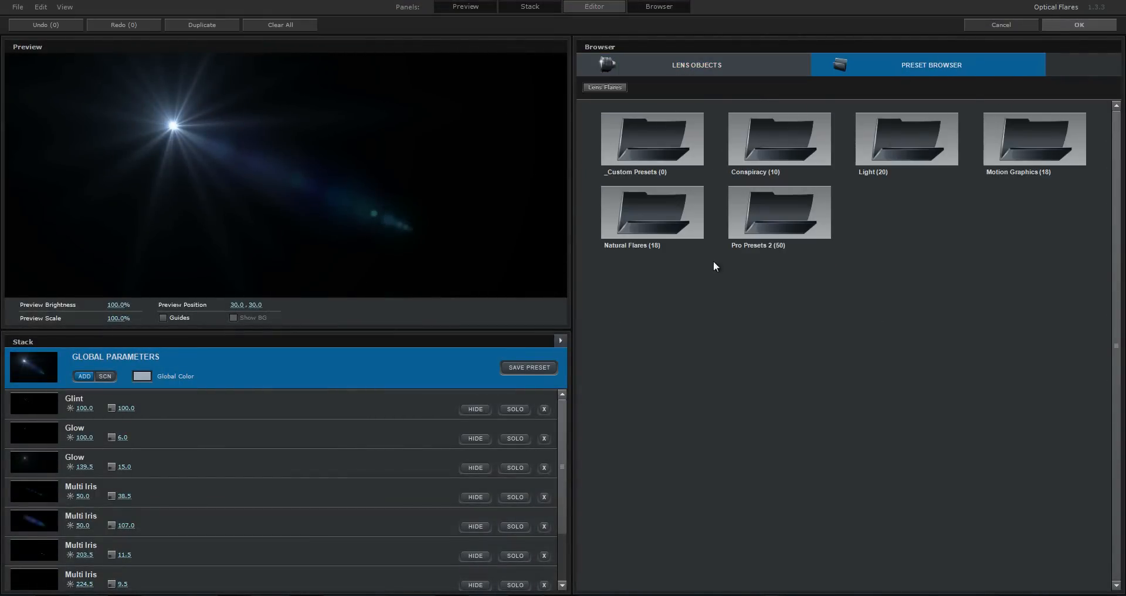
Try the Blue Digital preset from Natural Flares and look through the Light presets.
{"action": "double_click", "coordinate": [632, 212]}
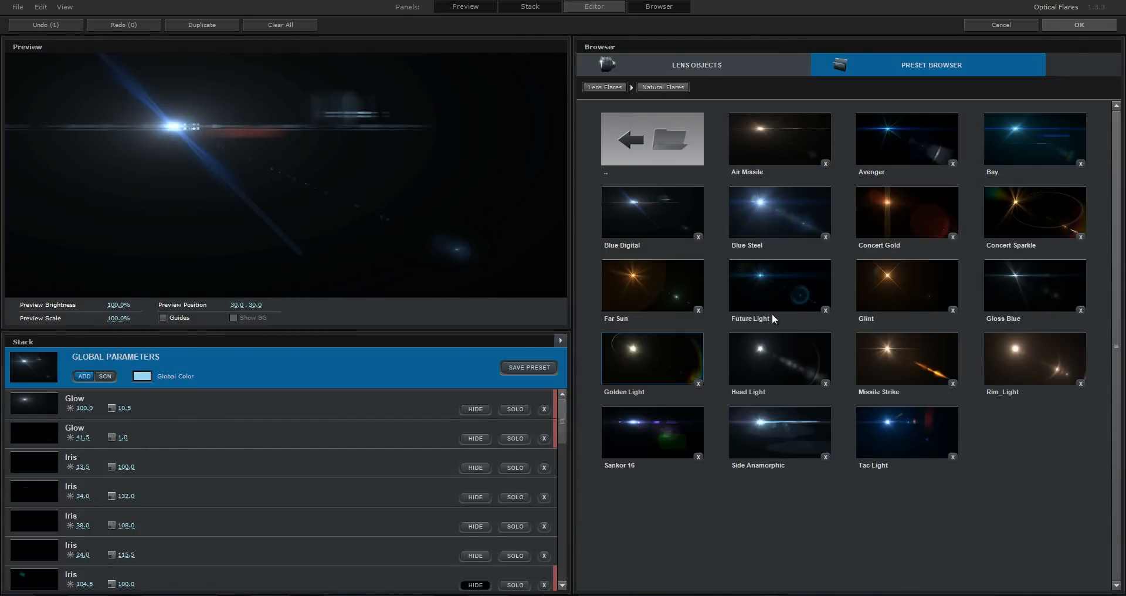
{"action": "double_click", "coordinate": [669, 155]}
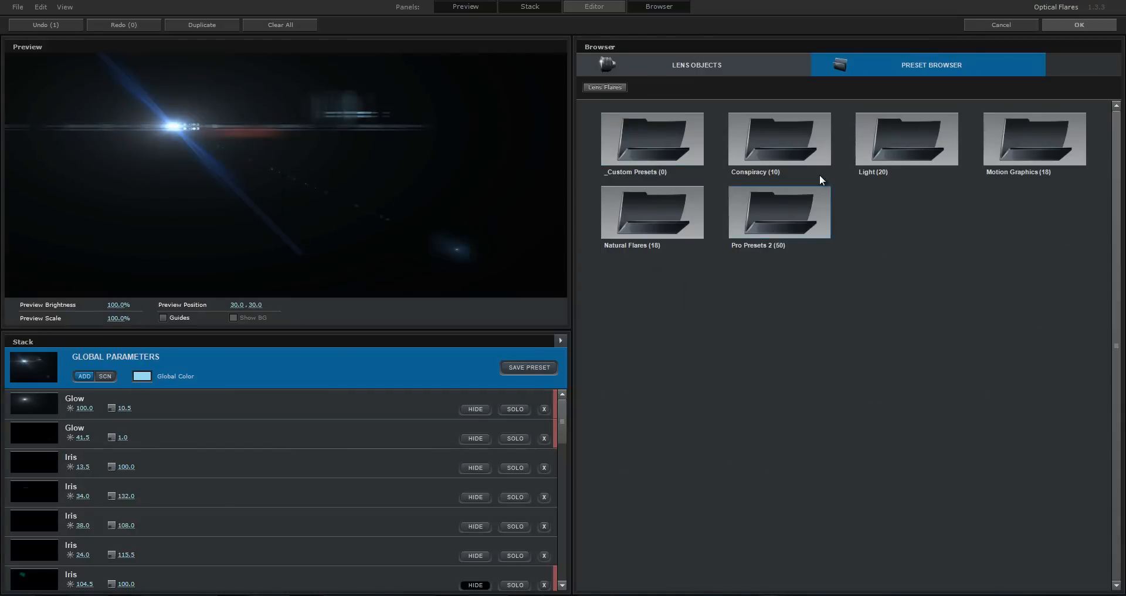
{"action": "double_click", "coordinate": [879, 133]}
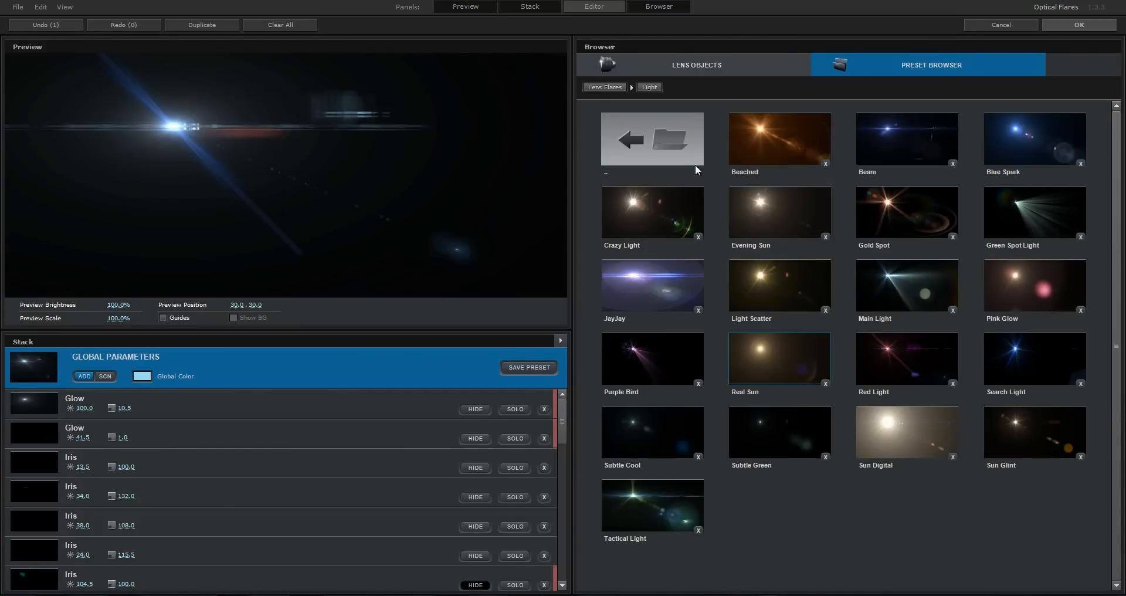
{"action": "double_click", "coordinate": [697, 169]}
Compare the Blindness and Distant Sun flares from the Pro Presets 2 folder.
{"action": "double_click", "coordinate": [762, 222]}
{"action": "left_click", "coordinate": [780, 223]}
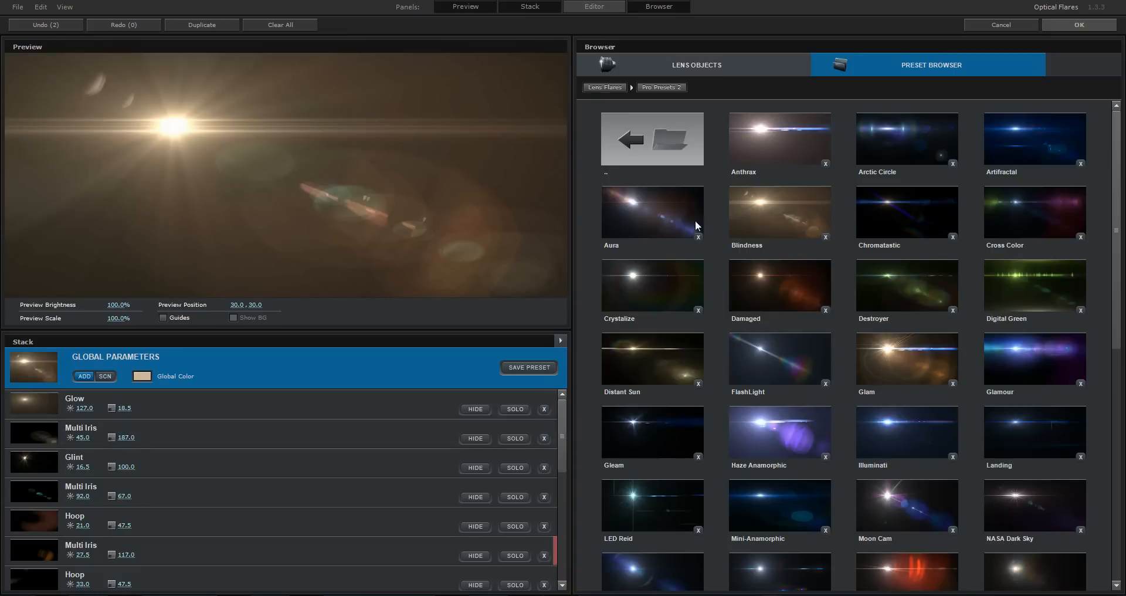
{"action": "left_click", "coordinate": [659, 353]}
{"action": "left_click", "coordinate": [764, 235]}
{"action": "double_click", "coordinate": [653, 162]}
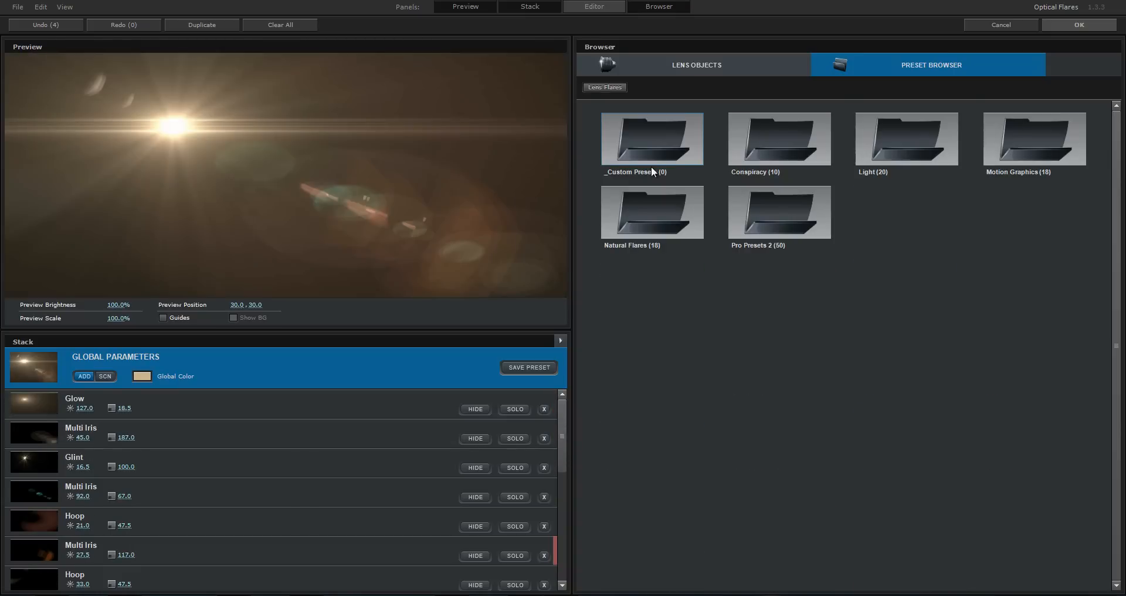
Try the Far Sun, Golden Light and Concert Sparkle flares from Natural Flares, moving the light around in the preview.
{"action": "double_click", "coordinate": [650, 210]}
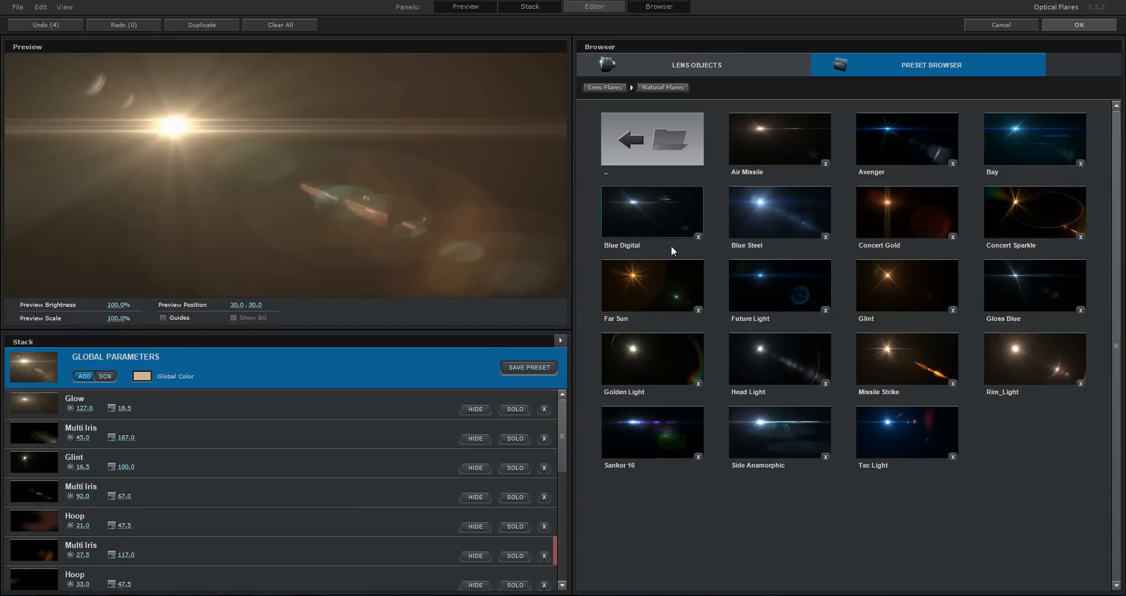
{"action": "left_click", "coordinate": [670, 279]}
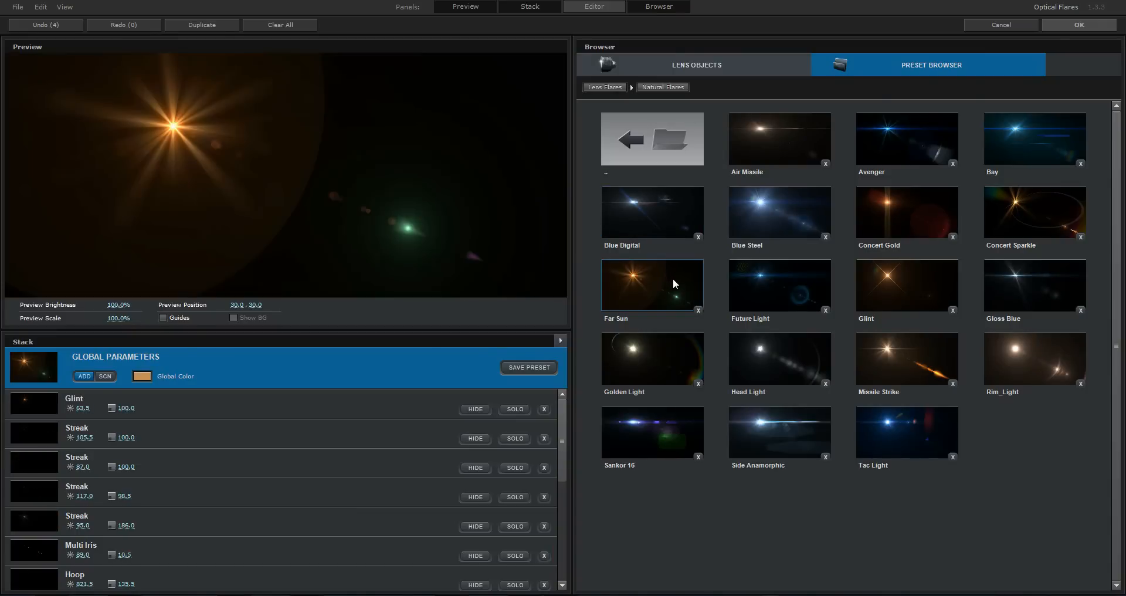
{"action": "left_click", "coordinate": [641, 389]}
{"action": "left_click_drag", "start_coordinate": [244, 186], "coordinate": [412, 166]}
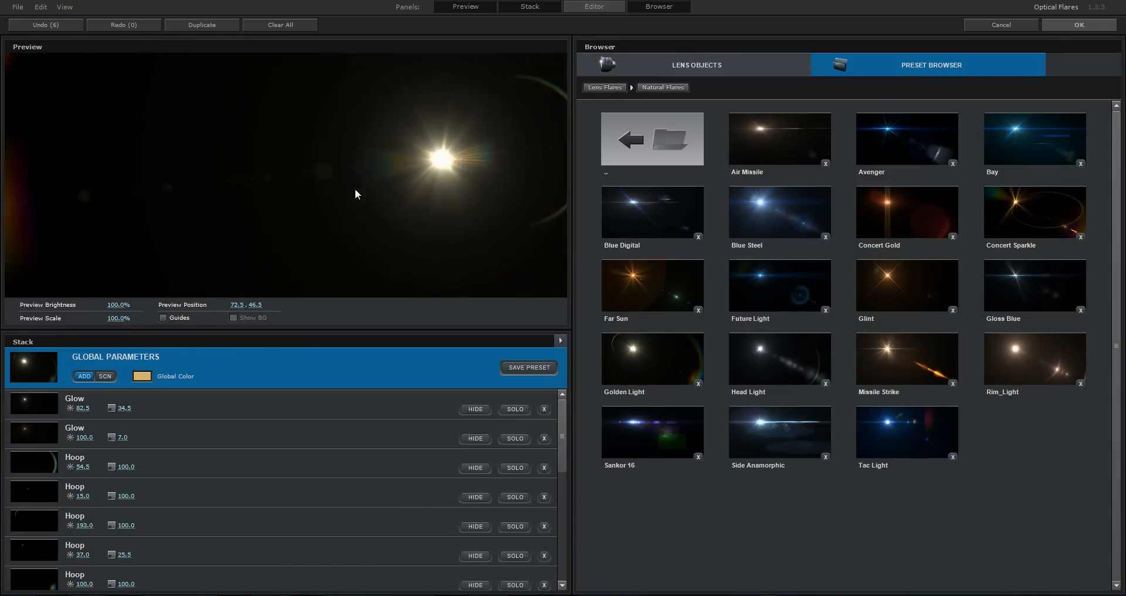
{"action": "left_click_drag", "start_coordinate": [354, 188], "coordinate": [457, 152]}
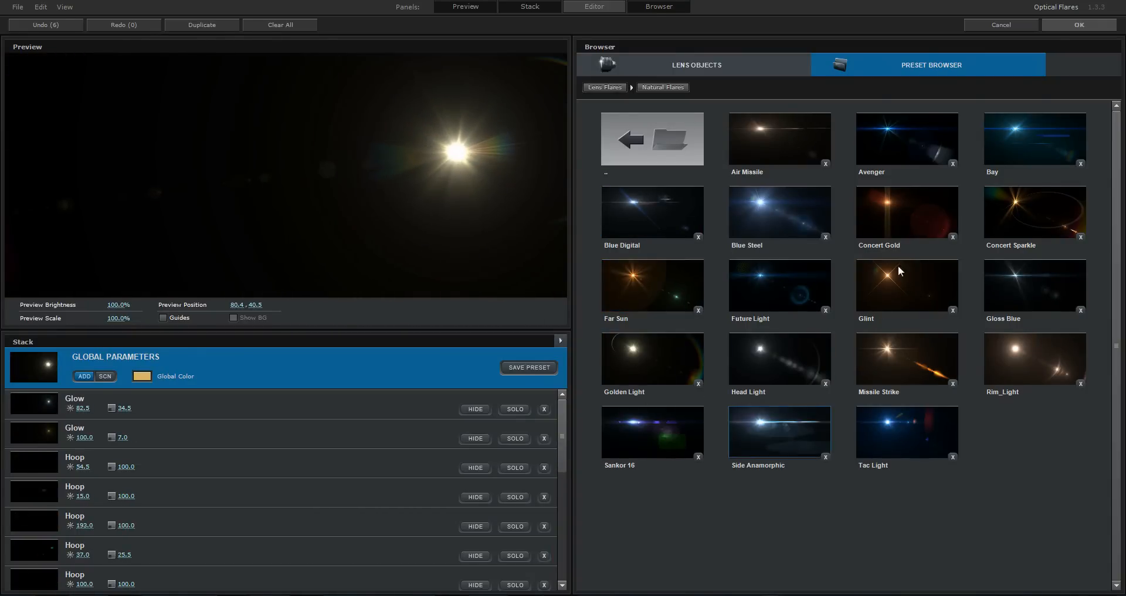
{"action": "left_click", "coordinate": [1035, 211]}
{"action": "mouse_move", "coordinate": [424, 135]}
{"action": "left_mouse_down"}
{"action": "mouse_move", "coordinate": [421, 217]}
{"action": "mouse_move", "coordinate": [577, 174]}
{"action": "mouse_move", "coordinate": [414, 151]}
{"action": "left_mouse_up"}
Load the Distant Sun flare from Pro Presets 2, check it at different preview positions and apply it.
{"action": "left_click", "coordinate": [651, 151]}
{"action": "left_click", "coordinate": [821, 223]}
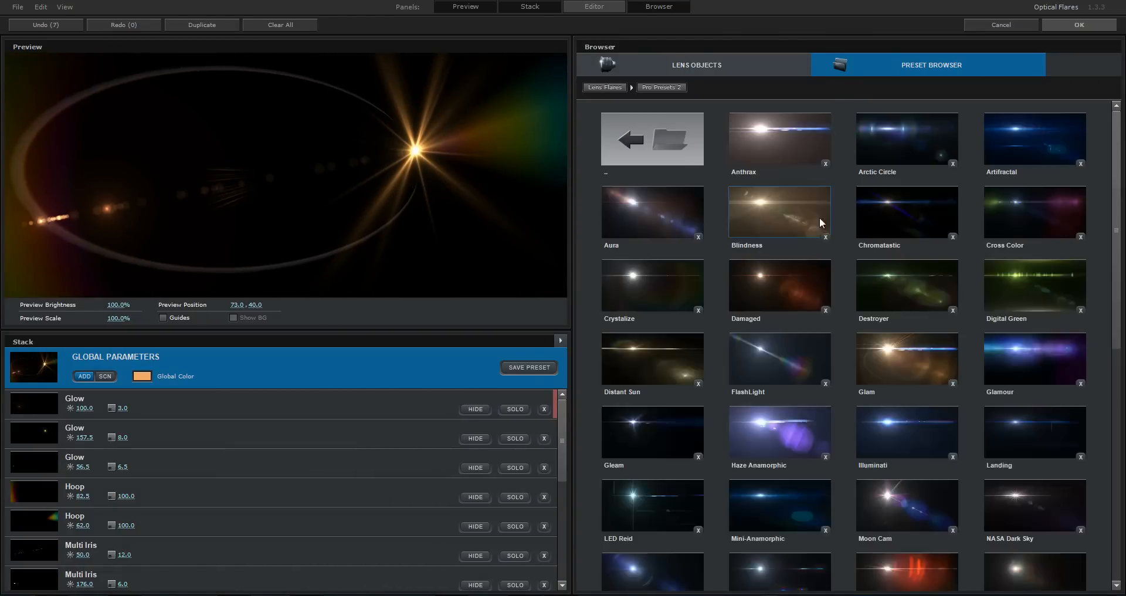
{"action": "left_click", "coordinate": [651, 351]}
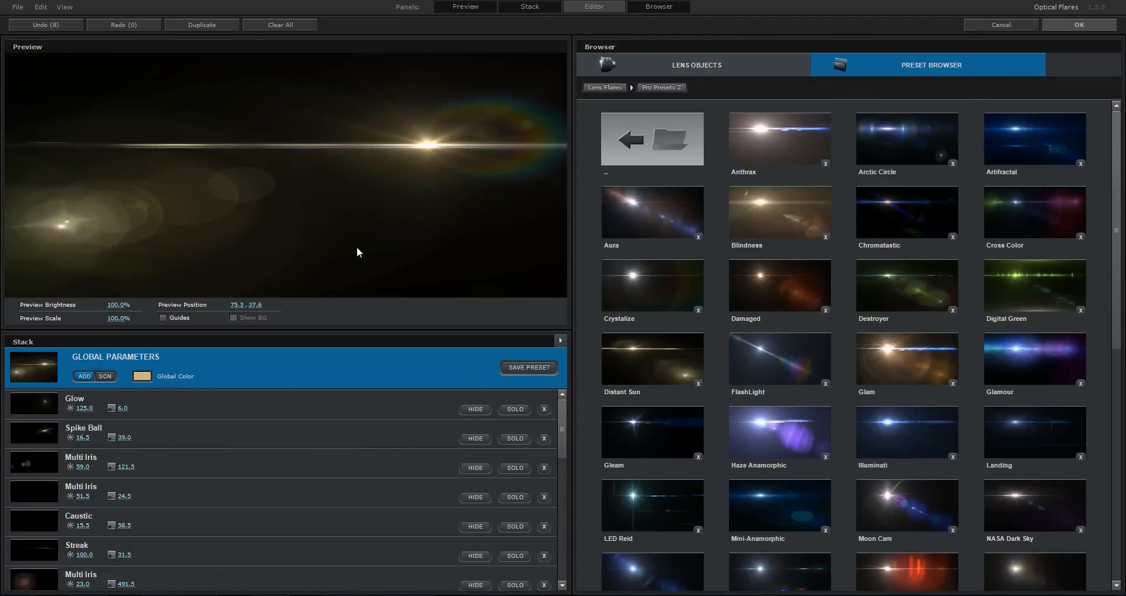
{"action": "left_click_drag", "start_coordinate": [356, 252], "coordinate": [385, 186]}
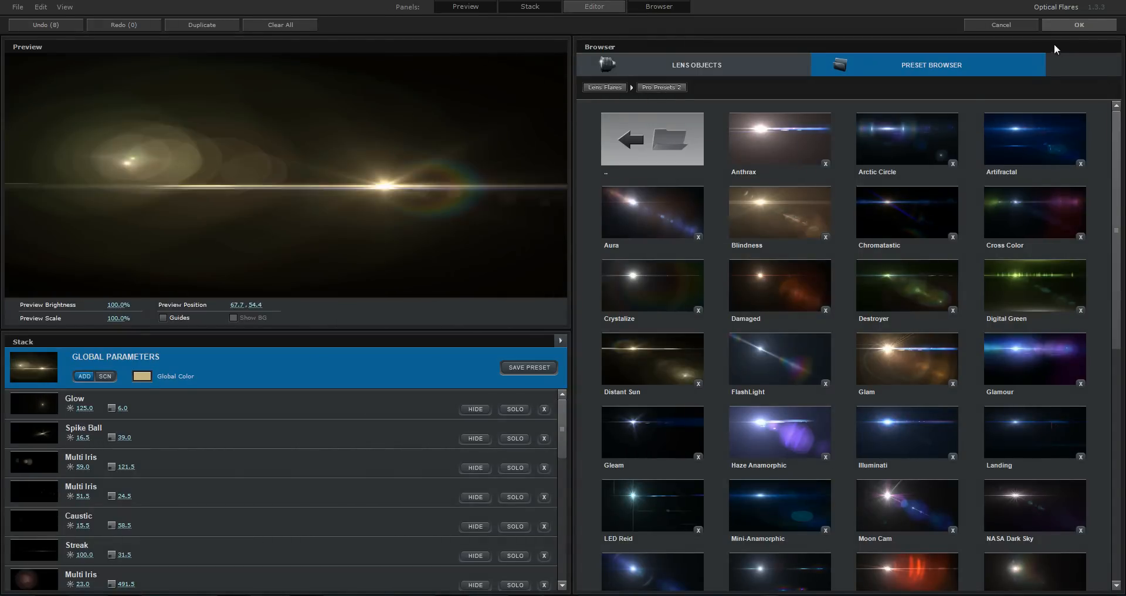
{"action": "left_click", "coordinate": [1079, 25]}
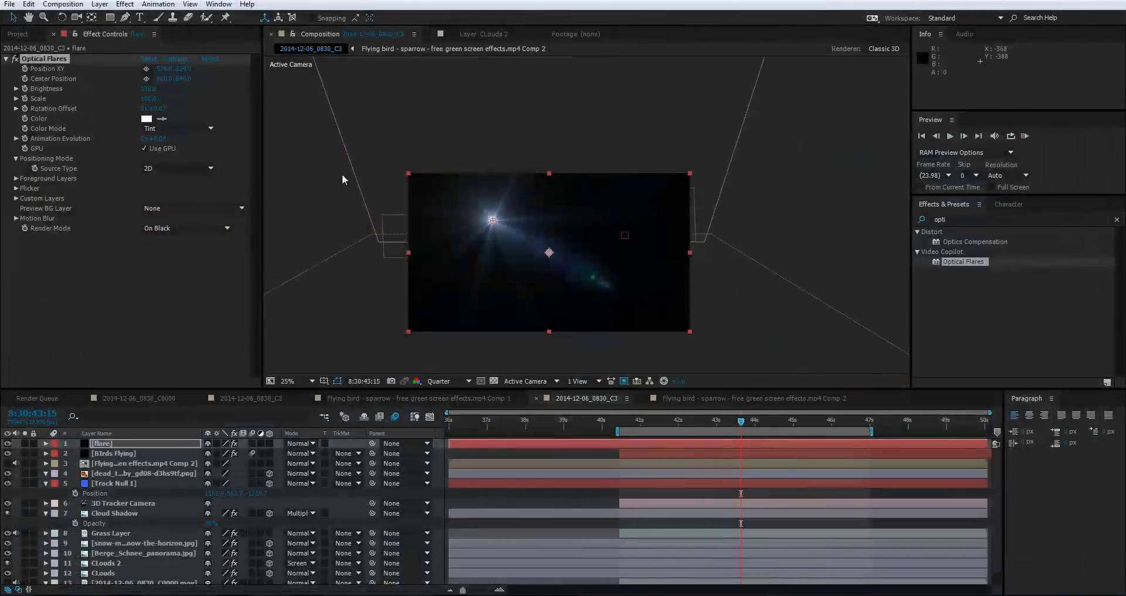
Set the flare layer's blending mode to Screen.
{"action": "left_click", "coordinate": [301, 443]}
{"action": "left_click", "coordinate": [344, 228]}
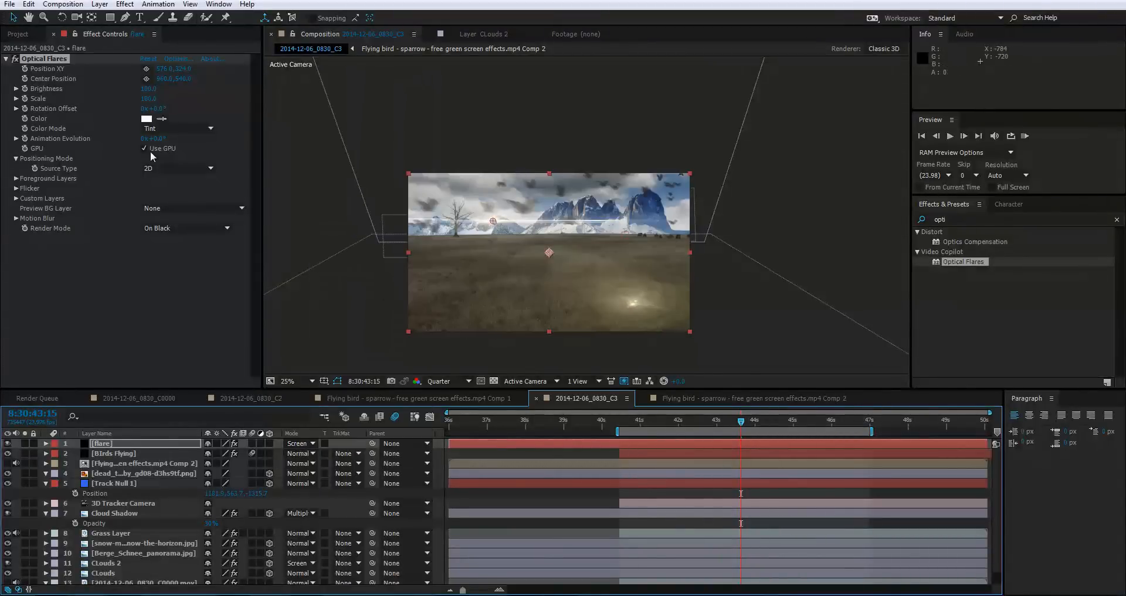
Set the flare's positioning source type to 3D and move the light just outside the frame's right edge, at about 2144, 332.
{"action": "left_click", "coordinate": [190, 169]}
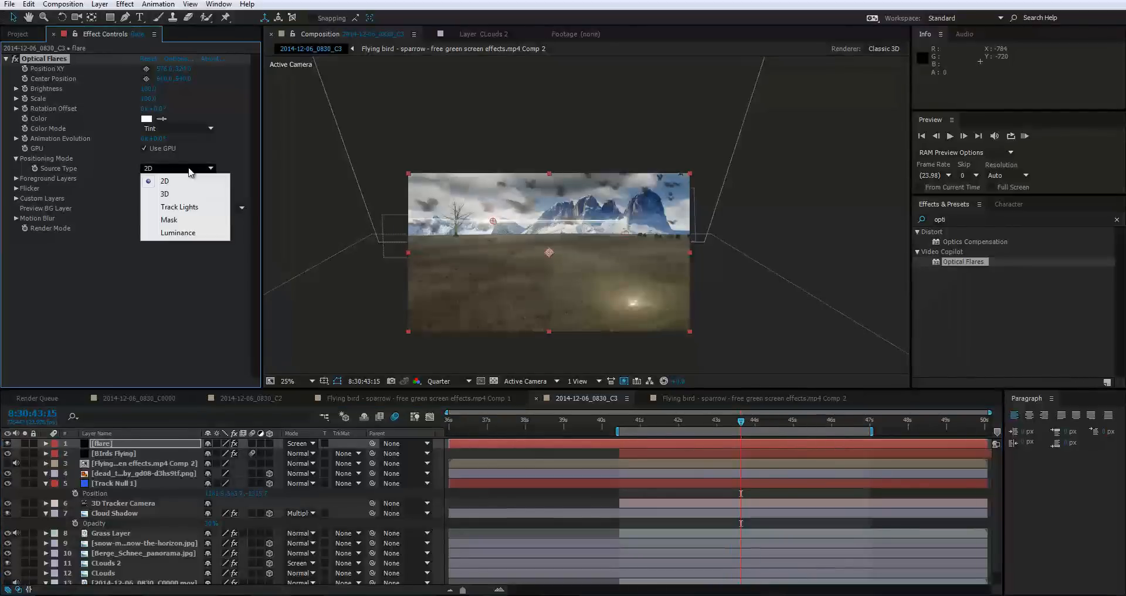
{"action": "left_click", "coordinate": [170, 194]}
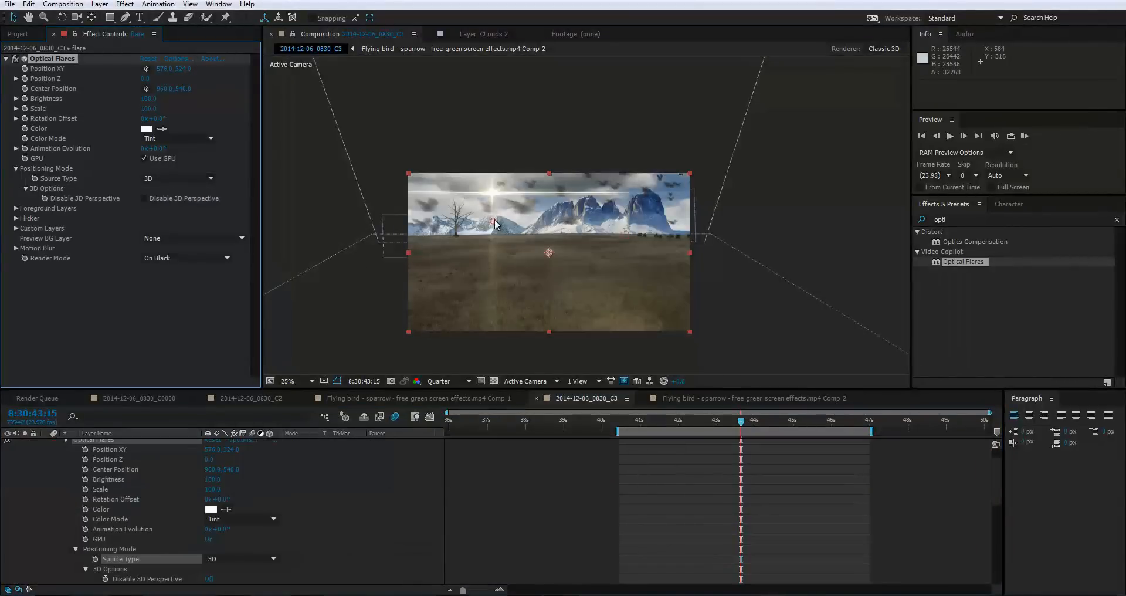
{"action": "left_click_drag", "start_coordinate": [494, 222], "coordinate": [723, 222]}
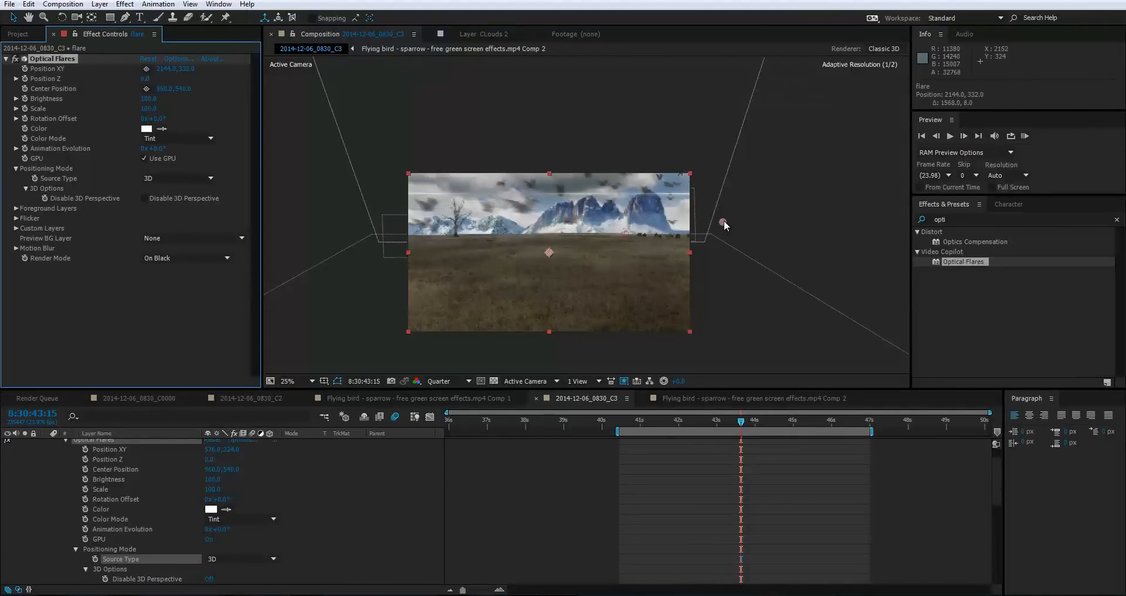
Play back the shot from the start of the work area to check the flare.
{"action": "left_click", "coordinate": [622, 422]}
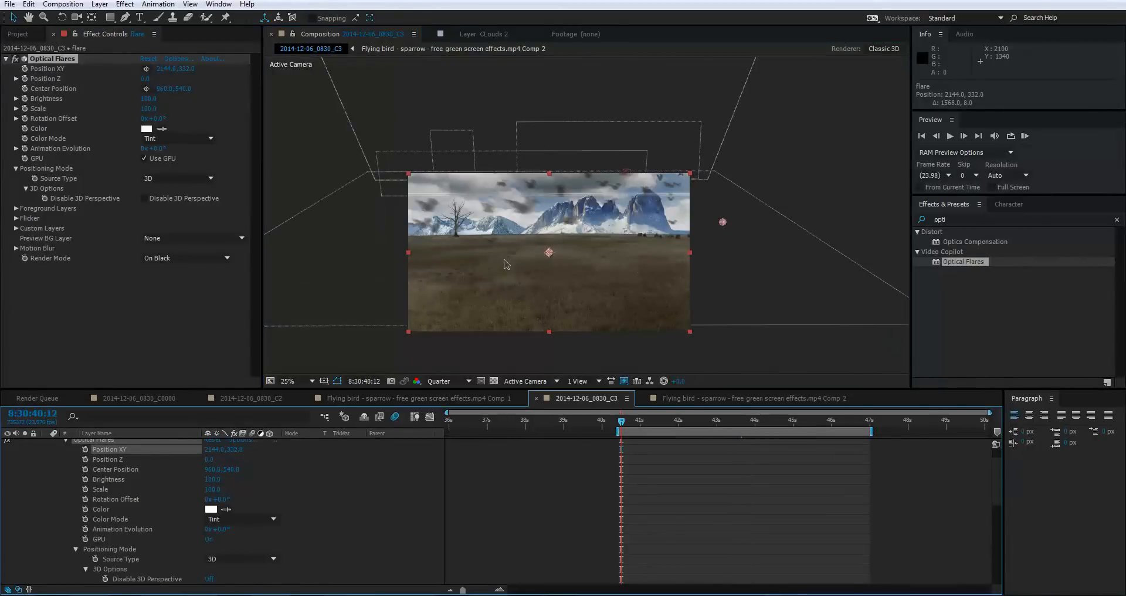
{"action": "key", "text": "space"}
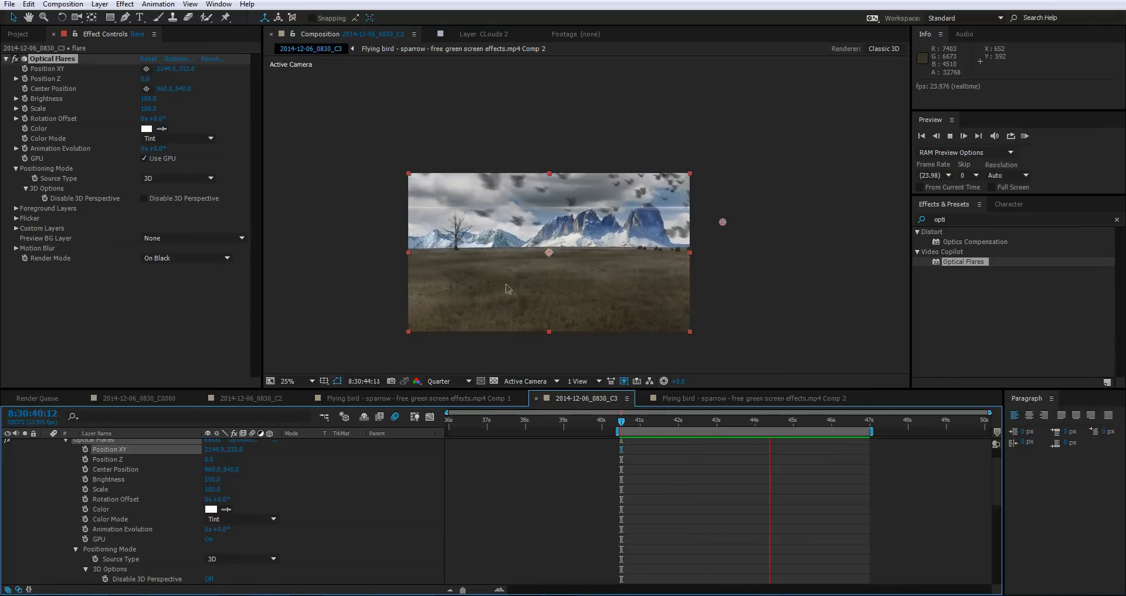
{"action": "key", "text": "space"}
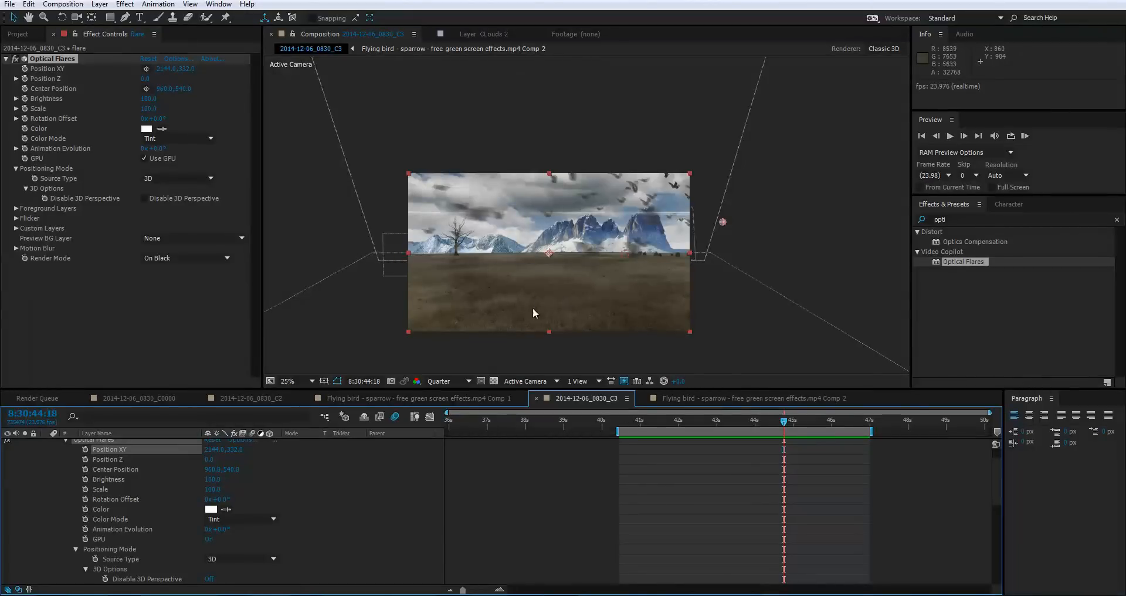
Collapse the flare layer's properties and duplicate the Cloud Shadow layer.
{"action": "scroll", "coordinate": [237, 483], "scroll_direction": "up", "scroll_amount": 1}
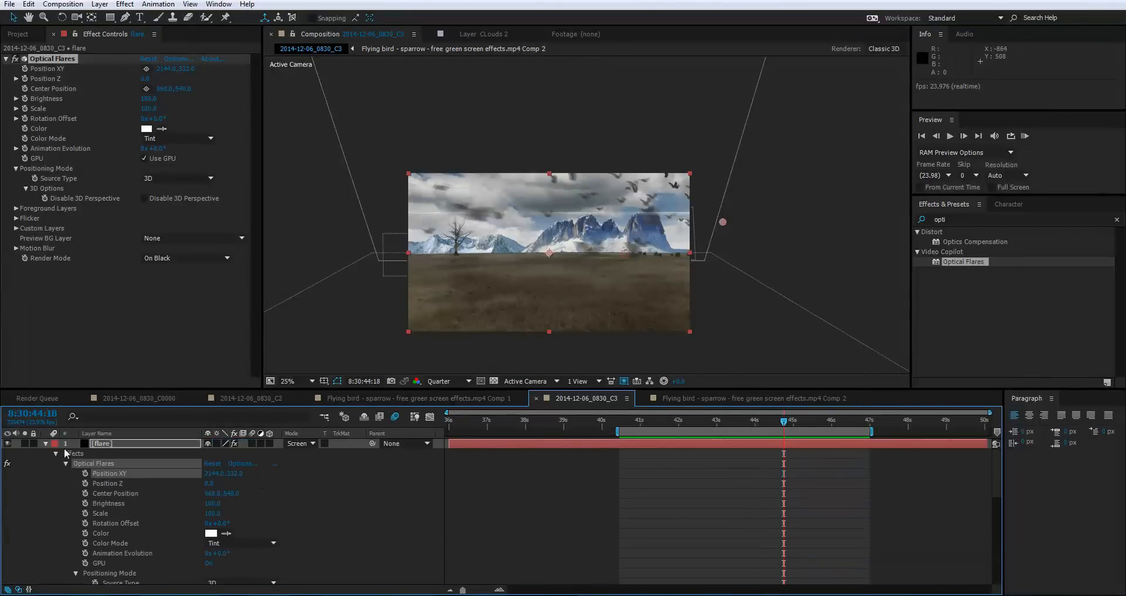
{"action": "left_click", "coordinate": [47, 444]}
{"action": "scroll", "coordinate": [173, 495], "scroll_direction": "down", "scroll_amount": 1}
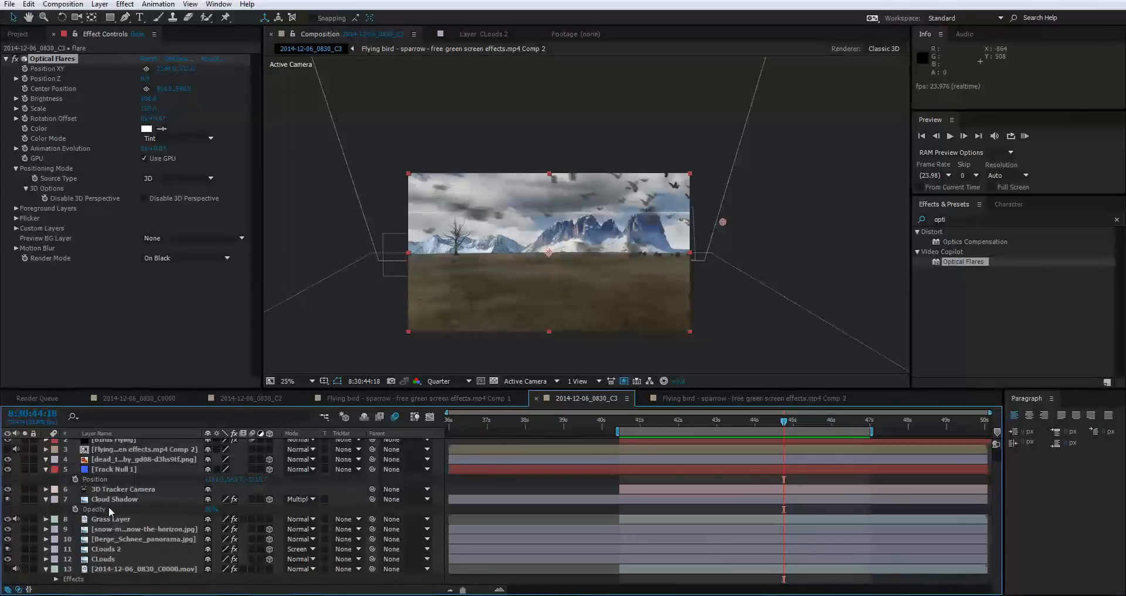
{"action": "left_click", "coordinate": [111, 555]}
{"action": "left_click", "coordinate": [110, 548]}
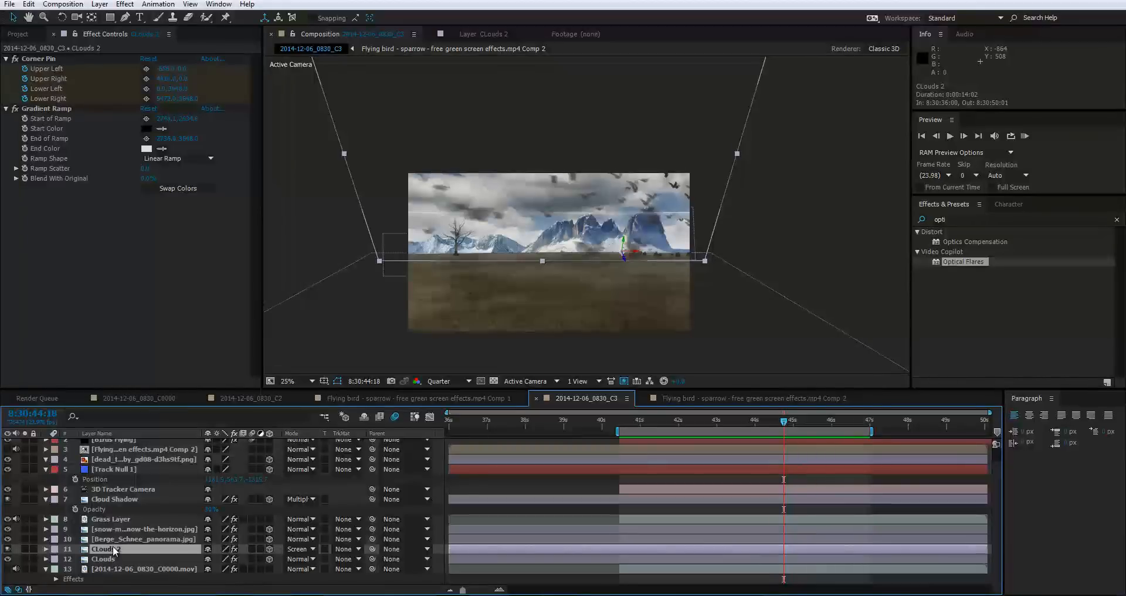
{"action": "left_click", "coordinate": [125, 497]}
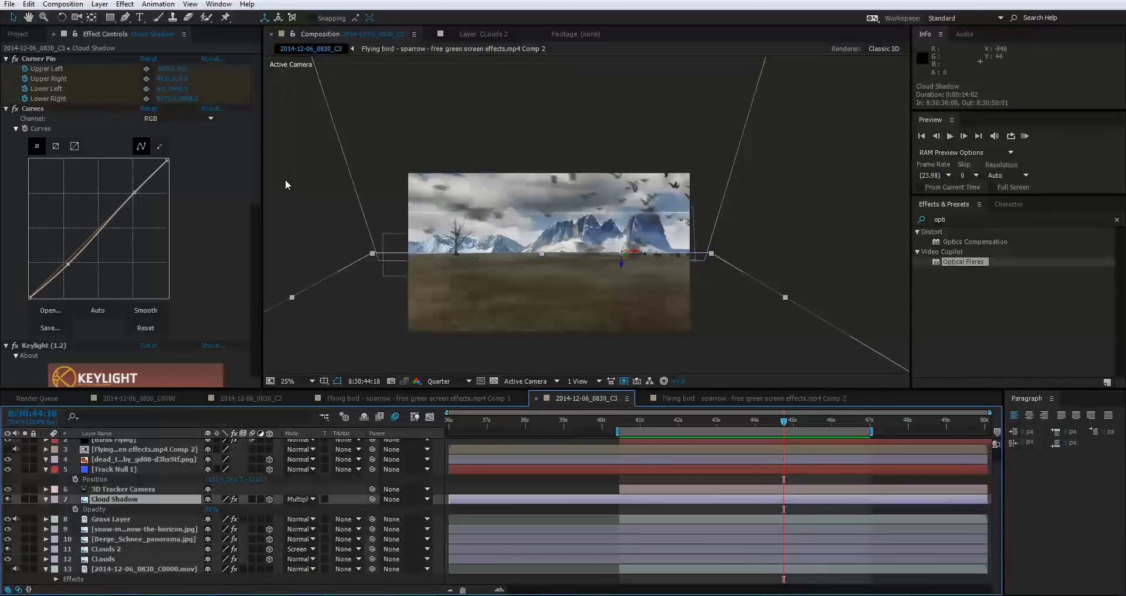
{"action": "key", "text": "ctrl+d"}
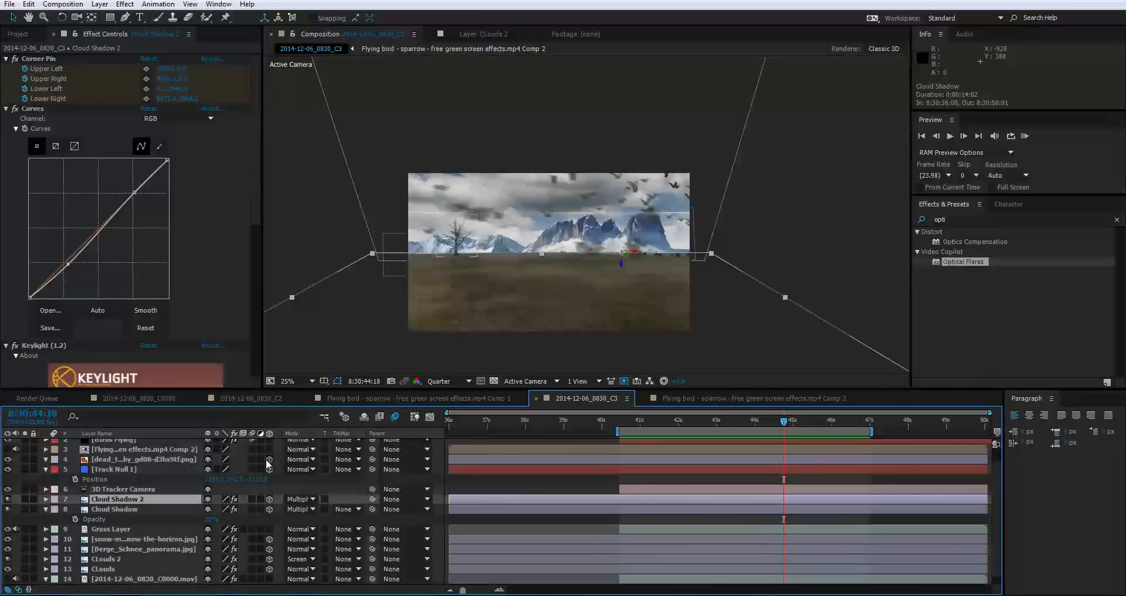
Try Vivid Light on the duplicated cloud shadow layer and settle on the Classic Color Burn blending mode.
{"action": "left_click", "coordinate": [299, 499]}
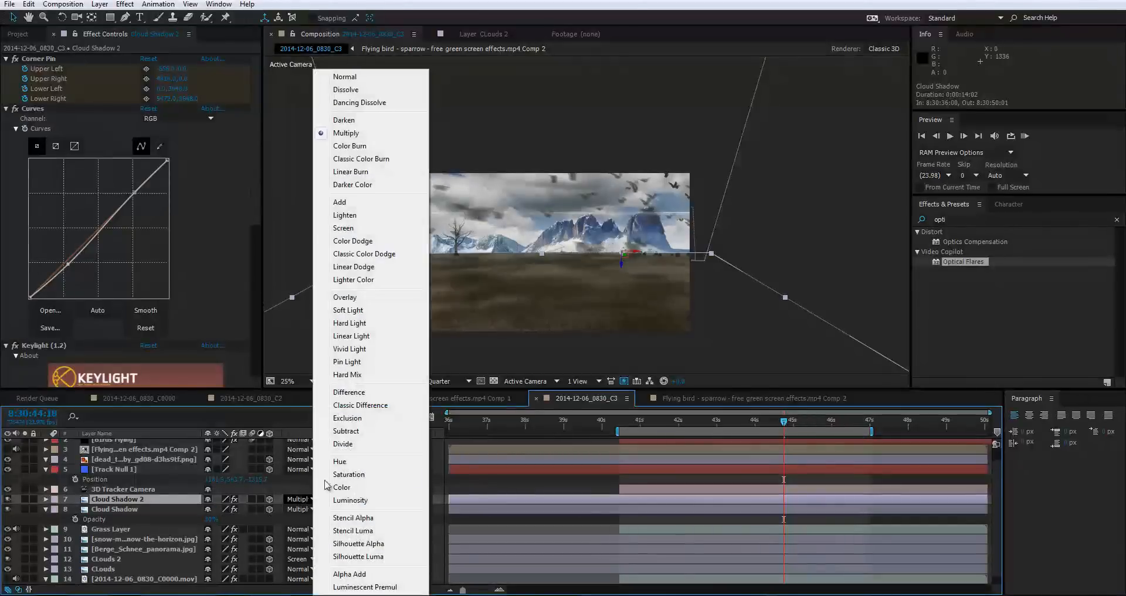
{"action": "left_click", "coordinate": [352, 349]}
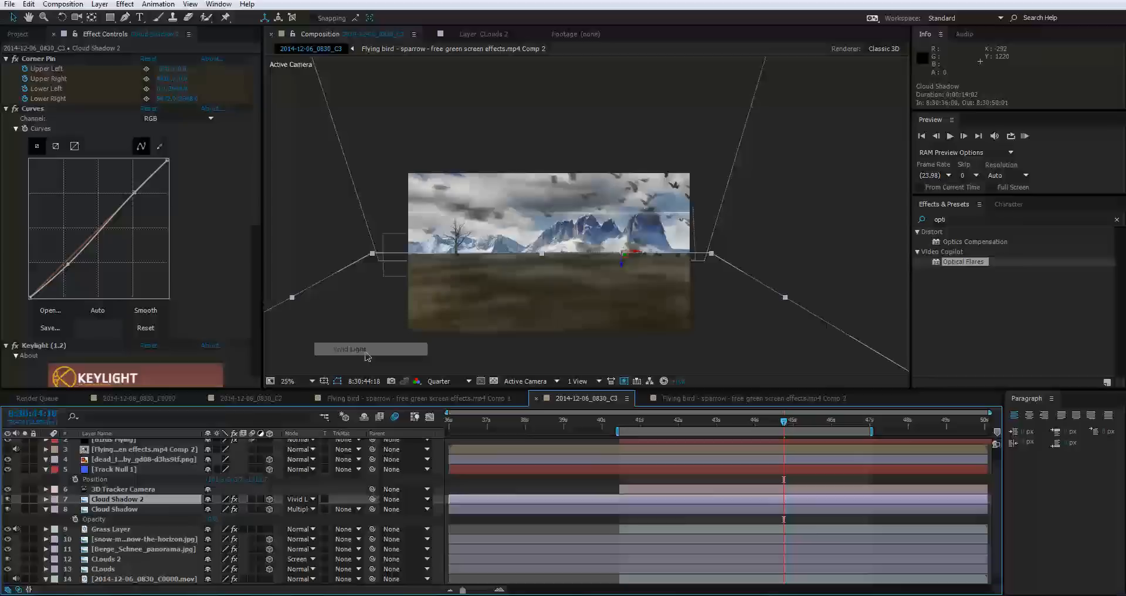
{"action": "left_click", "coordinate": [300, 499]}
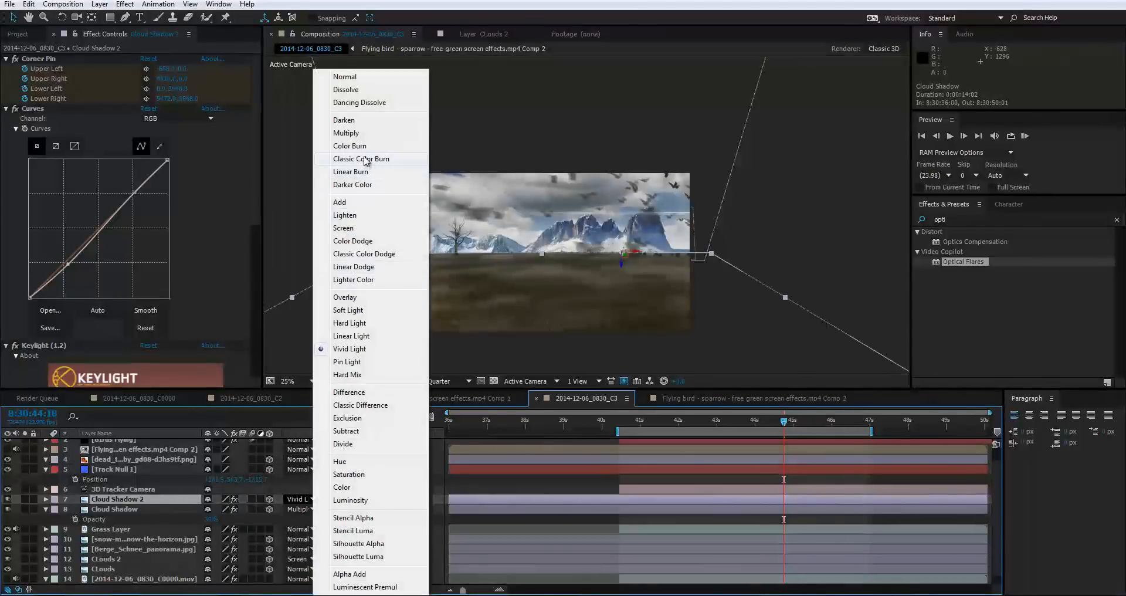
{"action": "left_click", "coordinate": [355, 158]}
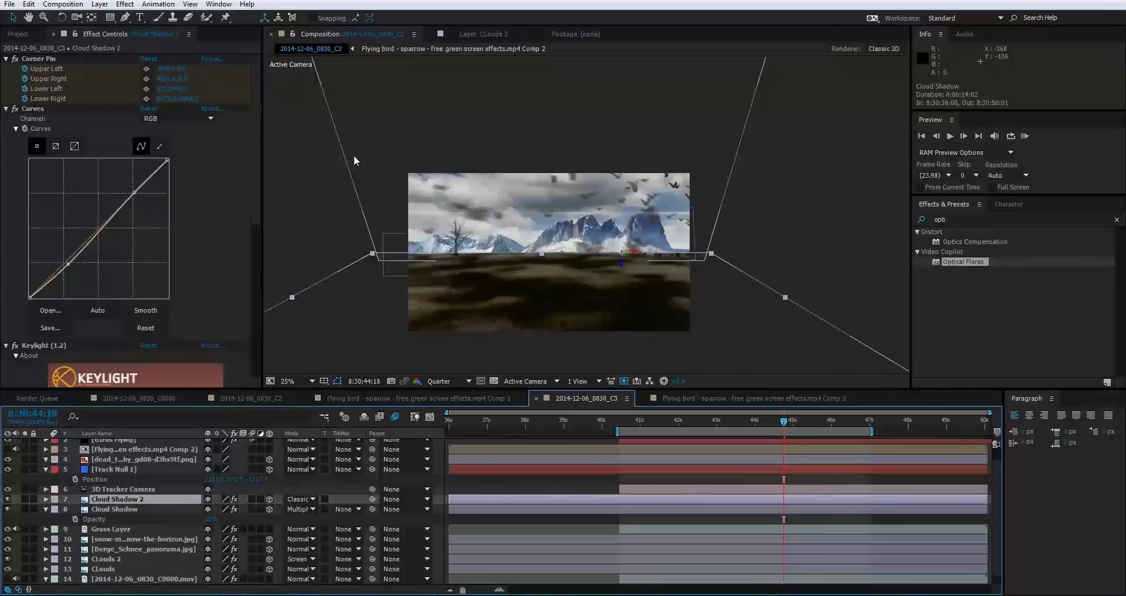
Lower the opacity of Cloud Shadow 2 to about 11%.
{"action": "key", "text": "t"}
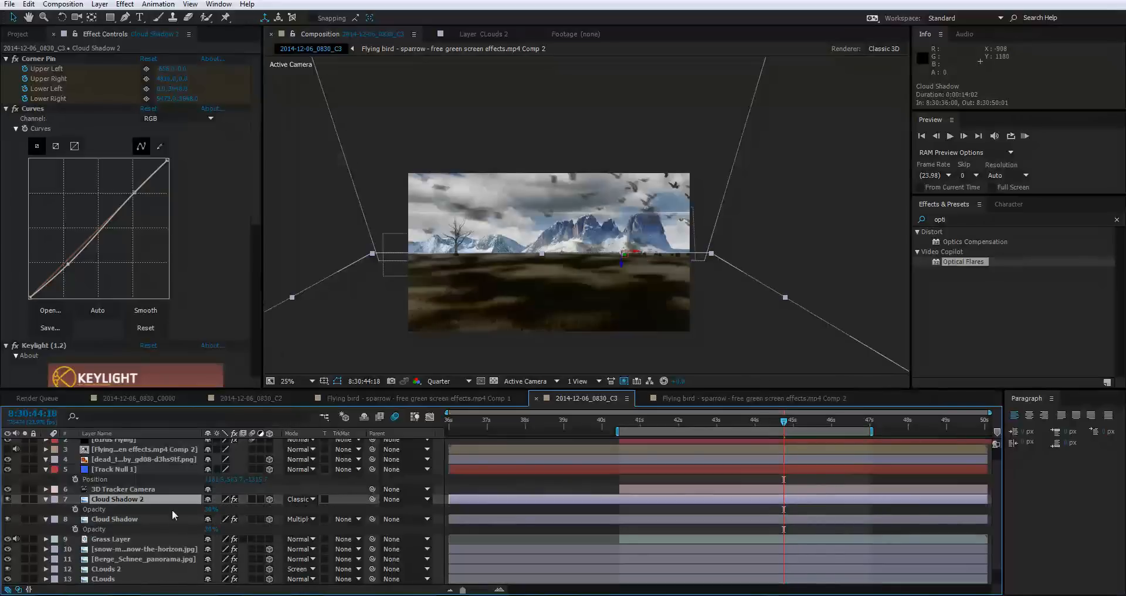
{"action": "left_click_drag", "start_coordinate": [211, 509], "coordinate": [197, 511]}
{"action": "left_click", "coordinate": [239, 380]}
{"action": "left_click", "coordinate": [364, 294]}
Play back the shot and scrub around the 45-second mark to check the darker cloud shadows on the field.
{"action": "key", "text": "space"}
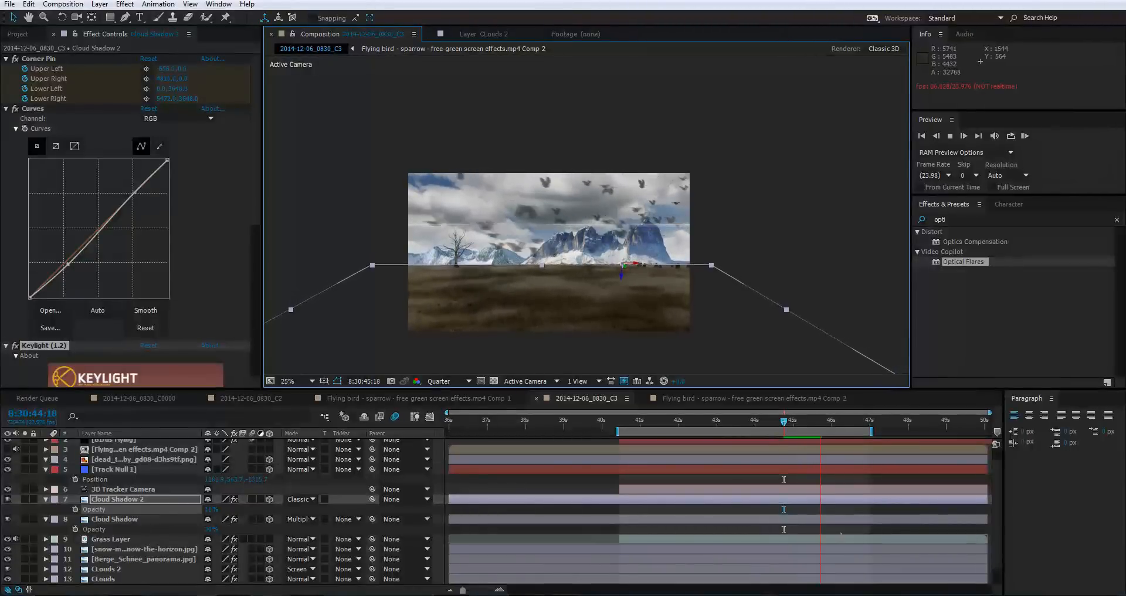
{"action": "key", "text": "space"}
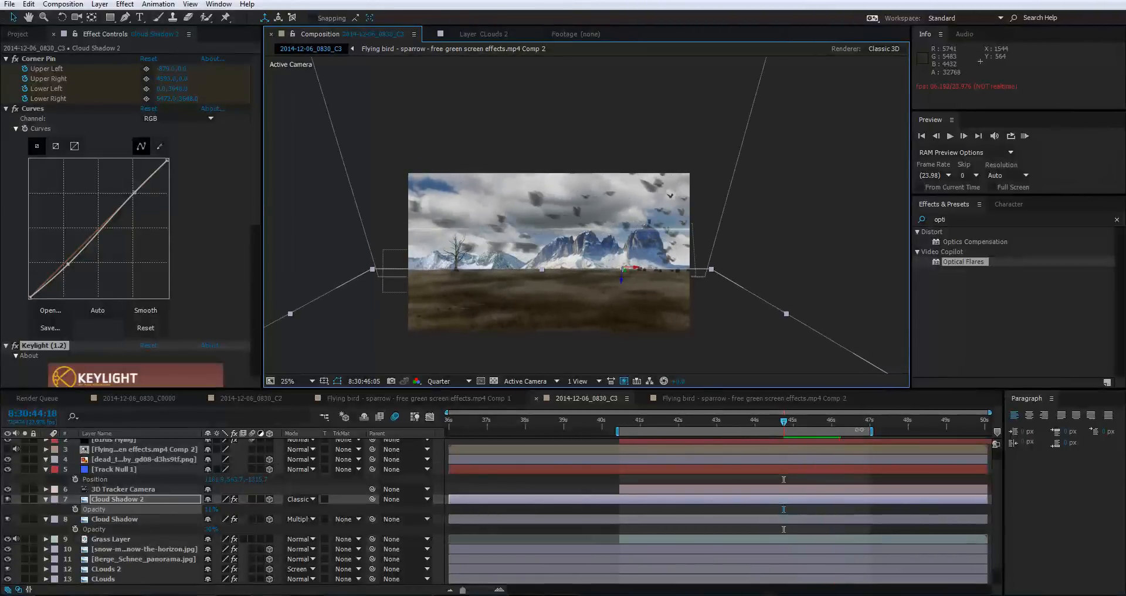
{"action": "left_click", "coordinate": [806, 421]}
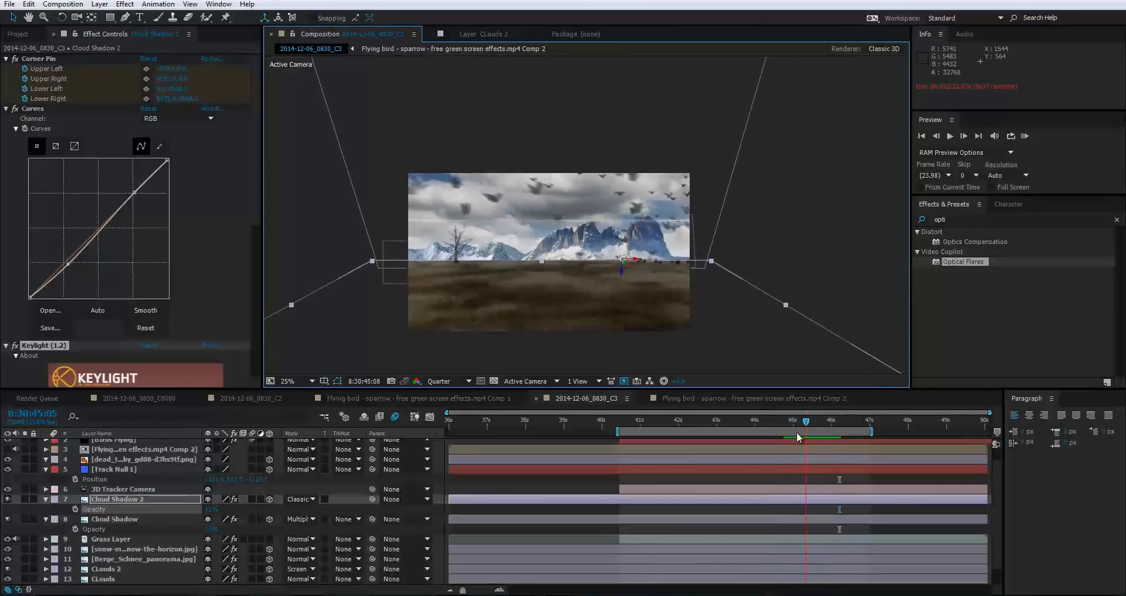
{"action": "key", "text": "Page_Up"}
{"action": "key", "text": "Page_Up"}
{"action": "key", "text": "Page_Up"}
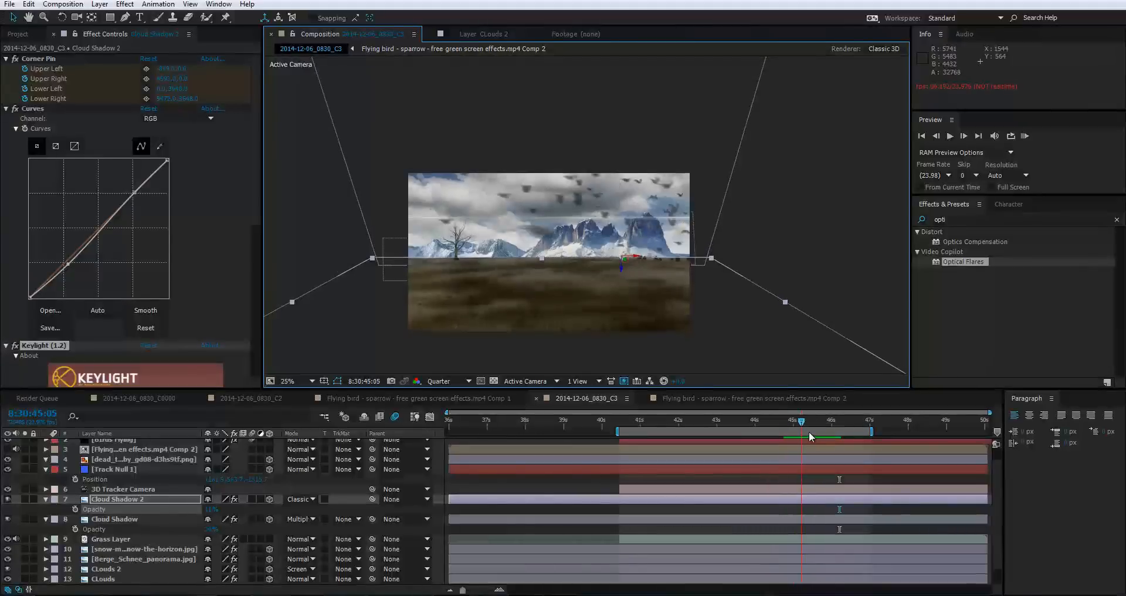
{"action": "mouse_move", "coordinate": [809, 436]}
{"action": "left_mouse_down"}
{"action": "mouse_move", "coordinate": [763, 452]}
{"action": "mouse_move", "coordinate": [817, 431]}
{"action": "left_mouse_up"}
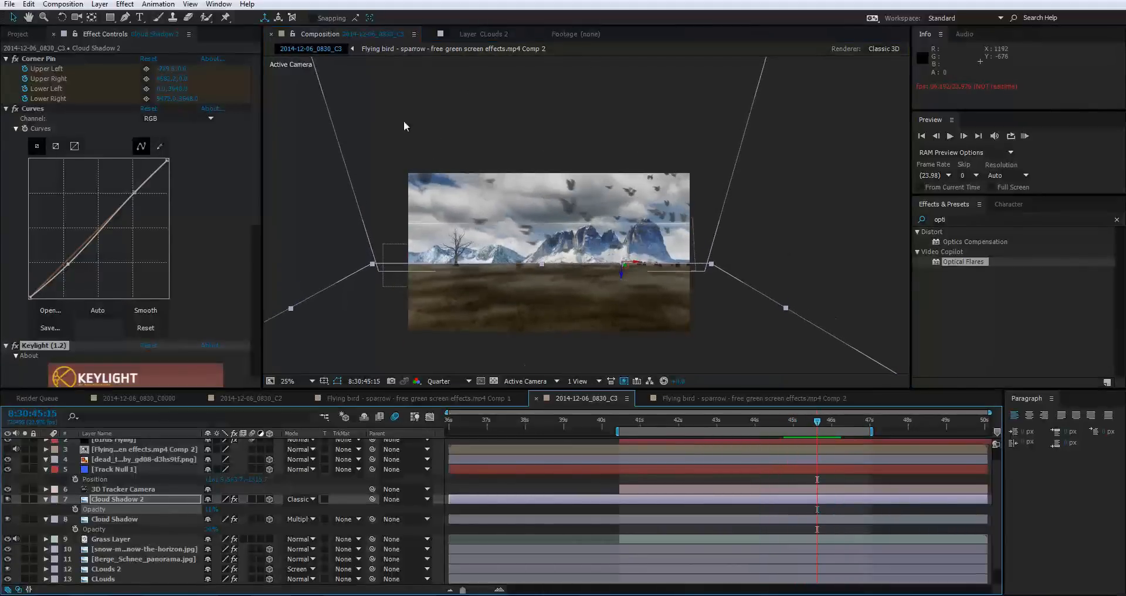